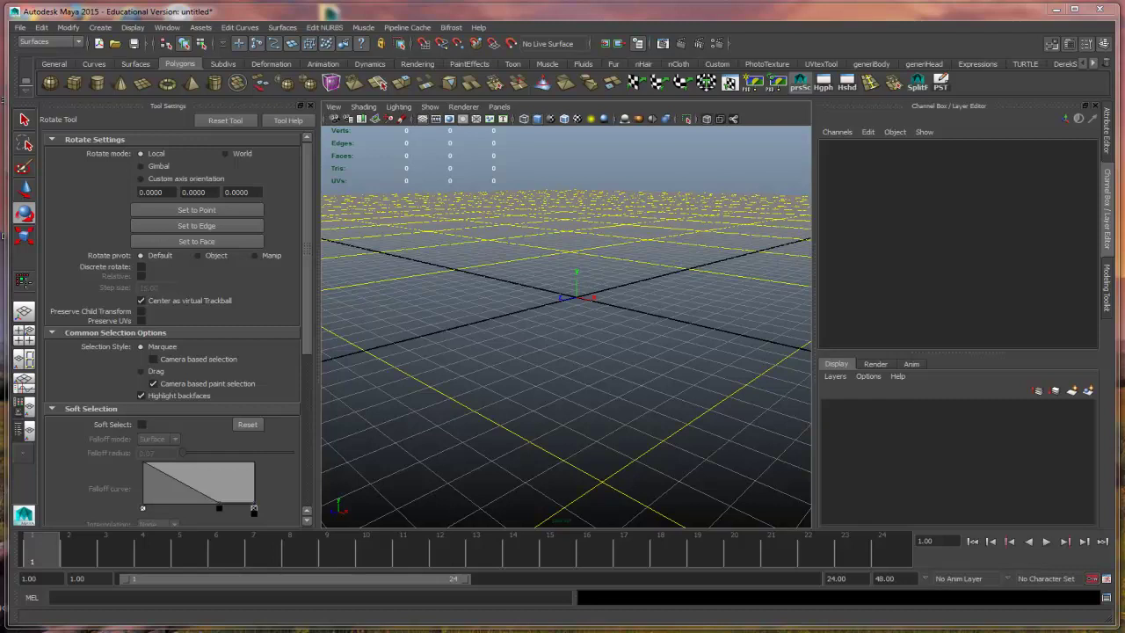
Step: Switch to the browser to examine the claw hammer reference photo, then return to Maya
key("alt+Tab")
left_click_drag(439, 157, 499, 2)
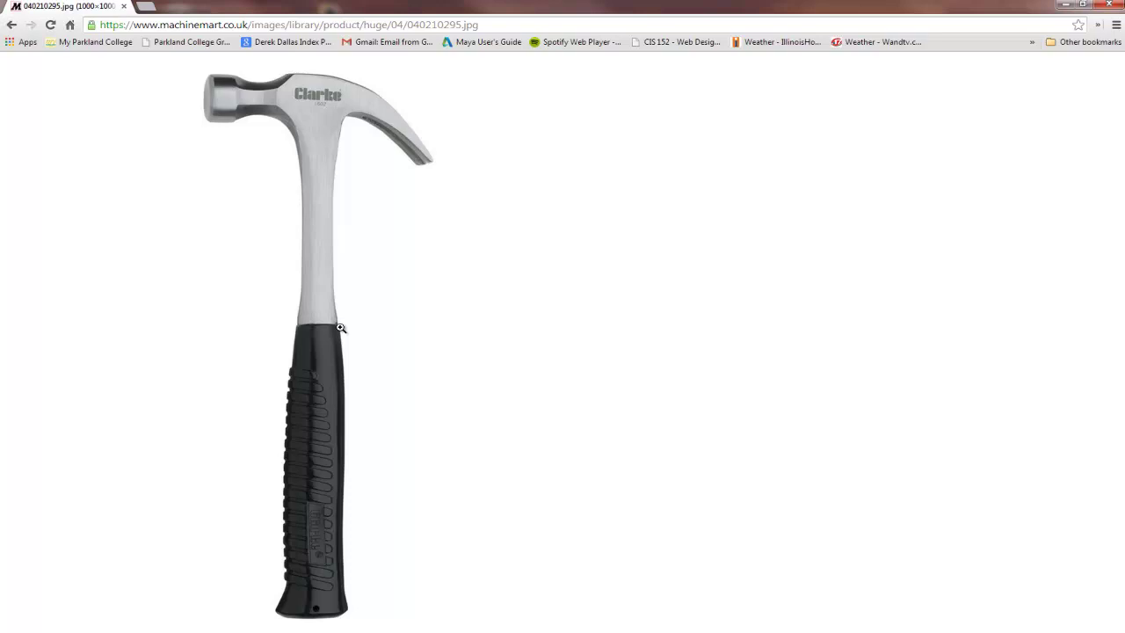
left_click(1064, 8)
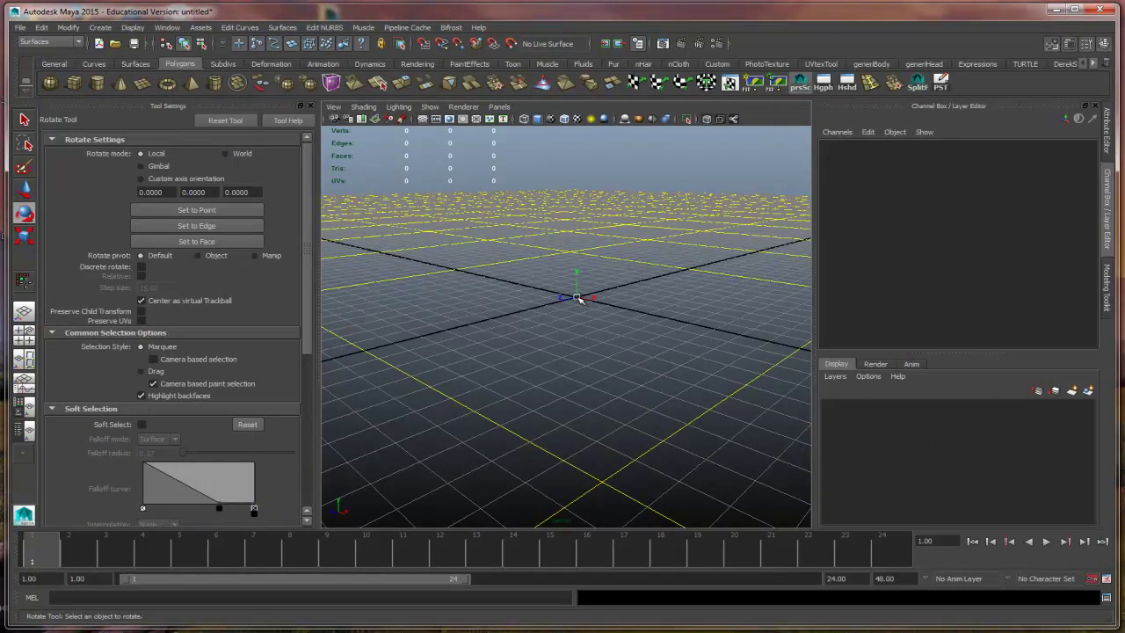
Step: Start a new Maya project in the Project Window and name it polyHammer
left_click(21, 30)
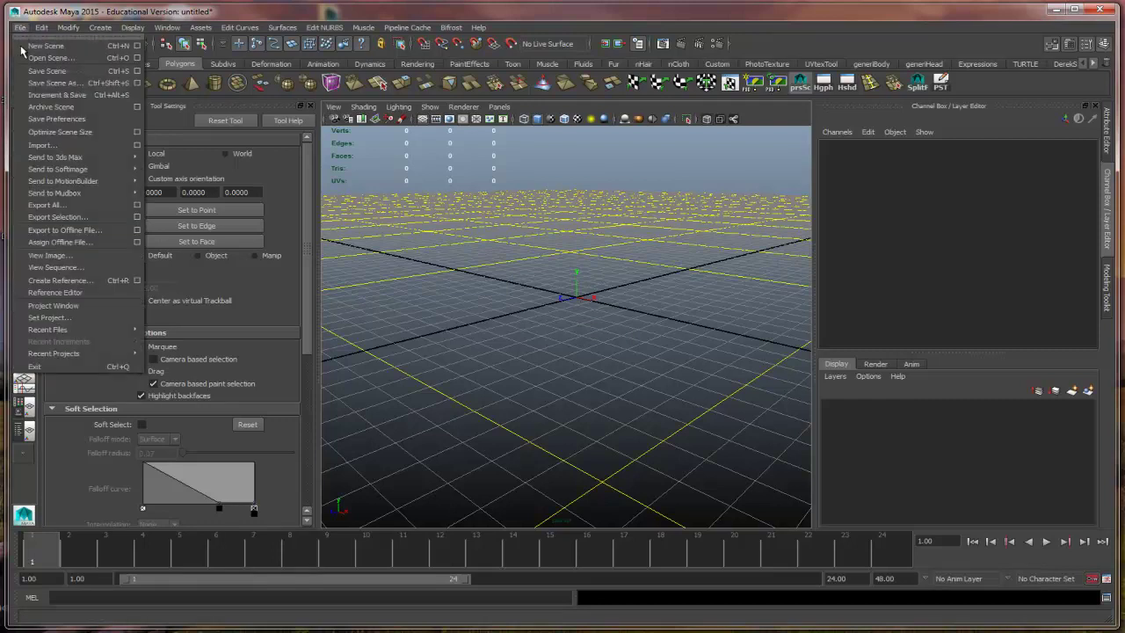
left_click(73, 306)
left_click_drag(580, 221, 565, 92)
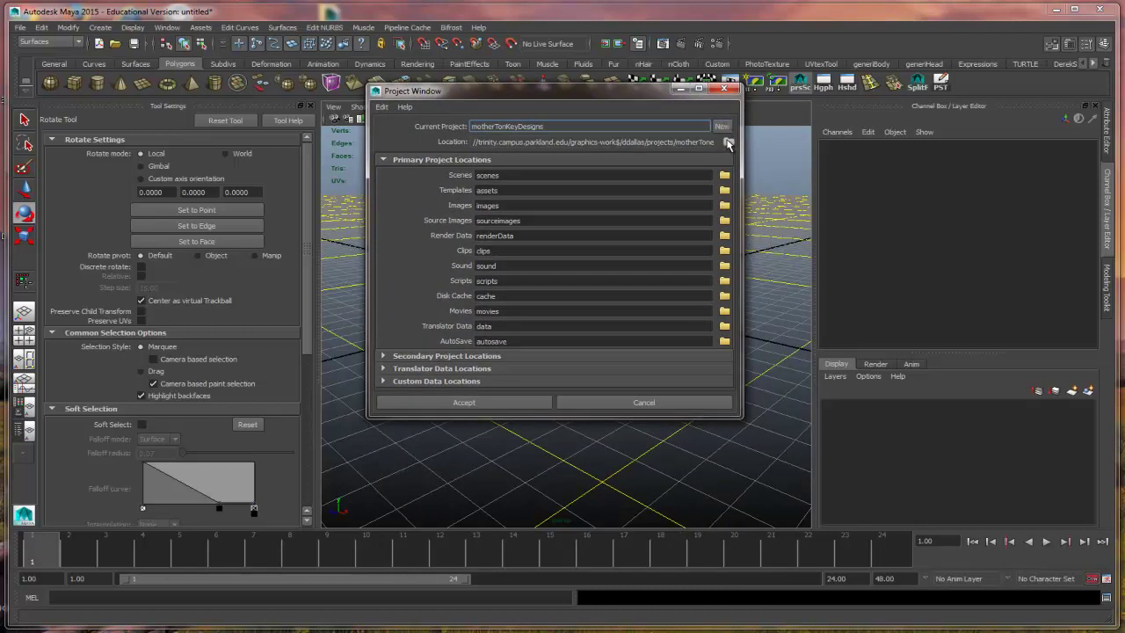
left_click(724, 128)
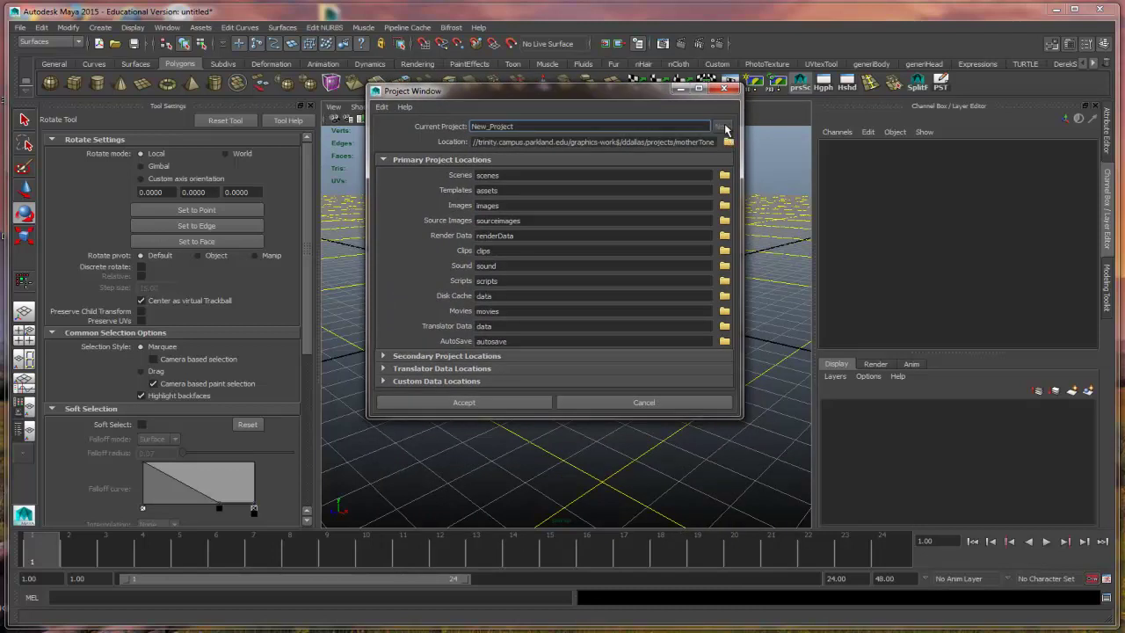
left_click(515, 126)
type("plyHammer")
left_click(517, 125)
key("shift+Home")
key("BackSpace")
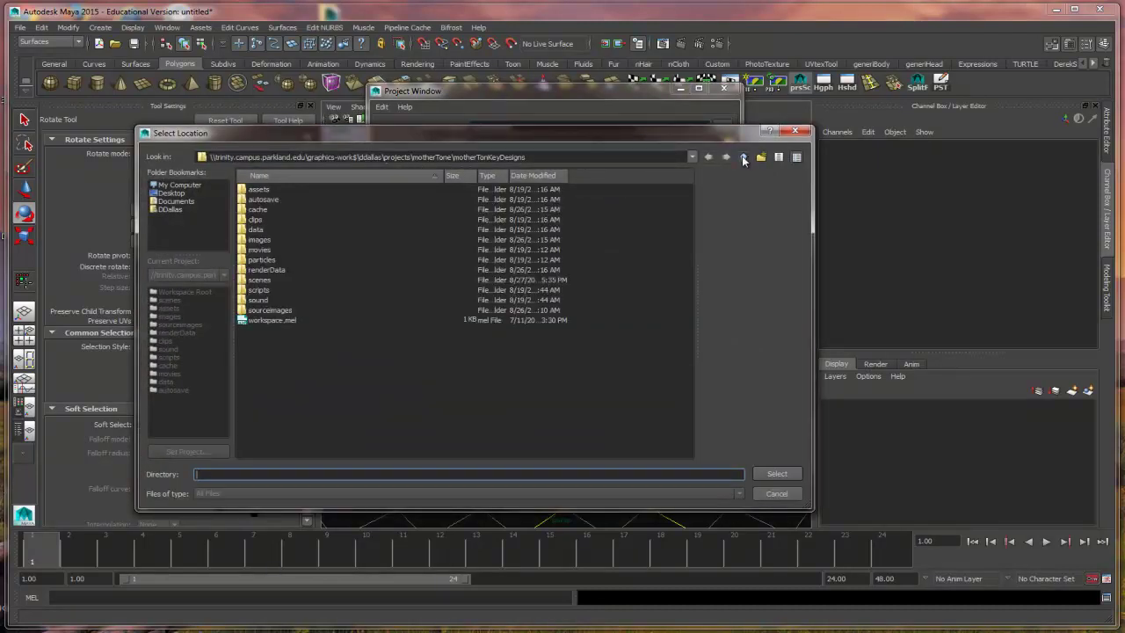
Step: Set the project location to the projects folder two levels up and accept the new project
left_click(744, 157)
left_click(744, 157)
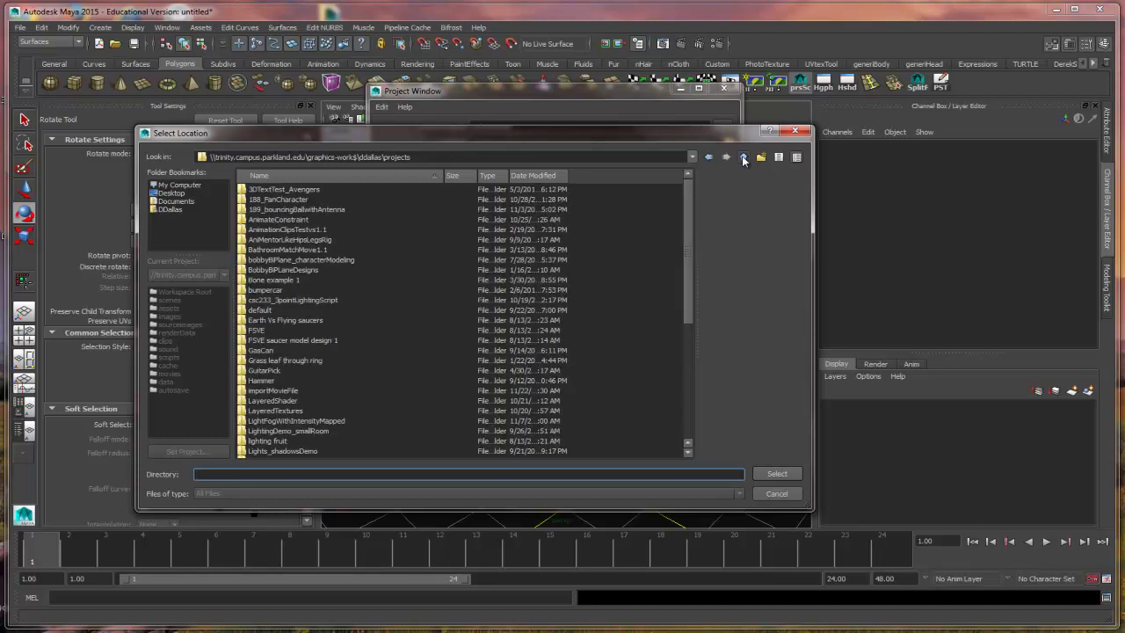
left_click_drag(411, 157, 383, 156)
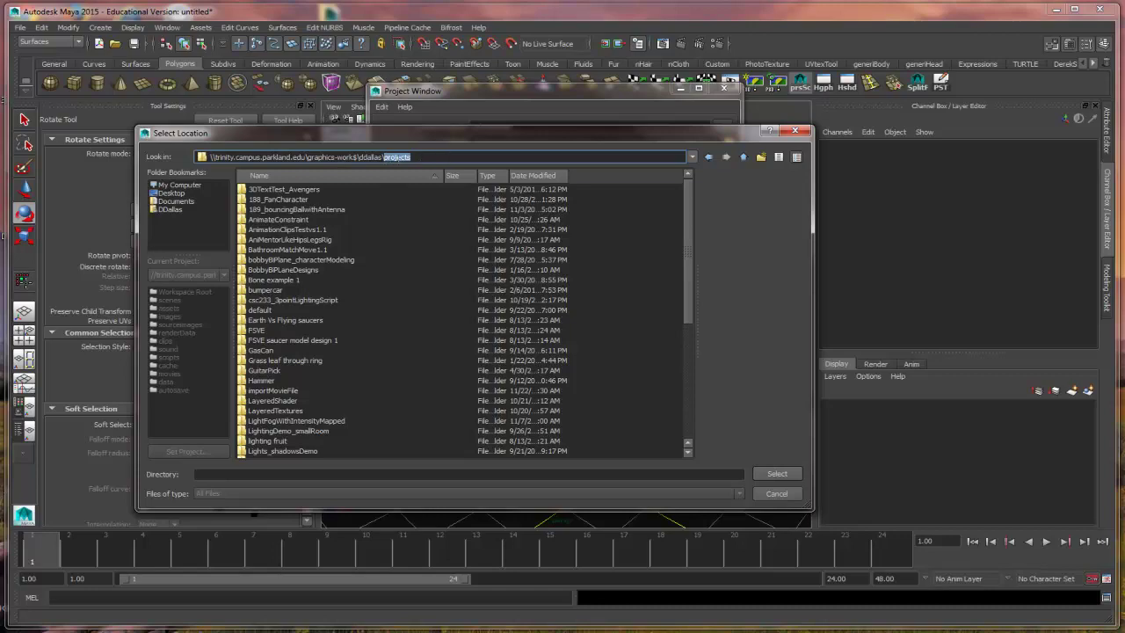
left_click(777, 473)
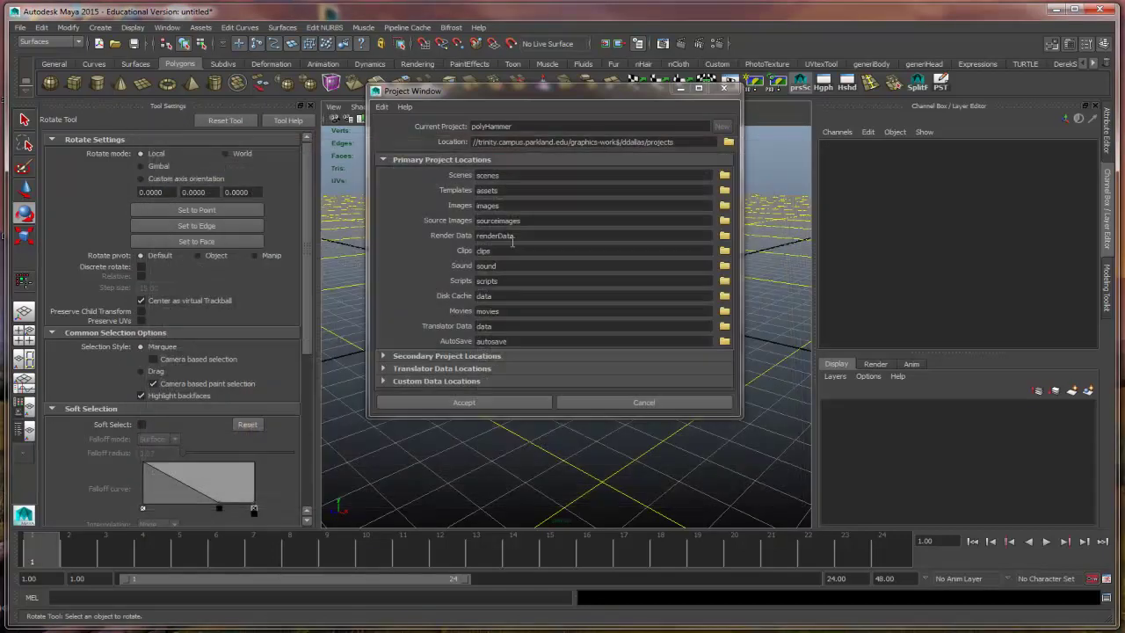
left_click_drag(675, 143, 649, 141)
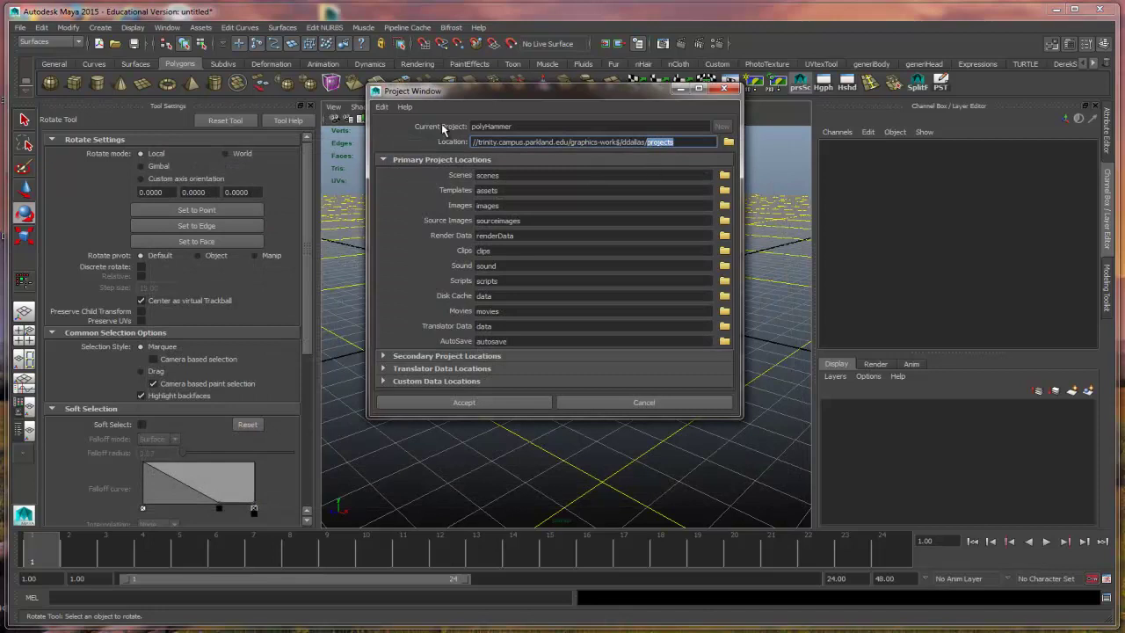
left_click(496, 406)
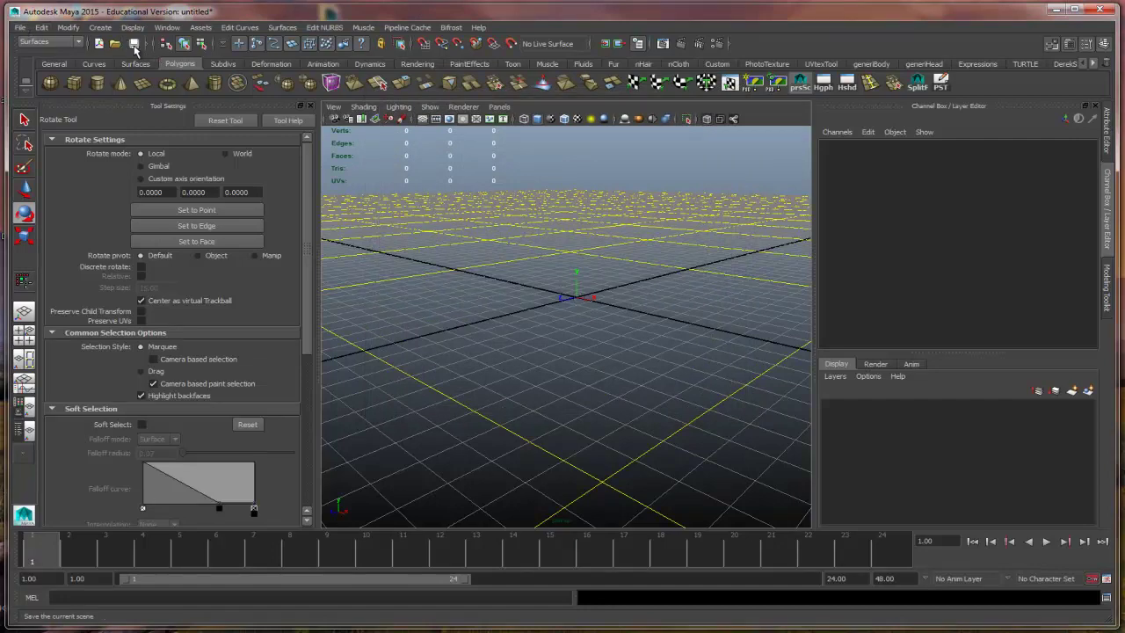
Step: Save the empty scene as polyhammer-setUp1.1.mb in the project's scenes folder
left_click(134, 44)
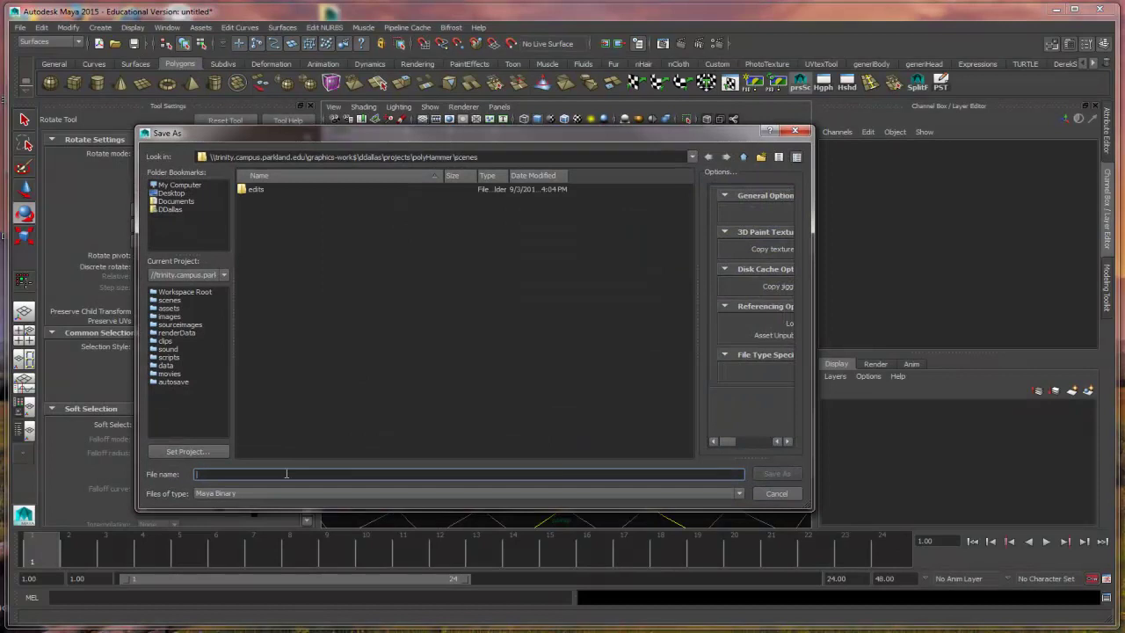
type("polyhammer")
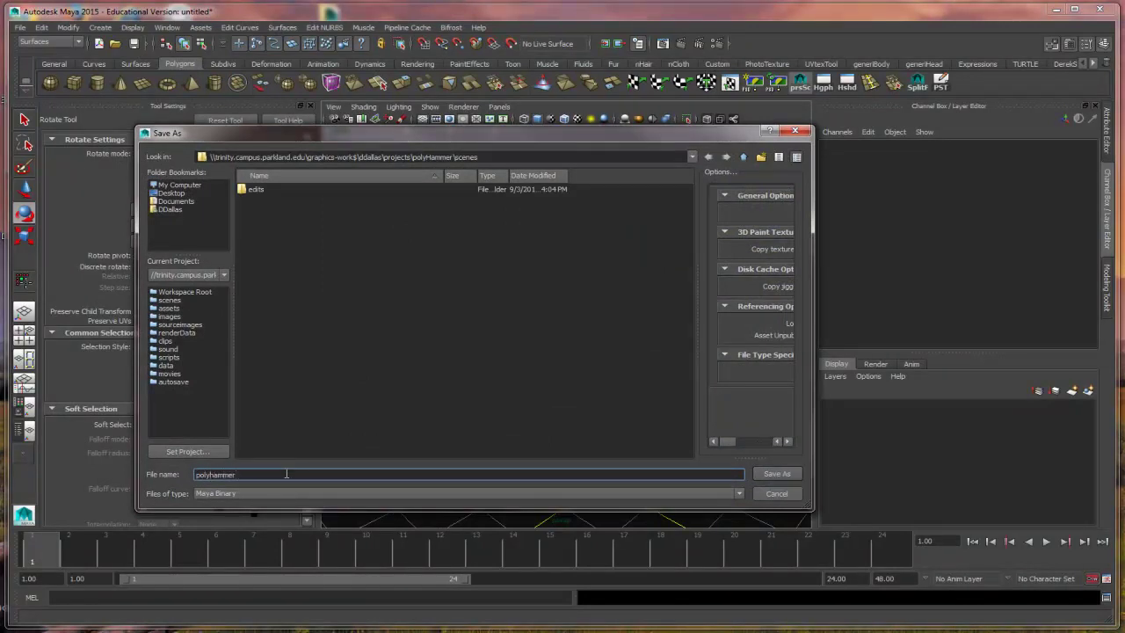
type("-setUp")
type(".mb")
left_click(196, 475)
left_click(777, 475)
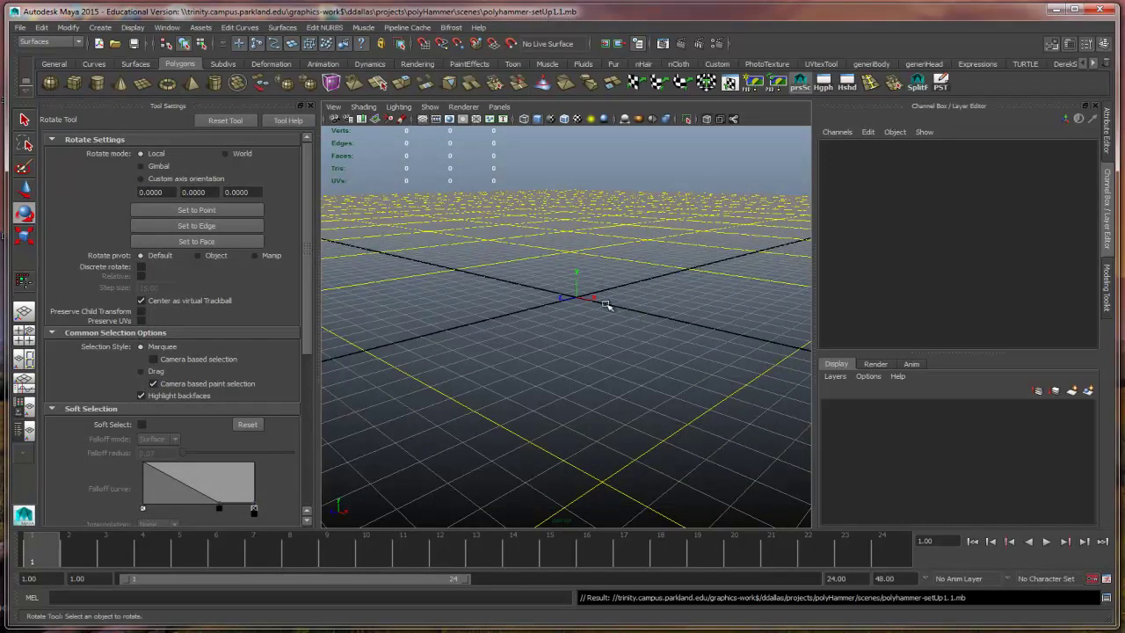
left_click(578, 298)
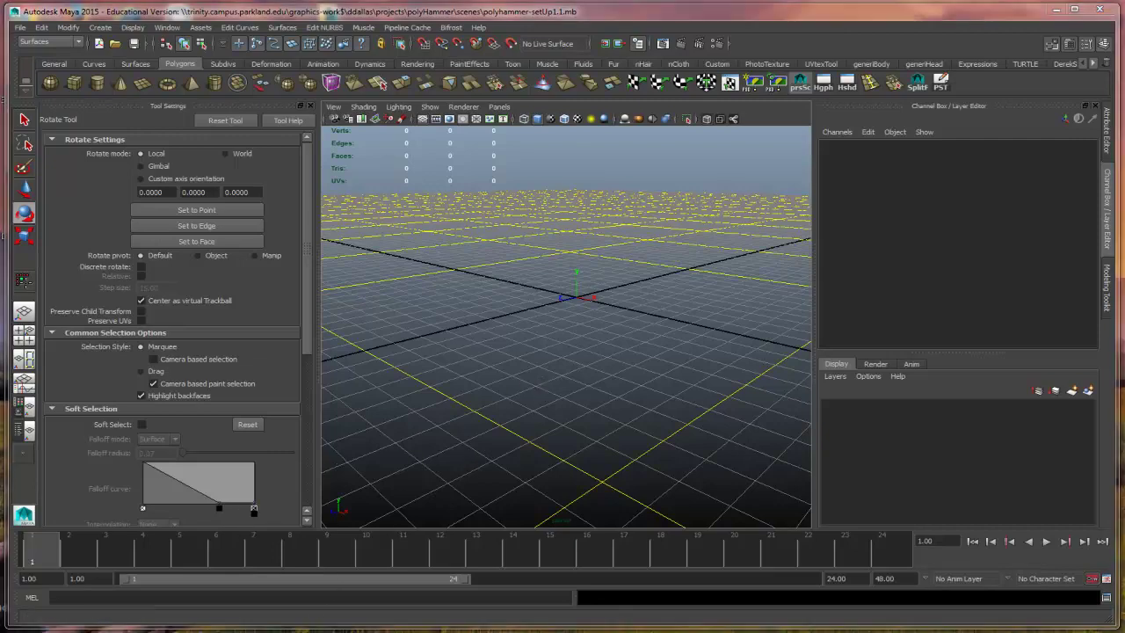
Step: Switch to the browser and start saving the hammer photo, choosing the polyHammer project's sourceimages folder on Graphics Work (W:) as destination
left_click(536, 580)
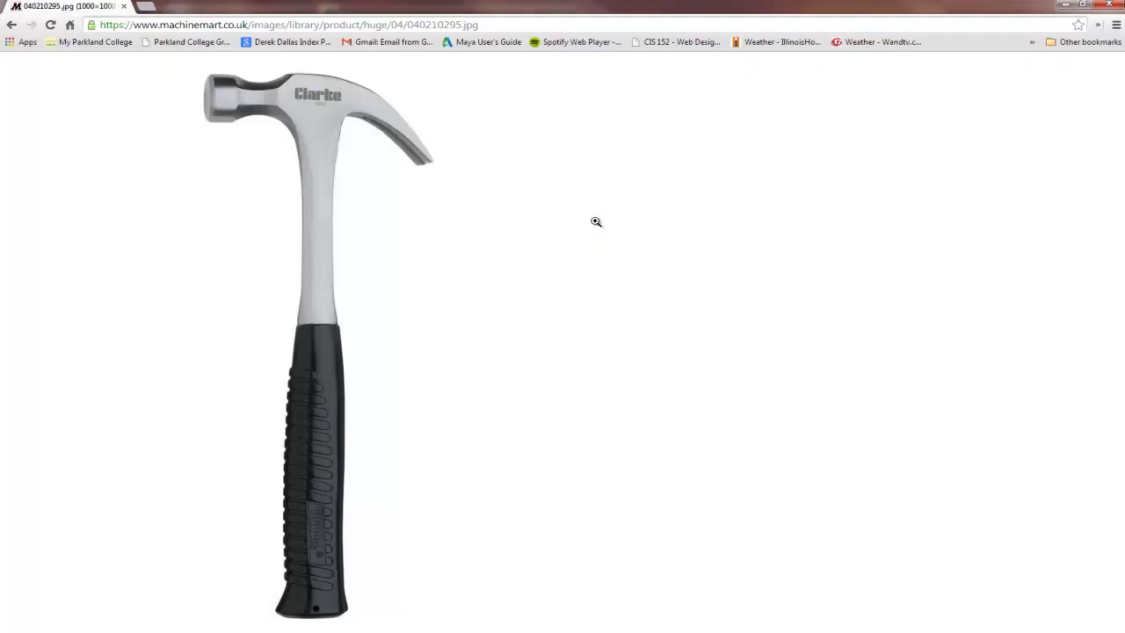
right_click(315, 144)
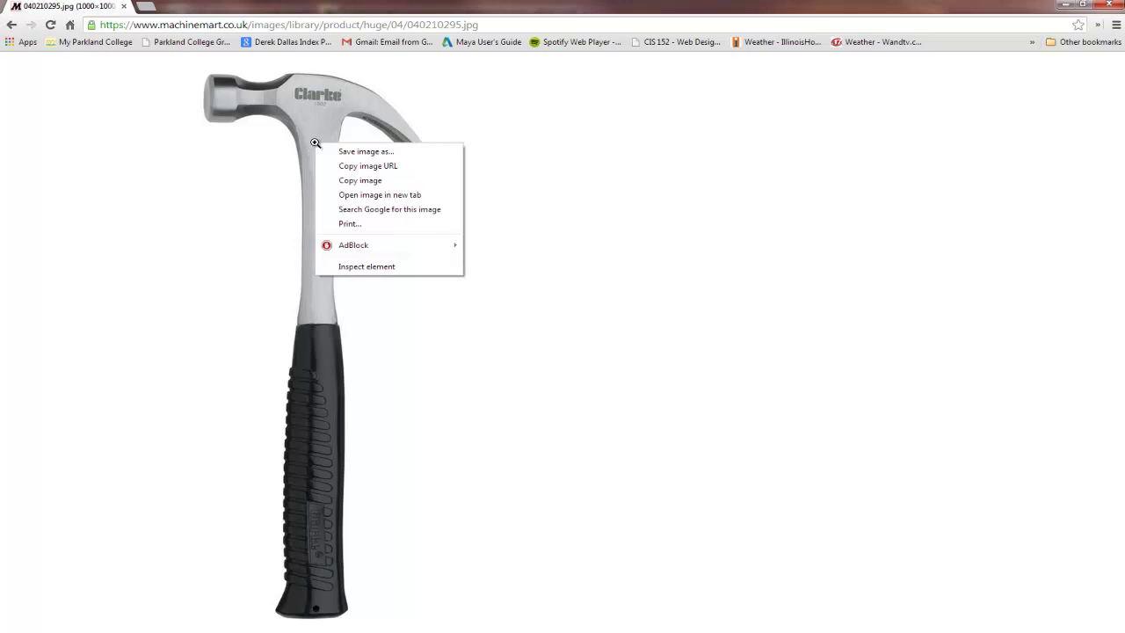
left_click(378, 152)
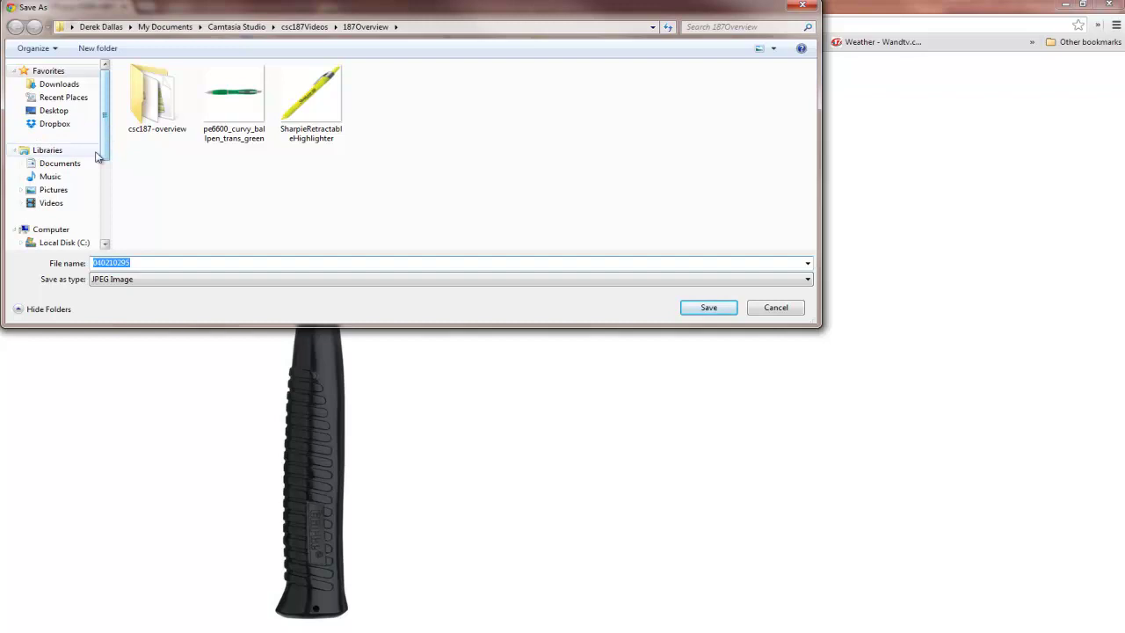
scroll(88, 176, "down", 4)
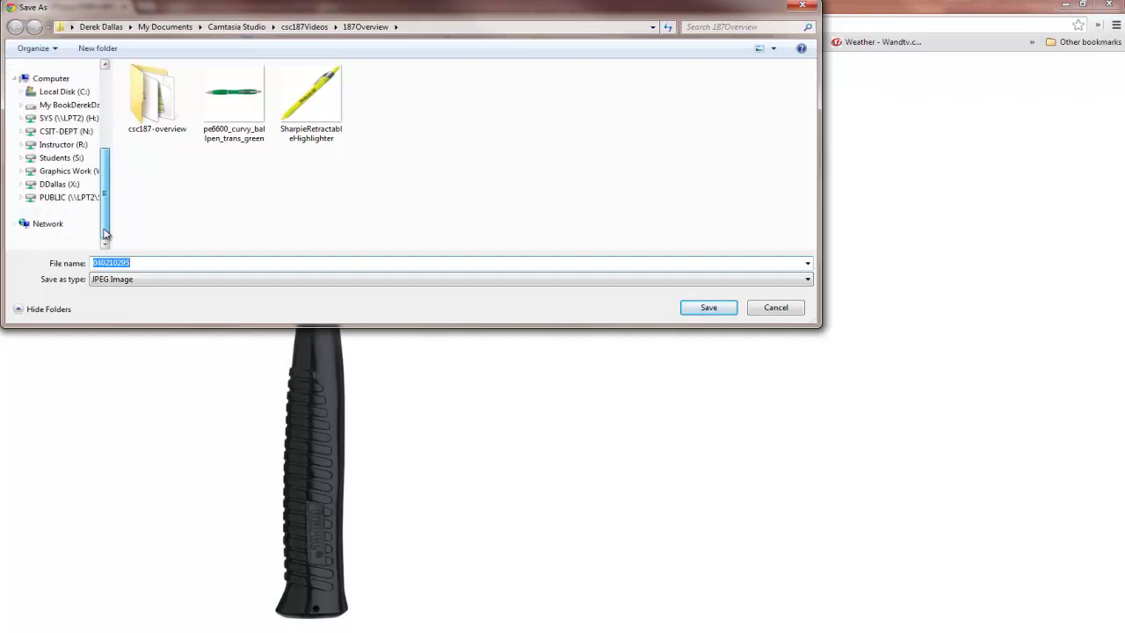
left_click(66, 170)
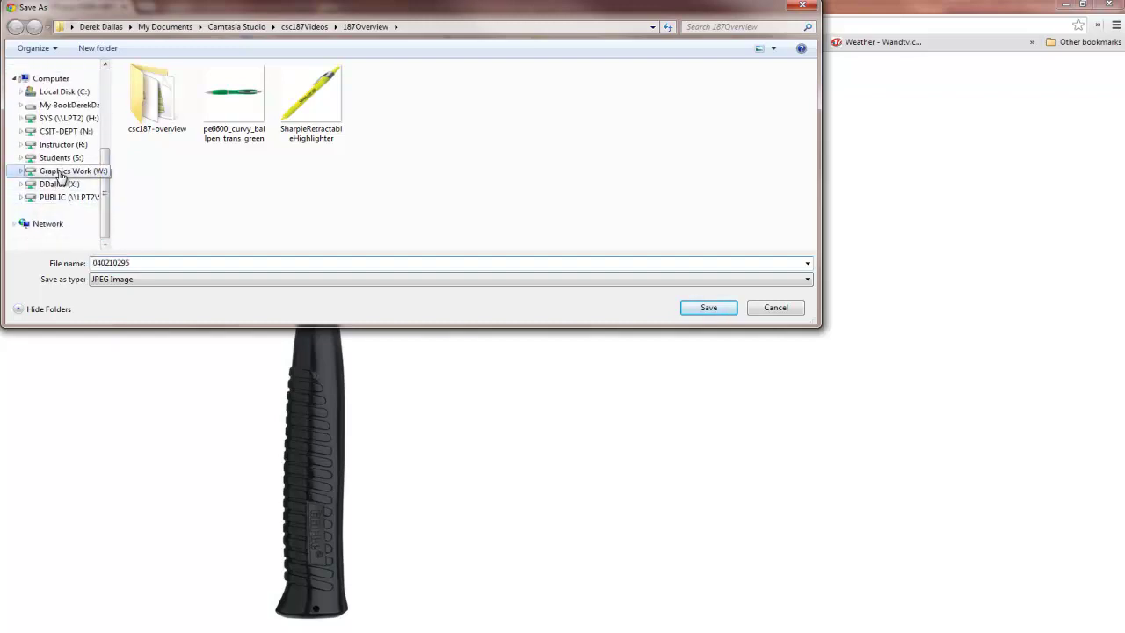
double_click(157, 111)
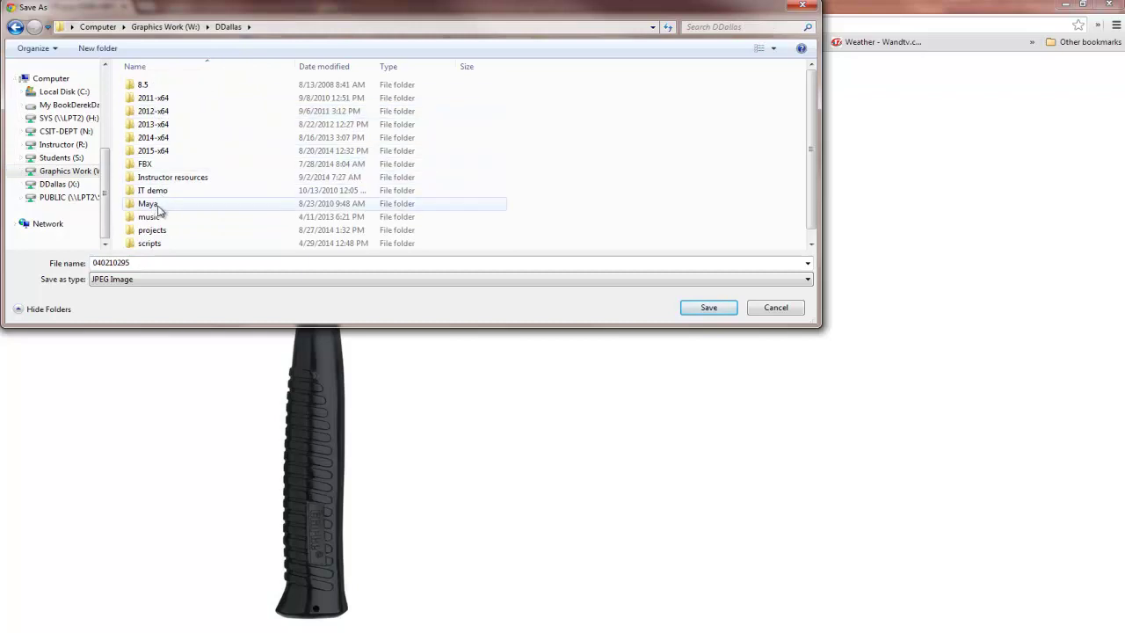
double_click(152, 231)
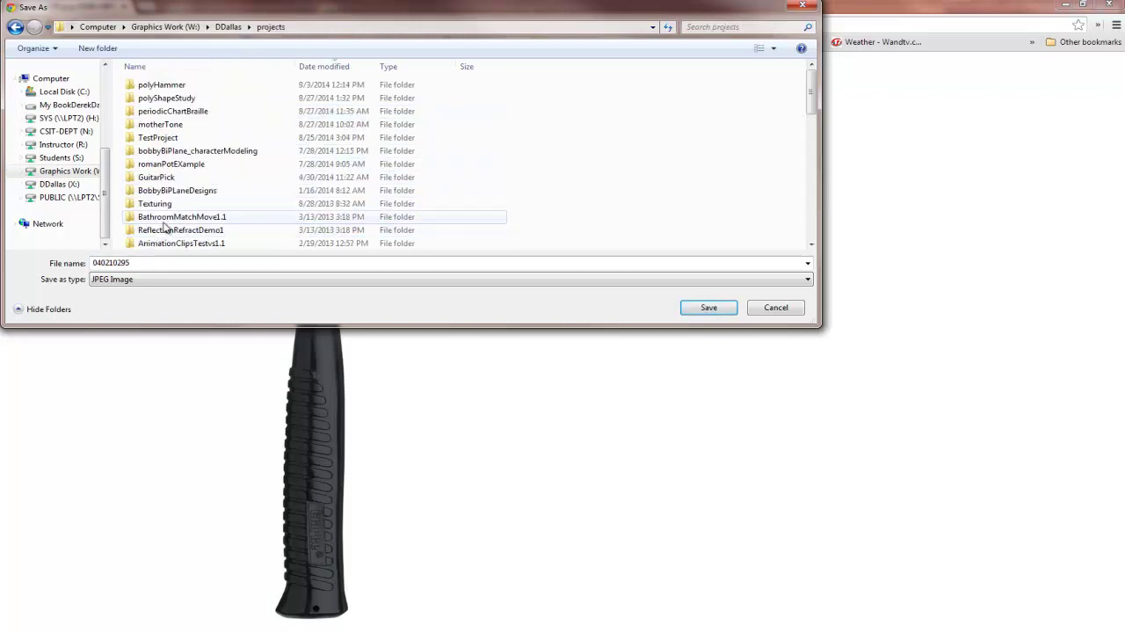
double_click(161, 85)
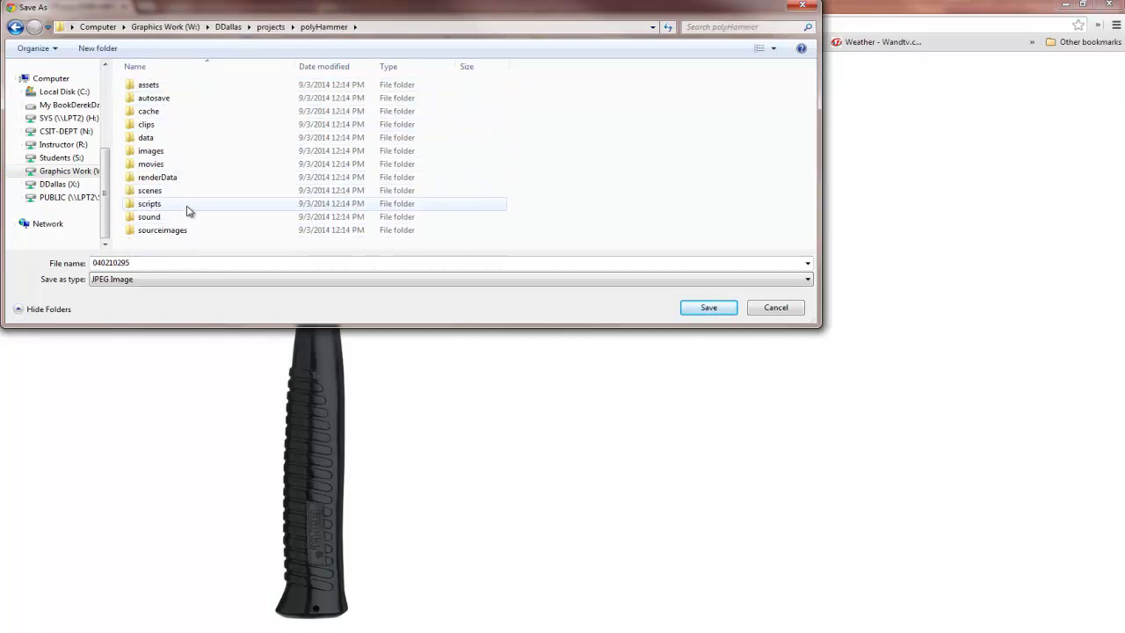
double_click(148, 232)
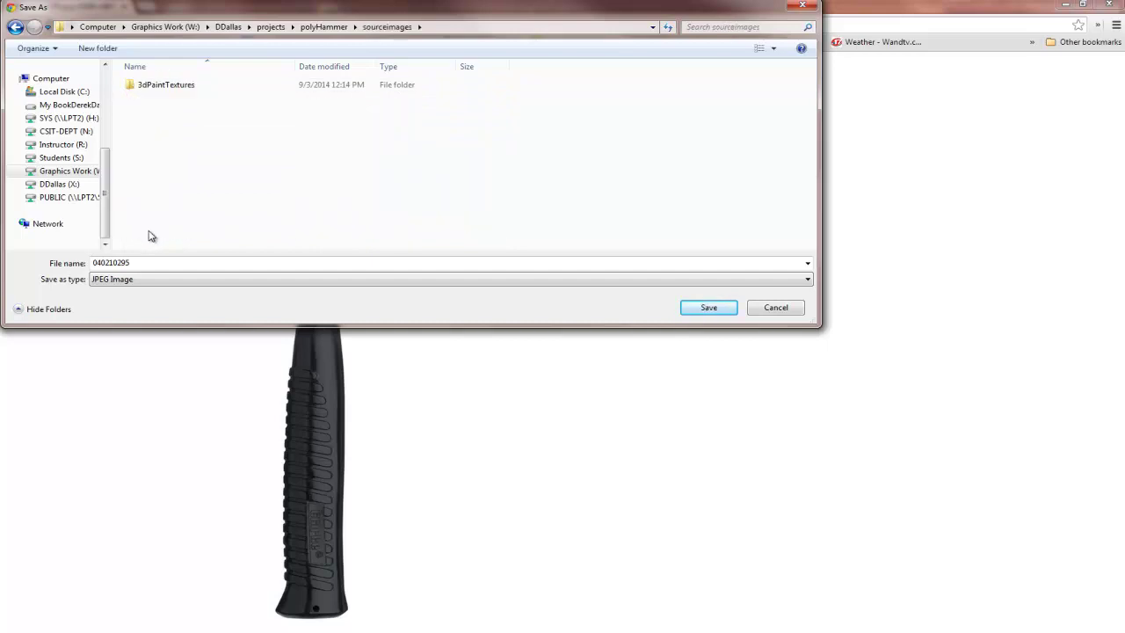
Step: Save the photo as the JPEG image hammerRef and return to Maya
double_click(134, 262)
type("hammerRef")
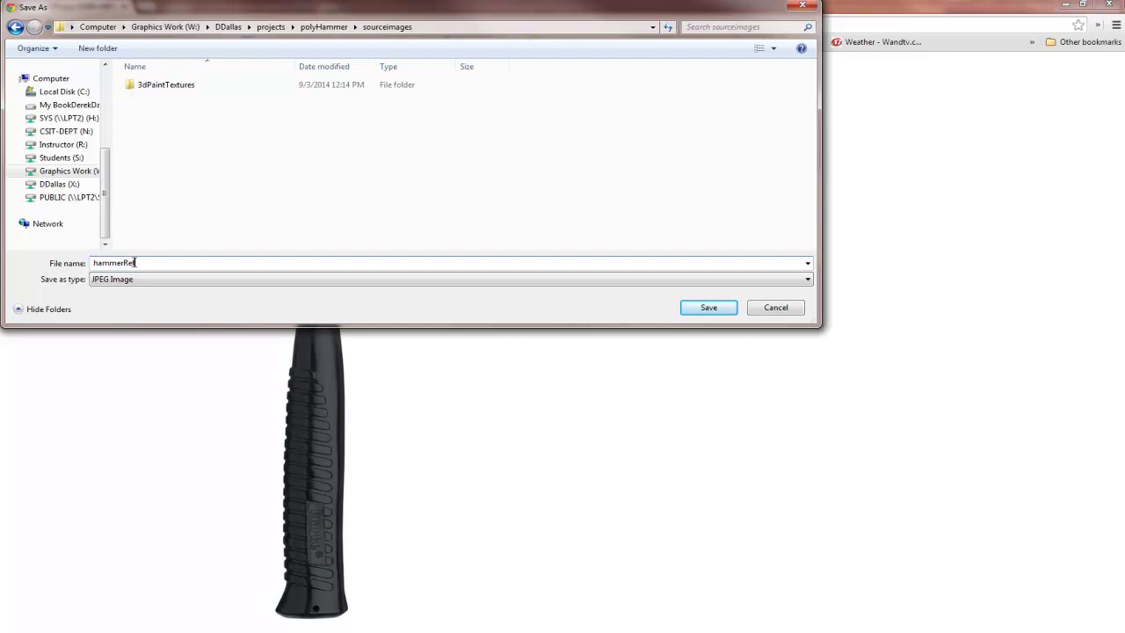
left_click(708, 308)
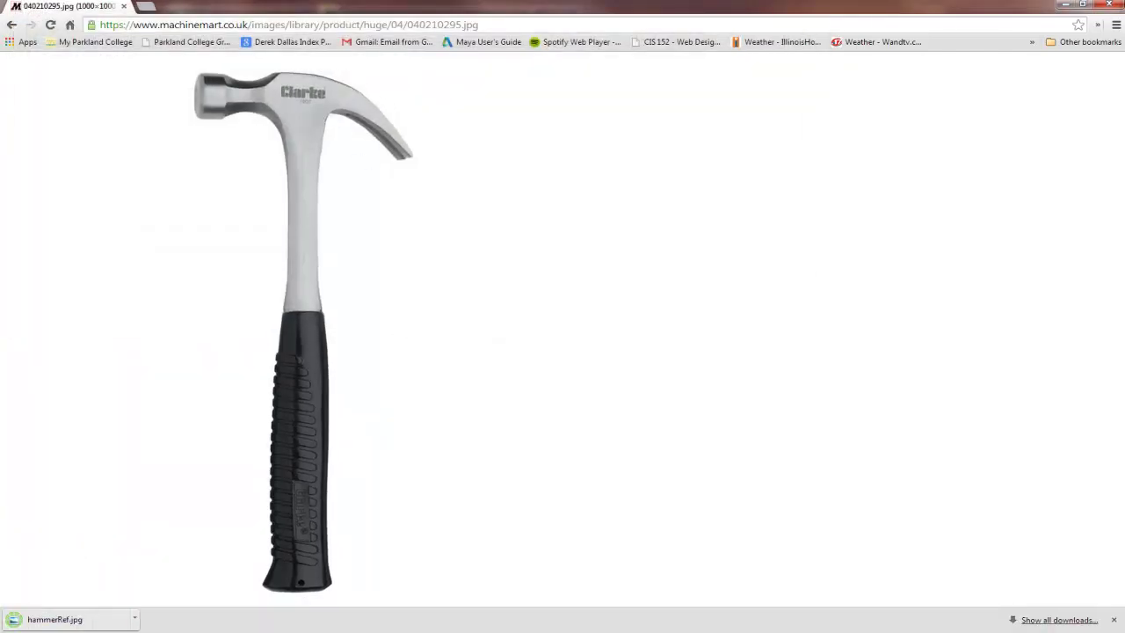
left_click(1066, 5)
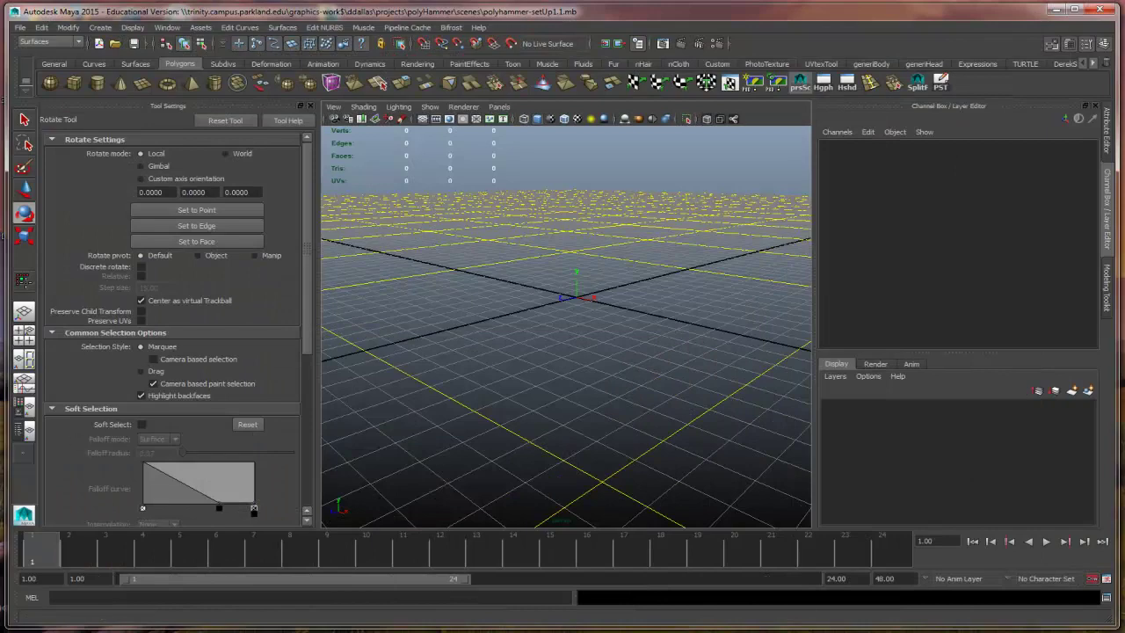
Step: Switch to Windows Explorer and preview hammerRef in the polyHammer project's sourceimages folder on the X: drive, checking its dimensions
key("super")
left_click(209, 387)
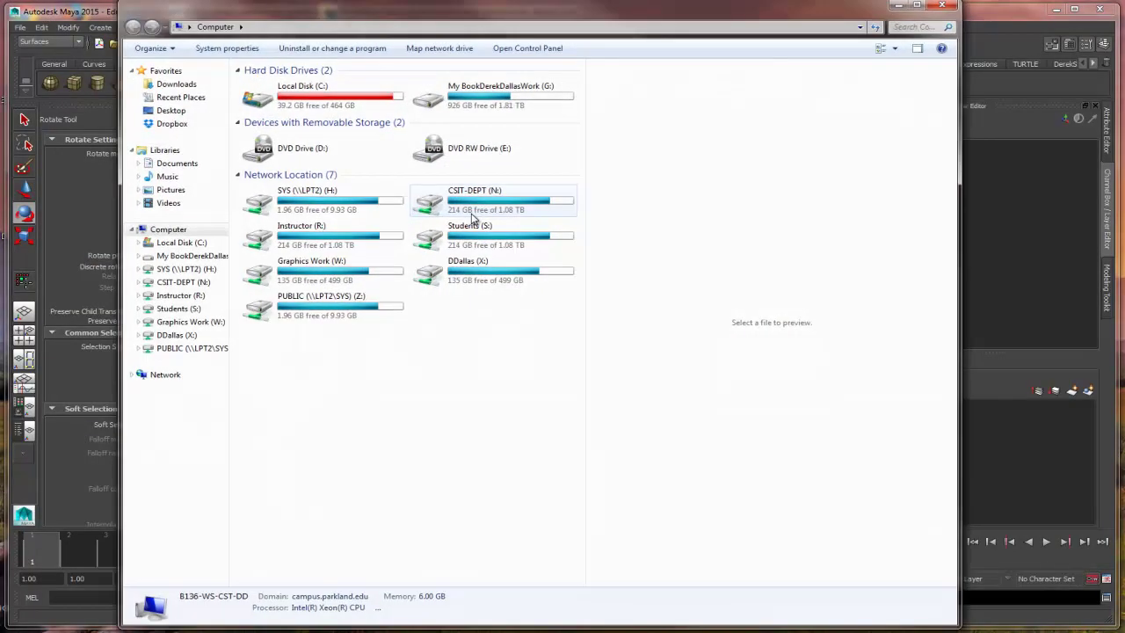
double_click(479, 274)
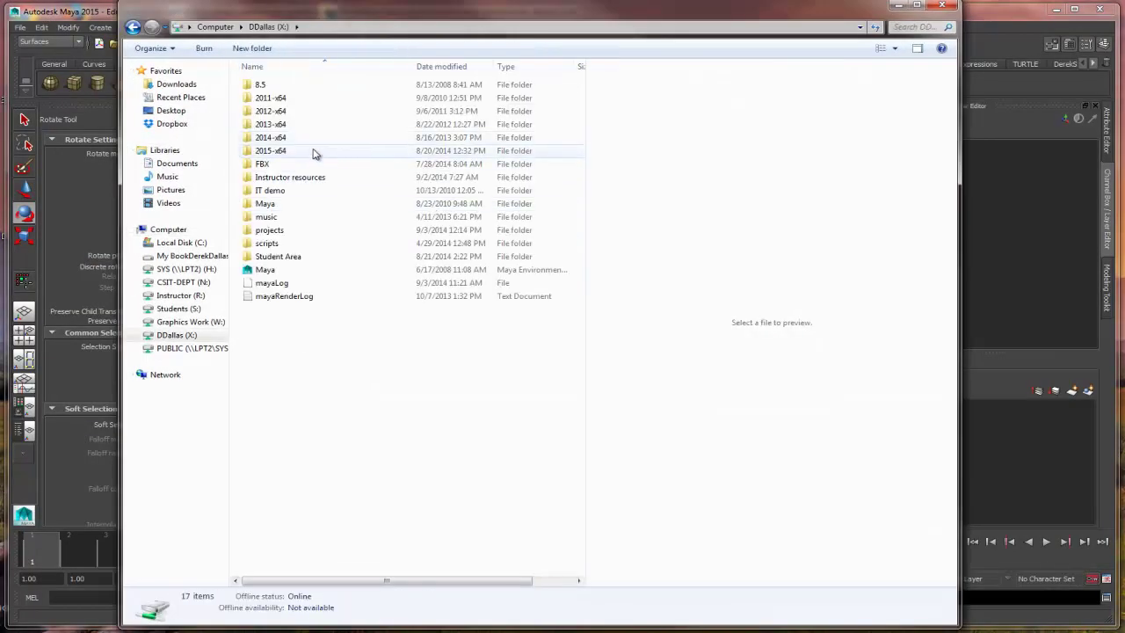
double_click(290, 230)
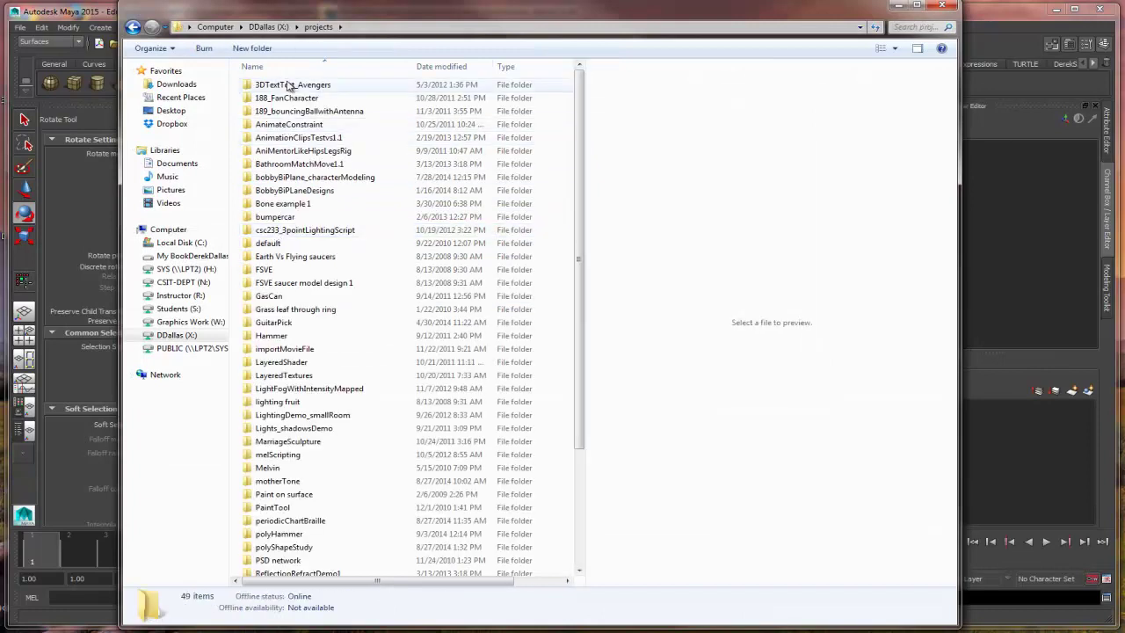
left_click(421, 67)
double_click(293, 103)
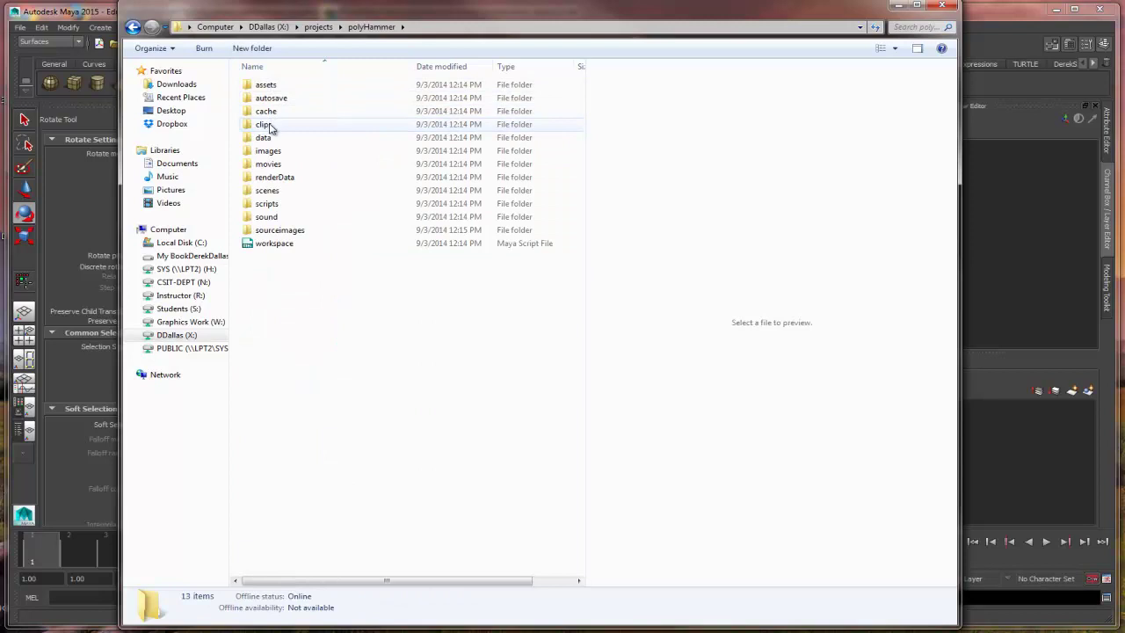
double_click(279, 229)
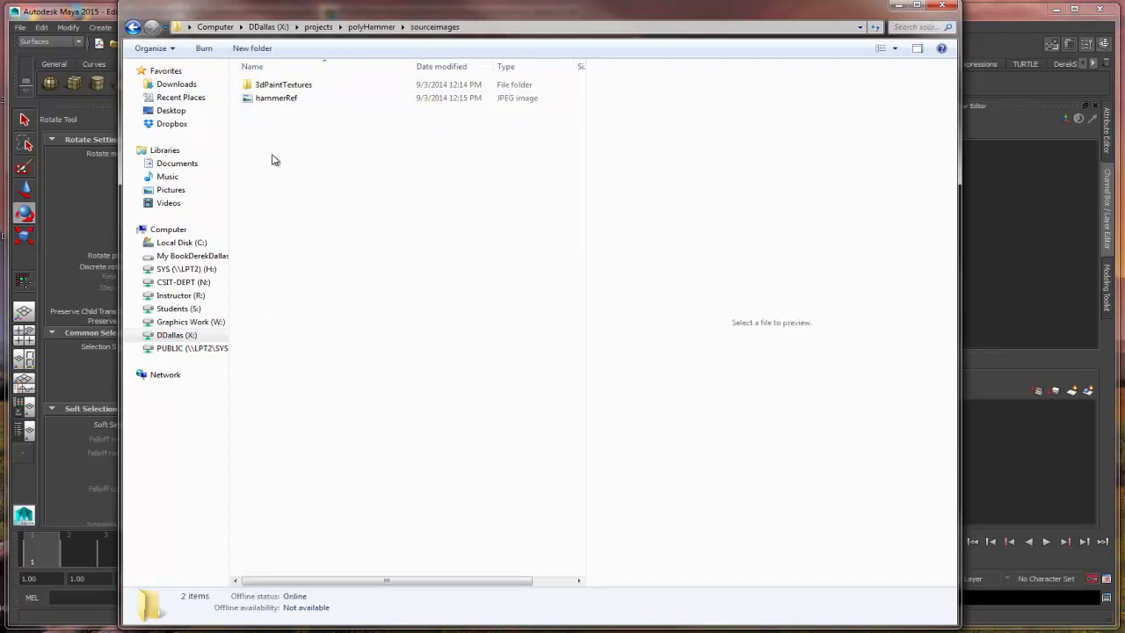
left_click(270, 99)
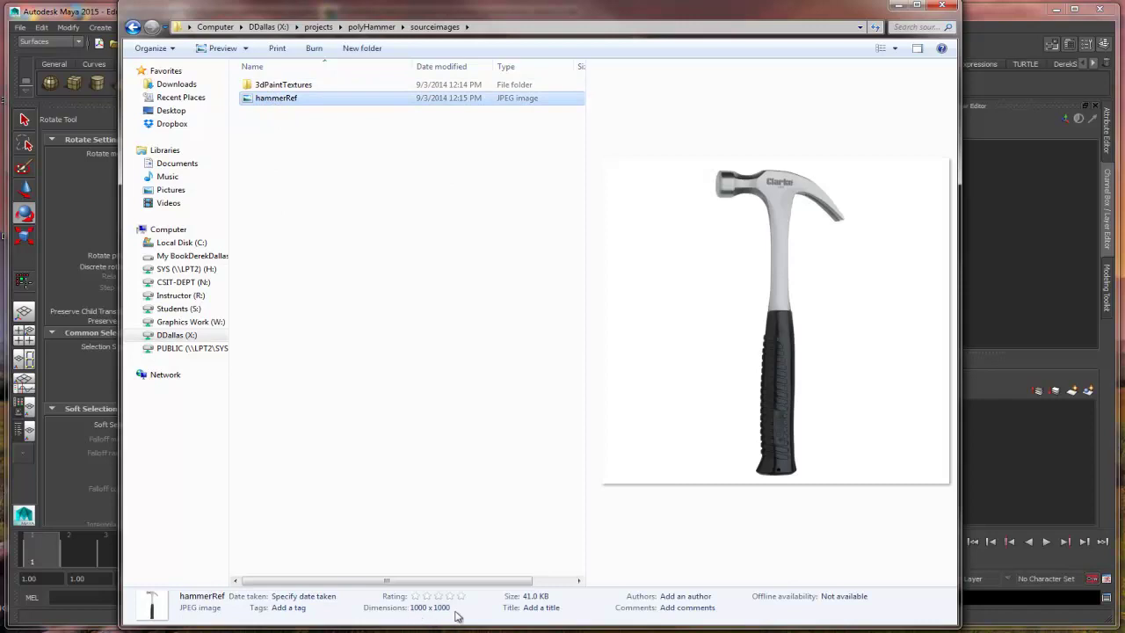
Step: Go back to the polyHammer folder and open its scenes folder to check the saved scene file
left_click(133, 27)
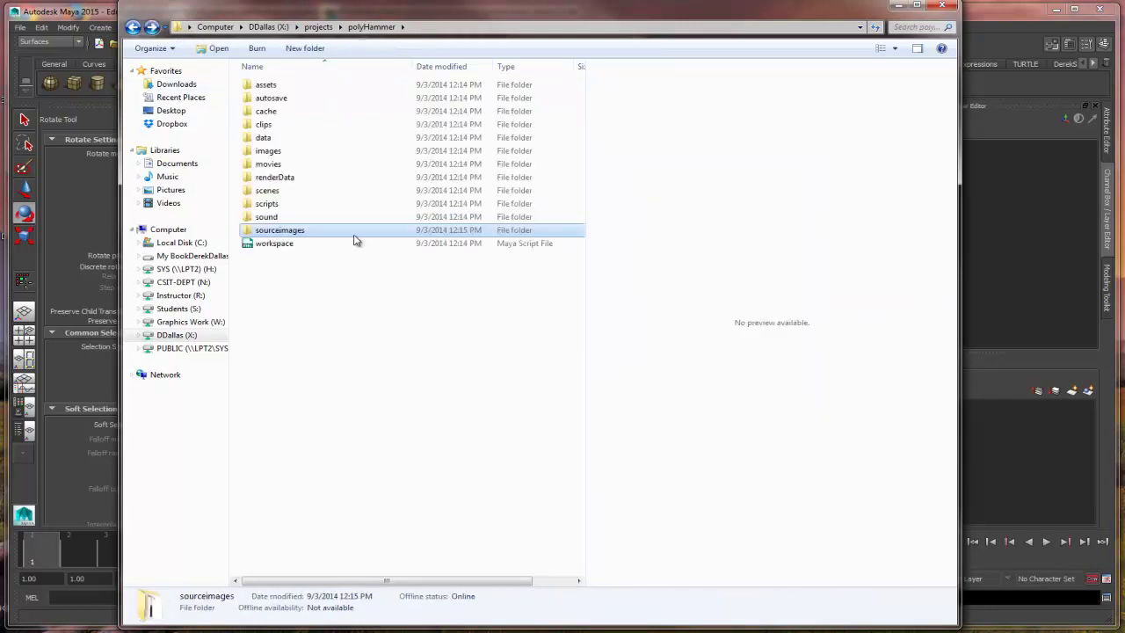
left_click(275, 192)
double_click(275, 191)
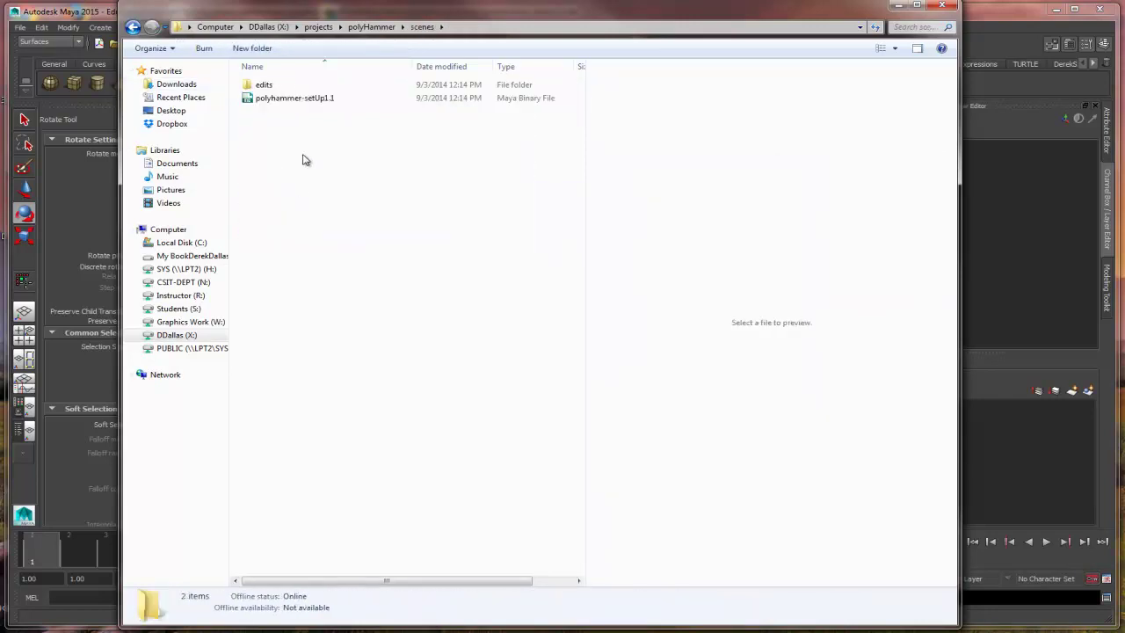
Step: Return to the polyhammer-setUp1.1 scene in Maya, switch to the four-view layout and close the Tool Settings
left_click(297, 102)
key("Return")
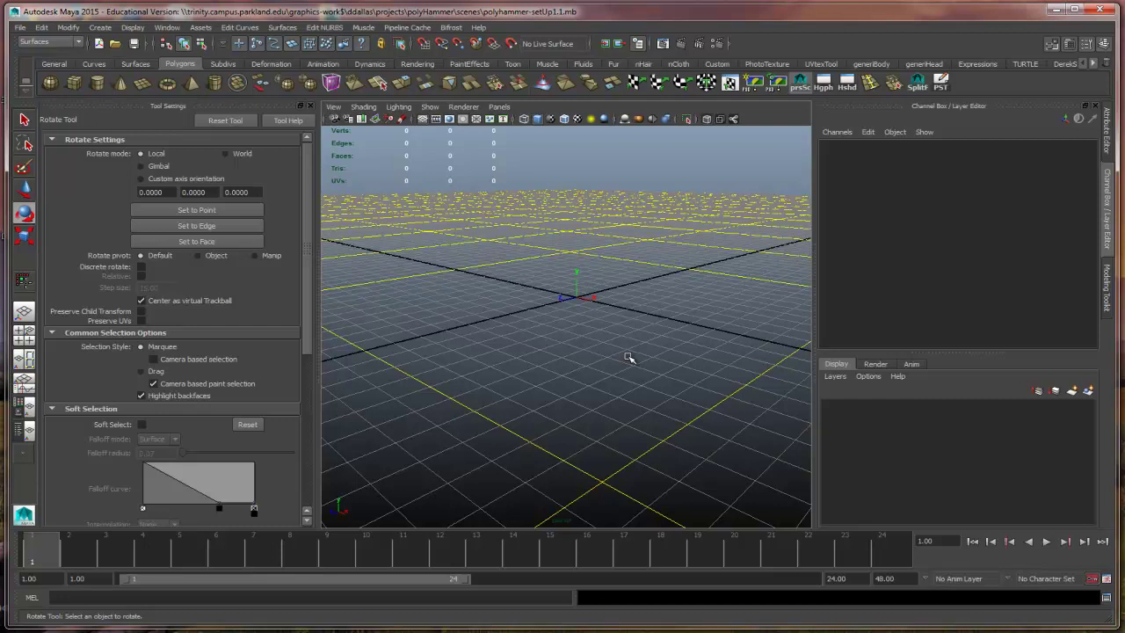
left_click(24, 335)
left_click(309, 107)
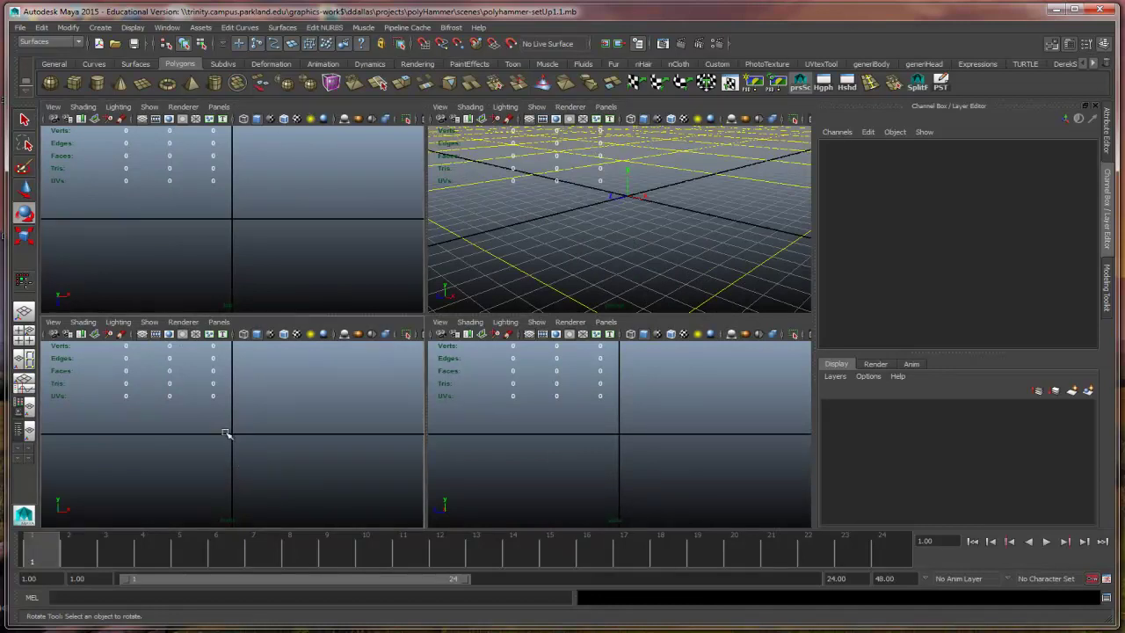
Step: Switch to the browser to review the orientation of the hammer photo and return to Maya
left_click(637, 432)
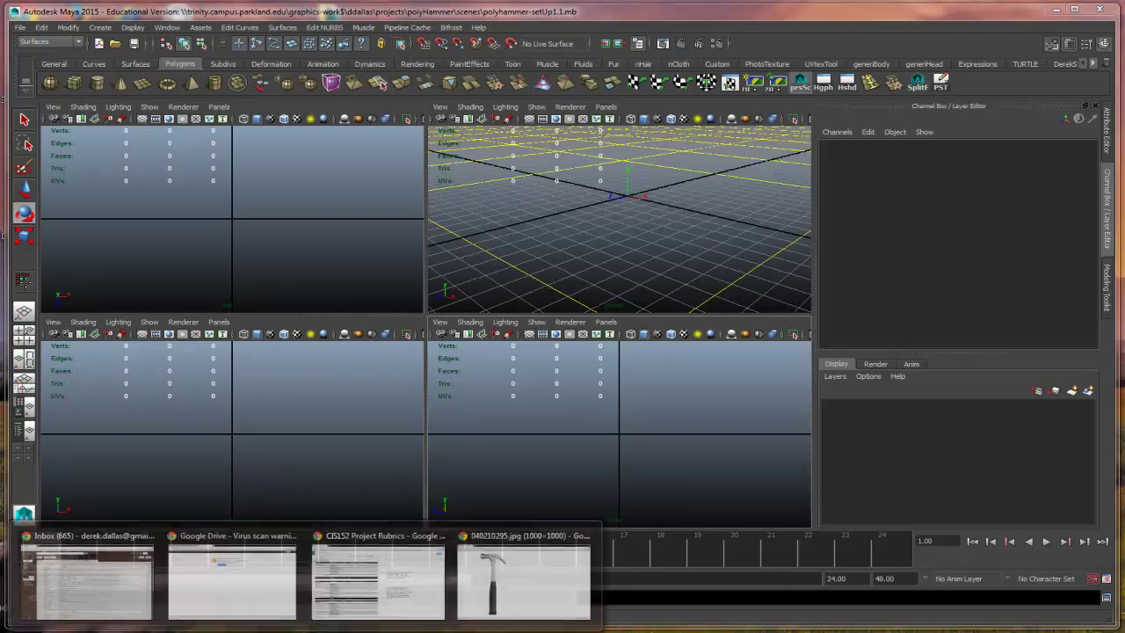
left_click(477, 580)
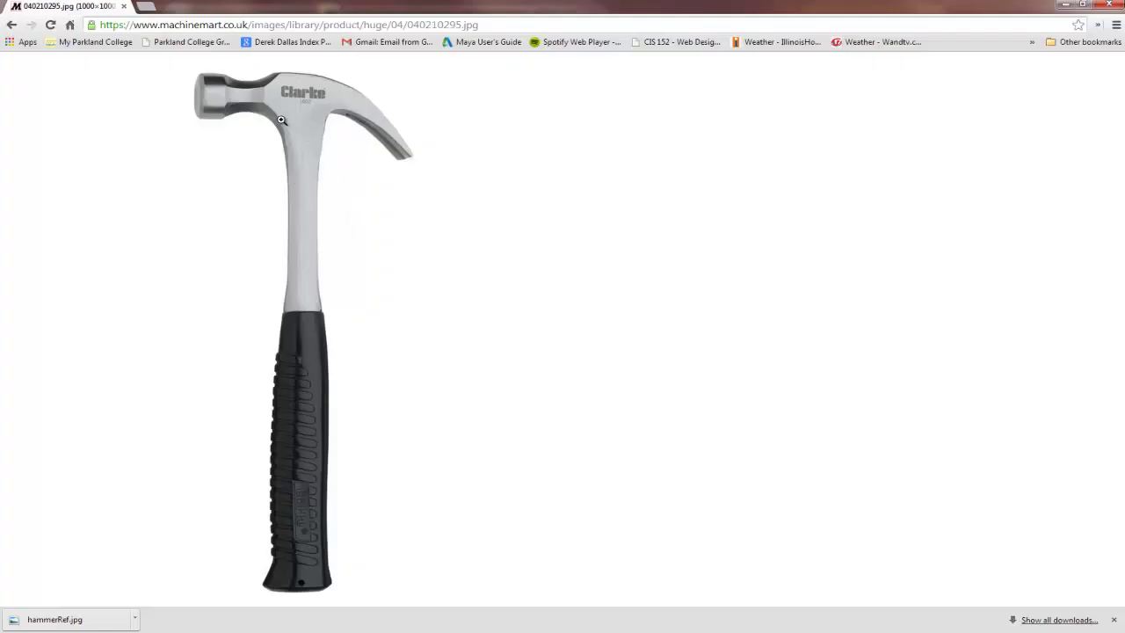
left_click(1065, 5)
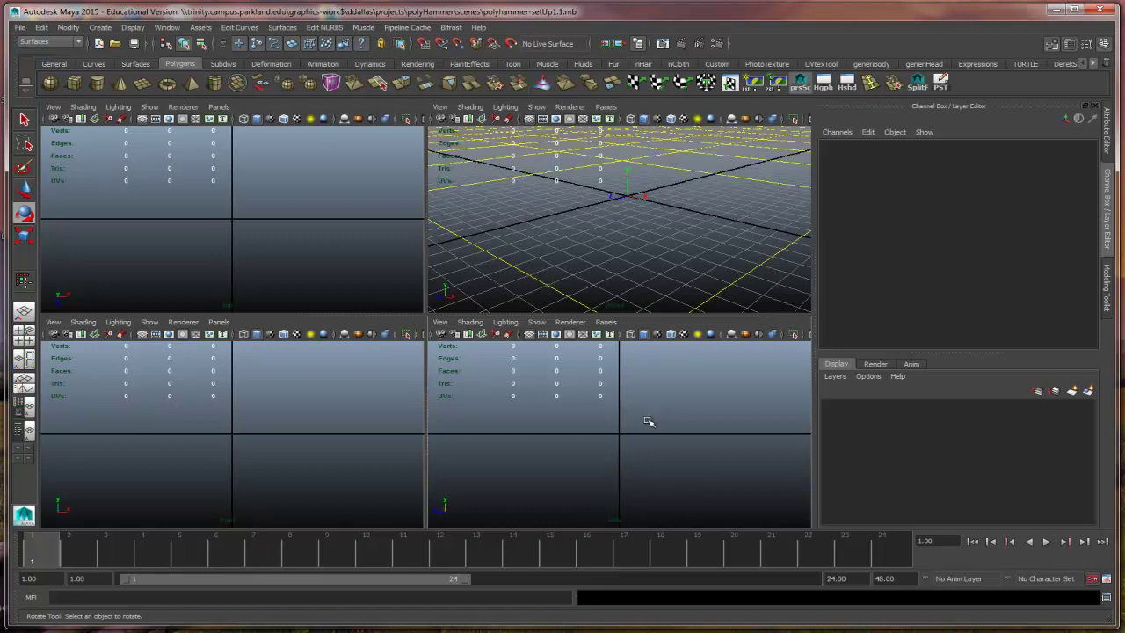
Step: Import hammerRef.jpg from the project's sourceimages folder as an image plane in the side view
left_click(440, 322)
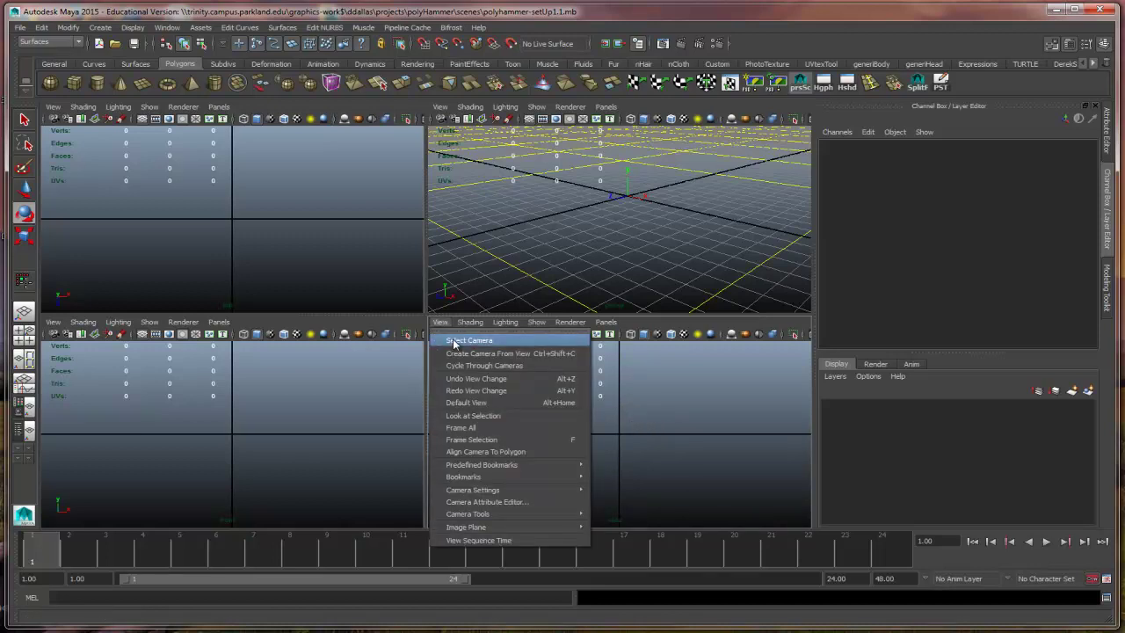
left_click(678, 434)
left_click(443, 323)
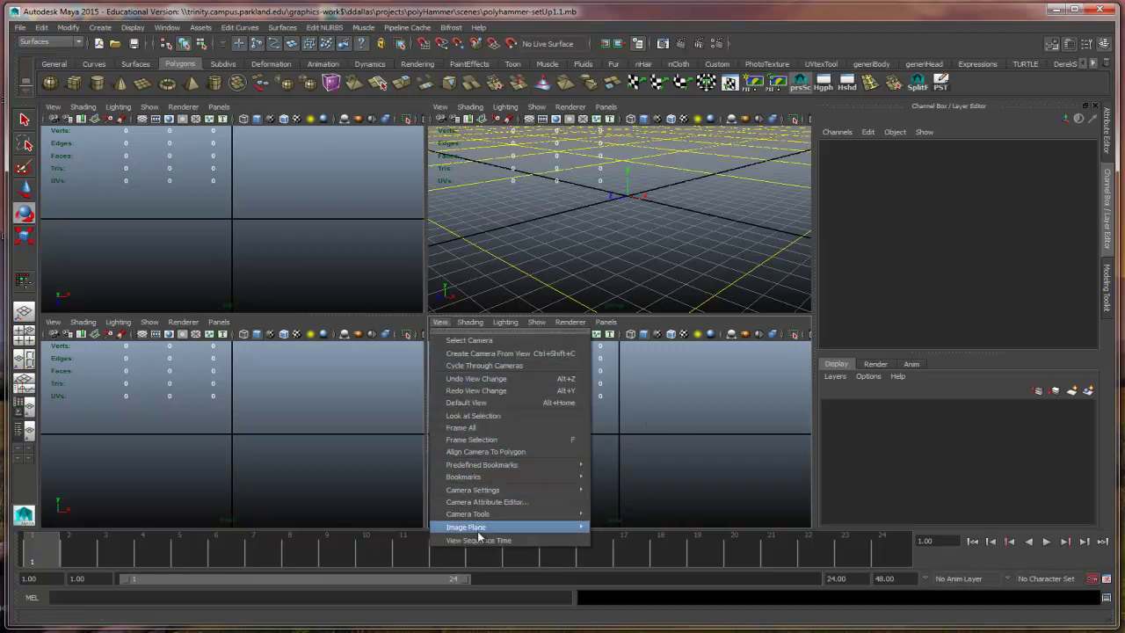
mouse_move(477, 530)
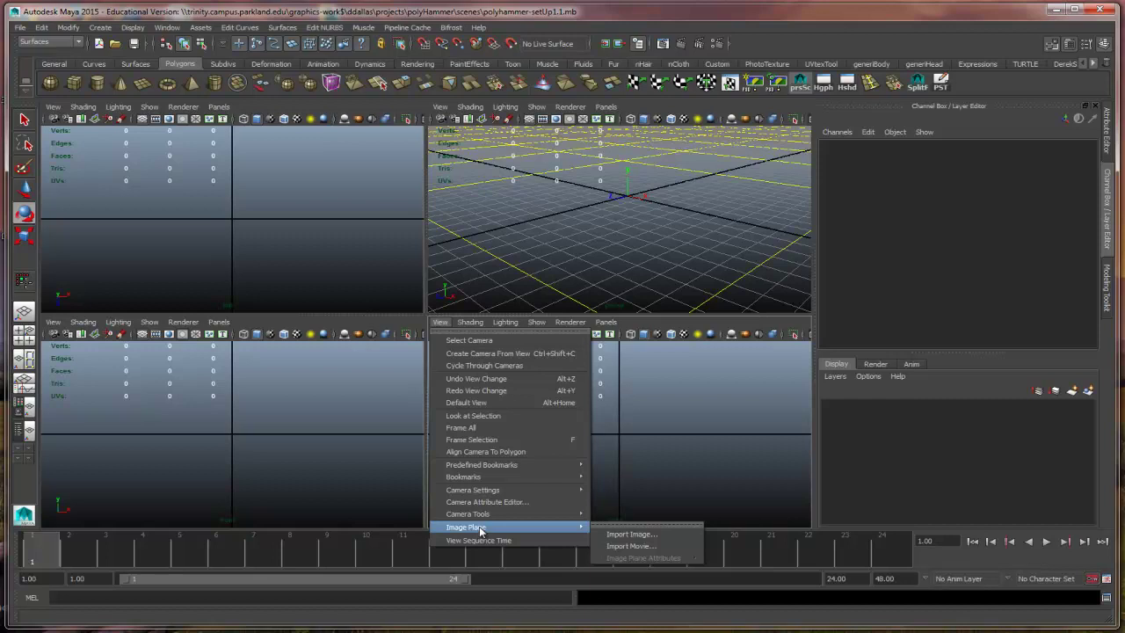
left_click(661, 535)
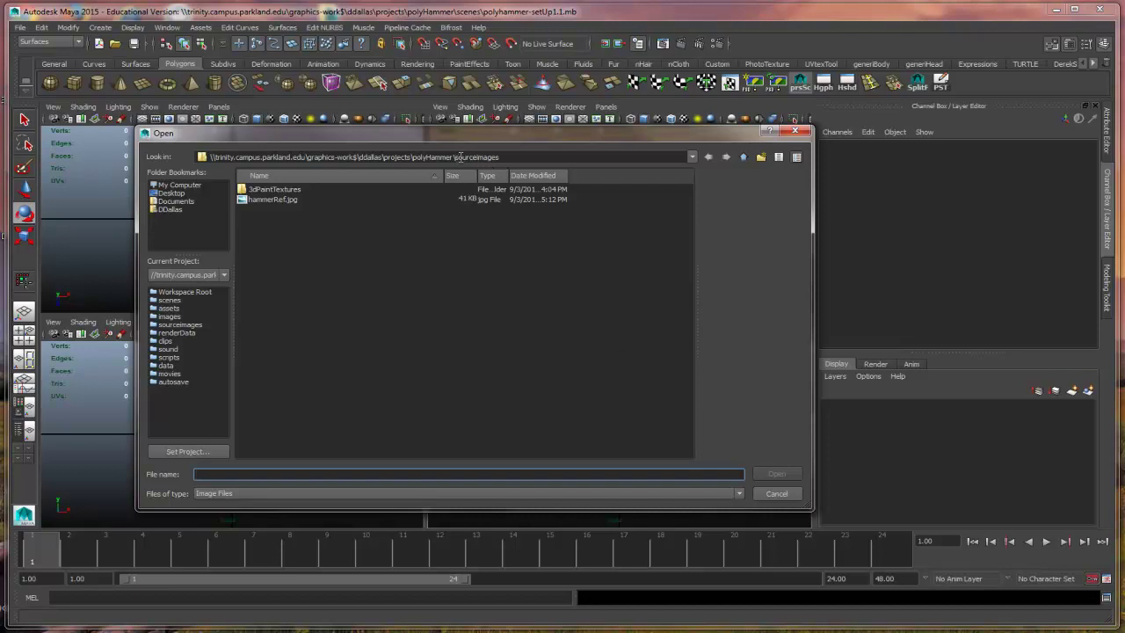
mouse_move(503, 157)
left_mouse_down()
mouse_move(429, 157)
mouse_move(501, 156)
left_mouse_up()
left_click(280, 201)
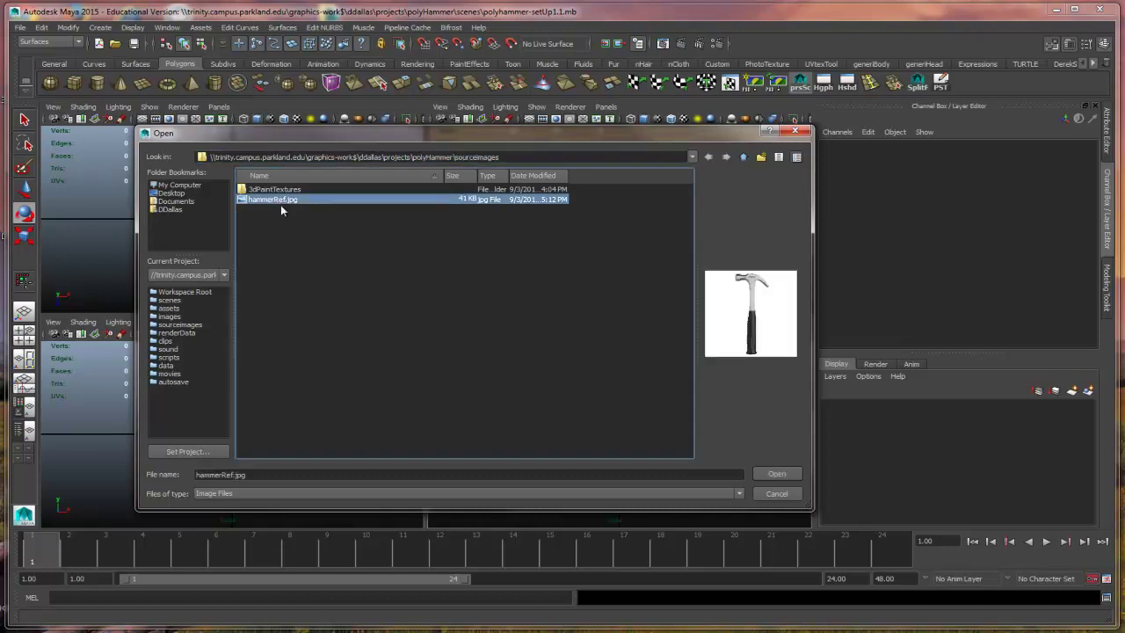
left_click(777, 474)
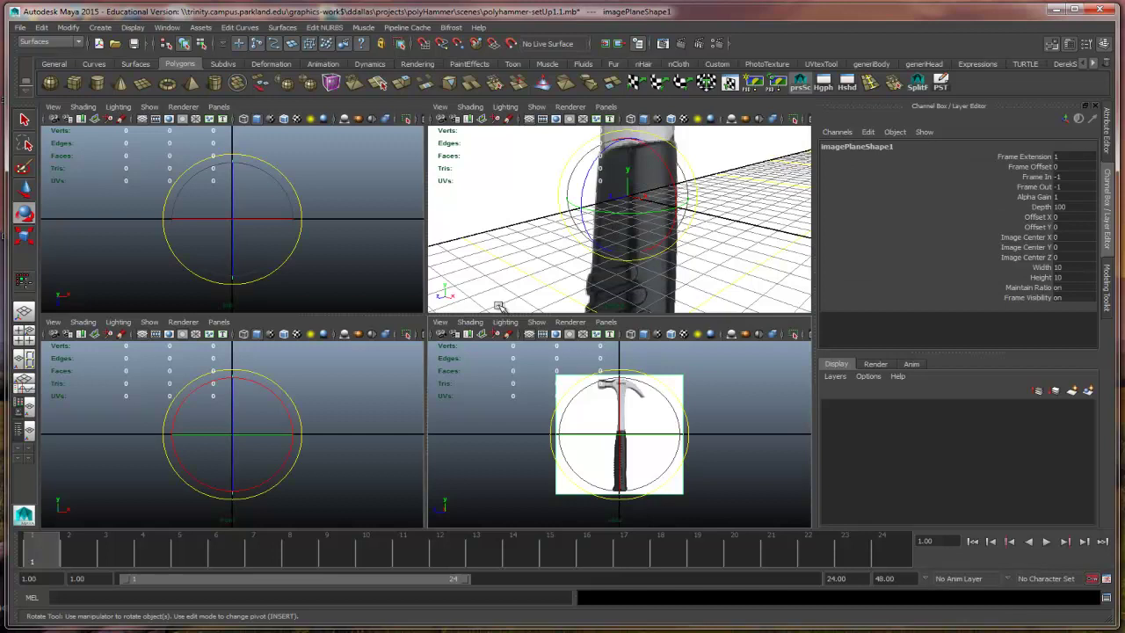
Step: Deselect the image plane and examine how it sits in the side and perspective views
scroll(650, 444, "up", 3)
scroll(668, 437, "down", 3)
scroll(648, 422, "up", 2)
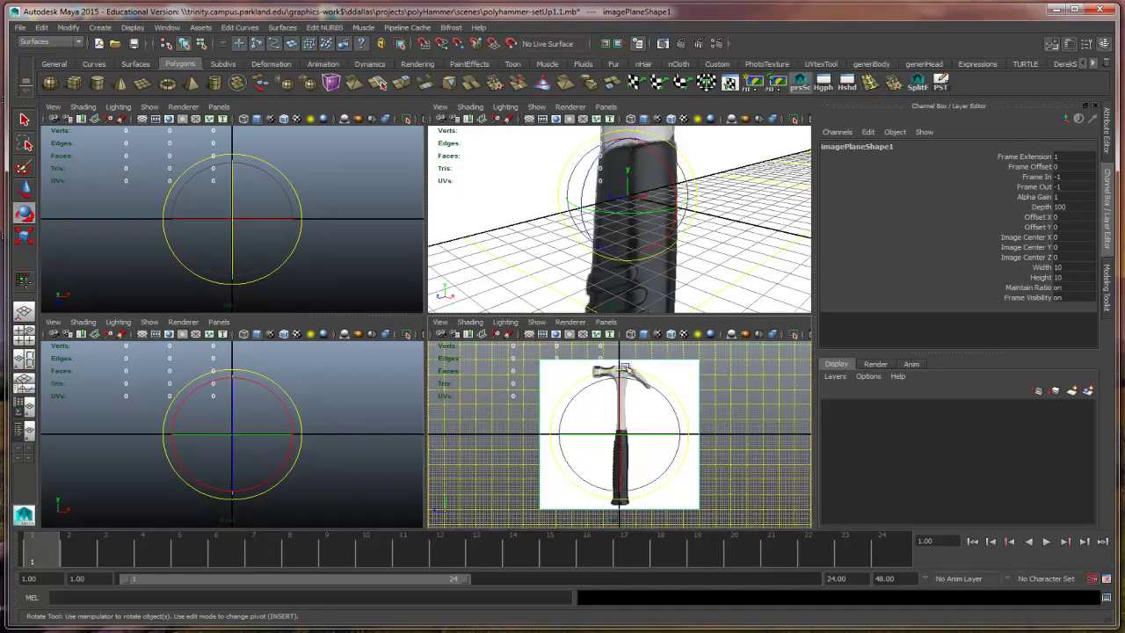
left_click(767, 213)
scroll(735, 224, "down", 5)
left_click_drag(721, 248, 646, 250, "alt")
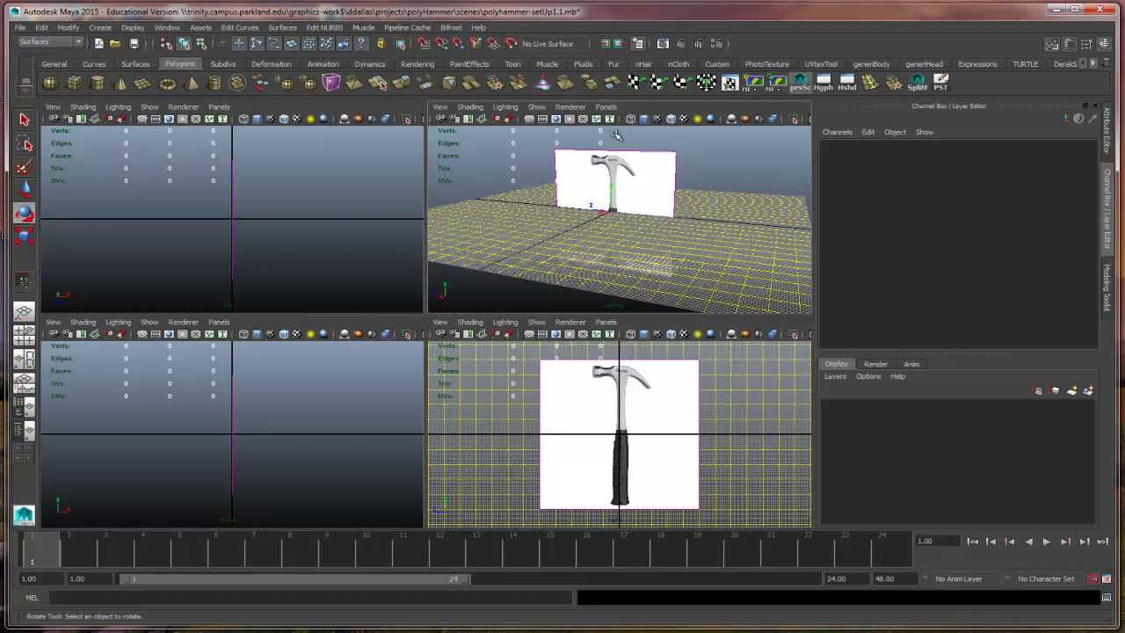
key("e")
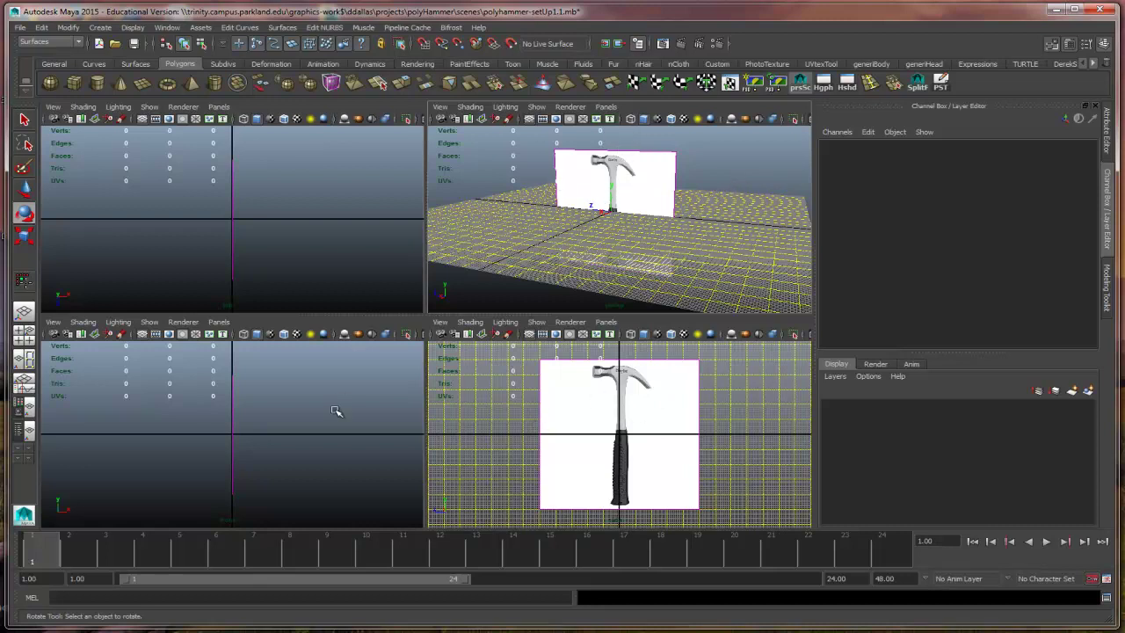
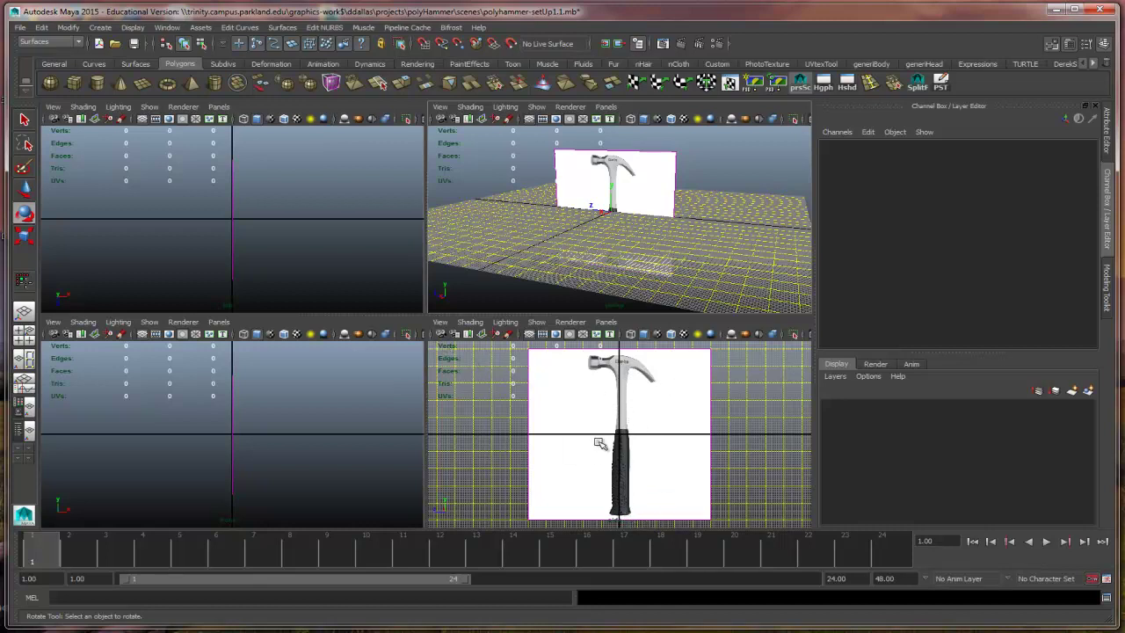
Step: Select the side view's camera, look through its transform and shape attributes for the image plane settings, and clear the selection
left_click(442, 335)
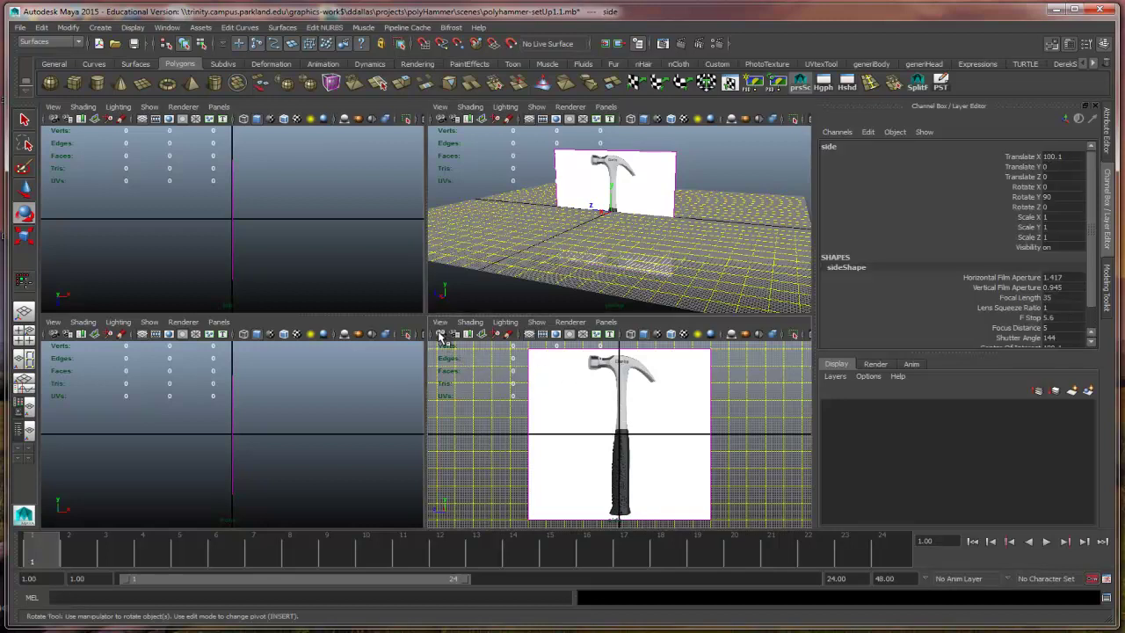
key("e")
left_click(1108, 140)
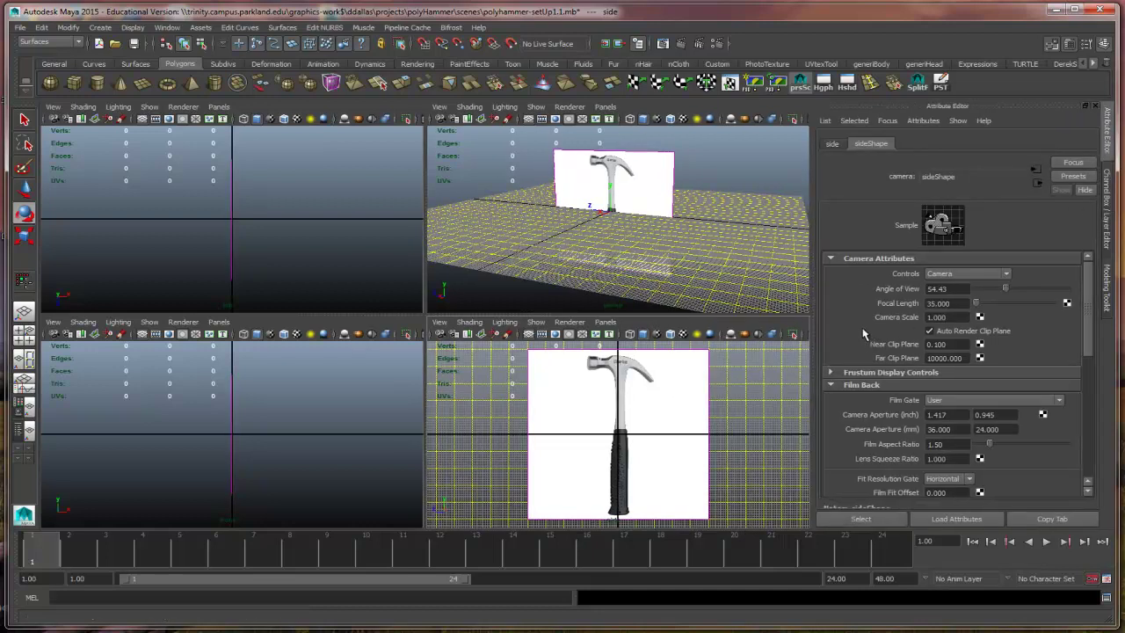
scroll(863, 327, "down", 5)
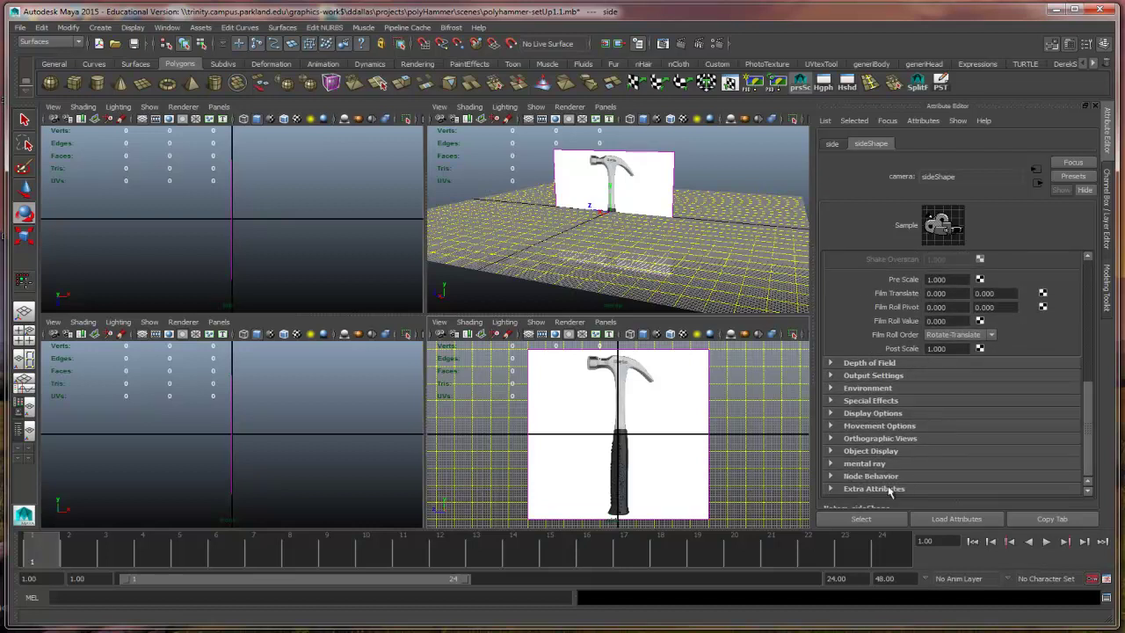
scroll(844, 479, "up", 5)
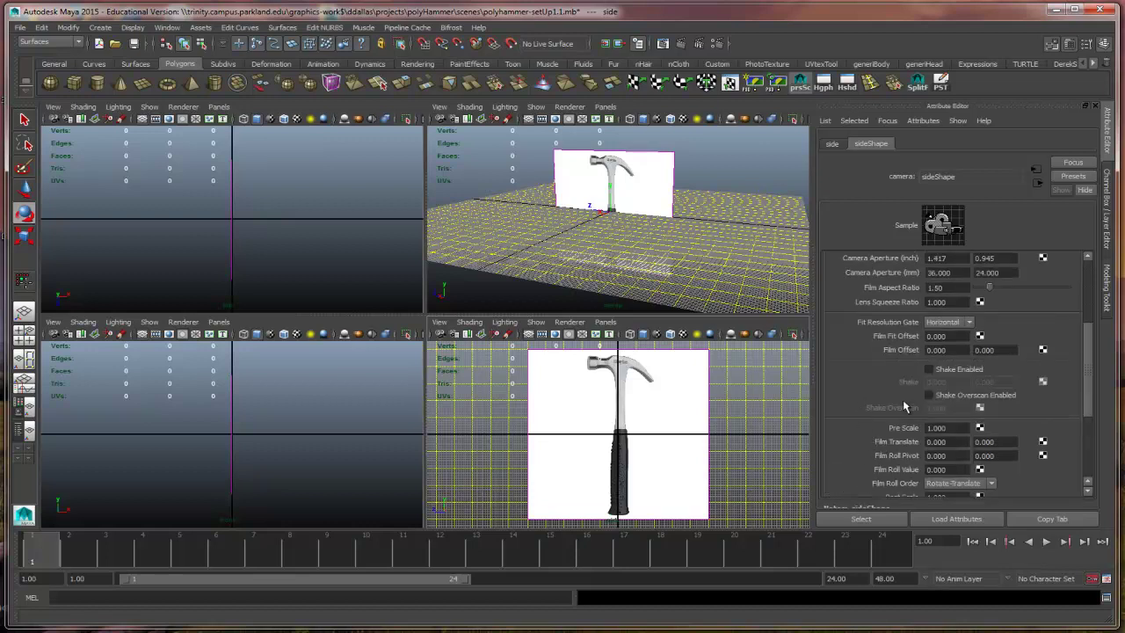
scroll(911, 392, "up", 2)
left_click(850, 305)
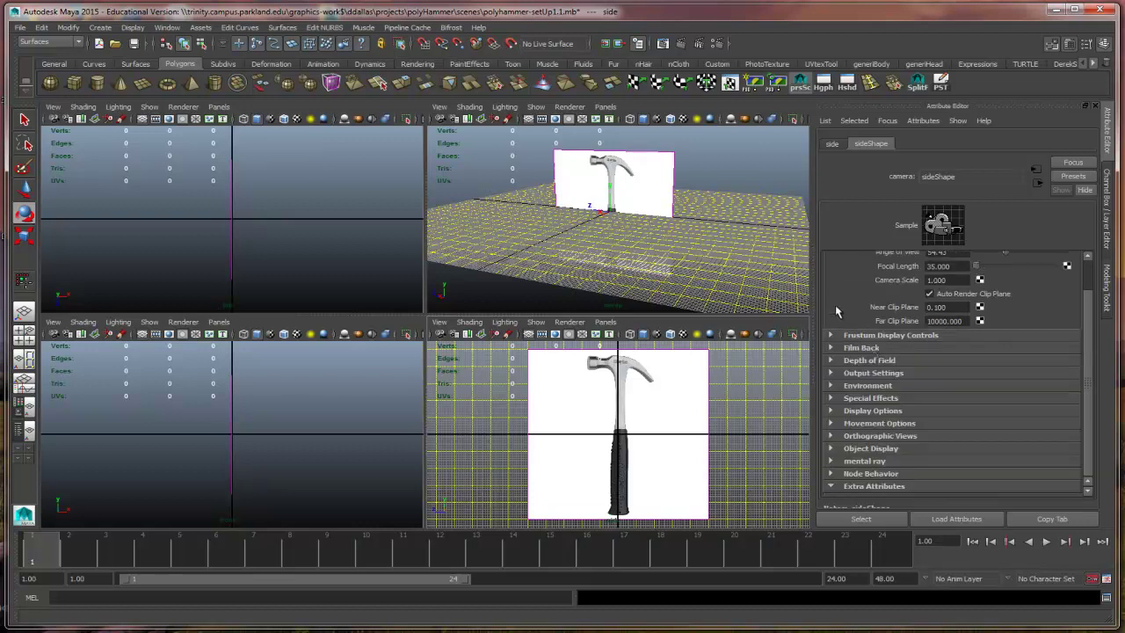
left_click(831, 146)
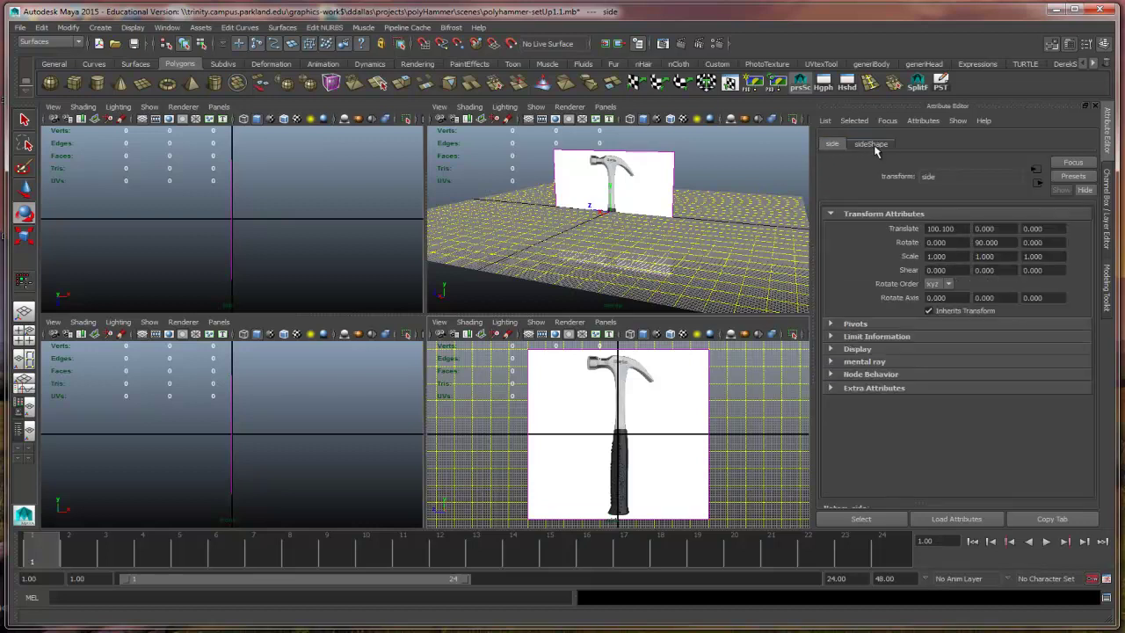
left_click(872, 145)
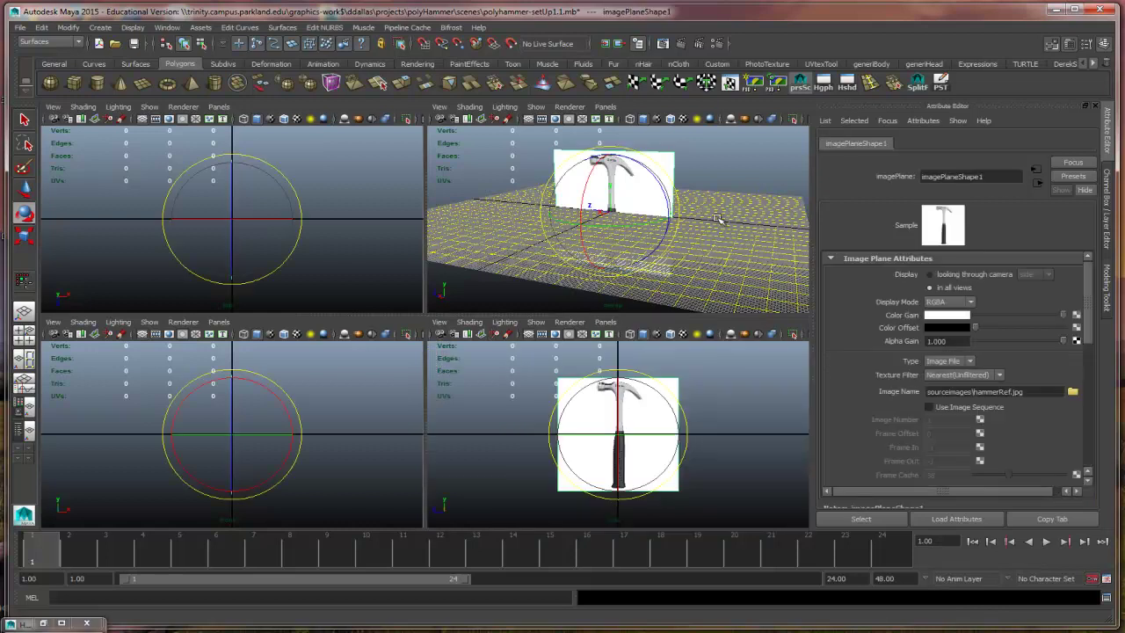
left_click(499, 411)
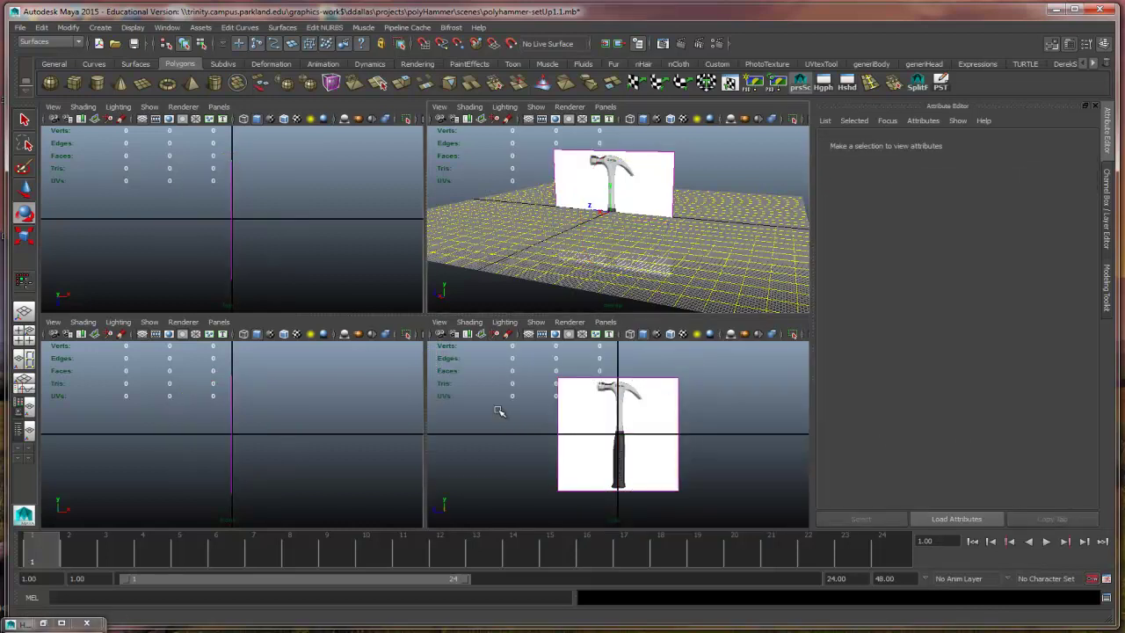
Step: Select the side view's camera again and graph its input and output connections in the Hypergraph, clear of the hammer views
left_click(439, 322)
left_click(469, 340)
left_click(439, 321)
left_click(458, 342)
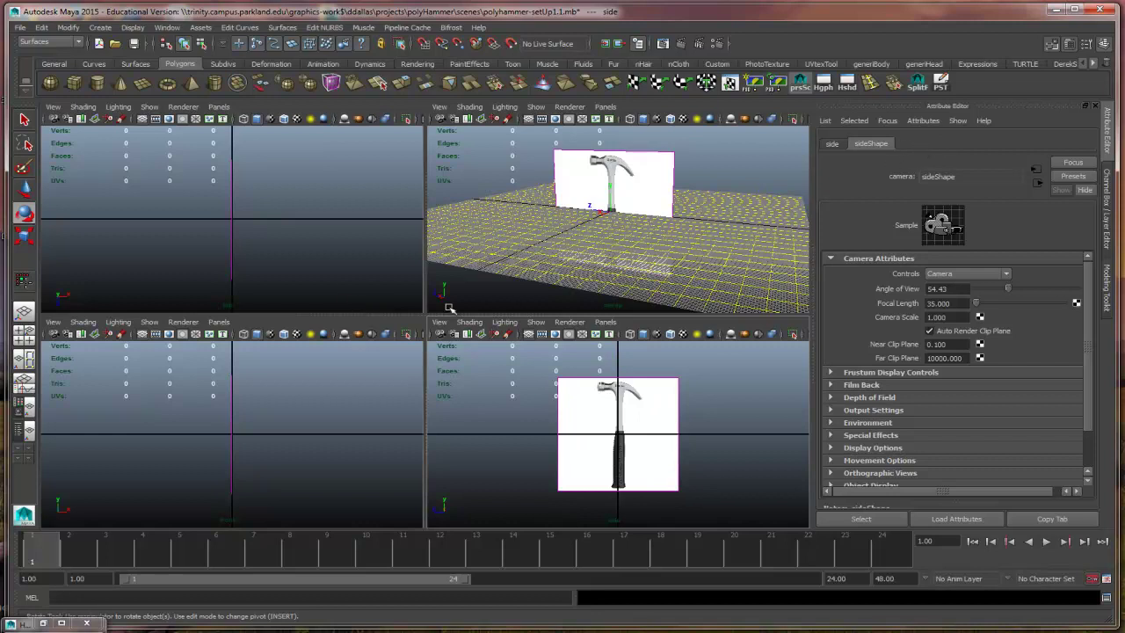
left_click(167, 28)
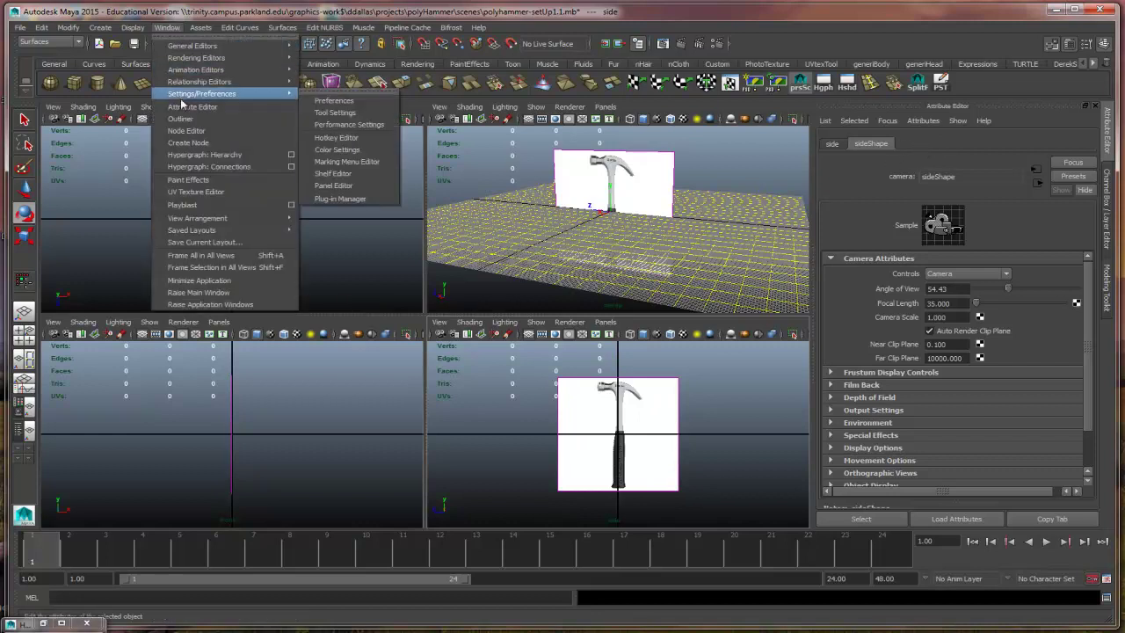
left_click(191, 154)
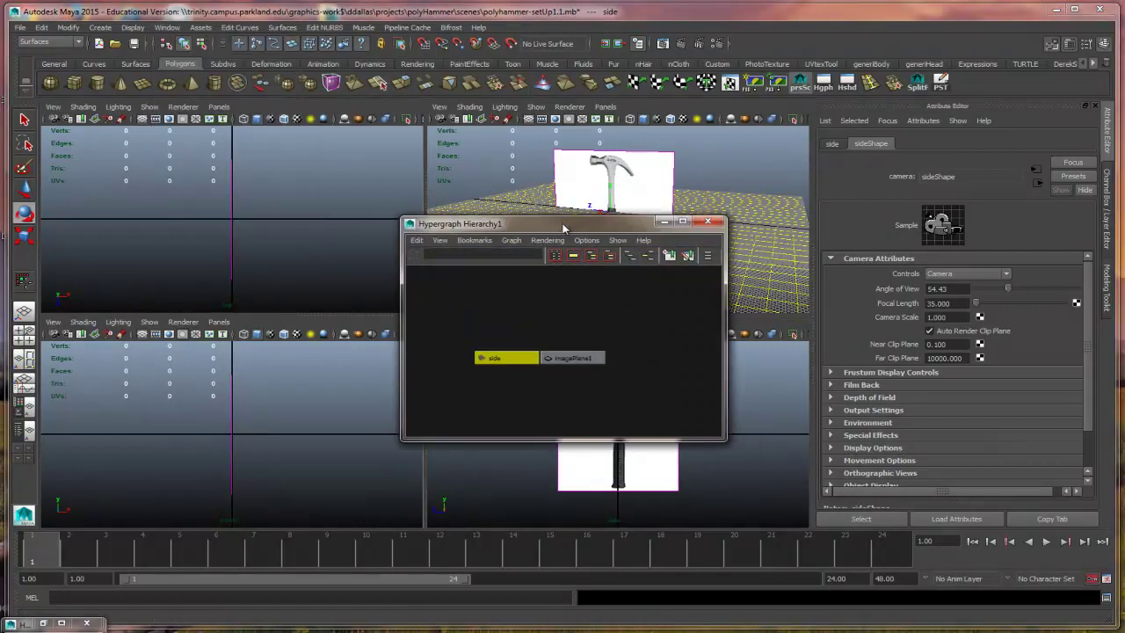
left_click_drag(564, 229, 252, 160)
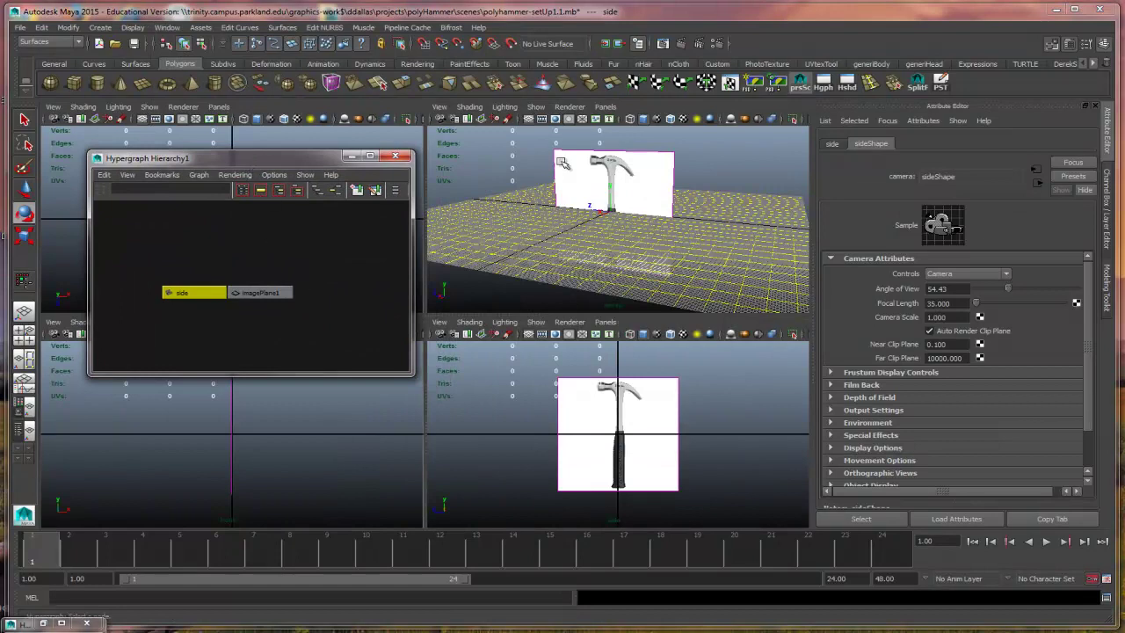
left_click(299, 191)
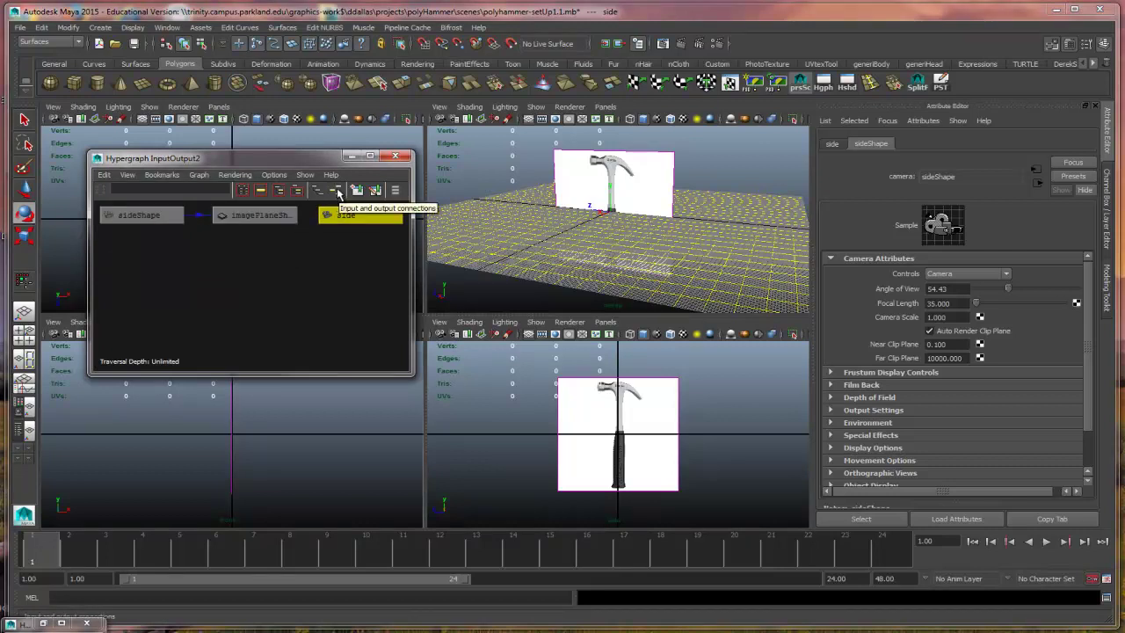
Step: Select the image plane node in the Hypergraph and open its Image Center X value for editing
left_click(260, 216)
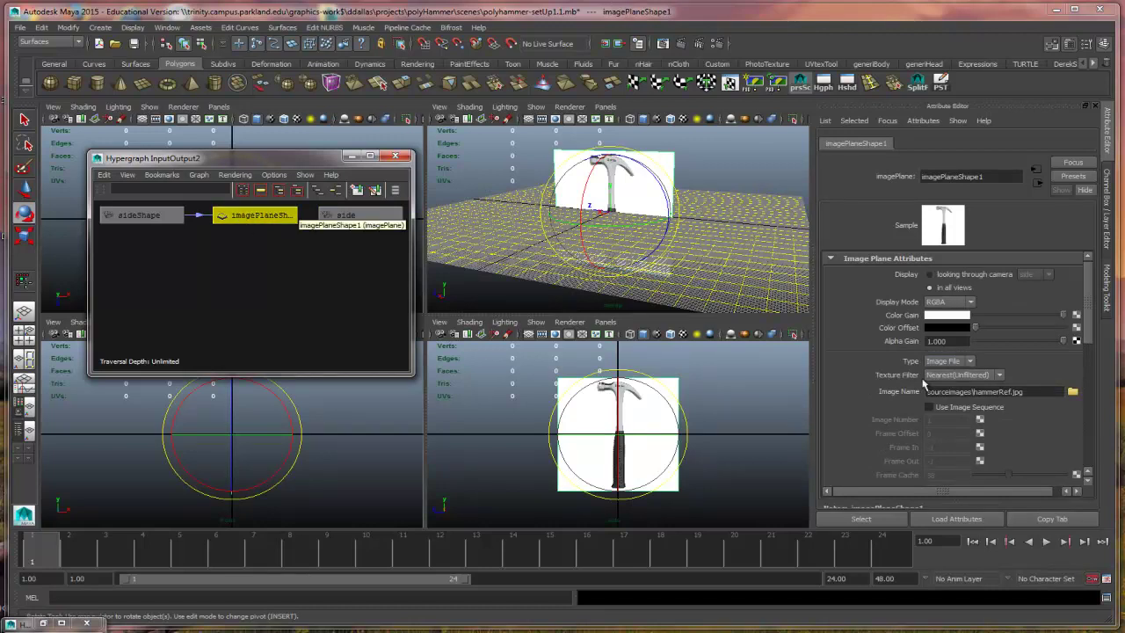
scroll(973, 365, "down", 5)
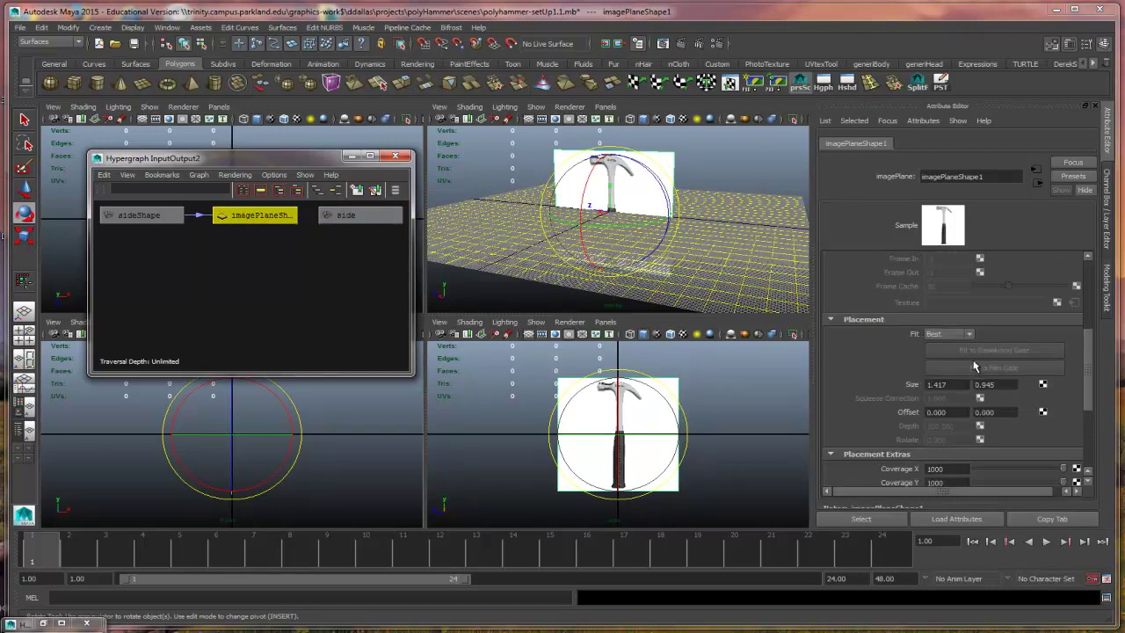
scroll(908, 366, "down", 3)
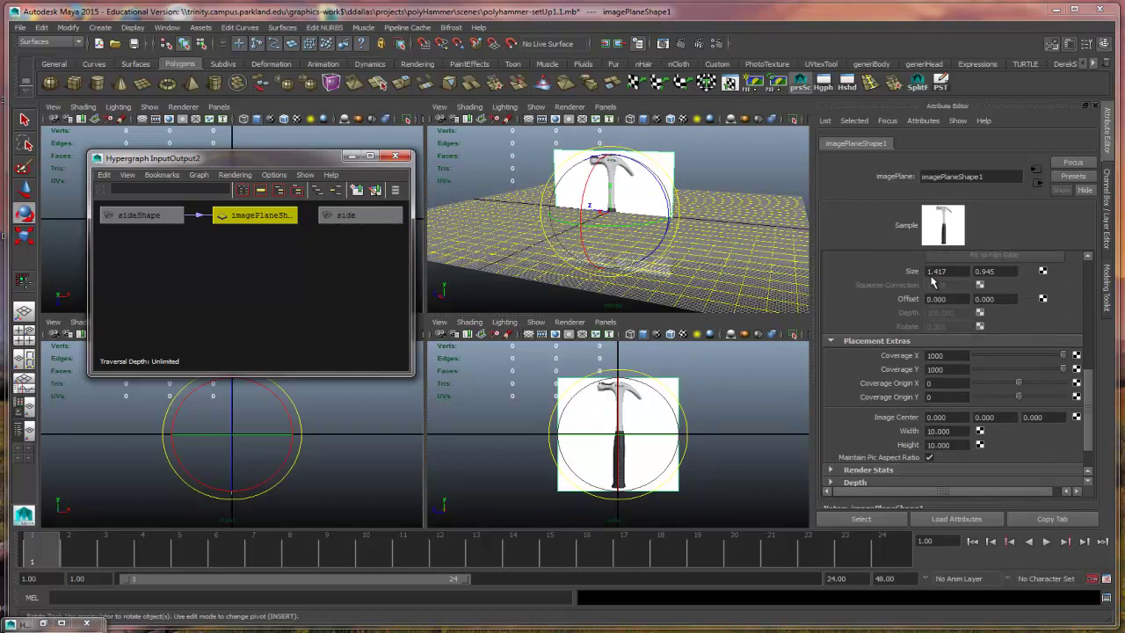
scroll(871, 373, "down", 1)
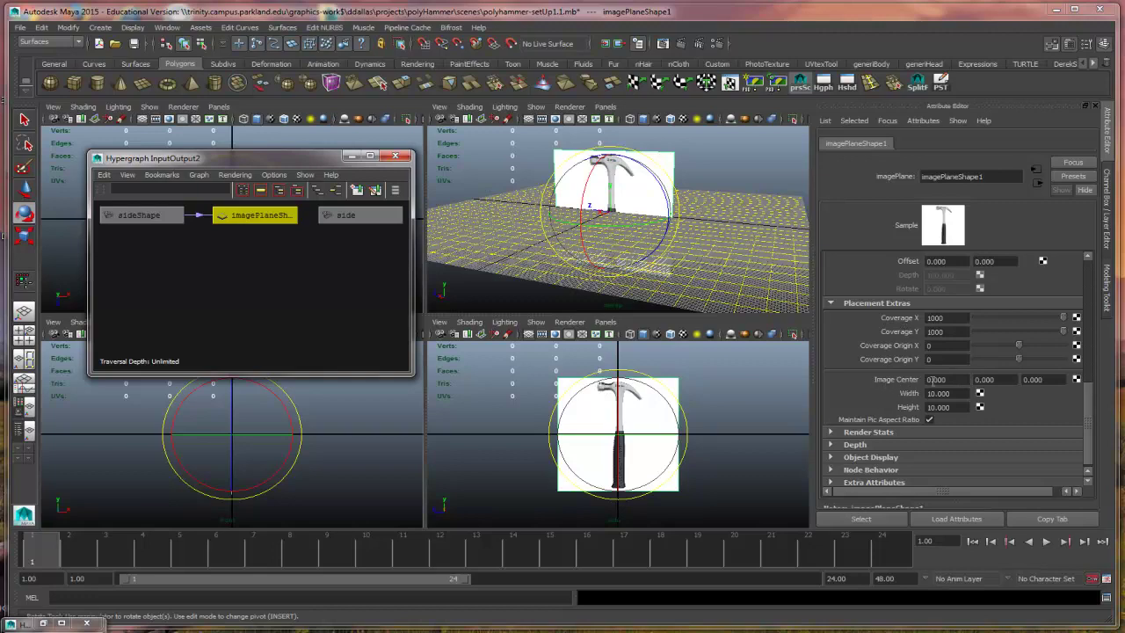
left_click(956, 379)
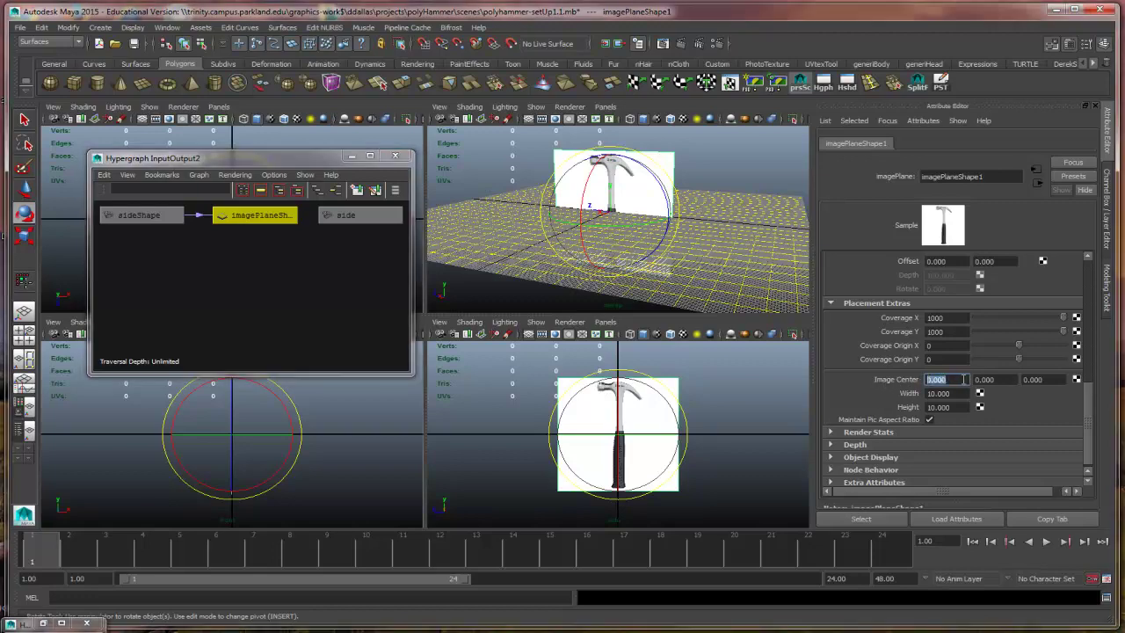
Step: Examine the image plane's position relative to the grid and world axes in the perspective and side views
left_click_drag(650, 260, 721, 277, "alt")
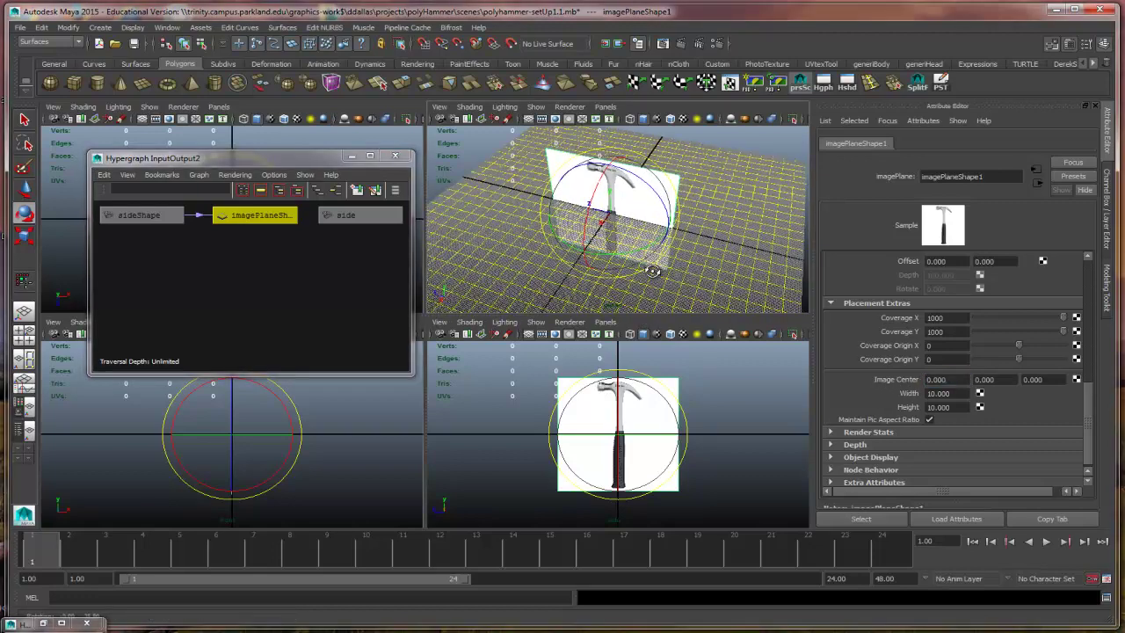
scroll(787, 294, "up", 5)
left_click_drag(787, 295, 696, 258, "alt")
key("e")
scroll(670, 439, "up", 5)
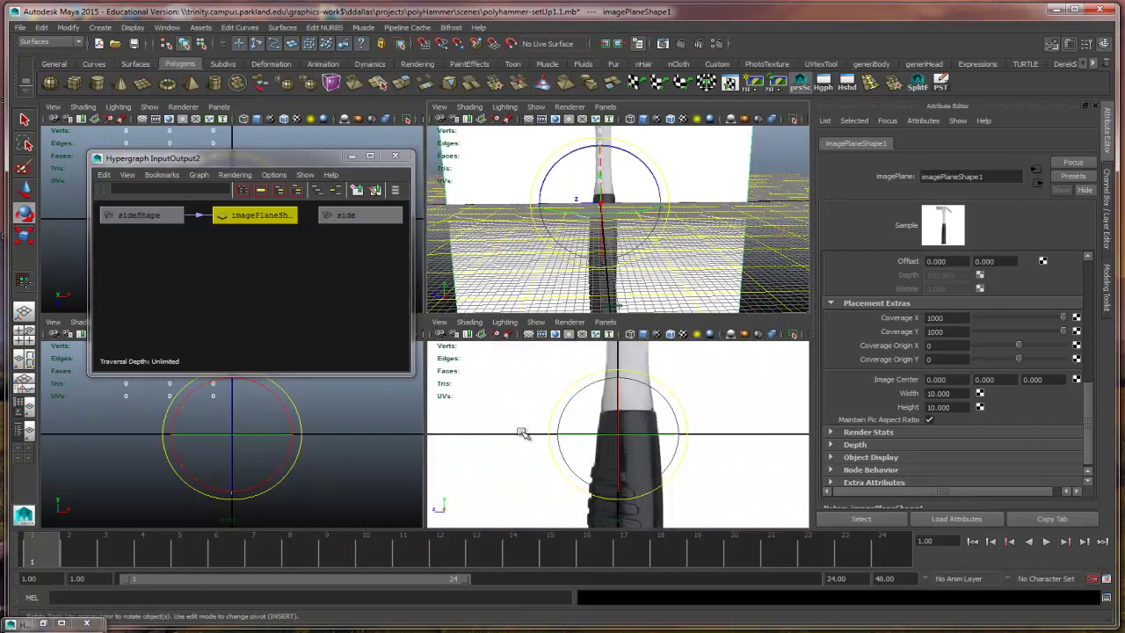
Step: Try an Image Center X of -2 for the image plane and check its offset from the grid in the perspective view
left_click(956, 379)
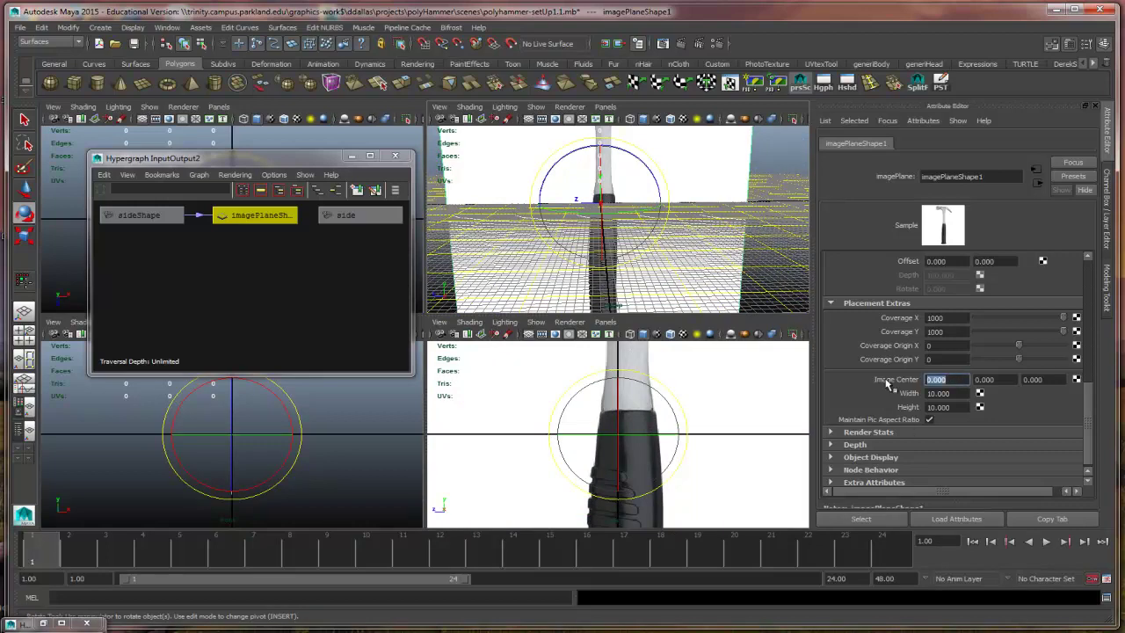
key("Return")
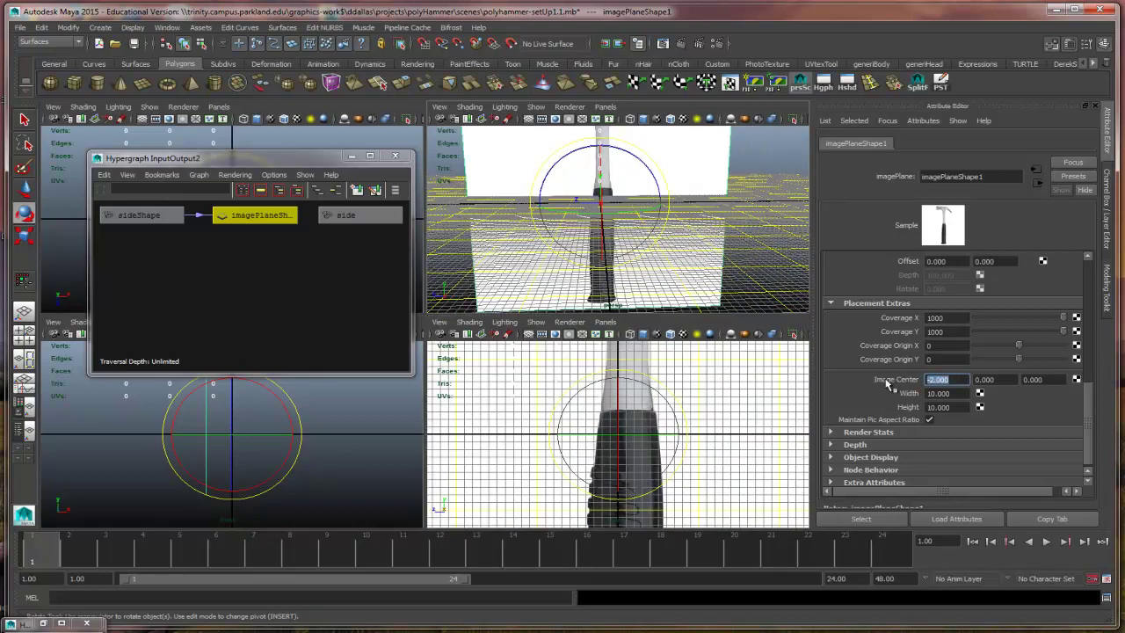
left_click_drag(725, 235, 745, 269, "alt")
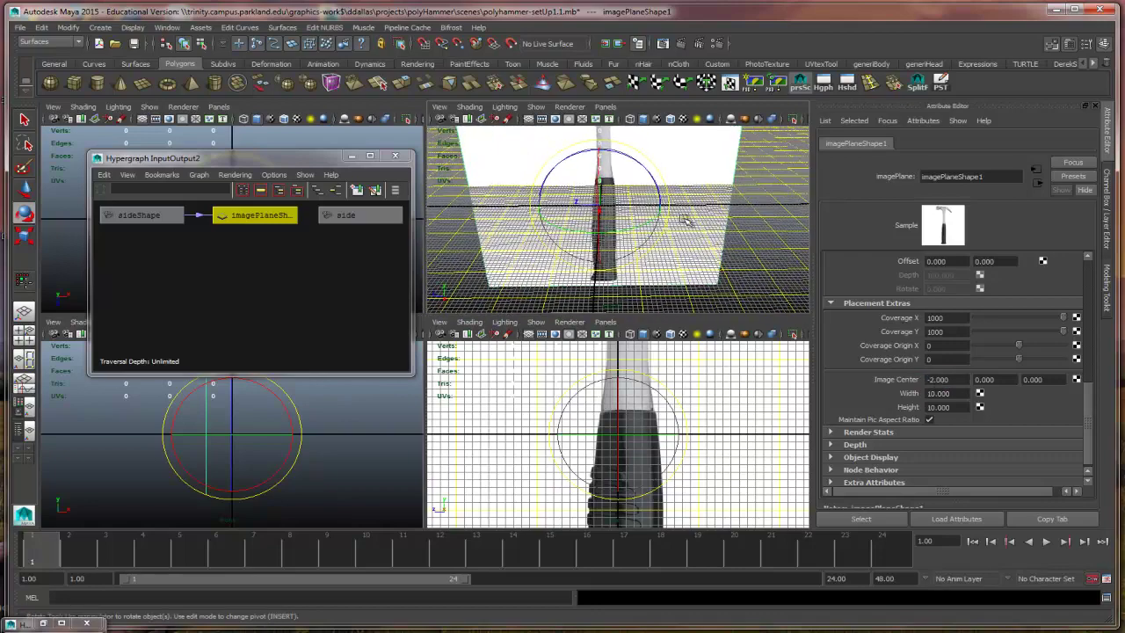
left_click_drag(683, 221, 599, 238, "alt")
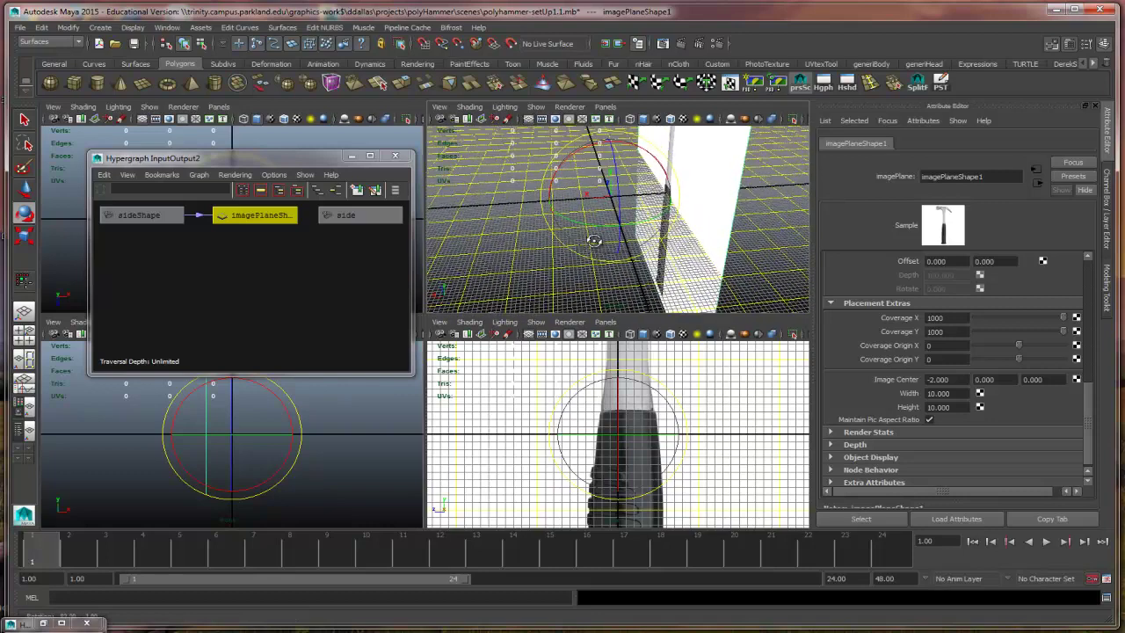
Step: Set the image plane's Image Center X to -10 and check its placement behind the grid in the perspective and side views
double_click(952, 383)
type("-")
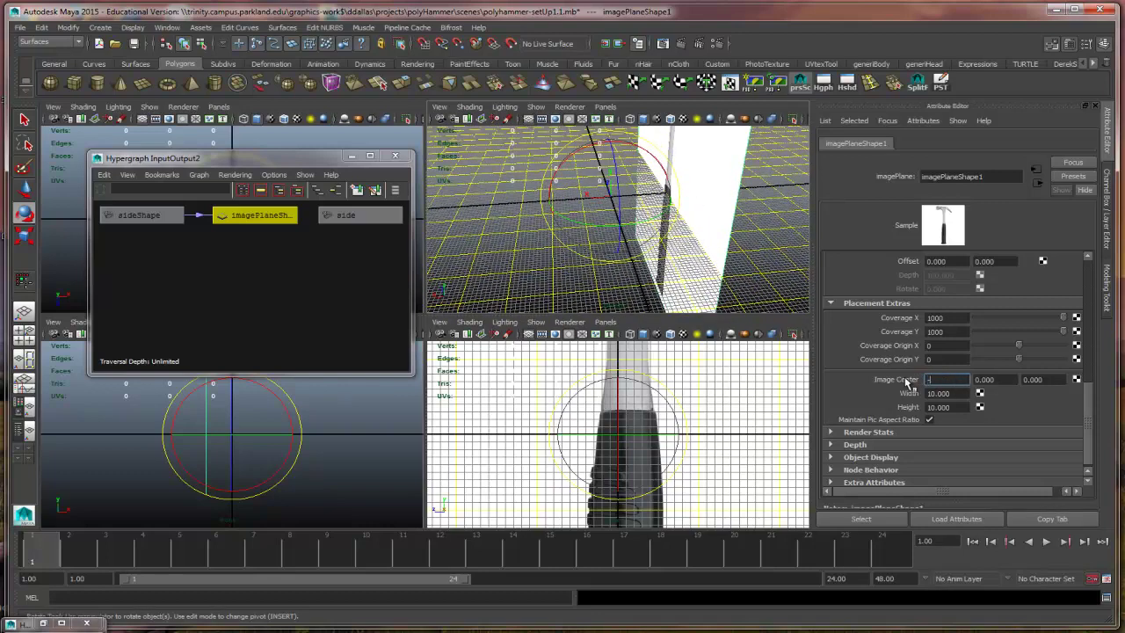
type("10")
key("Return")
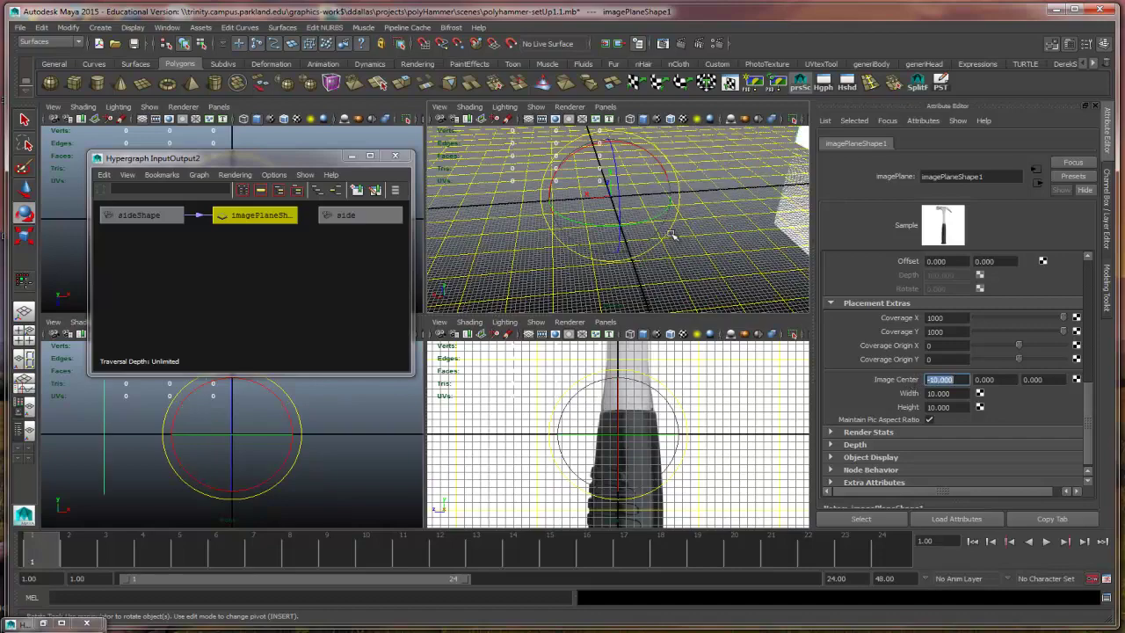
left_click_drag(660, 257, 719, 287, "alt")
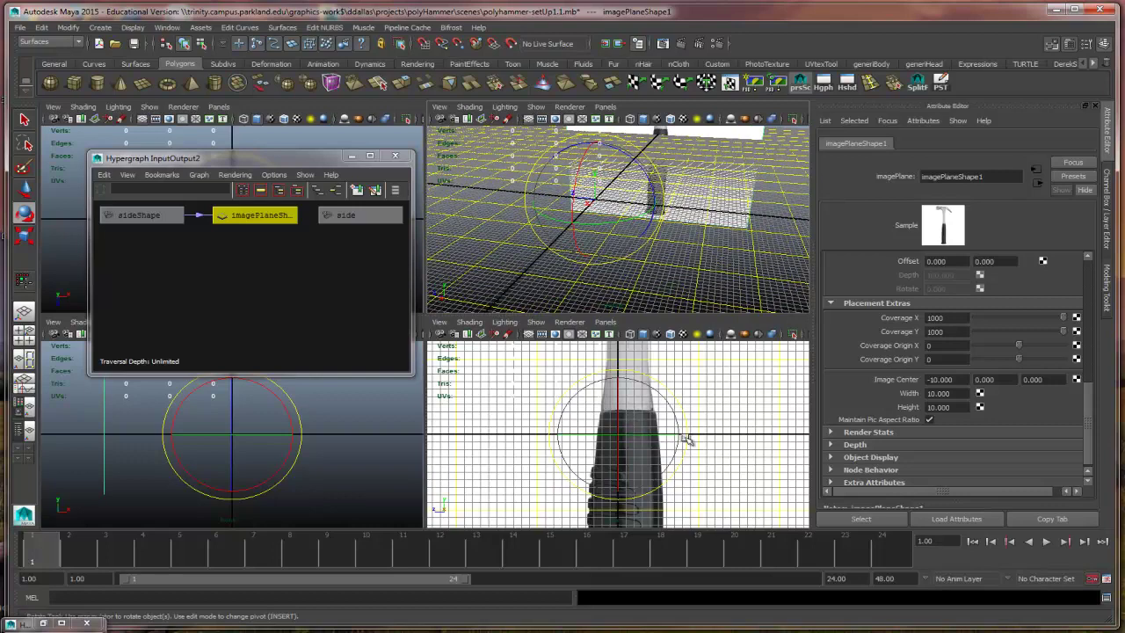
scroll(691, 437, "up", 3)
scroll(691, 437, "down", 5)
scroll(647, 428, "up", 5)
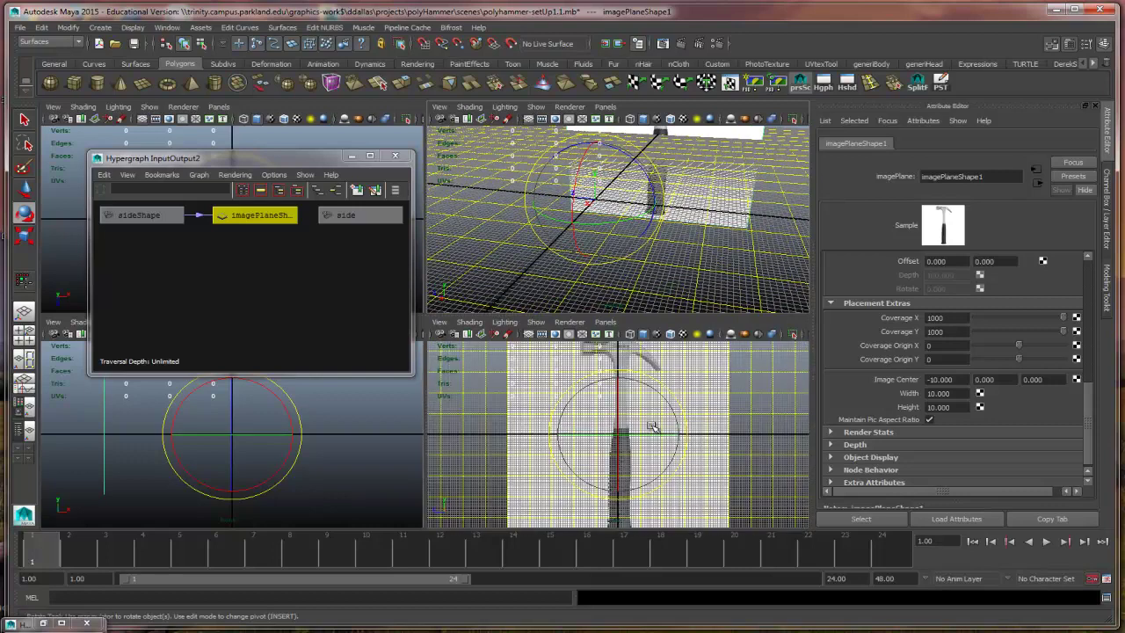
scroll(651, 427, "down", 4)
key("4")
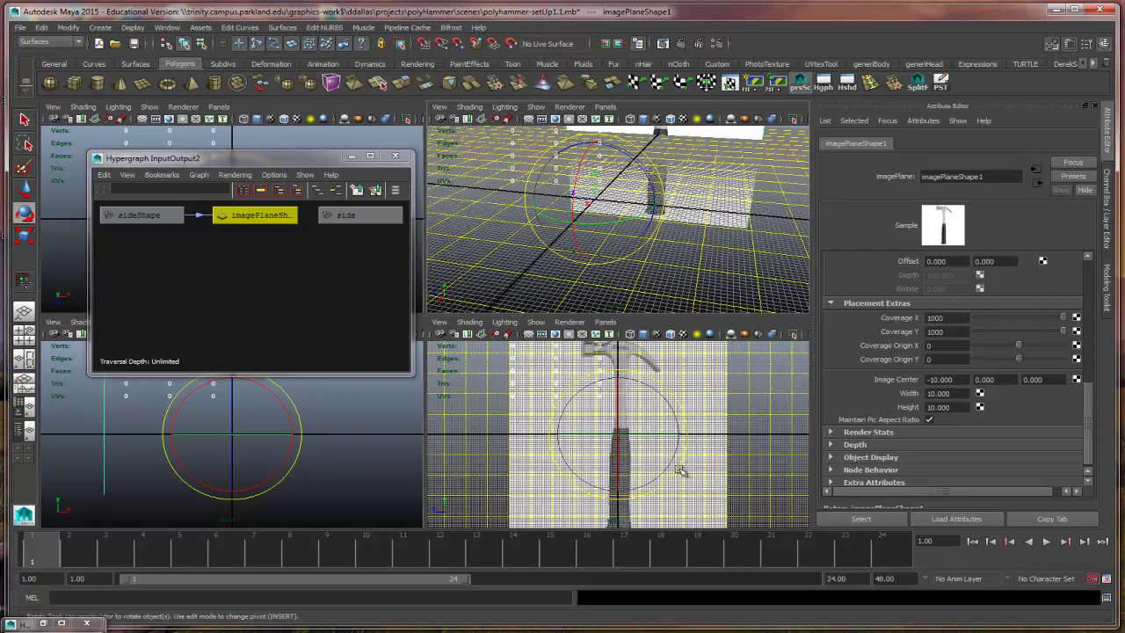
Step: Try an Image Center X of 10 to compare the opposite side of the grid, and restore it to -10
left_click_drag(958, 380, 912, 380)
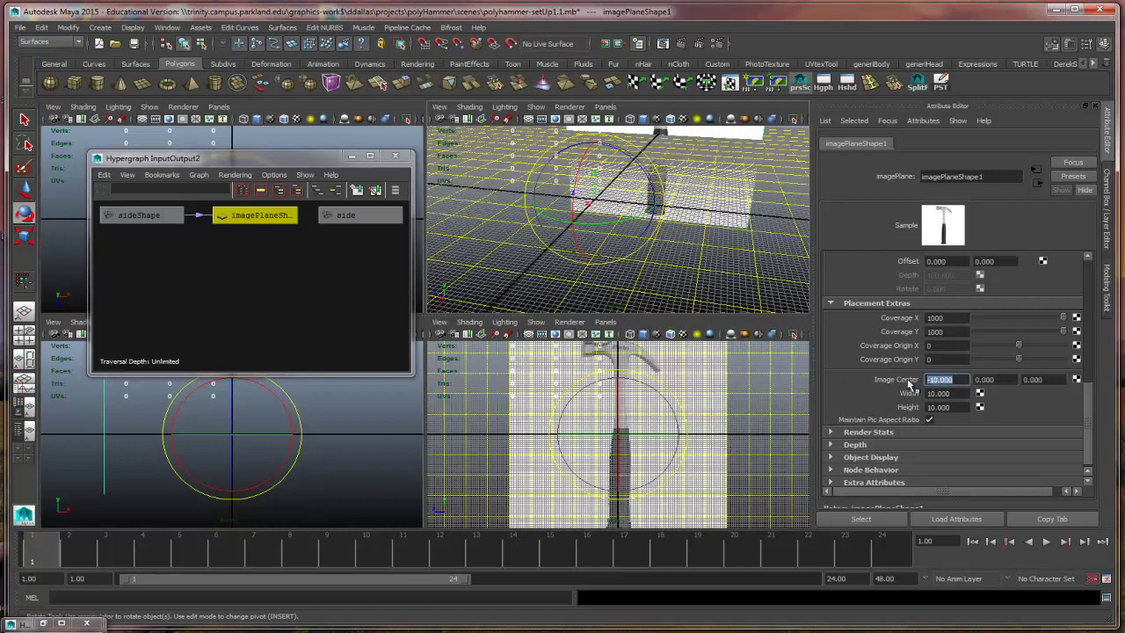
type("10")
key("Return")
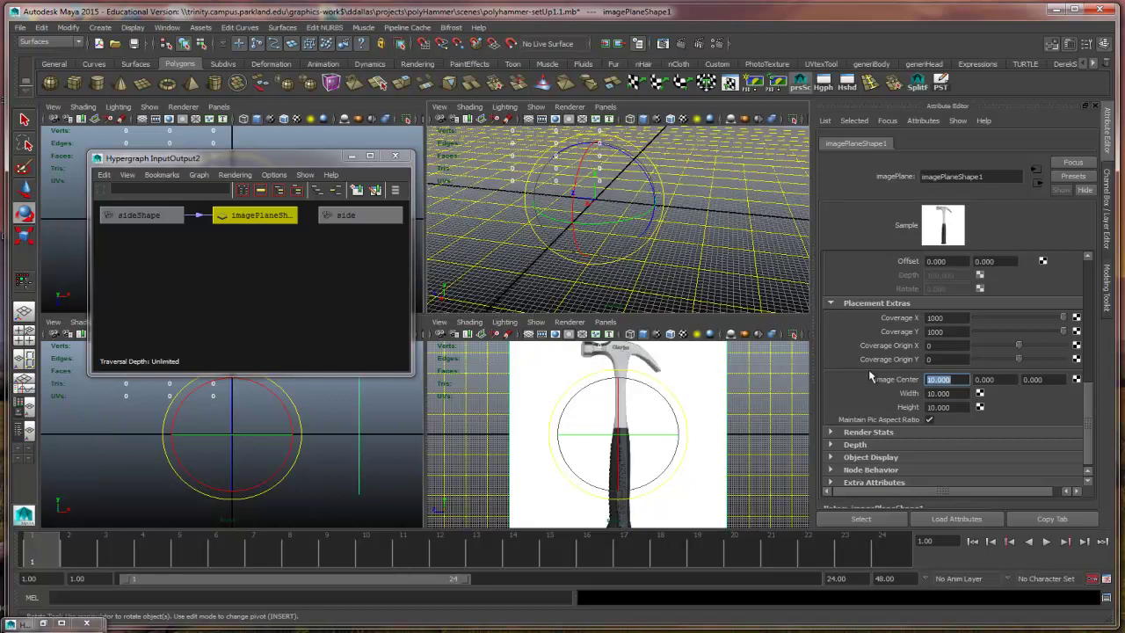
type("-10")
key("Return")
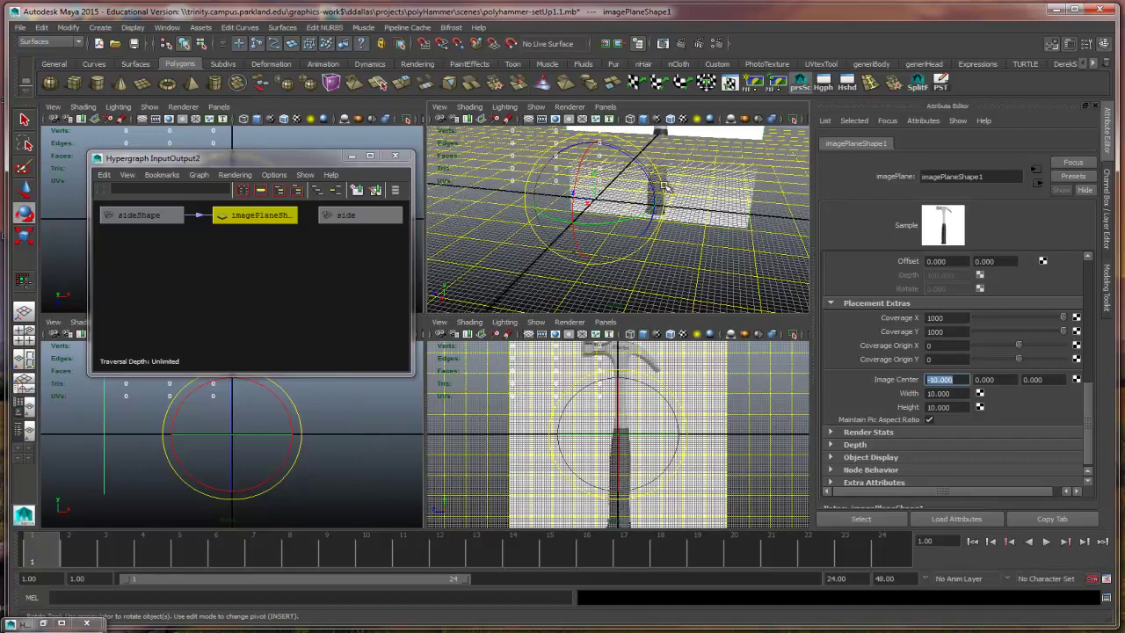
Step: Align the hammer handle with the vertical axis by trying an Image Center Z of 0.3 and settling on 0.1
left_click_drag(708, 248, 684, 271, "alt")
scroll(615, 444, "up", 6)
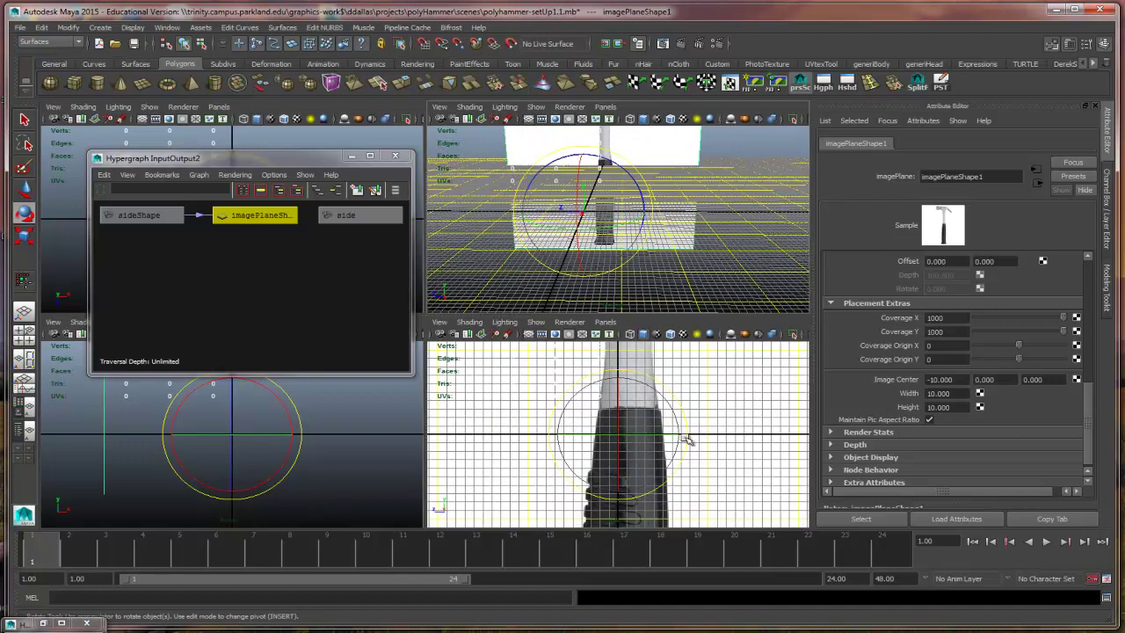
left_click(615, 438)
left_click(615, 437)
left_click(1044, 379)
key("BackSpace")
type(".3")
key("Return")
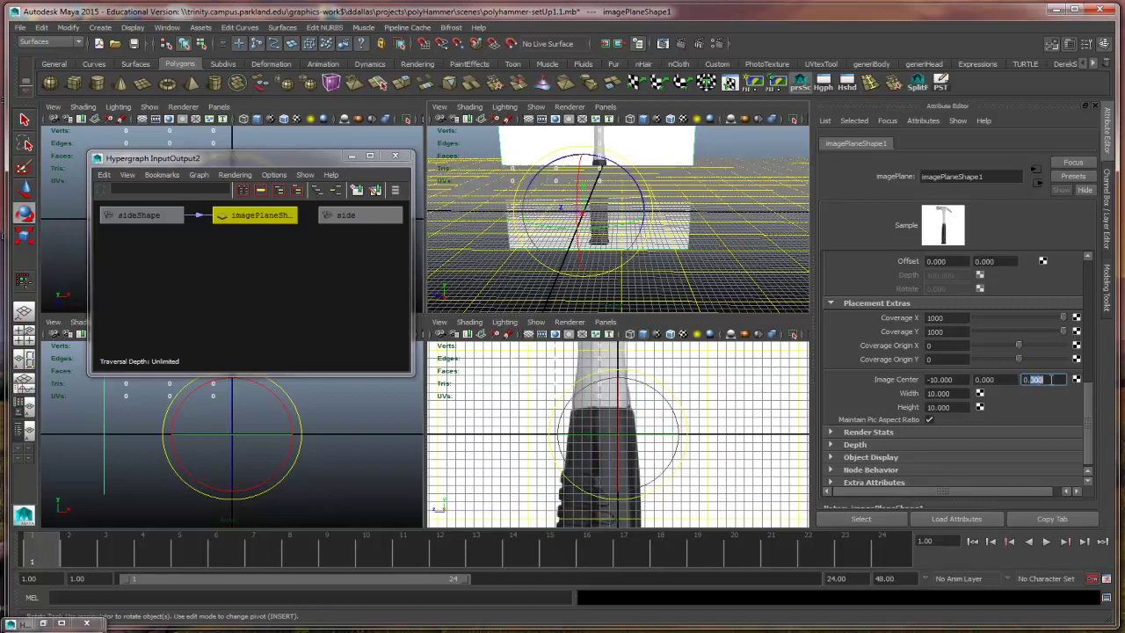
type(".1")
key("Return")
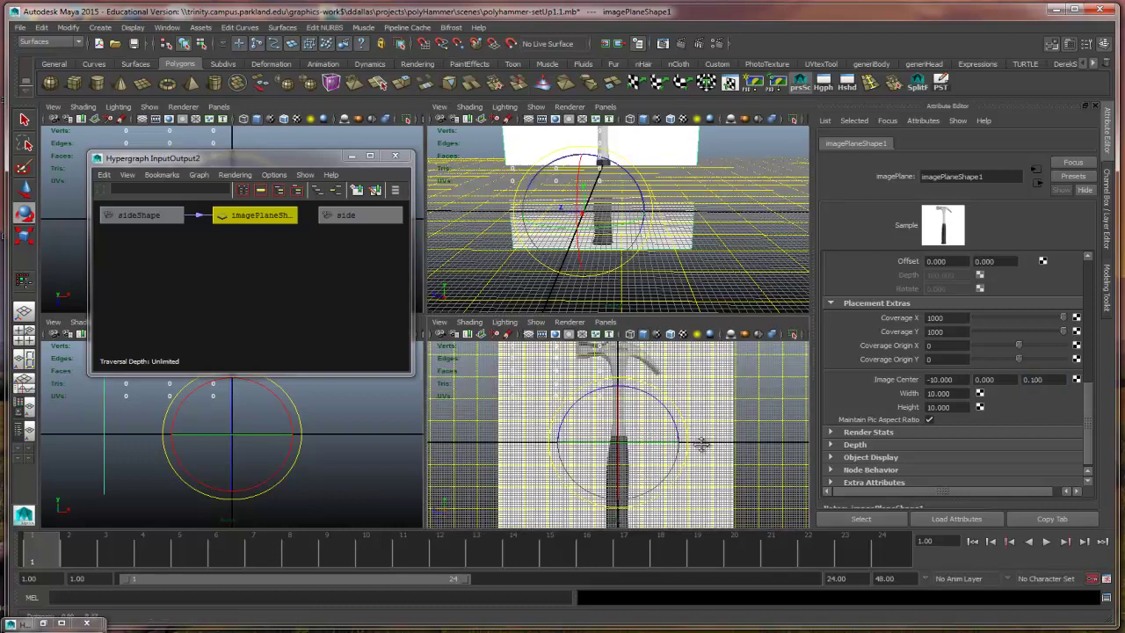
Step: Maximize the side view and reset the grid options to their default settings, applying them to the scene
key("space")
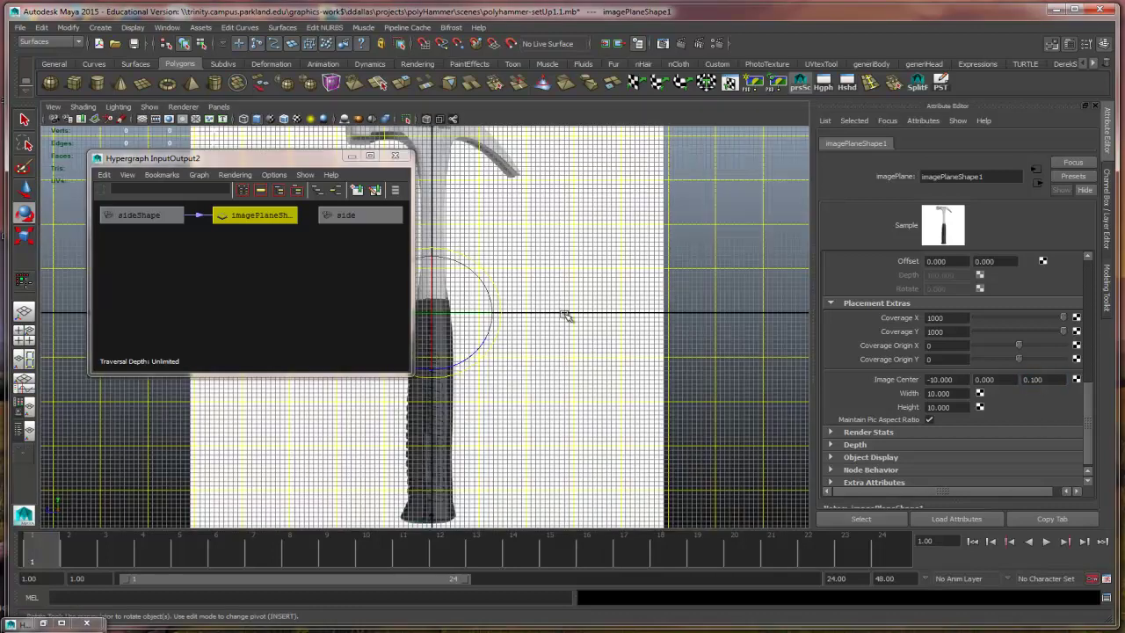
left_click(133, 28)
left_click(214, 45)
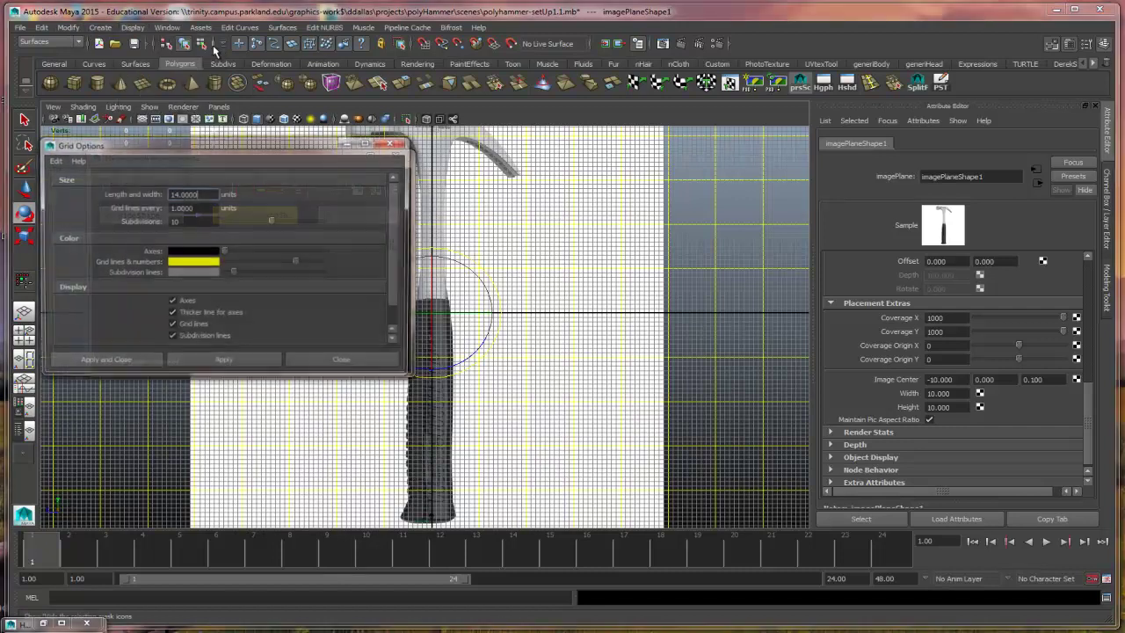
left_click(53, 160)
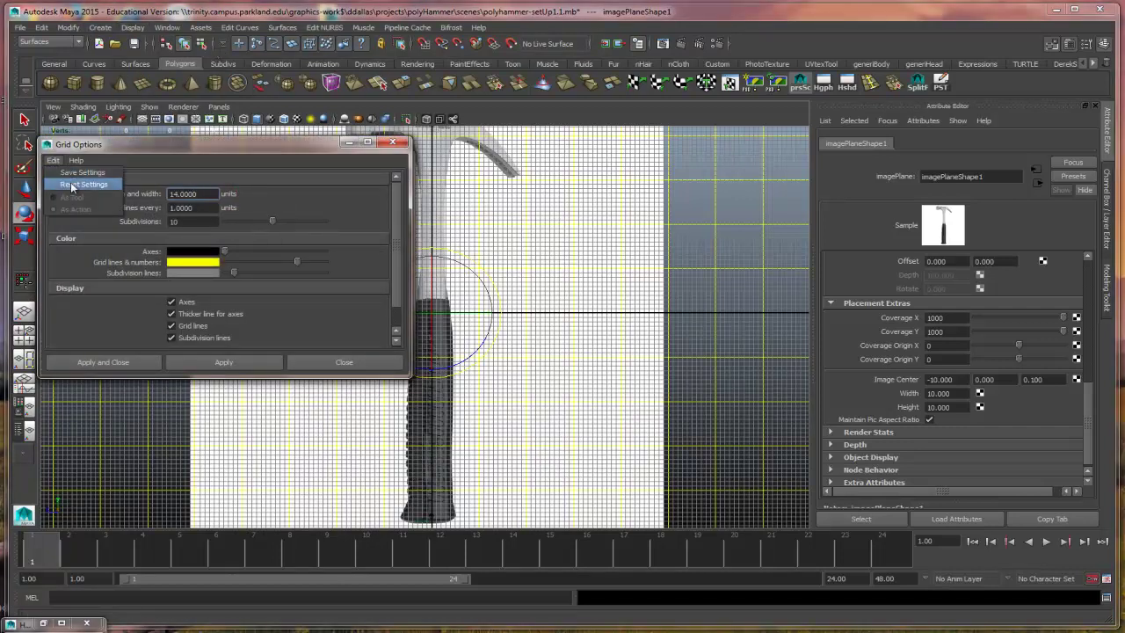
left_click(71, 182)
left_click(223, 359)
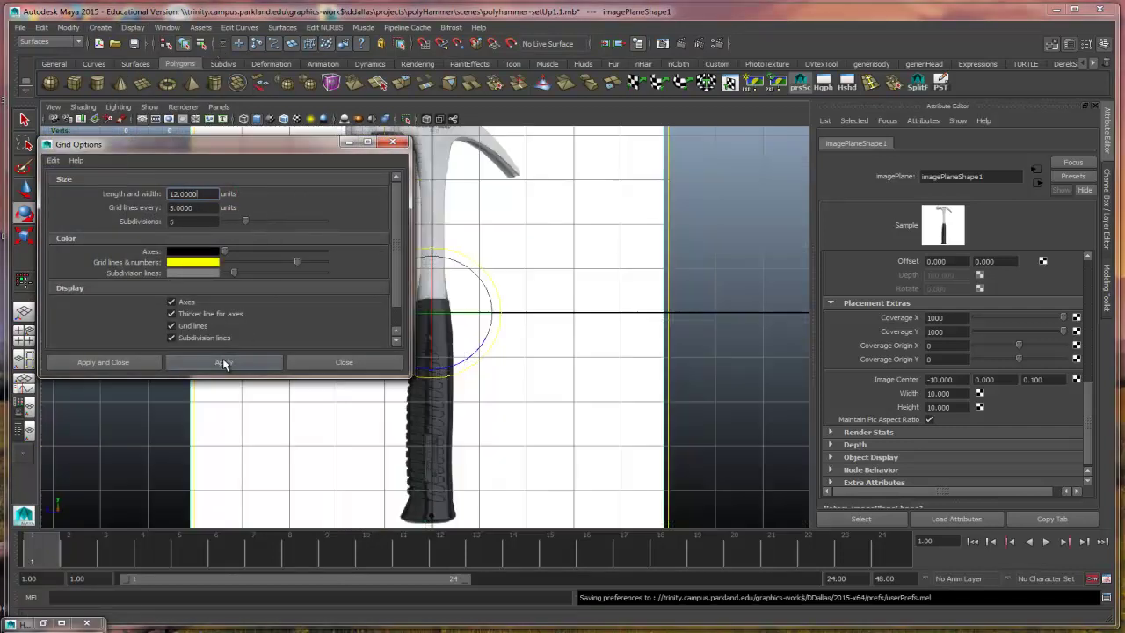
left_click(370, 365)
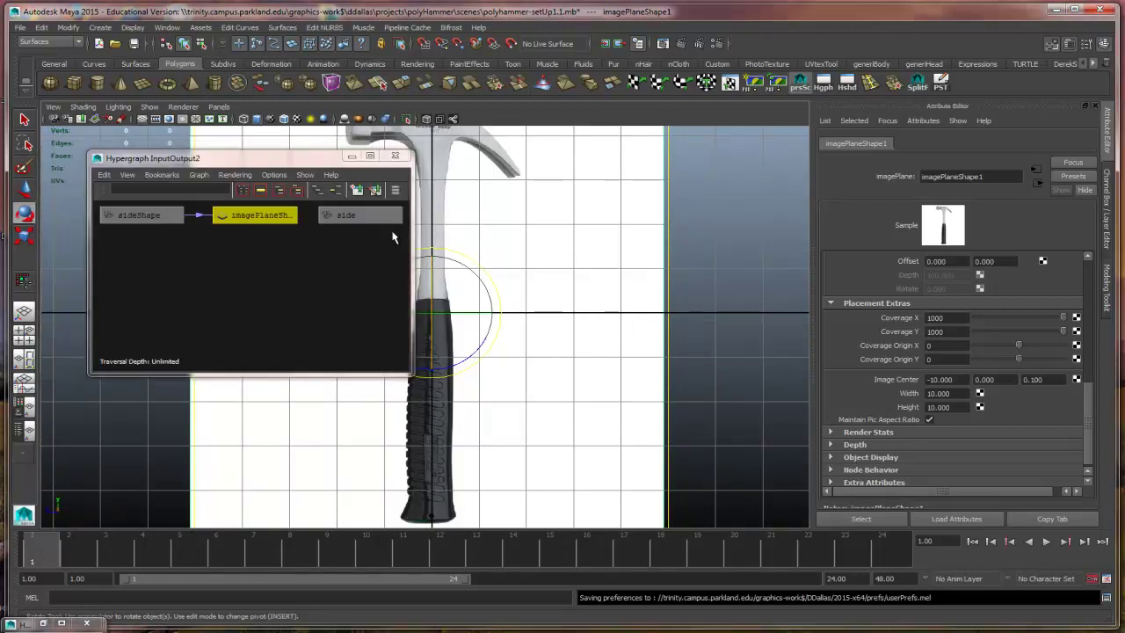
Step: Lower the hammer image plane's Alpha Gain to about 0.191, with the Hypergraph window moved off the hammer head, and save the scene
left_click(258, 221)
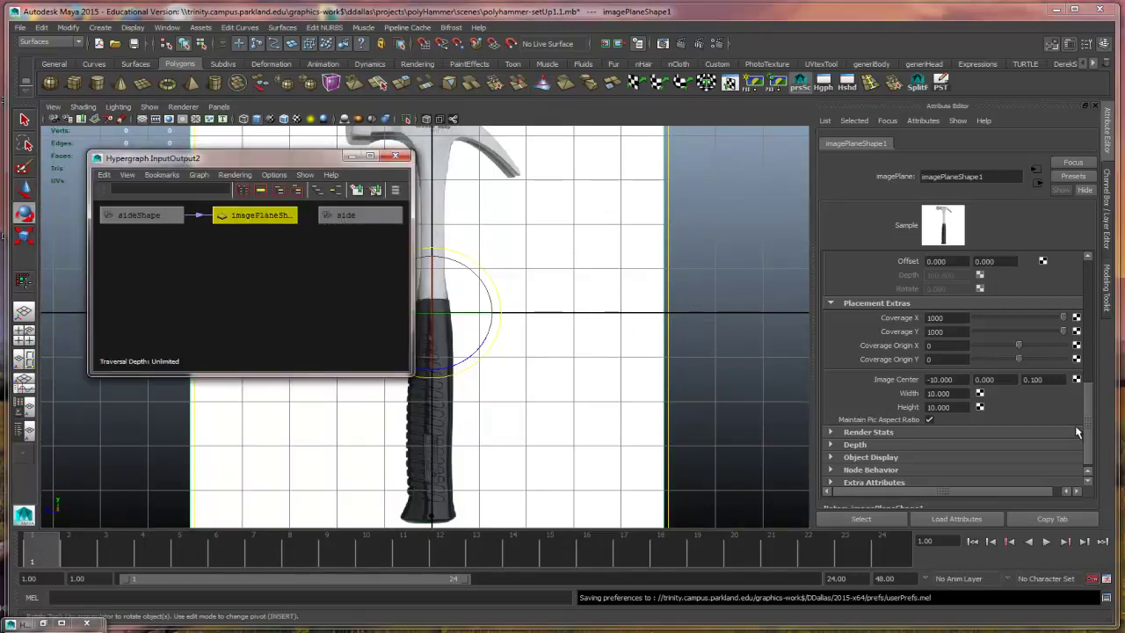
left_click_drag(1089, 435, 1090, 296)
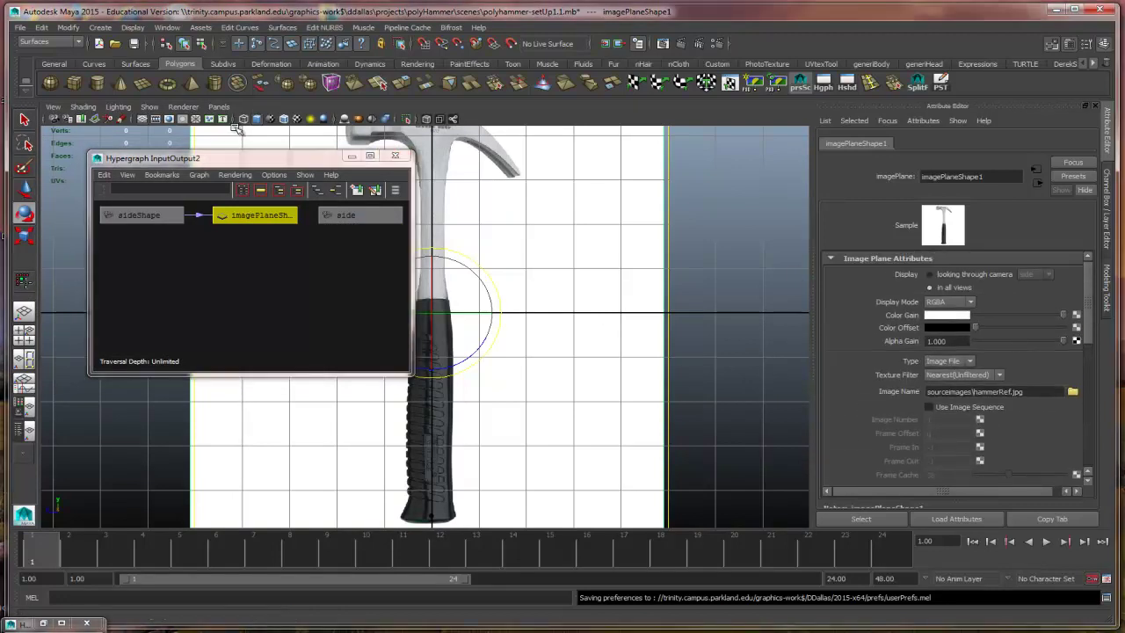
left_click_drag(291, 158, 249, 278)
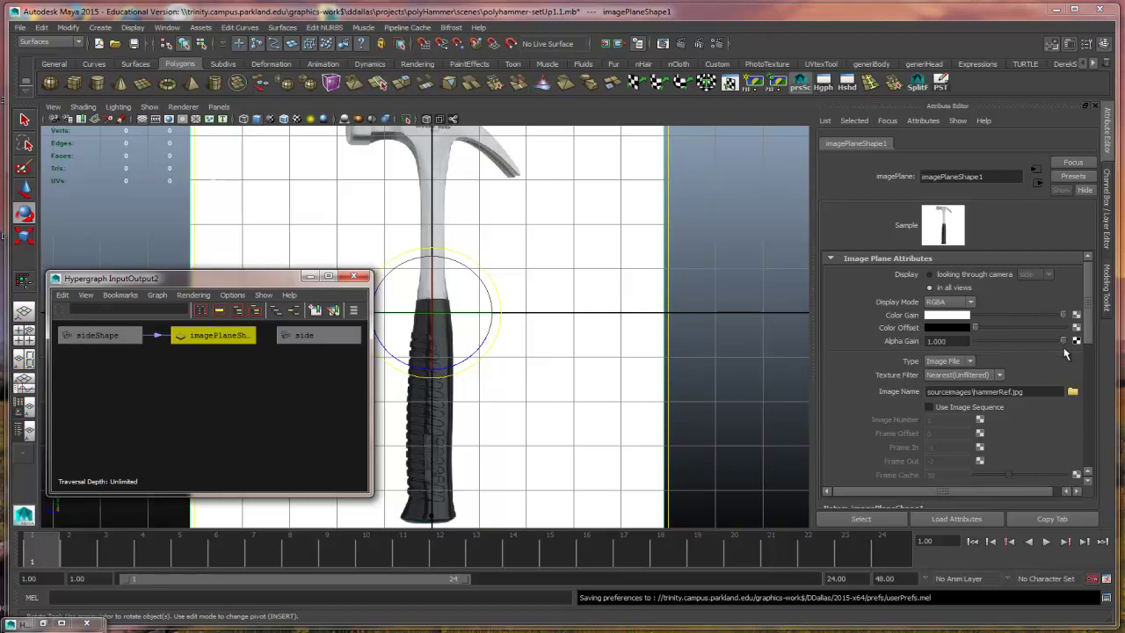
left_click_drag(1061, 343, 993, 347)
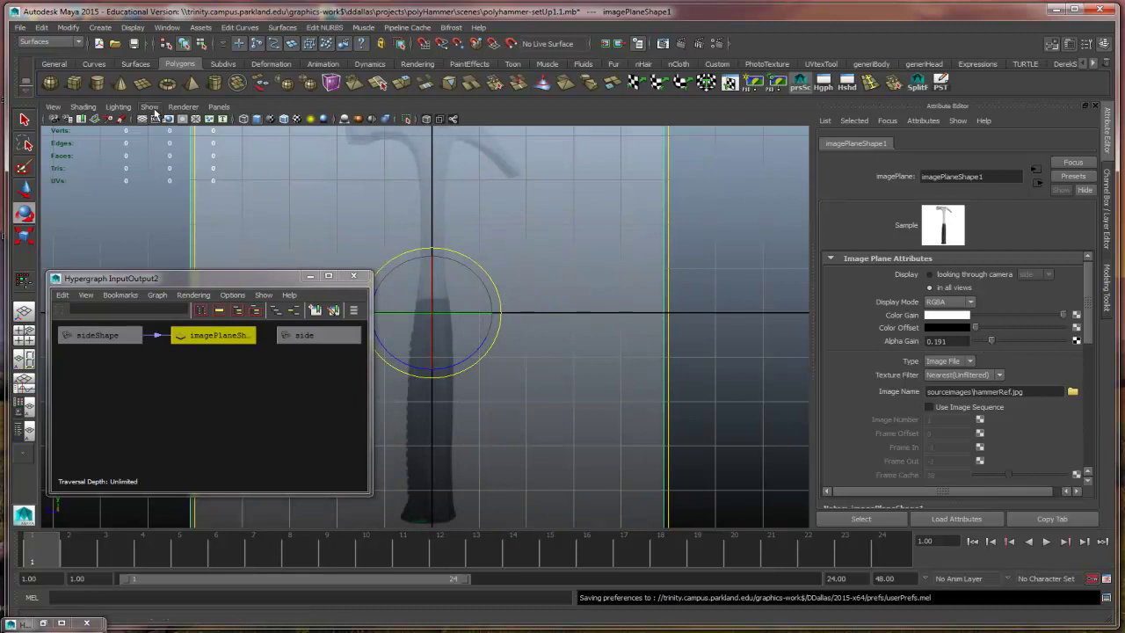
left_click(134, 43)
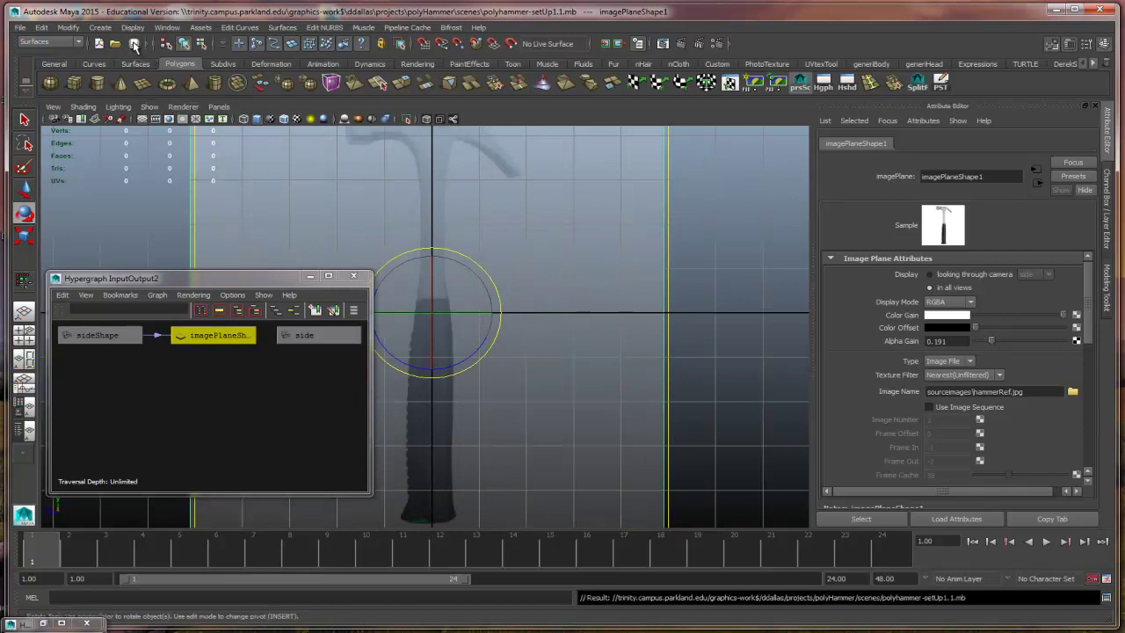
Step: Save the scene as a new file named polyhammer-basicGeometry1.2.mb in the project's scenes folder
scroll(583, 325, "down", 2)
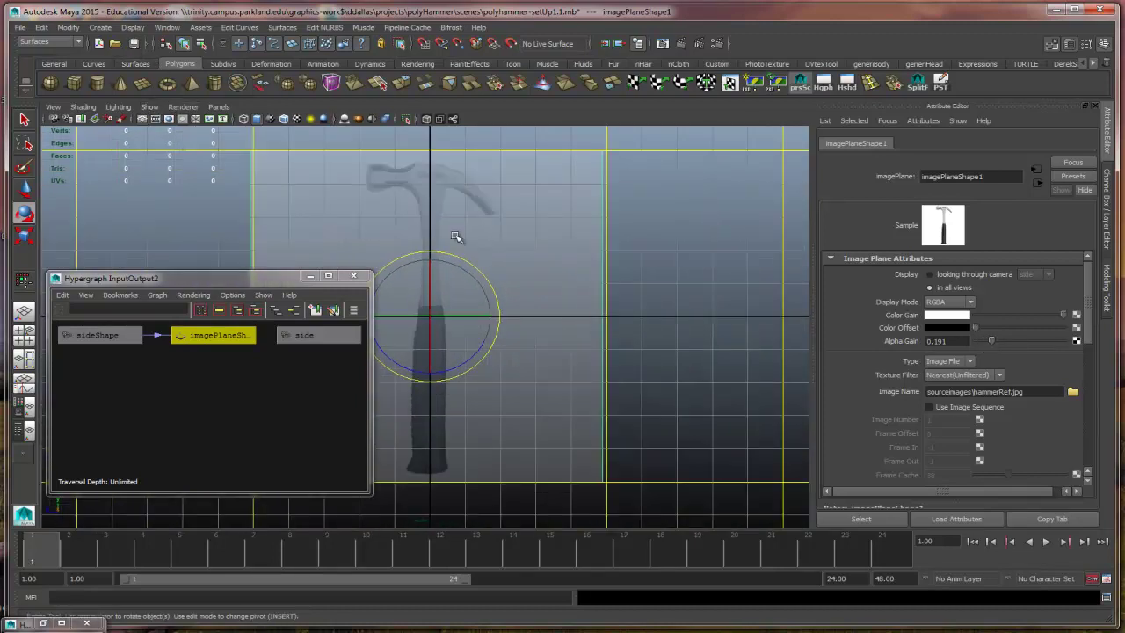
left_click(25, 29)
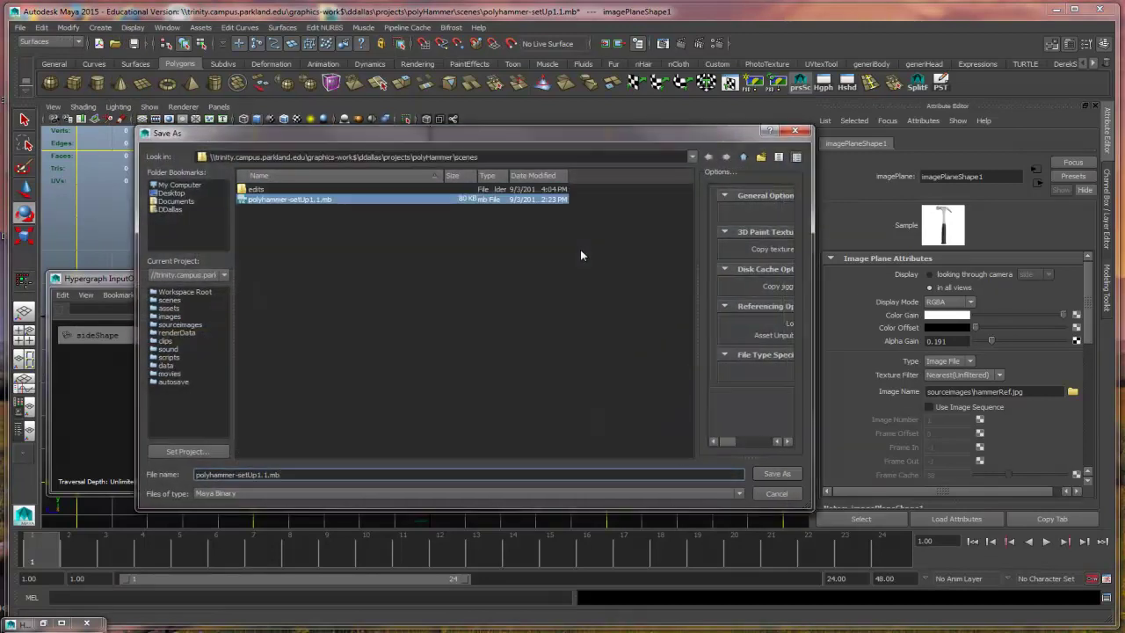
left_click(288, 202)
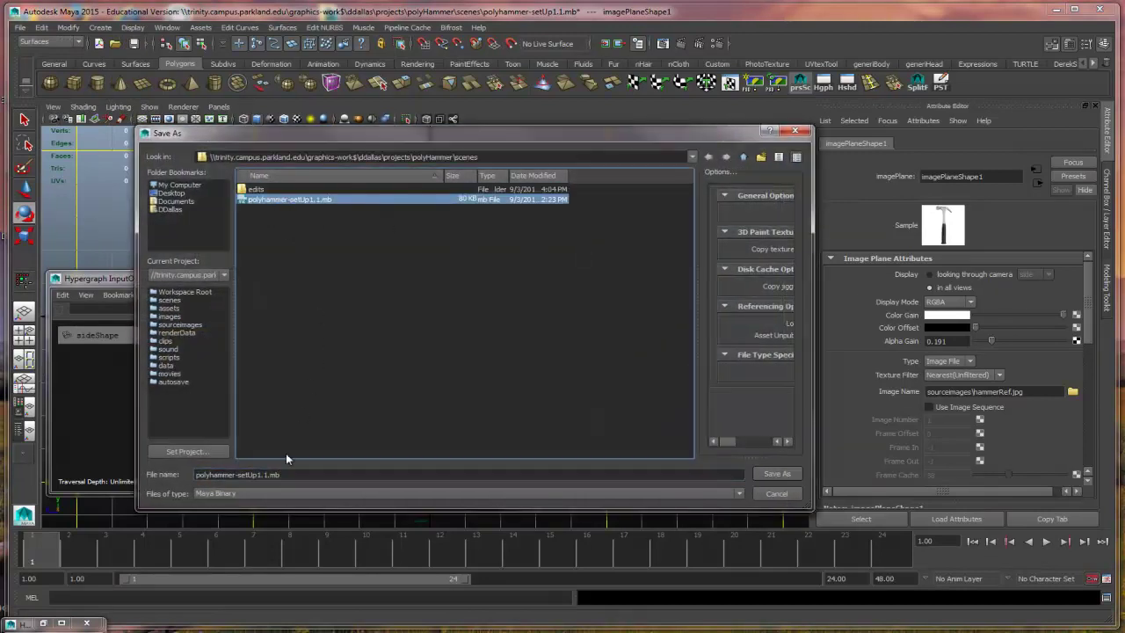
left_click(247, 475)
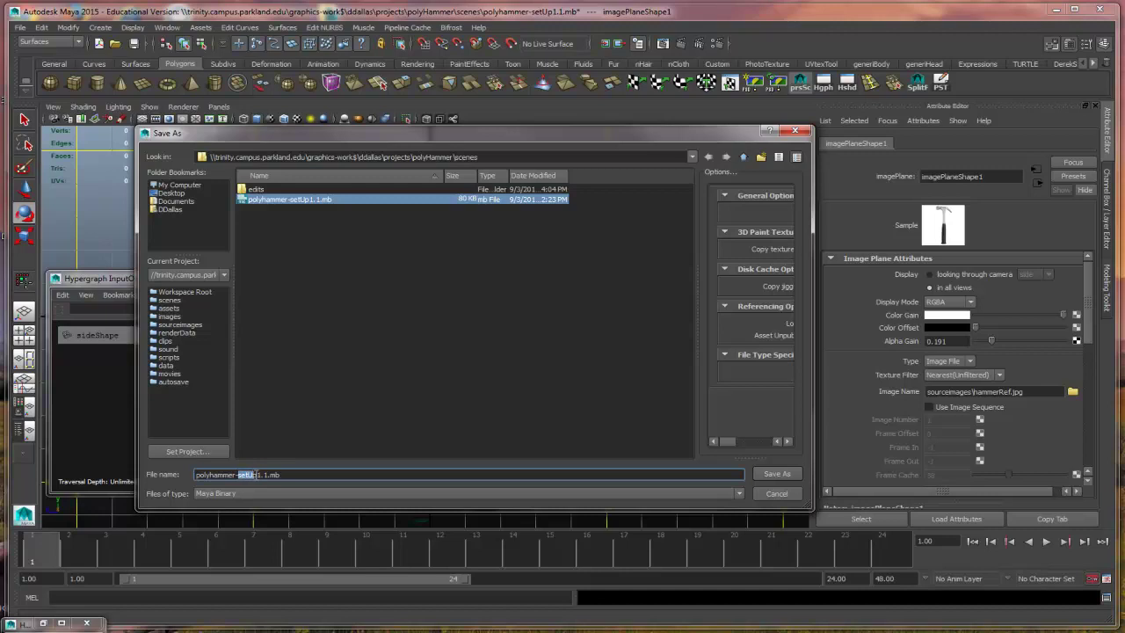
type("basicGeometry")
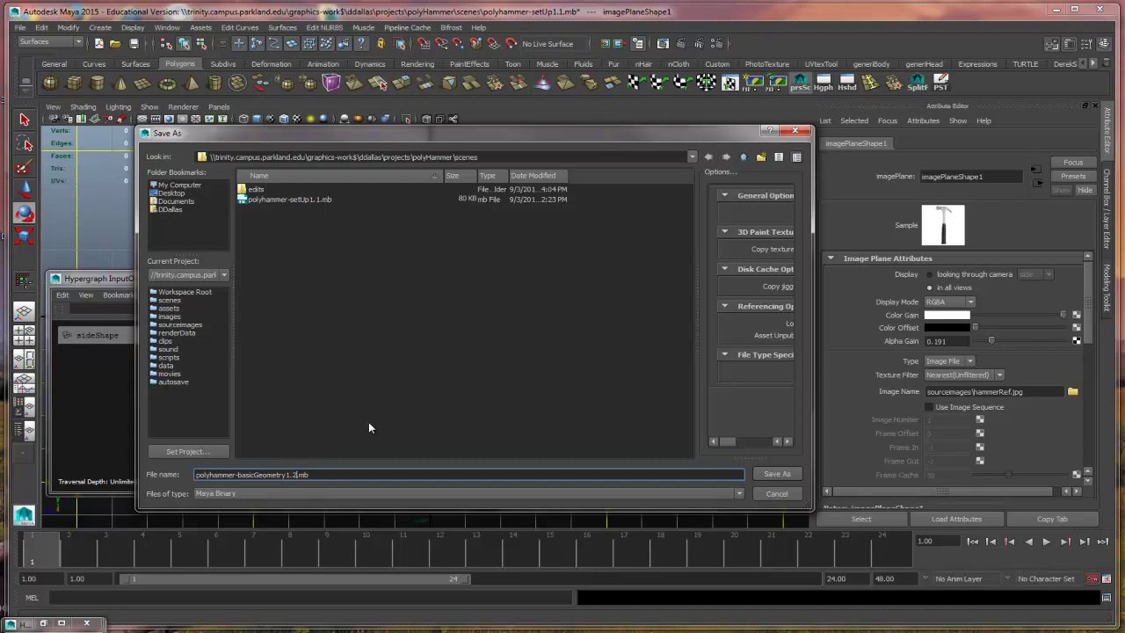
left_click(777, 473)
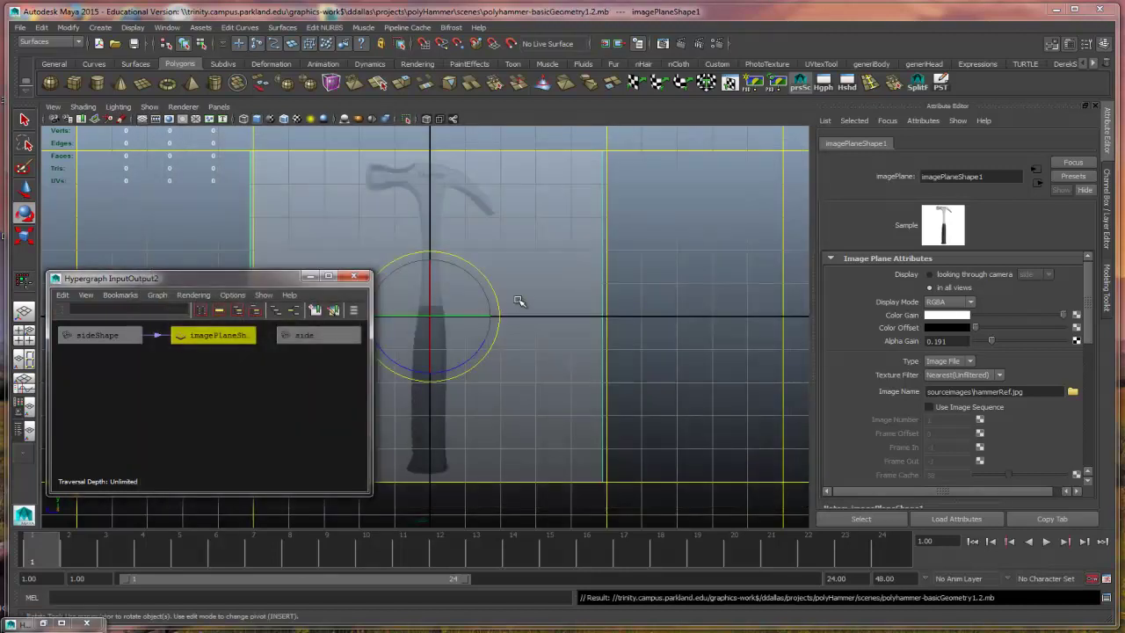
Step: Minimize the Hypergraph window to clear the side view and frame the hammer head for modelling
left_click_drag(279, 278, 281, 353)
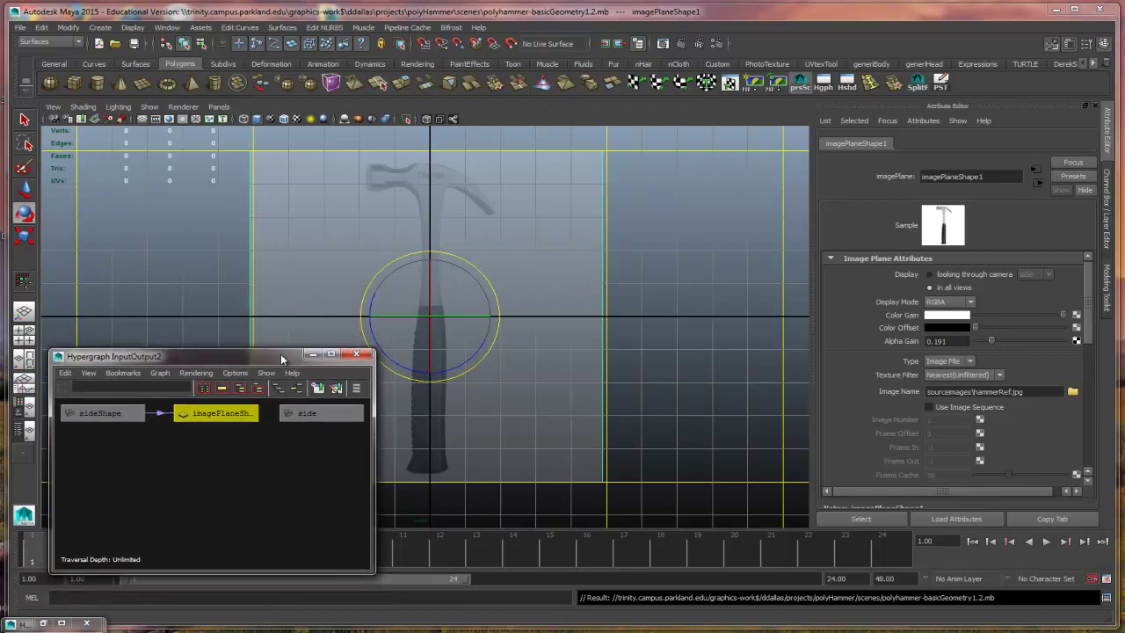
left_click(313, 354)
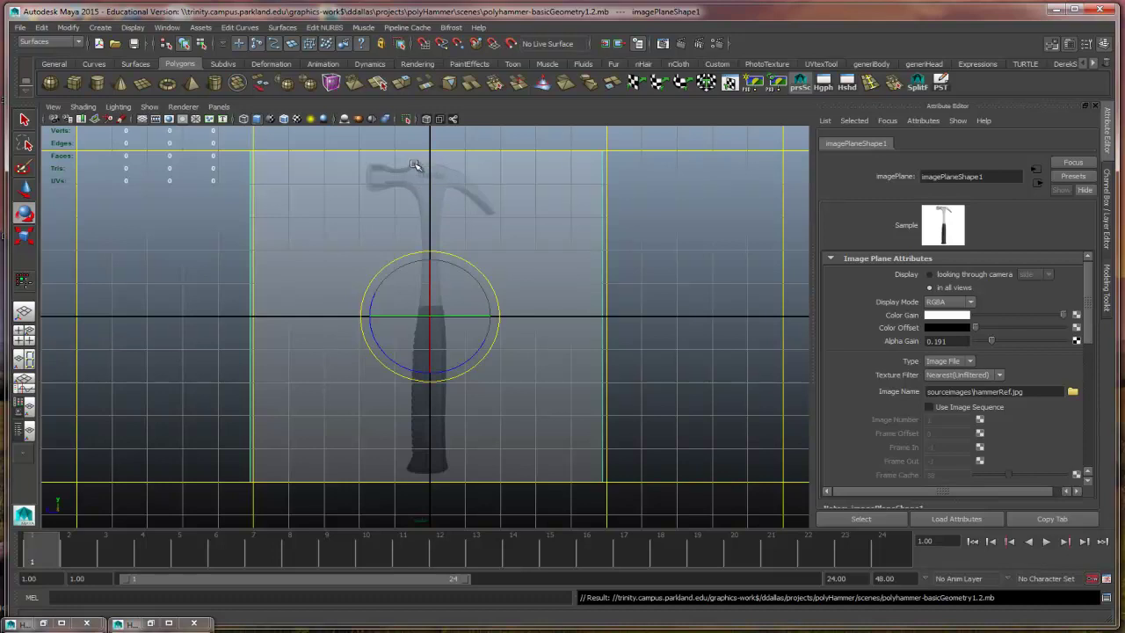
scroll(418, 183, "up", 2)
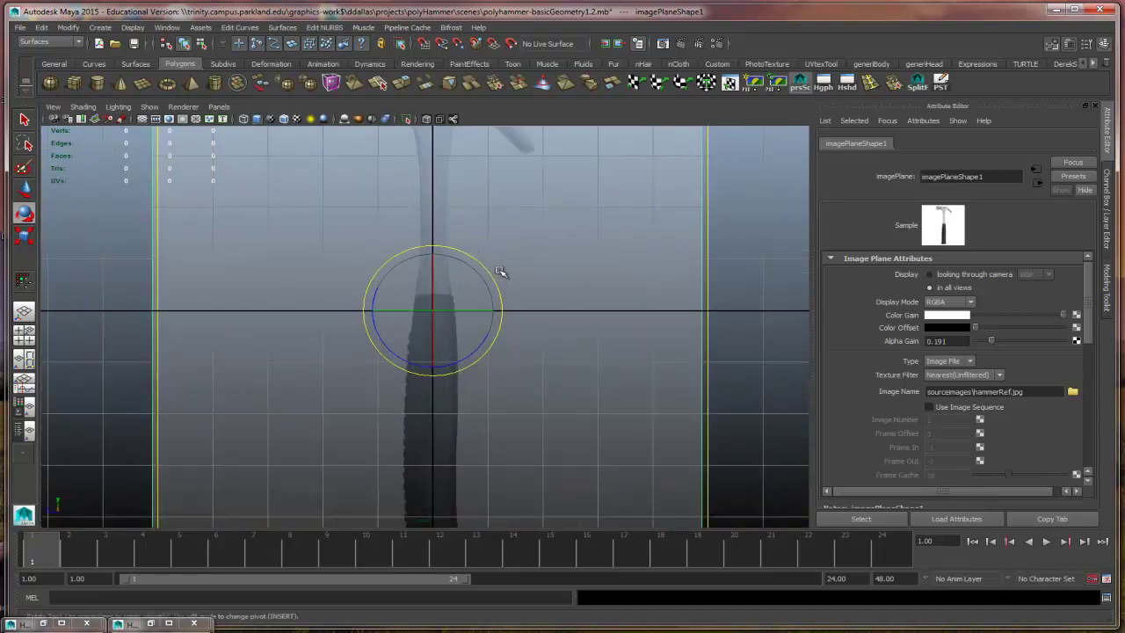
middle_click_drag(524, 384, 553, 296, "alt")
middle_click_drag(563, 349, 569, 323, "alt")
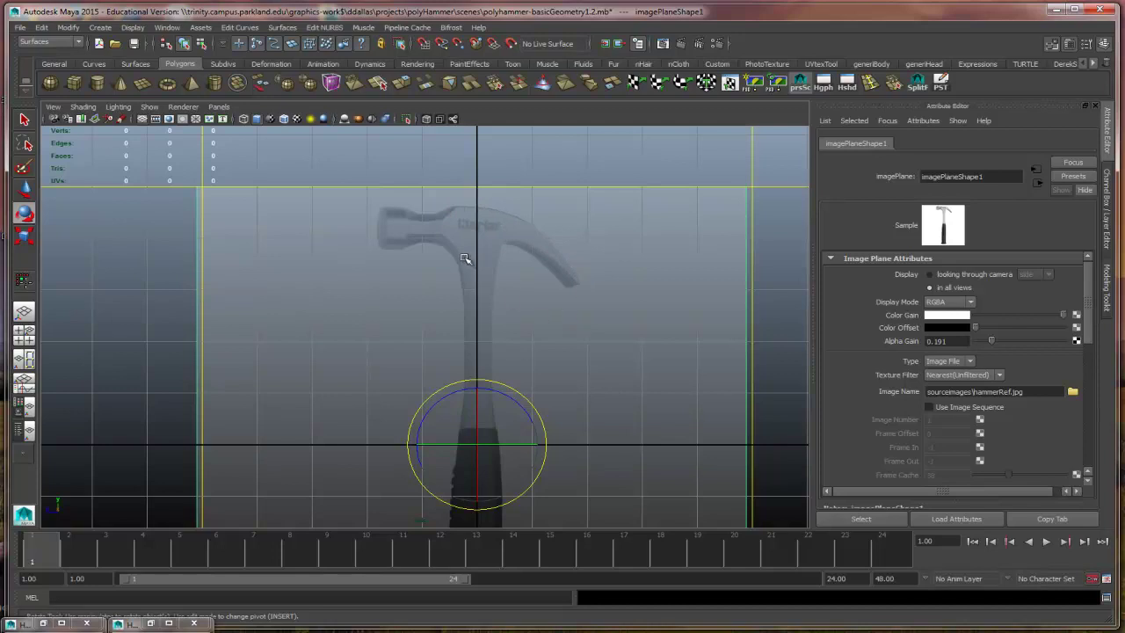
Step: Create a polygon cube at the origin with the cube options reset to their default settings
scroll(484, 437, "down", 2)
scroll(484, 437, "up", 3)
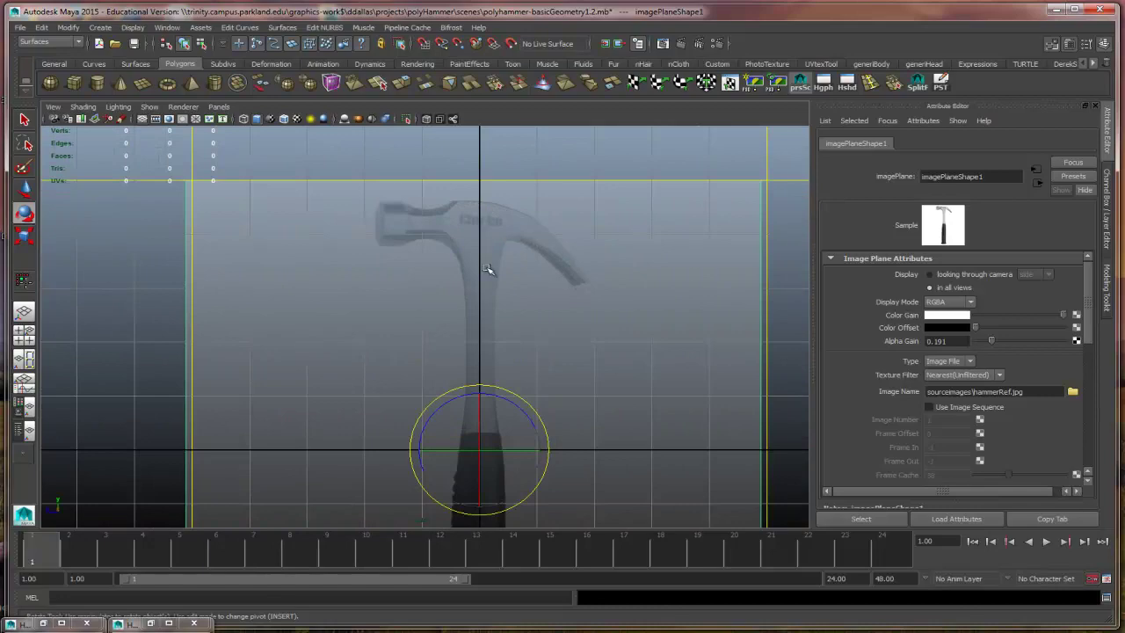
key("space")
key("space")
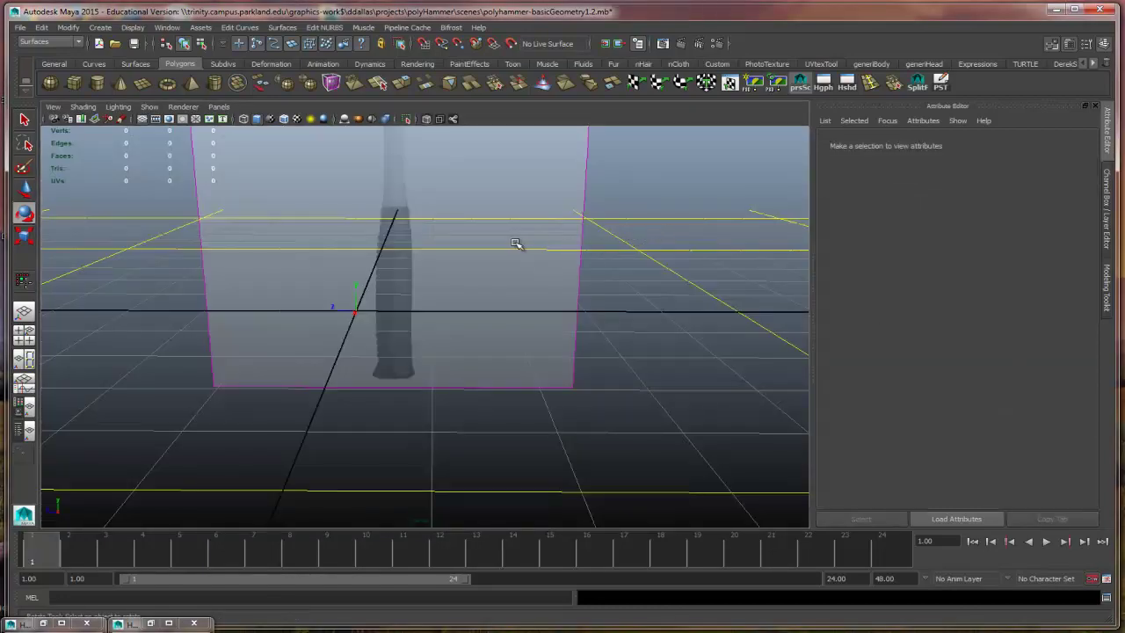
left_click_drag(629, 332, 382, 360, "alt")
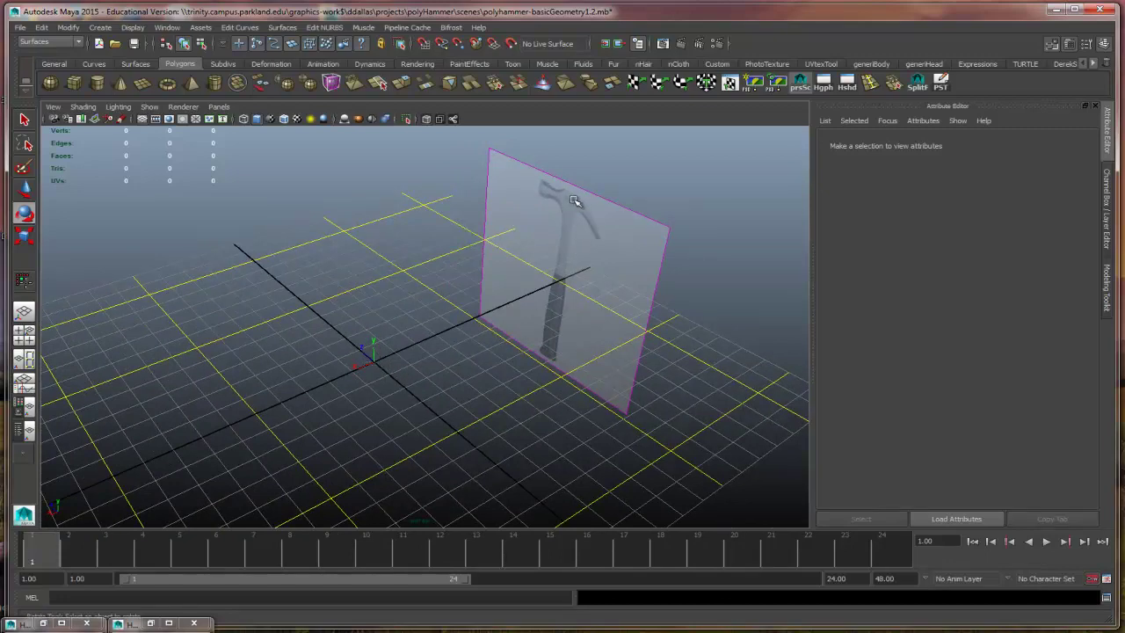
key("space")
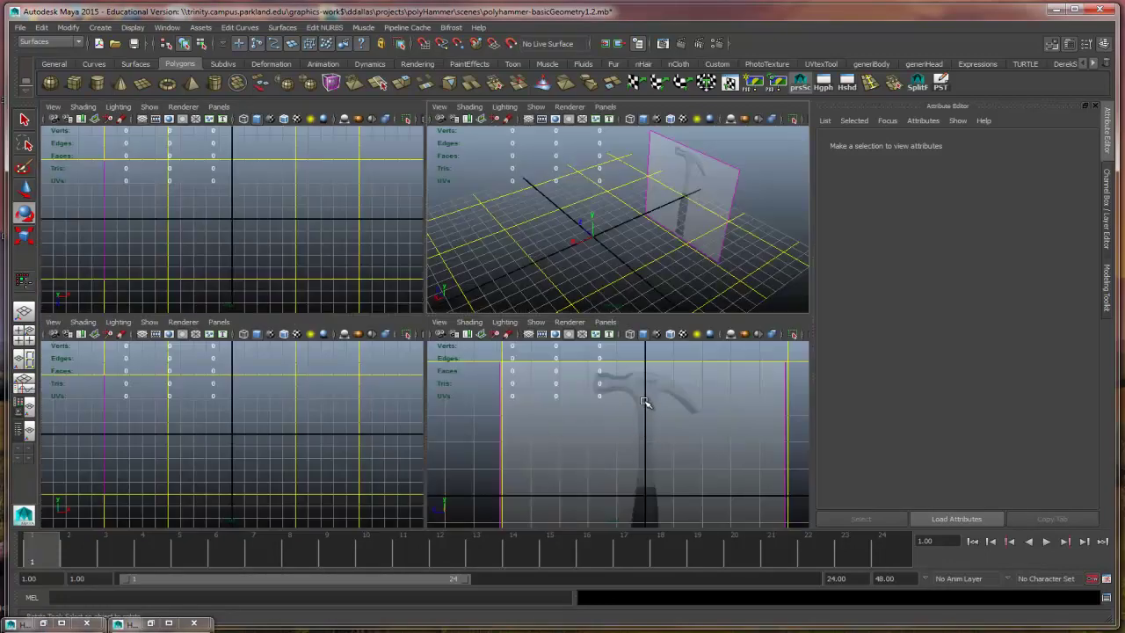
left_click(102, 27)
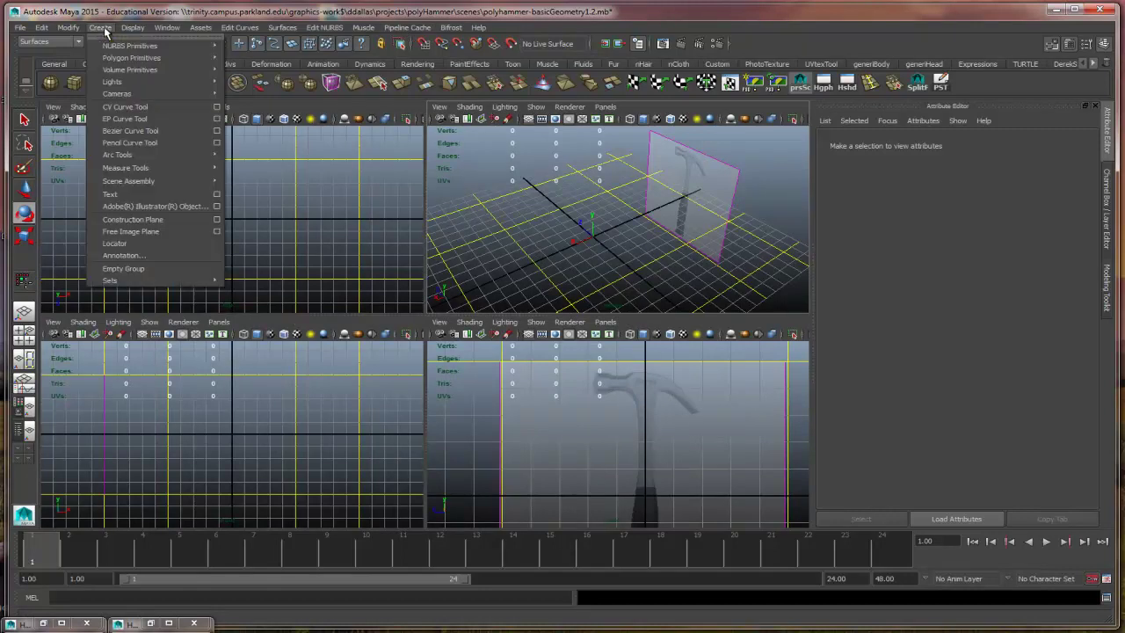
mouse_move(110, 61)
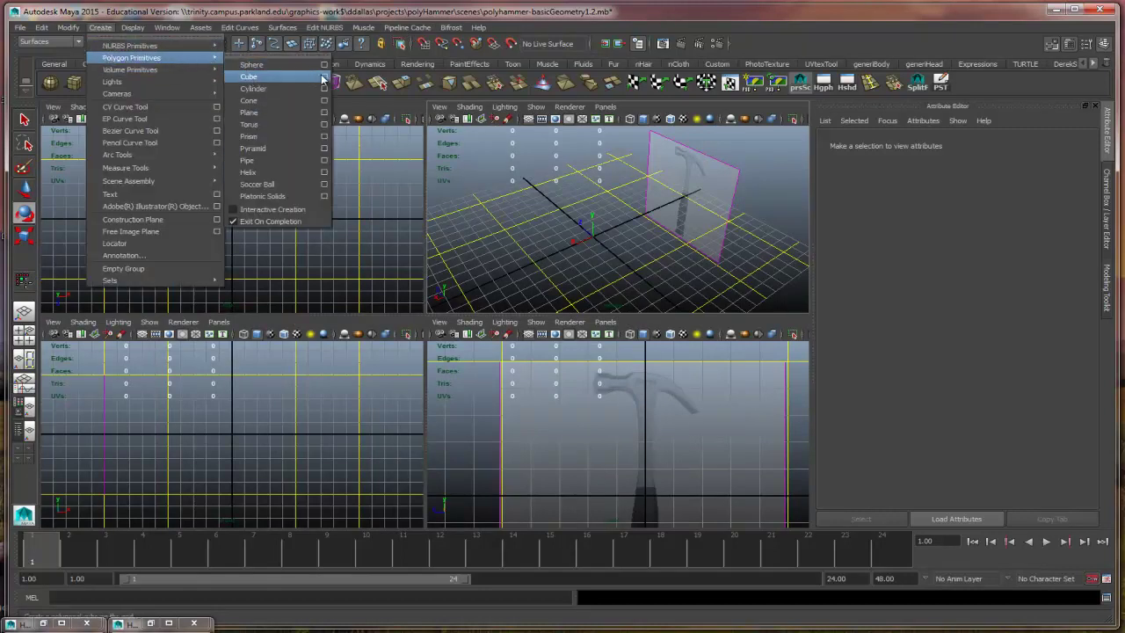
left_click(322, 78)
left_click(52, 161)
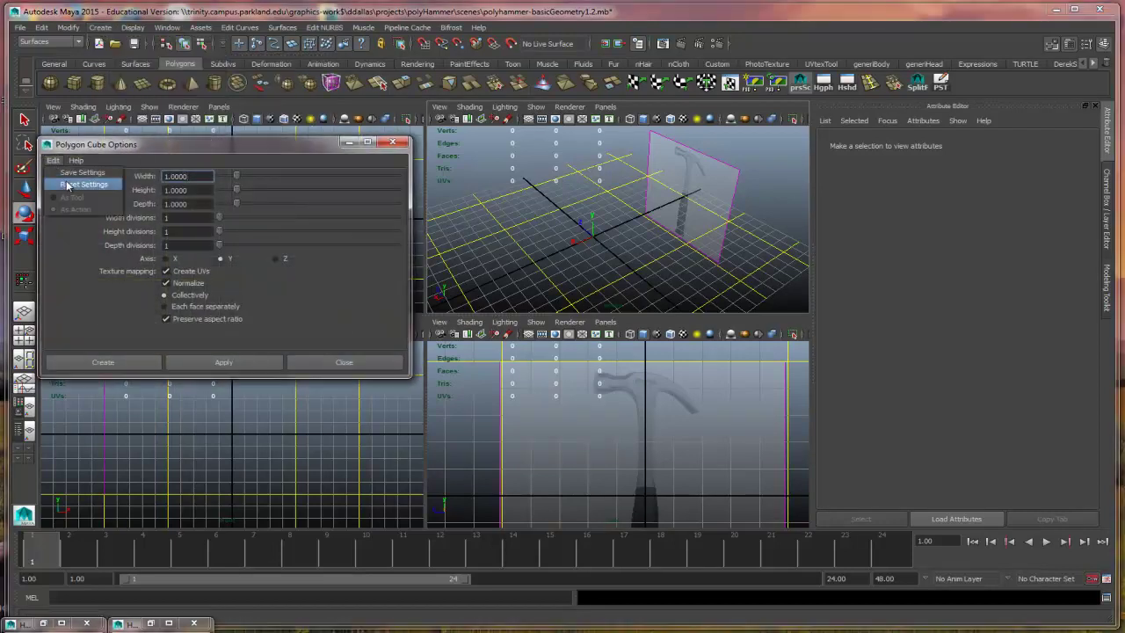
left_click(71, 185)
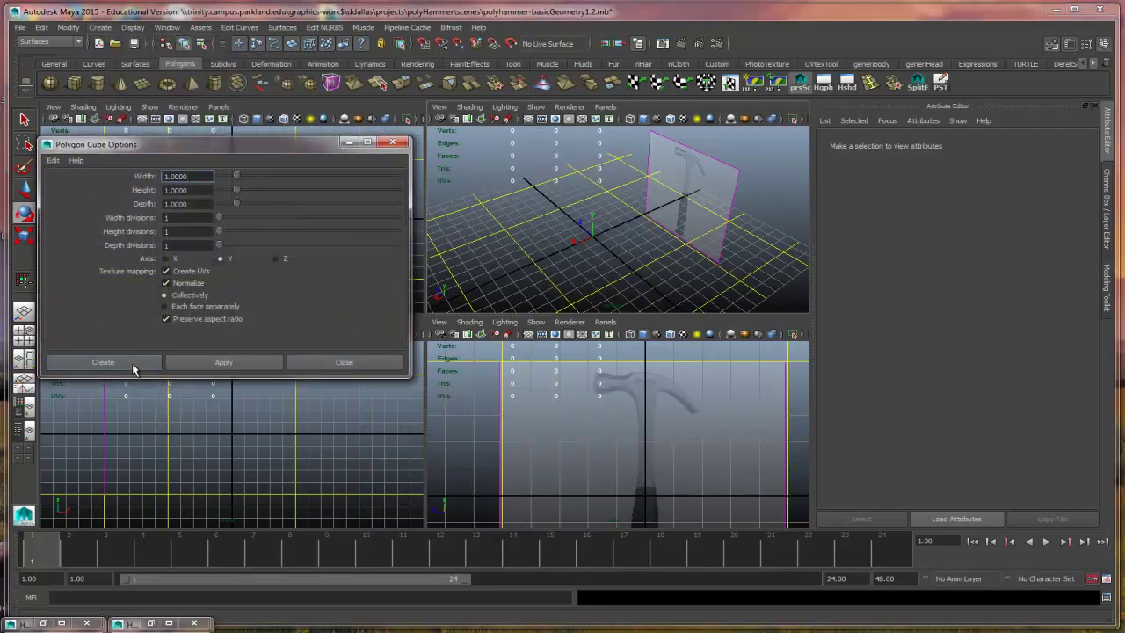
left_click(133, 364)
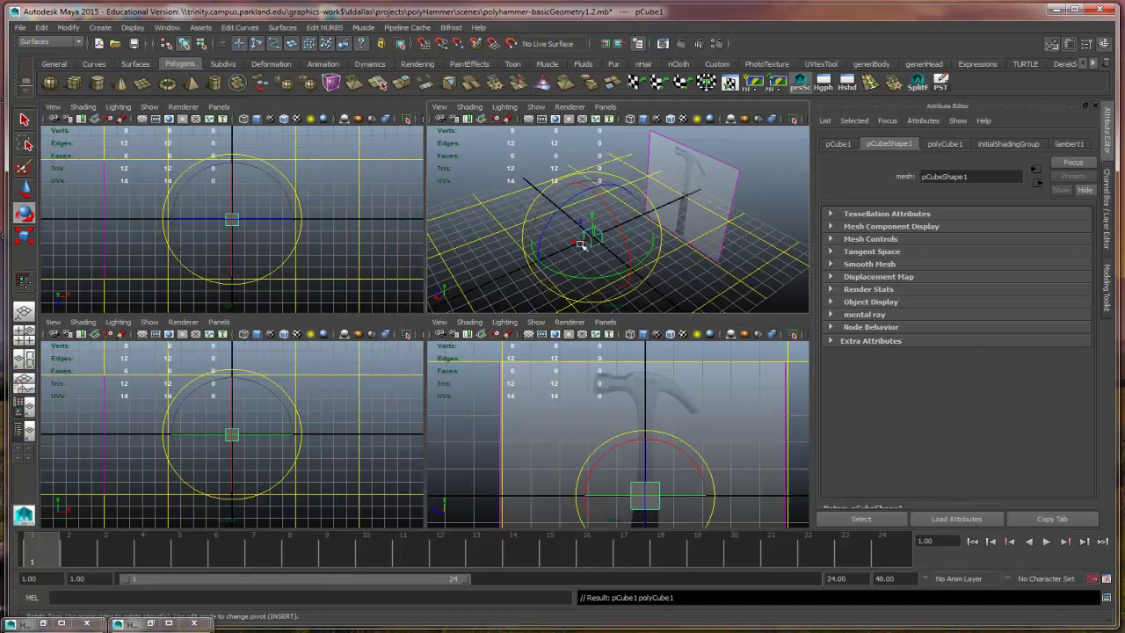
Step: Move the cube straight up in the side view so it covers the centre of the hammer head
left_click(24, 188)
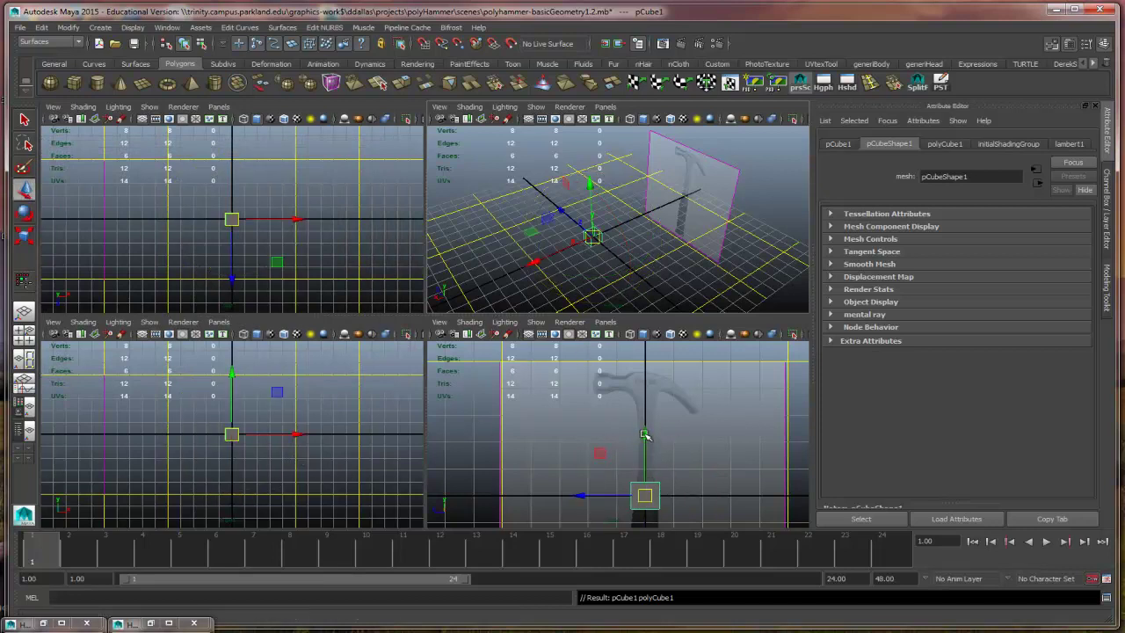
left_click_drag(645, 434, 654, 334)
key("space")
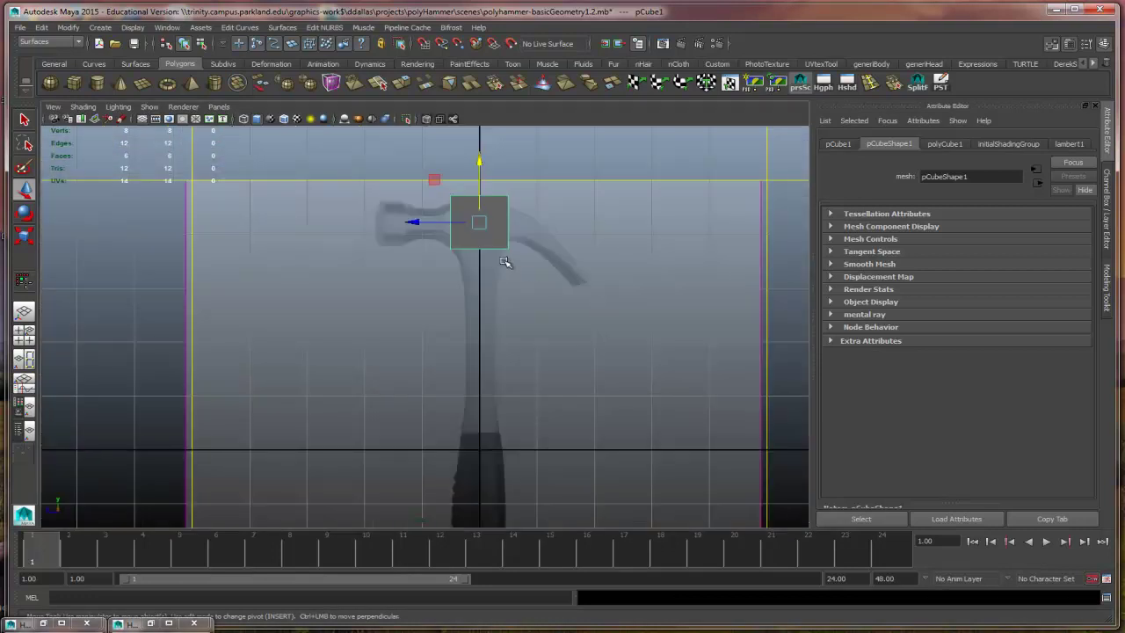
Step: Turn on X-Ray shading in the side view and lower the cube slightly to align with the hammer head's top edge
left_click(83, 106)
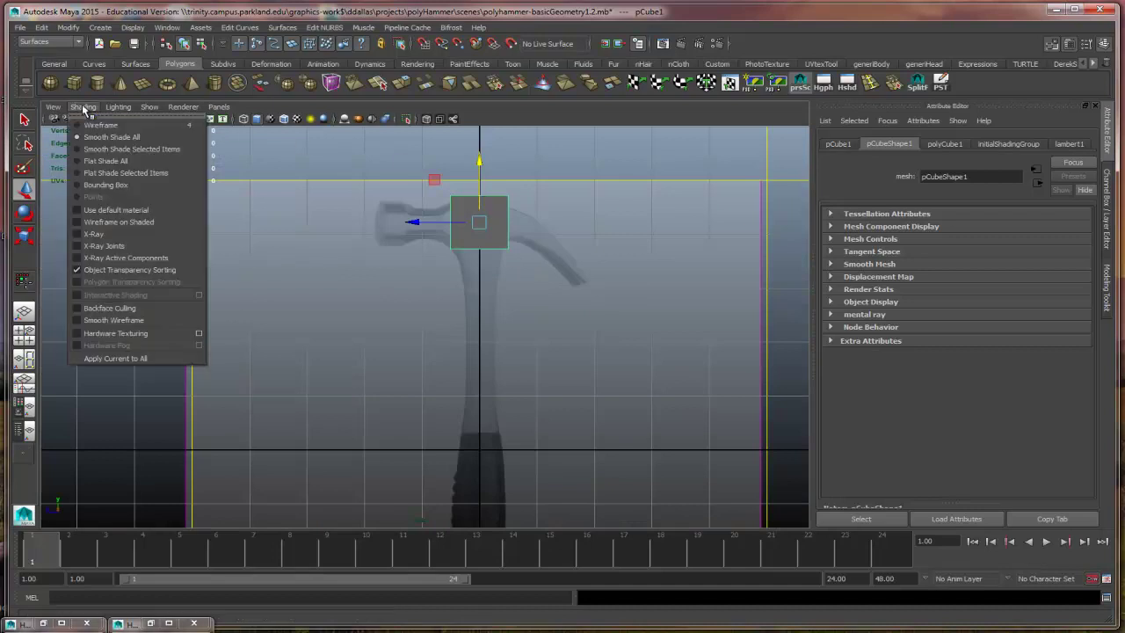
left_click(91, 233)
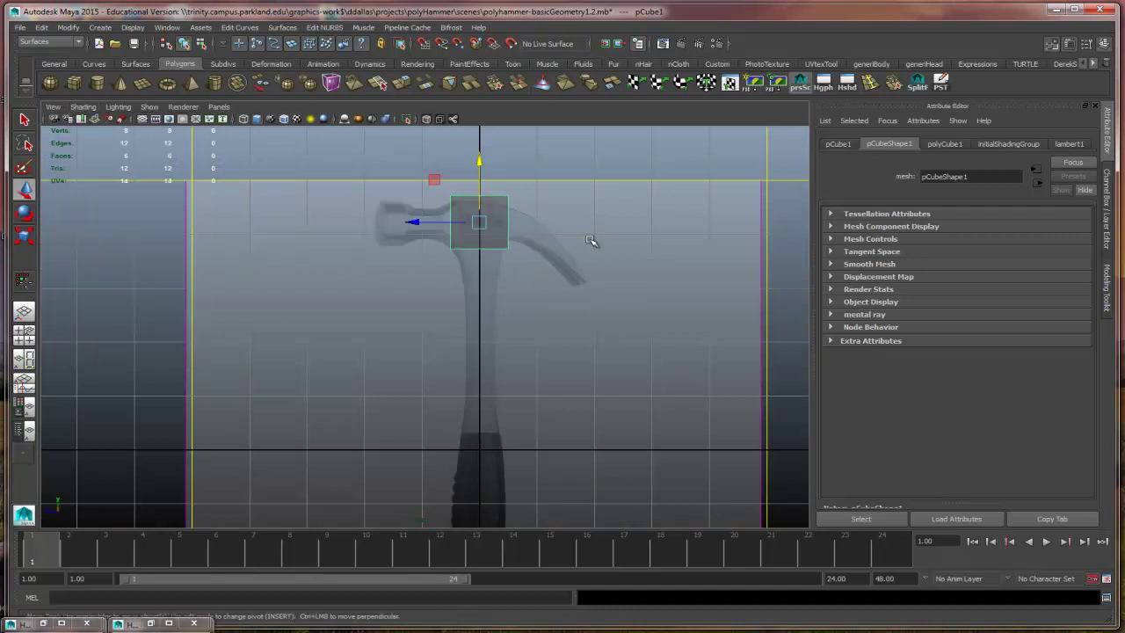
scroll(563, 267, "up", 3)
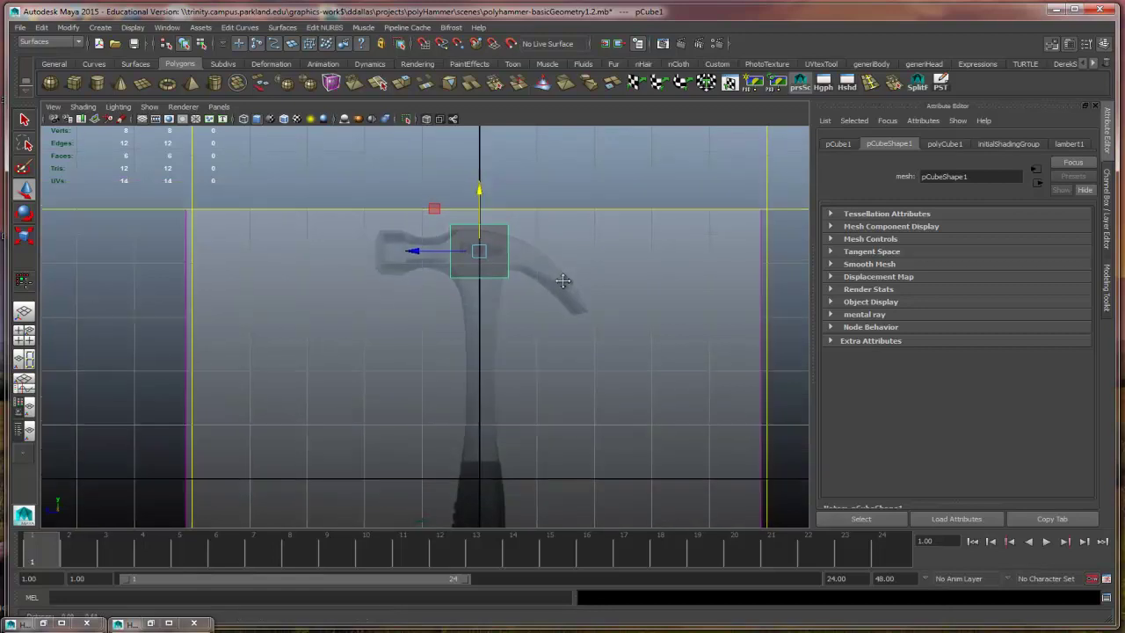
middle_click_drag(589, 278, 585, 301, "alt")
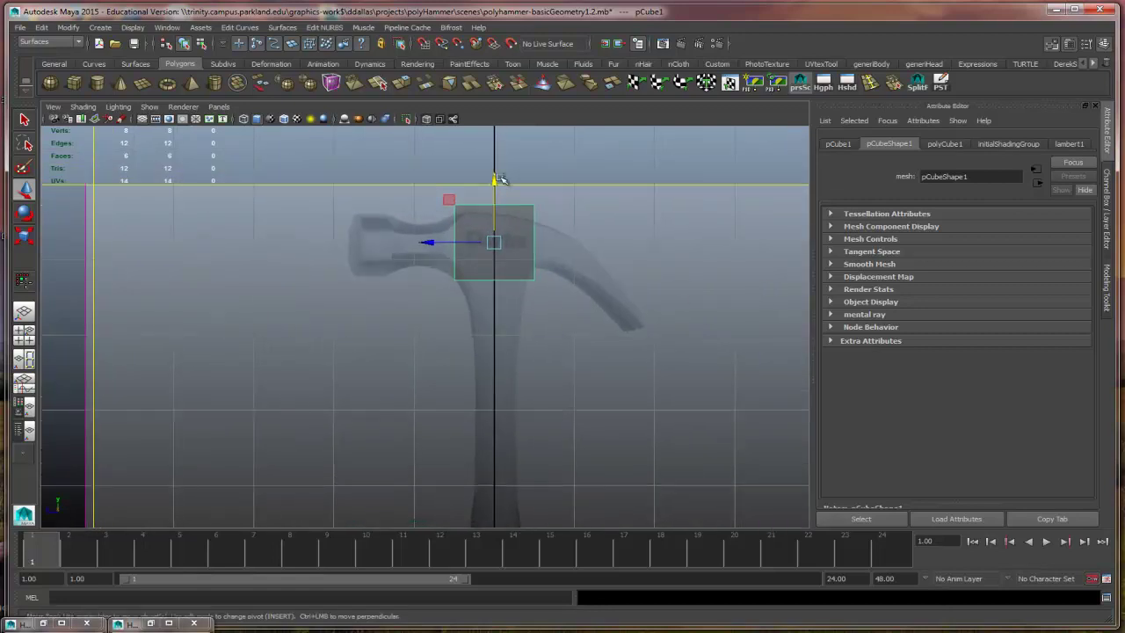
mouse_move(497, 181)
left_mouse_down()
mouse_move(492, 206)
mouse_move(494, 186)
left_mouse_up()
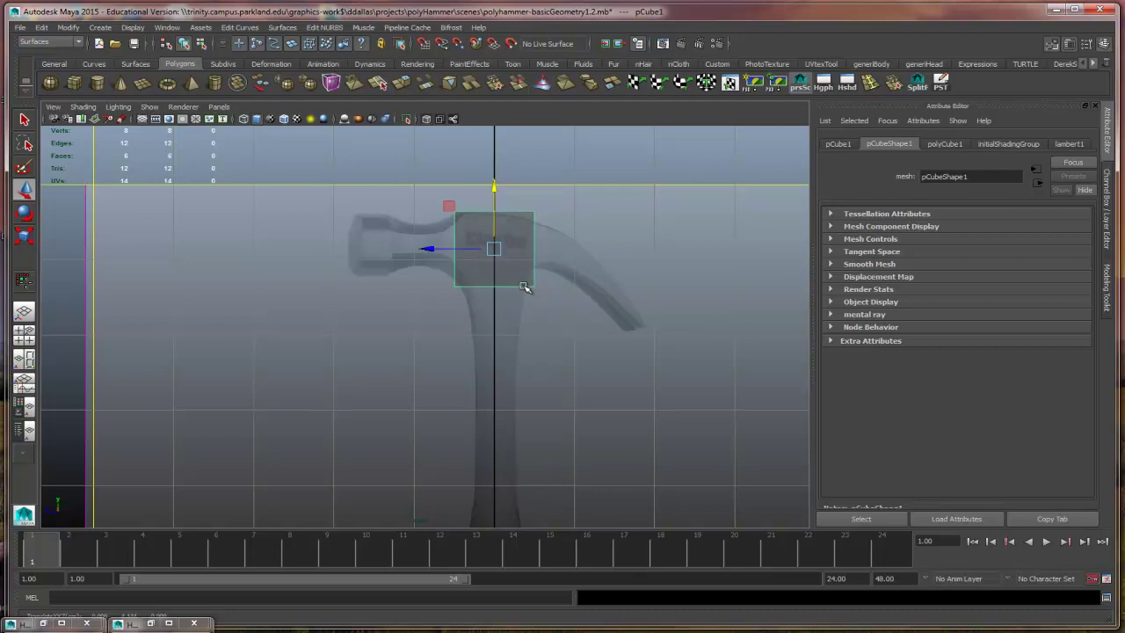
Step: Try to reduce the cube's height and move it up to fit the middle of the hammer head
key("Insert")
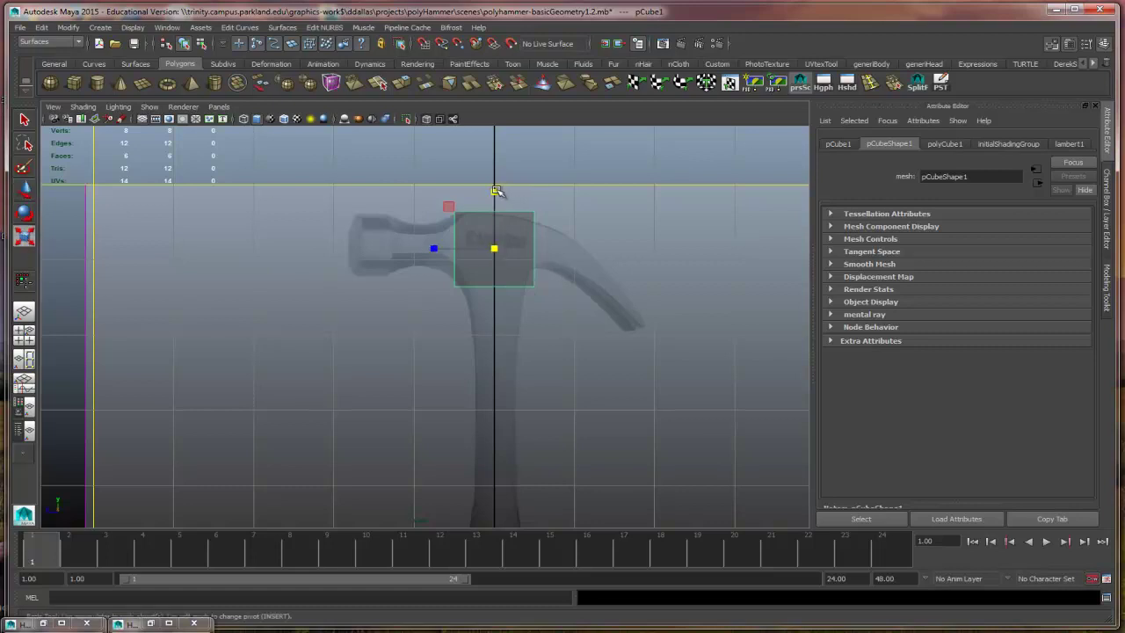
key("r")
mouse_move(494, 191)
left_mouse_down()
mouse_move(494, 214)
mouse_move(496, 192)
left_mouse_up()
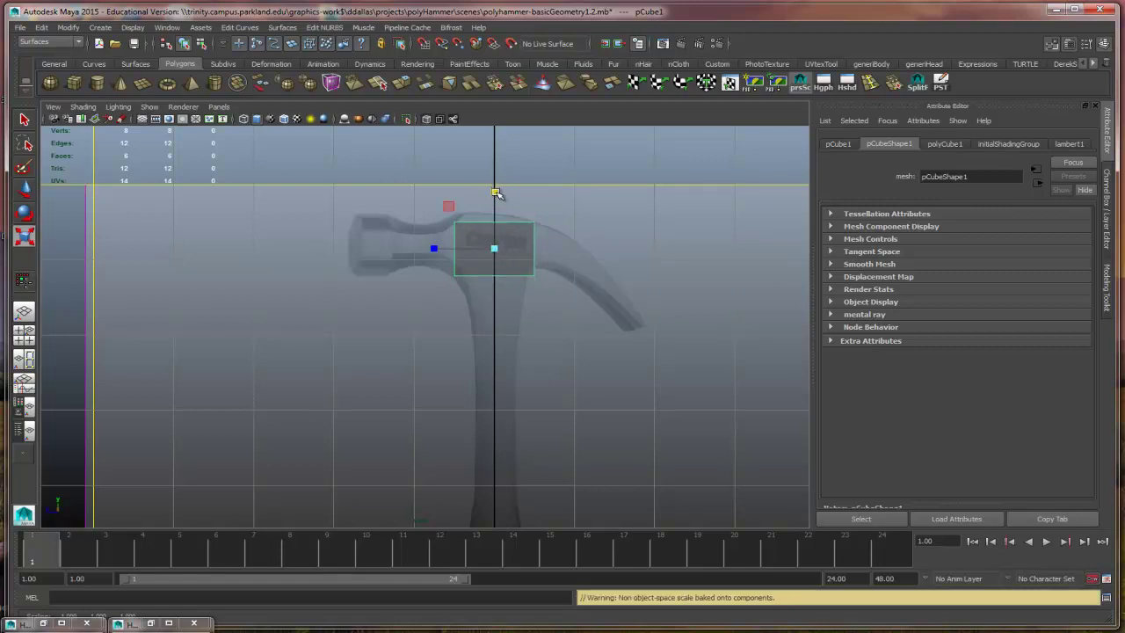
key("q")
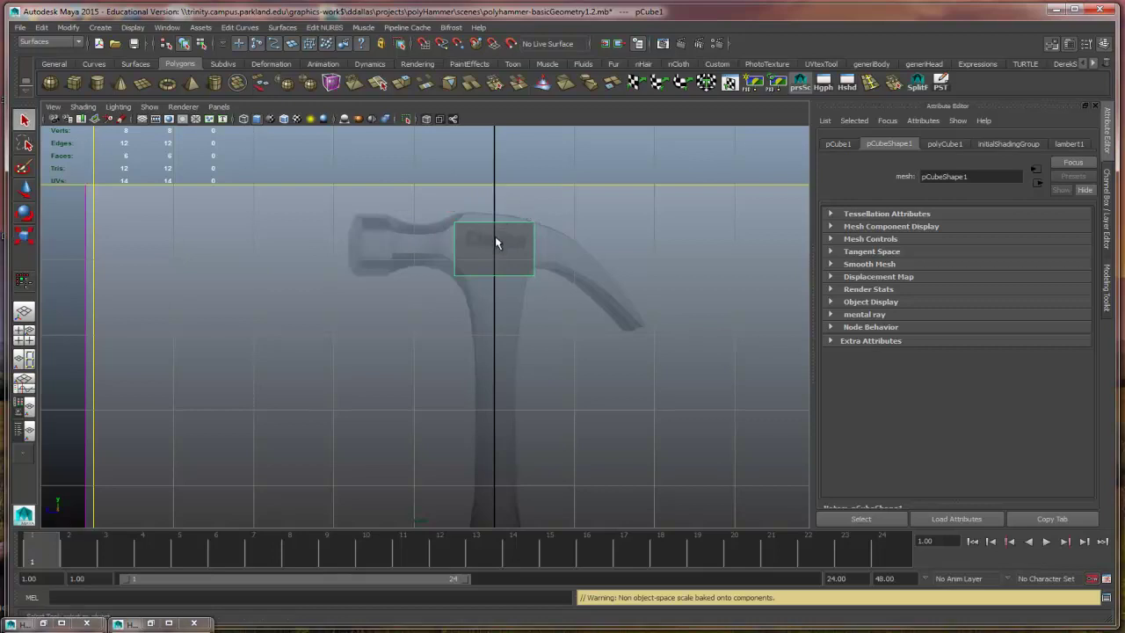
key("w")
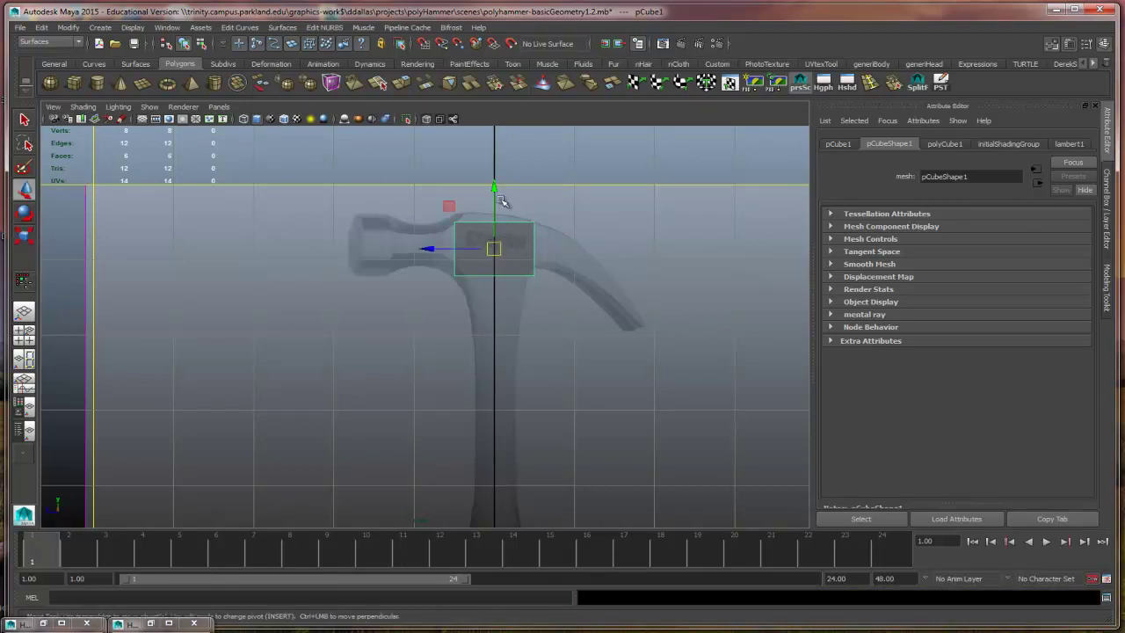
left_click_drag(496, 188, 497, 180)
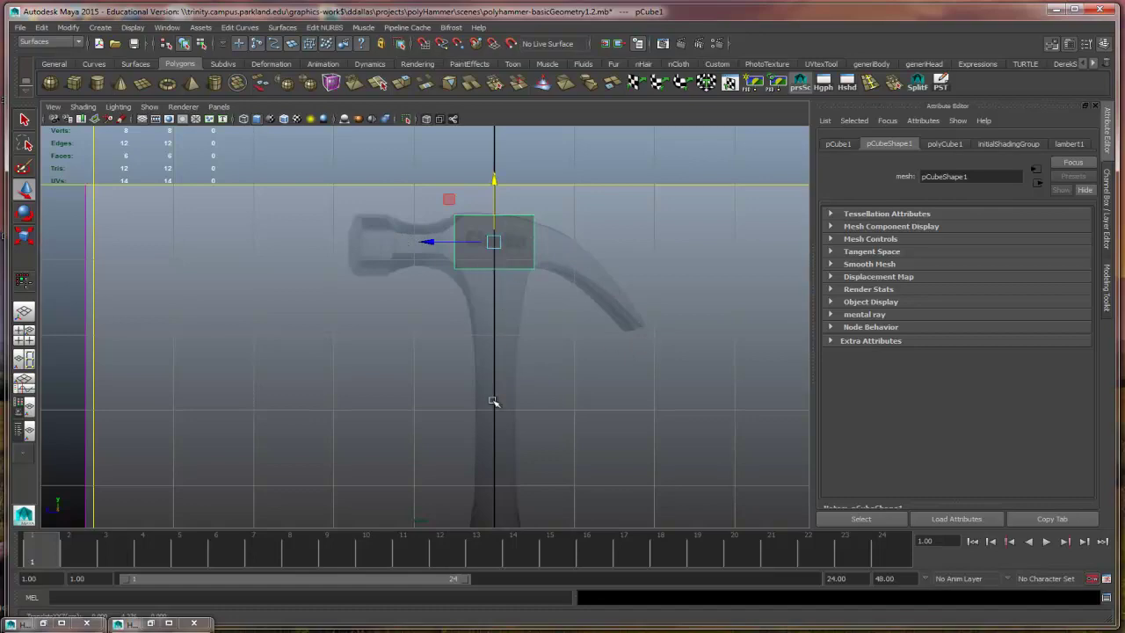
Step: Examine the cube's position in front of the hammer image plane in the perspective view
key("space")
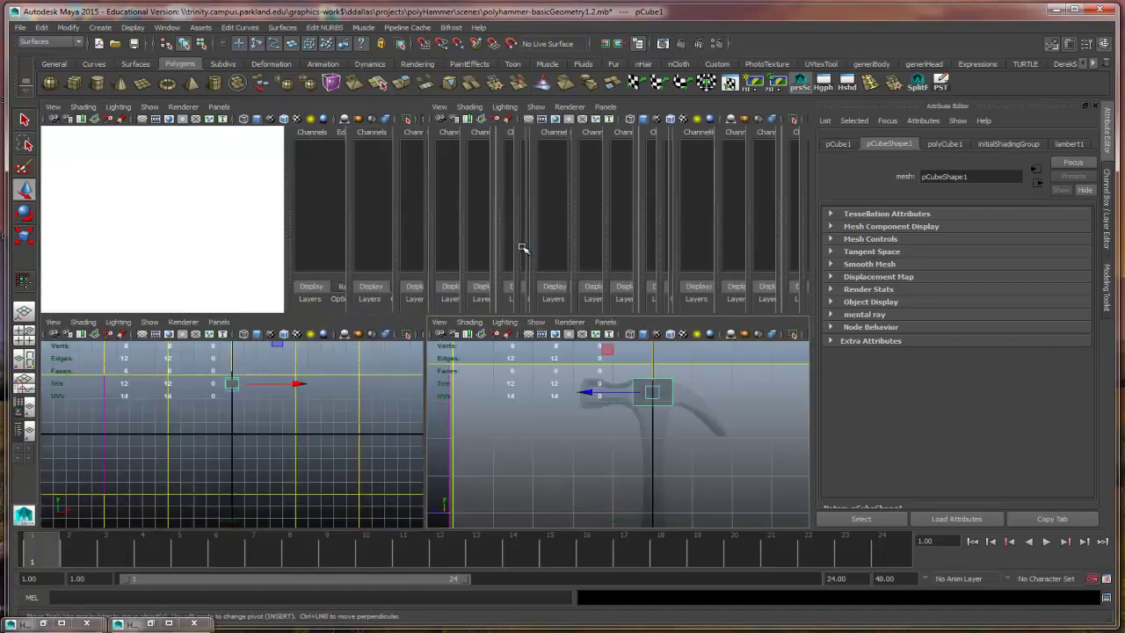
key("space")
scroll(410, 314, "up", 6)
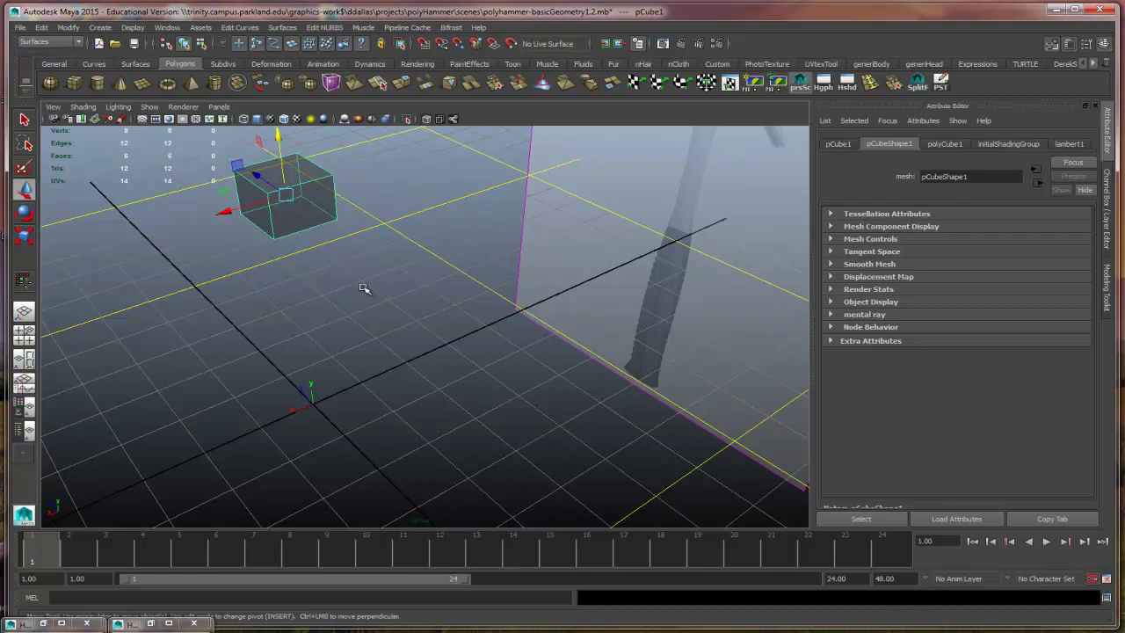
left_click_drag(372, 279, 570, 324, "alt")
key("space")
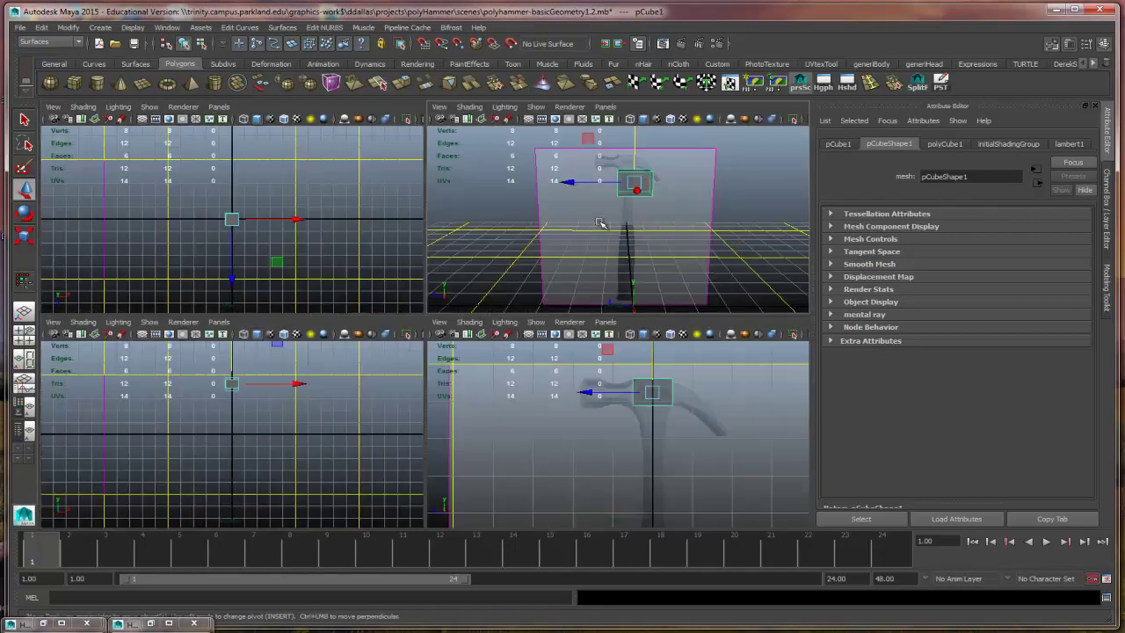
key("space")
left_click_drag(567, 299, 516, 321, "alt")
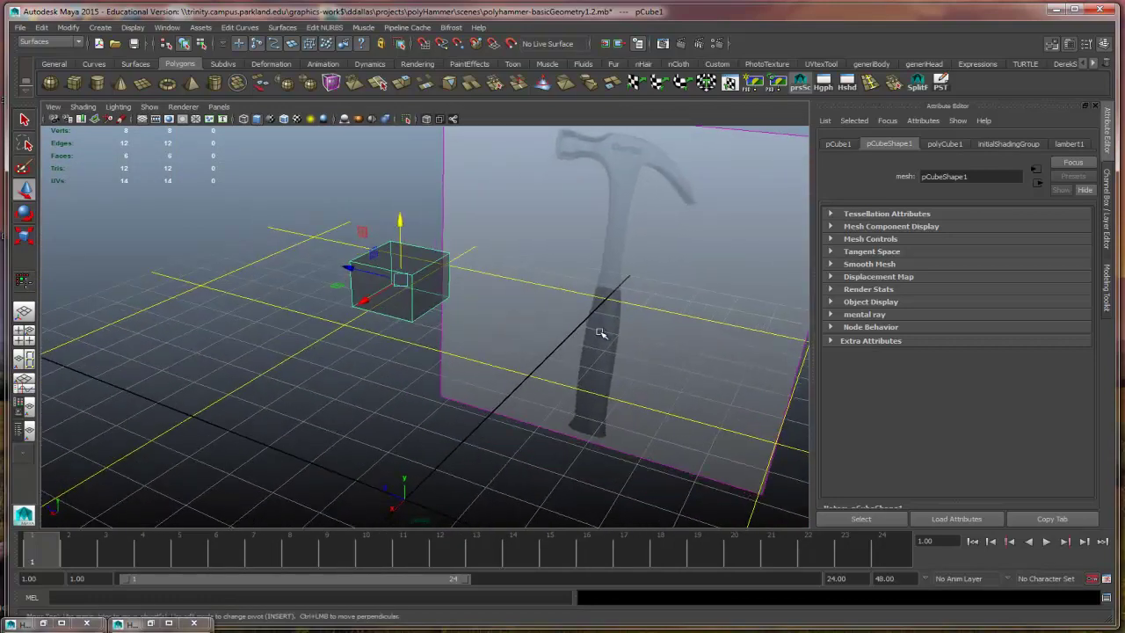
left_click_drag(603, 326, 611, 335, "alt")
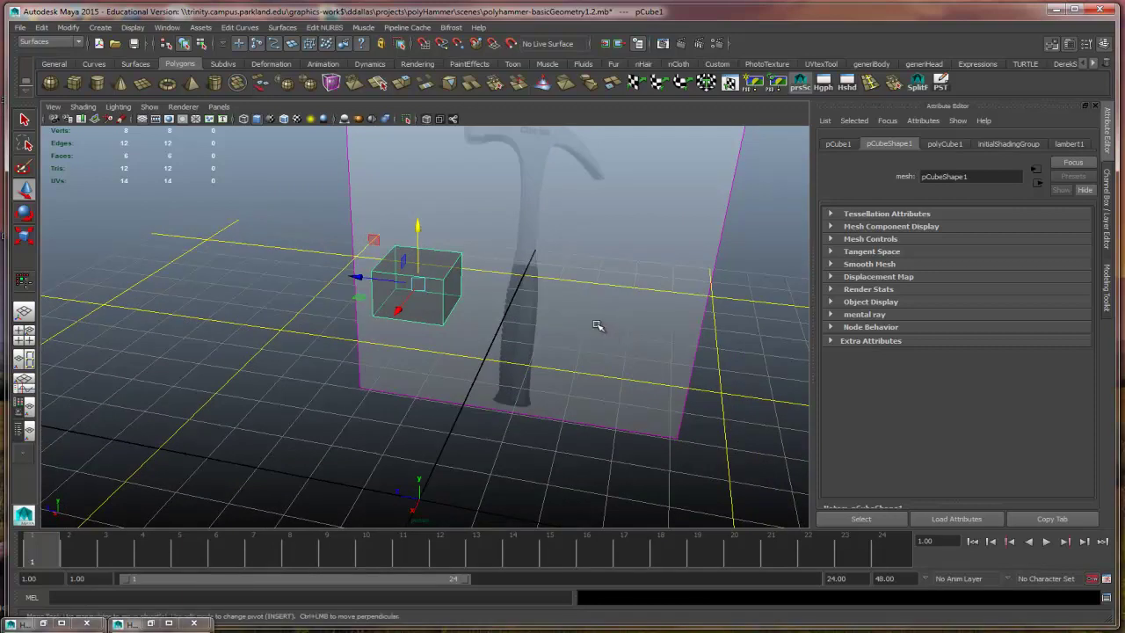
Step: Undo the cube's last height scaling and move, and divide it into two segments across its width
left_click(946, 145)
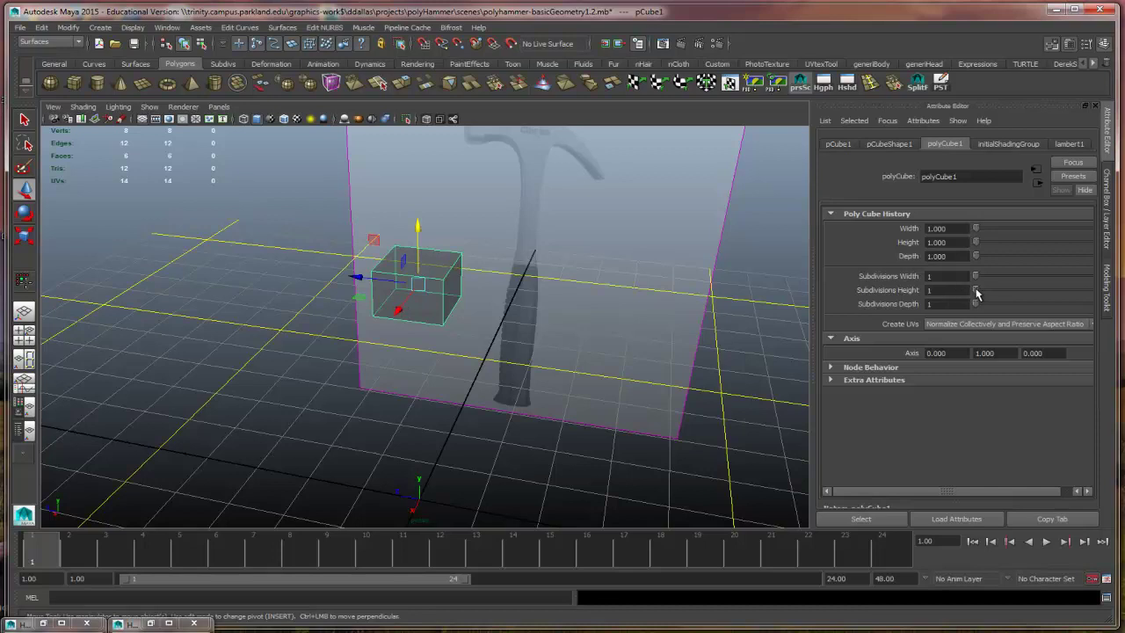
mouse_move(976, 294)
left_mouse_down()
mouse_move(1005, 293)
mouse_move(974, 298)
left_mouse_up()
key("ctrl+z")
key("ctrl+z")
key("ctrl+z")
key("ctrl+z")
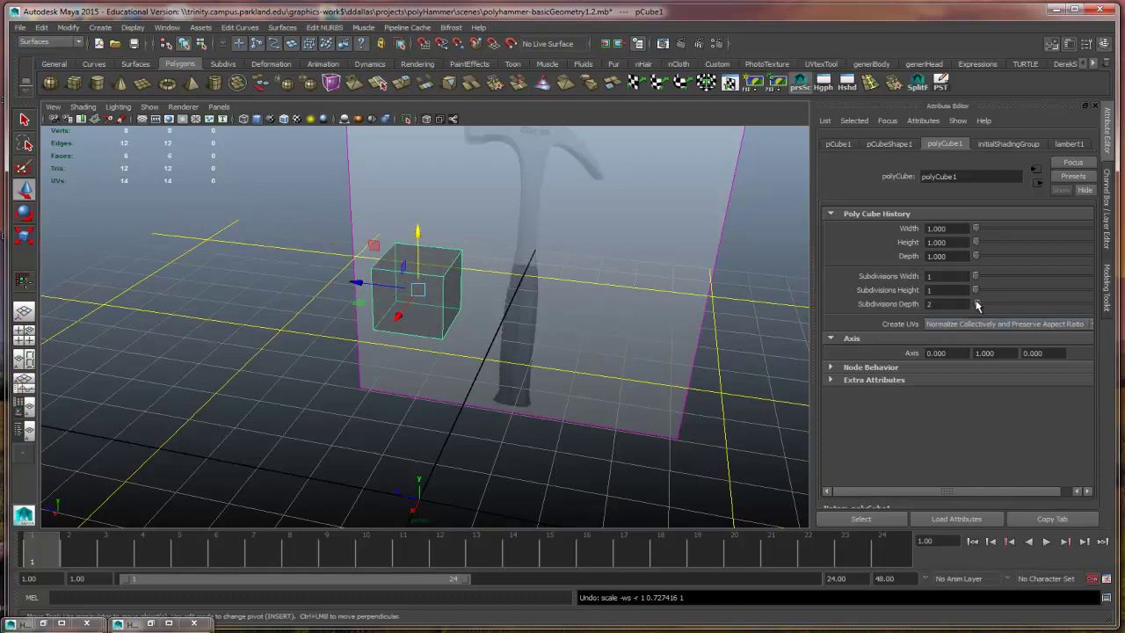
left_click_drag(977, 305, 980, 280)
Step: Switch the cube to vertex editing and try to move the middle vertex of its top edge down
right_click_drag(452, 265, 406, 267)
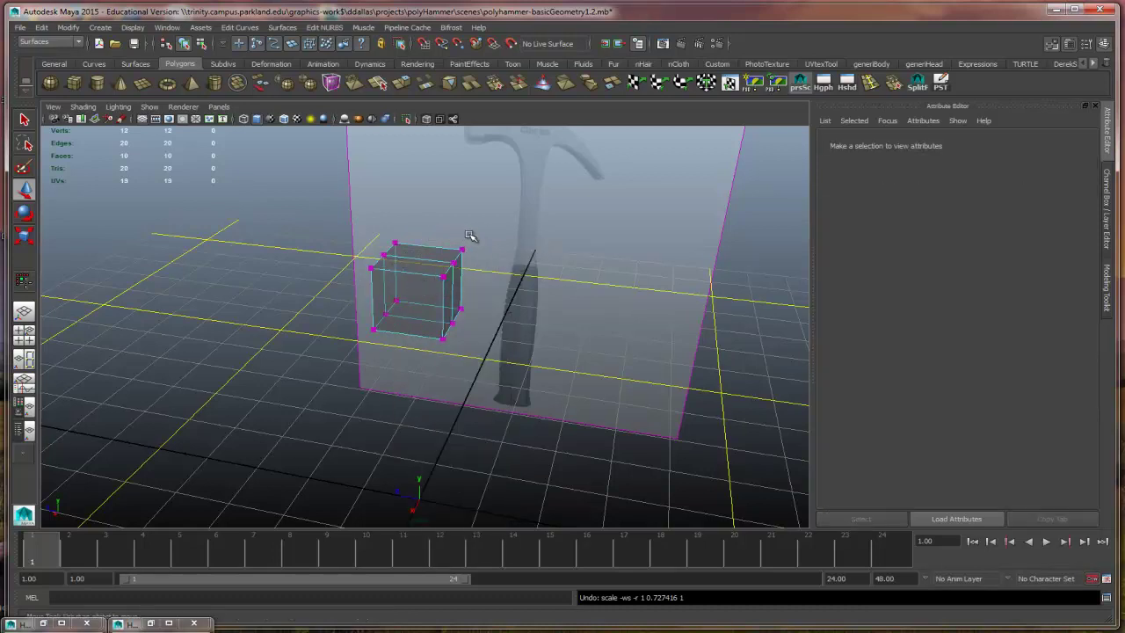
left_click(452, 263)
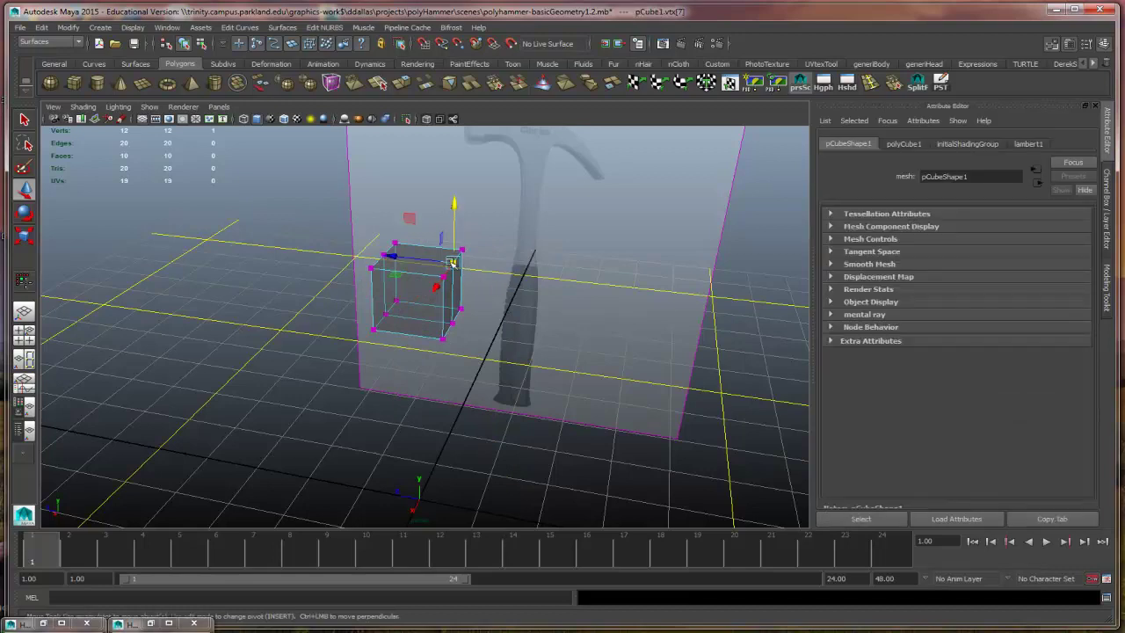
left_click_drag(454, 207, 438, 290)
key("ctrl+z")
Step: Try to move the overlapping vertices at the cube's upper corner toward the hammer face in the side view
key("space")
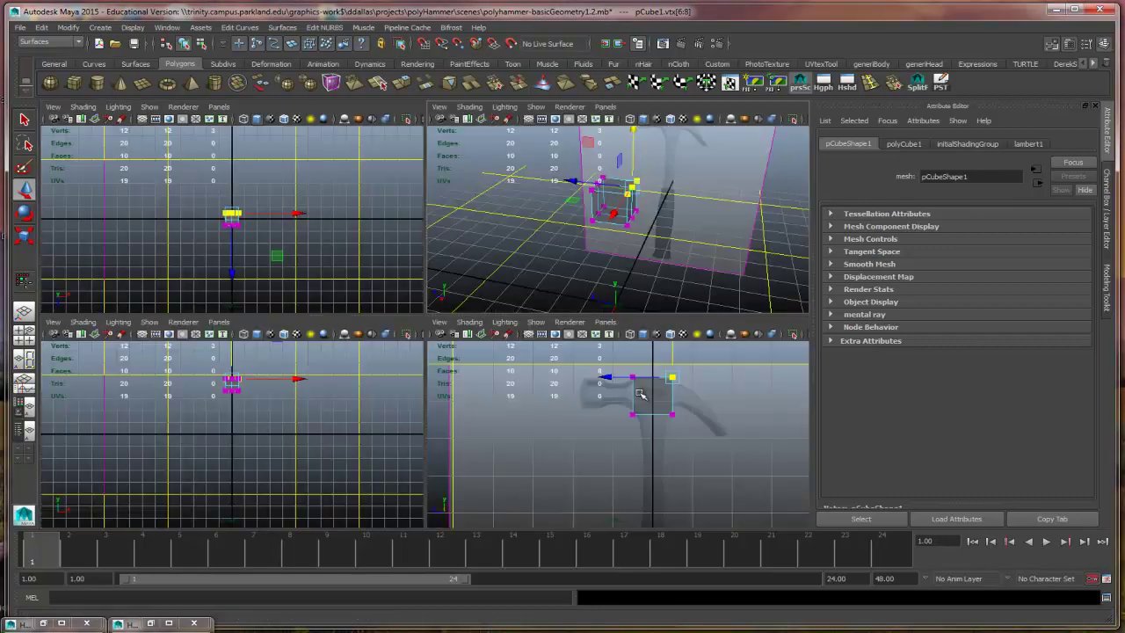
key("space")
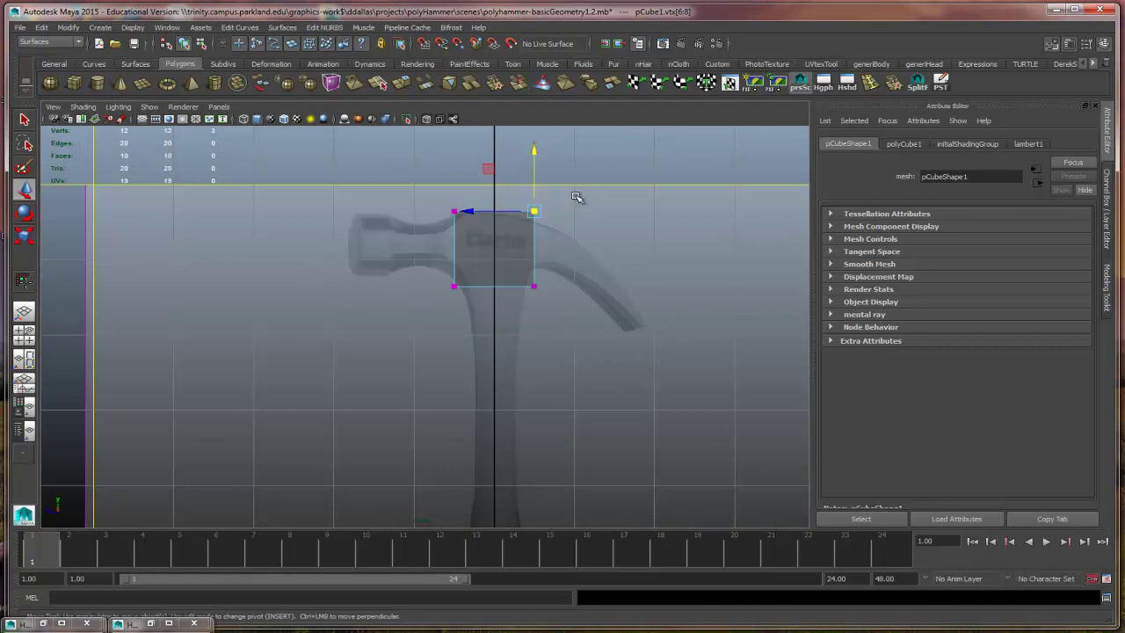
left_click(453, 199)
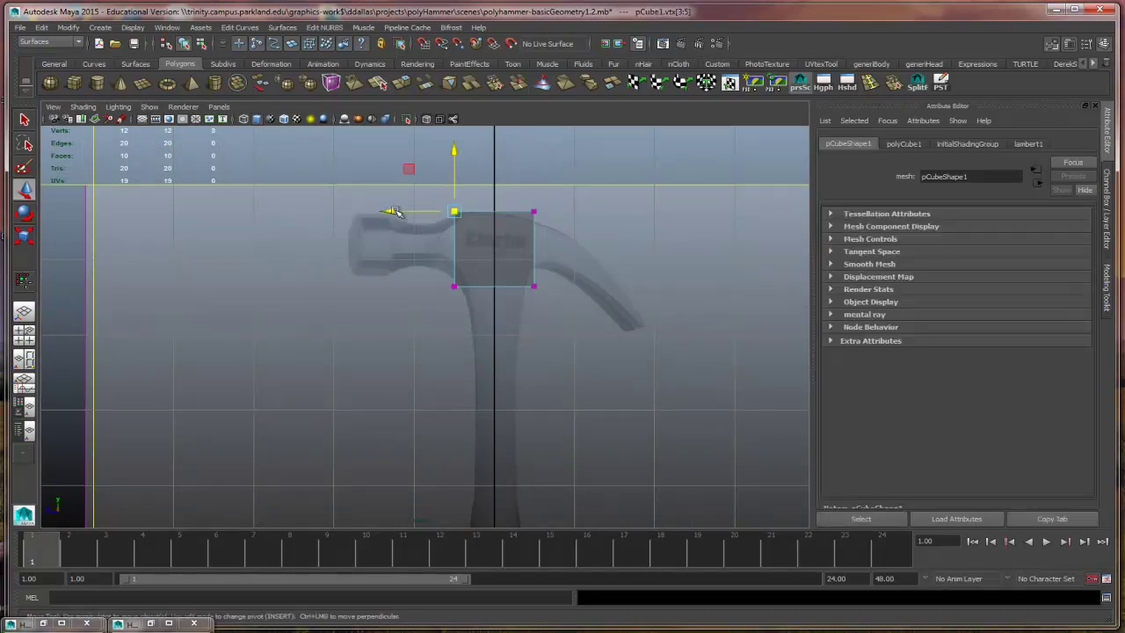
left_click_drag(399, 211, 344, 211)
key("ctrl+z")
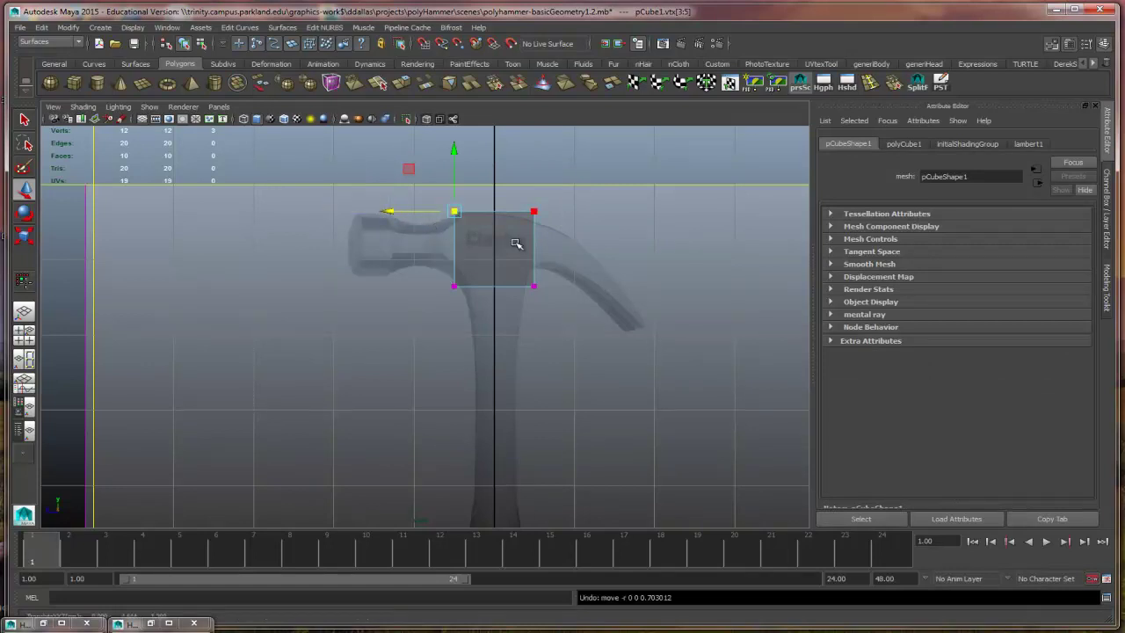
left_click(533, 212)
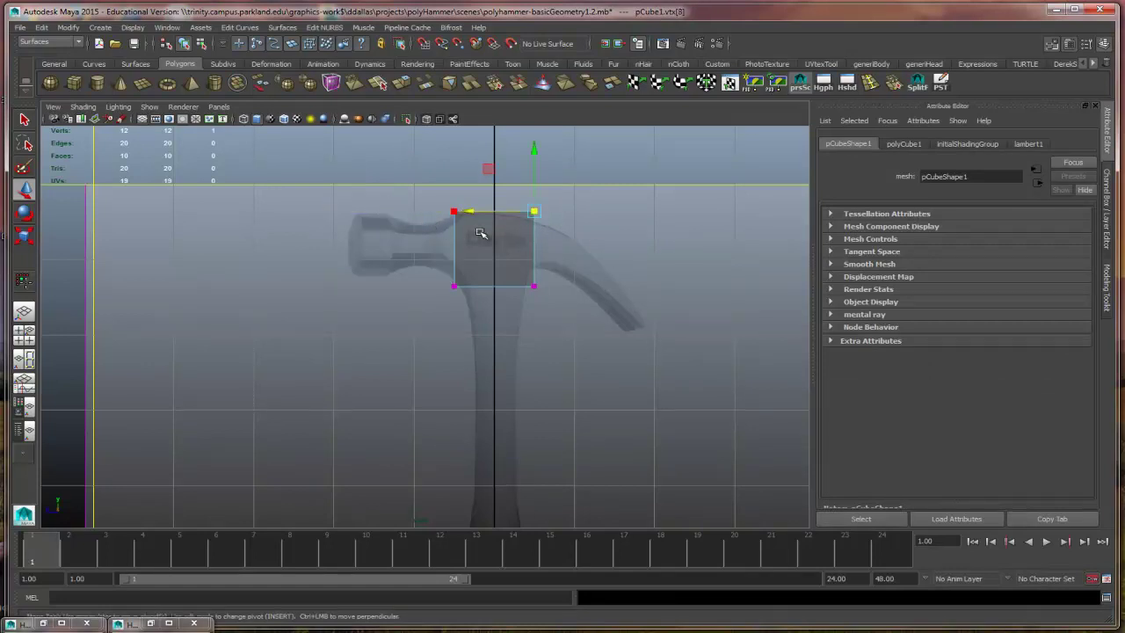
Step: Try to move a single upper claw-side vertex of the cube toward the hammer face, and undo the move
left_click_drag(472, 213, 433, 212)
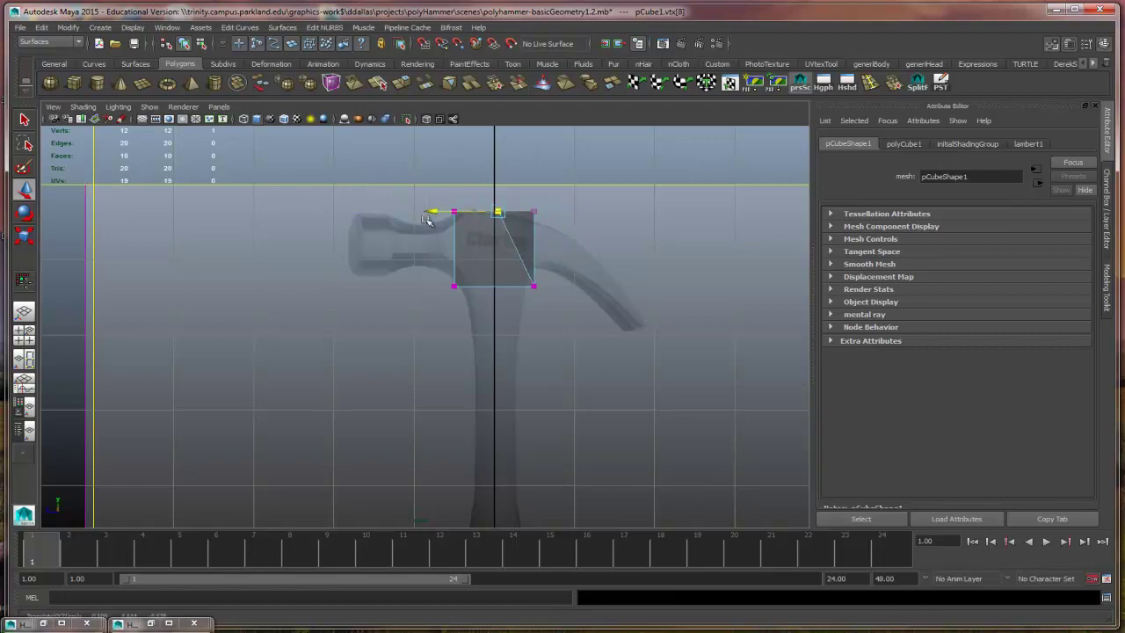
key("space")
key("space")
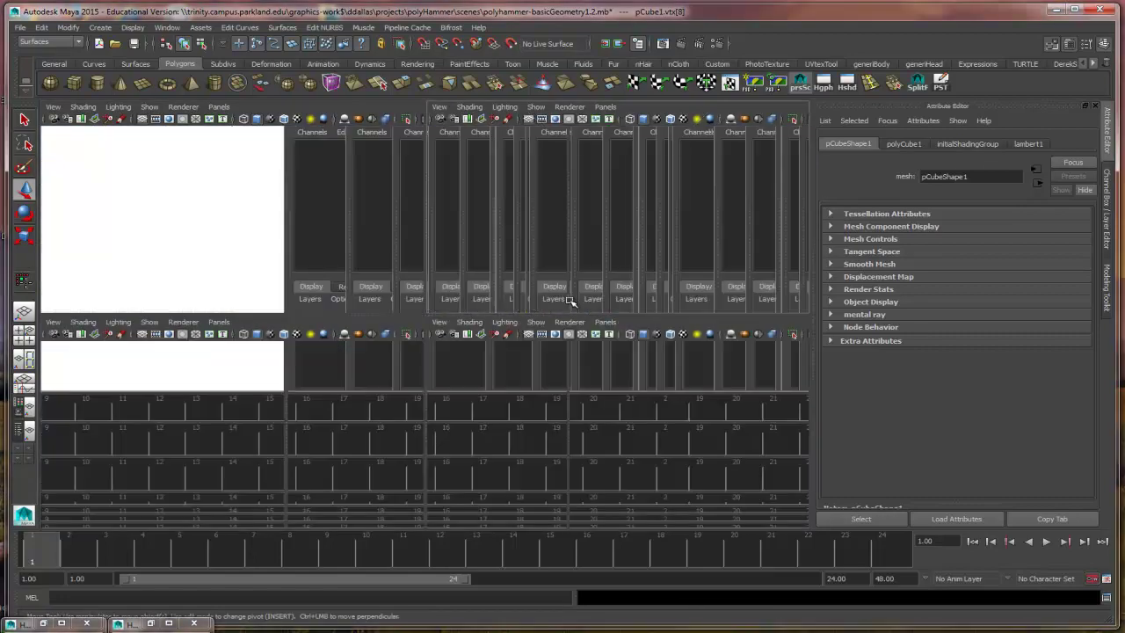
key("ctrl+z")
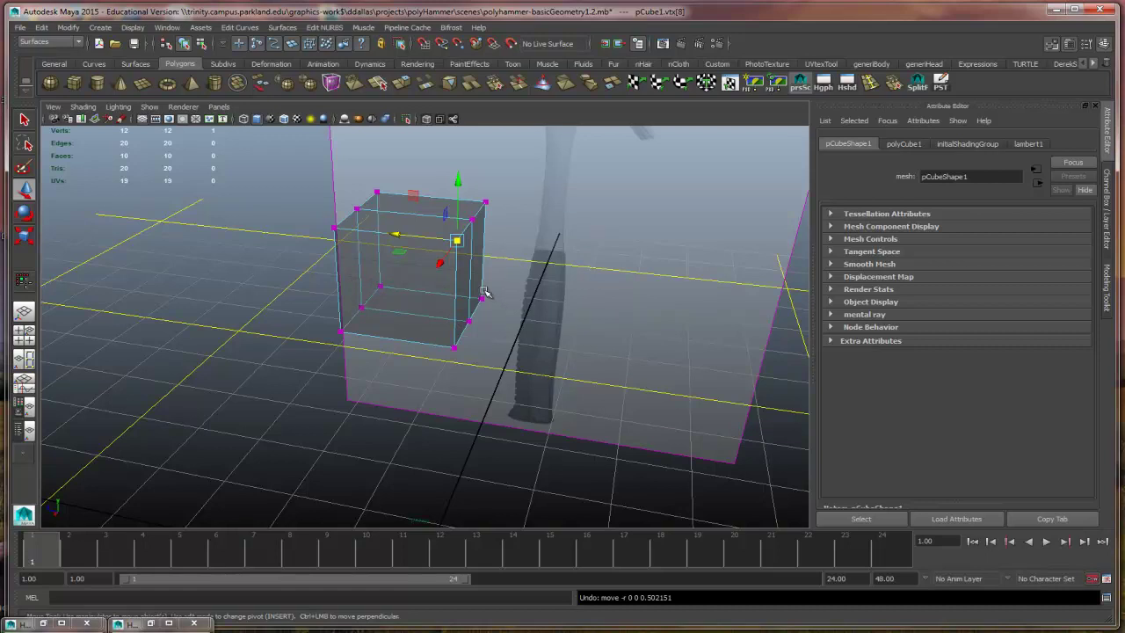
Step: Lower the overlapping vertices at the cube's upper claw-side corner to follow the sloping top of the hammer head in the side view
key("space")
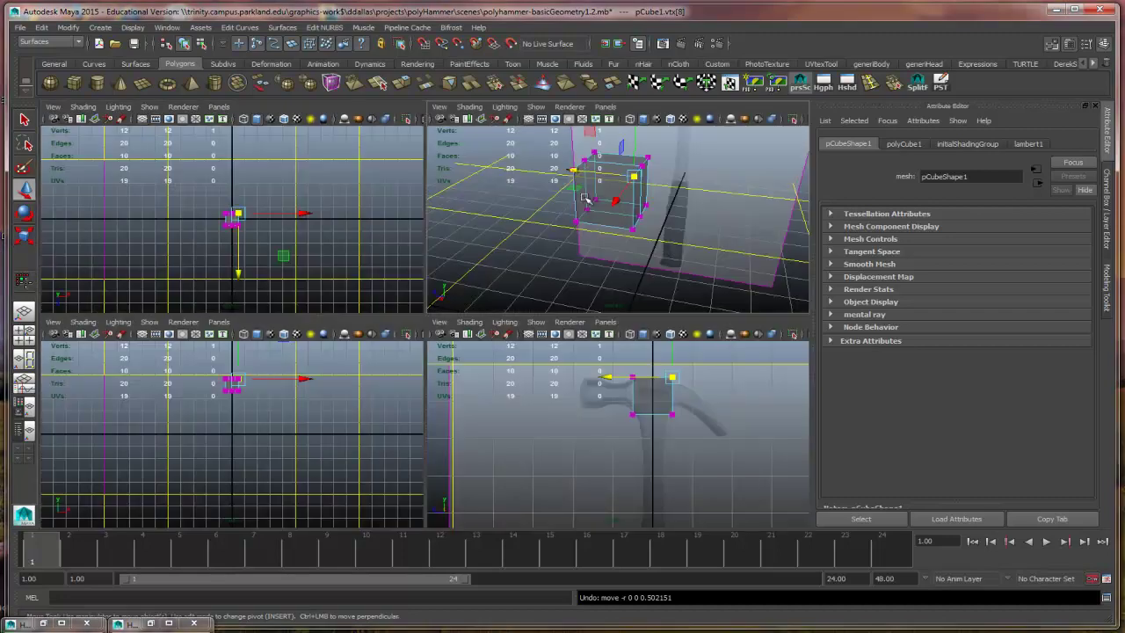
key("space")
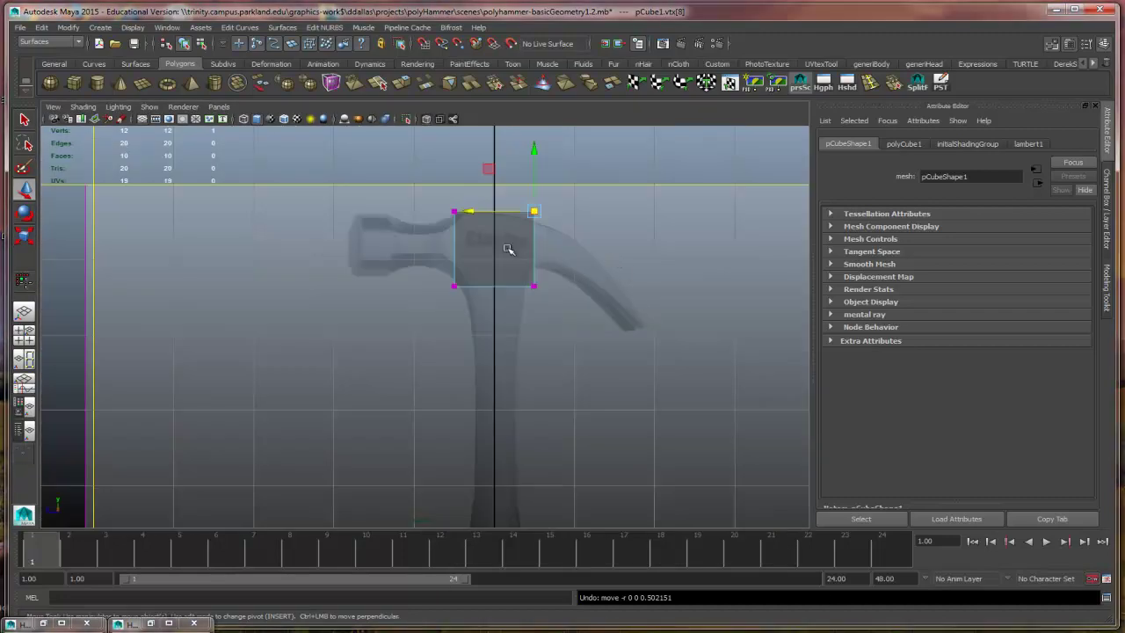
left_click_drag(431, 182, 479, 234)
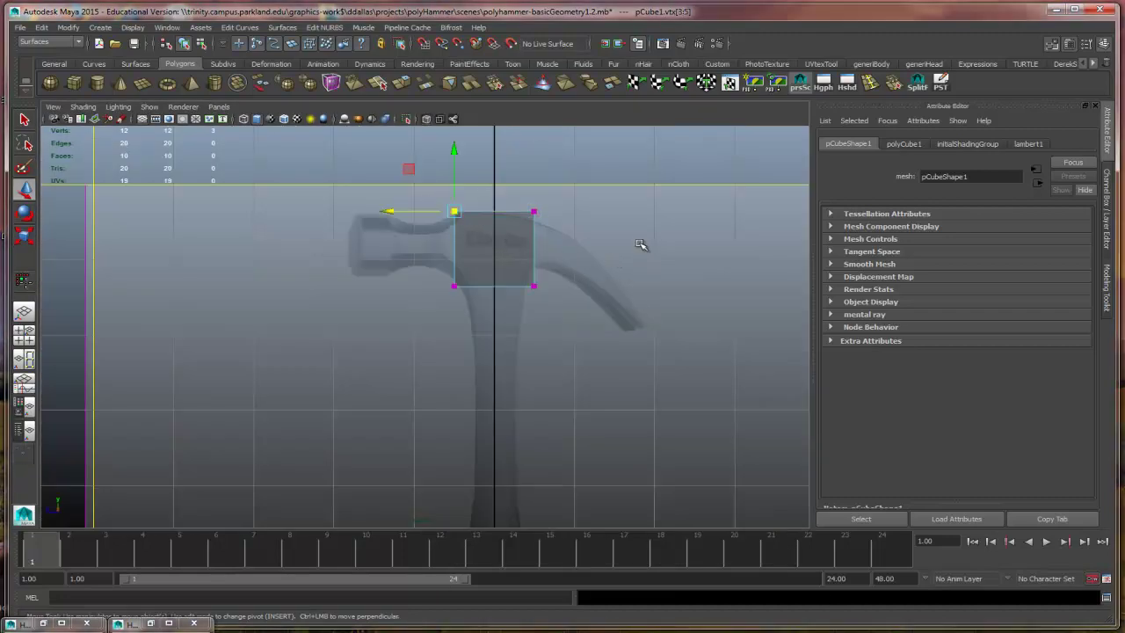
mouse_move(455, 151)
left_mouse_down()
mouse_move(457, 170)
mouse_move(454, 150)
left_mouse_up()
left_click_drag(666, 194, 510, 220)
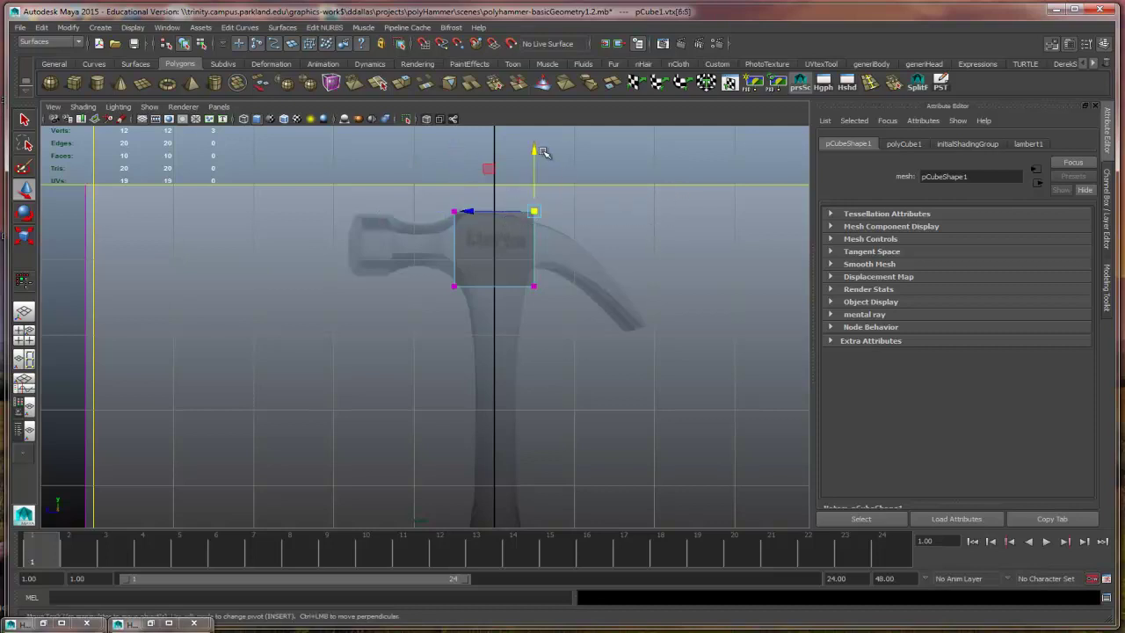
left_click_drag(536, 152, 535, 160)
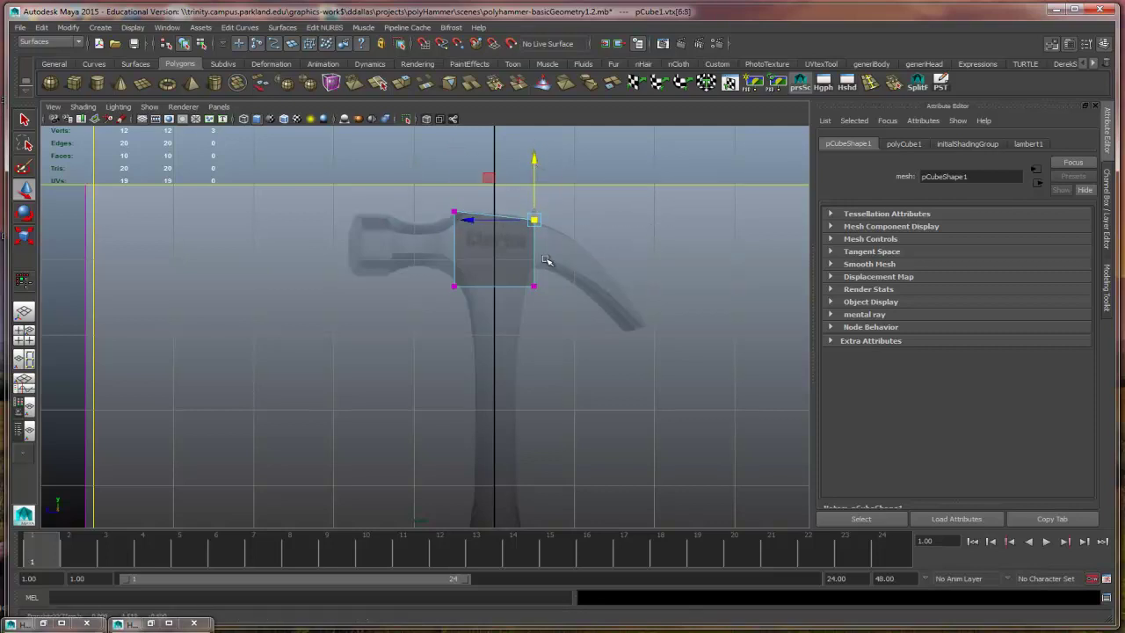
Step: Raise all of the cube's bottom vertices to the underside of the reference hammer head, and clear the selection
left_click_drag(431, 272, 547, 319)
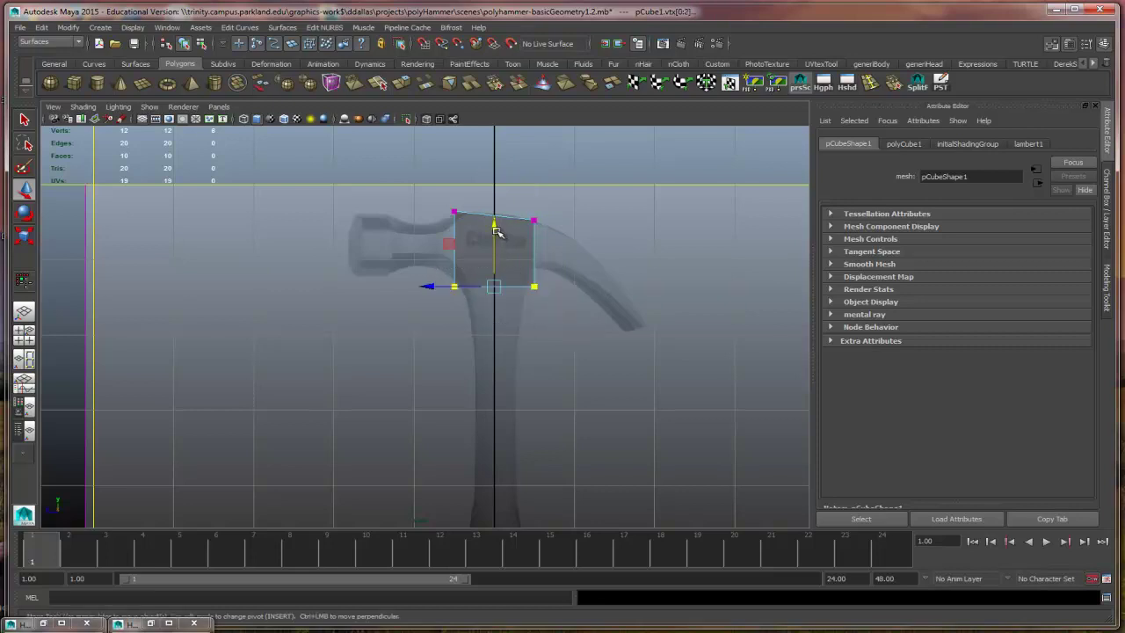
left_click_drag(497, 232, 495, 211)
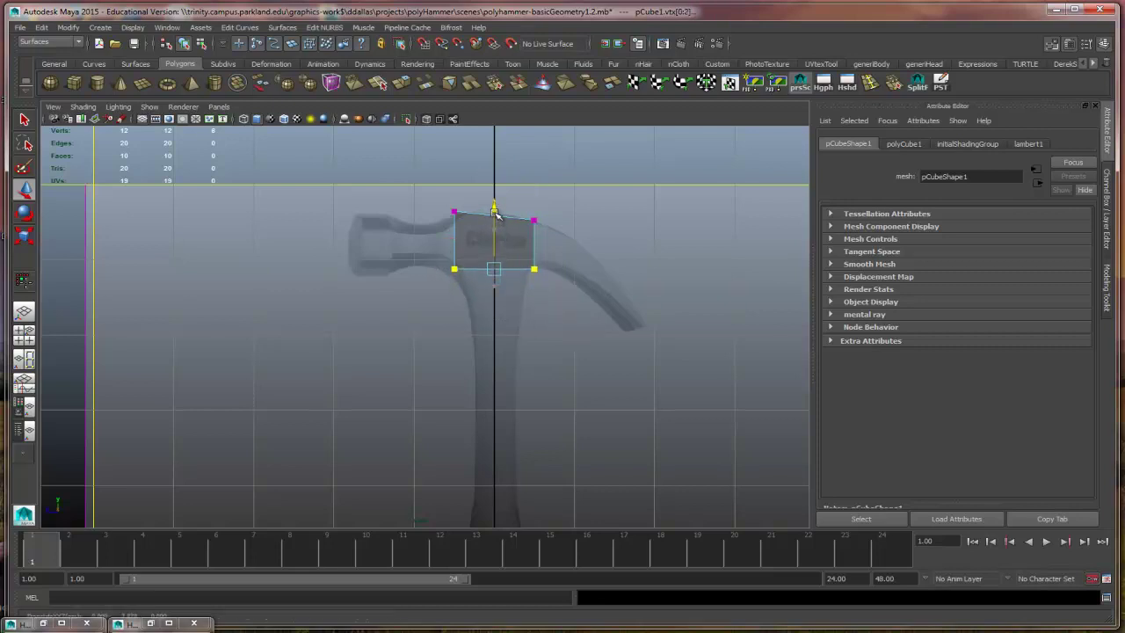
left_click(473, 278)
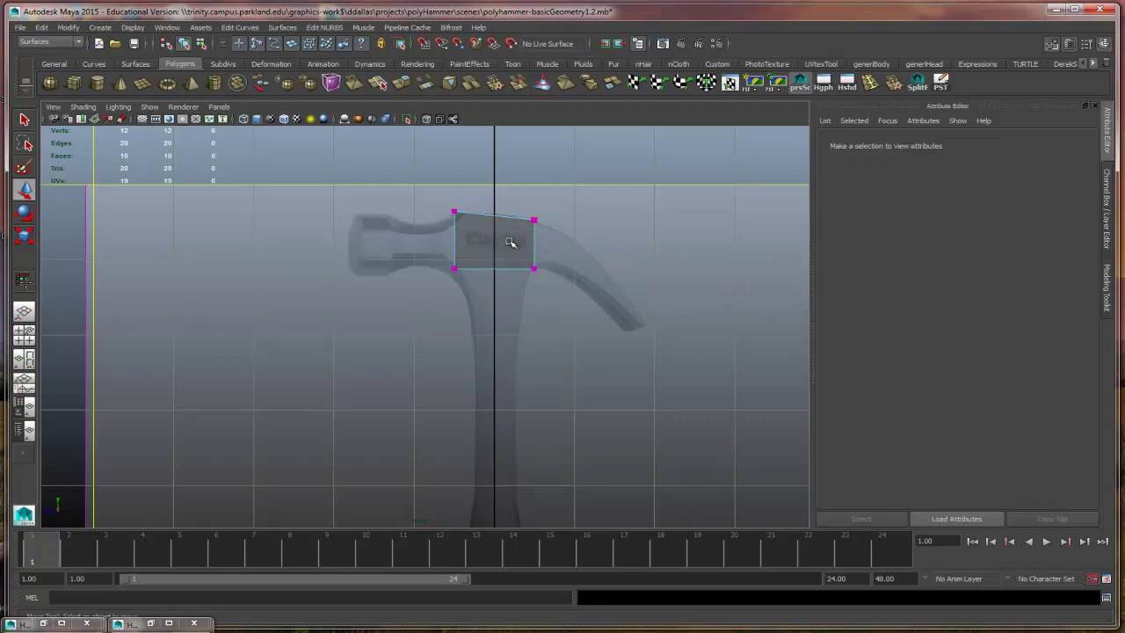
Step: Switch the cube to face editing in the perspective view and select both faces on its hammer-face end
key("space")
key("space")
left_click_drag(653, 241, 575, 344, "alt")
key("space")
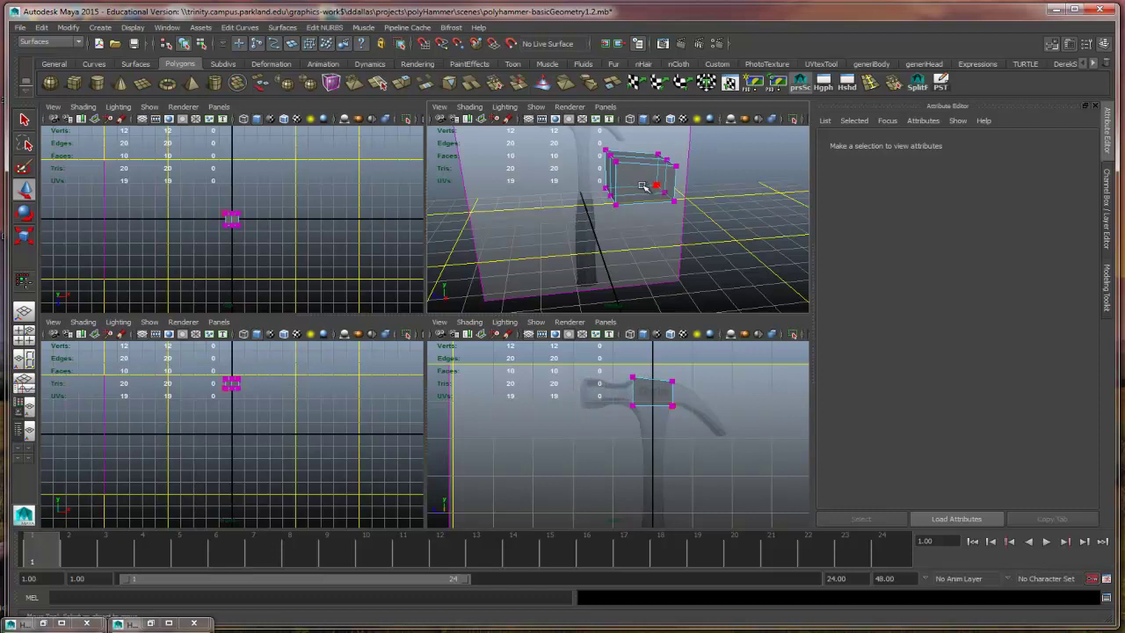
right_click_drag(632, 178, 630, 208)
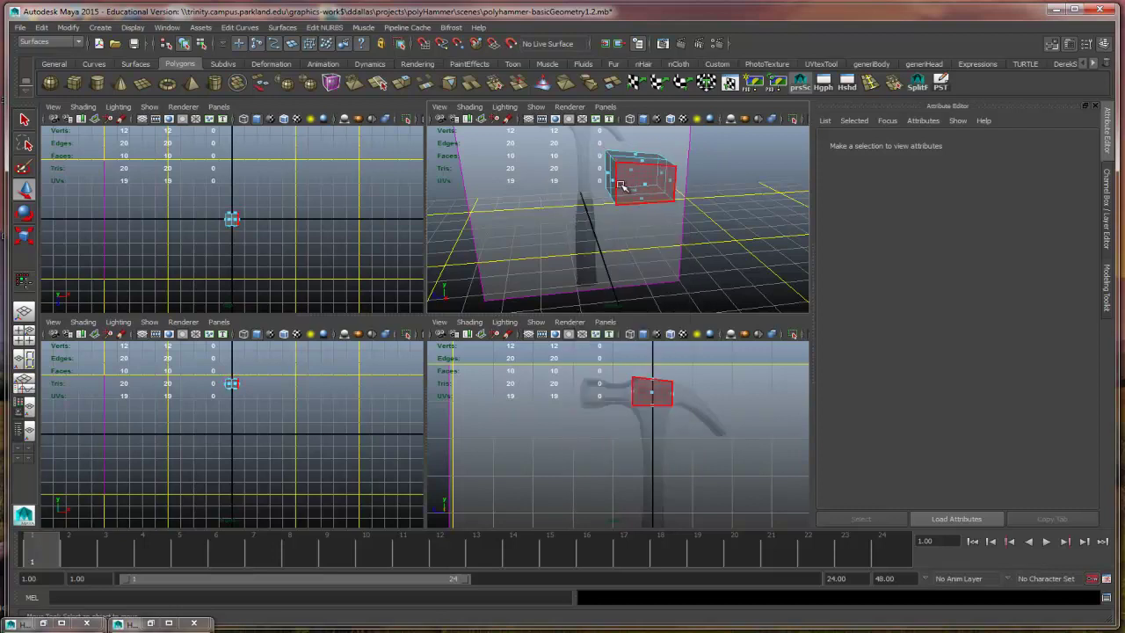
left_click_drag(606, 242, 676, 251, "alt")
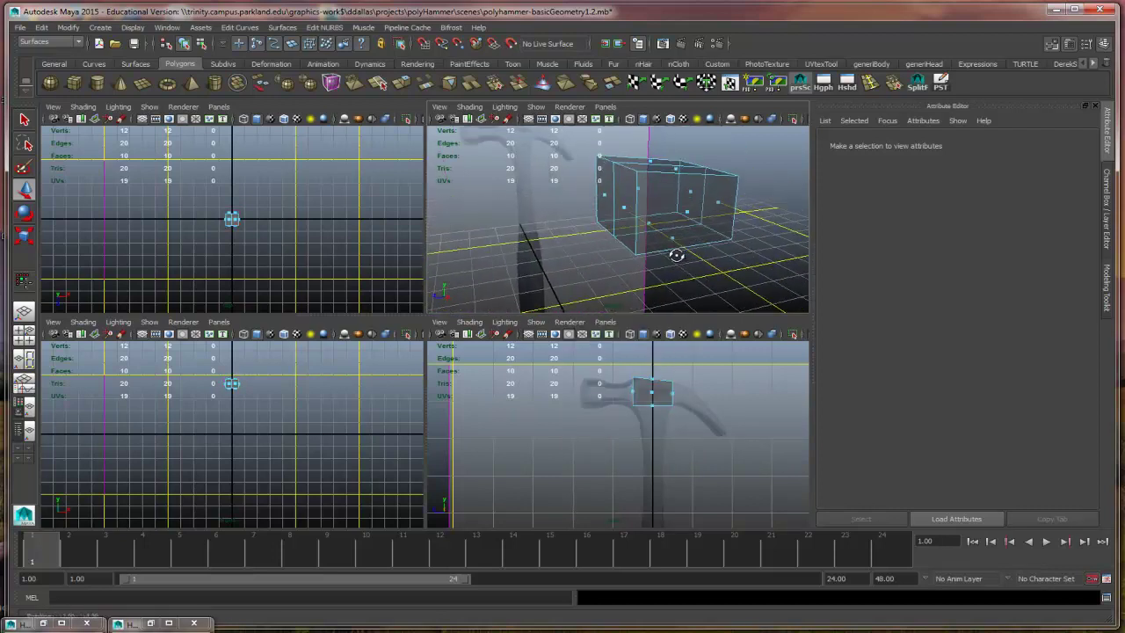
left_click(618, 212)
left_click(655, 243, "shift")
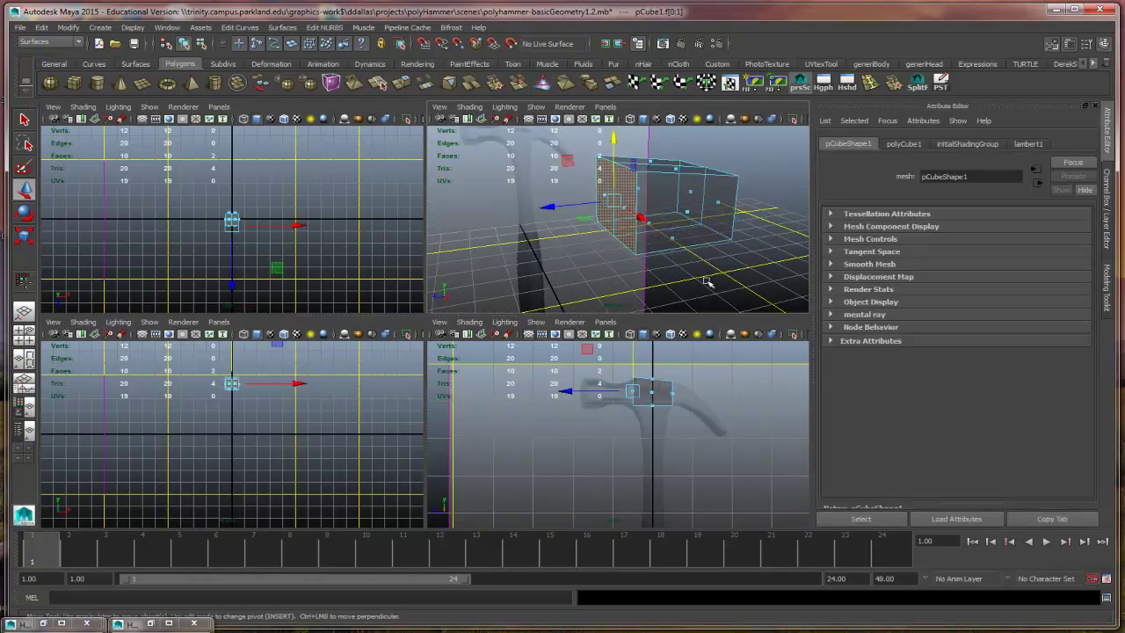
Step: Clear the face selection and use the Select tool to reselect the two end faces pointing toward the hammer face
left_click_drag(710, 279, 641, 400, "alt")
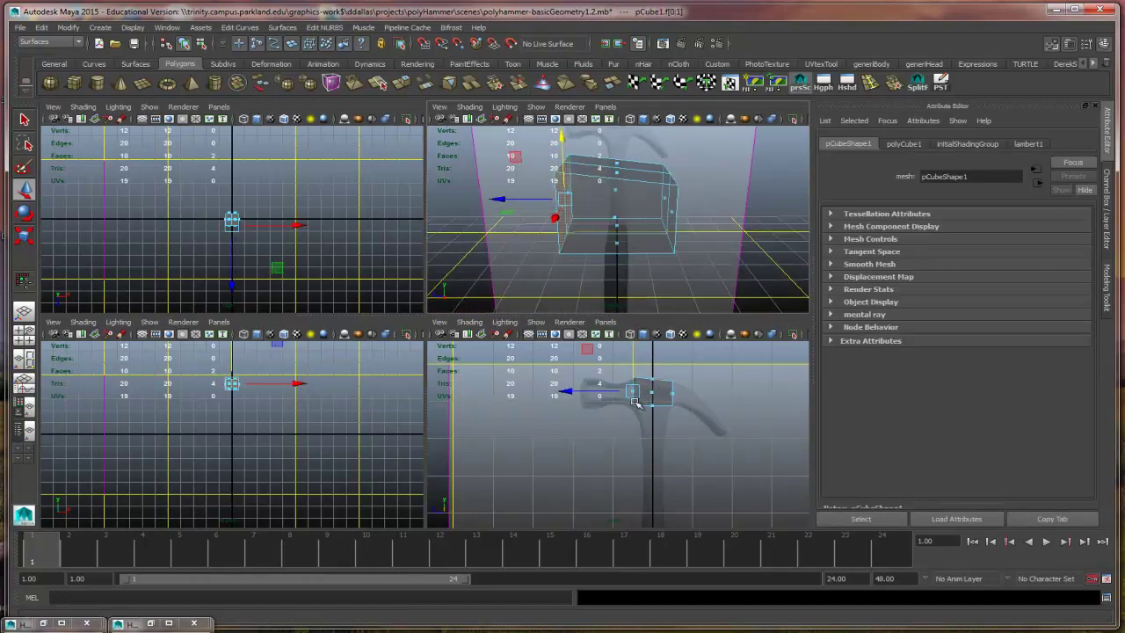
scroll(651, 395, "up", 2)
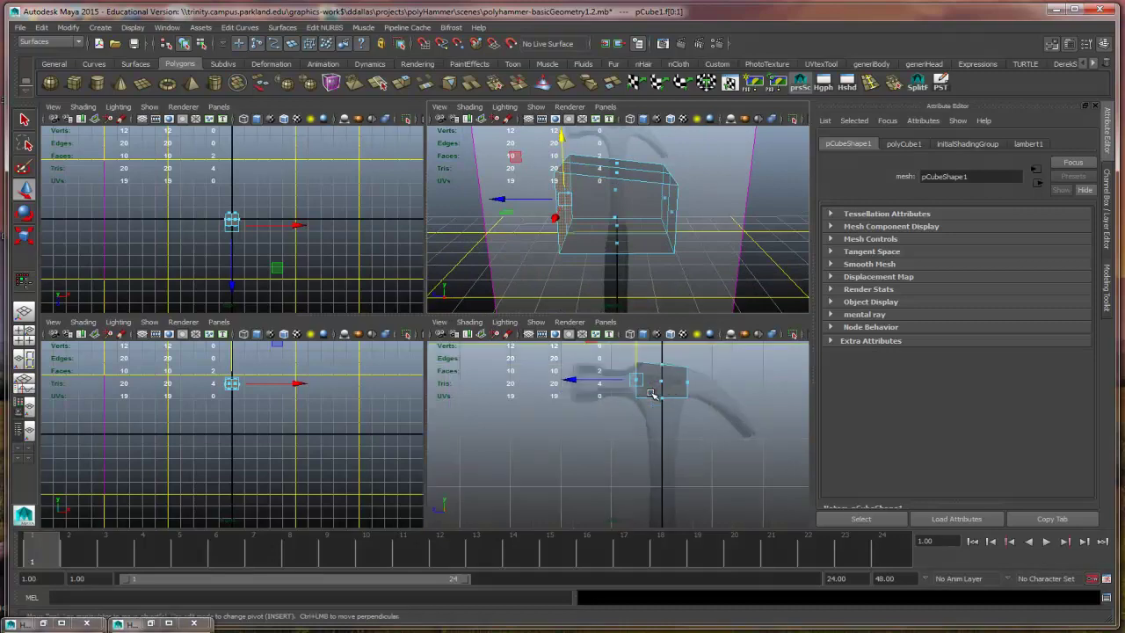
scroll(651, 395, "up", 1)
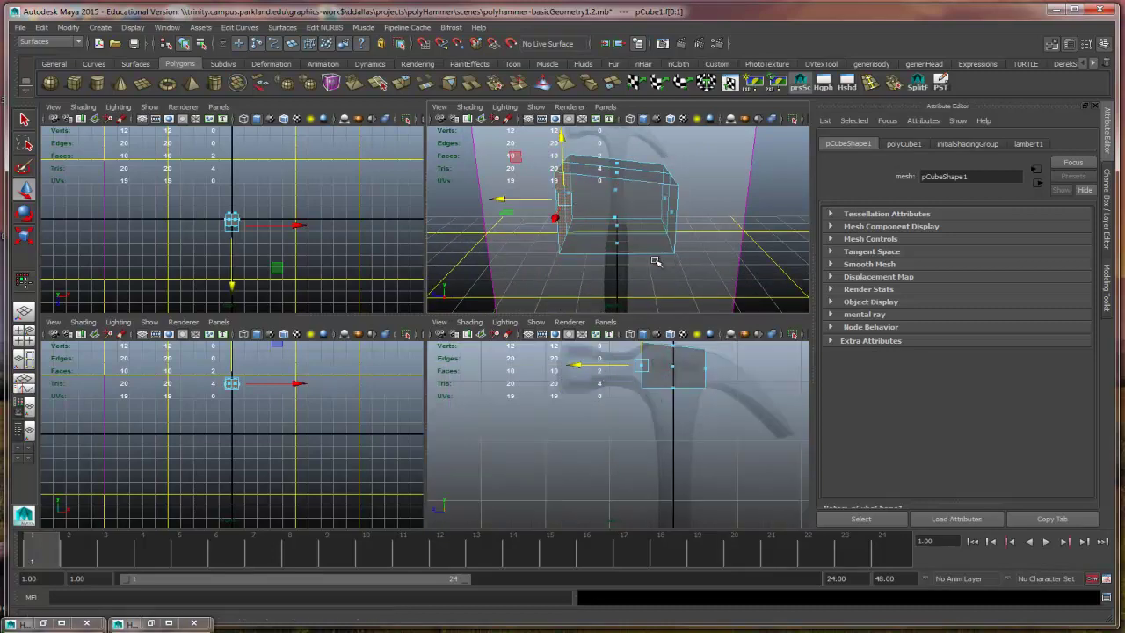
left_click_drag(654, 261, 683, 252, "alt")
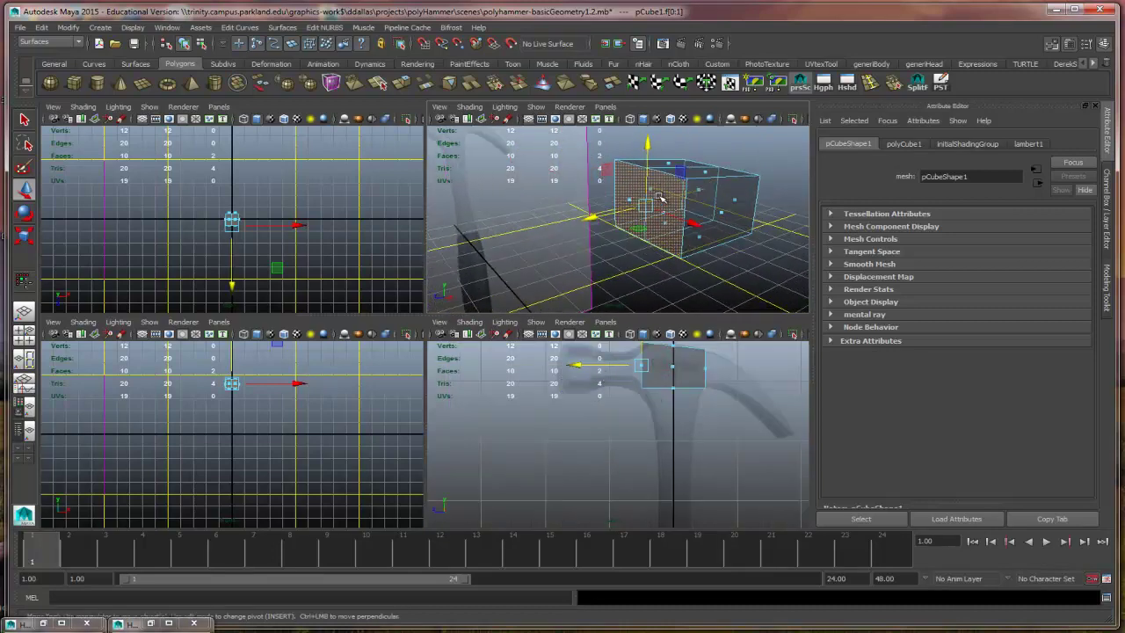
left_click_drag(659, 198, 628, 214, "alt")
left_click(629, 213)
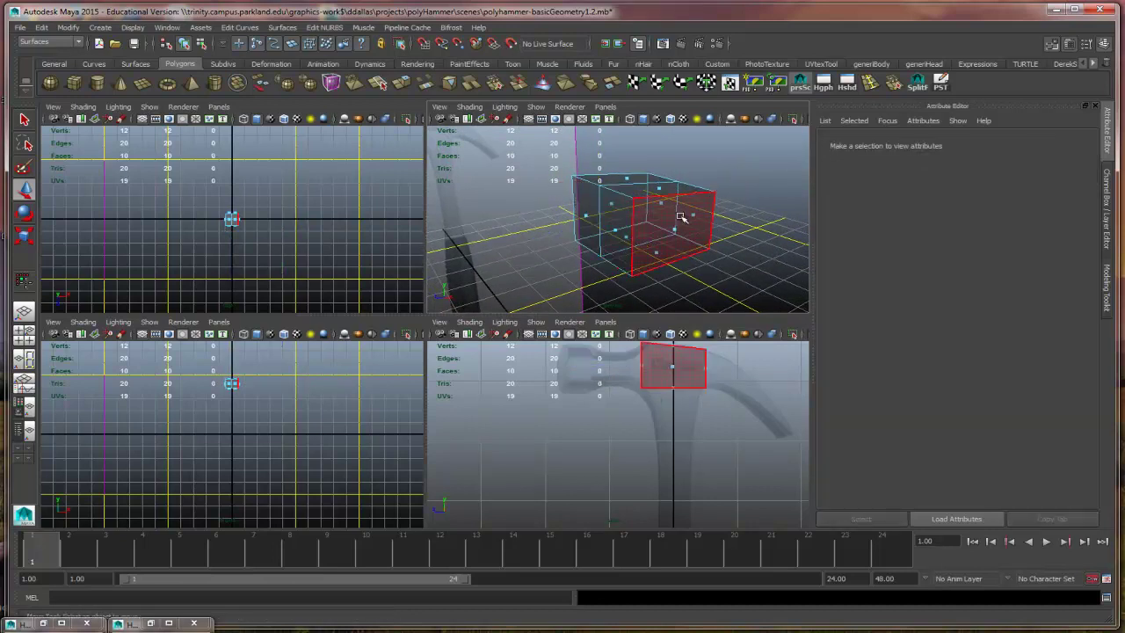
left_click(590, 224)
left_click(590, 225)
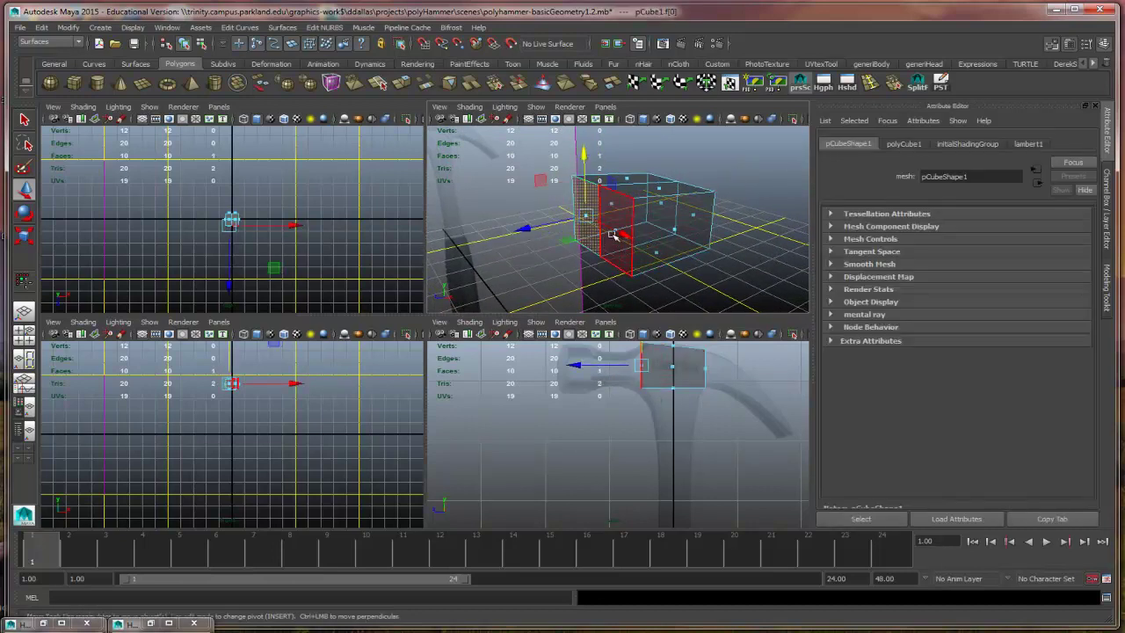
key("q")
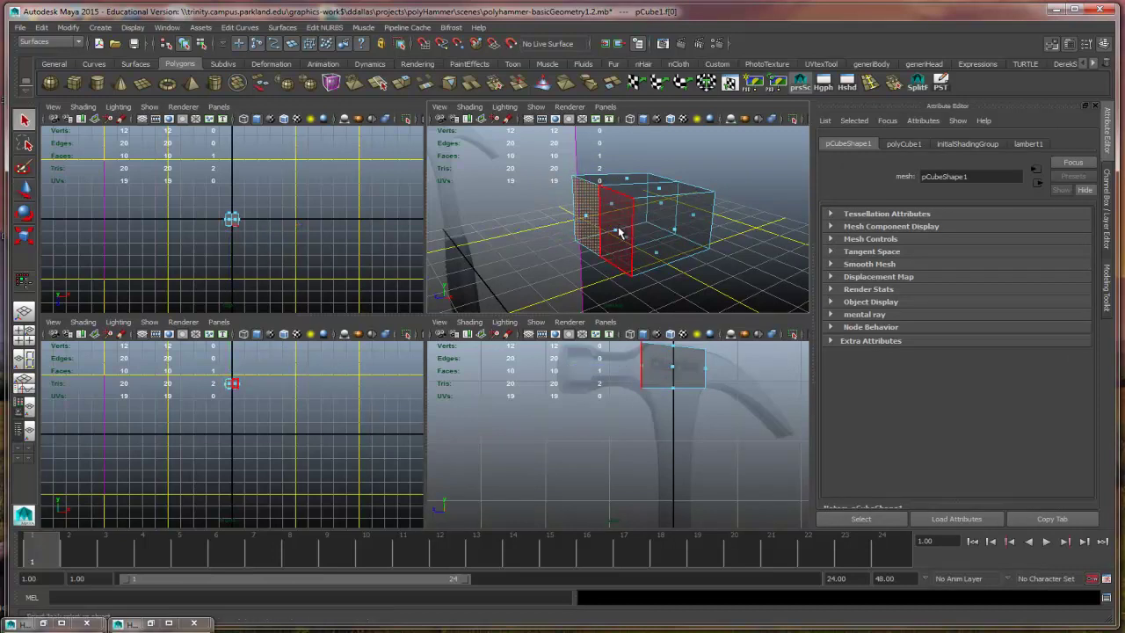
left_click(620, 227, "shift")
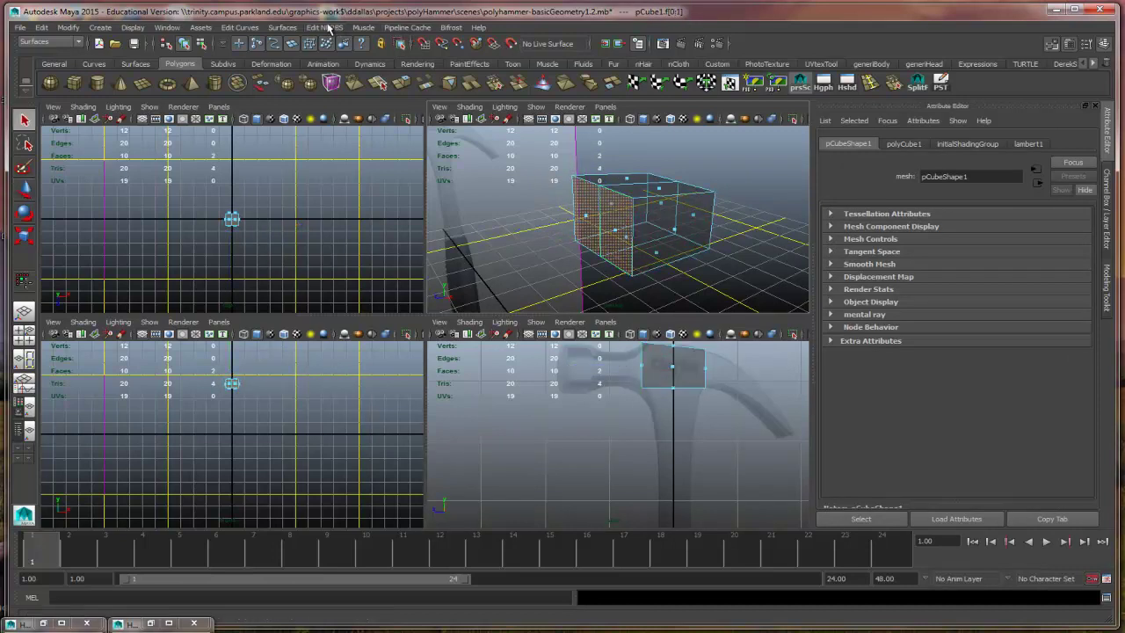
Step: Switch to the Polygons menu set and reset the Extrude Face options to their defaults without extruding
left_click(53, 41)
left_click(57, 63)
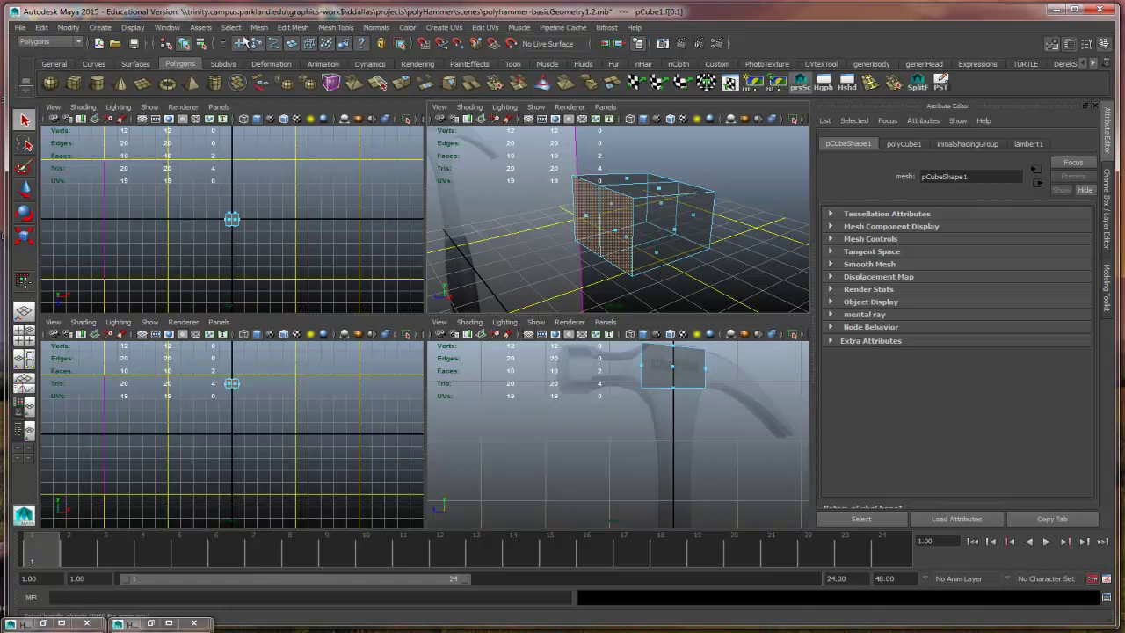
left_click(293, 28)
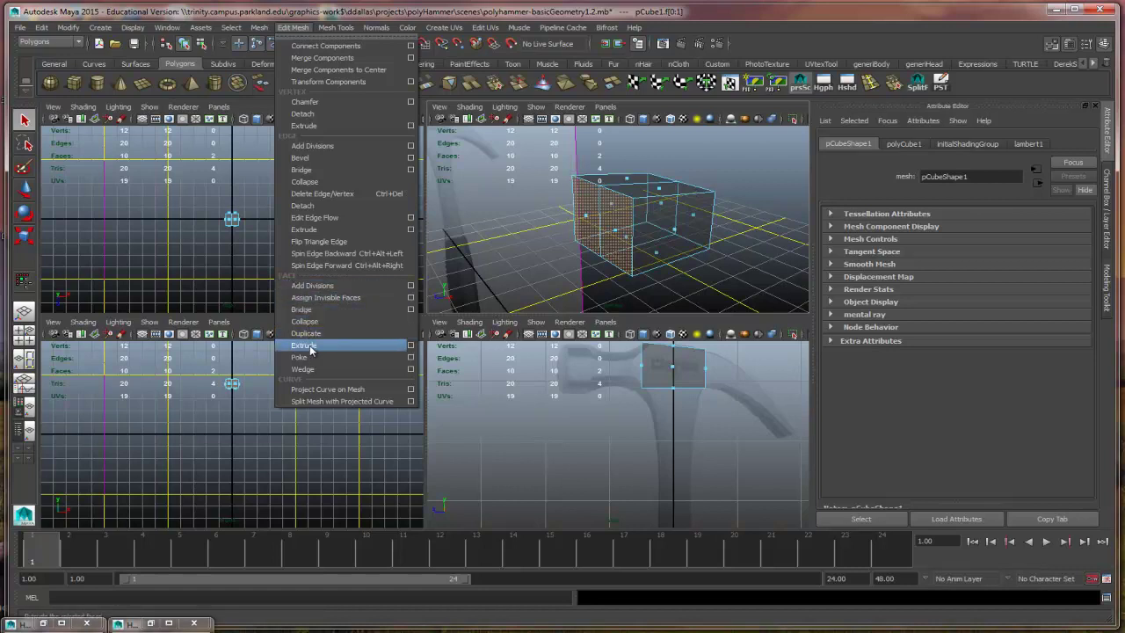
left_click(411, 346)
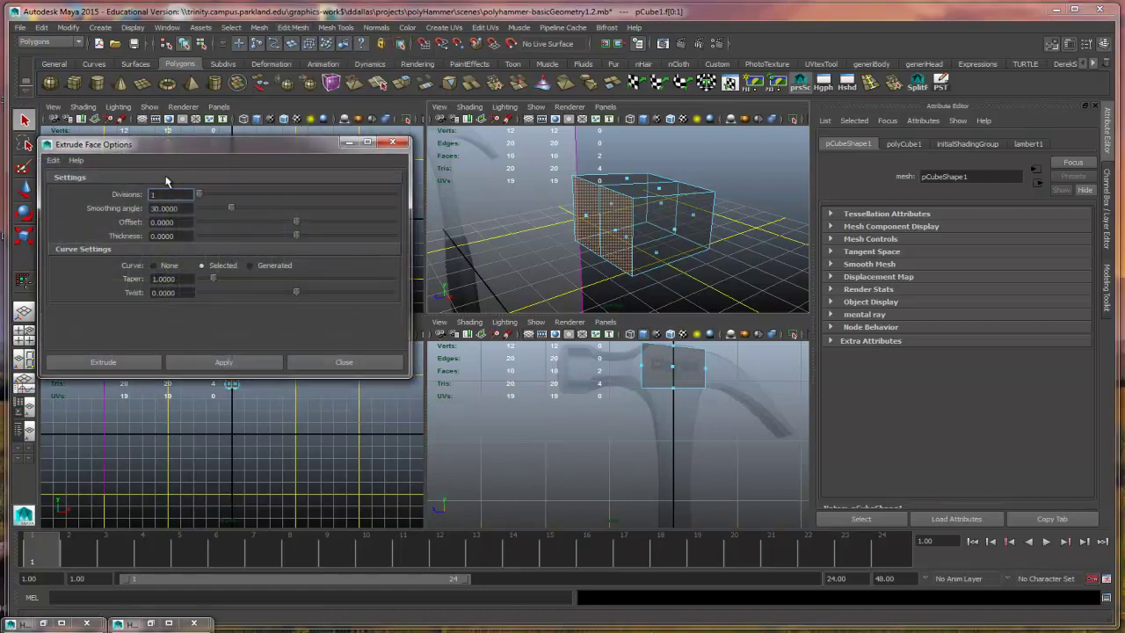
left_click(55, 161)
left_click(68, 186)
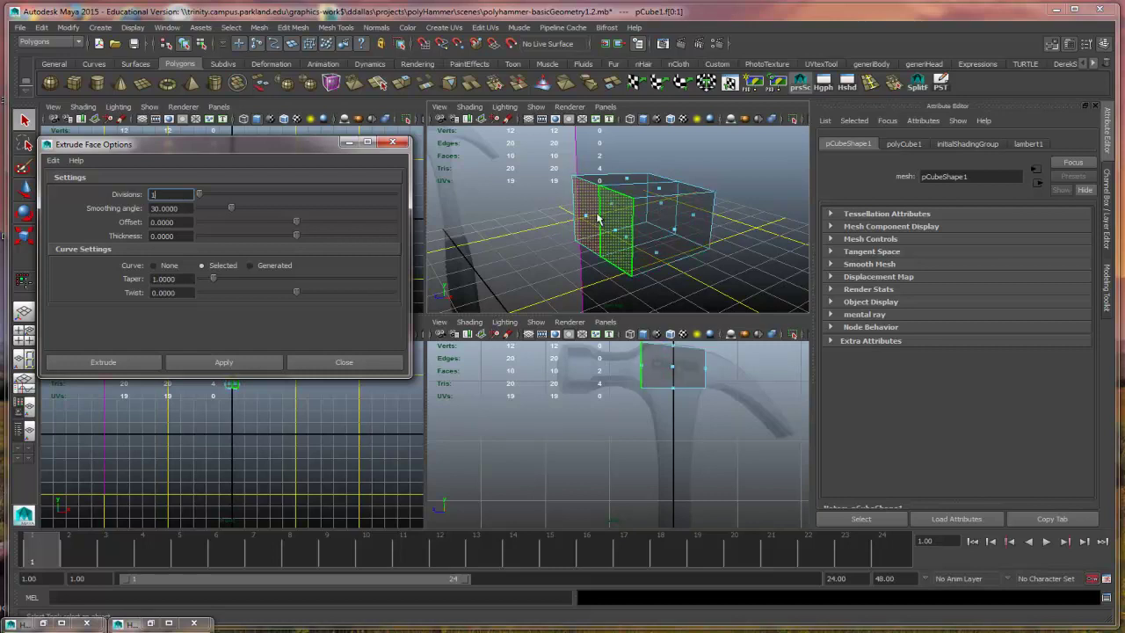
left_click(690, 376)
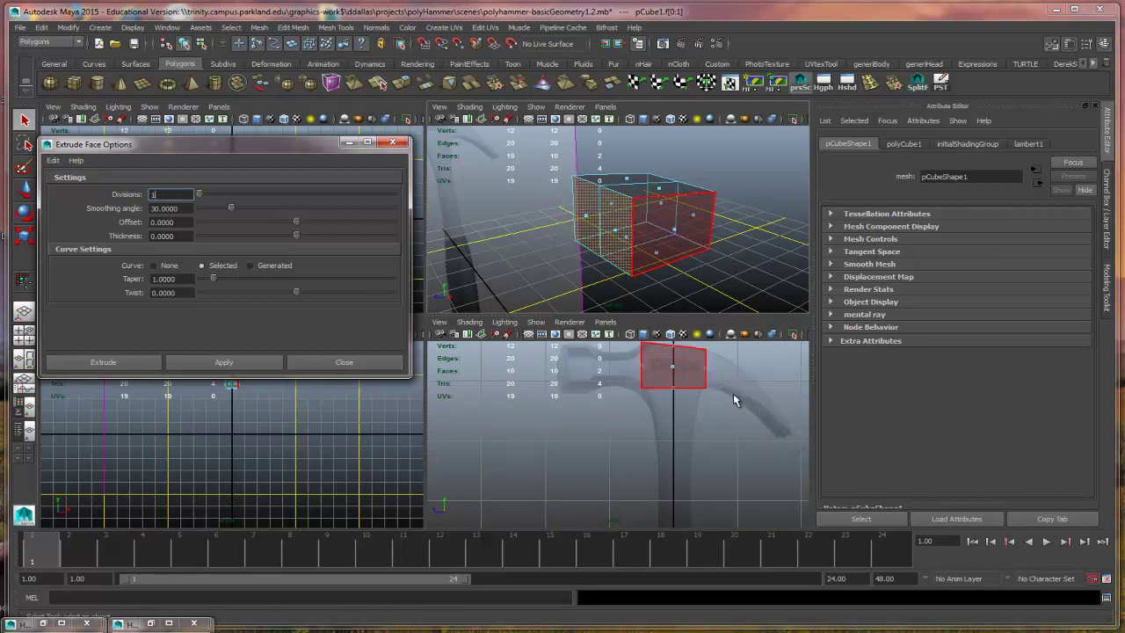
left_click(786, 446)
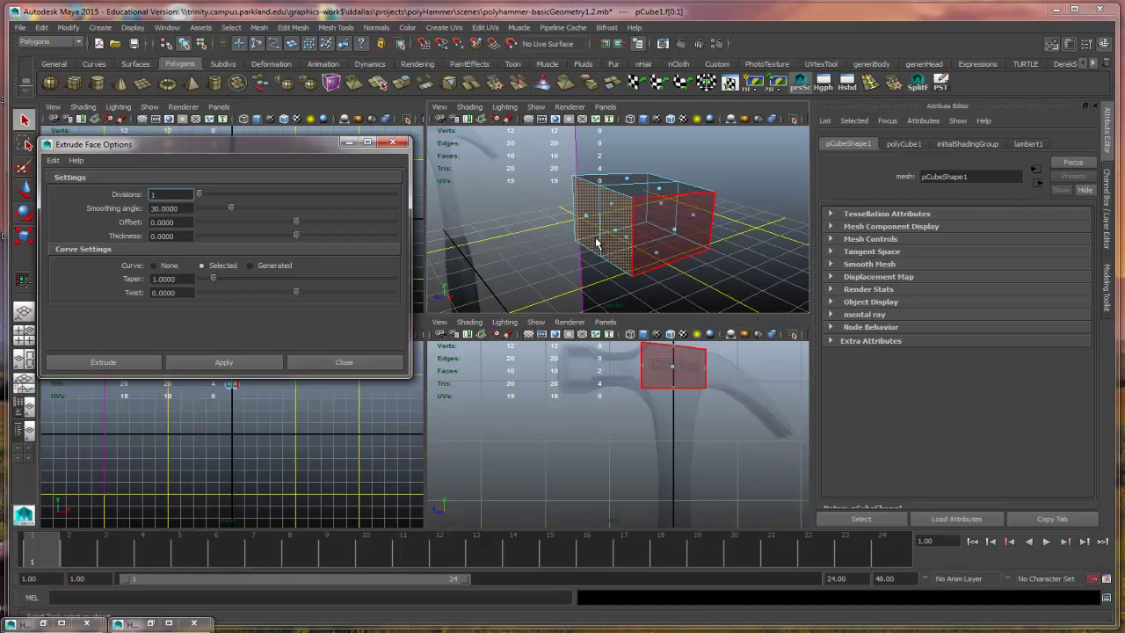
left_click(334, 363)
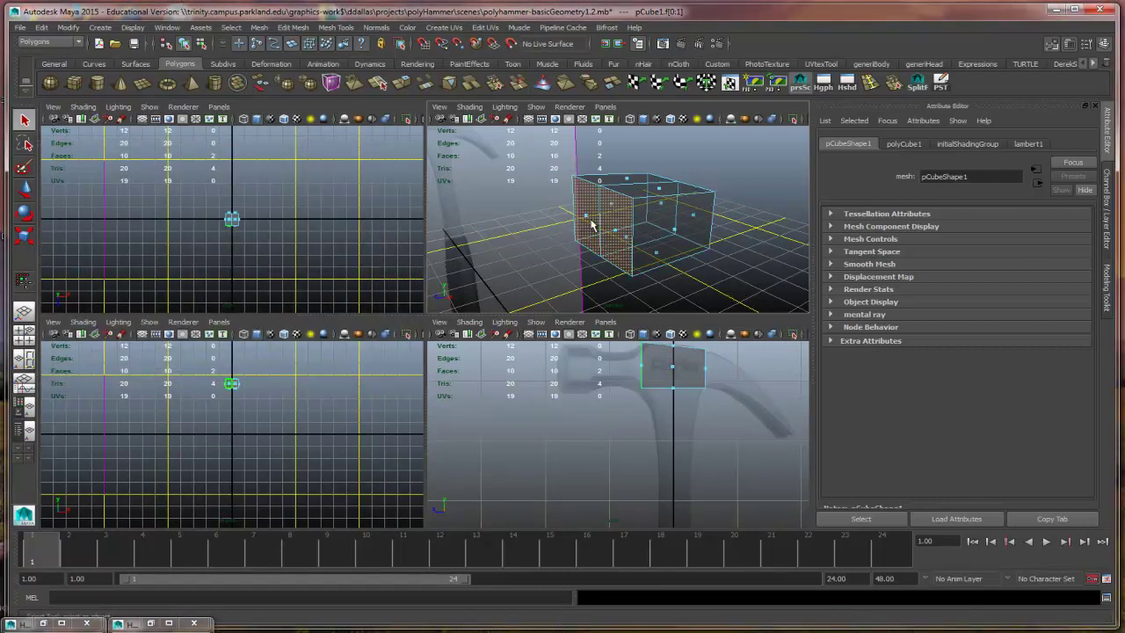
Step: Undo adding the second end face to the cube's face selection
left_click(293, 28)
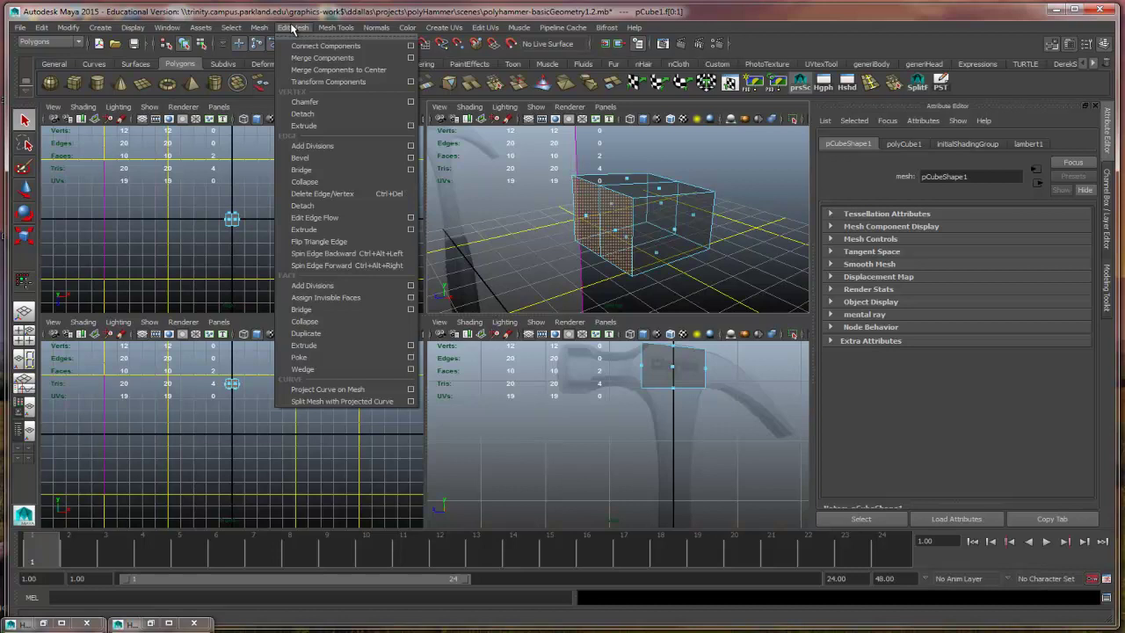
left_click(293, 27)
key("ctrl+z")
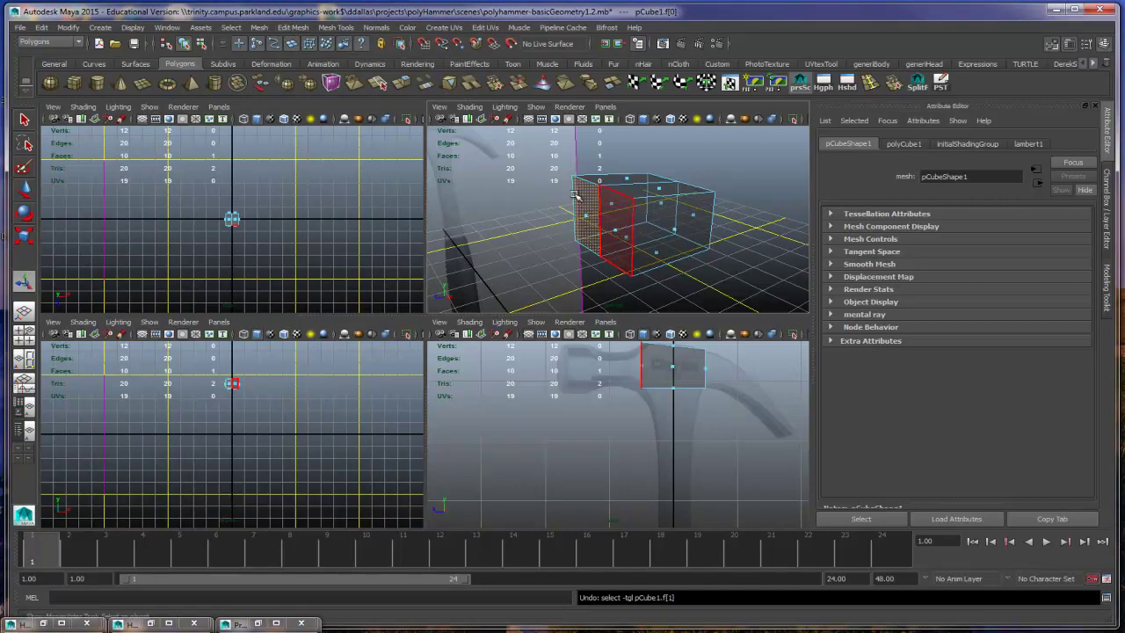
left_click(294, 28)
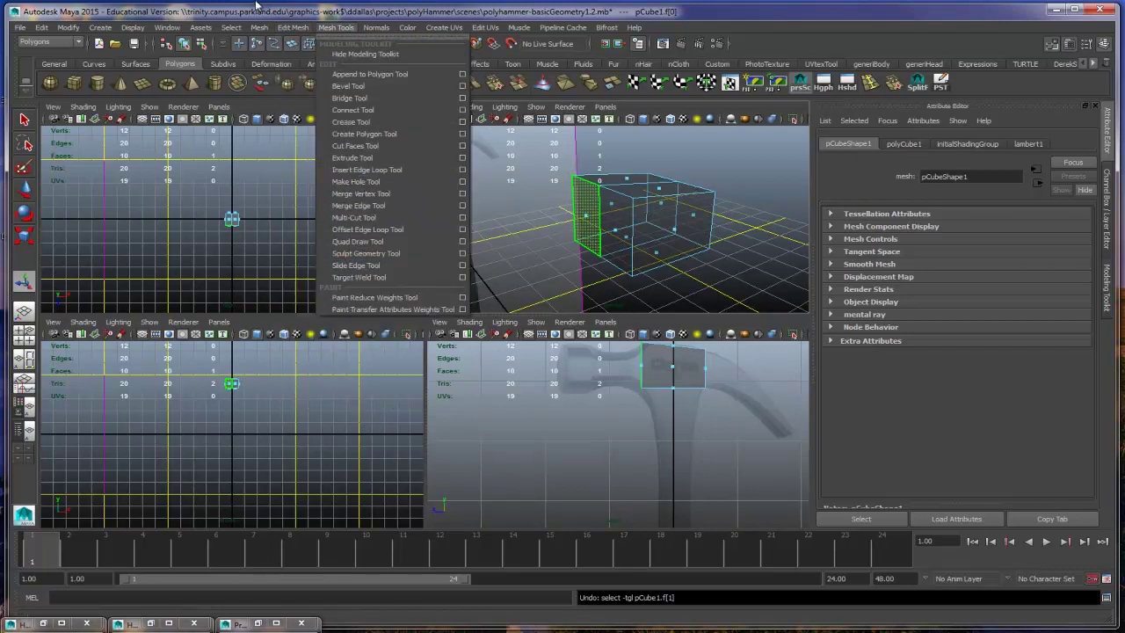
left_click(167, 28)
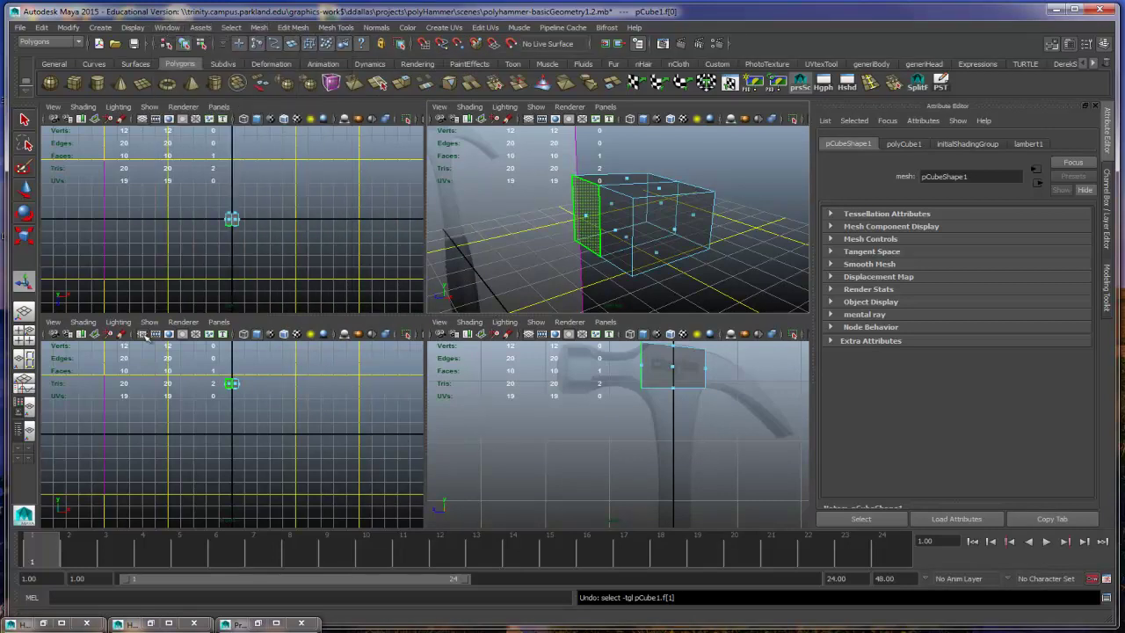
left_click(167, 27)
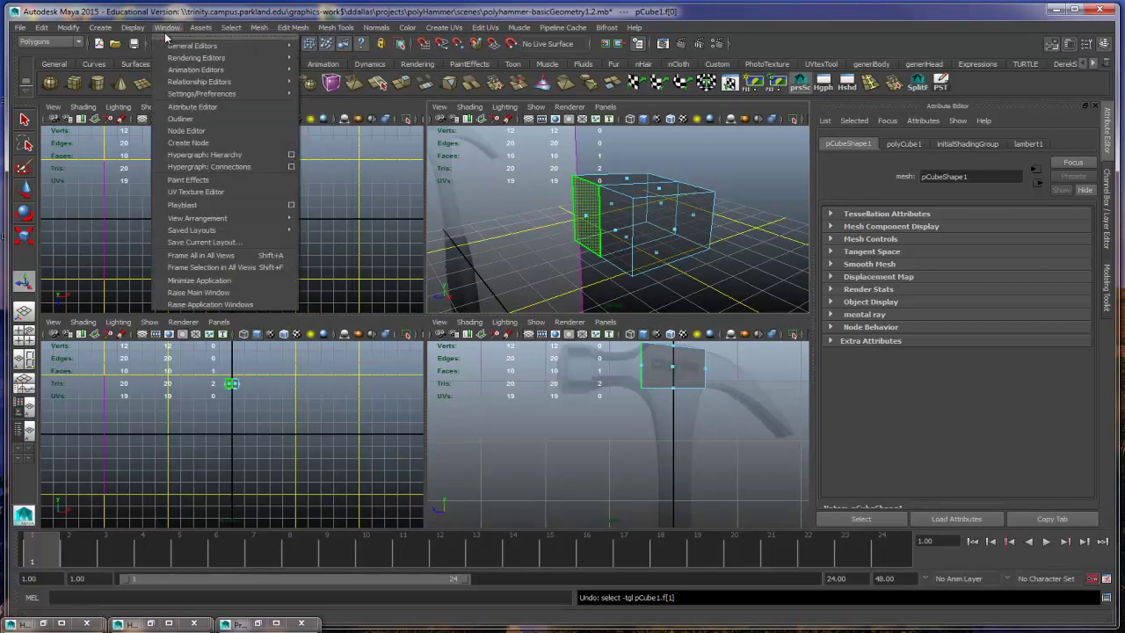
Step: Check the Keep faces together setting in the Modeling preferences and close the Preferences window
mouse_move(282, 93)
left_click(331, 102)
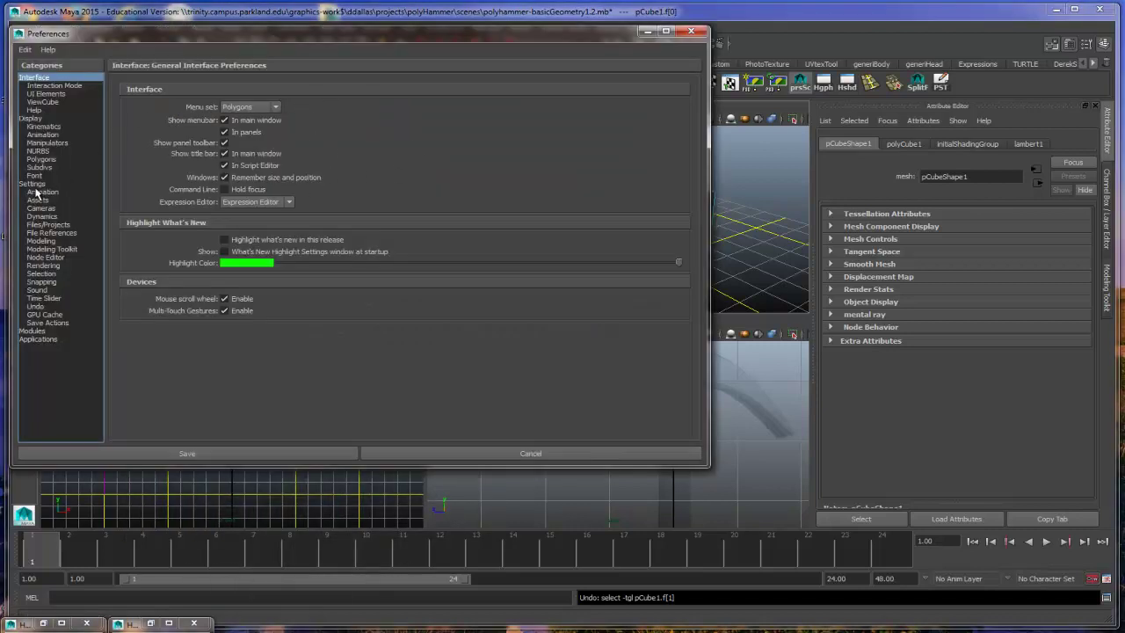
left_click(40, 241)
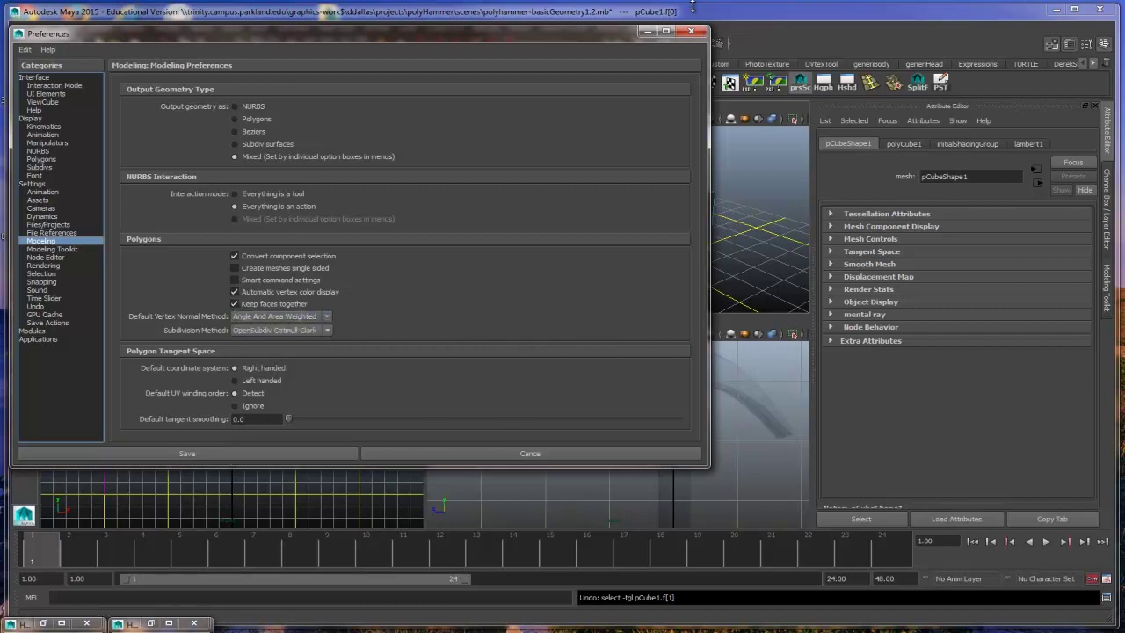
left_click(692, 32)
Step: Clear the face selection and show the Modeling Toolkit
left_click(668, 151)
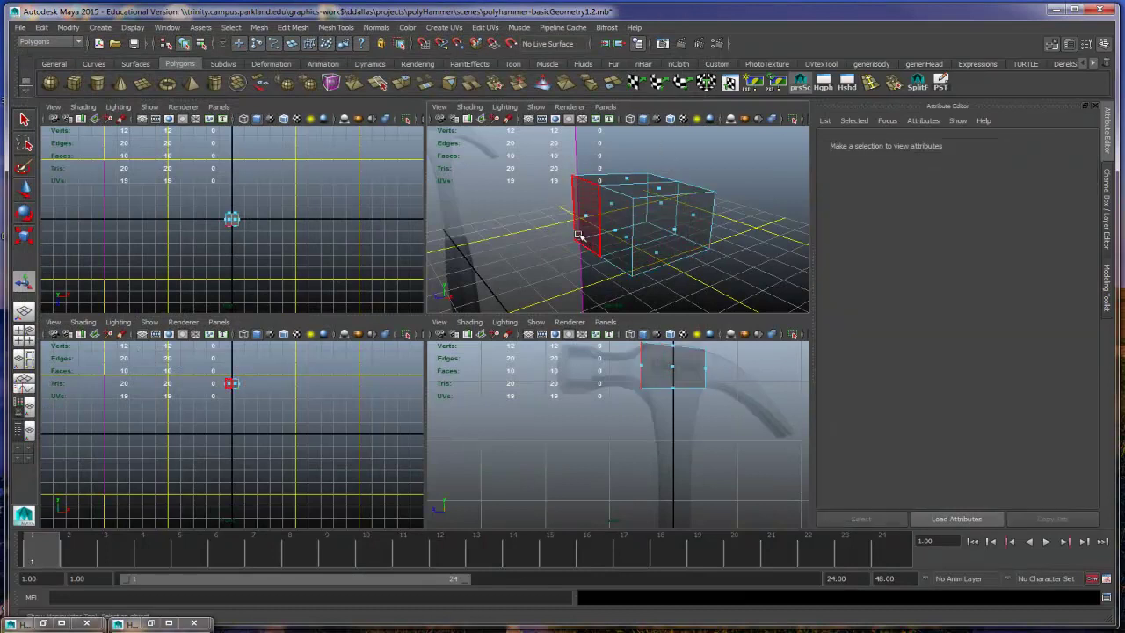
left_click(1053, 46)
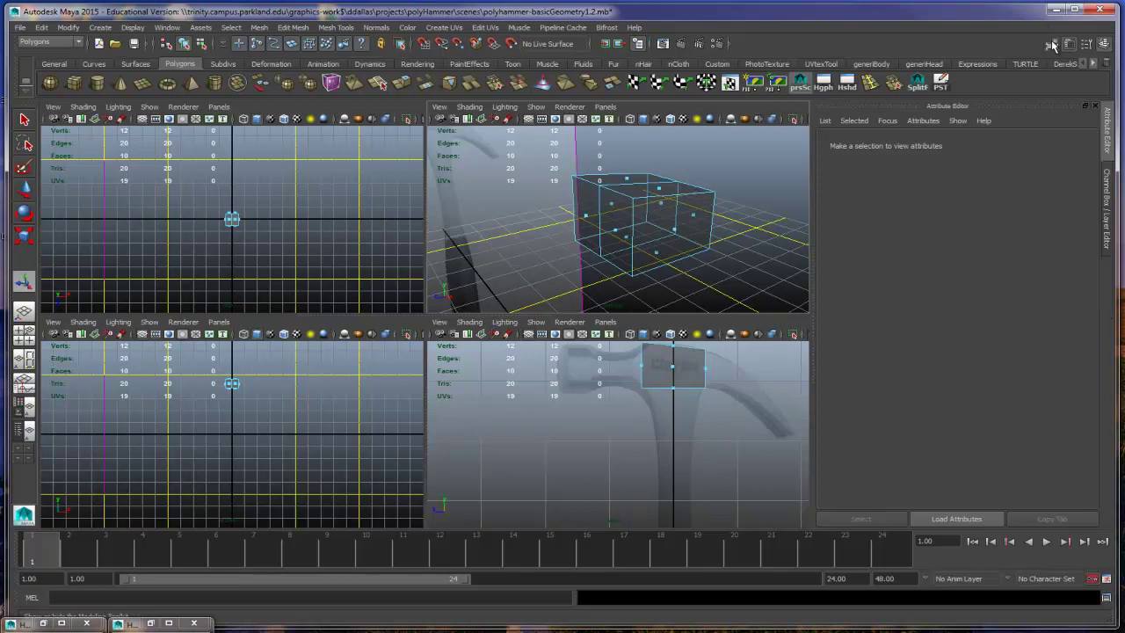
left_click(1108, 197)
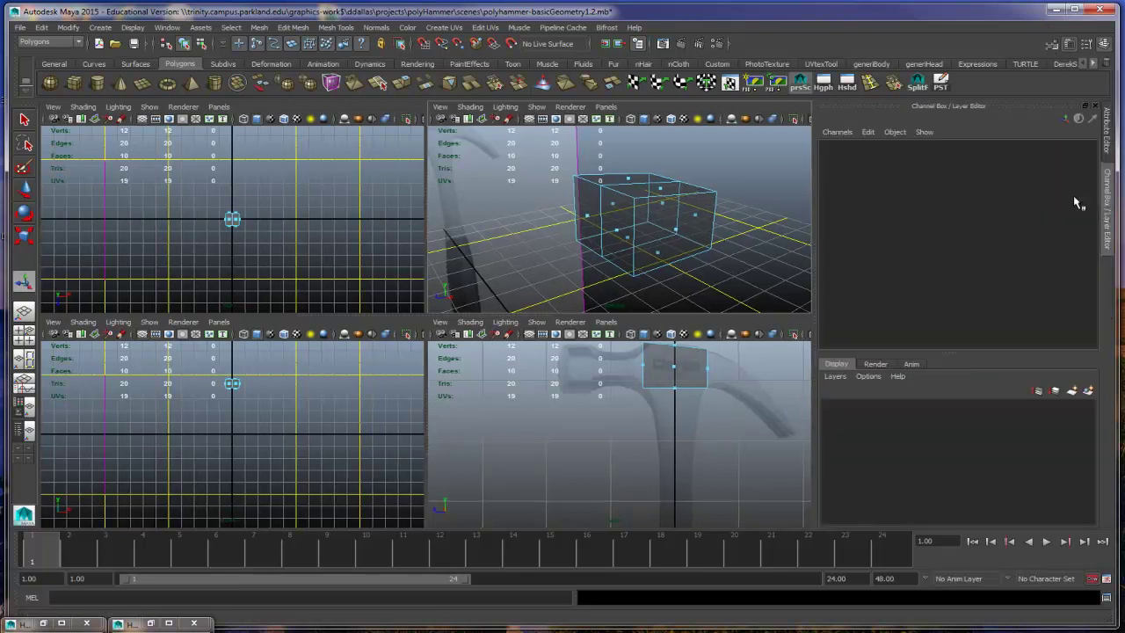
left_click(1053, 46)
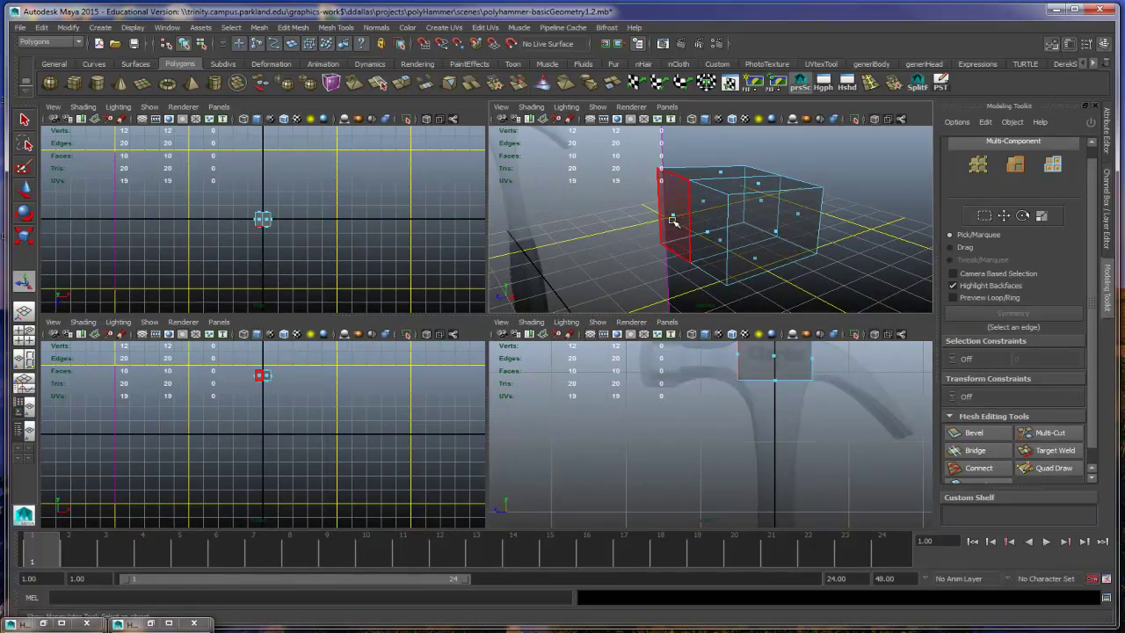
Step: Activate the Modeling Toolkit's face selection mode and select both end faces of the cube pointing toward the hammer face
left_click(1017, 167)
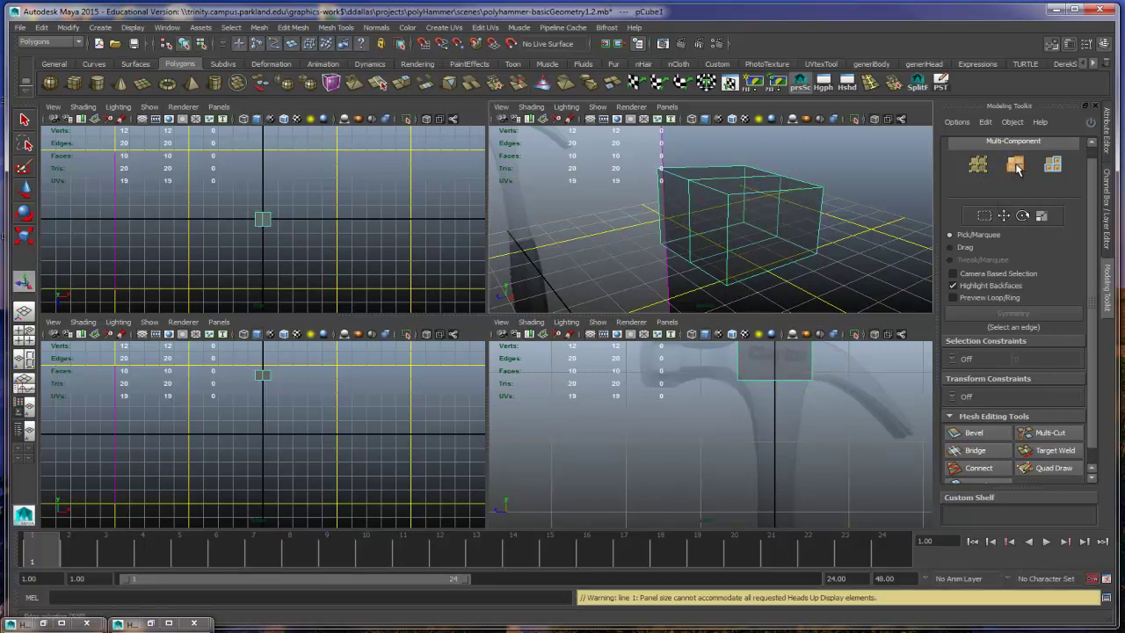
left_click(1017, 167)
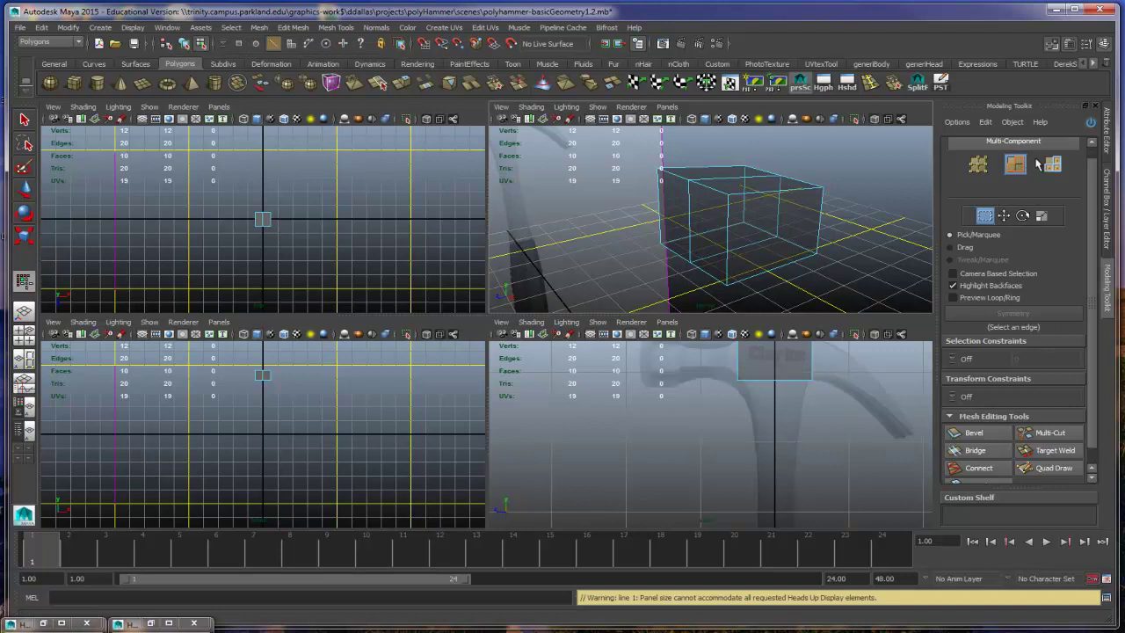
left_click(1054, 165)
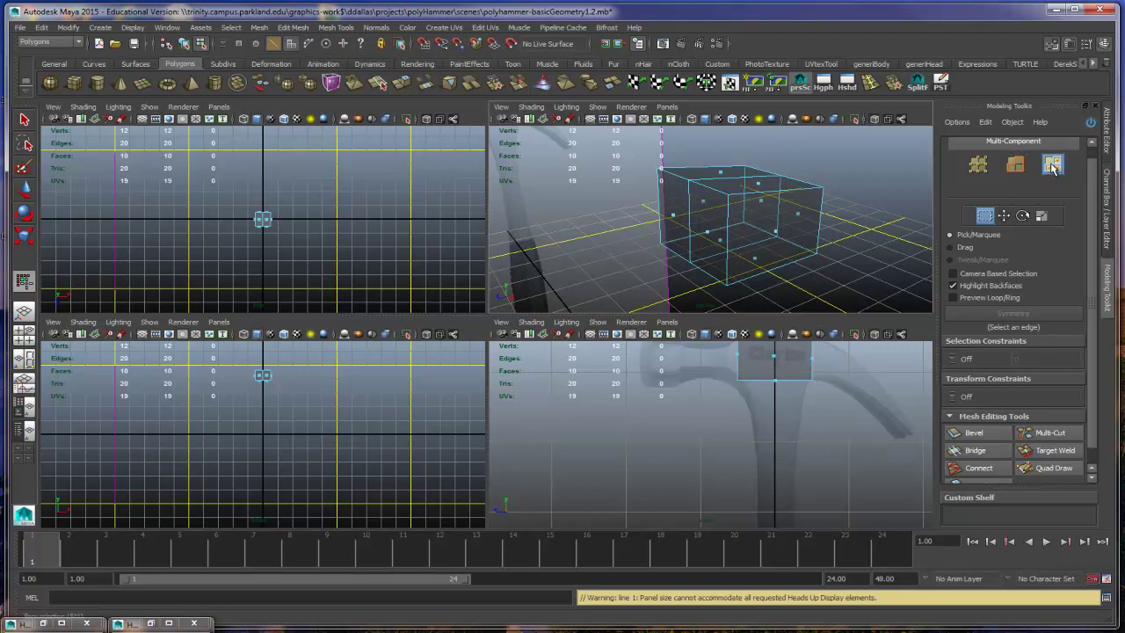
left_click(678, 223)
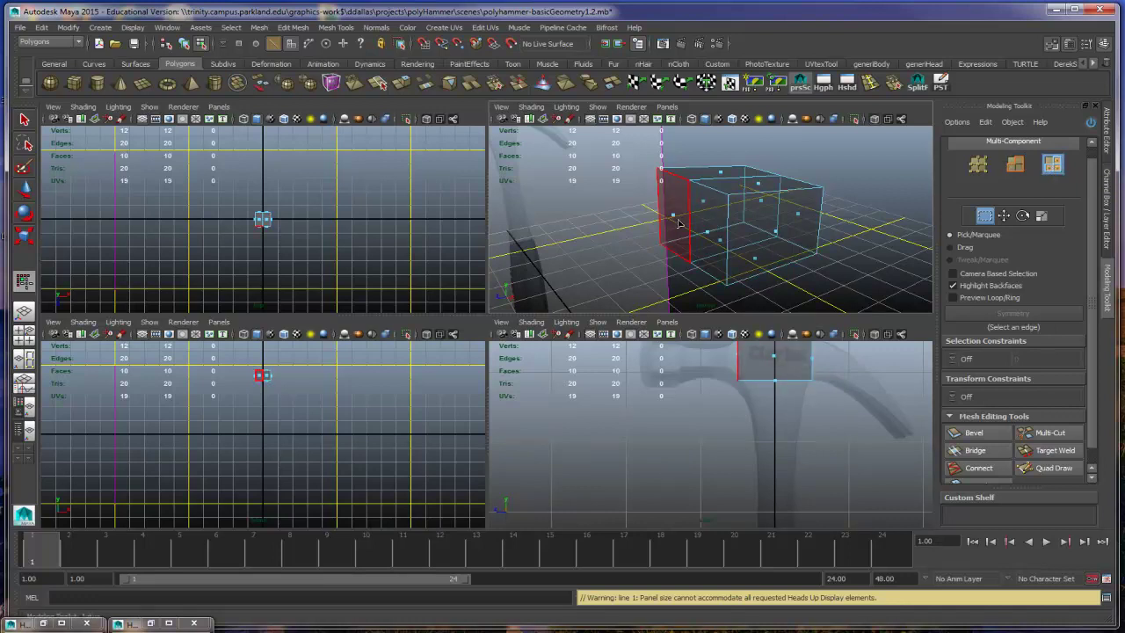
left_click(710, 233)
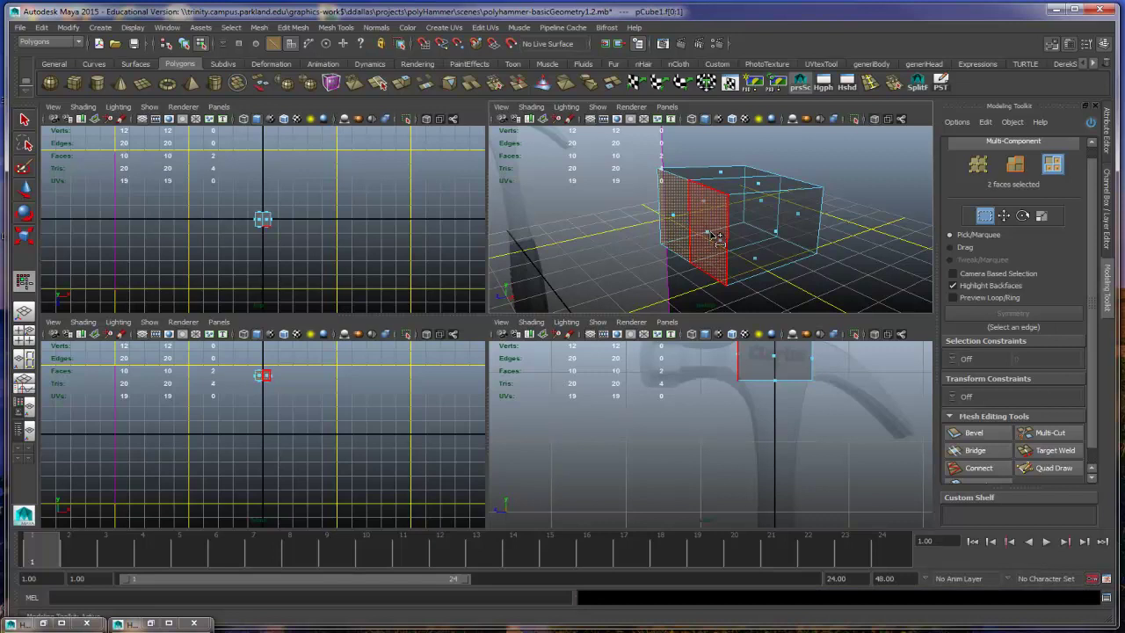
Step: Extrude the two end faces together with a Local Z of about 0.26 and an Offset of about 0.12
scroll(1002, 428, "down", 1)
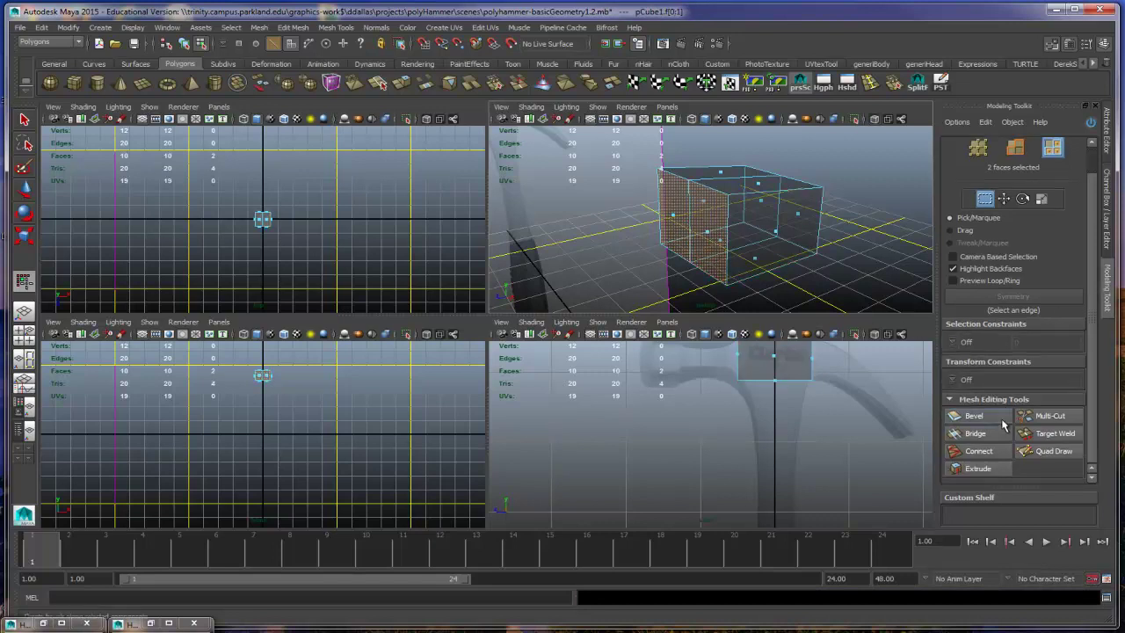
left_click(978, 471)
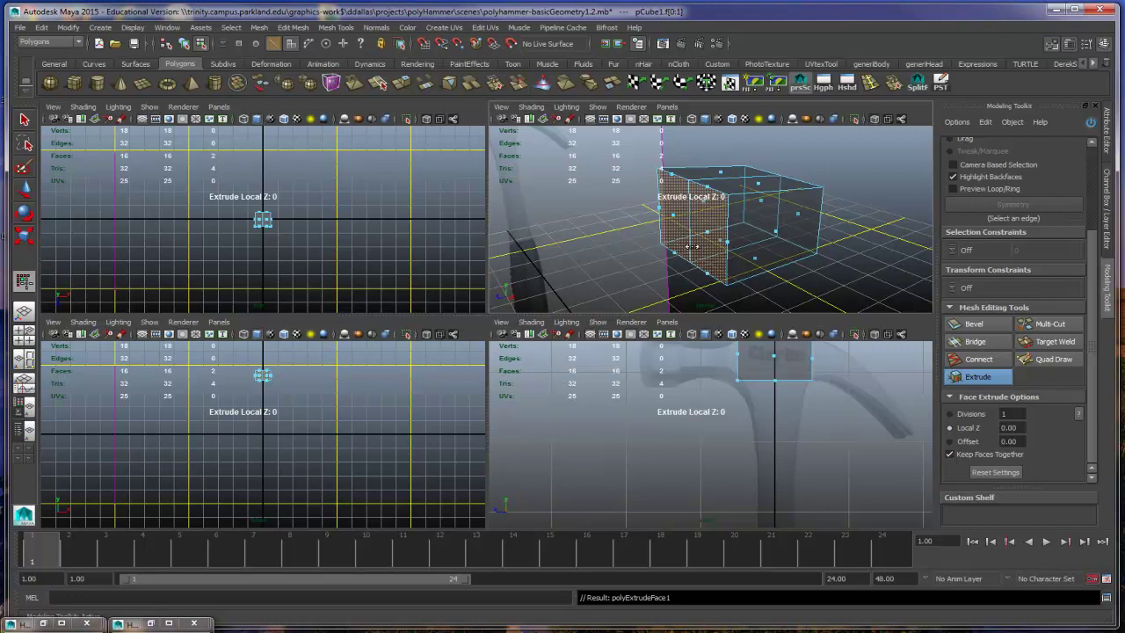
left_click_drag(693, 247, 661, 237, "alt")
mouse_move(661, 237)
middle_mouse_down()
mouse_move(651, 235)
mouse_move(679, 236)
mouse_move(640, 234)
middle_mouse_up()
middle_click_drag(756, 389, 752, 436, "alt")
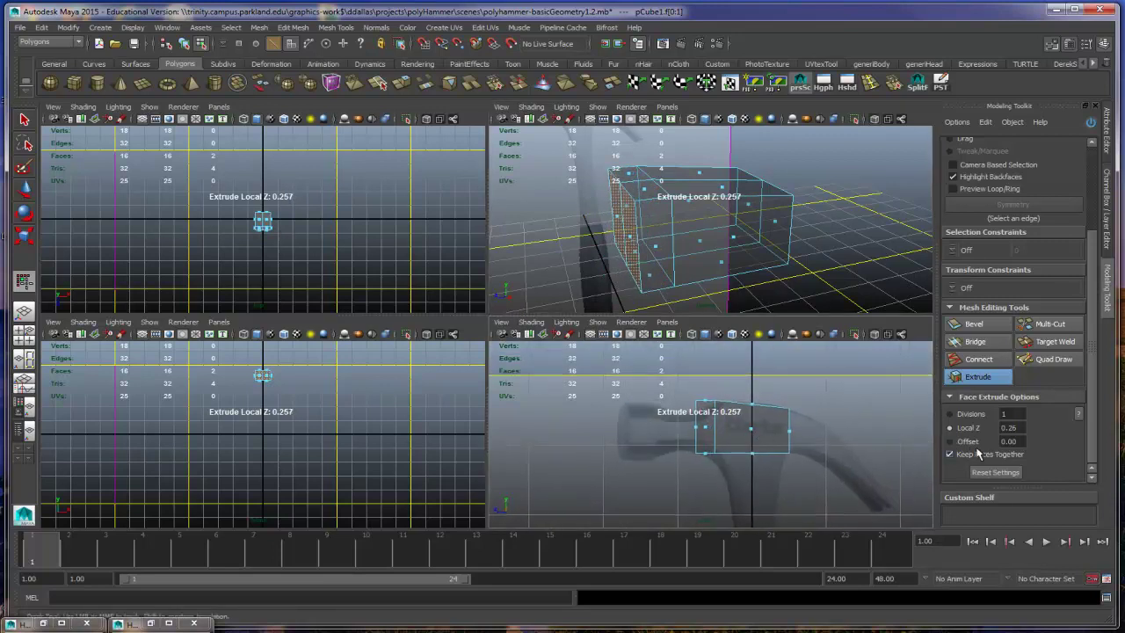
left_click(968, 441)
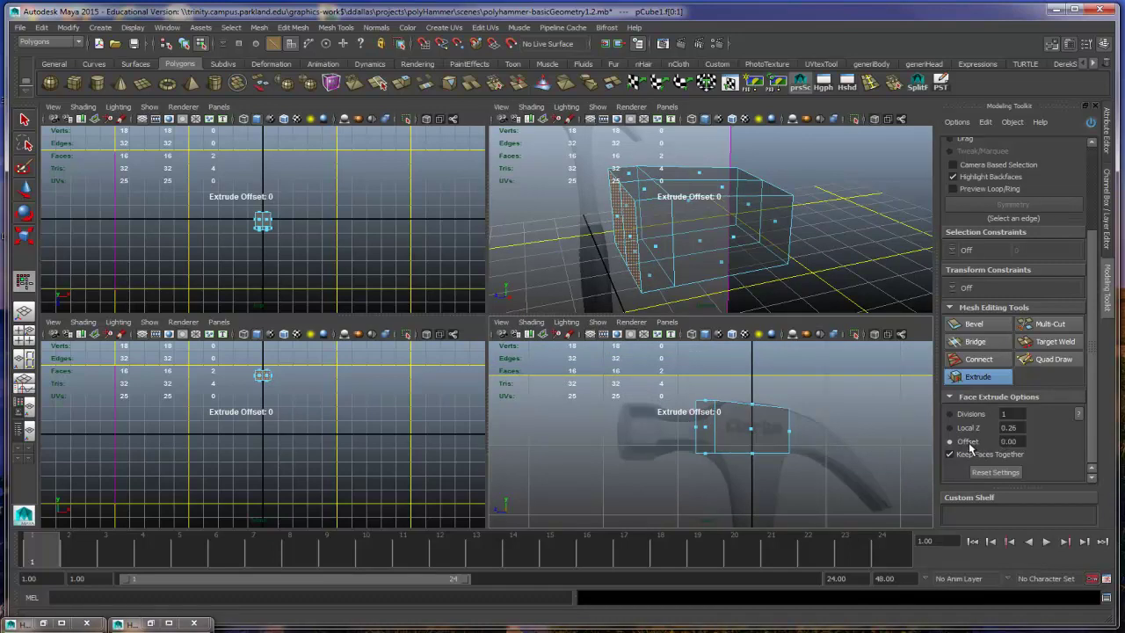
middle_click_drag(807, 273, 1037, 277)
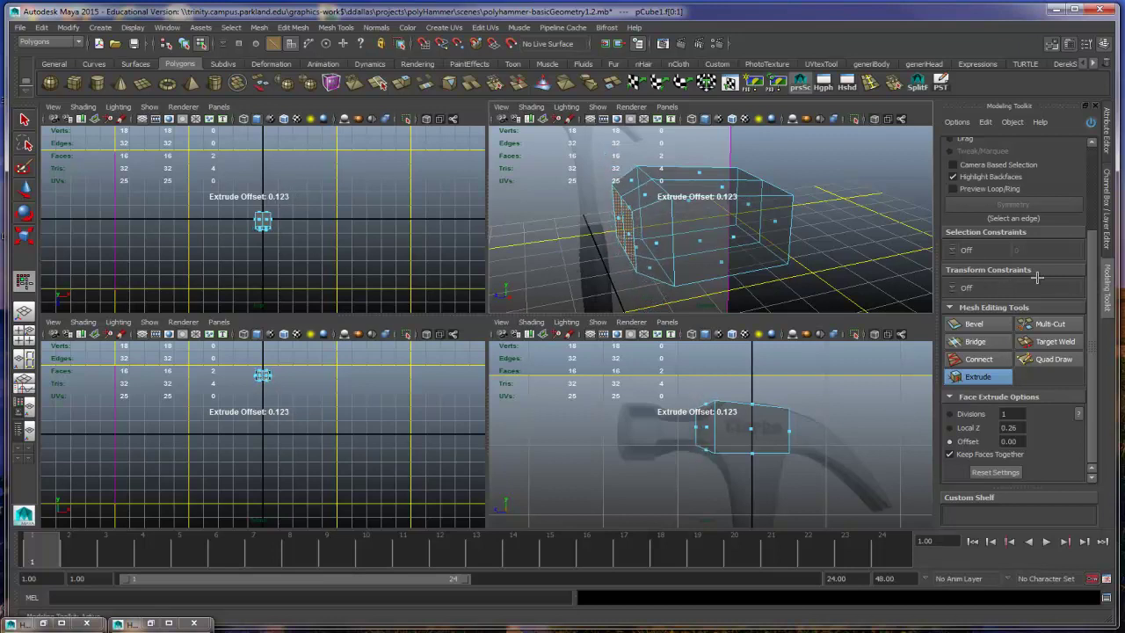
Step: Extrude the end faces again to form the neck, with a Local Z of about 0.25 and an Offset of about 0.01
right_click_drag(771, 455, 789, 450, "alt")
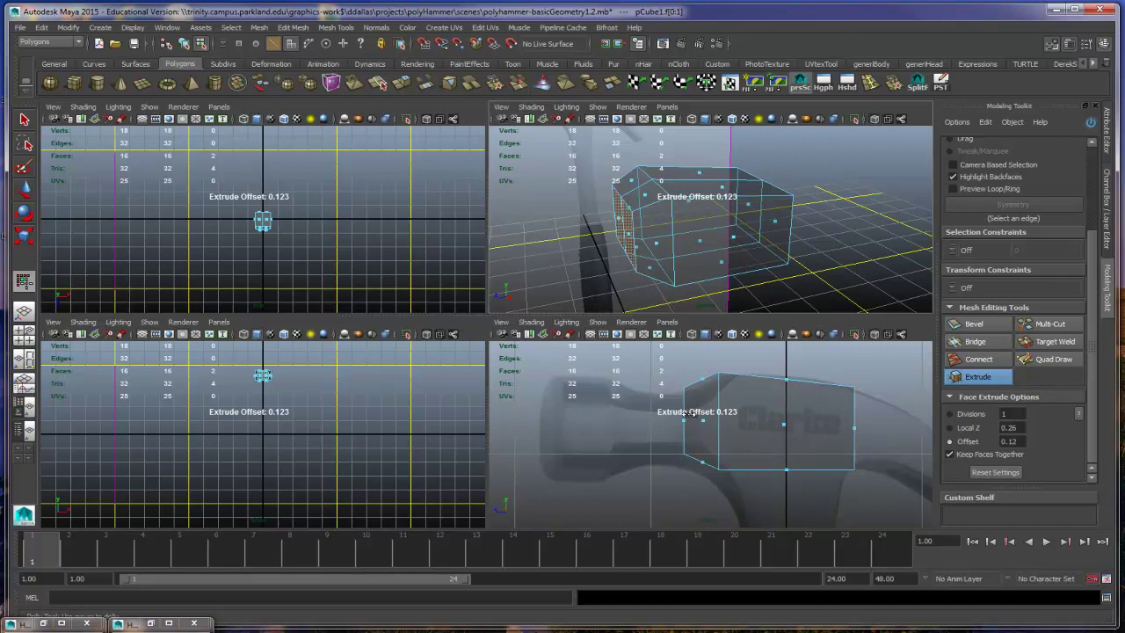
key("ctrl+e")
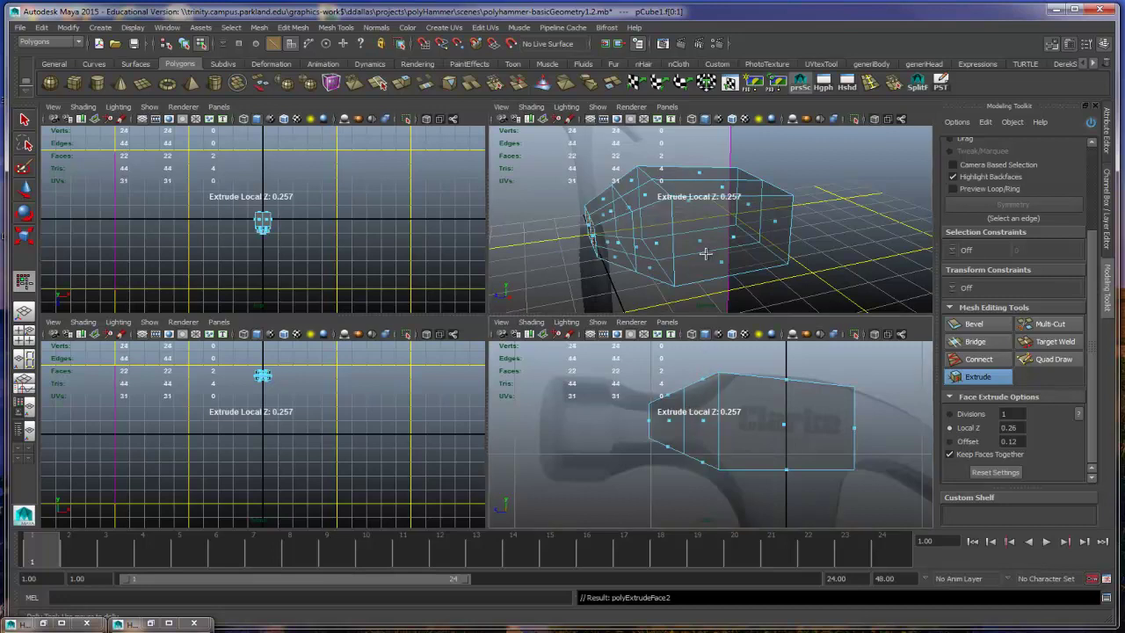
mouse_move(620, 261)
middle_mouse_down()
mouse_move(599, 260)
mouse_move(627, 259)
middle_mouse_up()
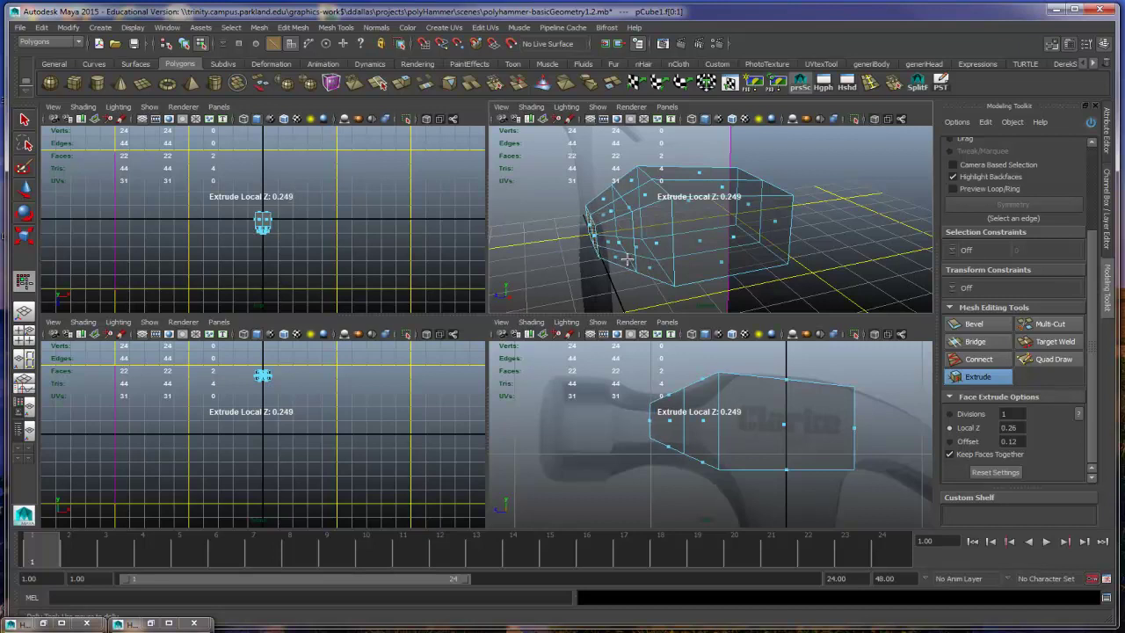
left_click(949, 442)
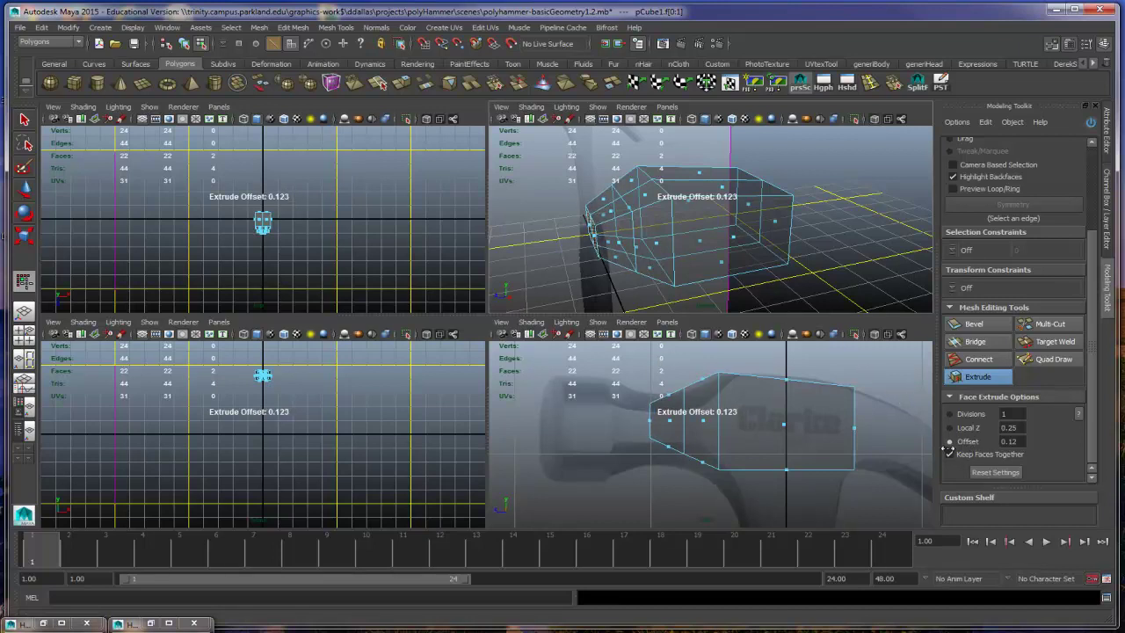
middle_click_drag(566, 403, 410, 412)
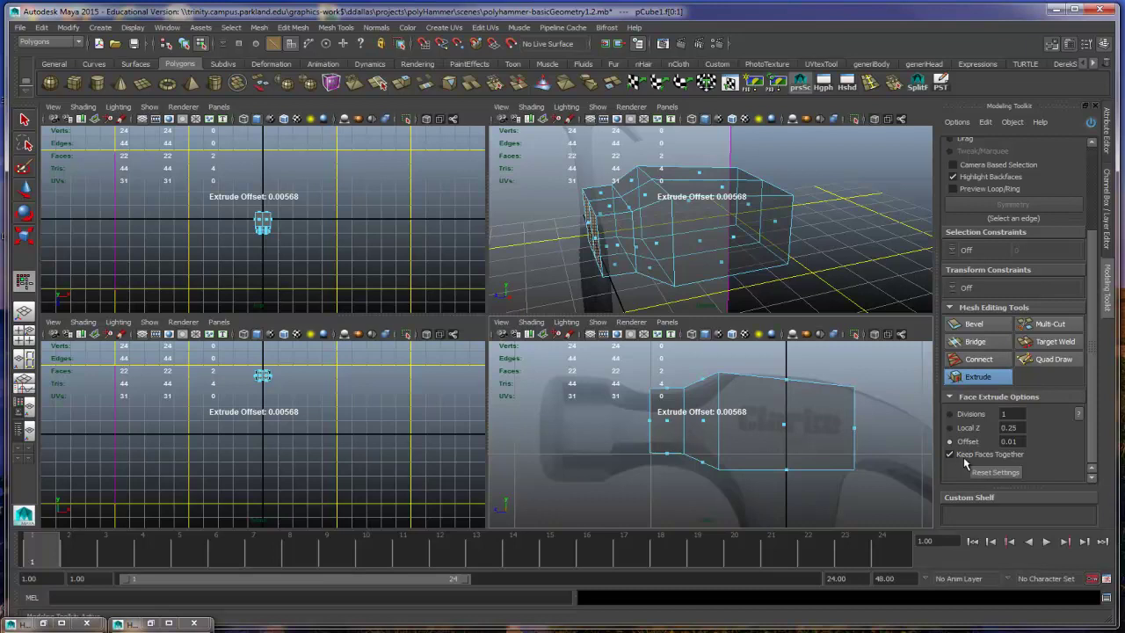
Step: Extrude a third section from the neck's end faces with a Local Z of about 0.16, flaring it with an Offset of about -0.08
left_click(748, 436)
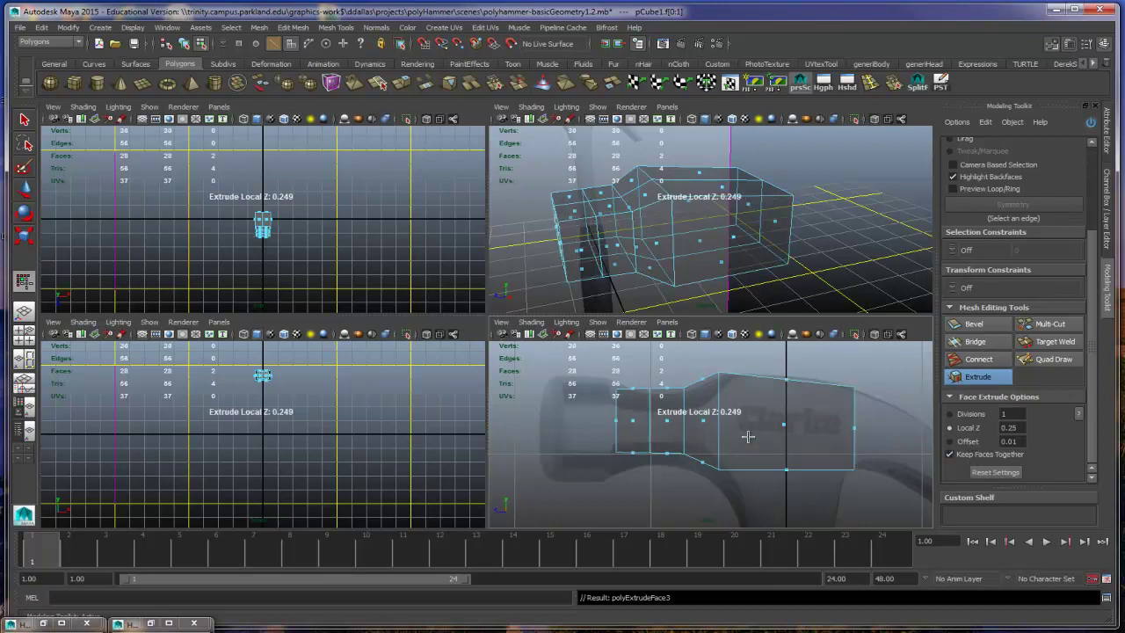
mouse_move(632, 438)
left_mouse_down()
mouse_move(601, 431)
mouse_move(614, 432)
left_mouse_up()
left_click(970, 443)
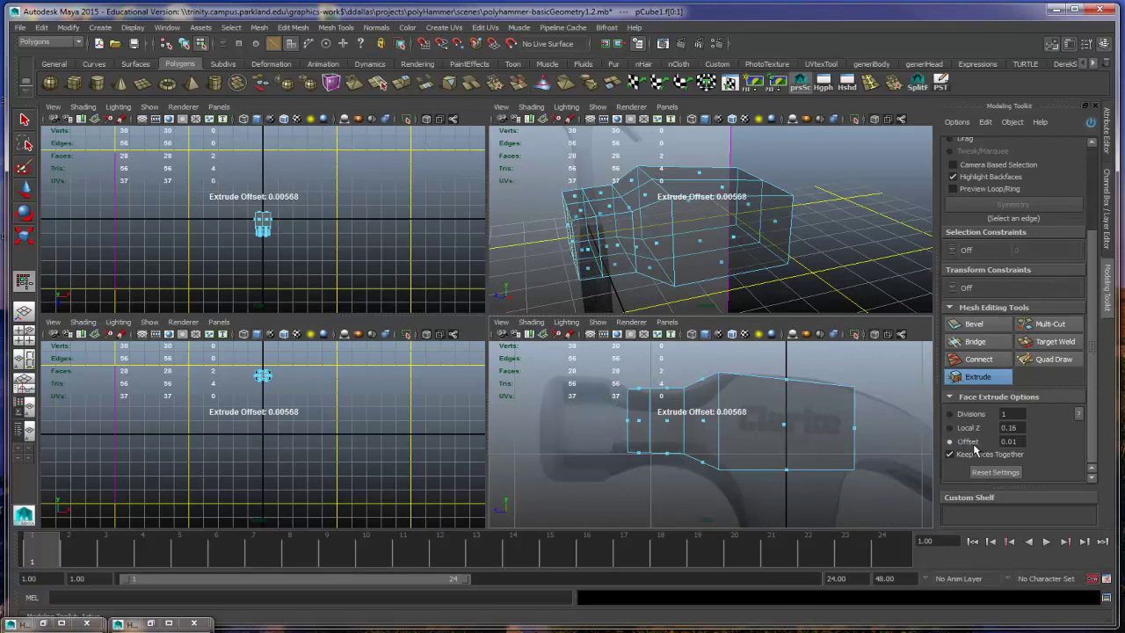
left_click_drag(676, 471, 450, 501)
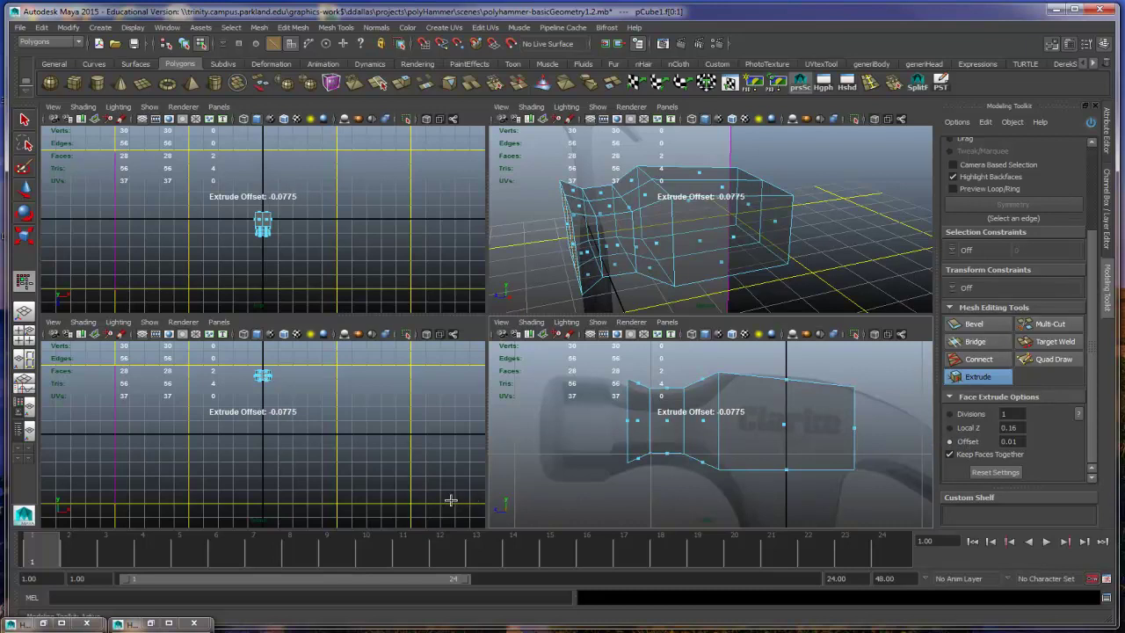
left_click_drag(450, 500, 447, 500)
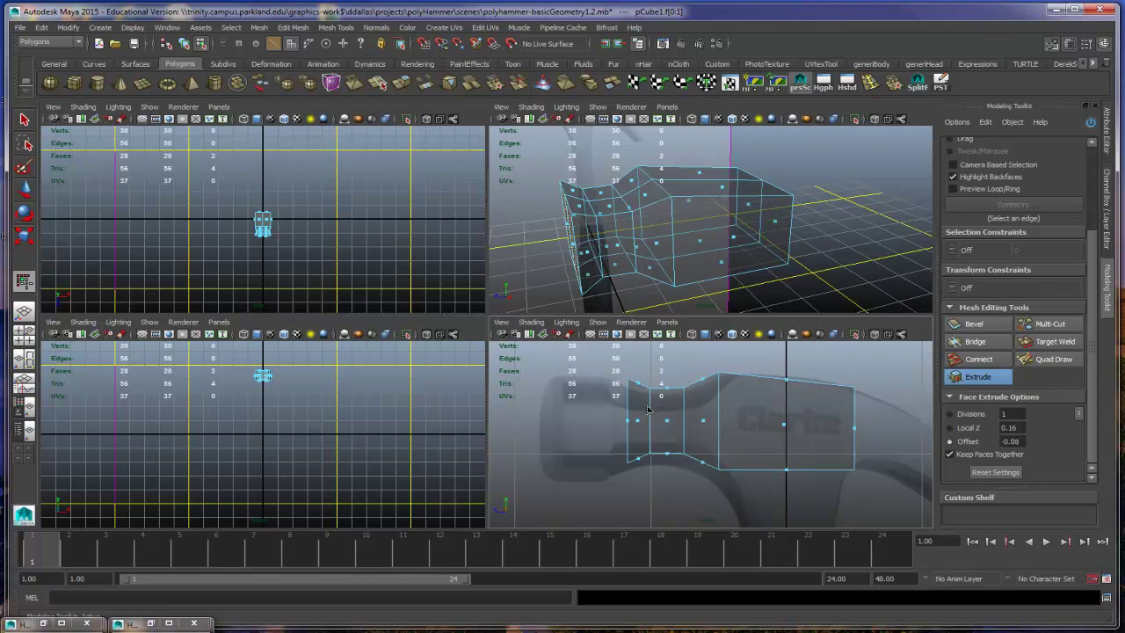
Step: Extrude a fourth section from the end faces with a Local Z of about 0.16 and an Offset of about -0.02, then exit Extrude
key("ctrl+e")
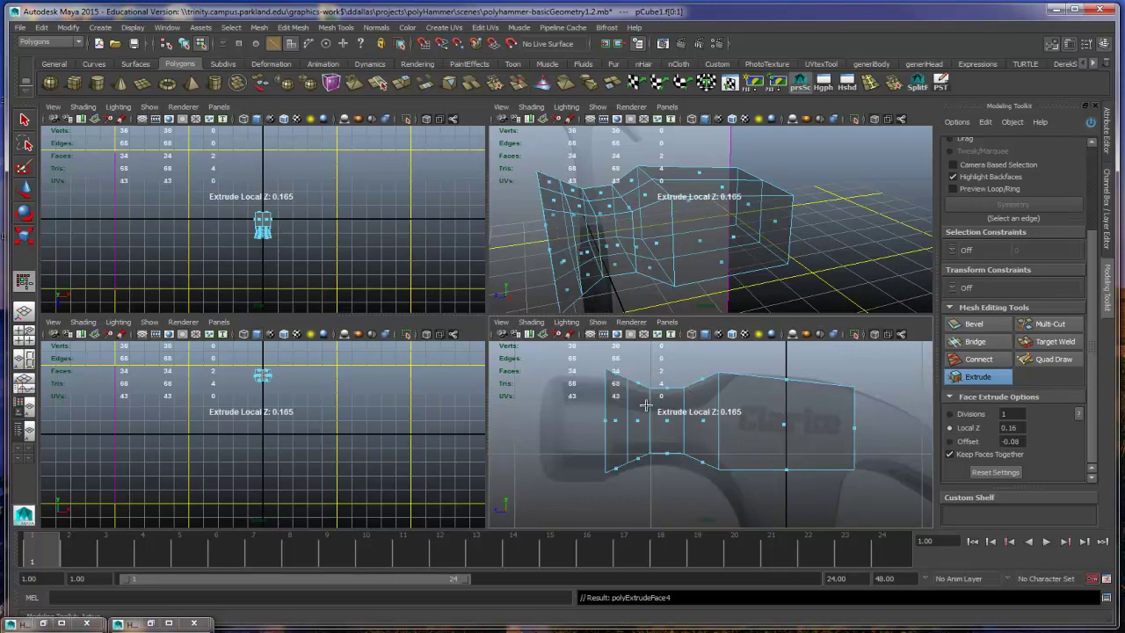
left_click(968, 441)
left_click_drag(723, 452, 884, 455)
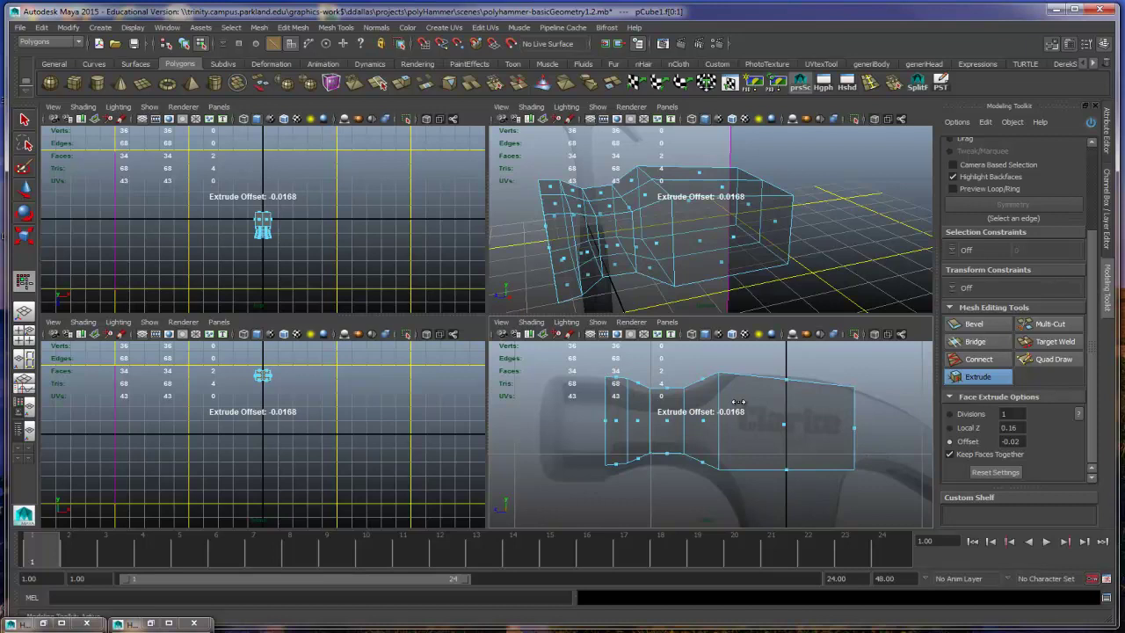
key("q")
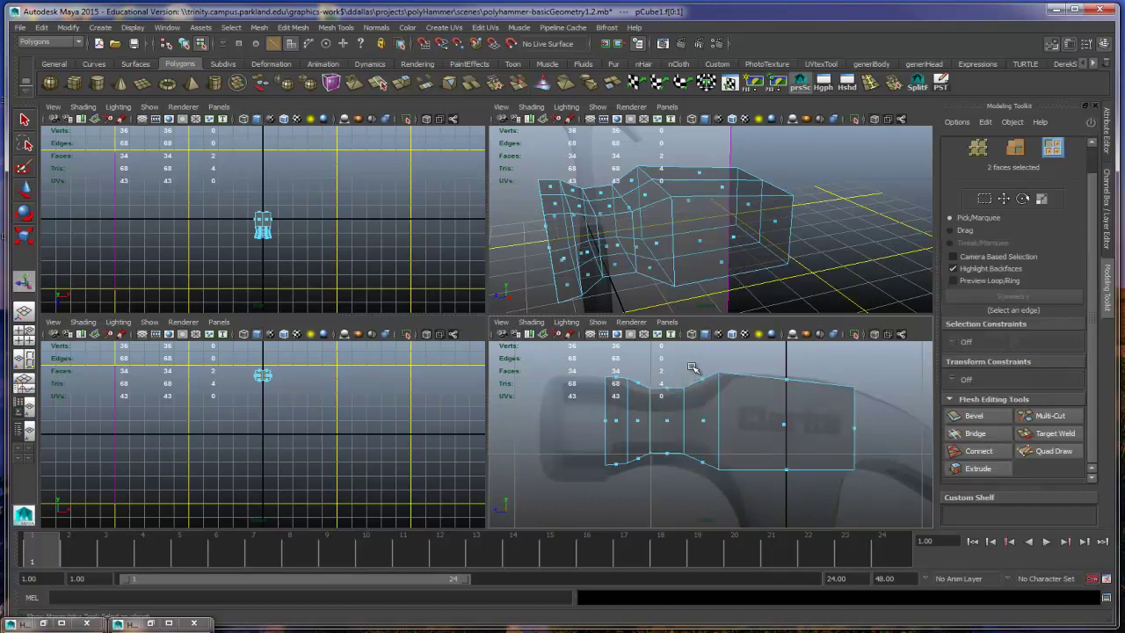
Step: In the side view, lower all the neck and end vertices slightly, and shift the vertex ring where the neck taper begins toward the claw
right_click_drag(694, 364, 638, 358)
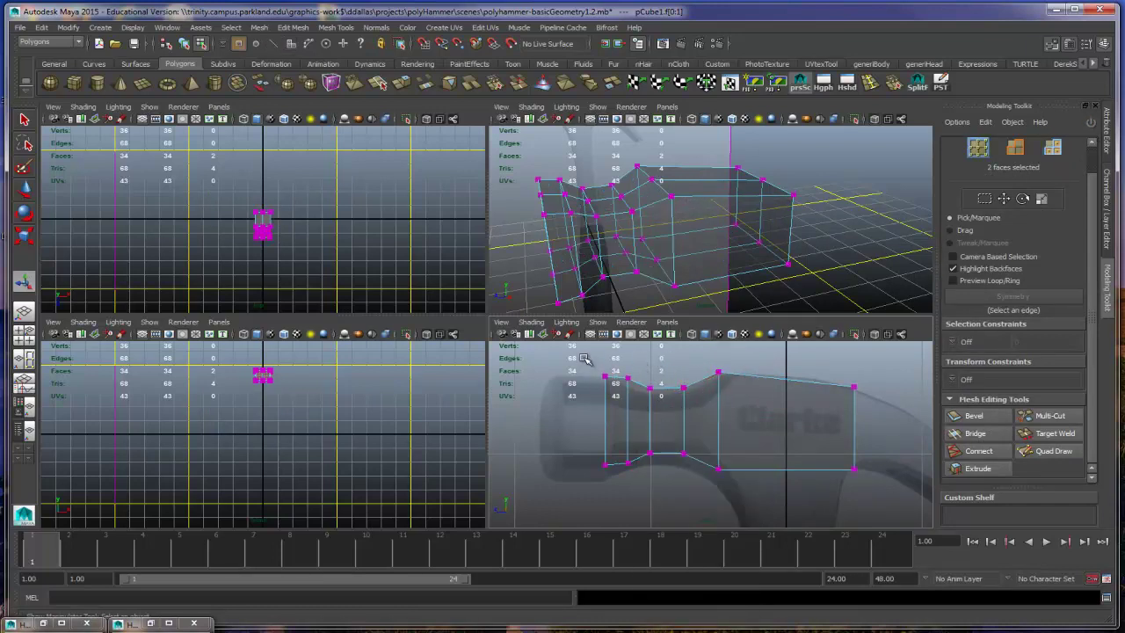
left_click_drag(584, 358, 699, 493)
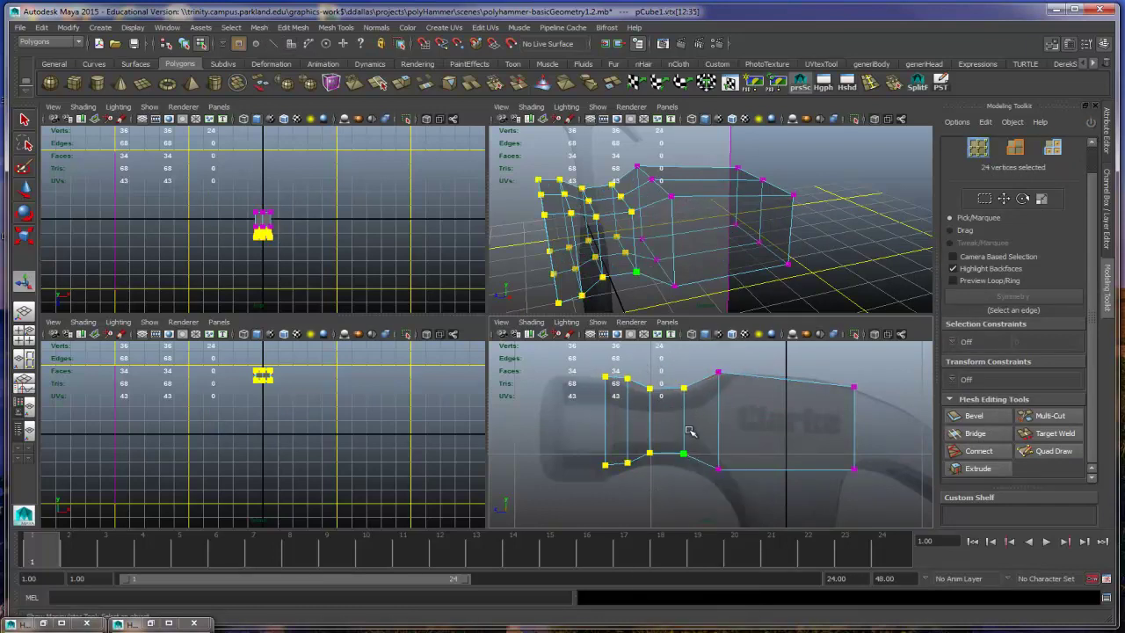
key("w")
left_click_drag(646, 361, 743, 496)
left_click_drag(687, 426, 703, 378)
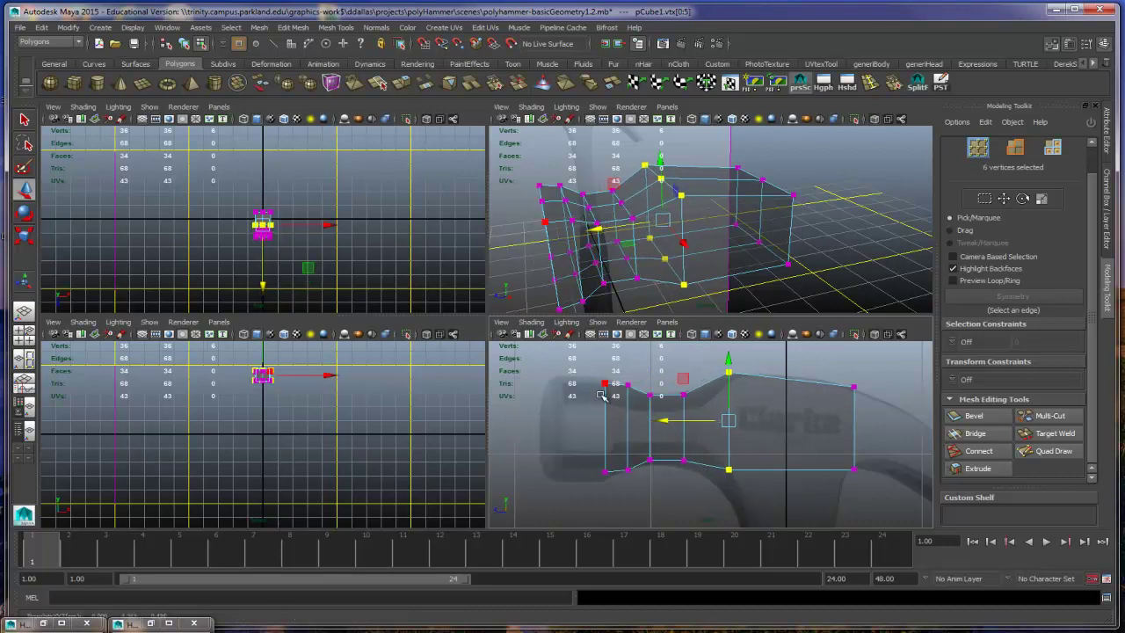
Step: Scale the second-to-last vertex ring slightly shorter vertically to follow the reference outline
left_click_drag(618, 370, 646, 486)
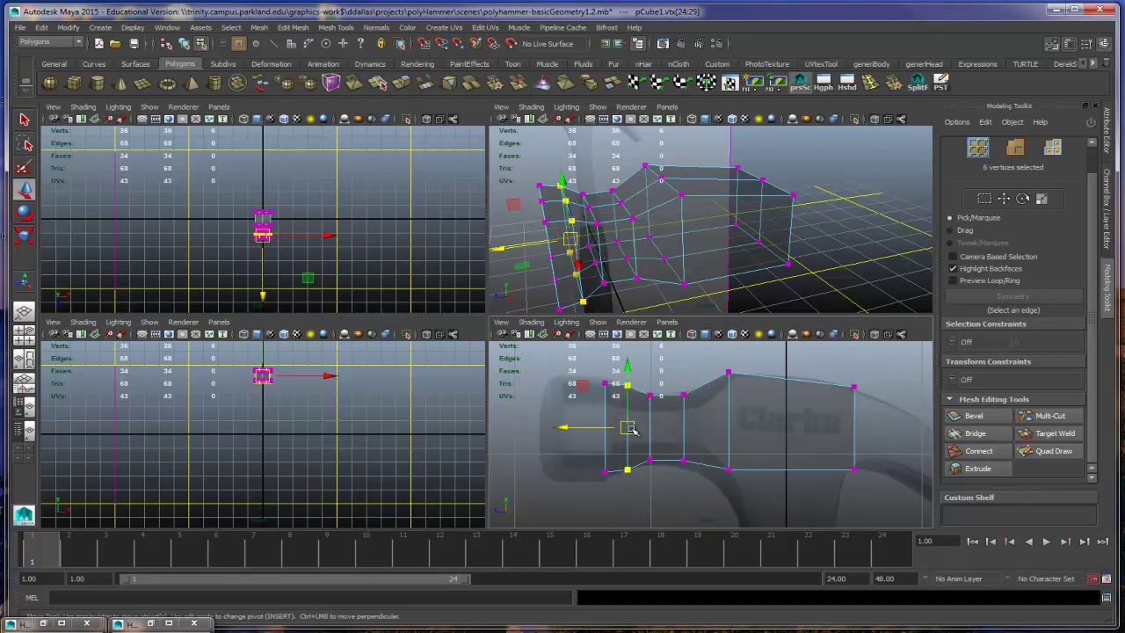
key("r")
left_click_drag(631, 429, 628, 482)
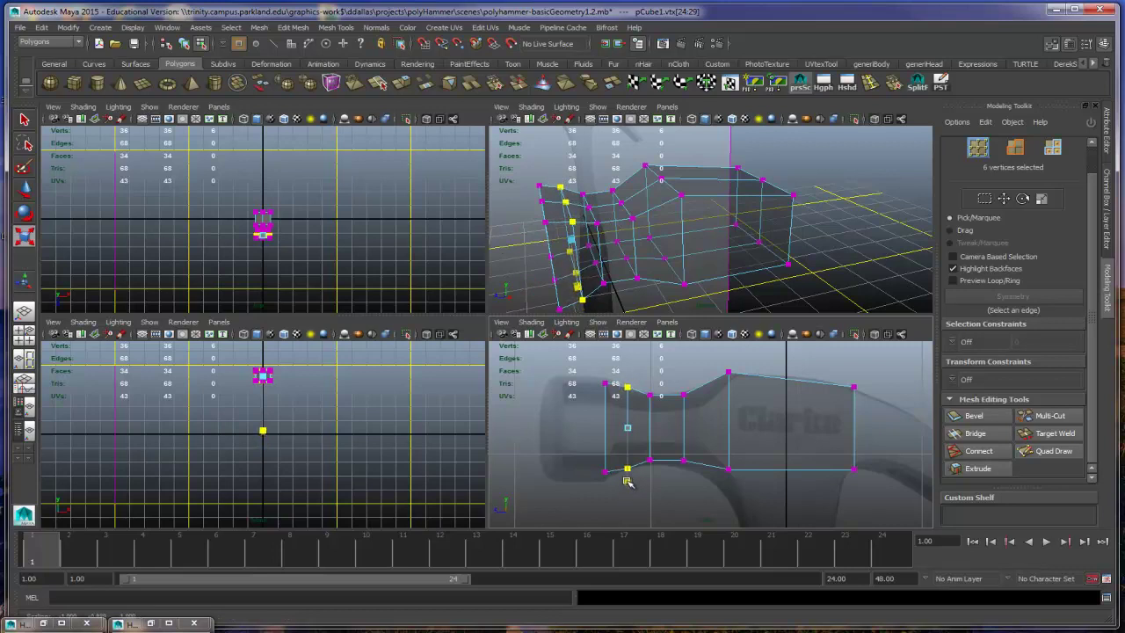
Step: Scale the outermost vertex ring taller to match the flare in the reference, then return to face selection mode with the Move tool
left_click_drag(594, 376, 612, 498)
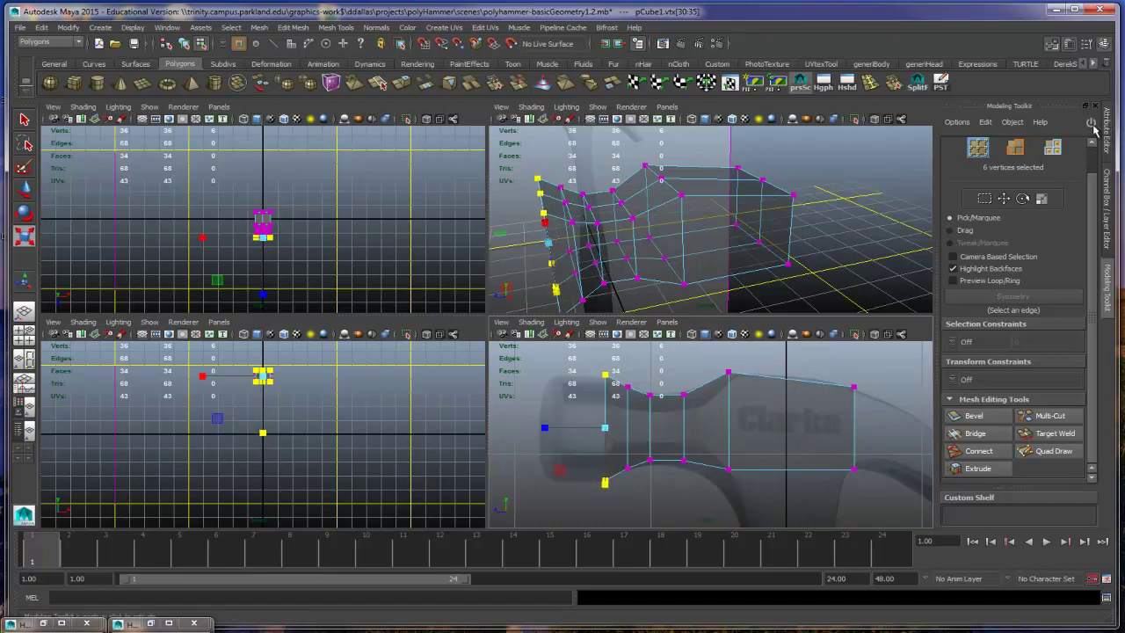
key("w")
left_click(1054, 147)
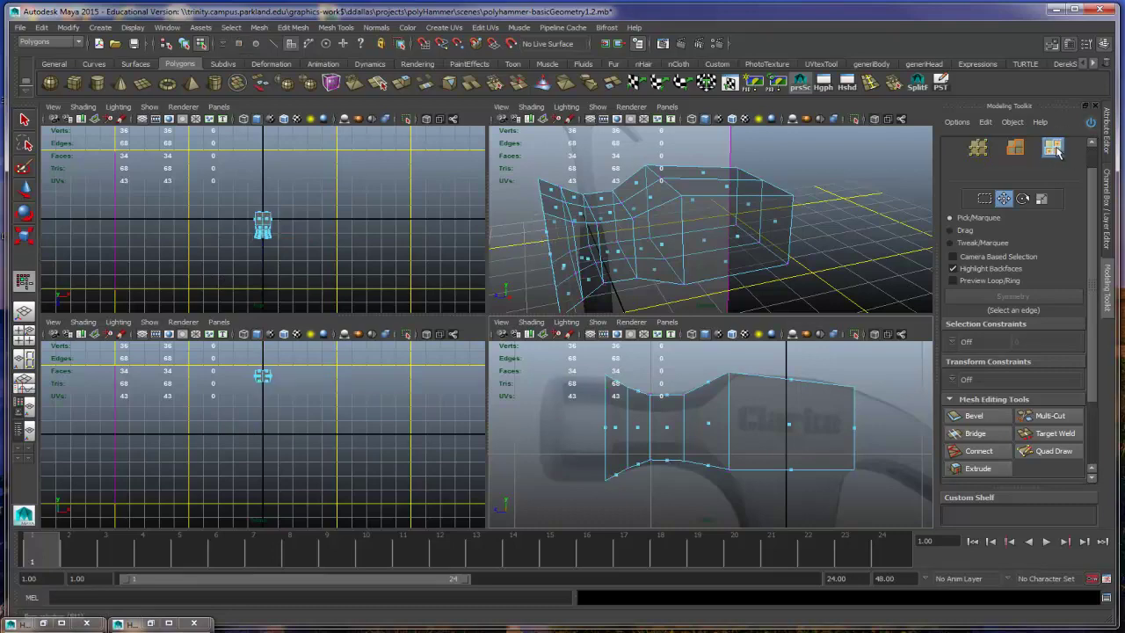
Step: Extrude the two faces at the flared end of the neck with a Local Z of about 0.35
left_click(611, 249)
mouse_move(611, 249)
left_mouse_down("alt")
mouse_move(628, 249)
mouse_move(610, 249)
left_mouse_up("alt")
left_click(576, 217)
left_click(576, 217)
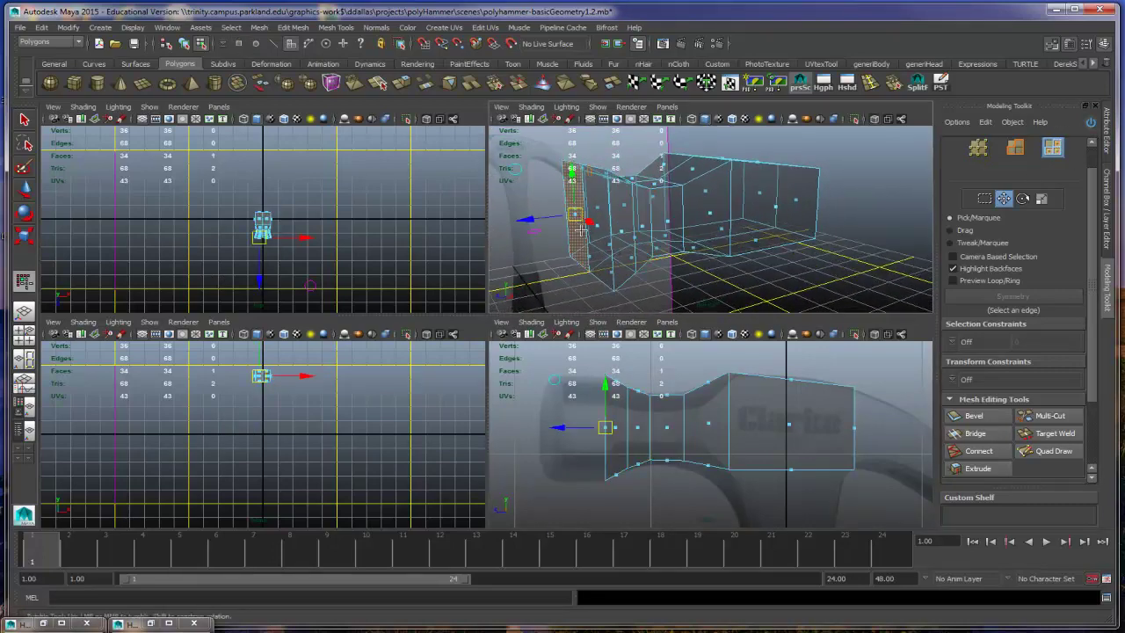
left_click(580, 224, "shift")
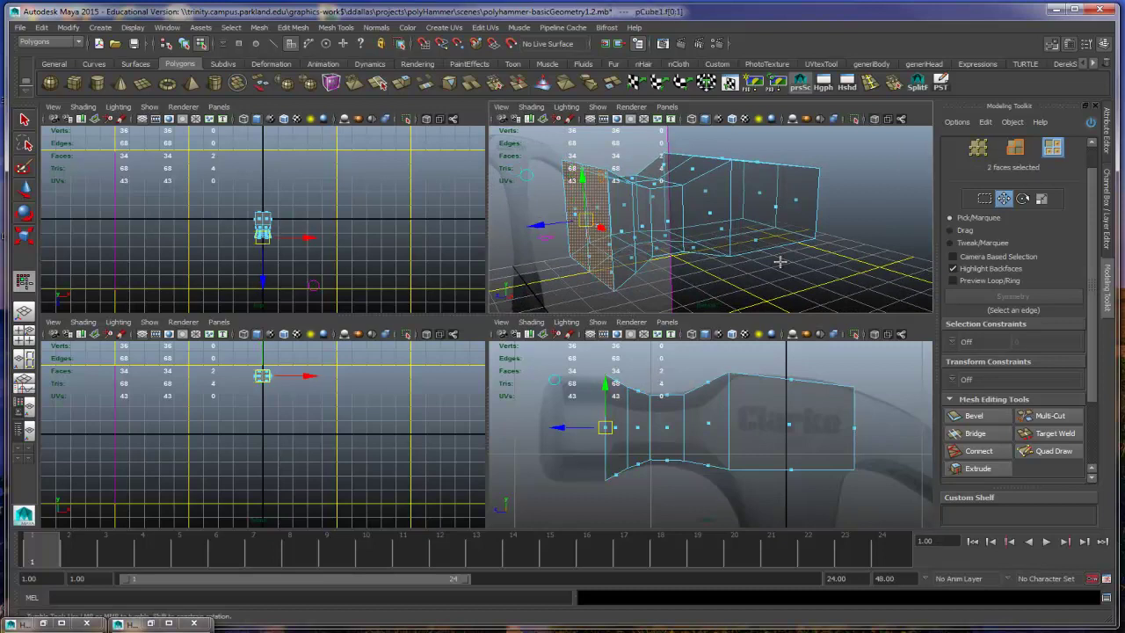
left_click(977, 469)
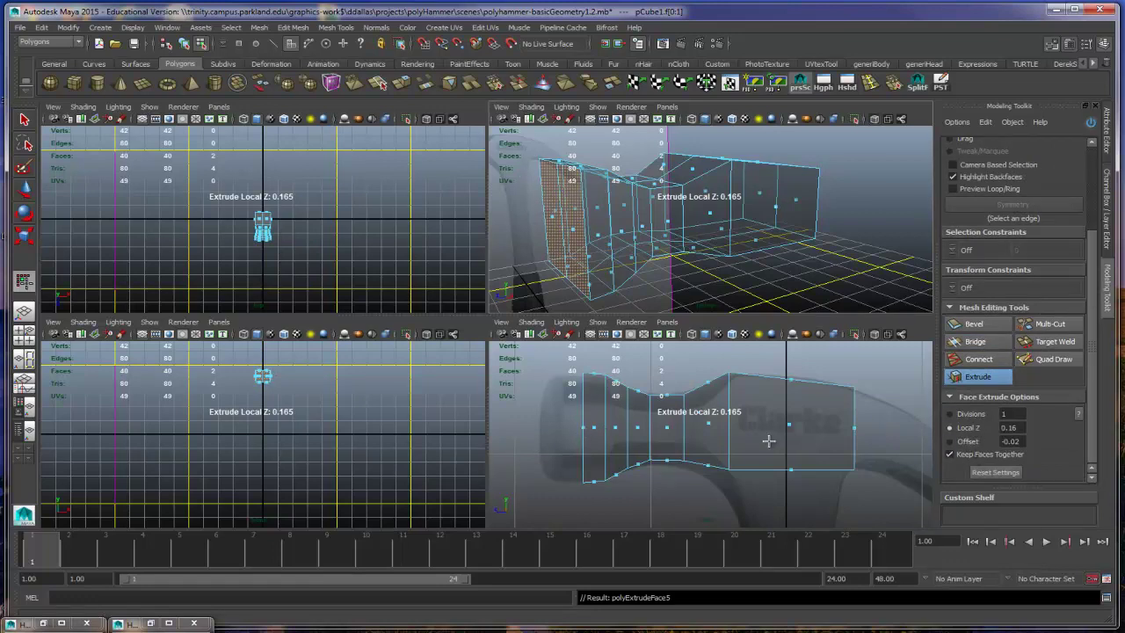
left_click_drag(768, 440, 793, 437)
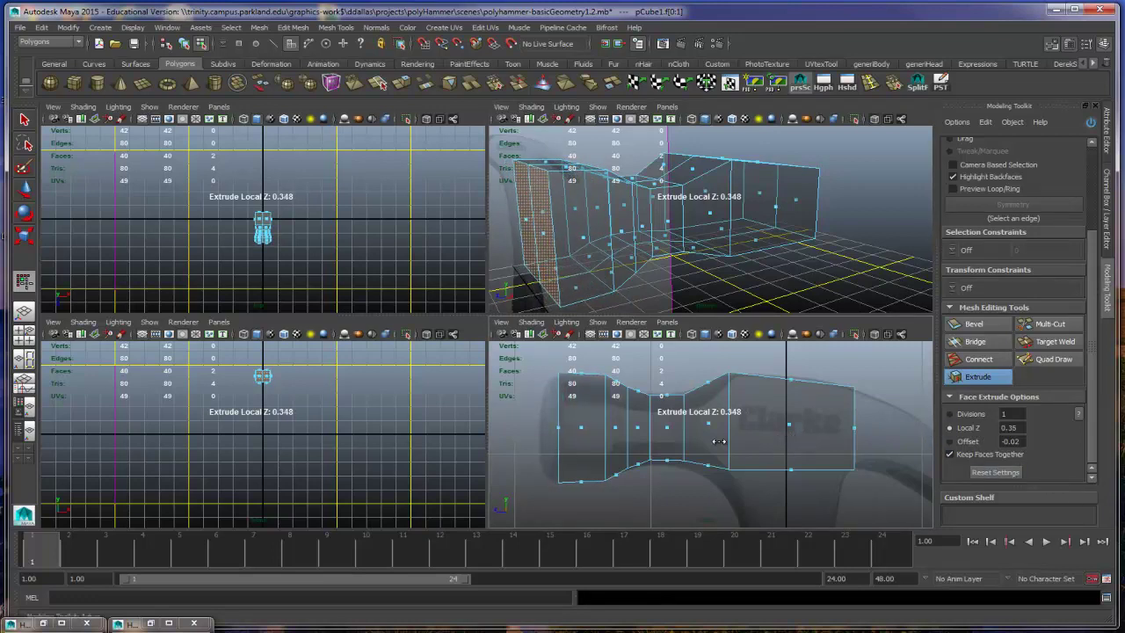
Step: Extrude the hammer face's end faces again with a Local Z of about 0.12 and an Offset of about 0.11, then exit Extrude
key("ctrl+e")
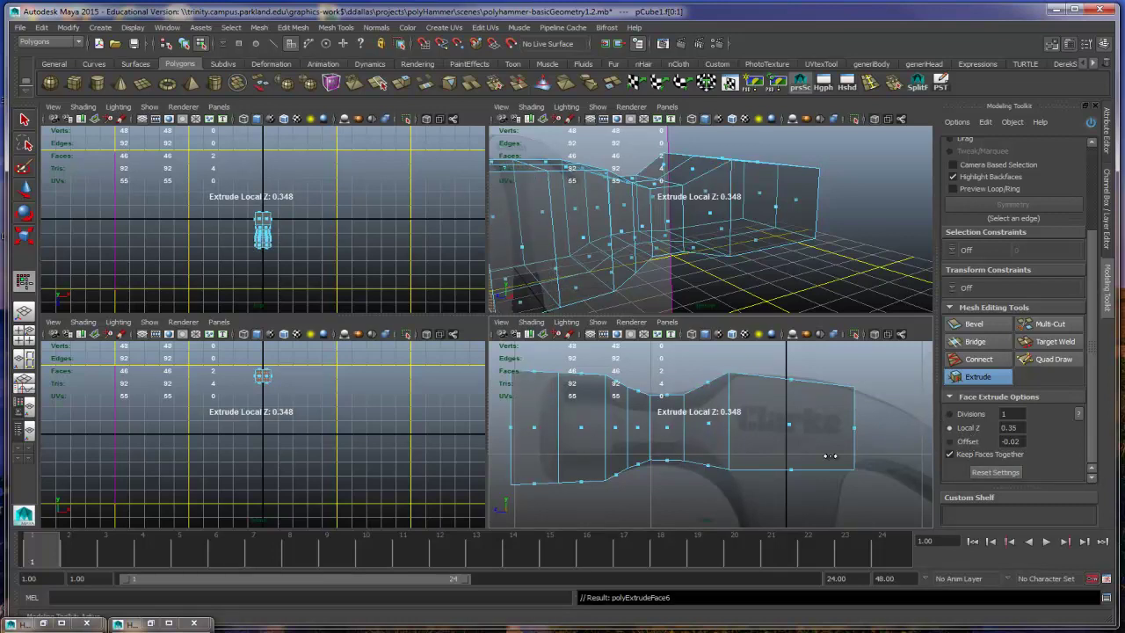
left_click_drag(691, 450, 654, 448)
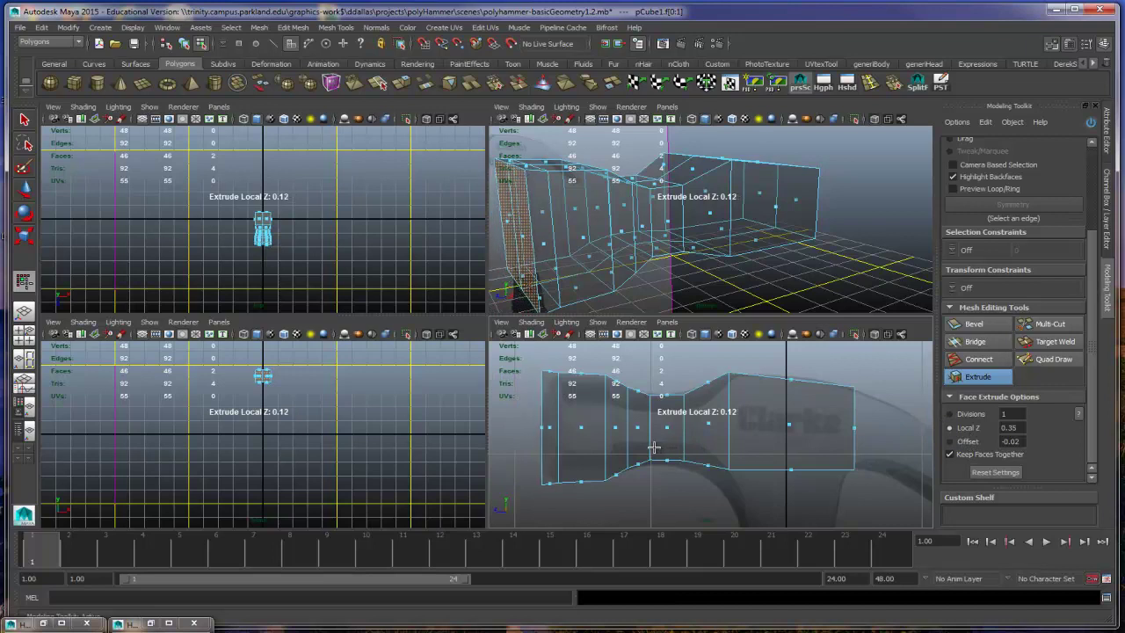
left_click(967, 446)
left_click_drag(774, 464, 1076, 498)
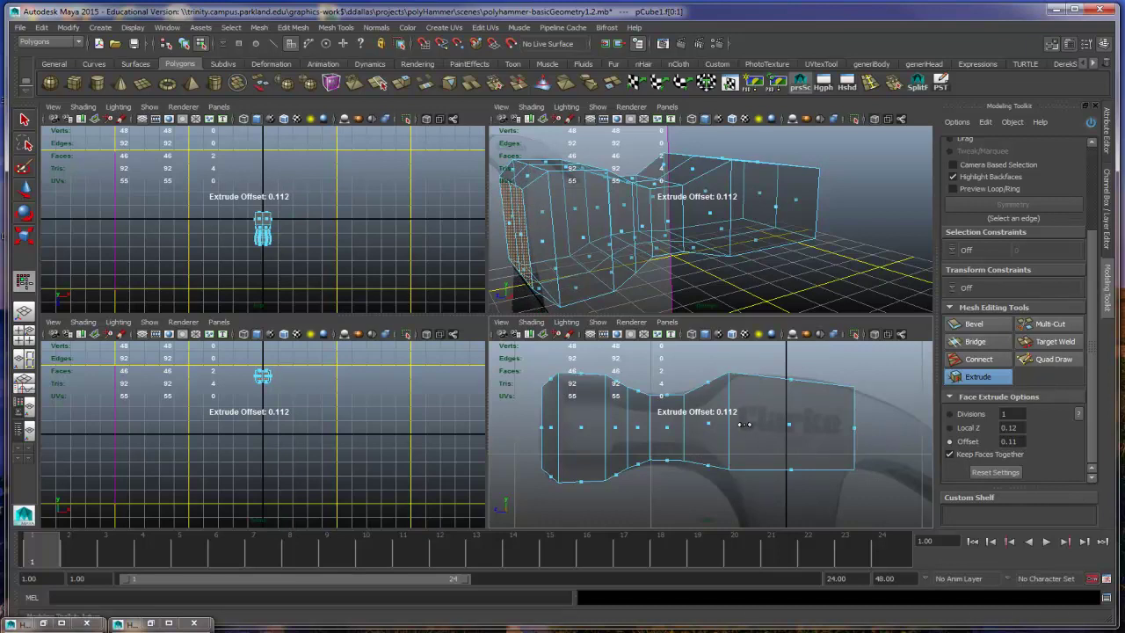
left_click(1094, 125)
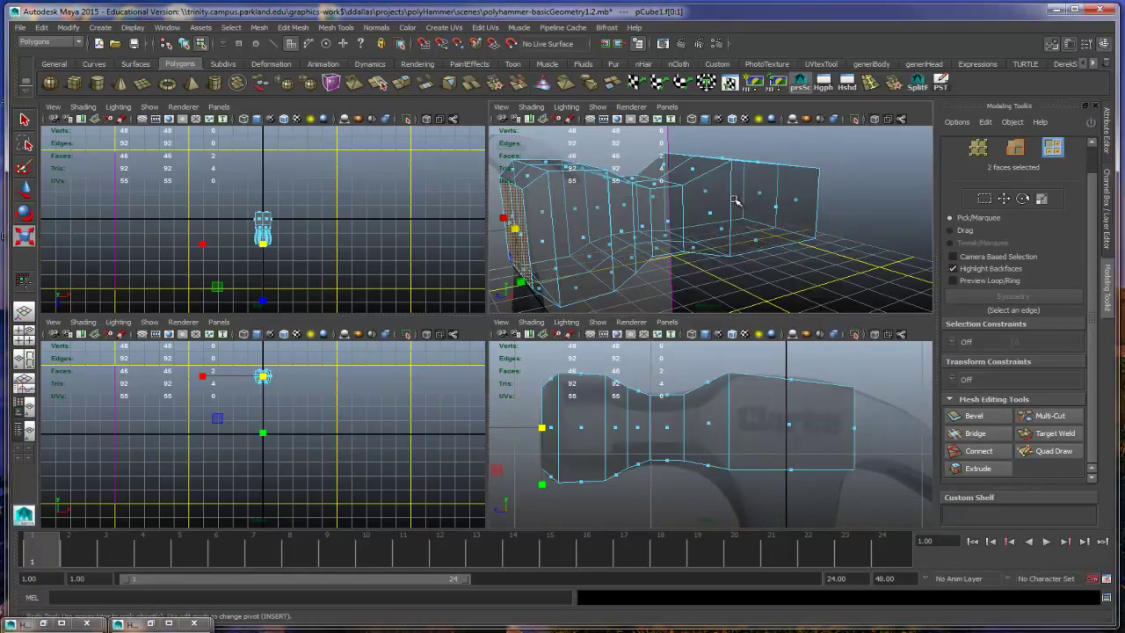
Step: Extrude the hammer face's end faces once more with a Local Z of about 0.025 and an Offset of about 0.11, then exit Extrude
key("space")
left_click_drag(619, 339, 505, 368, "alt")
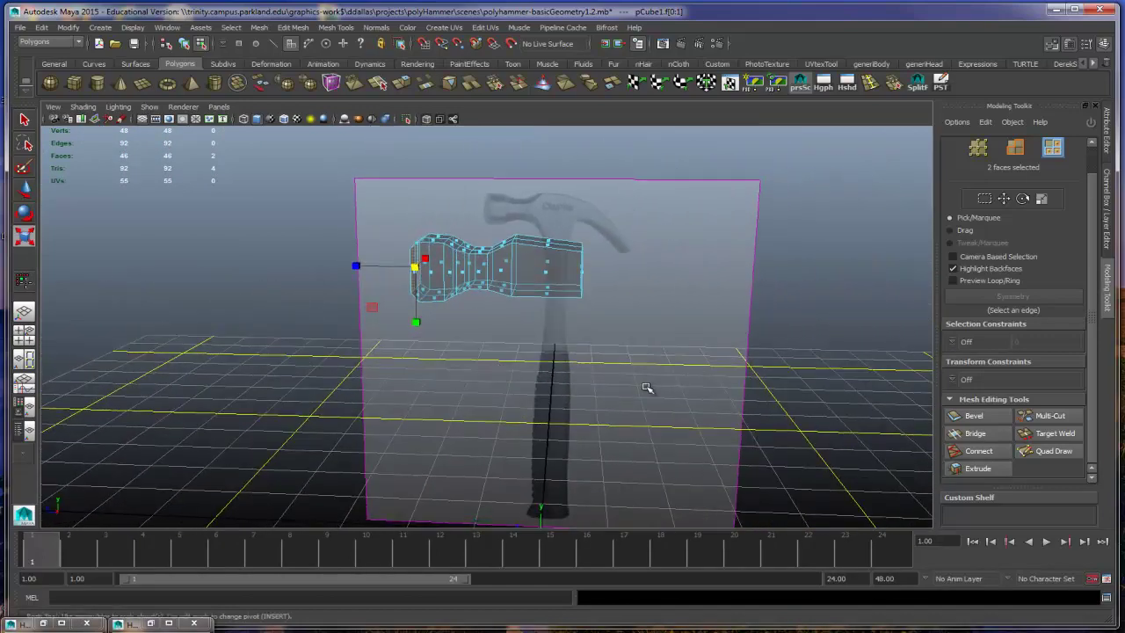
key("space")
key("space")
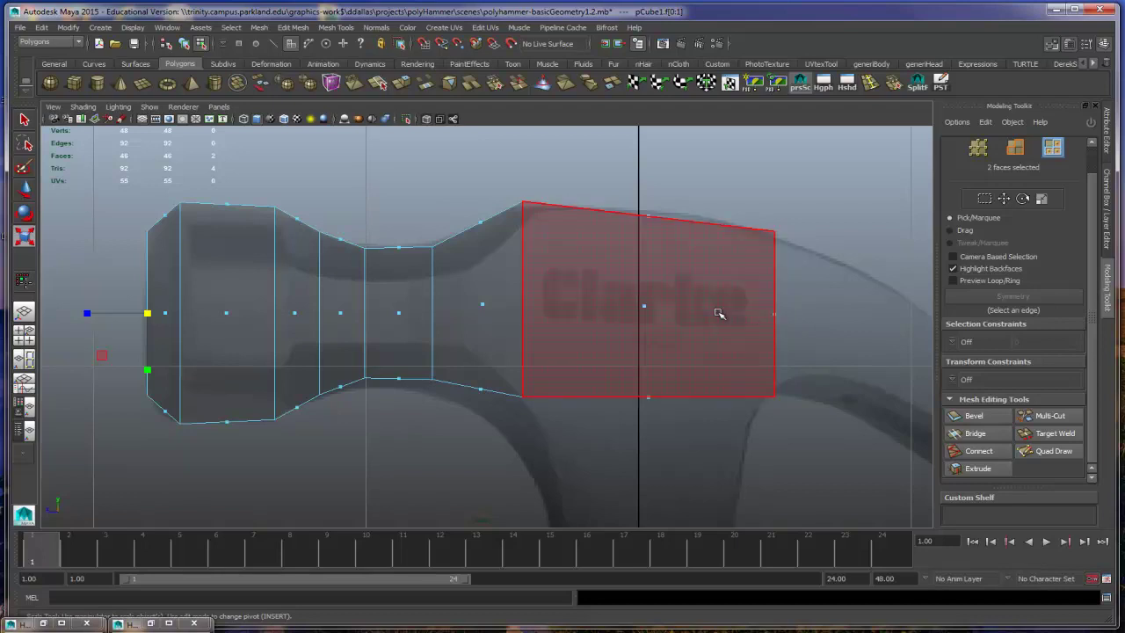
key("space")
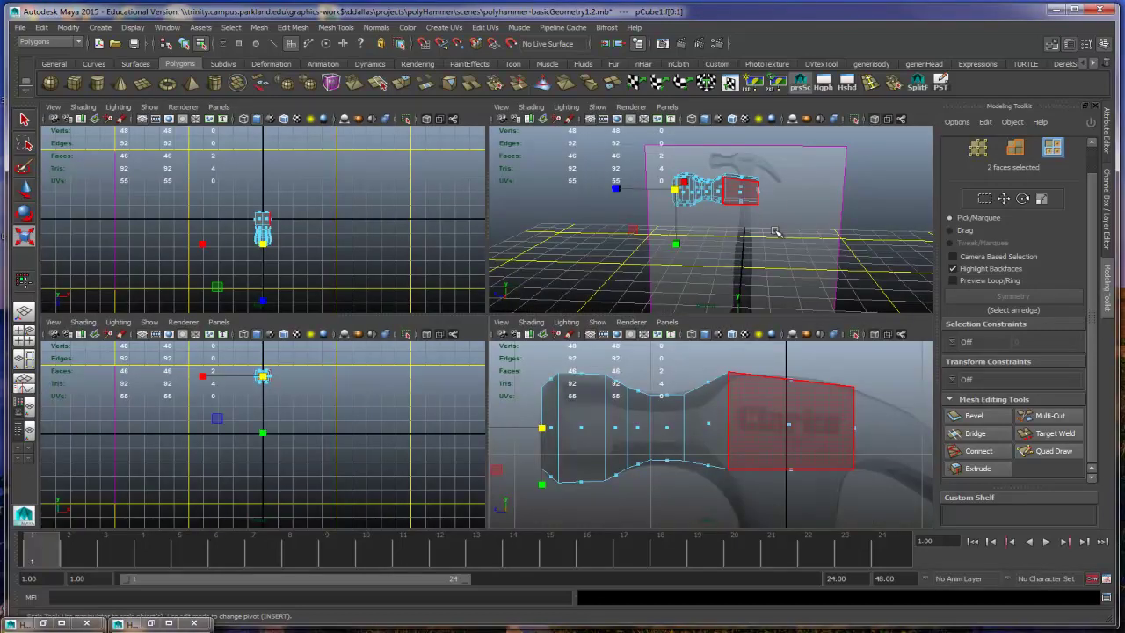
scroll(776, 231, "up", 5)
left_click_drag(794, 220, 773, 264, "alt")
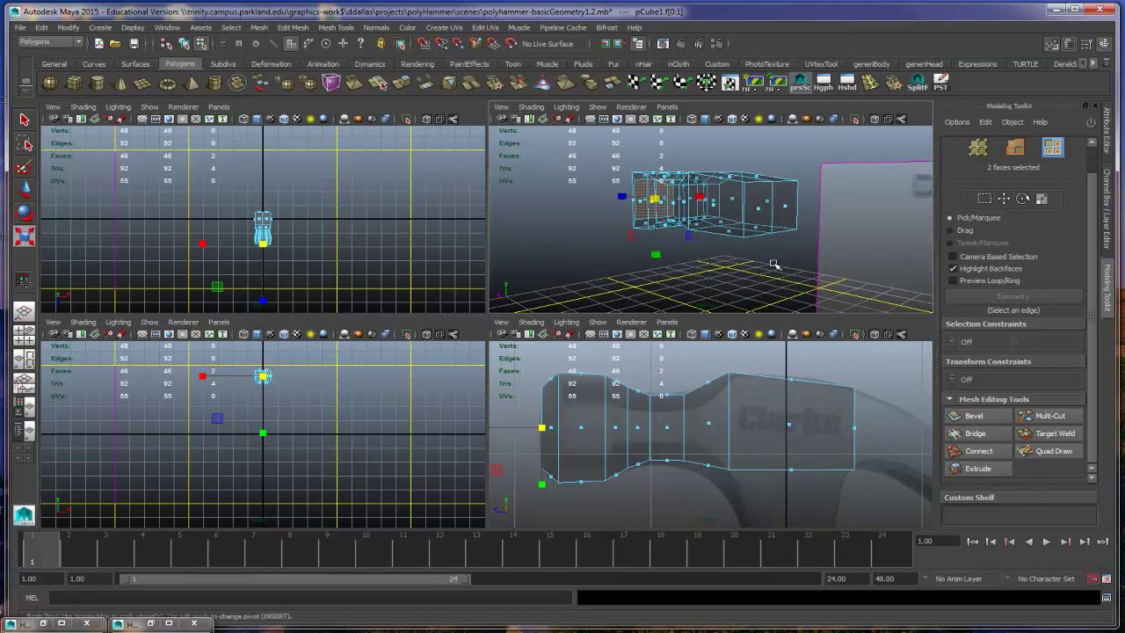
left_click(976, 469)
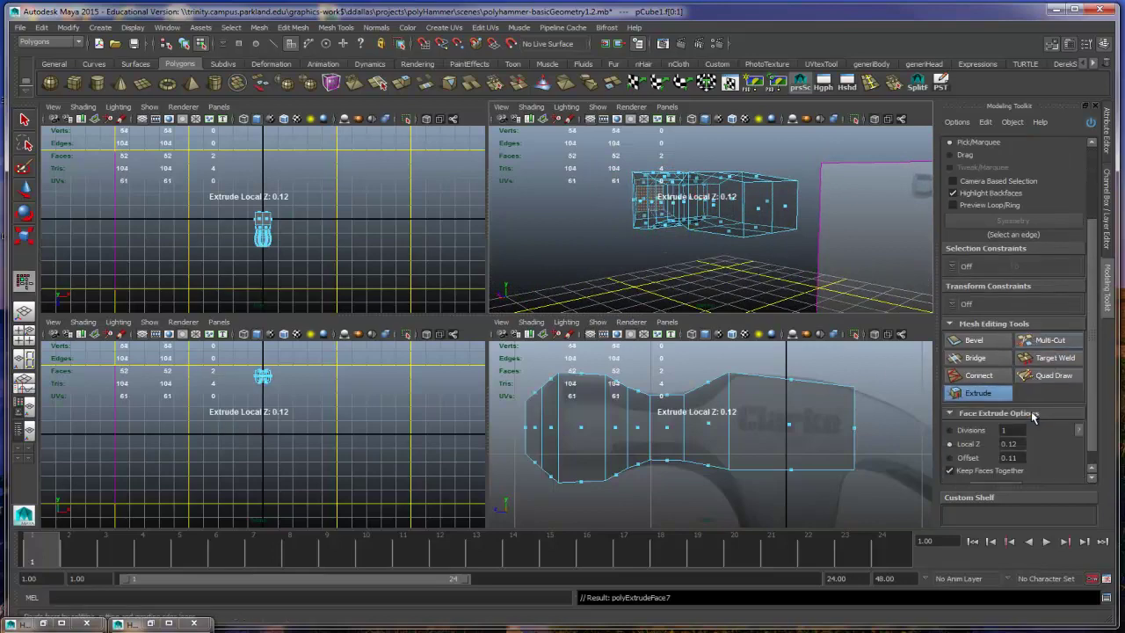
left_click_drag(667, 260, 765, 279, "alt")
right_click_drag(765, 279, 802, 271, "alt")
middle_click_drag(802, 271, 693, 256)
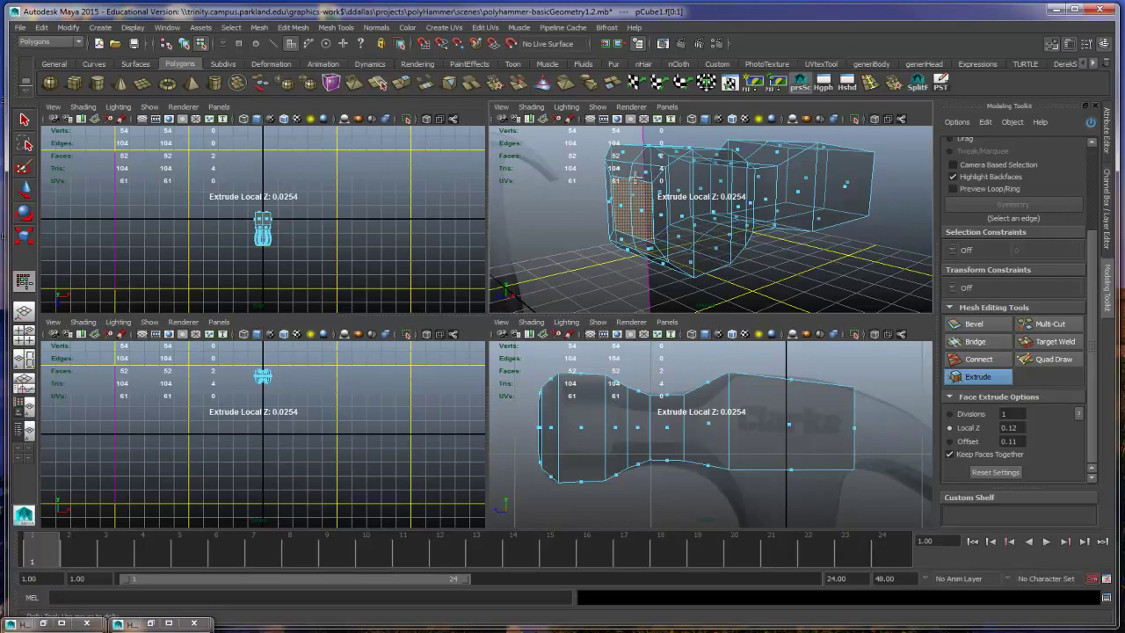
key("r")
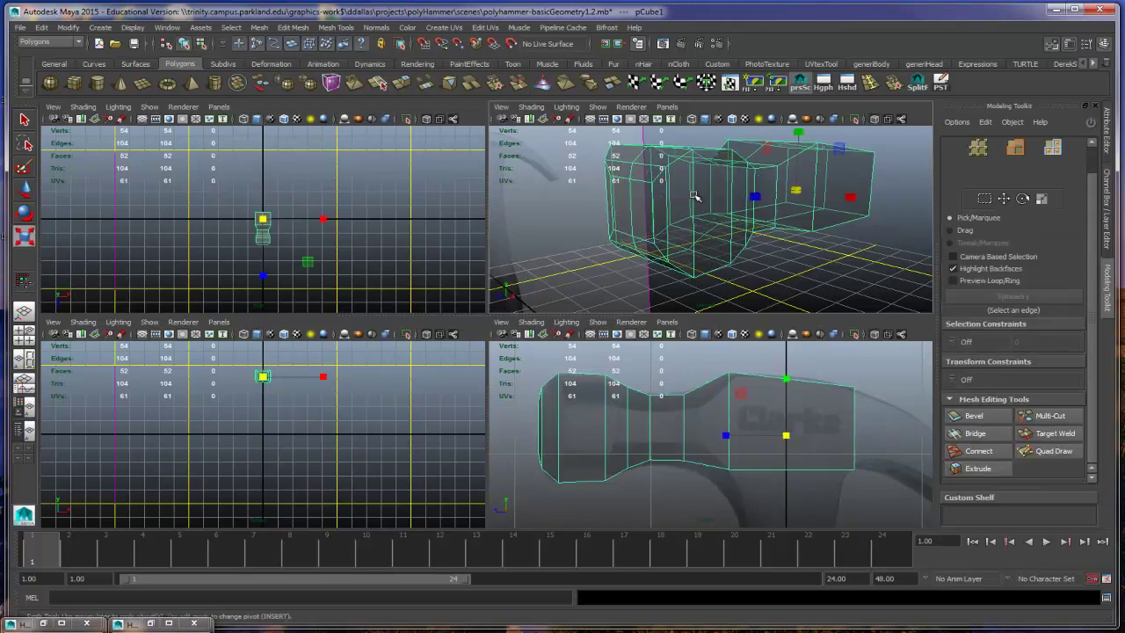
Step: Extrude the two faces at the claw end of the head with a Local Z of about 0.002
left_click_drag(795, 212, 725, 246, "alt")
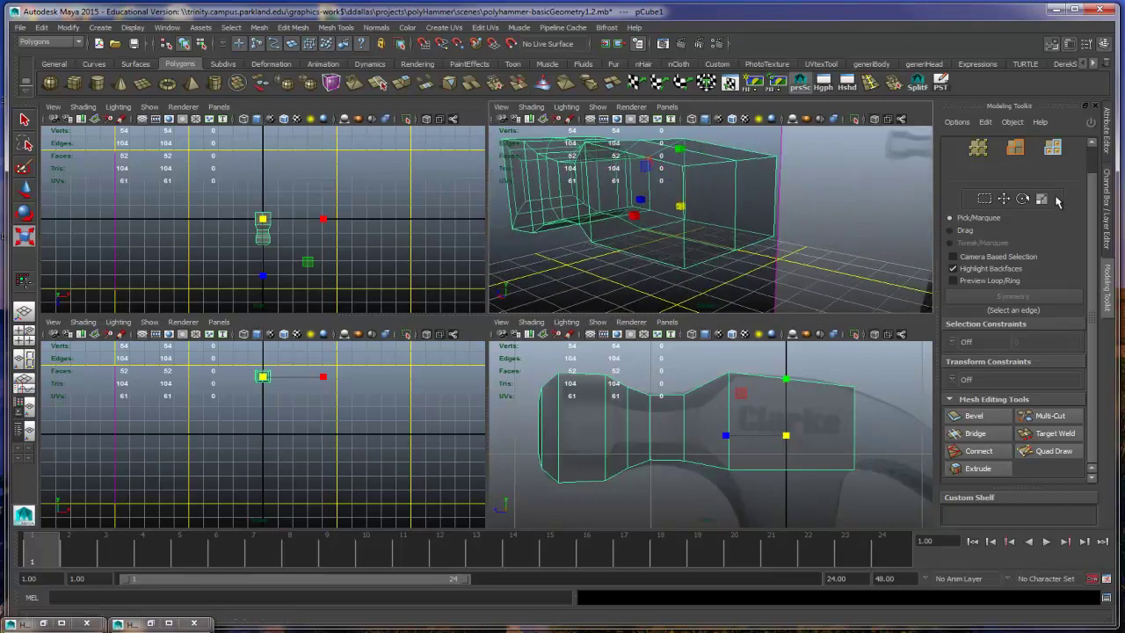
left_click(1052, 147)
left_click(772, 206)
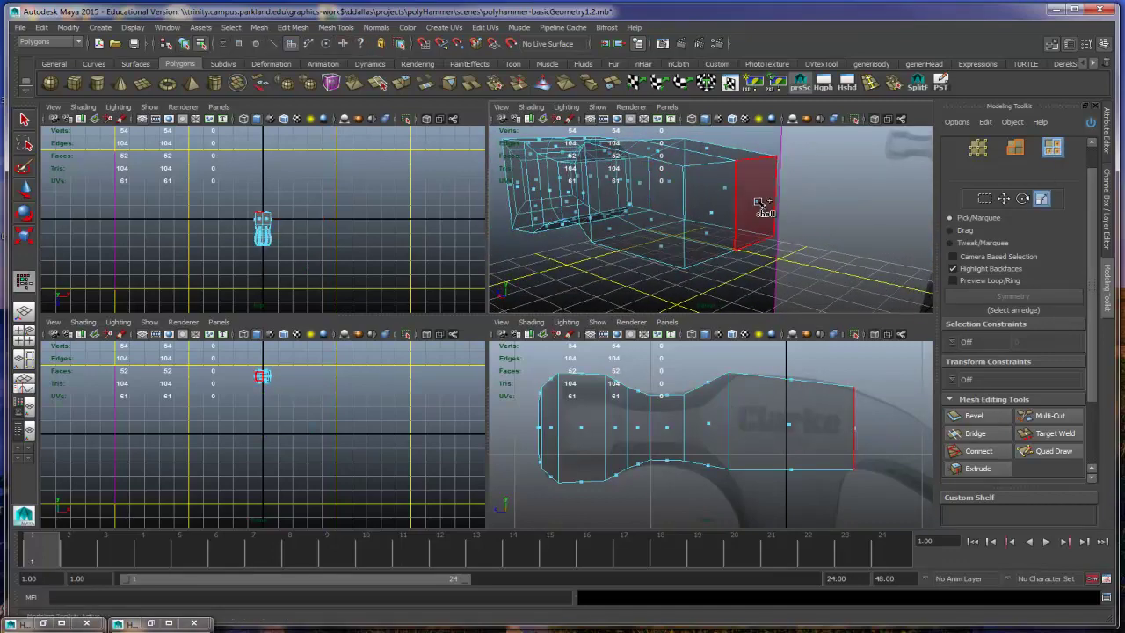
left_click(761, 204)
left_click(714, 213, "shift")
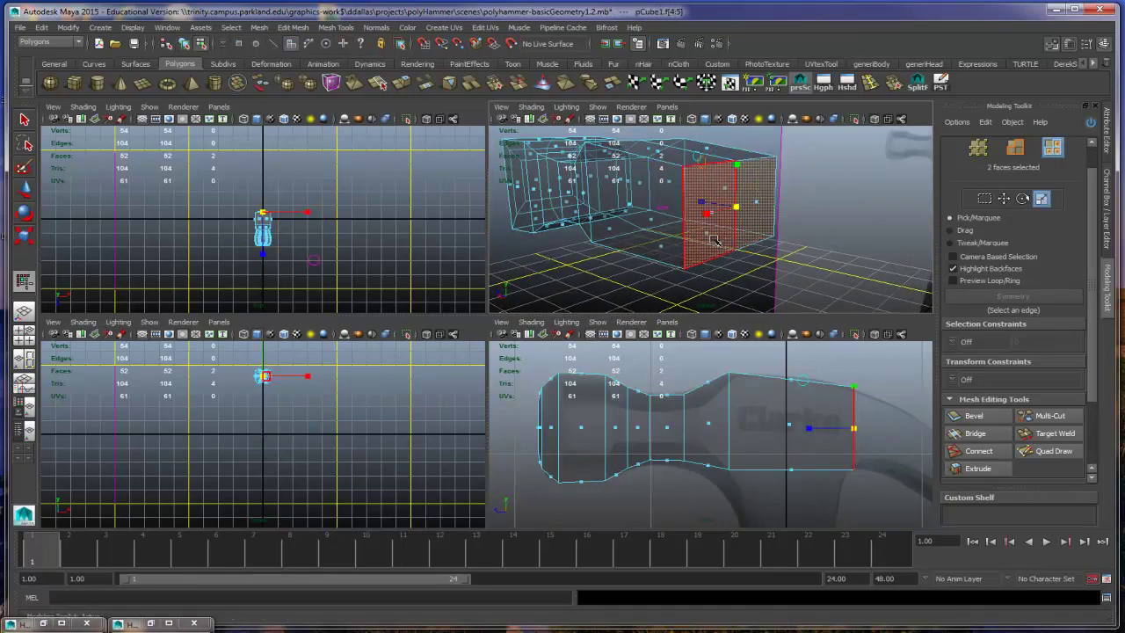
key("q")
left_click_drag(777, 226, 757, 254, "alt")
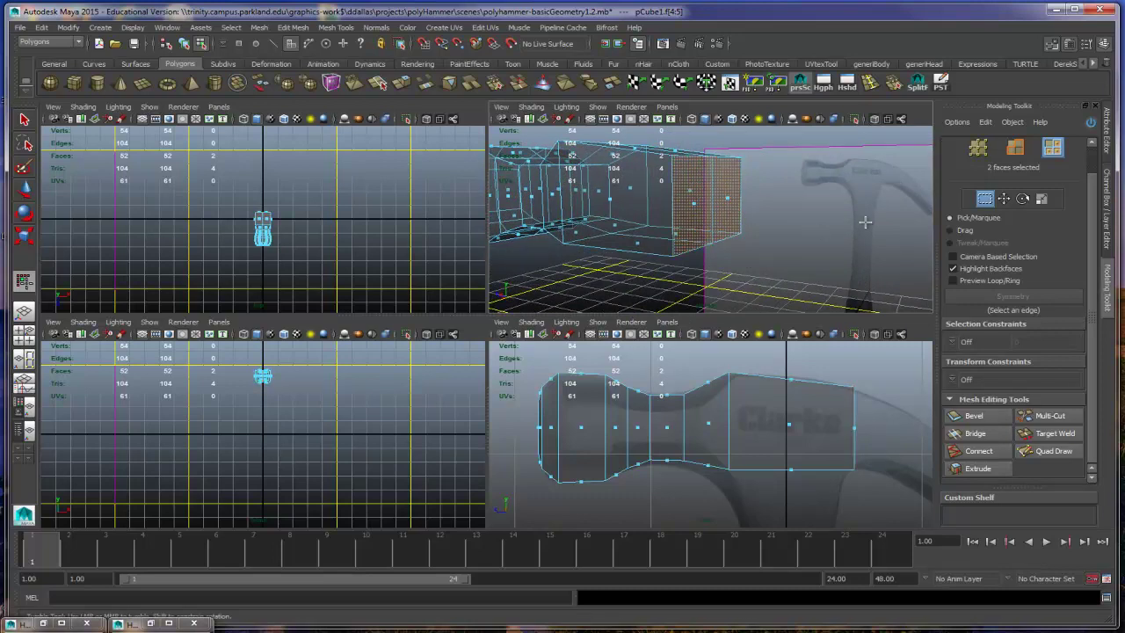
left_click(983, 466)
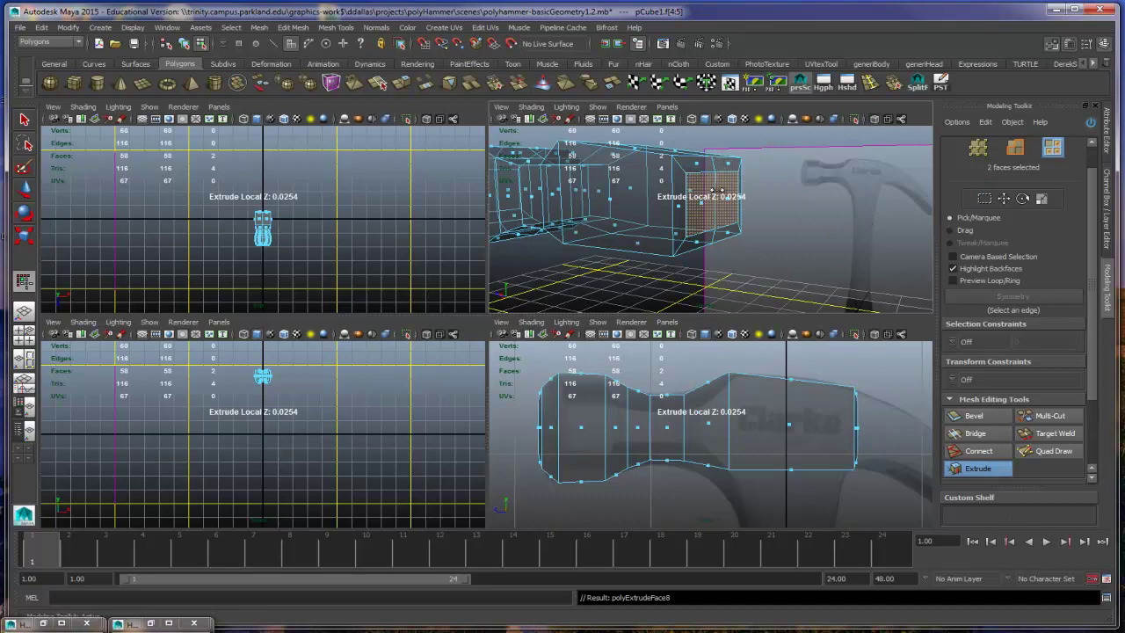
left_click_drag(818, 189, 814, 179)
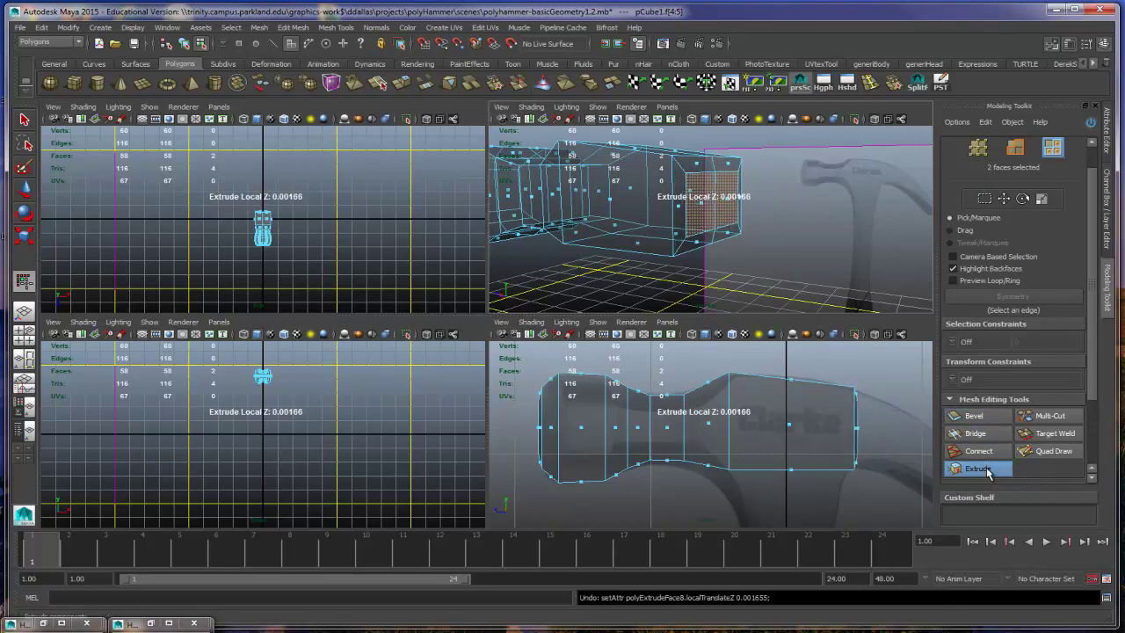
Step: Set the claw-end extrusion's Offset to about 0.28 and finish the Extrude tool
scroll(991, 479, "down", 3)
left_click(968, 441)
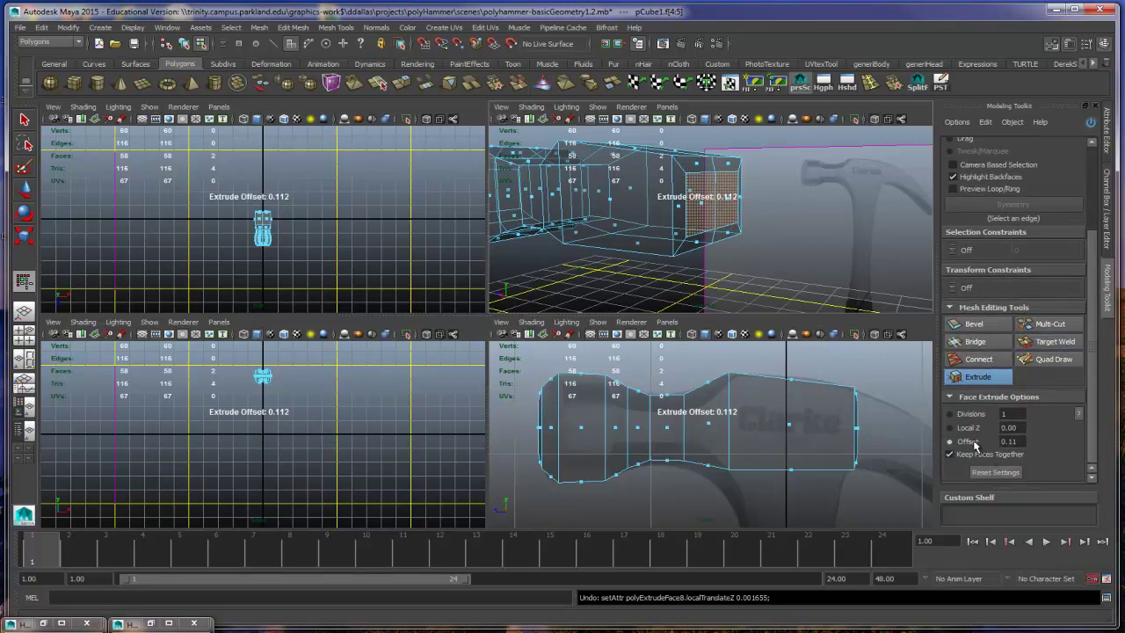
left_click_drag(883, 272, 713, 201)
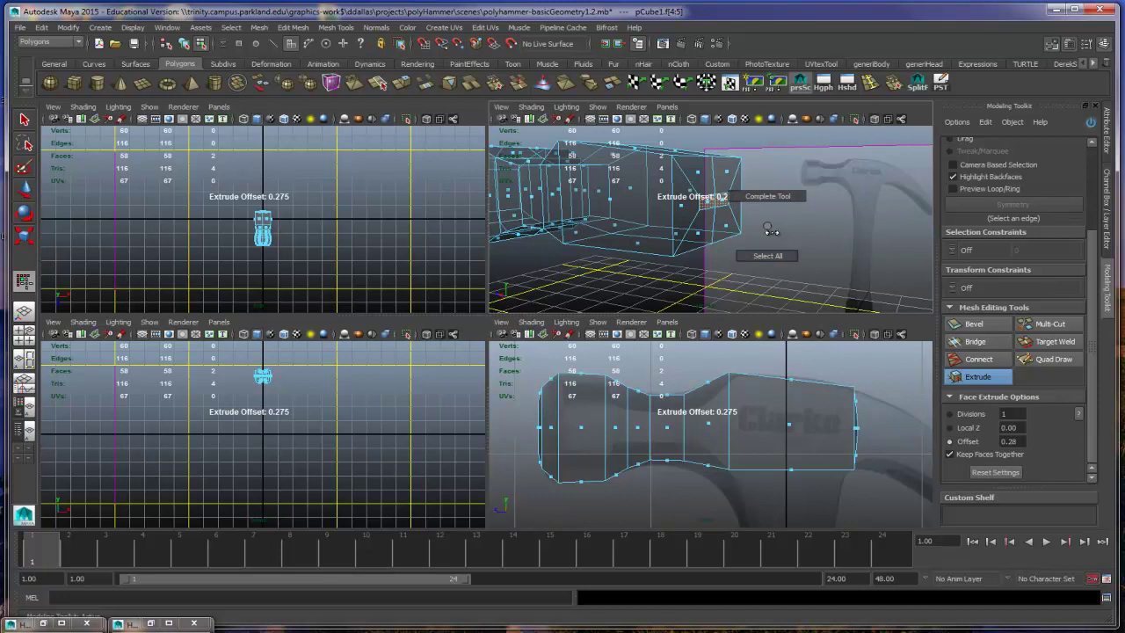
left_click(759, 223)
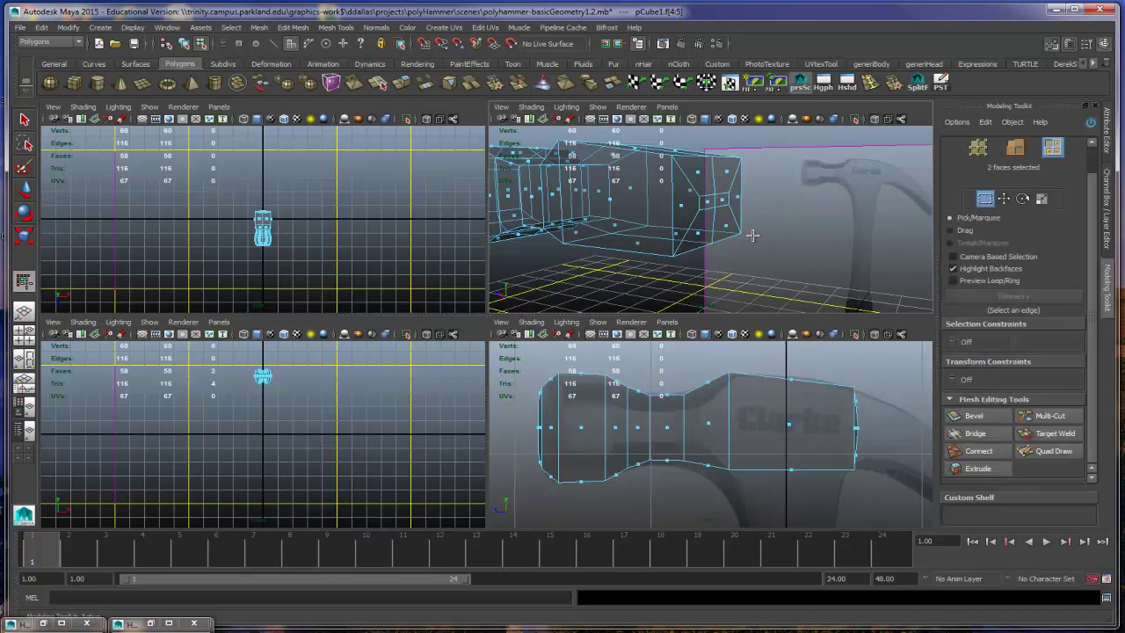
Step: Select the six edges outlining the inset claw-end faces and scale them wider across the head's width
left_click(980, 151)
left_click_drag(743, 232, 702, 227, "alt")
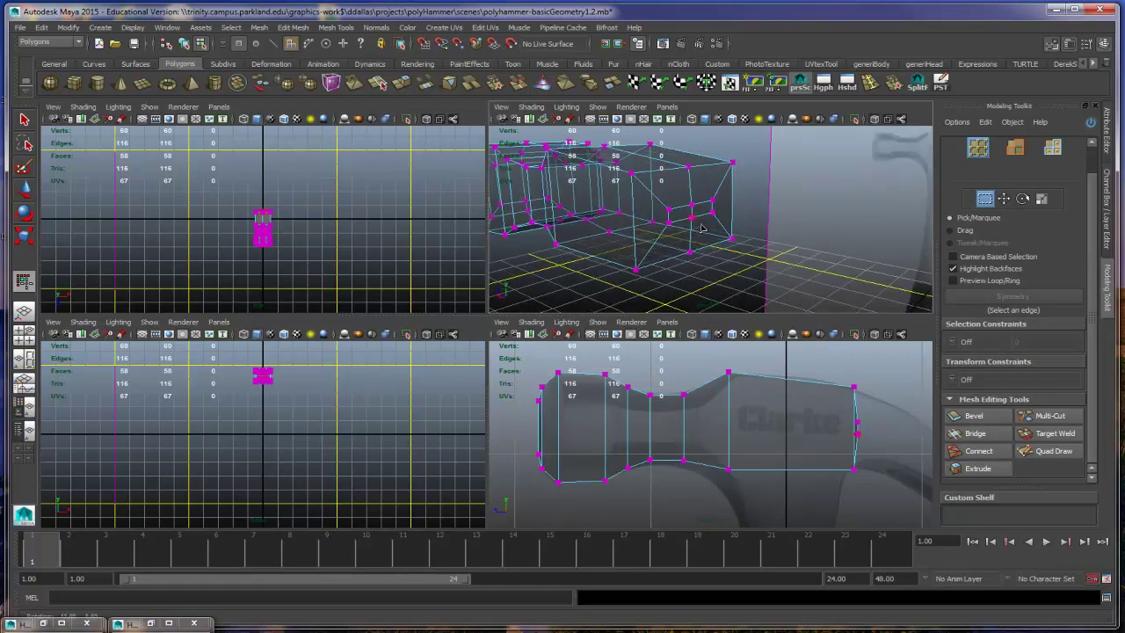
left_click(1015, 148)
left_click_drag(709, 204, 696, 225)
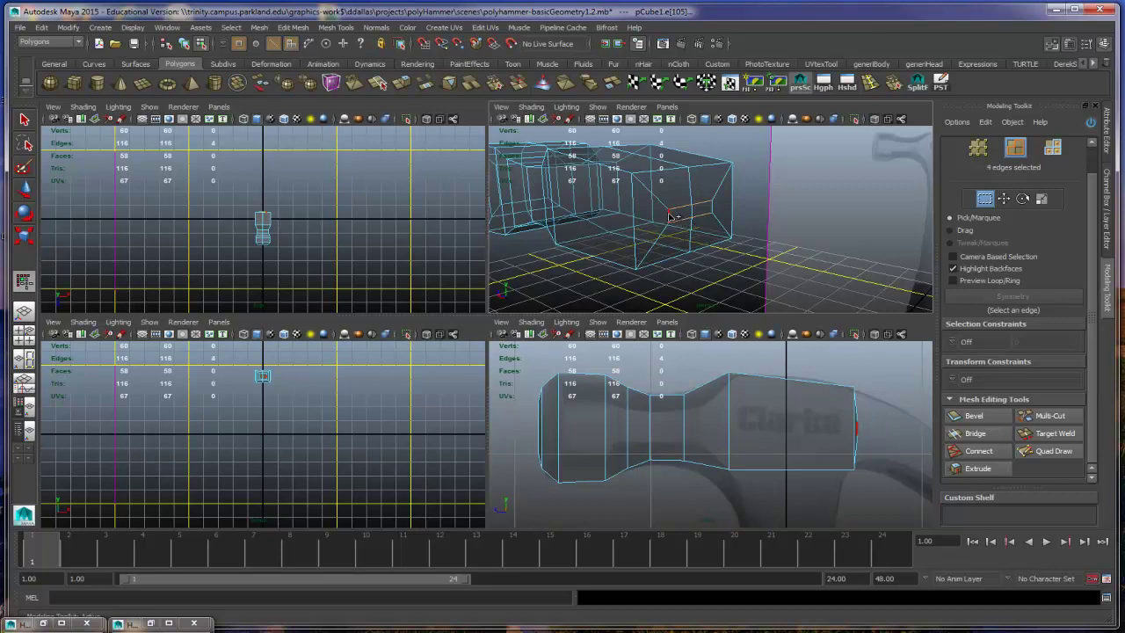
left_click(715, 208, "shift")
left_click(25, 236)
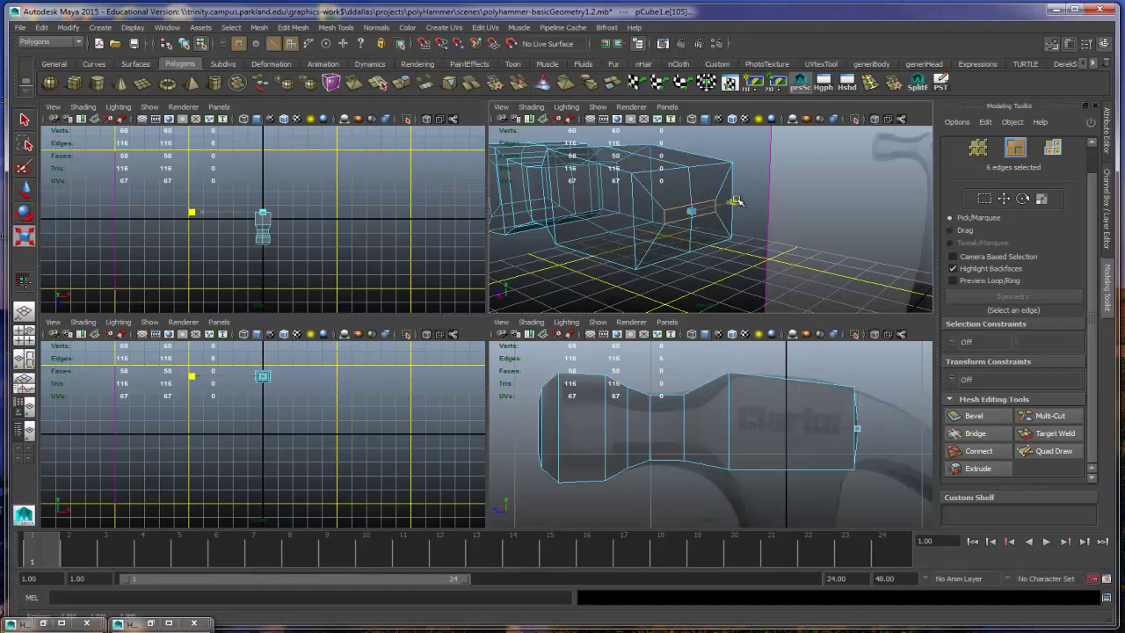
left_click_drag(736, 202, 802, 238)
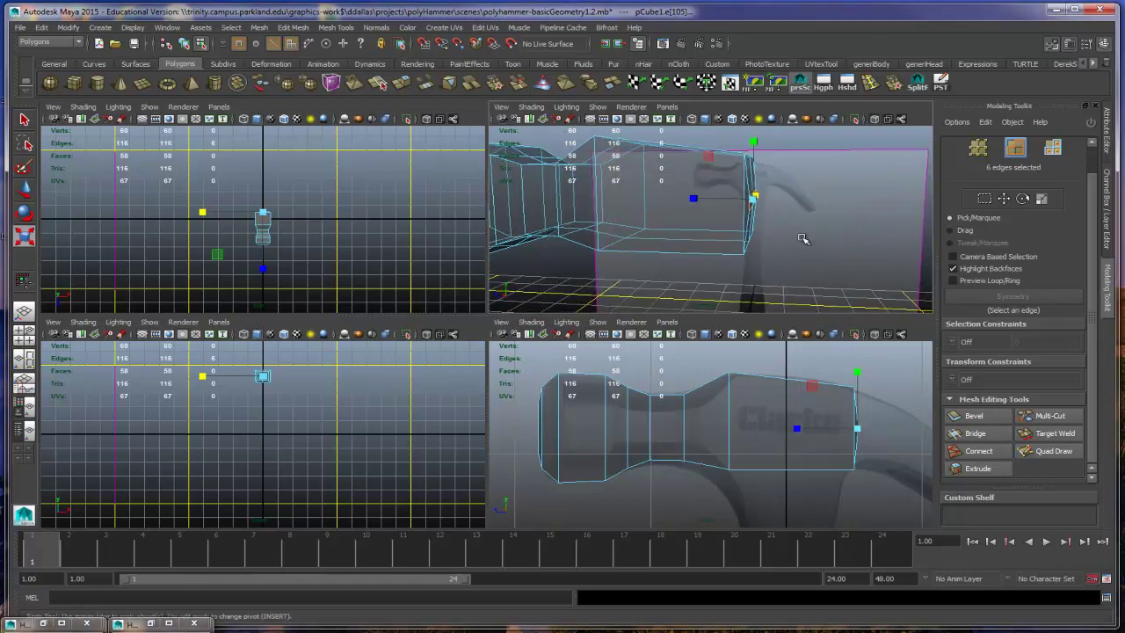
Step: Move the six inset edges outward along the claw in the side view and scale them taller toward the reference outline
key("space")
key("space")
left_click(25, 188)
left_click_drag(694, 200, 692, 198)
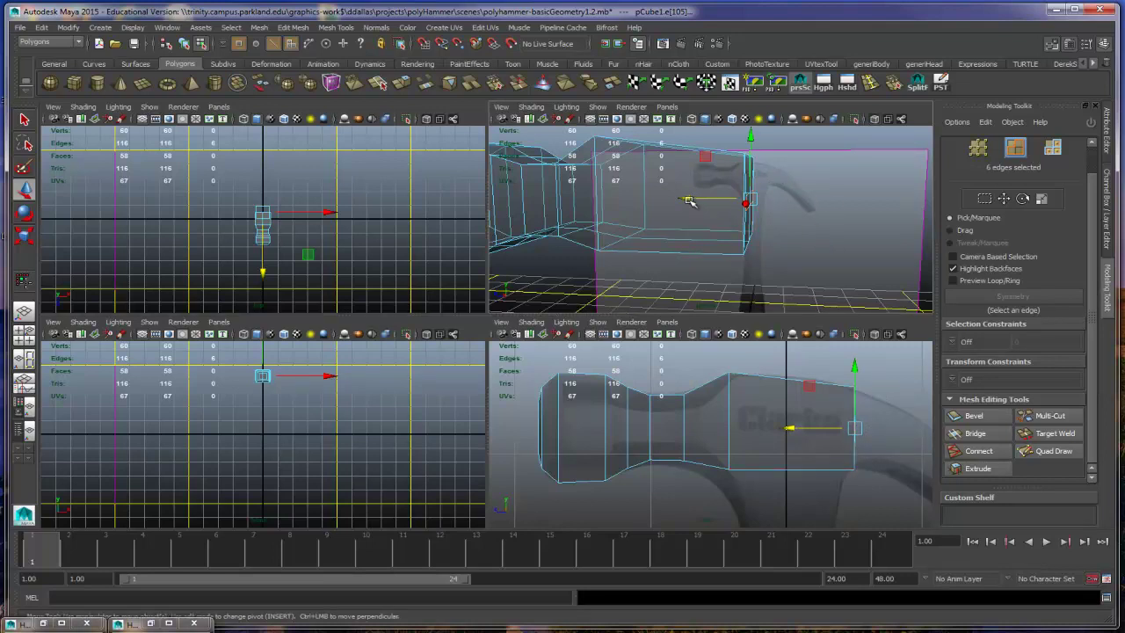
left_click_drag(873, 417, 800, 467, "alt")
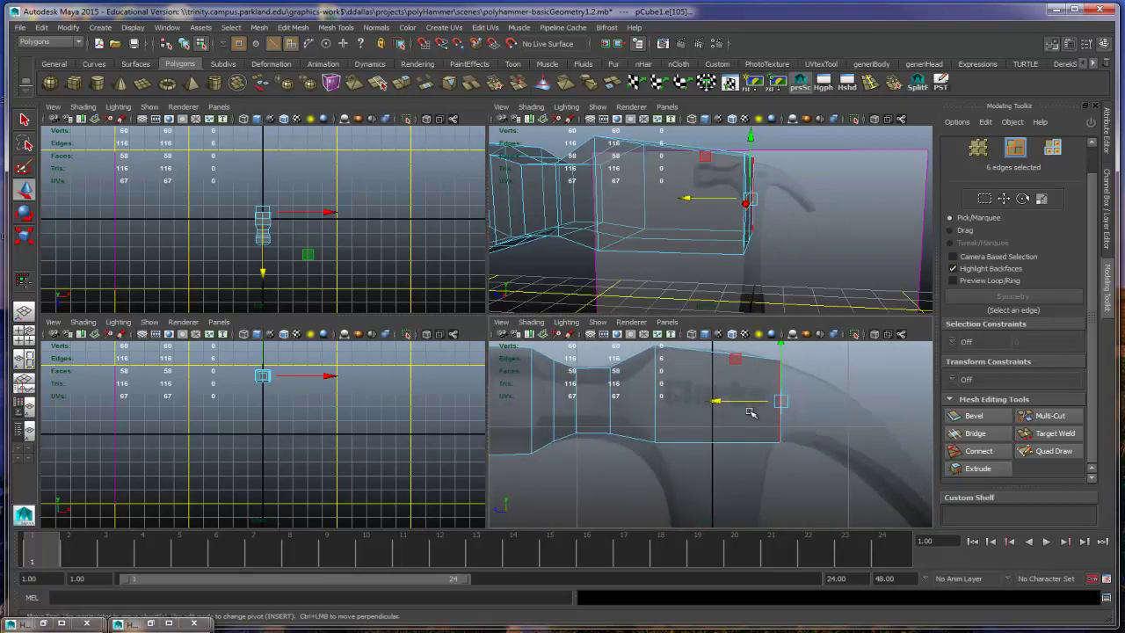
left_click_drag(713, 401, 765, 405)
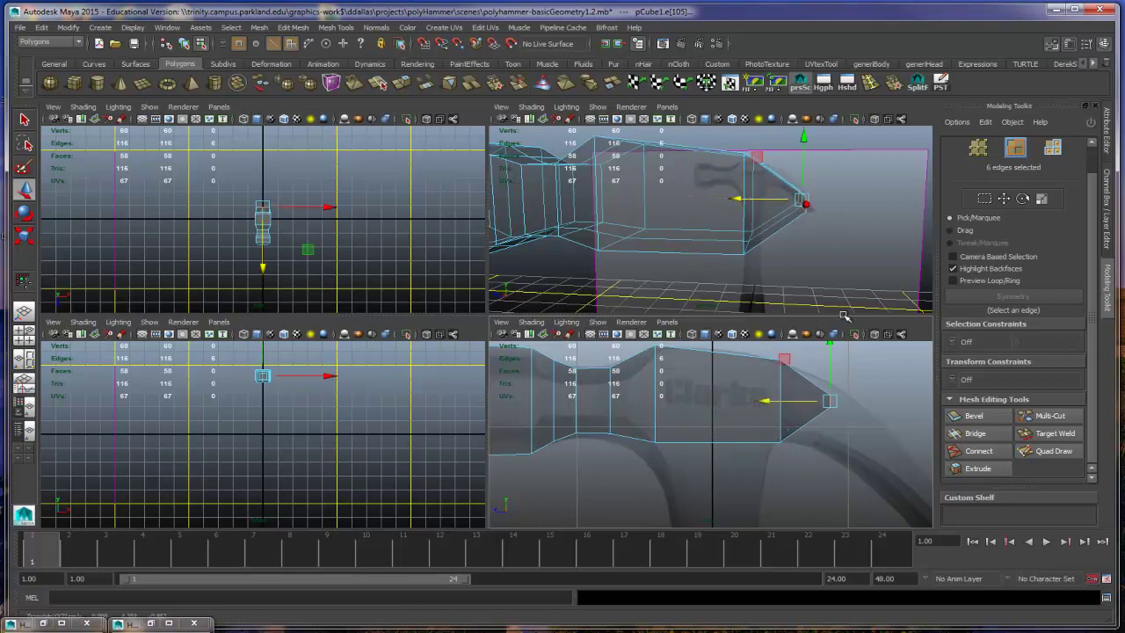
key("r")
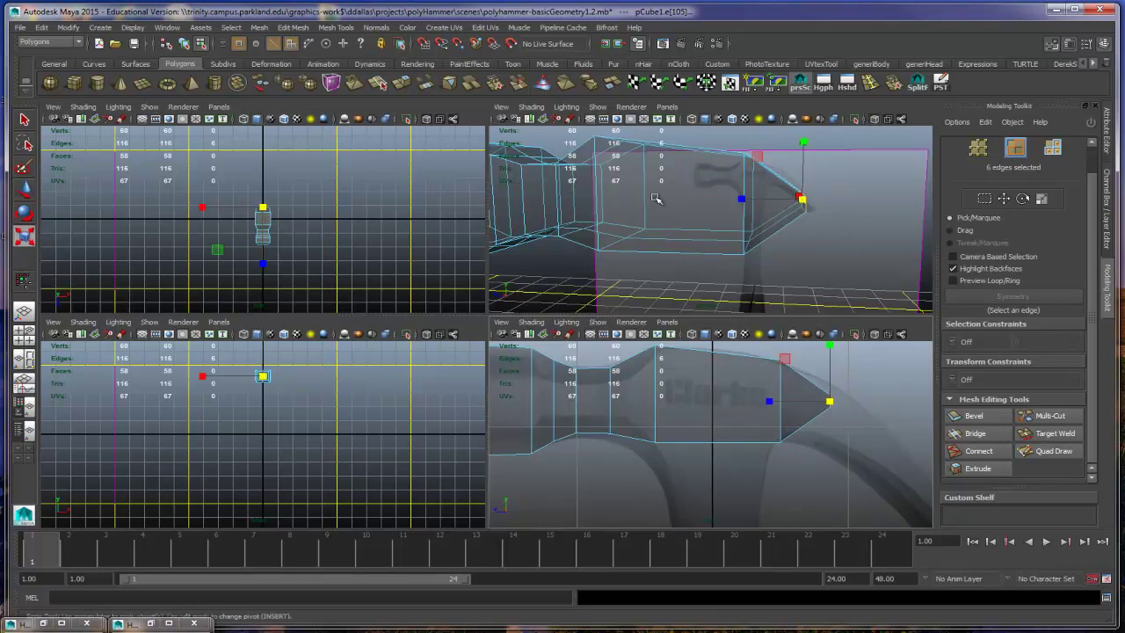
left_click_drag(802, 143, 800, 51)
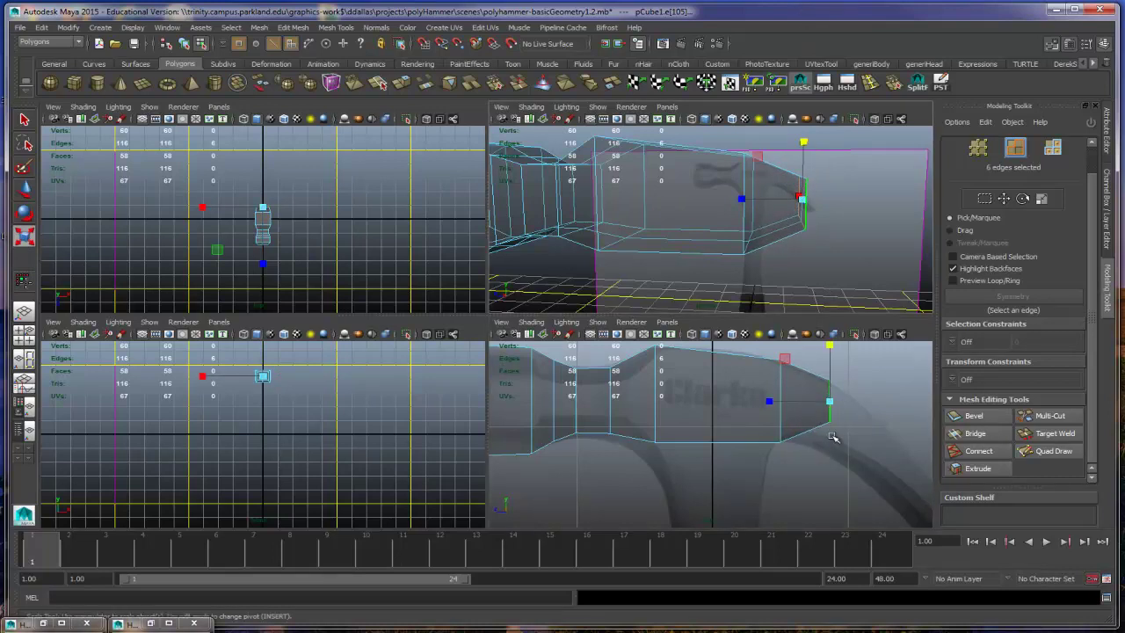
Step: Lower the three bottom vertices of the outermost claw section to follow the reference, then select all six vertices of that section
right_click_drag(823, 426, 764, 371)
left_click_drag(870, 409, 811, 439)
key("w")
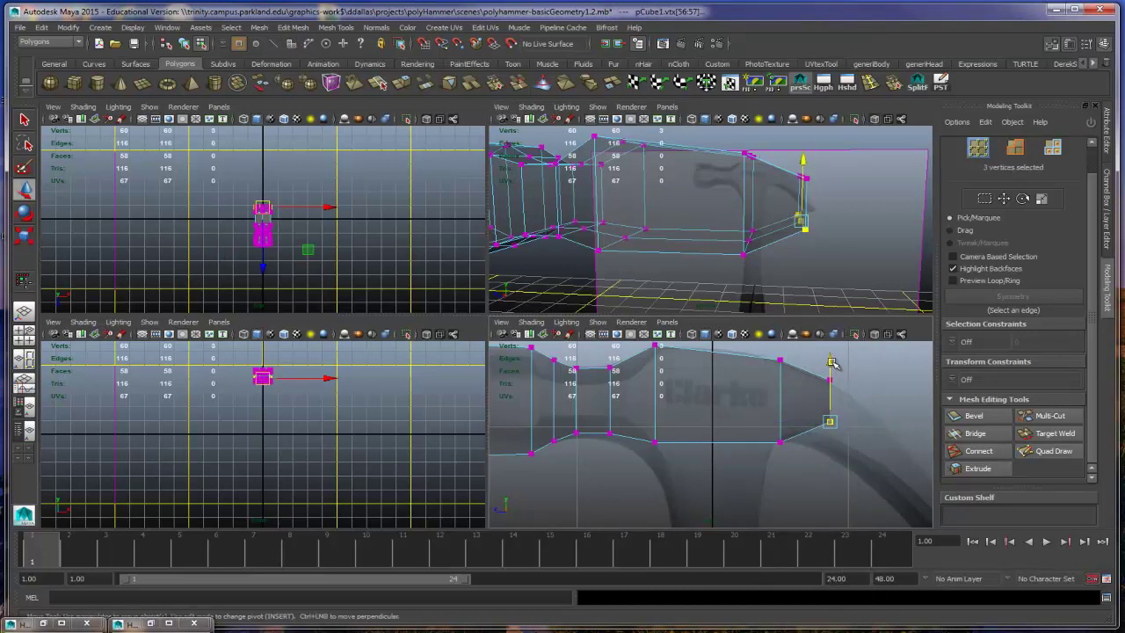
left_click_drag(831, 364, 854, 376)
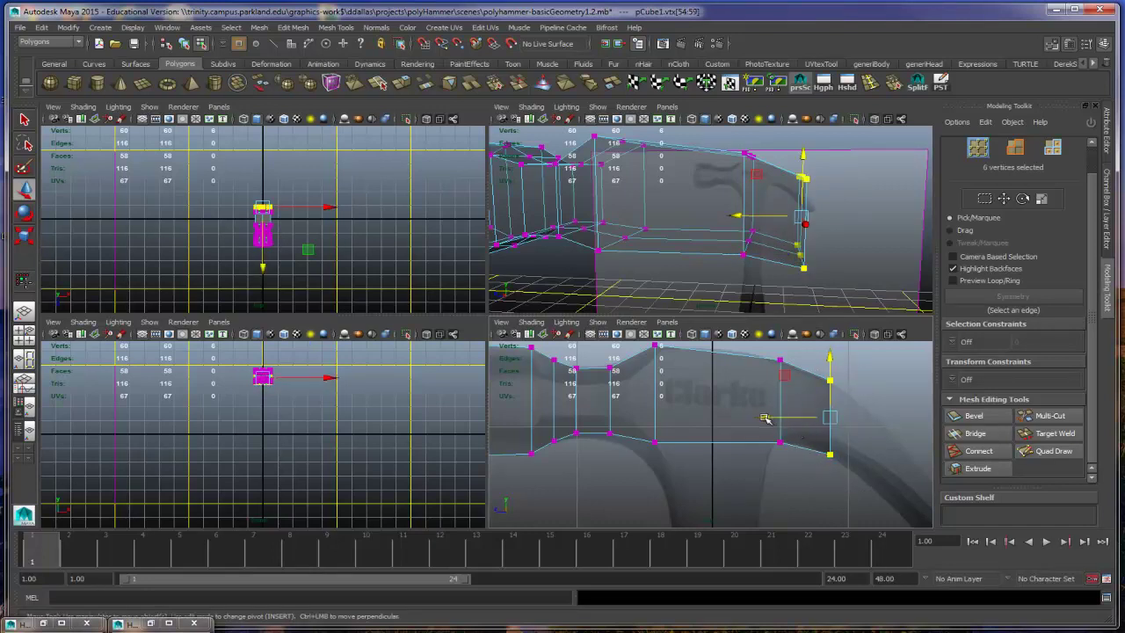
Step: Move the outermost claw section's vertices back toward the head and slightly upward in the side view to follow the reference outline
left_click_drag(765, 417, 752, 418)
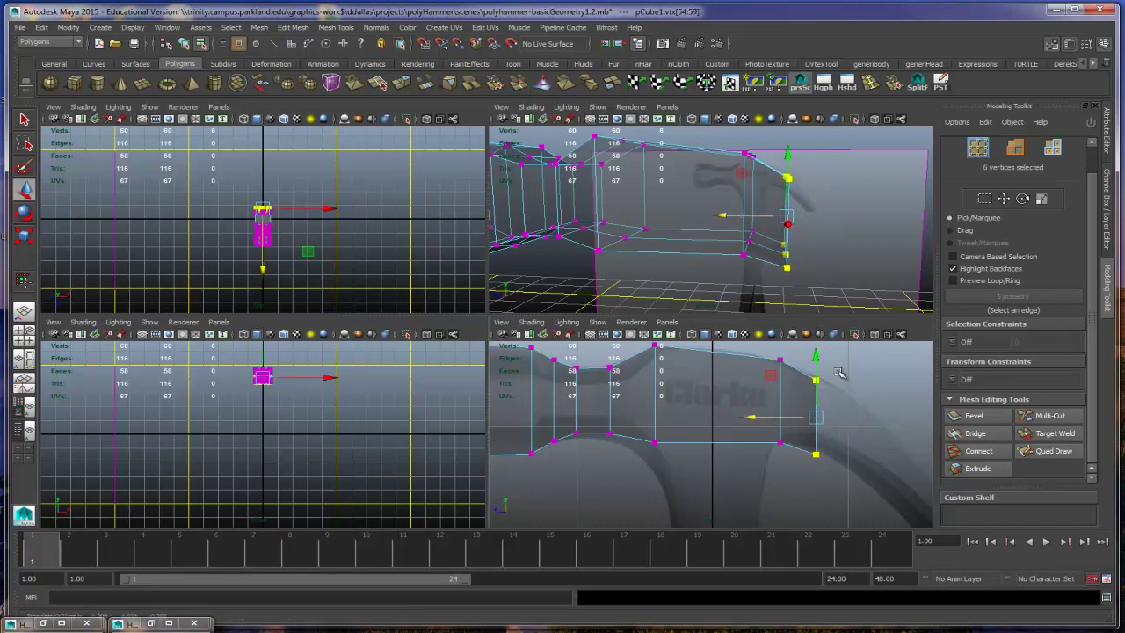
left_click_drag(817, 365, 817, 350)
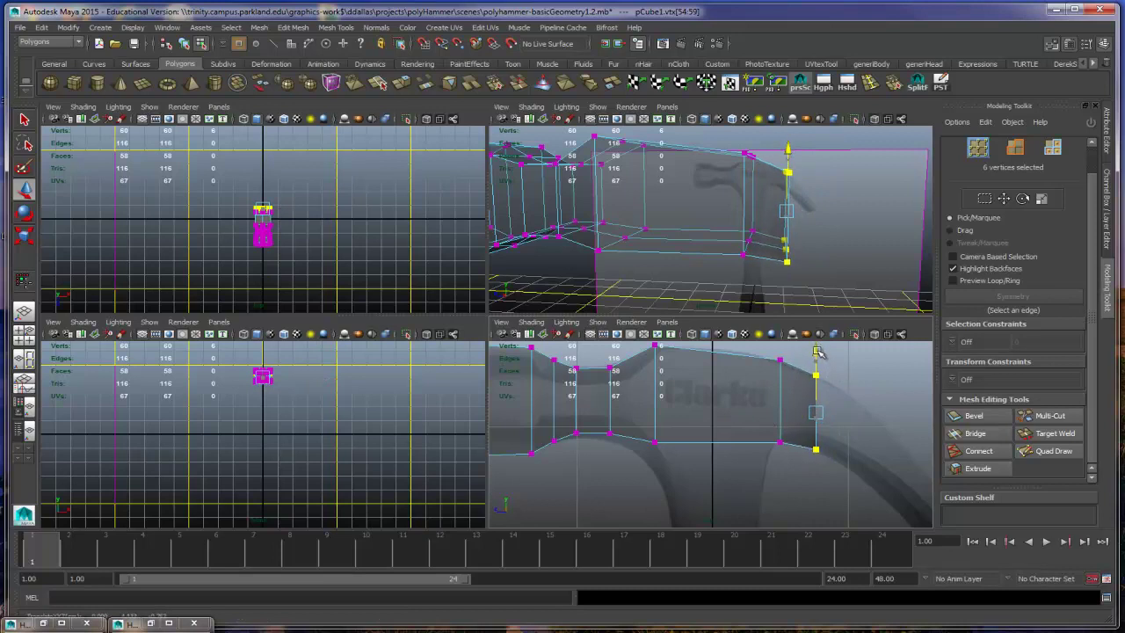
left_click_drag(826, 413, 845, 453)
left_click_drag(815, 412, 843, 494)
left_click(754, 414)
left_click_drag(755, 414, 785, 390)
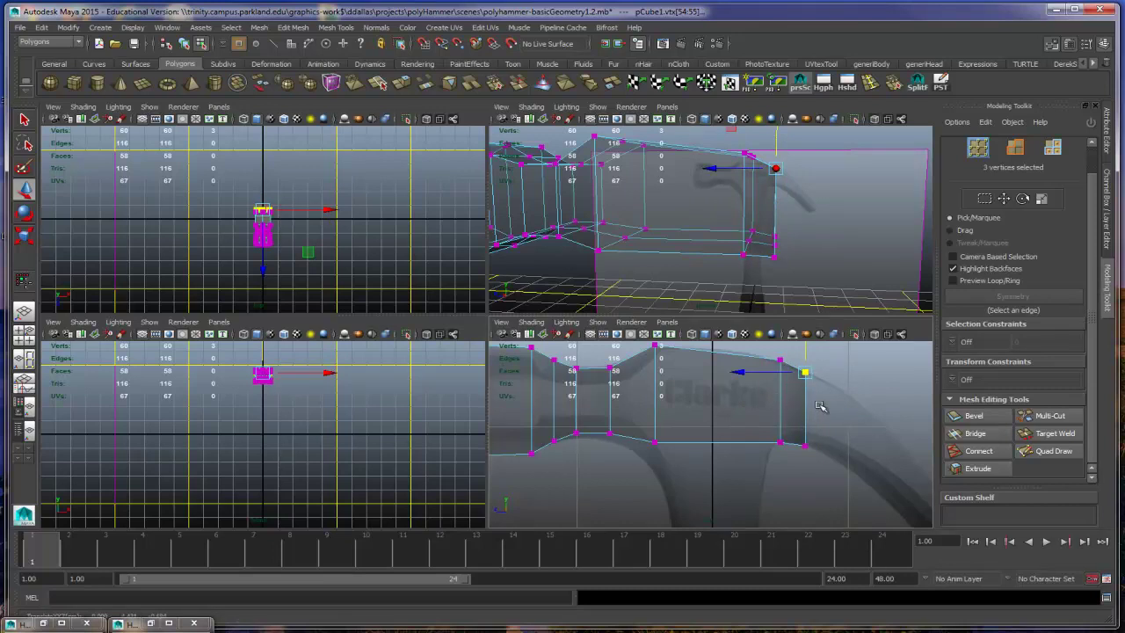
Step: Select the two end faces of the claw side in the perspective view
key("space")
left_click_drag(639, 311, 668, 344, "alt")
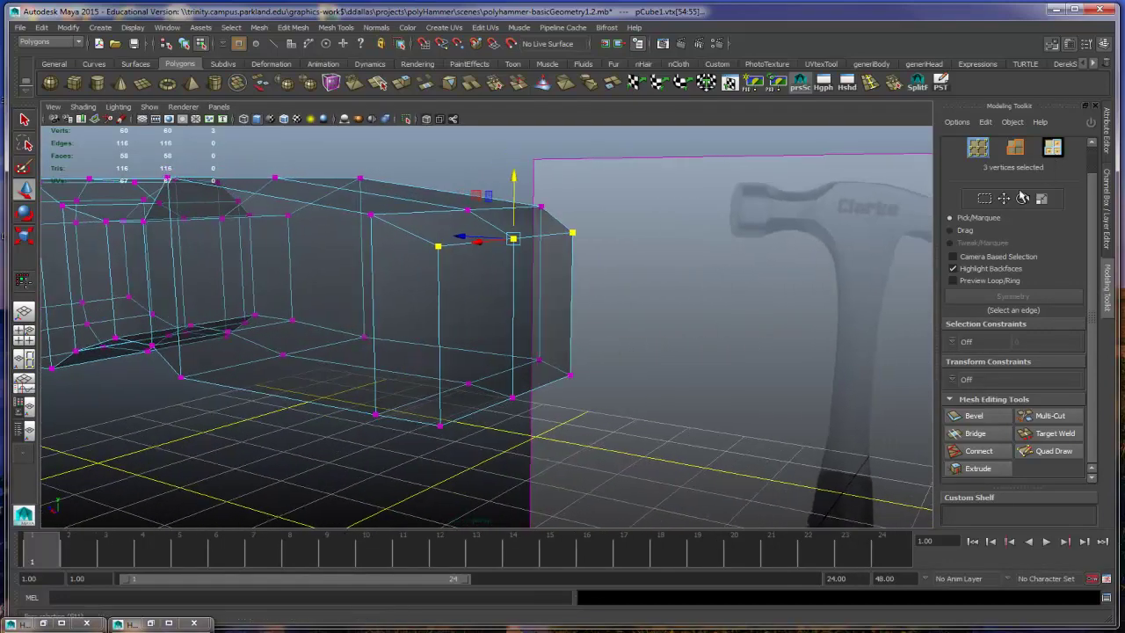
key("F11")
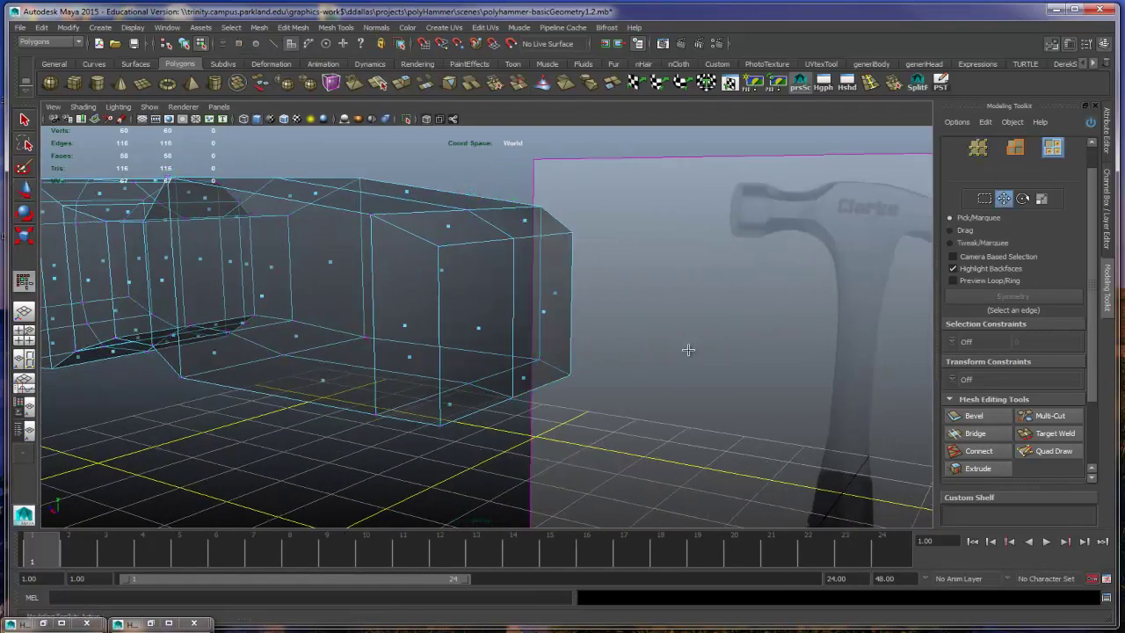
left_click(484, 332)
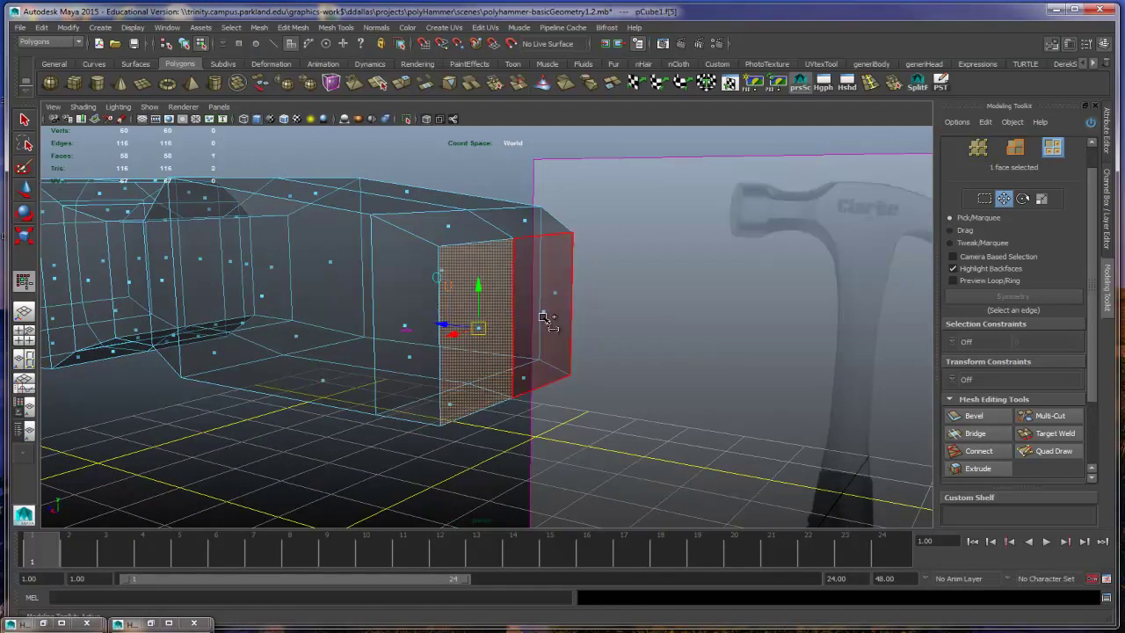
left_click(543, 314, "shift")
Step: Try a Modeling Toolkit extrusion of the two end faces with Keep Faces Together off and Local Z about 0.45, and undo it
scroll(1022, 400, "down", 2)
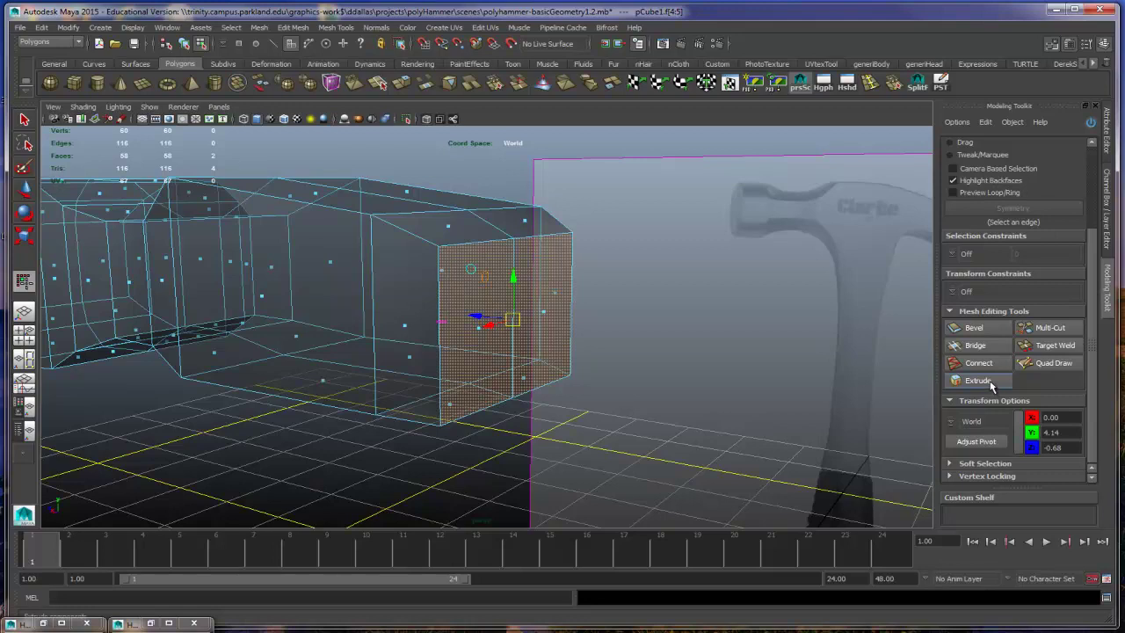
left_click(990, 382)
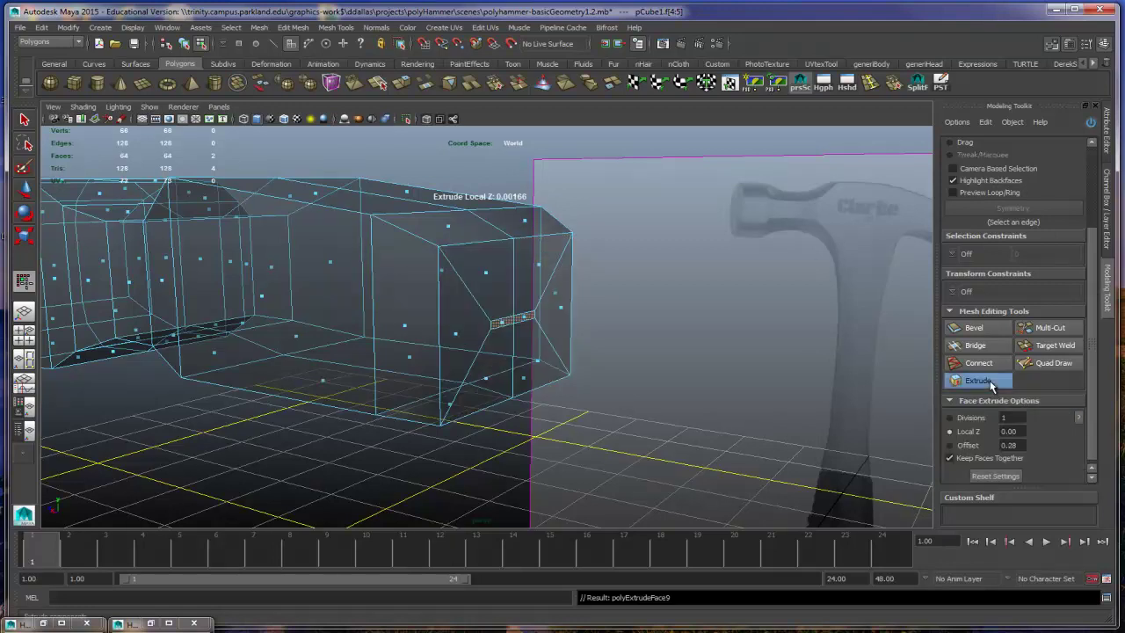
left_click(950, 458)
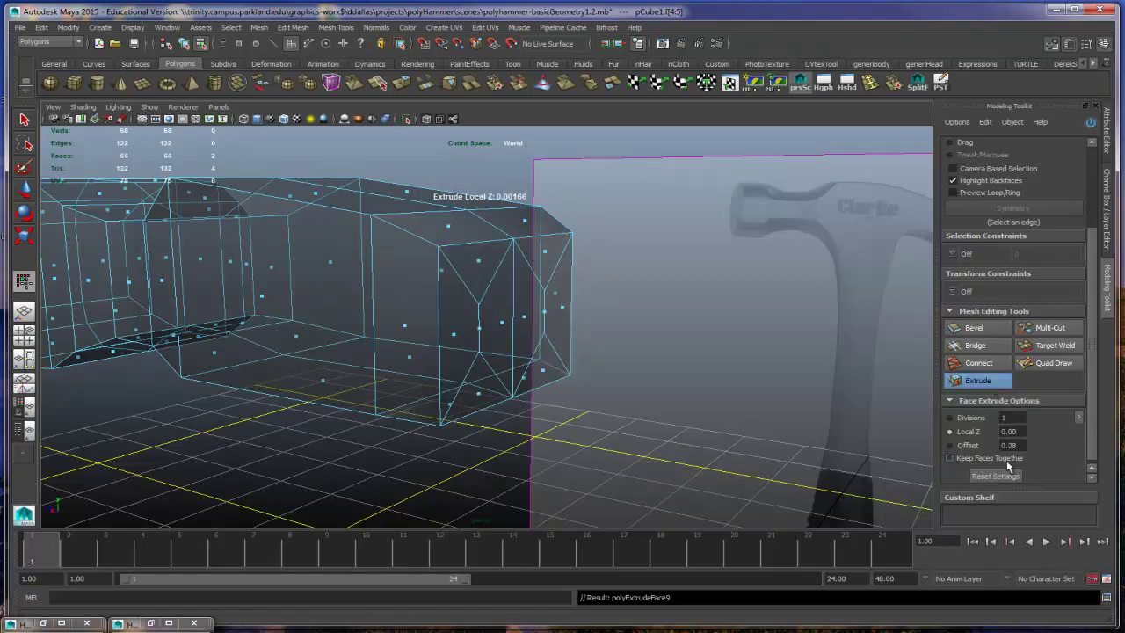
left_click_drag(736, 370, 629, 370, "alt")
left_click(957, 432)
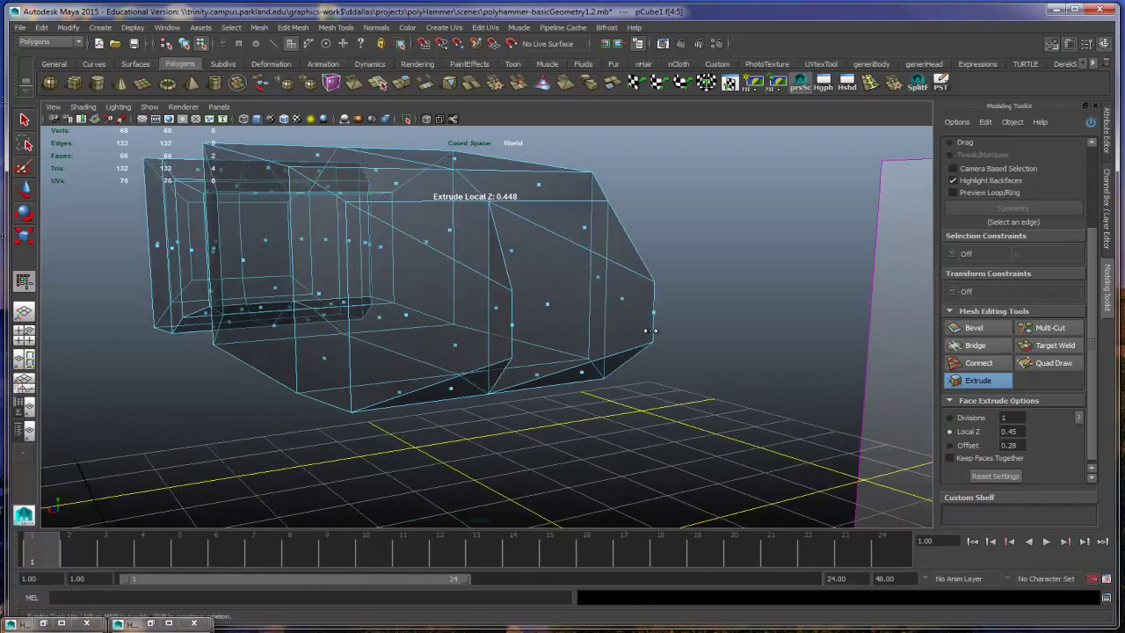
key("ctrl+z")
key("ctrl+z")
key("ctrl+z")
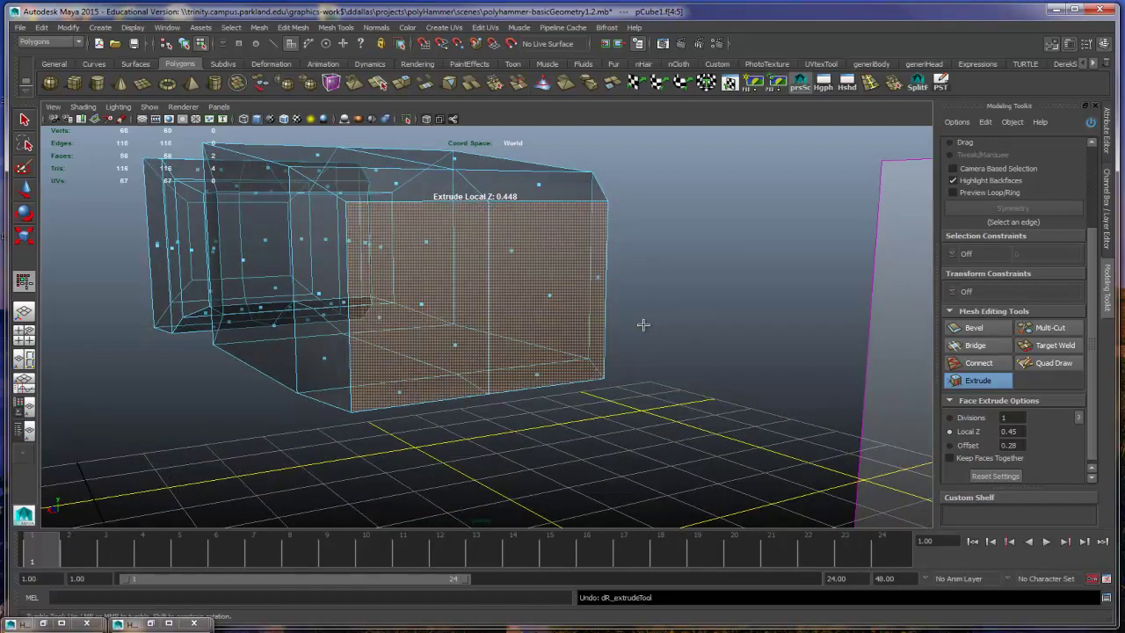
Step: Leave the Modeling Toolkit's Extrude tool and deactivate the toolkit, keeping the two claw-end faces selected
key("ctrl+e")
left_click_drag(597, 334, 573, 291, "alt")
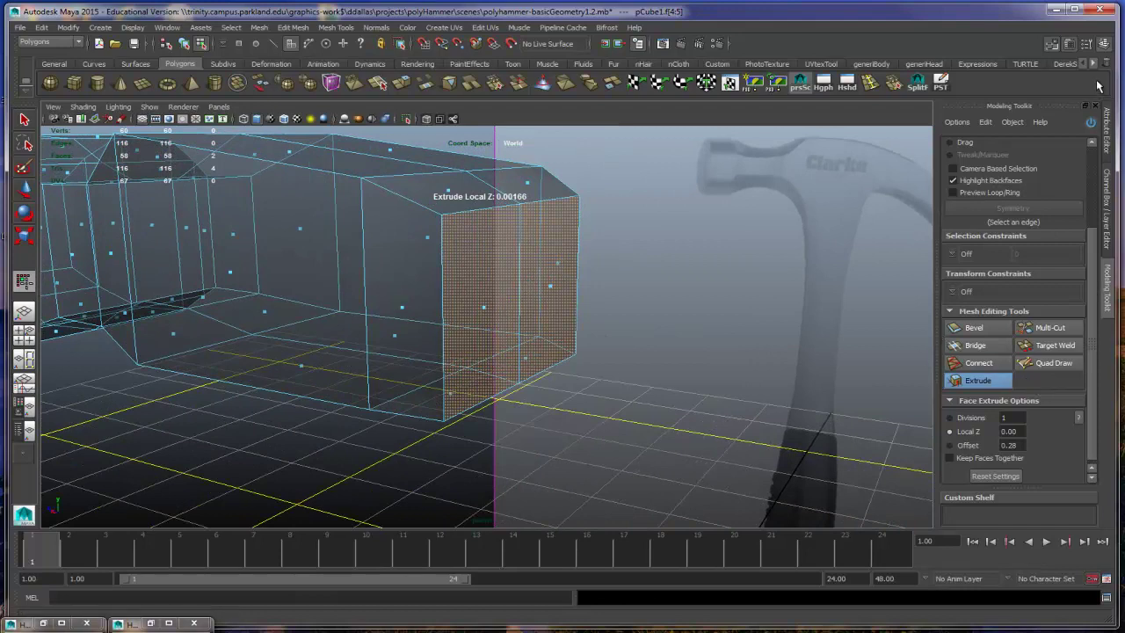
left_click(1091, 124)
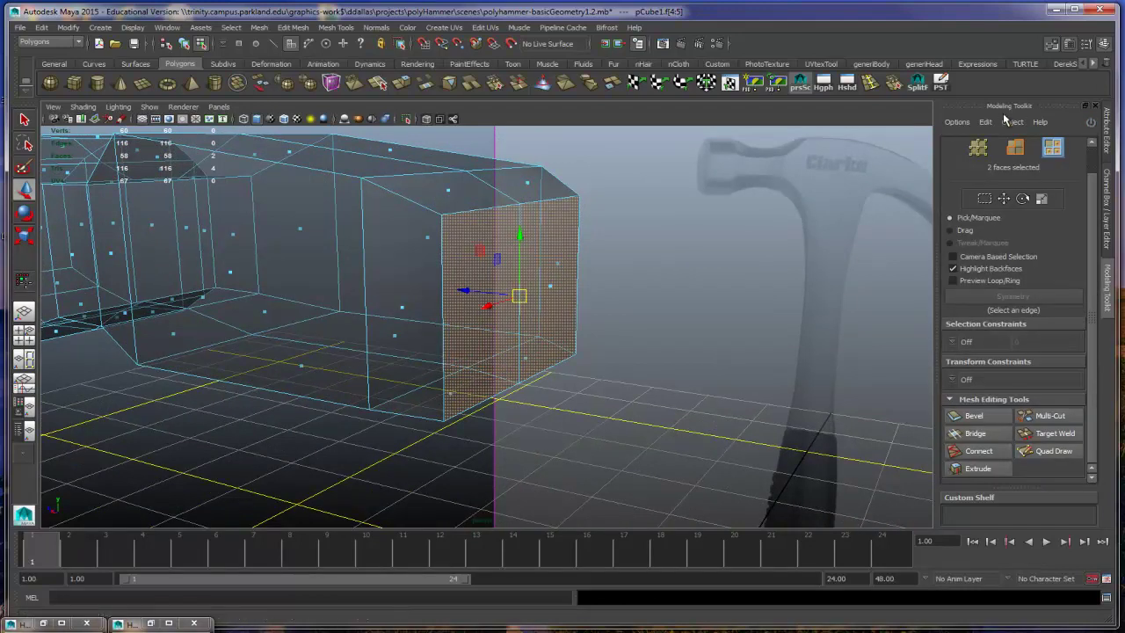
key("w")
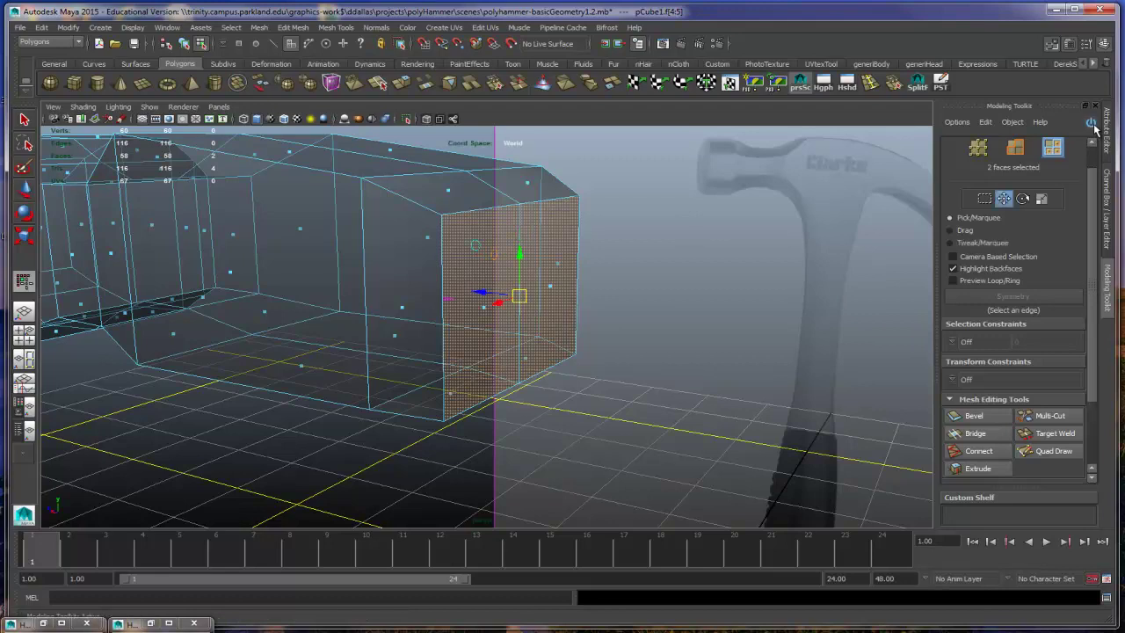
left_click(1092, 126)
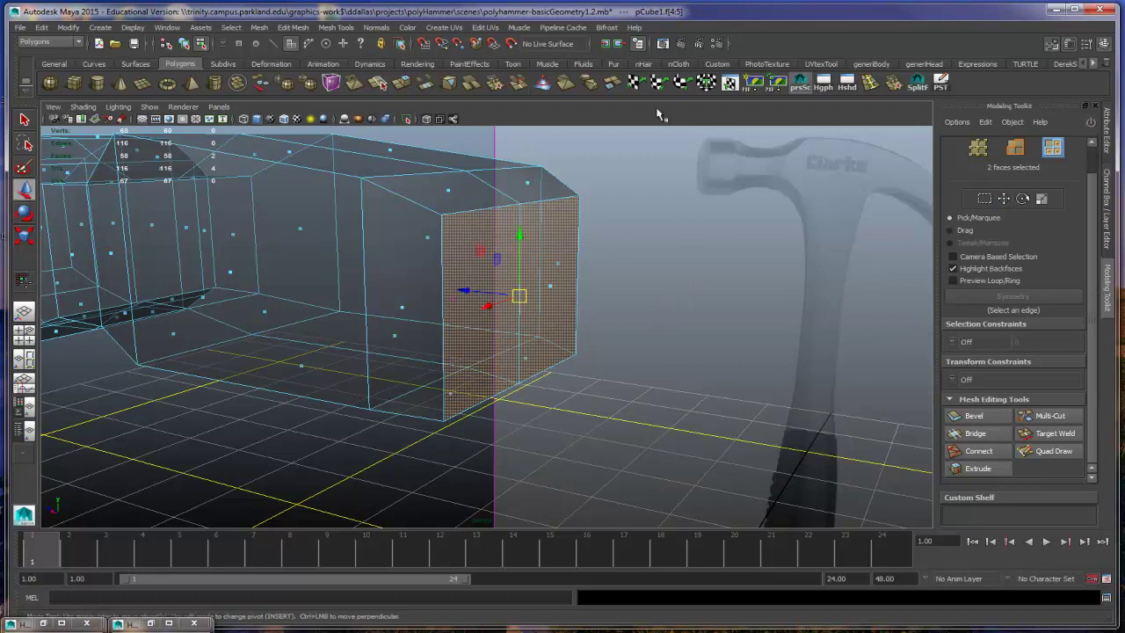
Step: Try the Edit Mesh Extrude on the two claw-end faces with 1 division and zero offset and thickness, moving them outward
left_click(294, 27)
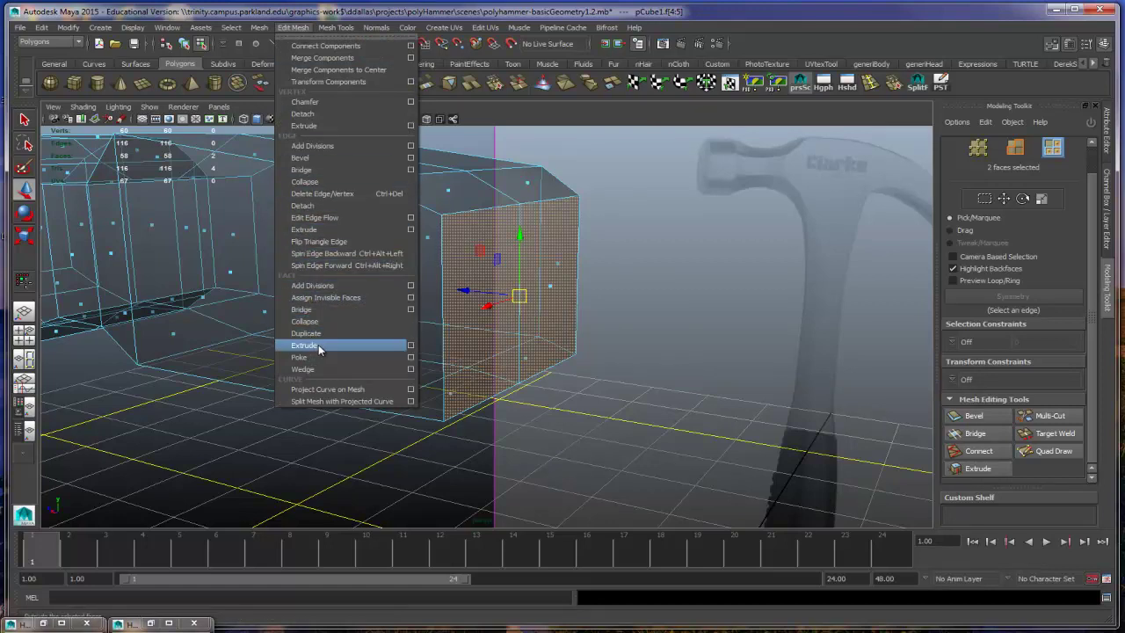
left_click(410, 345)
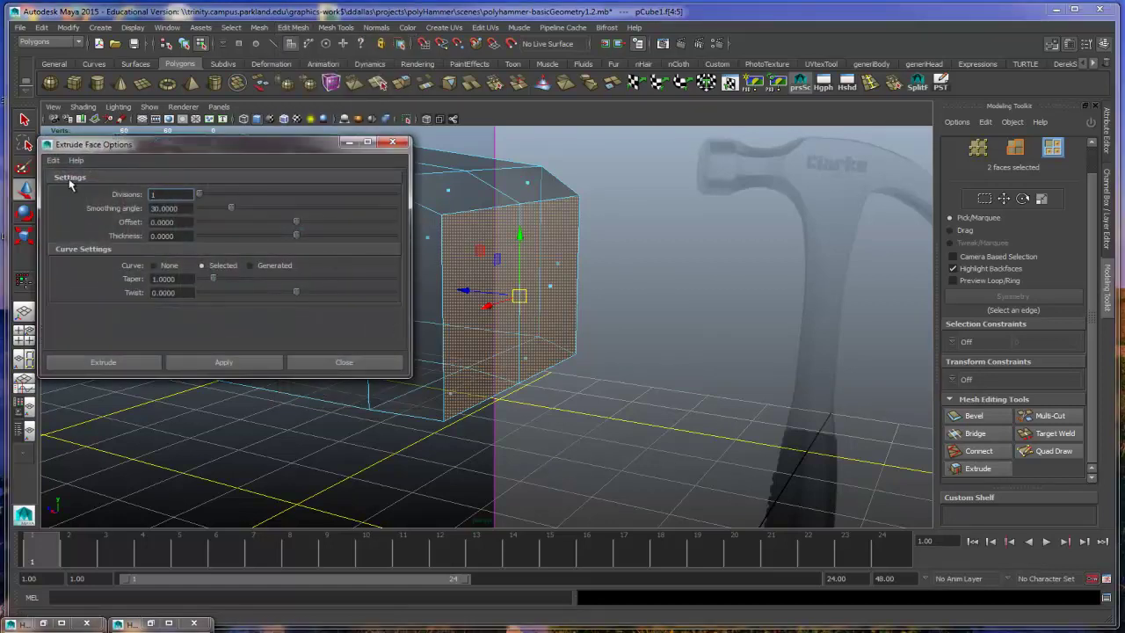
left_click(143, 366)
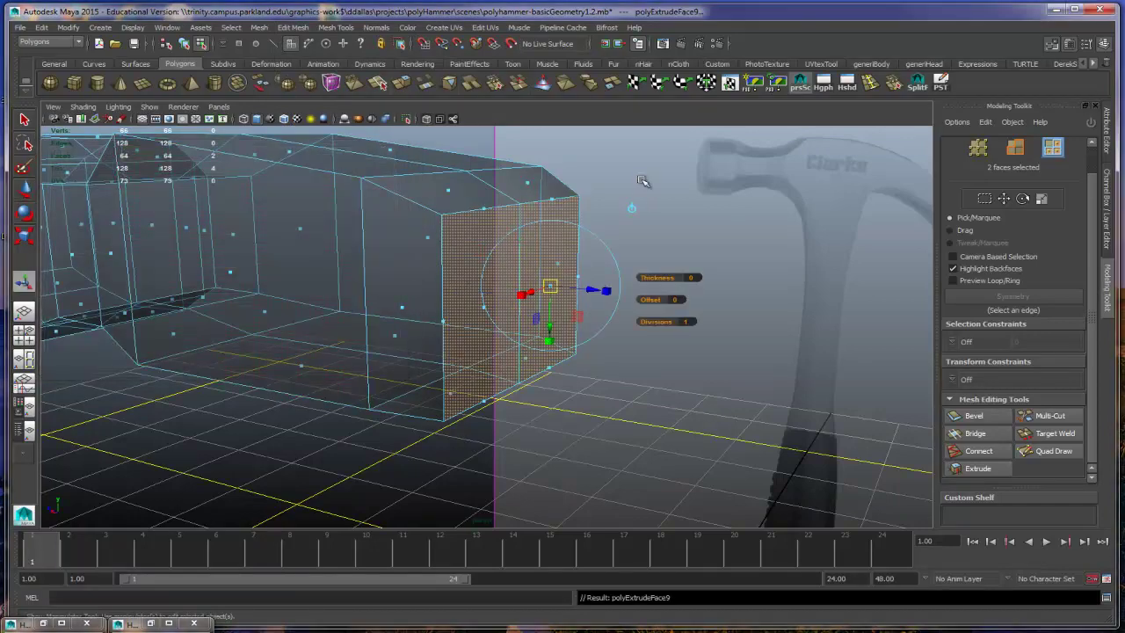
left_click_drag(677, 235, 681, 417, "alt")
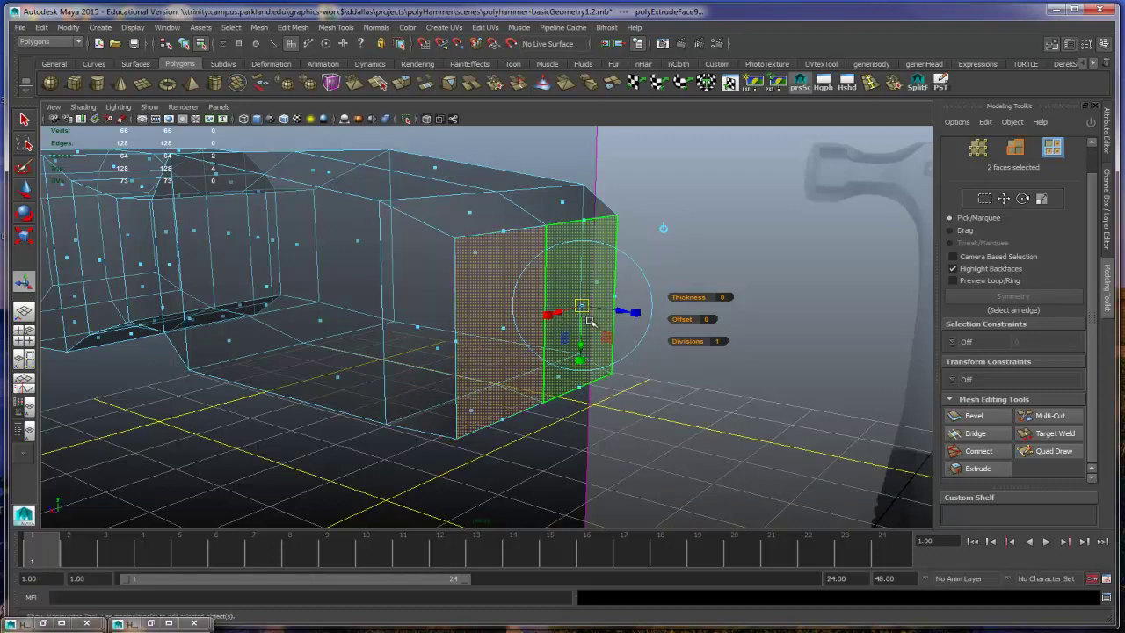
left_click_drag(624, 313, 665, 408)
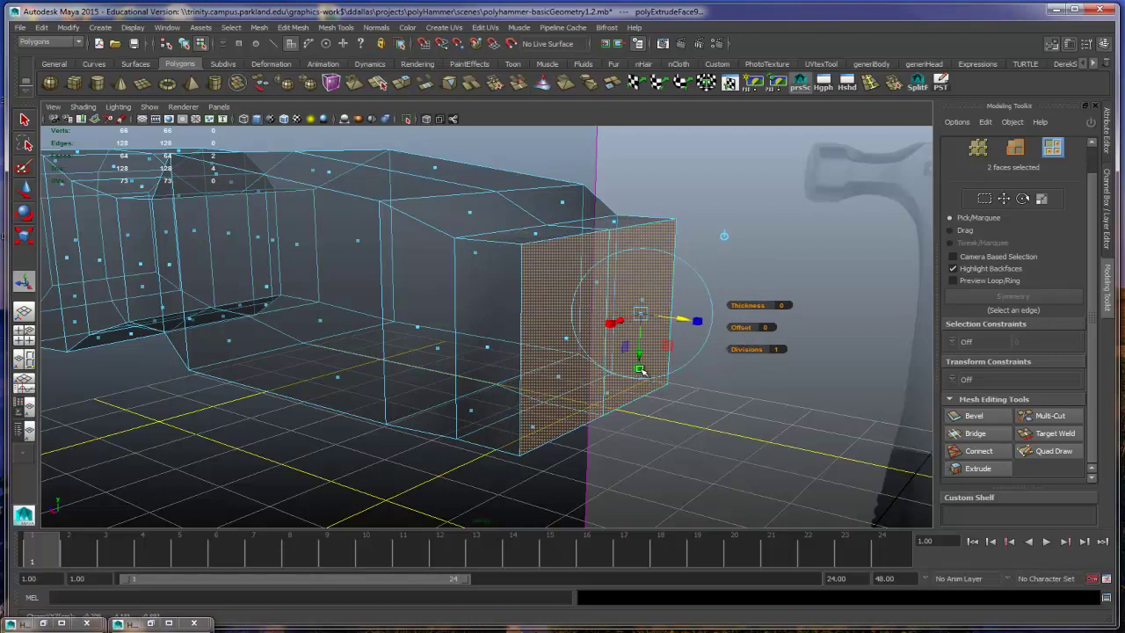
Step: Scale the extruded end faces shorter vertically, compare them with the side-view reference, and undo the whole extrusion
left_click_drag(641, 371, 620, 323)
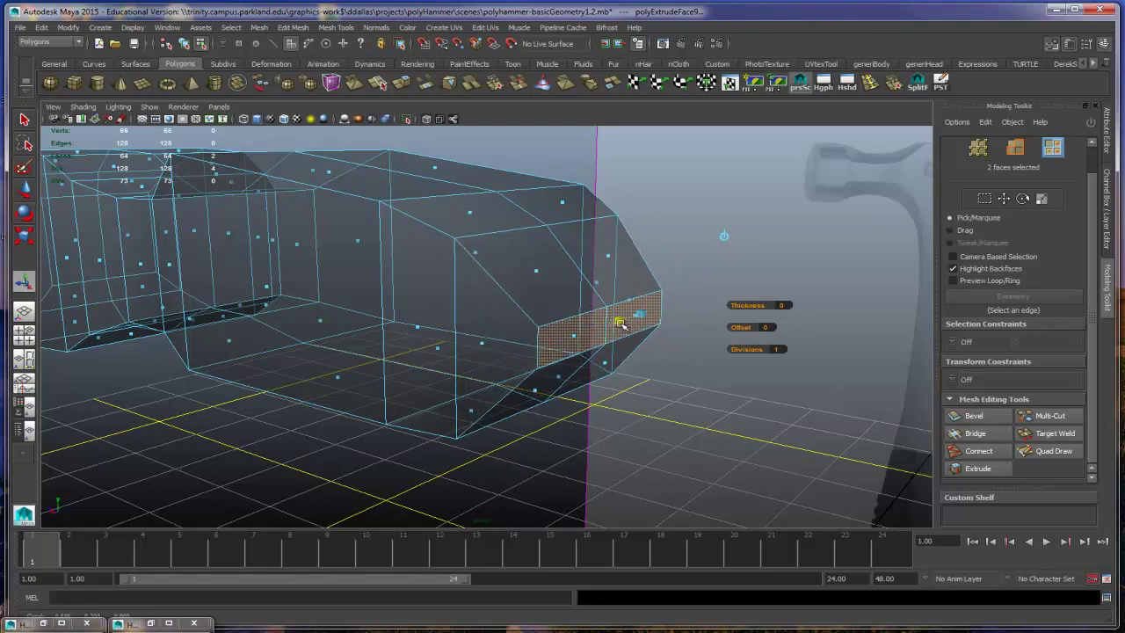
left_click_drag(625, 431, 664, 437, "alt")
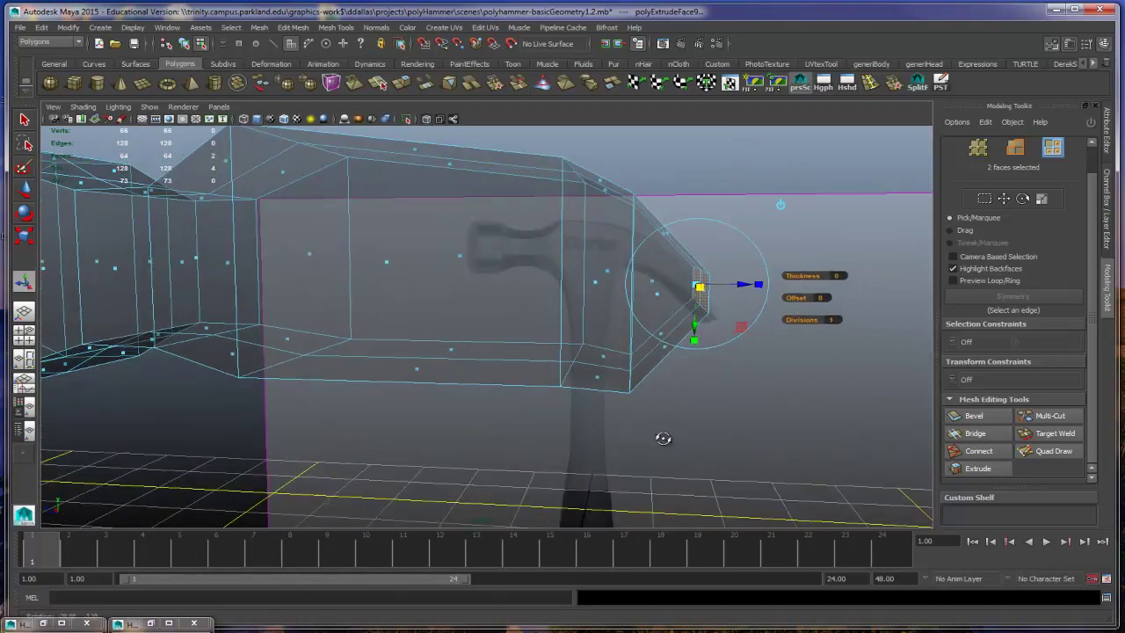
key("space")
key("space")
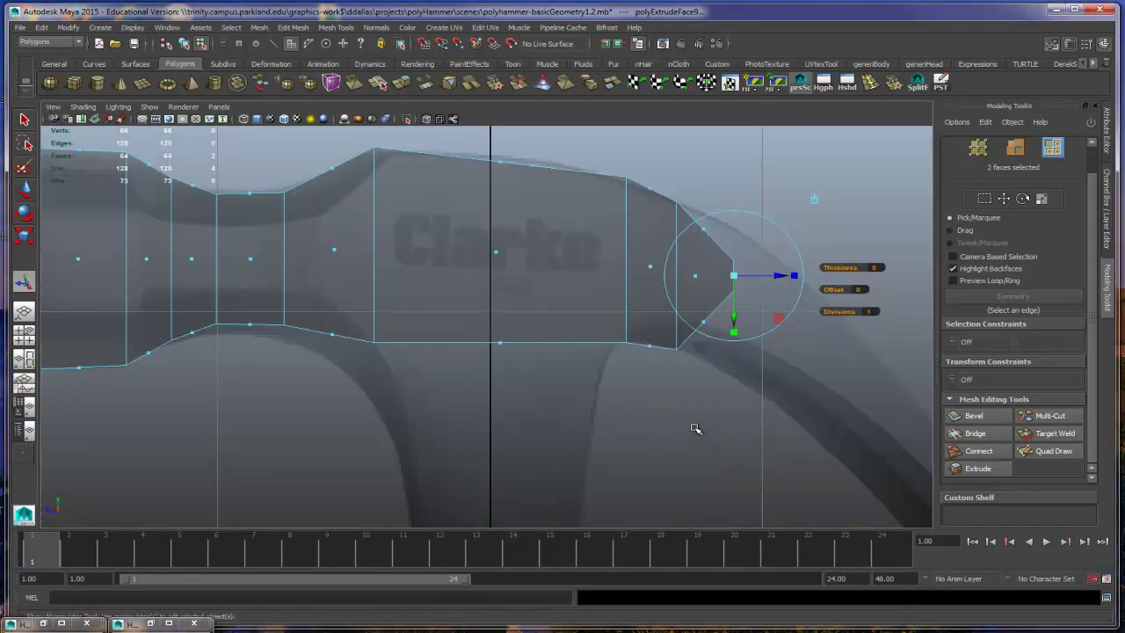
middle_click_drag(694, 428, 638, 390, "alt")
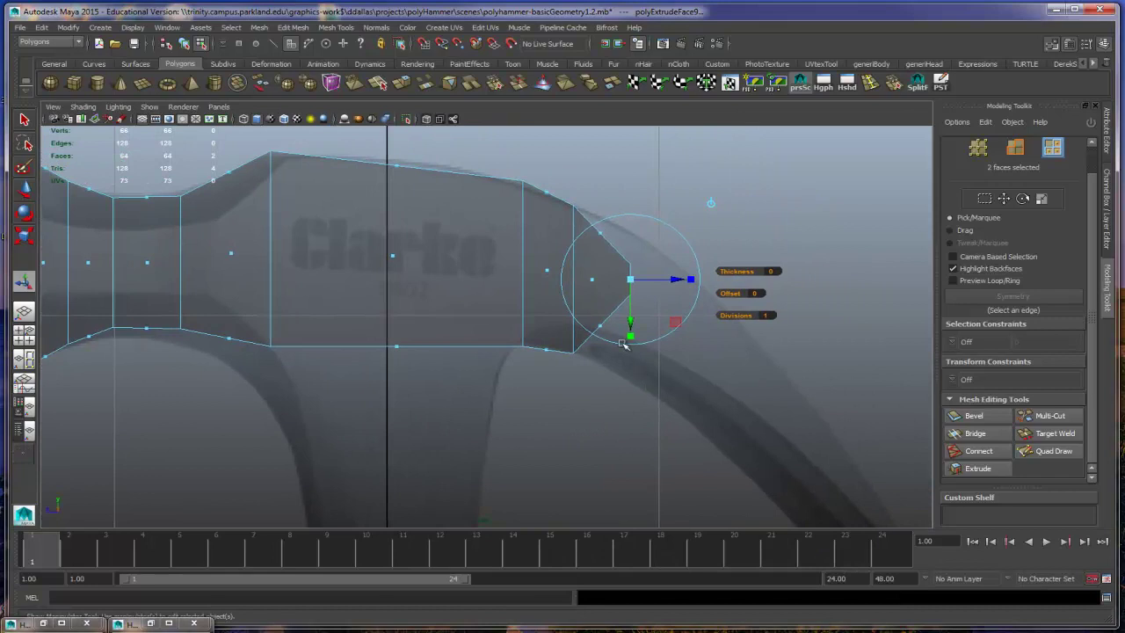
key("ctrl+z")
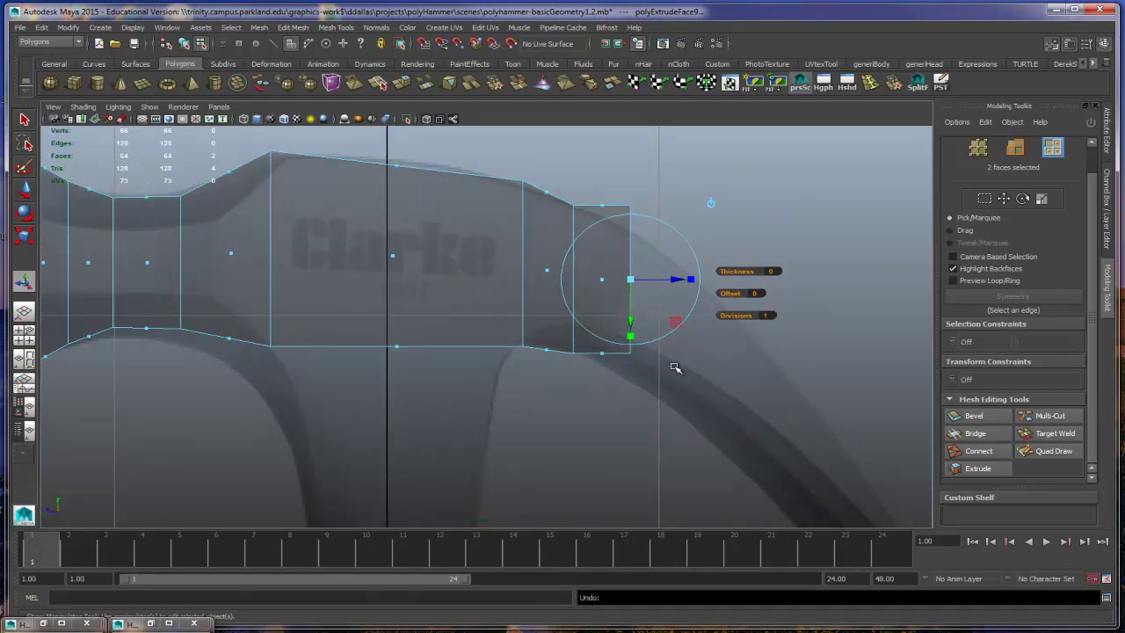
key("ctrl+z")
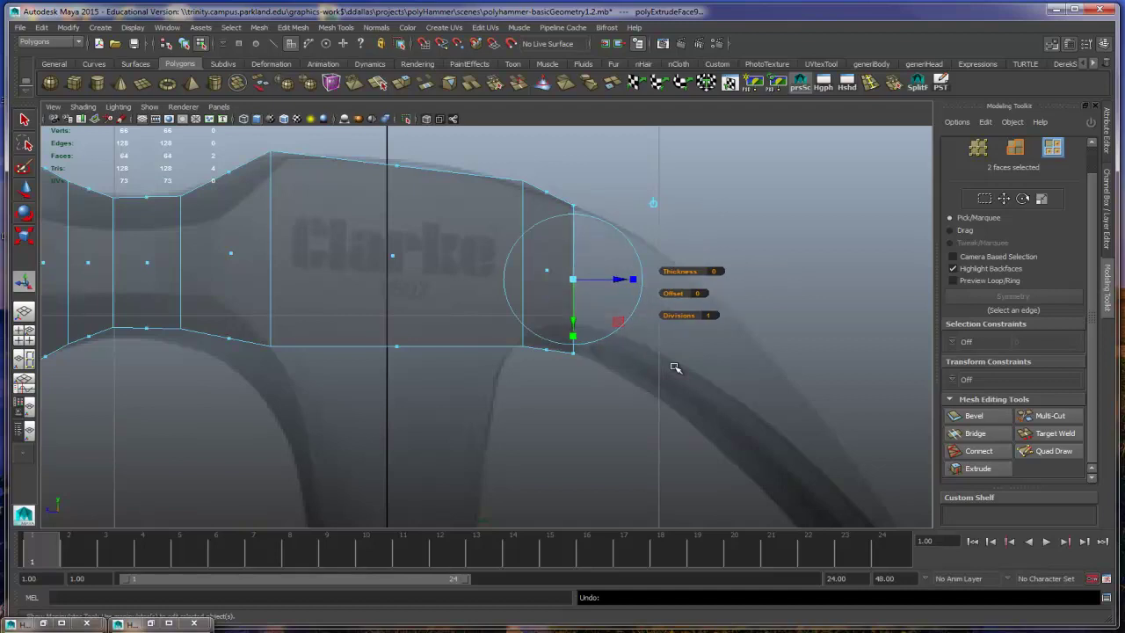
key("ctrl+z")
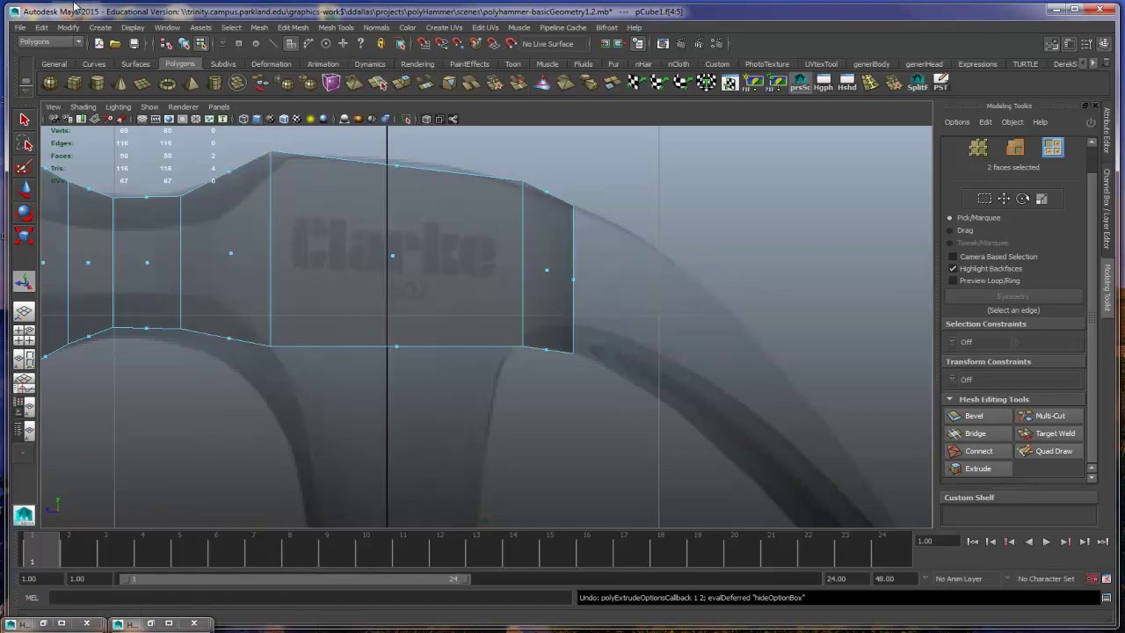
Step: Turn off Keep faces together in the Modeling preferences and save the preferences
left_click(168, 27)
mouse_move(198, 95)
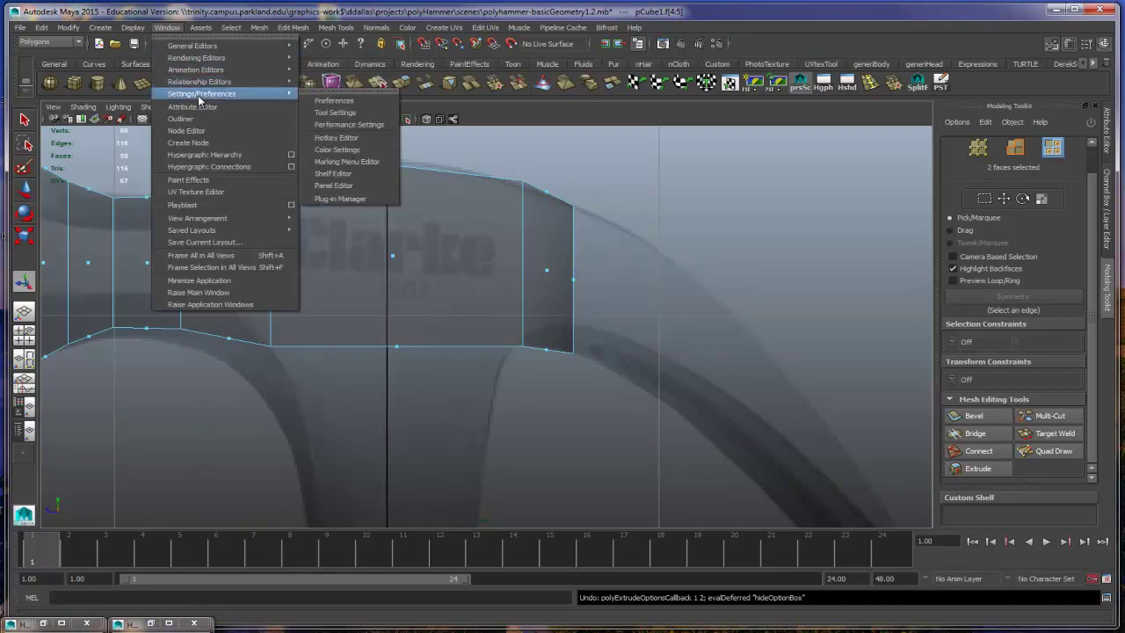
left_click(316, 101)
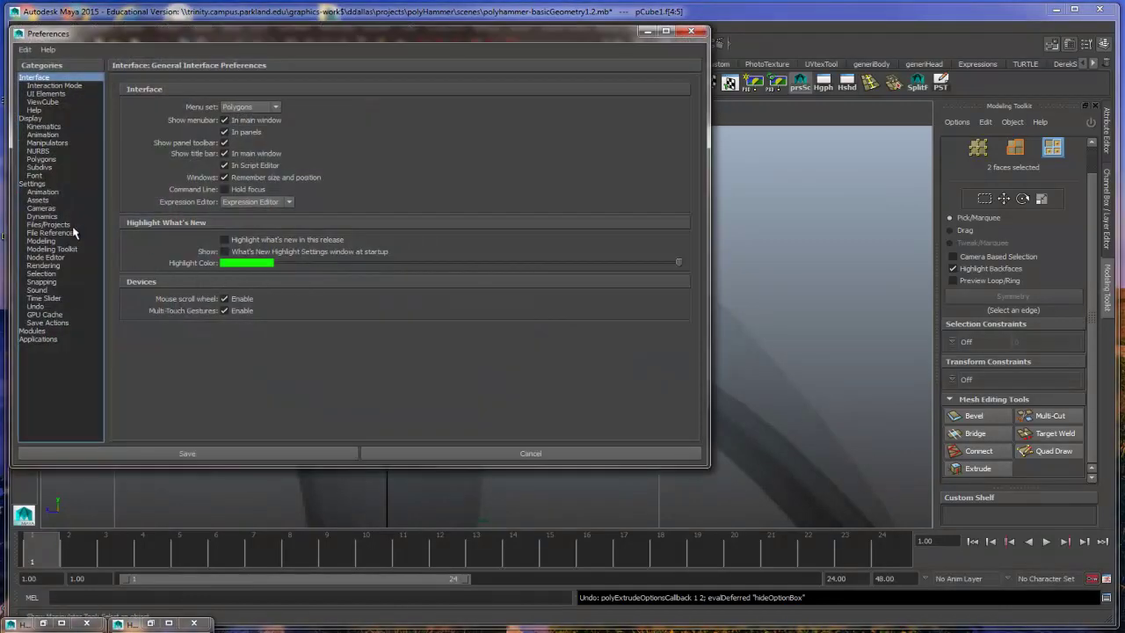
left_click(43, 241)
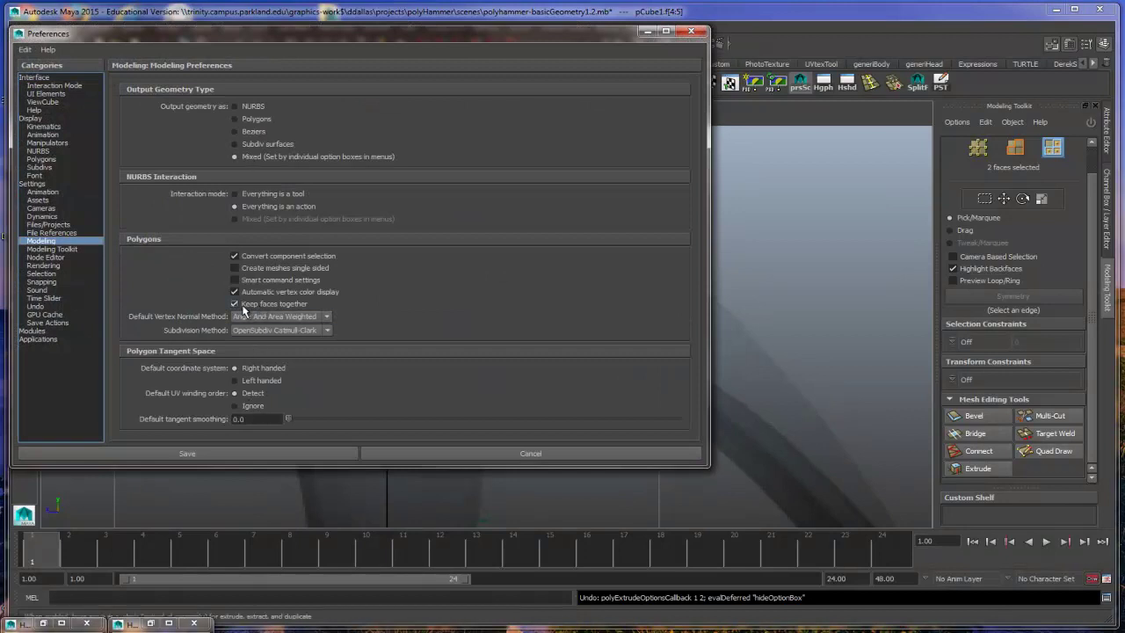
left_click(260, 453)
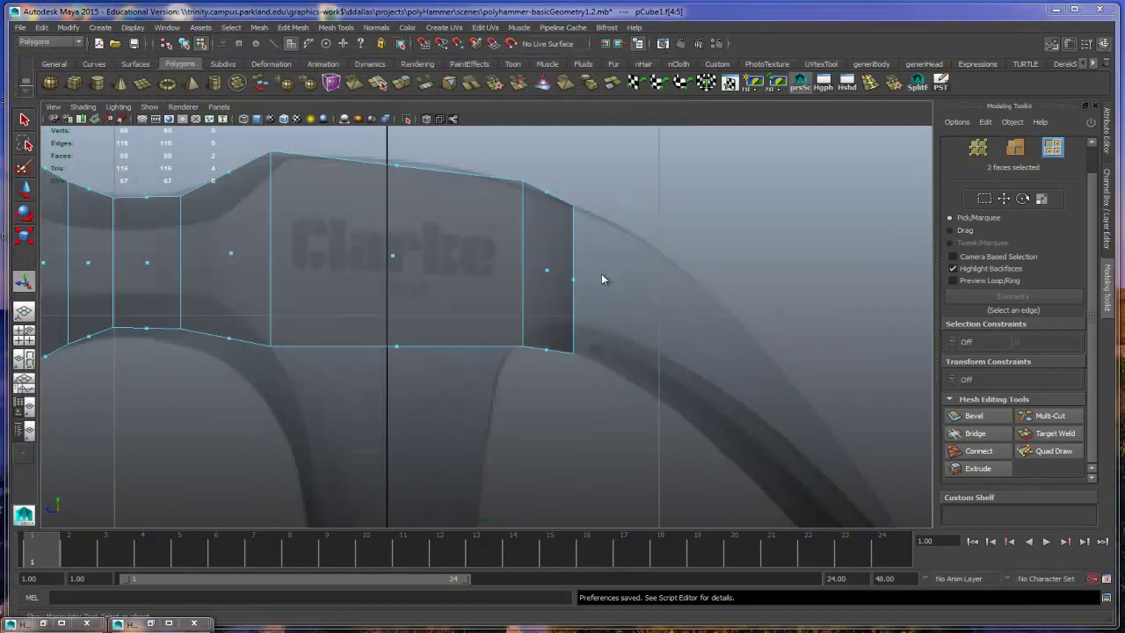
Step: Select the two claw-end faces in the perspective view and extrude them as separate faces with the Edit Mesh Extrude
key("space")
key("space")
left_click_drag(671, 311, 498, 311, "alt")
left_click(498, 310)
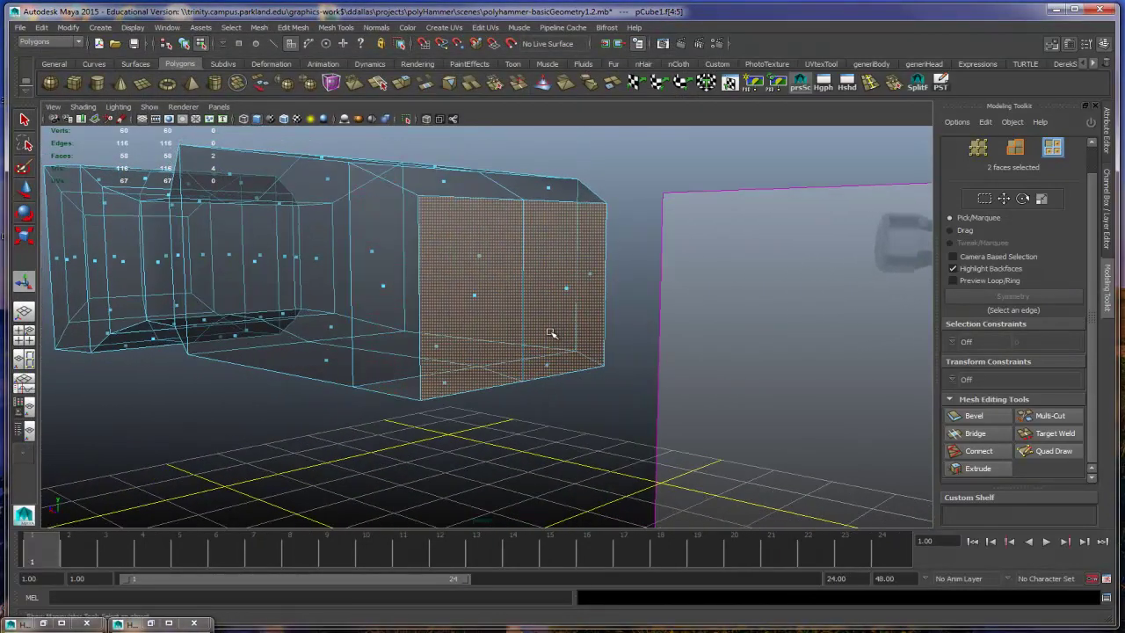
left_click(571, 293, "shift")
left_click_drag(593, 411, 614, 413, "alt")
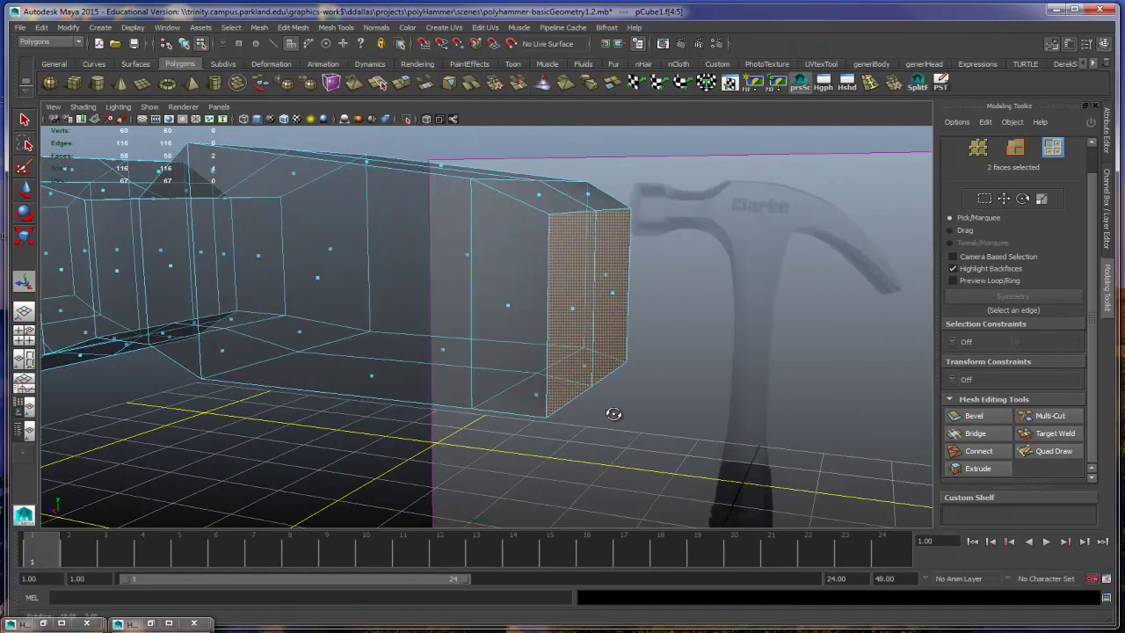
left_click(294, 28)
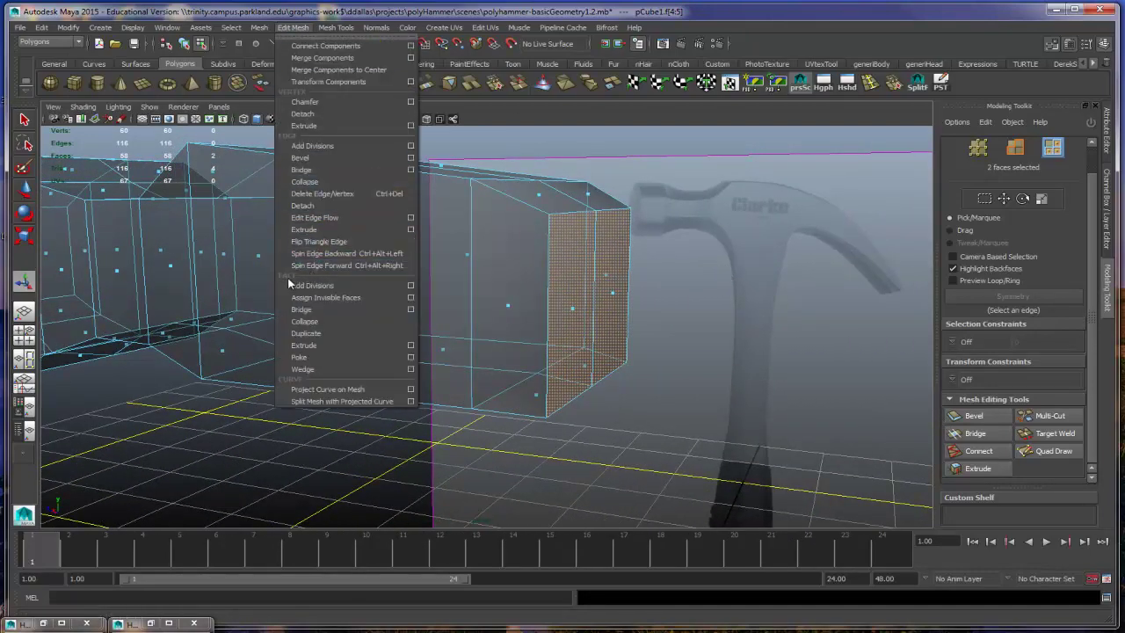
left_click(305, 346)
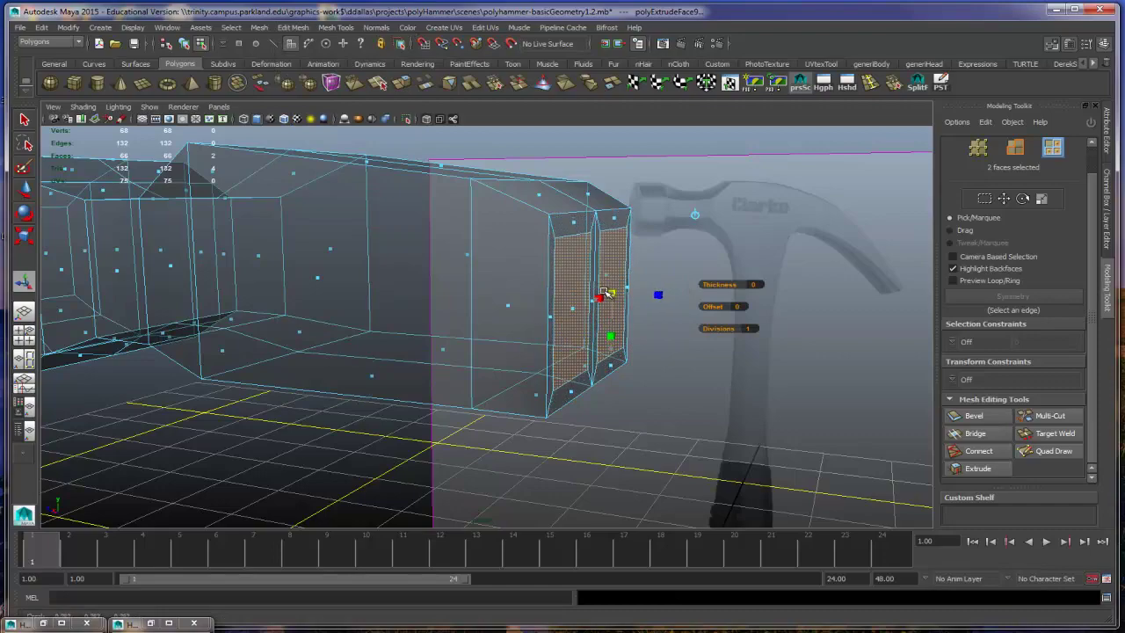
Step: Scale the two extruded claw-end faces down vertically and slightly narrower, keeping a gap between them
left_click_drag(614, 293, 513, 319, "alt")
left_click_drag(465, 358, 580, 369, "alt")
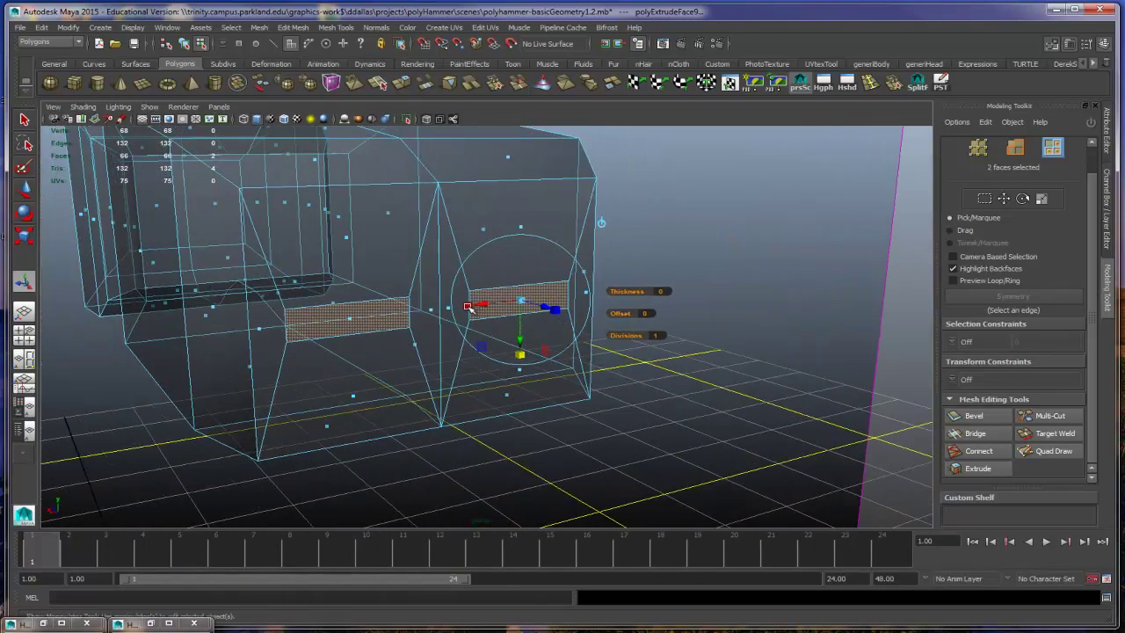
left_click_drag(469, 307, 622, 364)
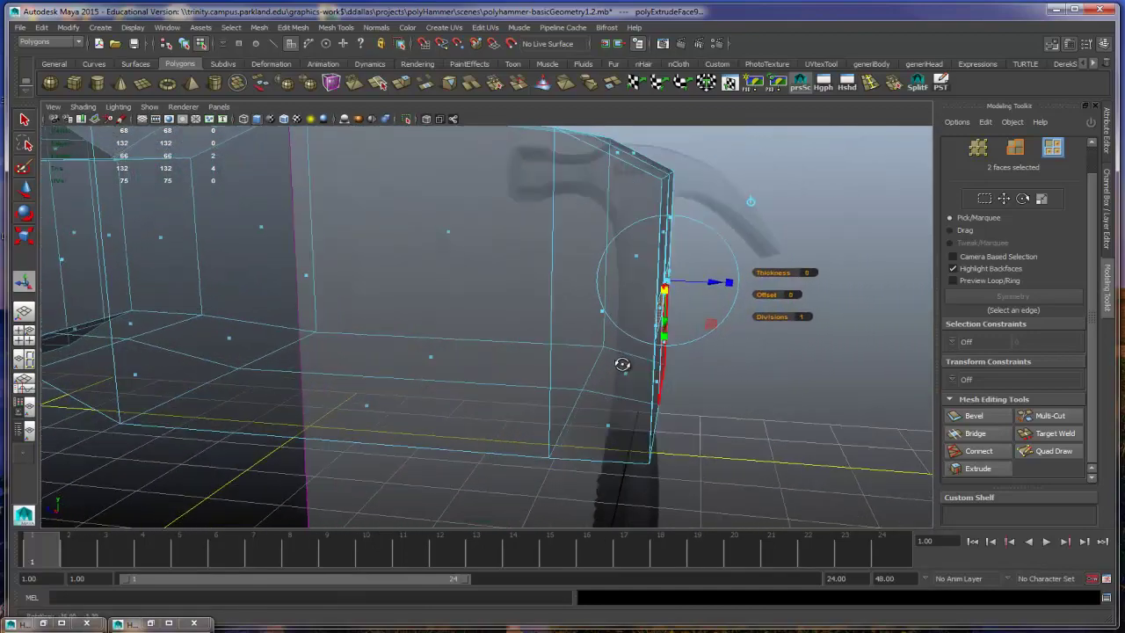
Step: Select all claw-end vertices in the side view and move them outward and slightly down along the reference's claw
key("space")
key("space")
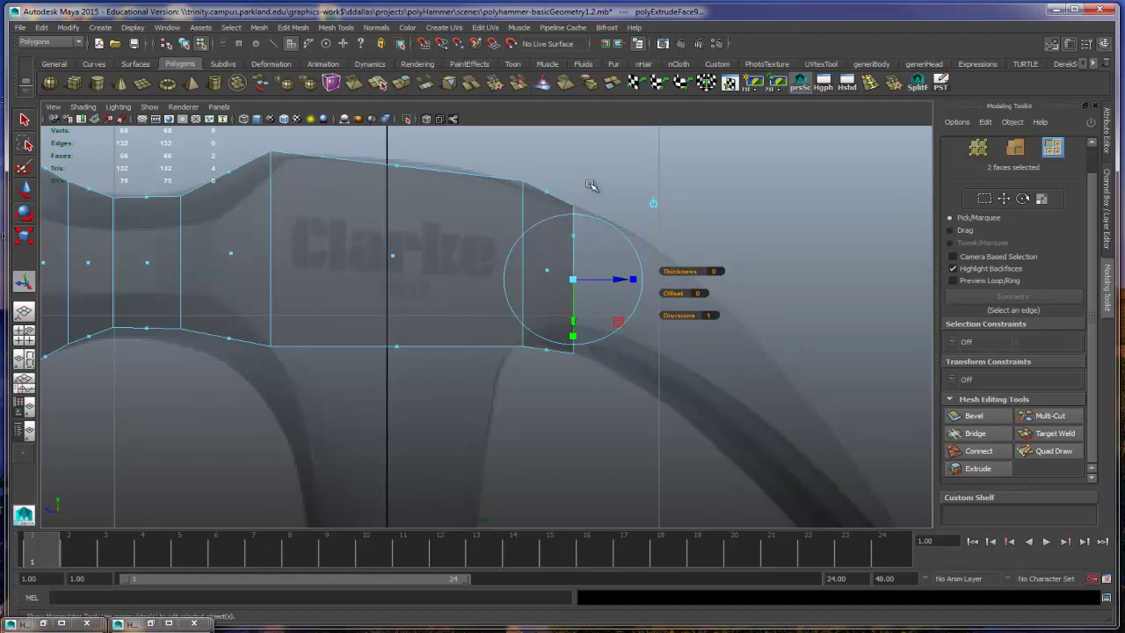
right_click_drag(573, 205, 550, 190)
left_click_drag(552, 195, 638, 467)
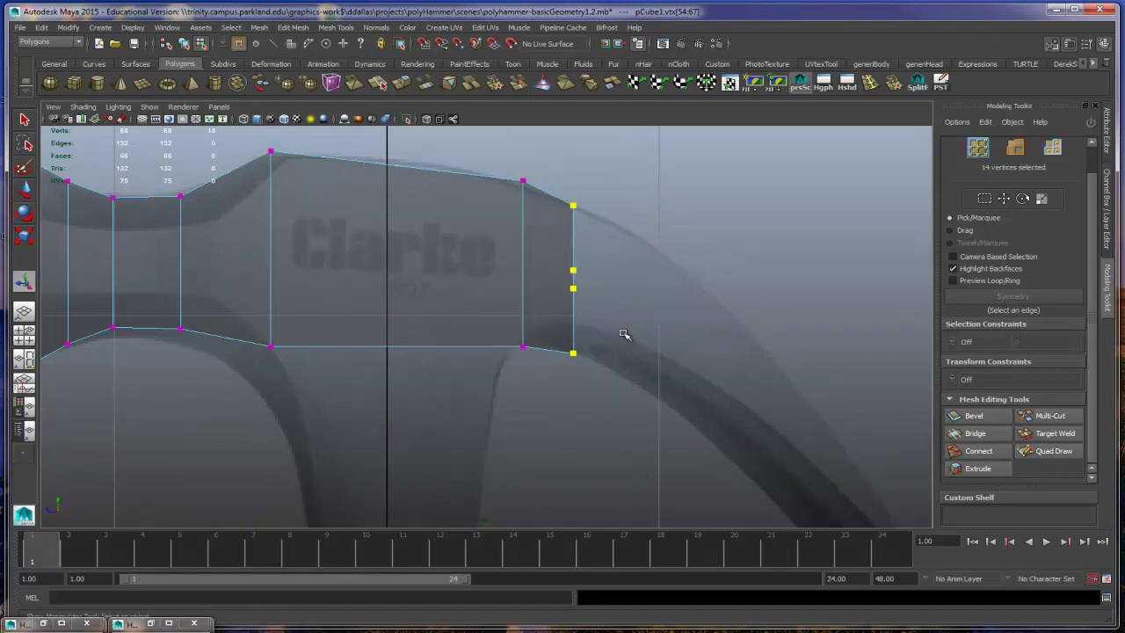
key("w")
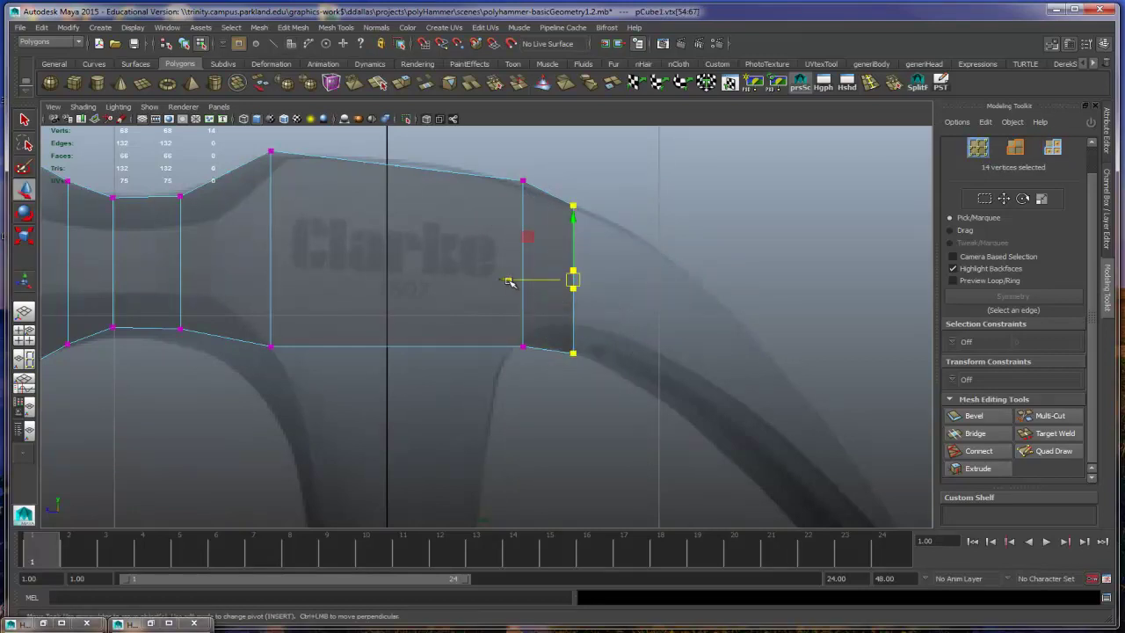
left_click_drag(509, 281, 540, 288)
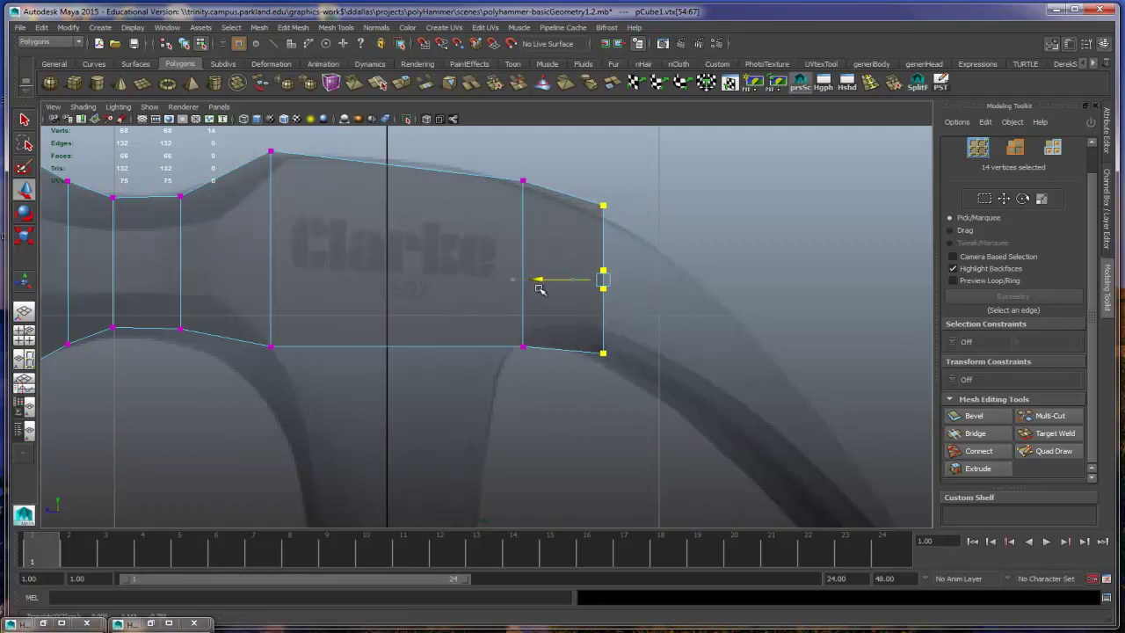
left_click_drag(604, 220, 605, 228)
Step: Select the two small extruded faces at the claw end and move them outward from the head
key("space")
key("space")
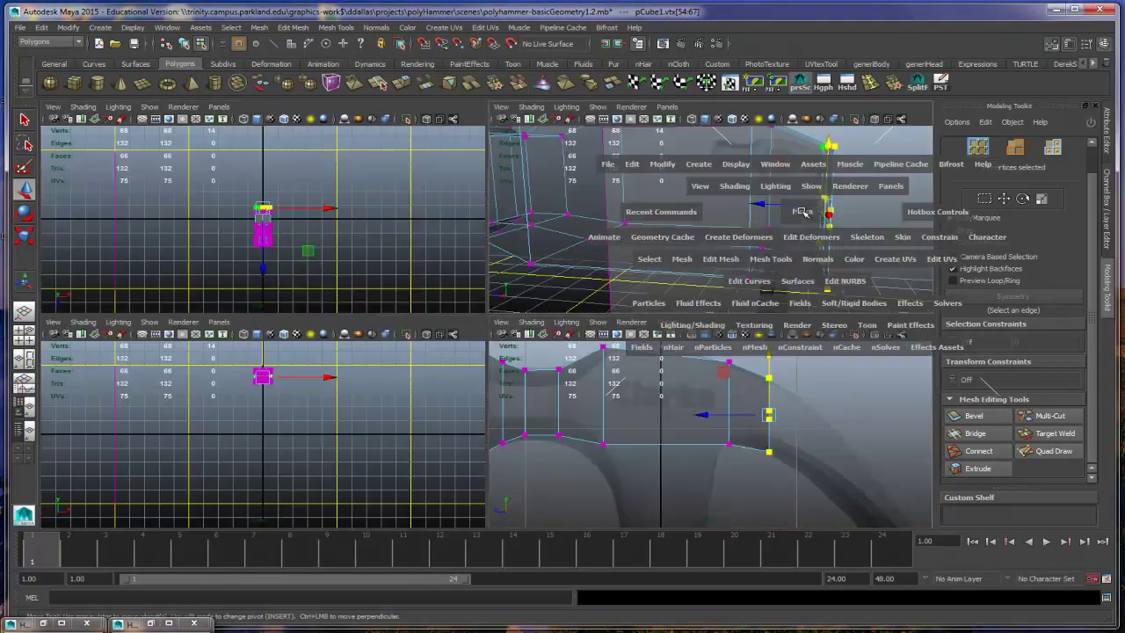
left_click_drag(712, 321, 641, 345, "alt")
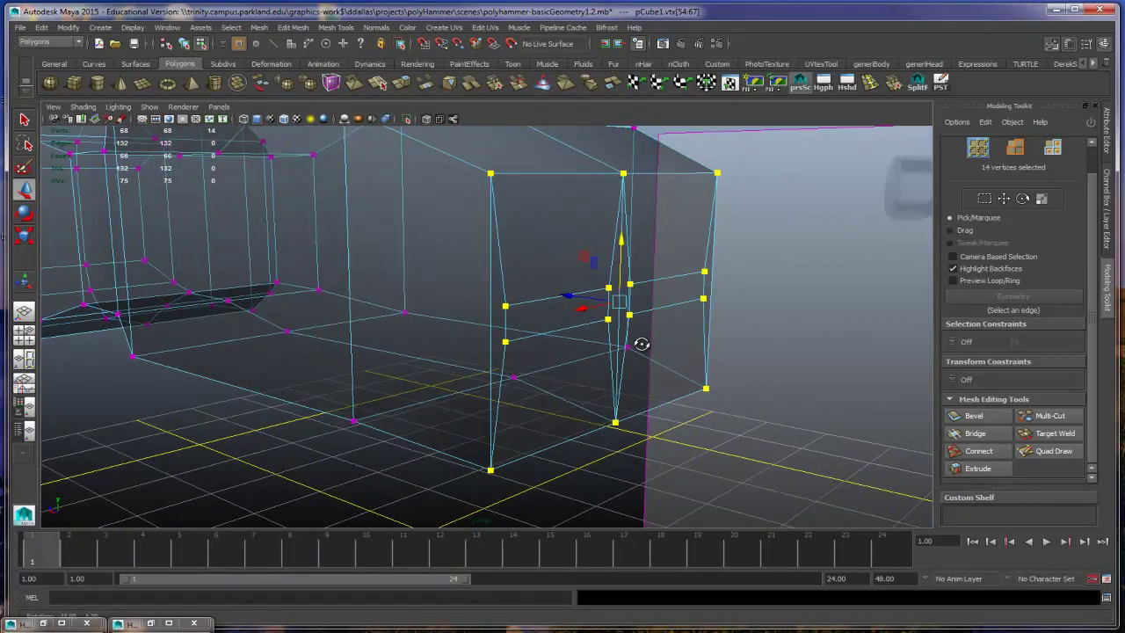
mouse_move(669, 296)
right_mouse_down()
mouse_move(672, 324)
mouse_move(671, 313)
right_mouse_up()
left_click(671, 293)
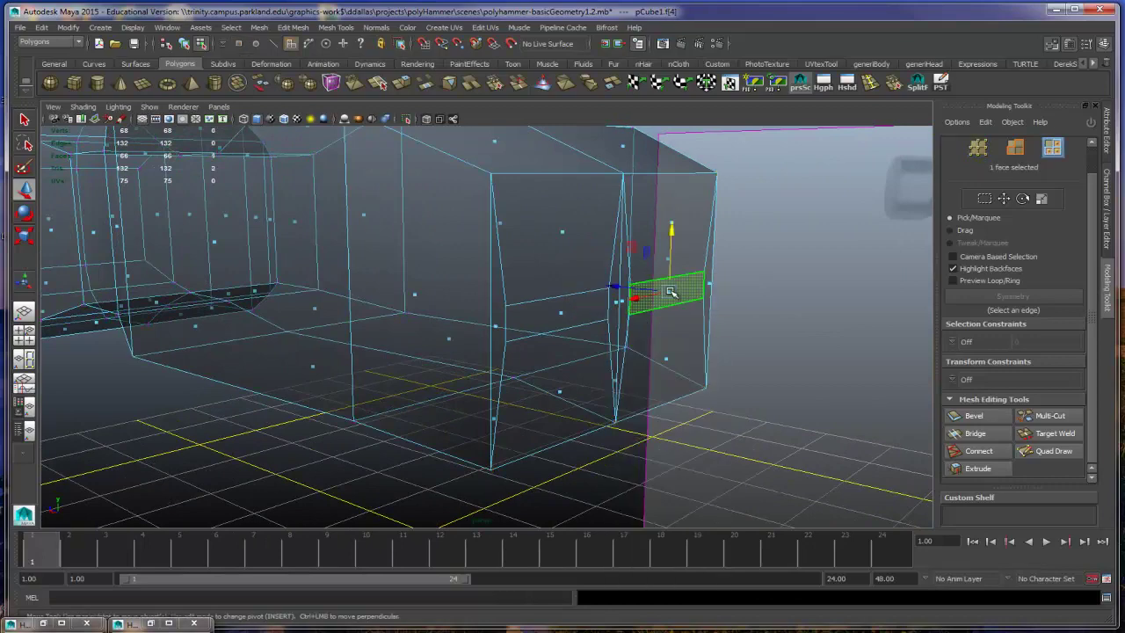
left_click(560, 314, "shift")
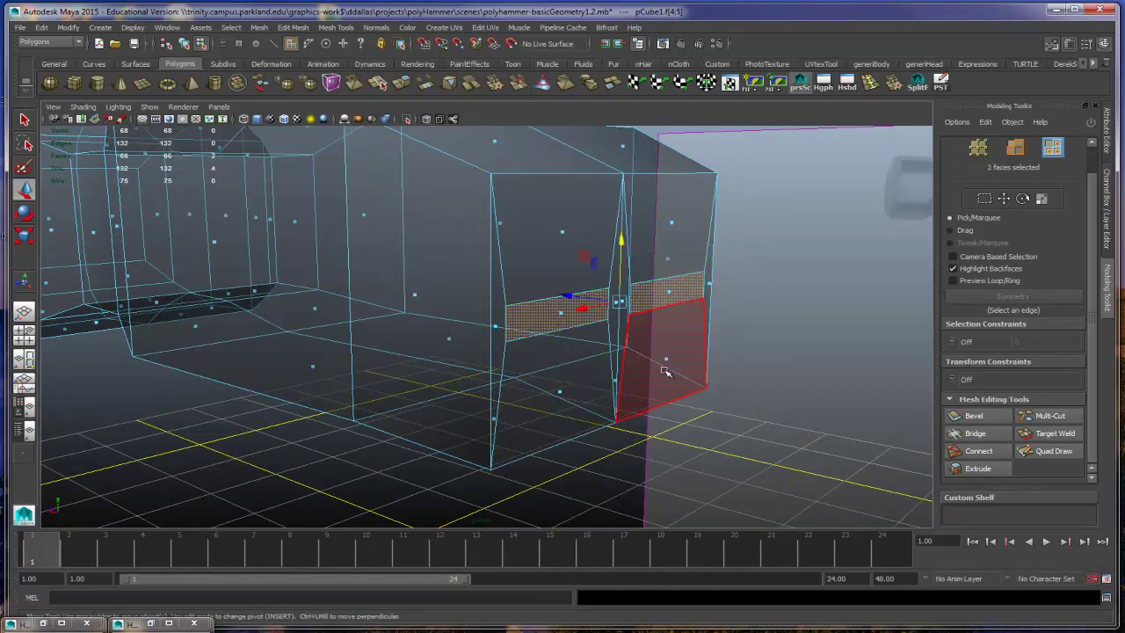
left_click_drag(665, 369, 747, 299, "alt")
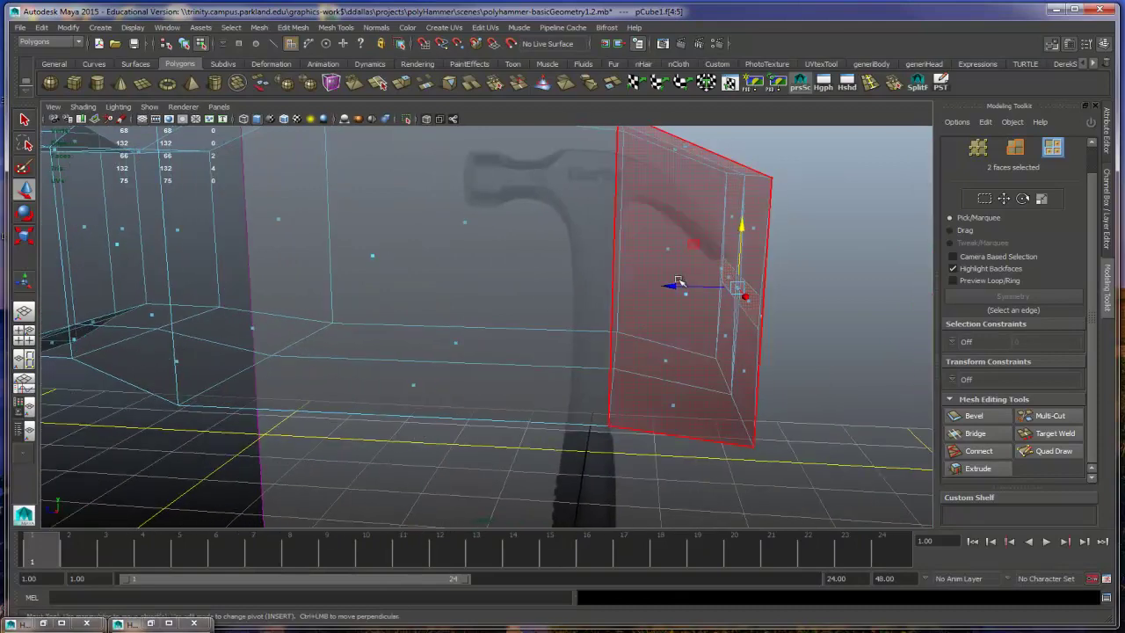
key("ctrl+e")
left_click_drag(673, 284, 736, 293)
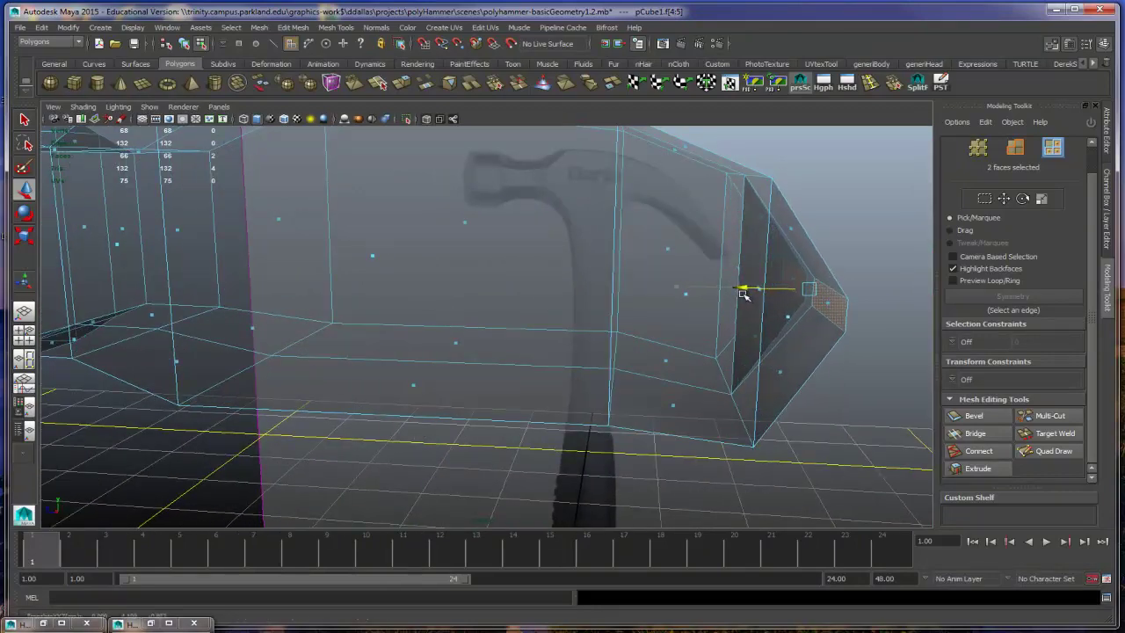
Step: Scale the two prong end faces taller in the side view until their upper edge approaches the claw outline
key("w")
key("space")
key("space")
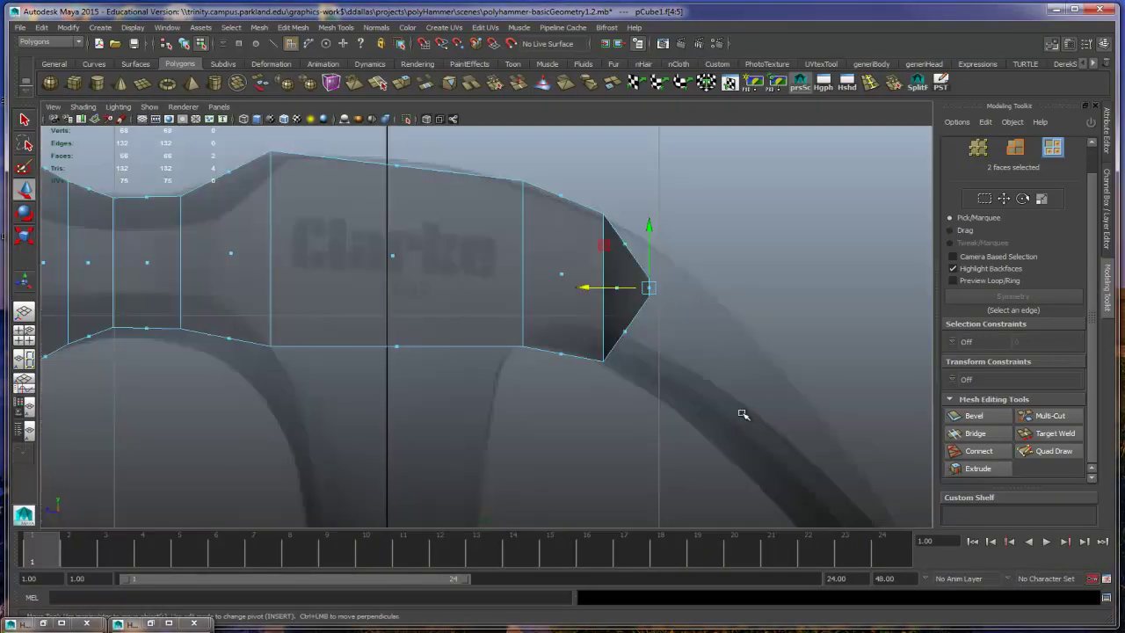
left_click_drag(741, 414, 591, 354, "alt")
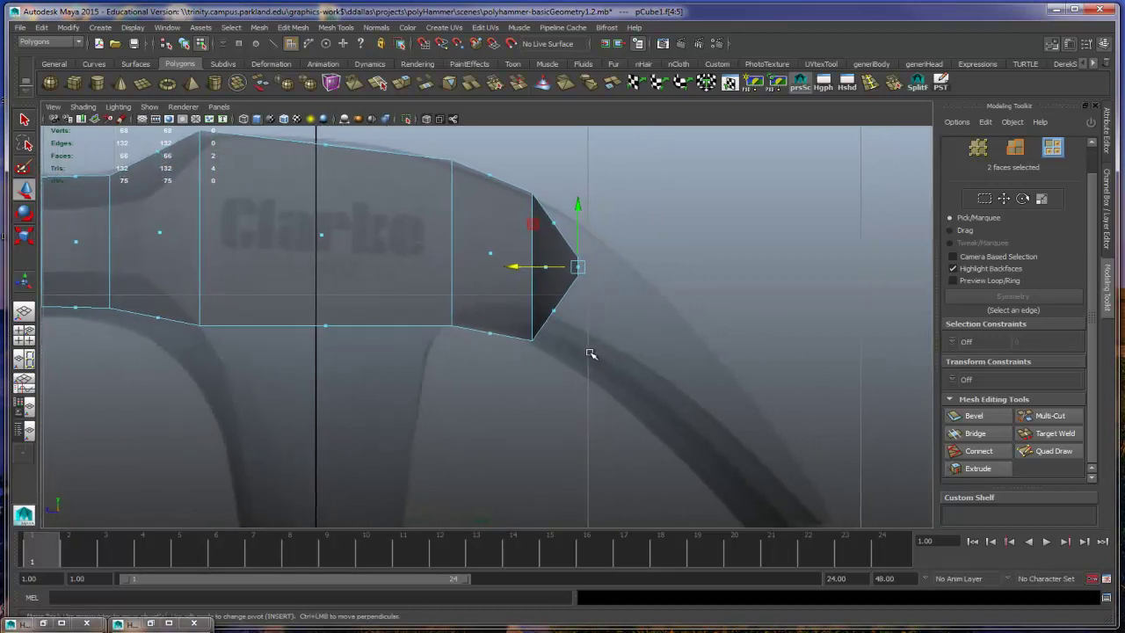
key("r")
left_click_drag(582, 214, 586, 4)
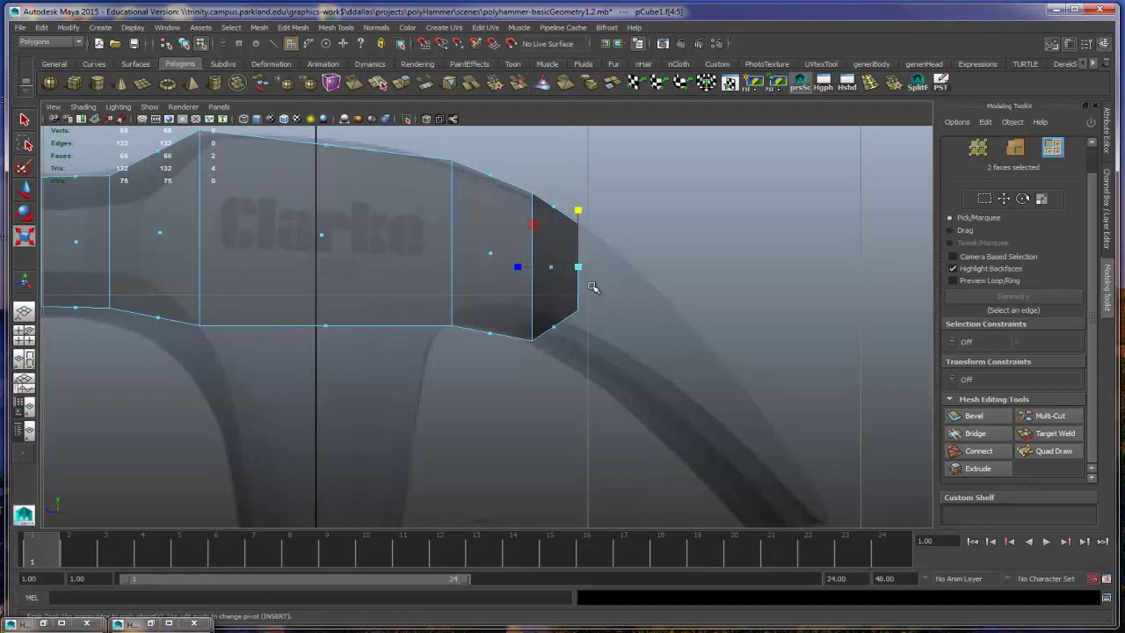
Step: Move the lower vertices of the prong ends down to the underside of the reference's claw
right_click_drag(573, 314, 706, 299)
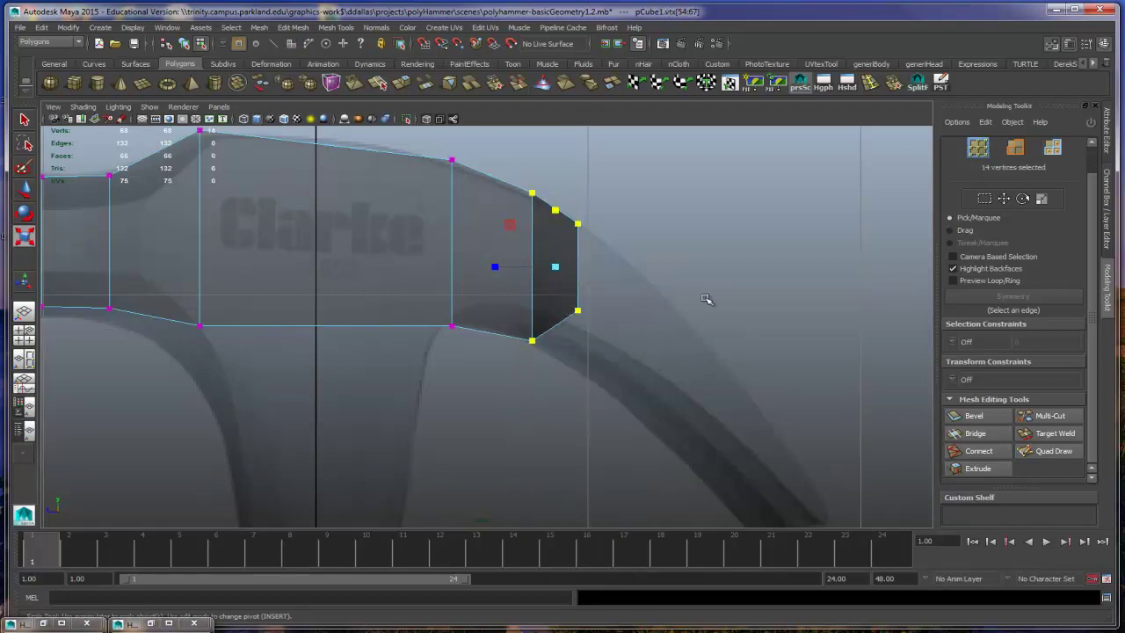
left_click_drag(586, 331, 562, 336)
key("w")
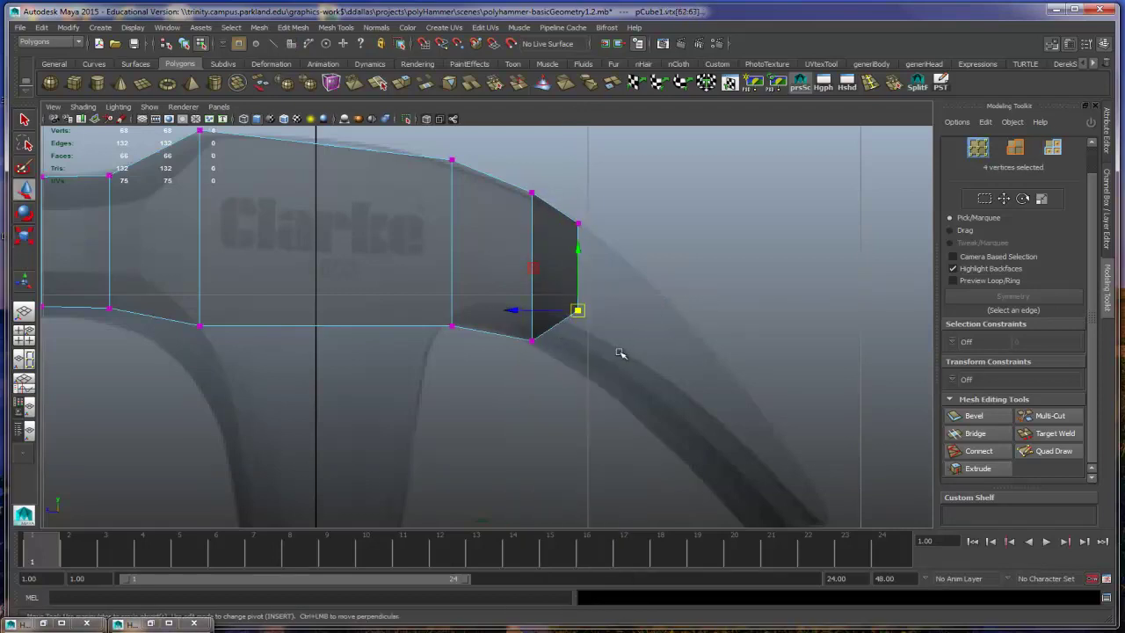
left_click_drag(583, 261, 572, 309)
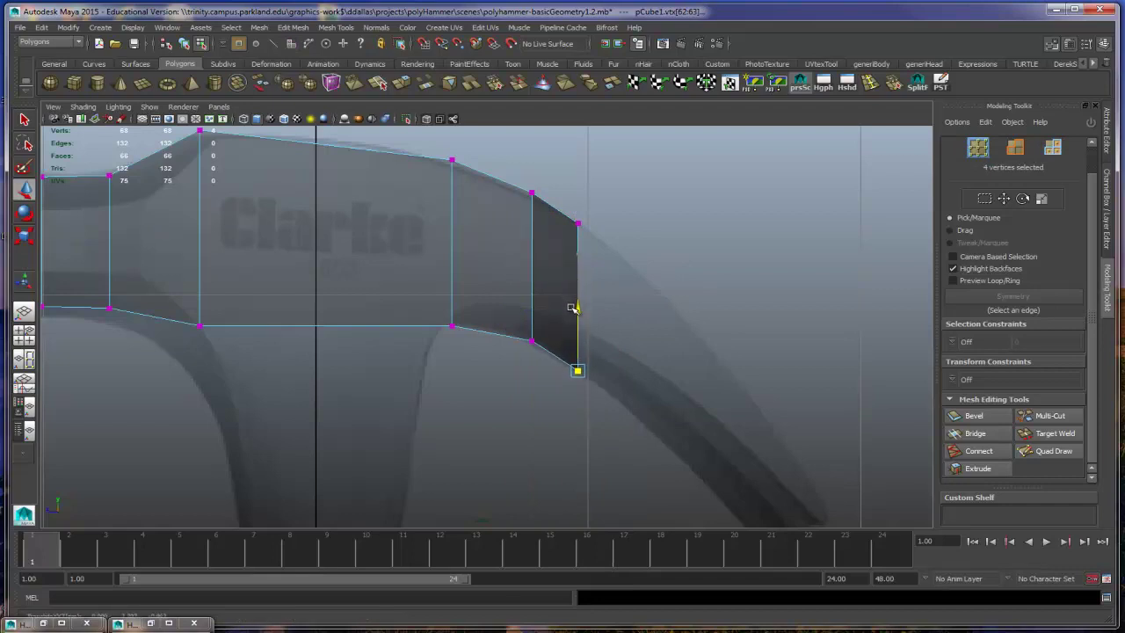
Step: Move both vertex columns of the prongs back toward the head and up, raising the outer column further to the reference outline
left_click_drag(515, 150, 570, 373)
left_click_drag(491, 283, 439, 278)
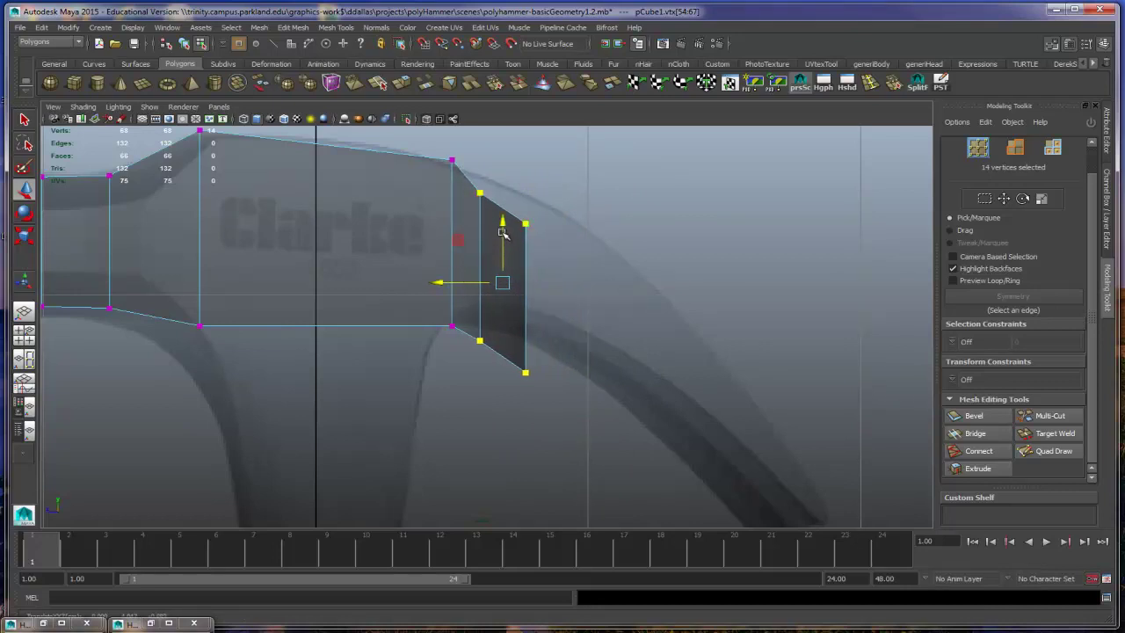
left_click_drag(502, 232, 501, 203)
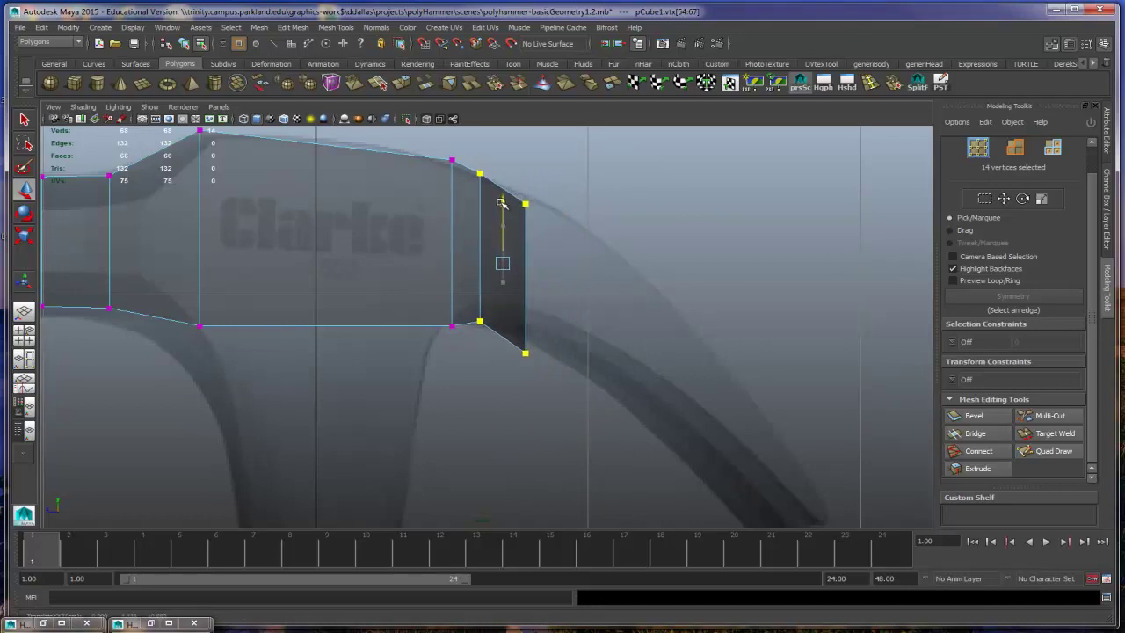
left_click_drag(593, 179, 505, 395)
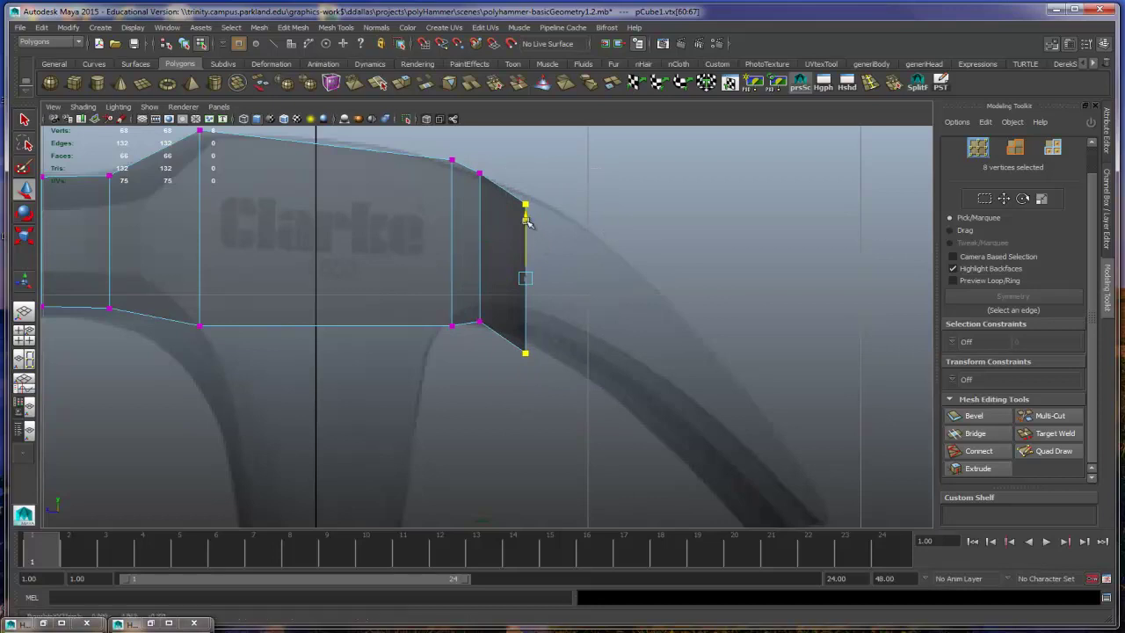
left_click_drag(526, 221, 530, 211)
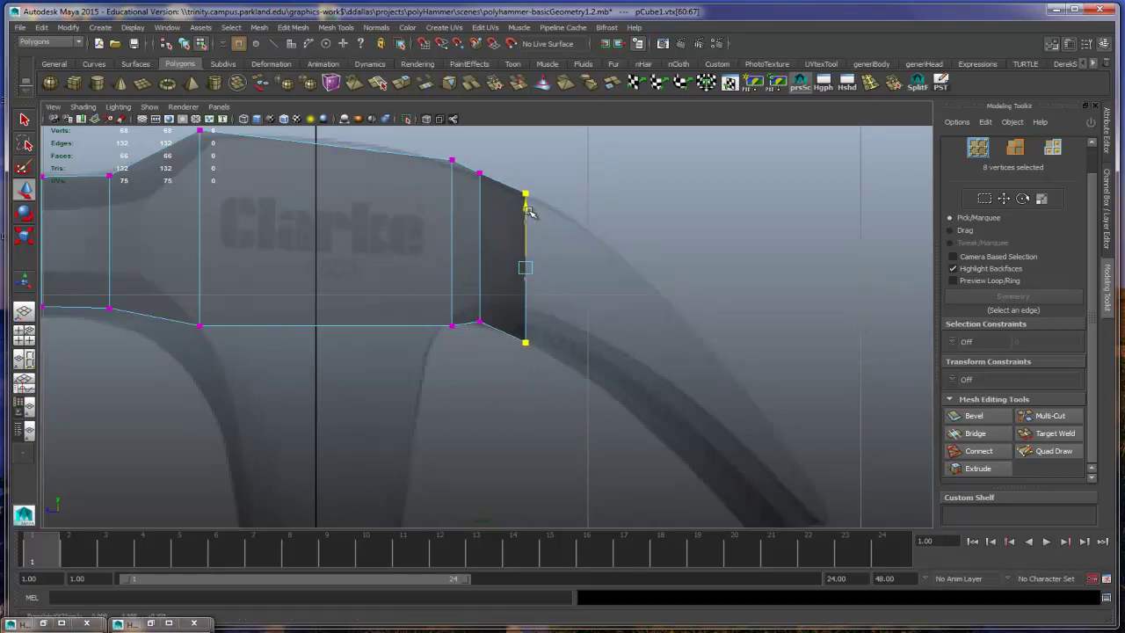
Step: Fit the inner column at the prongs' base by lowering its bottom vertices and raising its top vertices slightly
left_click(479, 322)
left_click_drag(480, 261, 481, 265)
left_click_drag(506, 161, 467, 202)
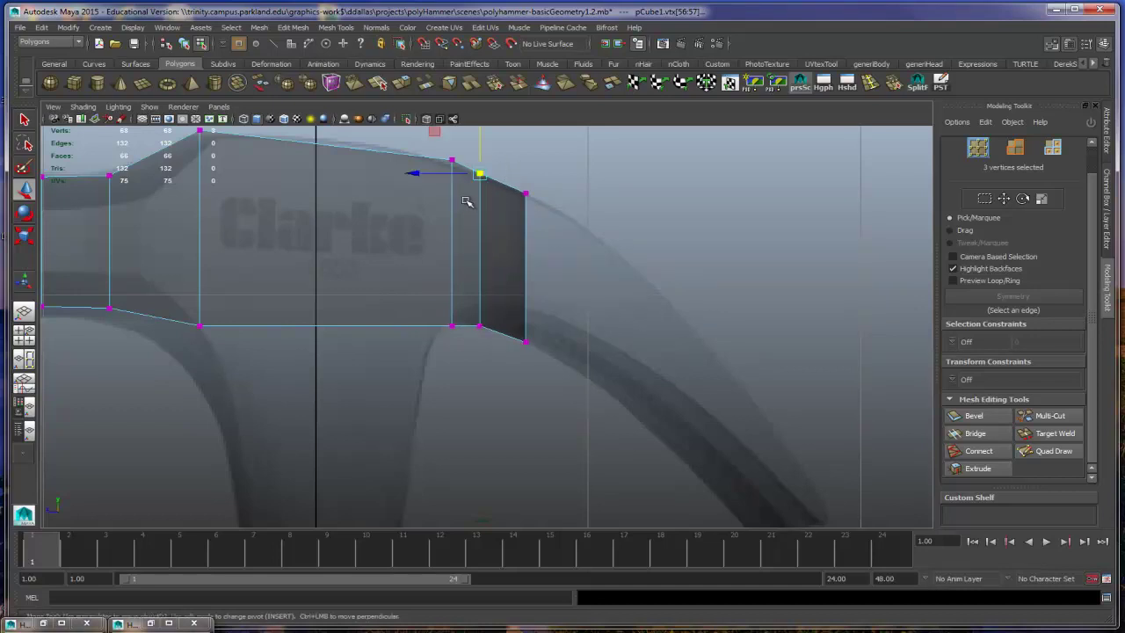
left_click_drag(486, 150, 483, 148)
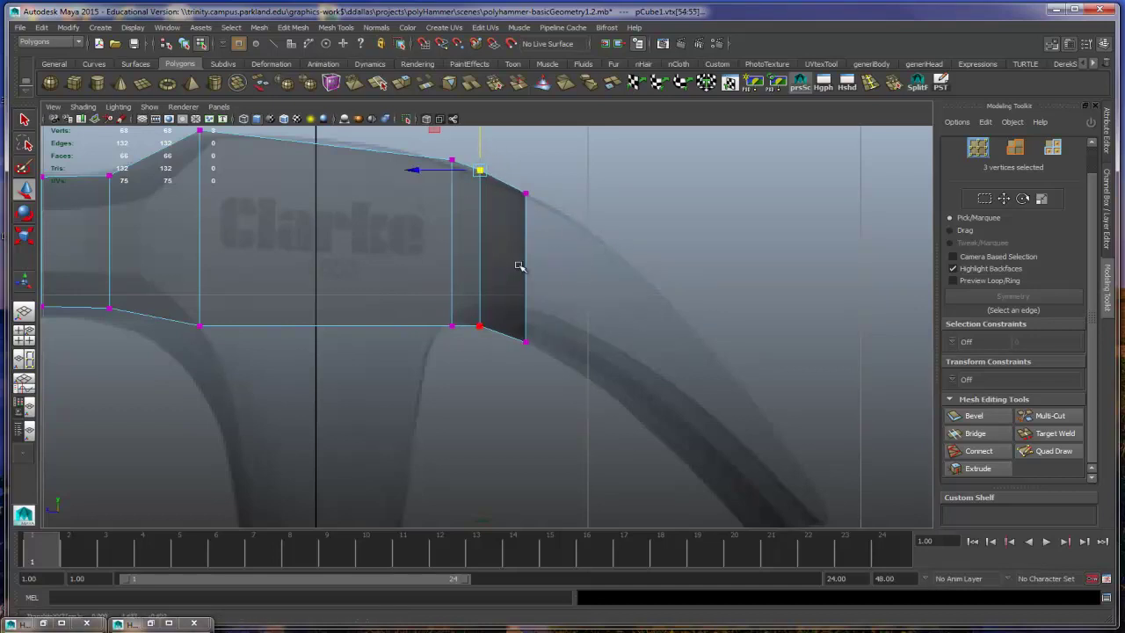
Step: Select the two end faces of the claw prongs in the perspective view
key("space")
key("space")
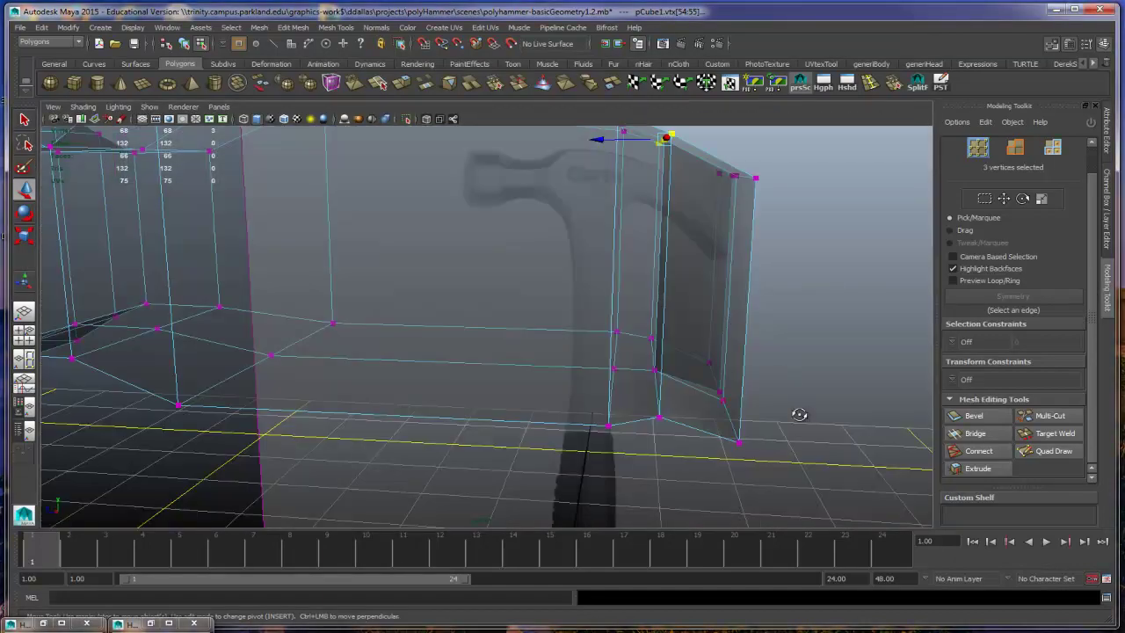
left_click_drag(799, 414, 676, 442, "alt")
left_click_drag(671, 362, 606, 347, "alt")
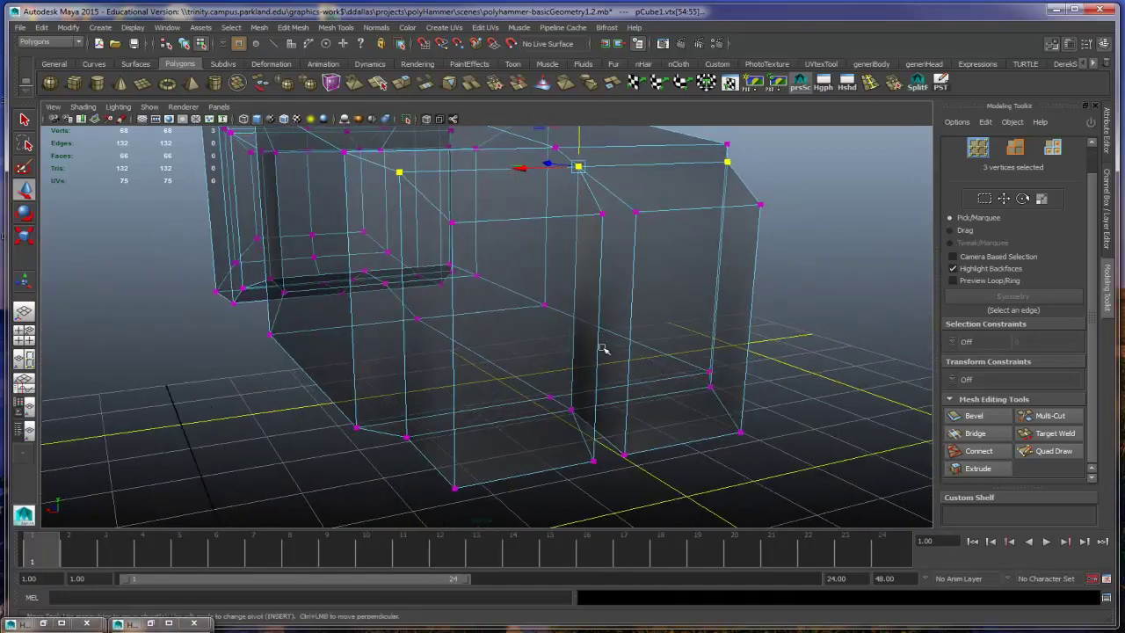
right_click_drag(570, 325, 572, 356)
left_click(534, 351)
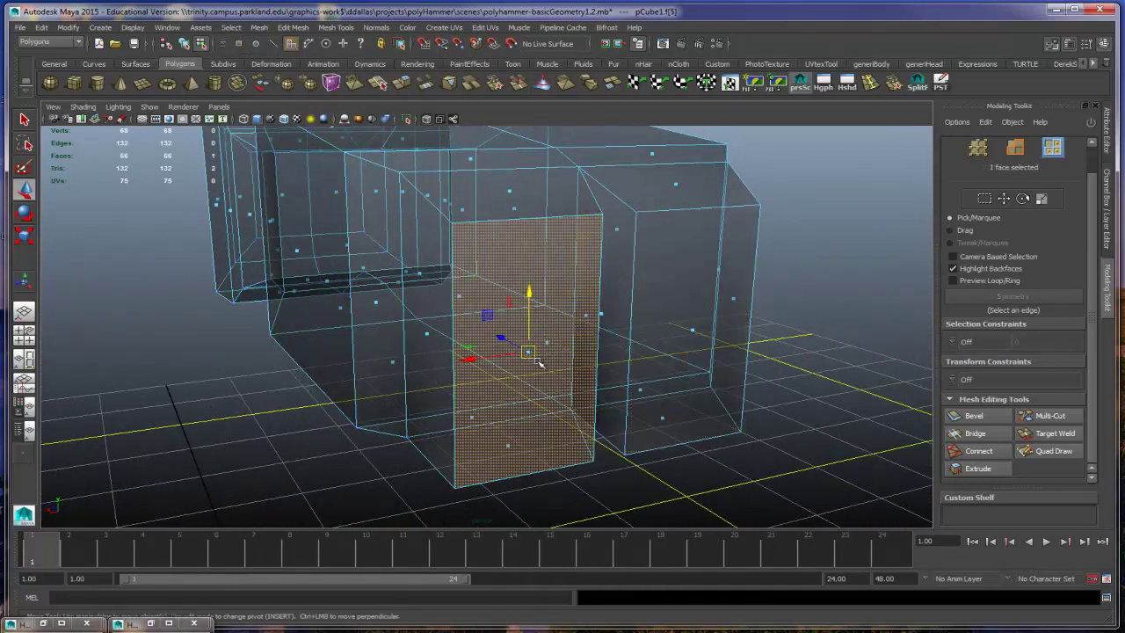
left_click(691, 336, "shift")
left_click_drag(780, 387, 858, 271, "alt")
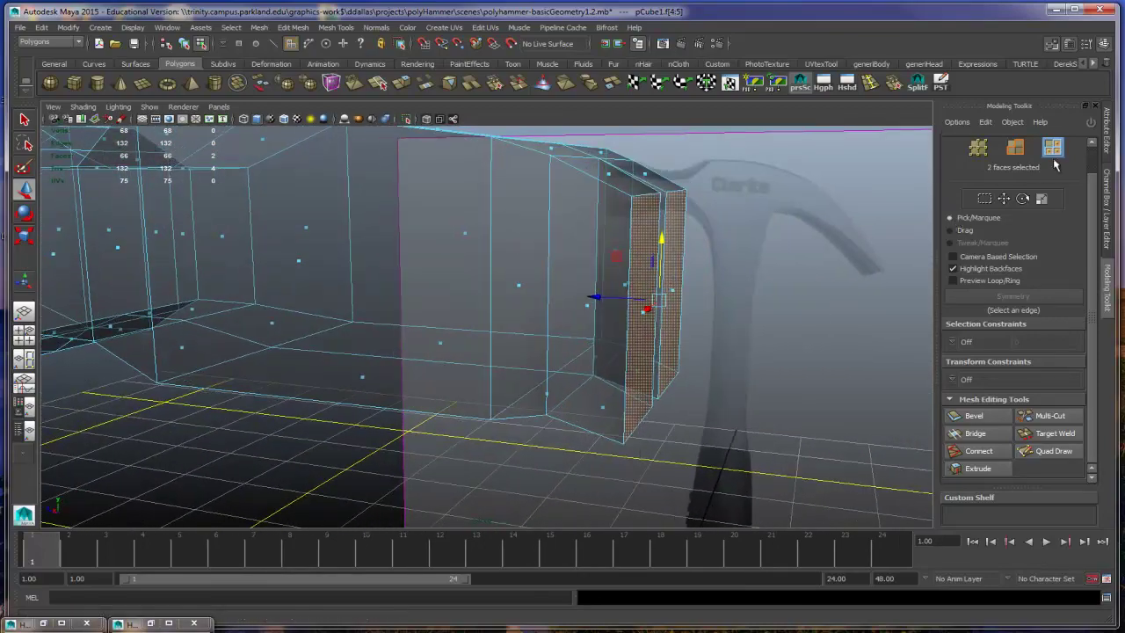
Step: Try to extrude the two prong end faces with the inset offset reduced to about 0.09, and rescale the inset faces
left_click(1091, 121)
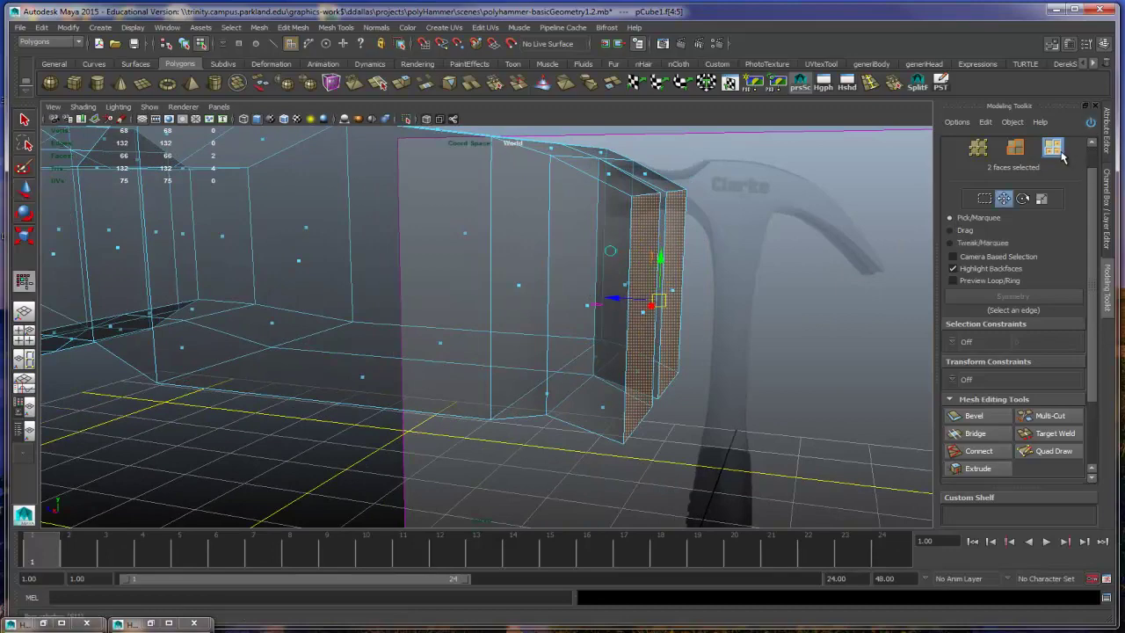
left_click(989, 471)
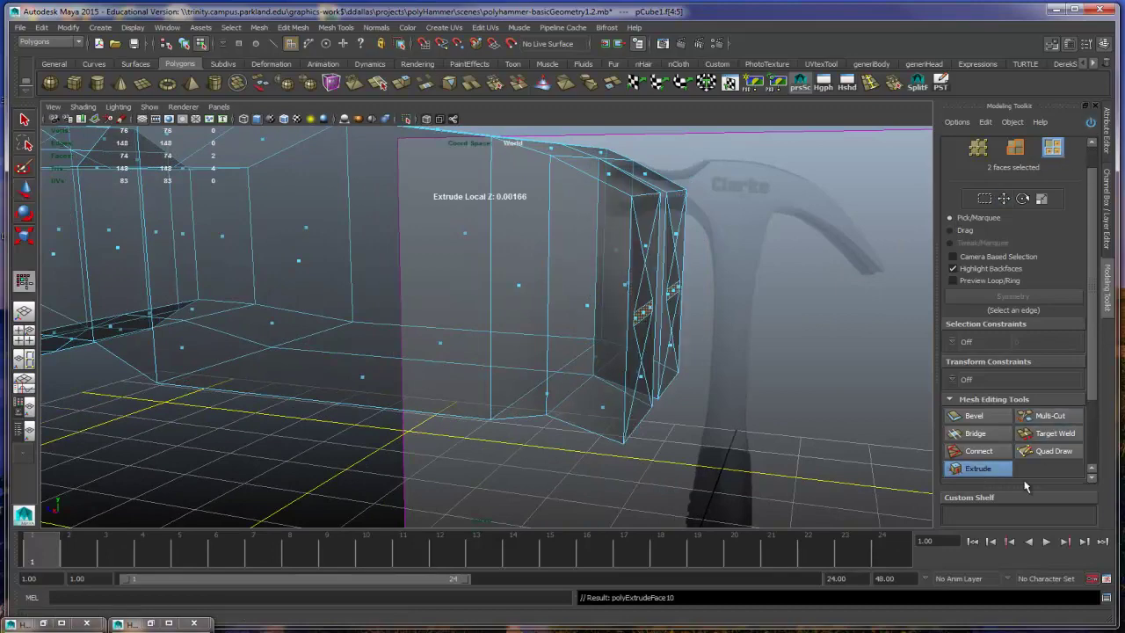
left_click_drag(785, 370, 804, 381, "alt")
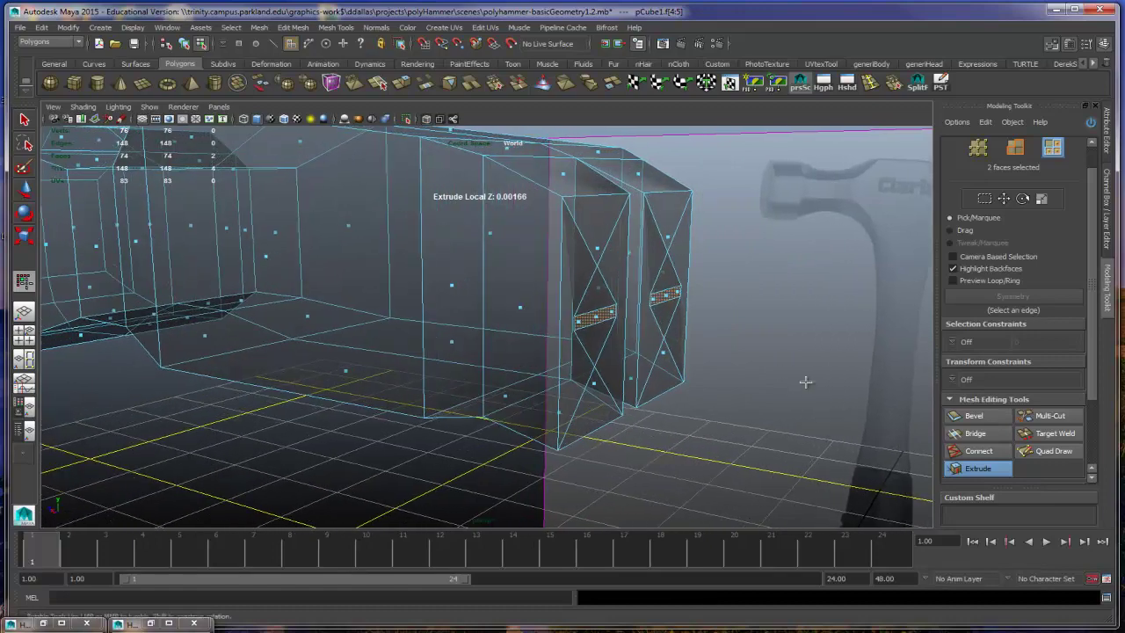
scroll(1011, 401, "down", 3)
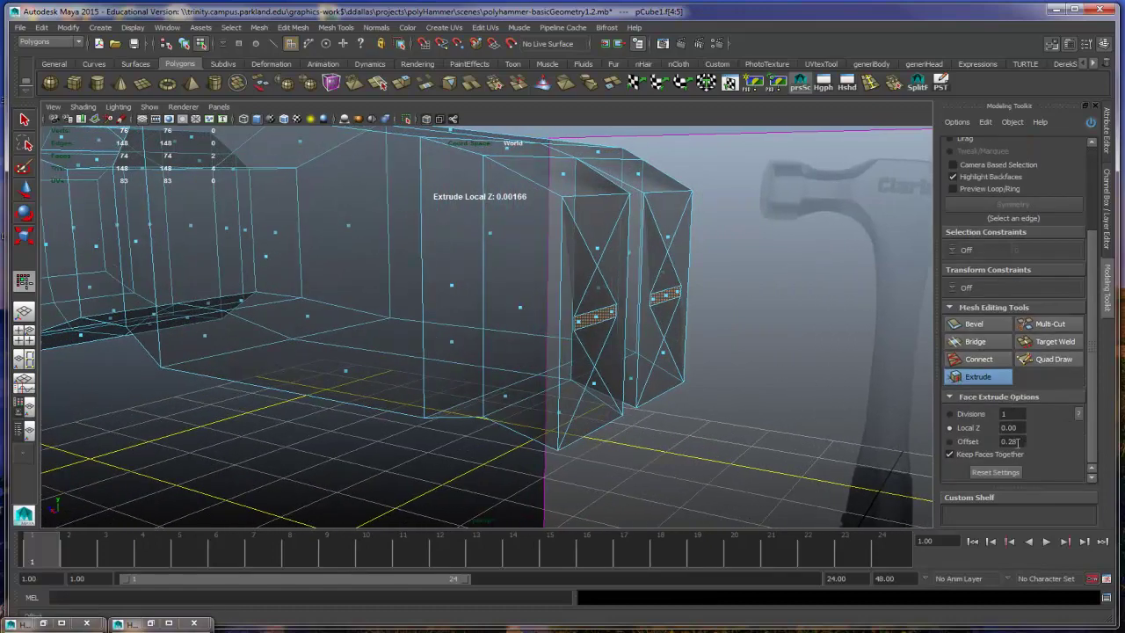
left_click(968, 441)
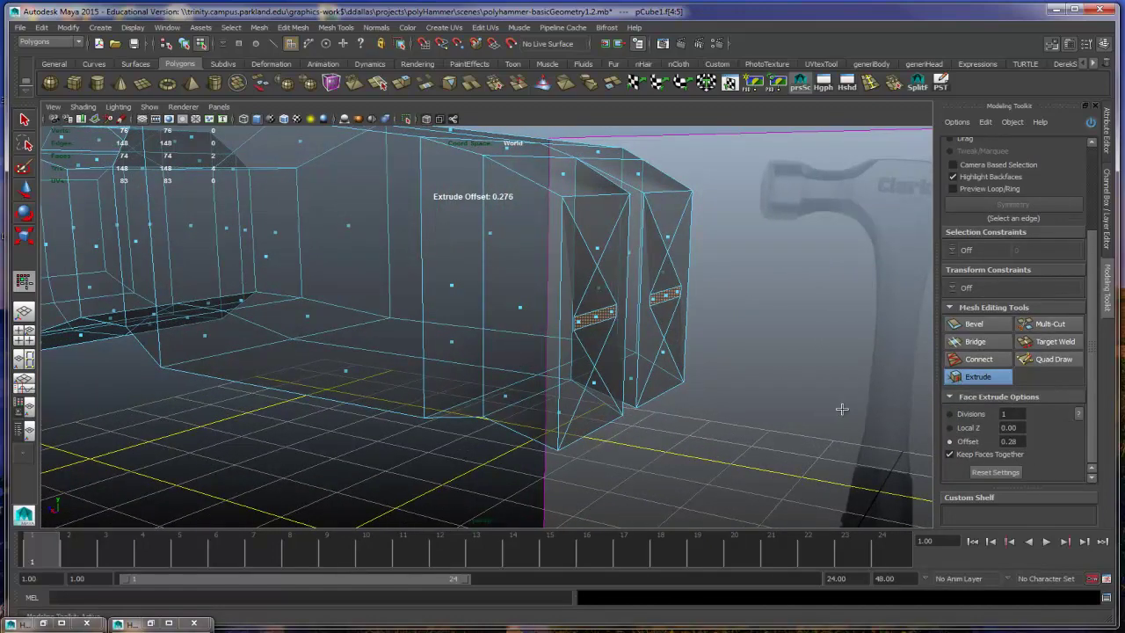
left_click_drag(842, 409, 331, 370)
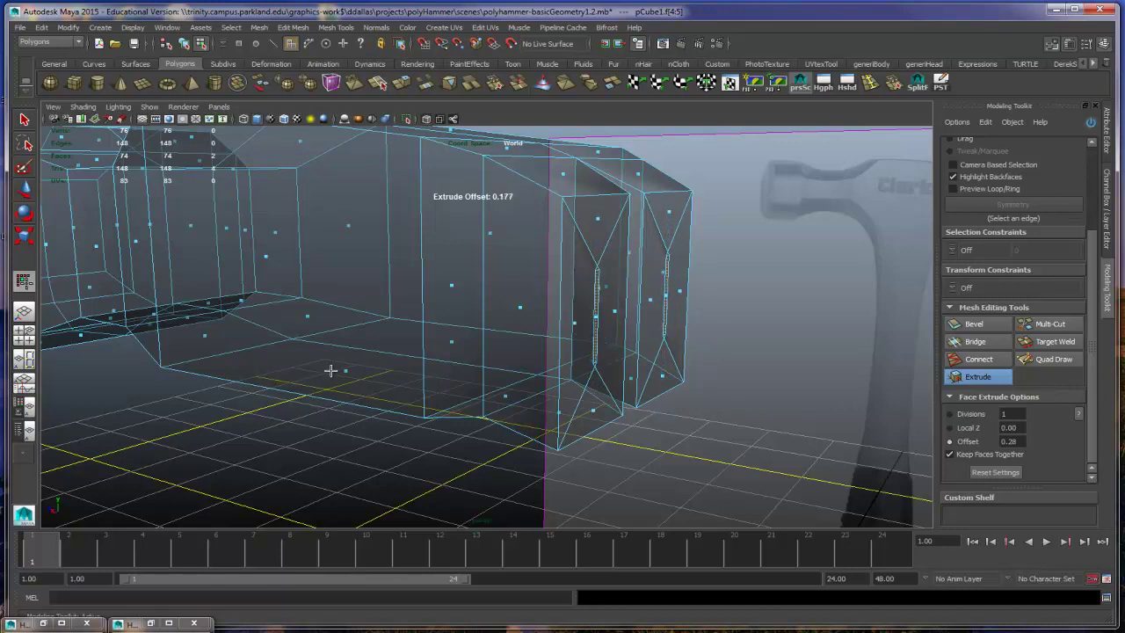
left_click_drag(695, 381, 420, 376)
left_click_drag(840, 402, 534, 389)
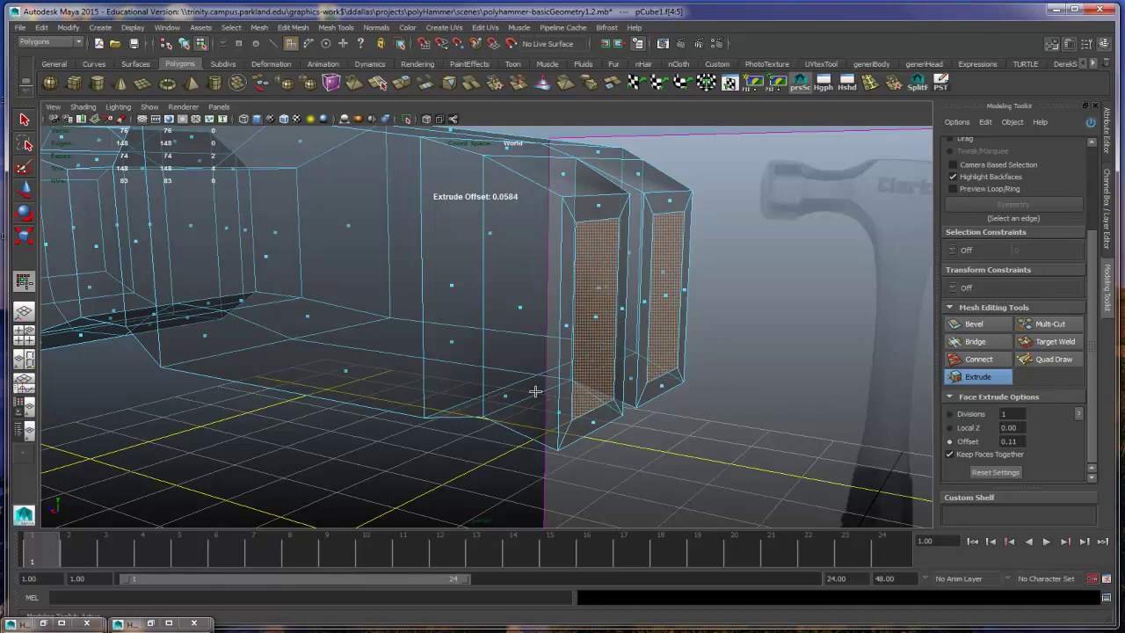
left_click_drag(691, 409, 715, 418)
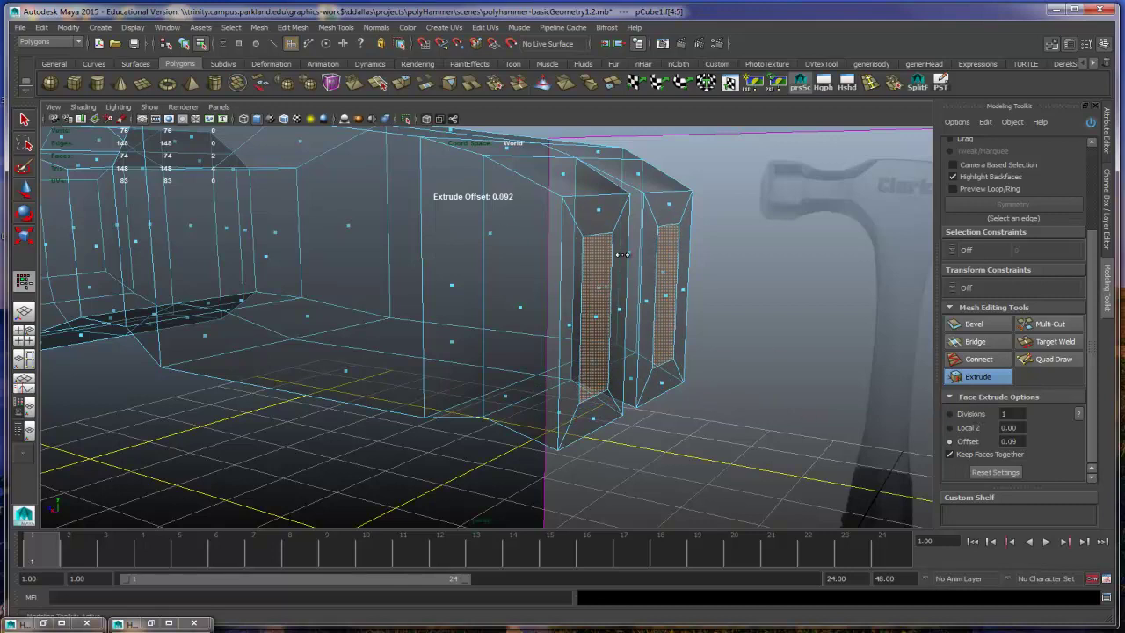
left_click(24, 233)
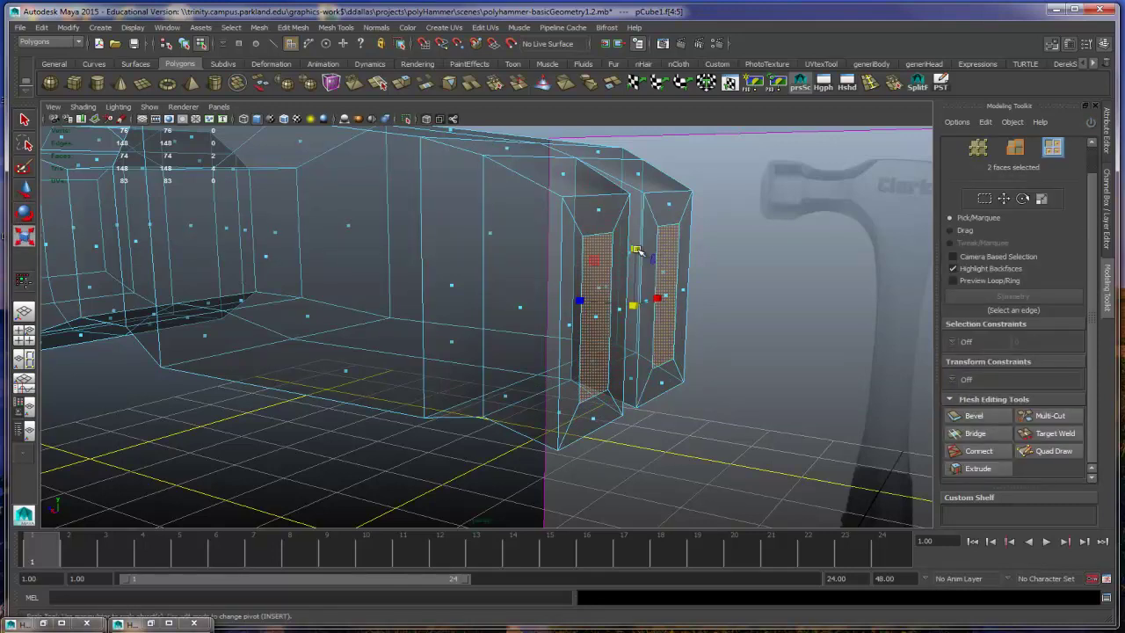
left_click_drag(654, 273, 640, 303)
left_click_drag(646, 387, 668, 407, "alt")
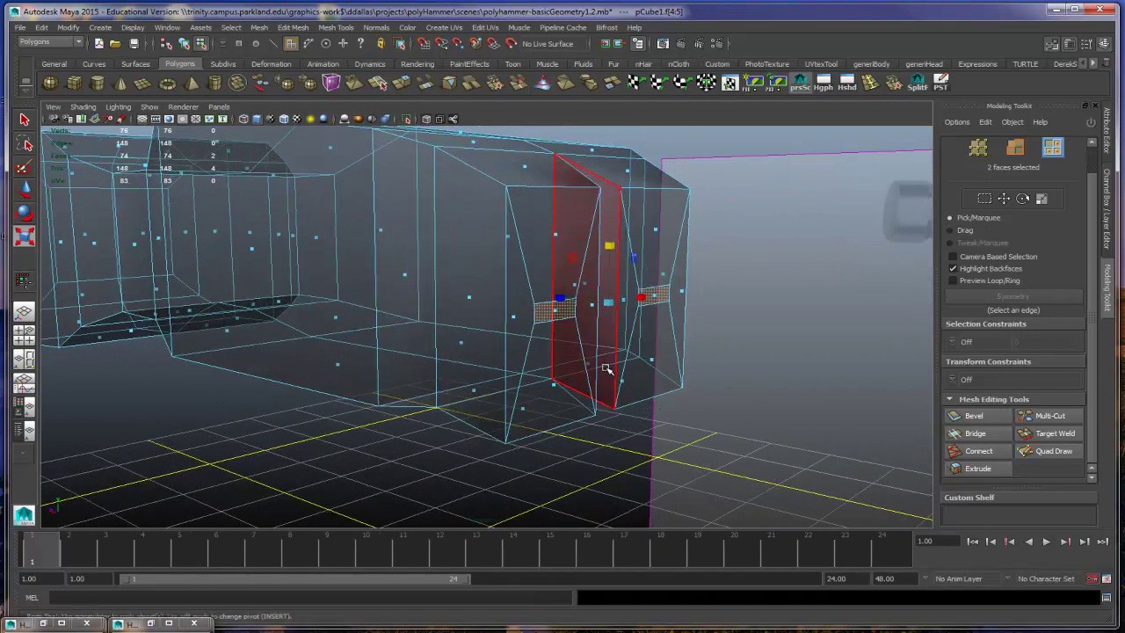
Step: Undo the inset extrusion of the prong end faces and its offset changes
key("ctrl+z")
key("ctrl+z")
key("ctrl+z")
key("ctrl+z")
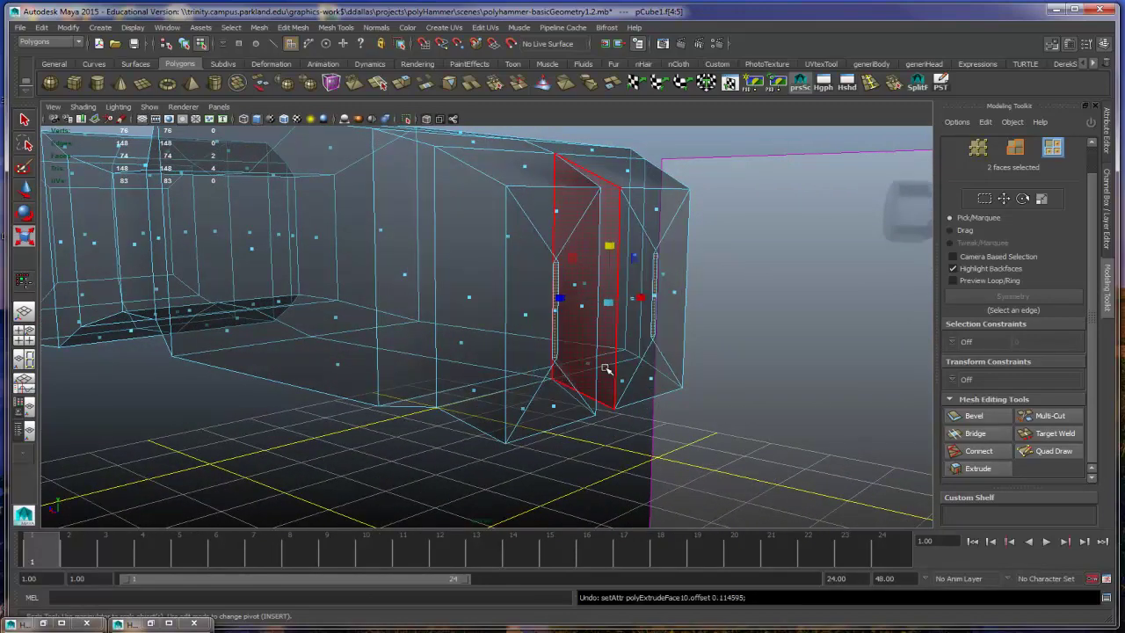
key("ctrl+z")
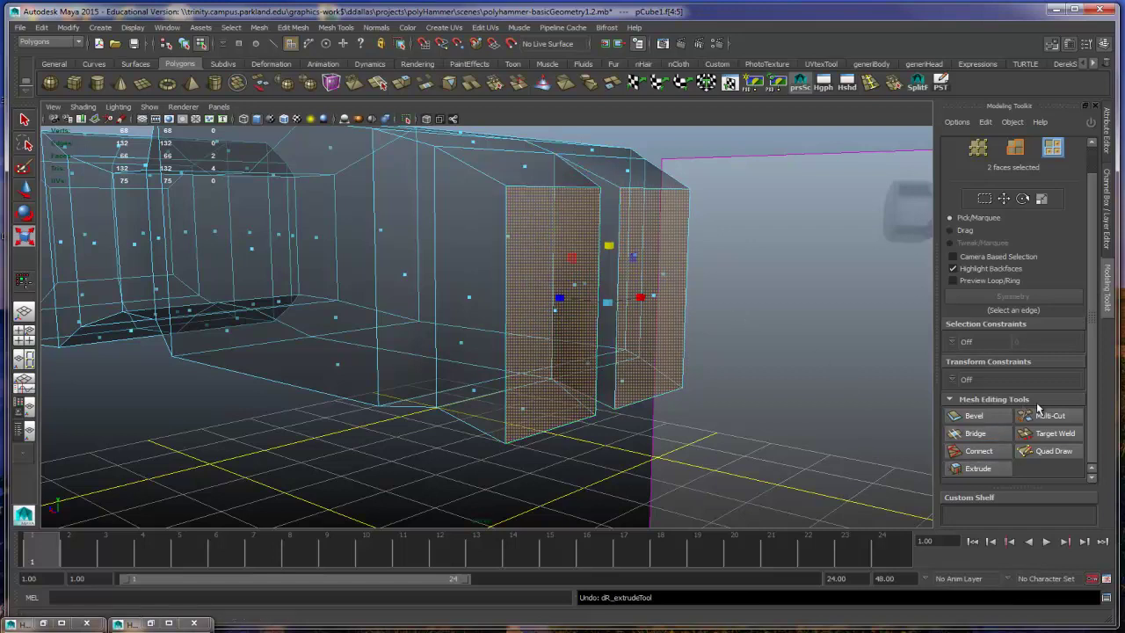
Step: Extrude the two prong end faces with the extrude settings reset to zero offset and zero local Z
left_click(1001, 468)
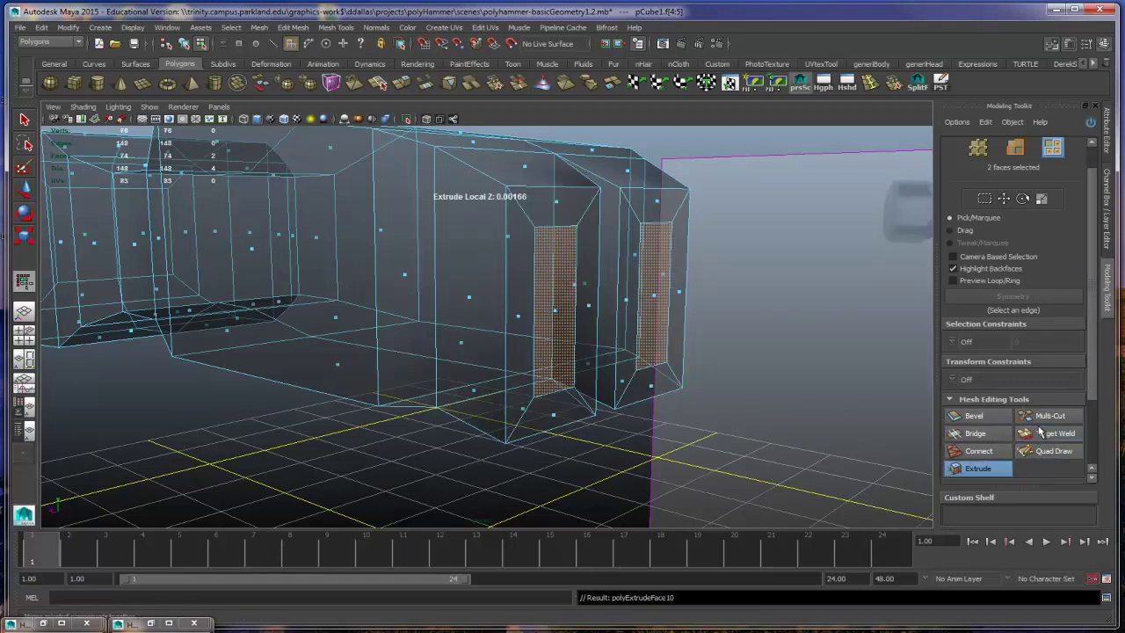
left_click(996, 472)
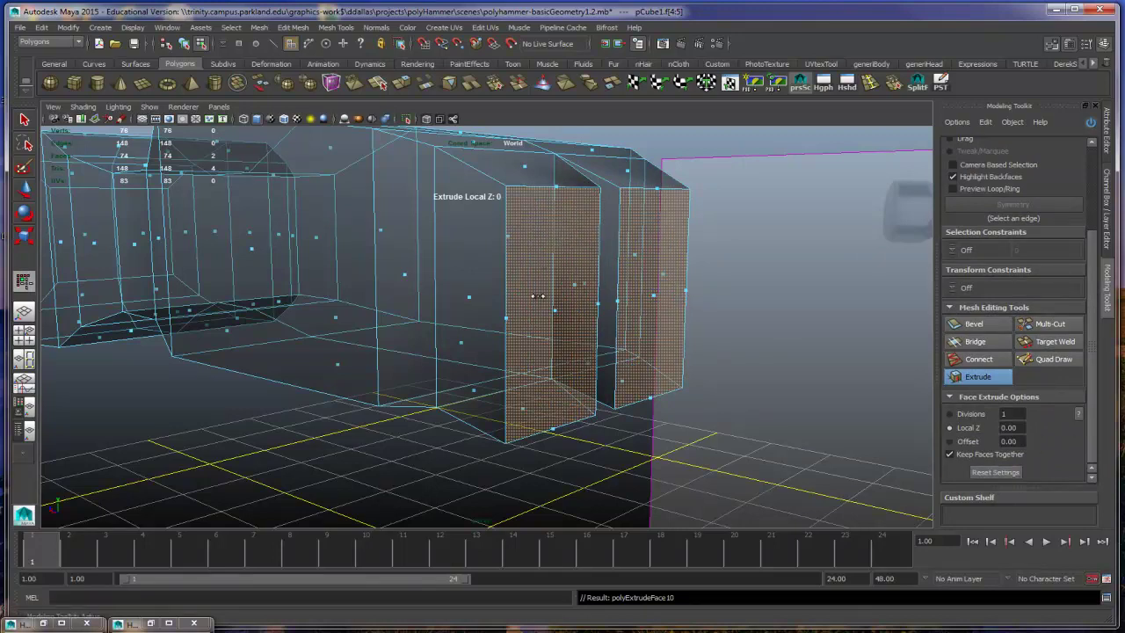
scroll(787, 345, "down", 3)
left_click_drag(606, 368, 728, 372, "alt")
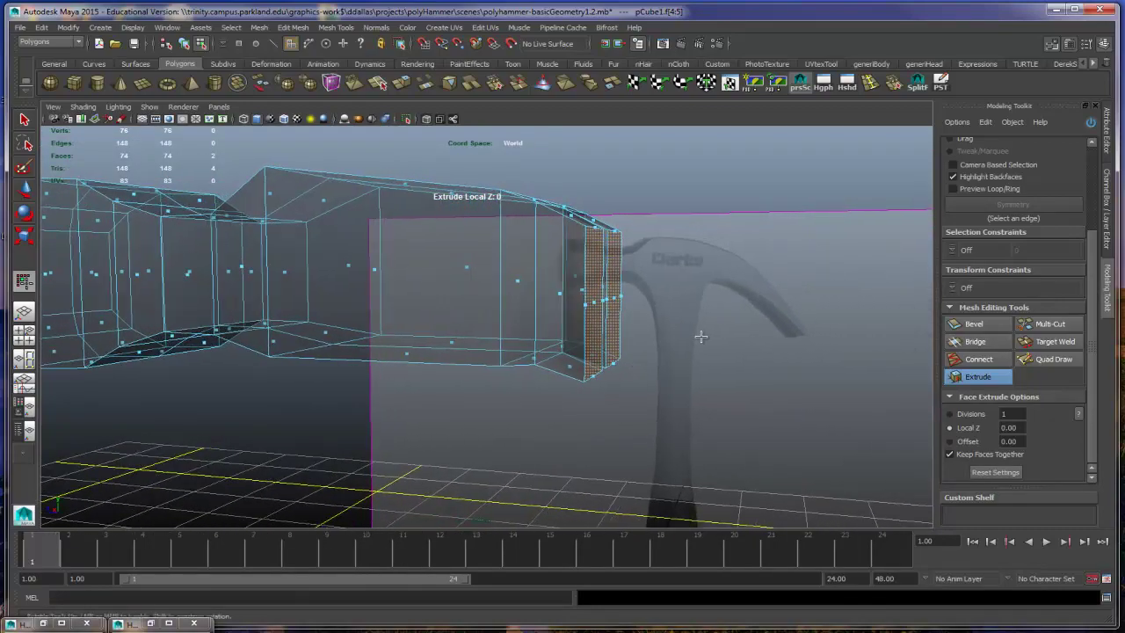
Step: Move the newly extruded end faces outward and down in the side view until their upper edge meets the claw outline
key("space")
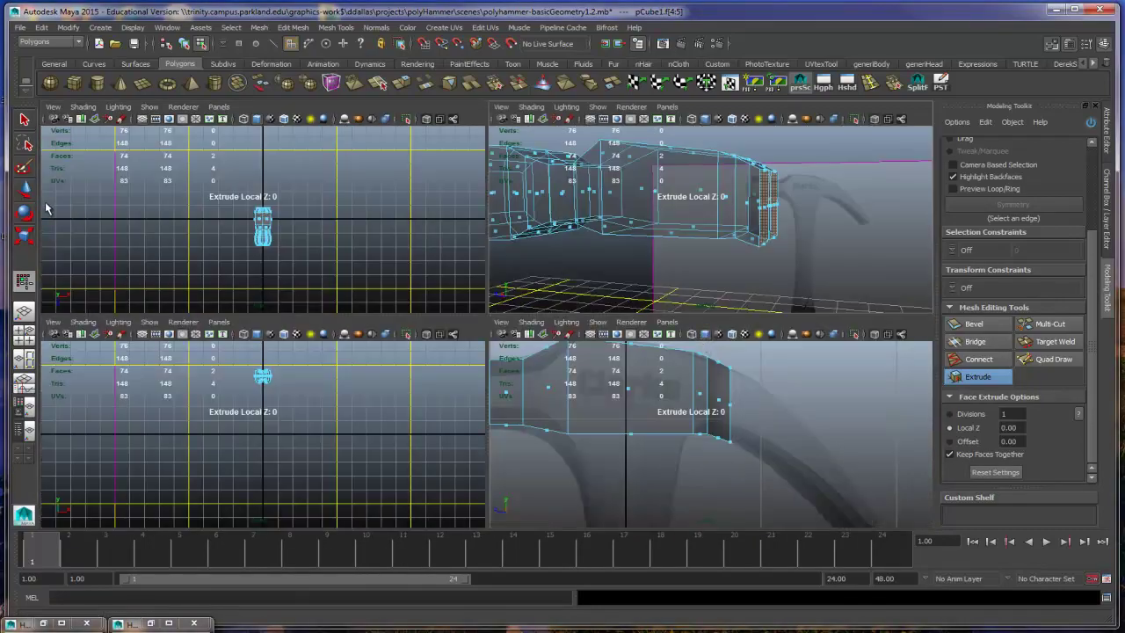
left_click(24, 187)
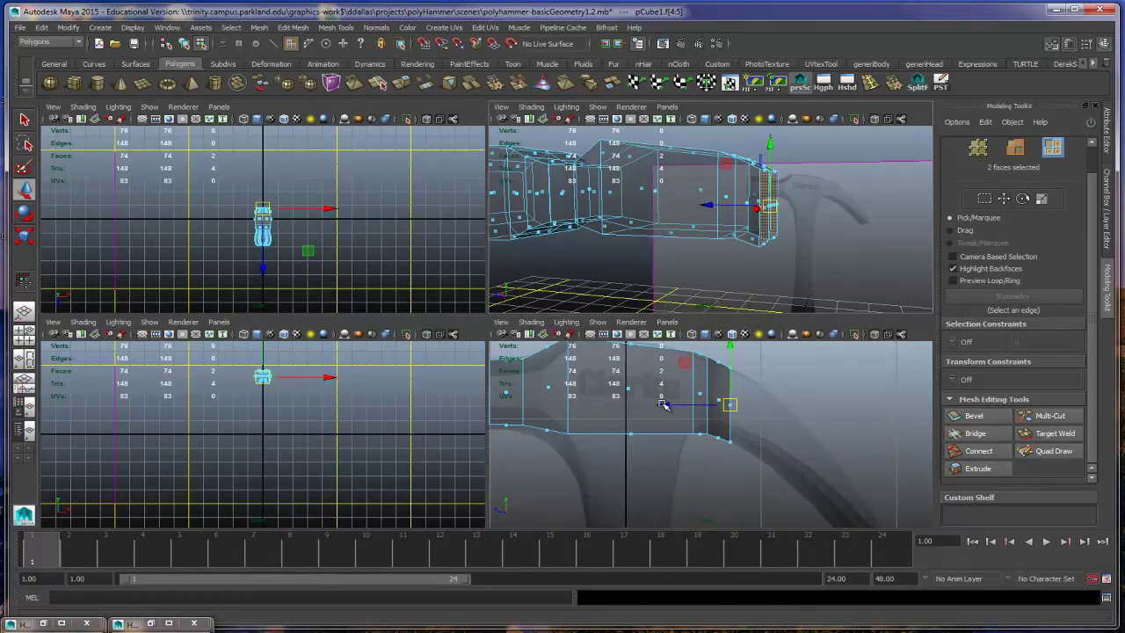
left_click_drag(664, 405, 696, 404)
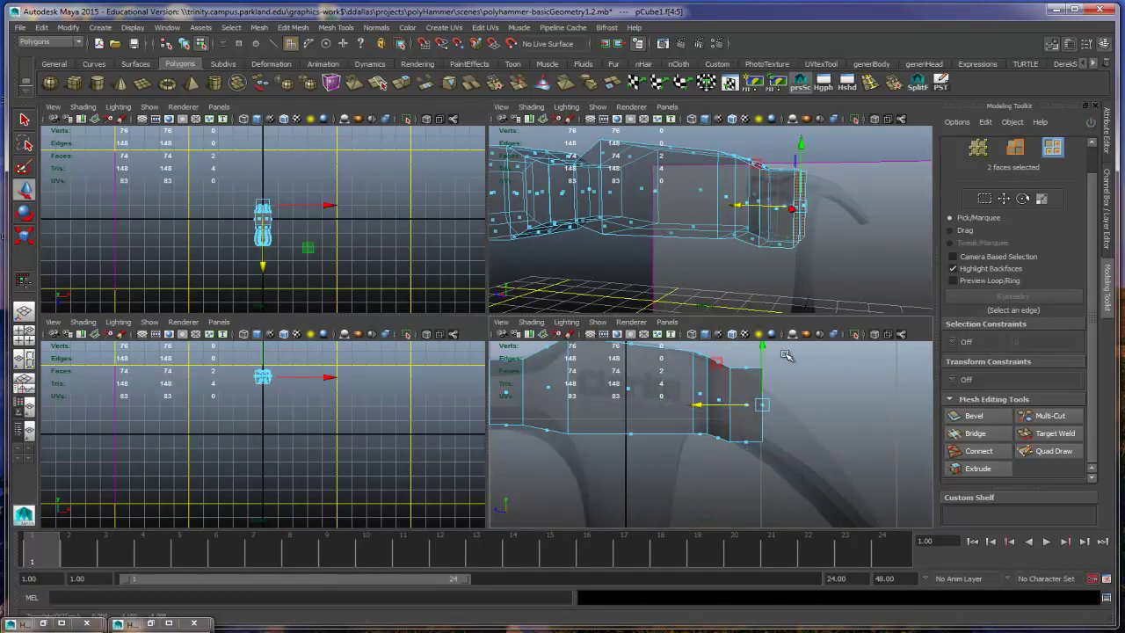
left_click_drag(763, 348, 770, 370)
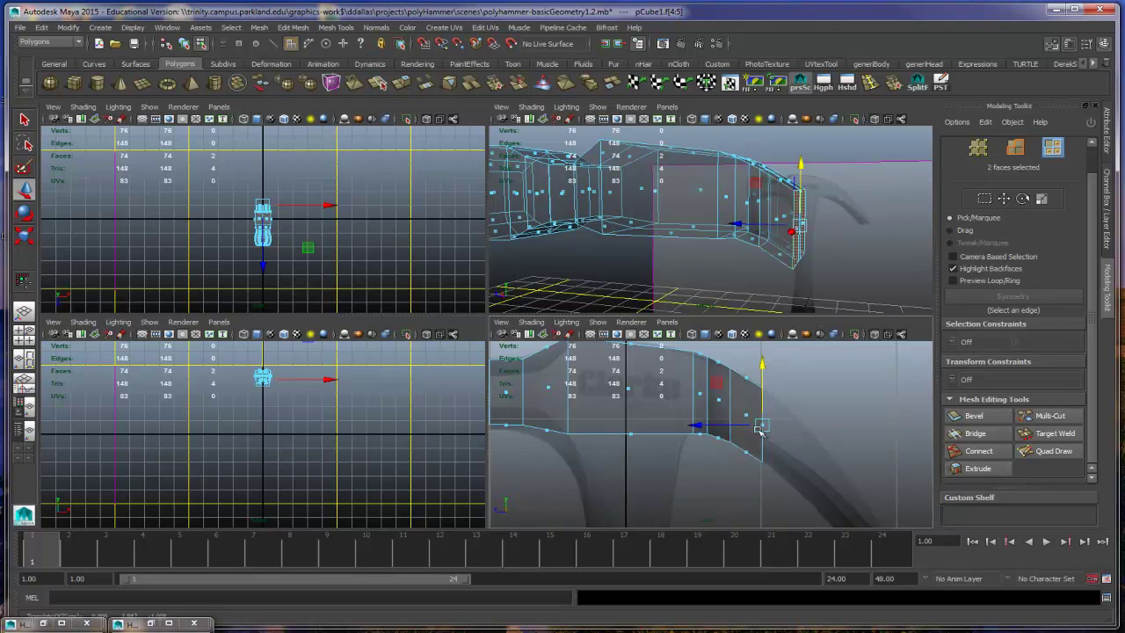
scroll(712, 439, "up", 3)
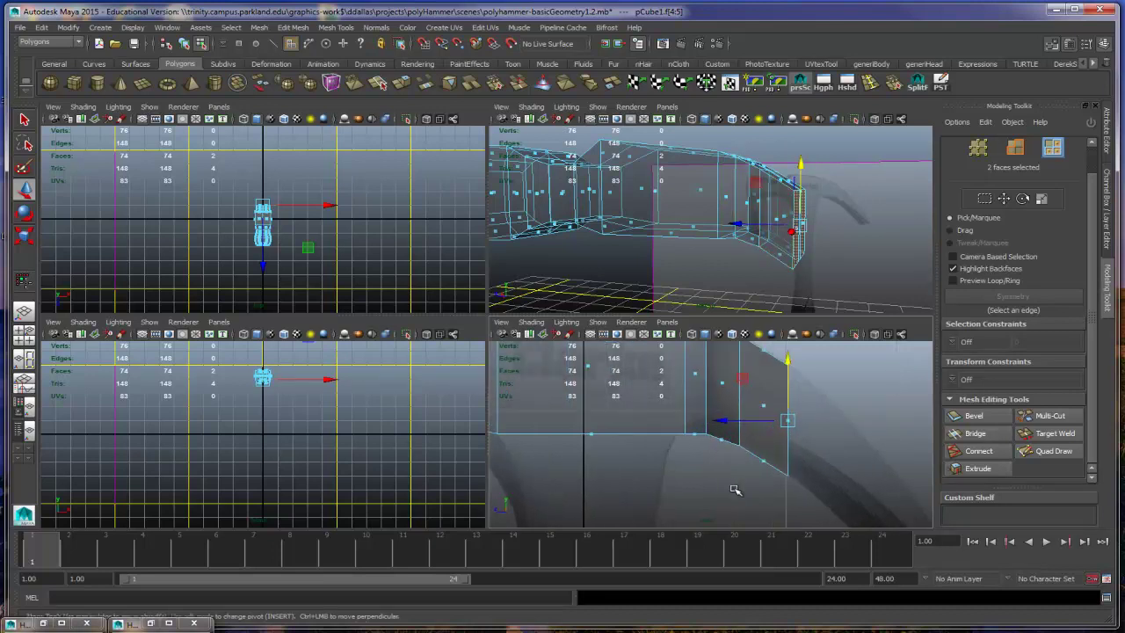
key("space")
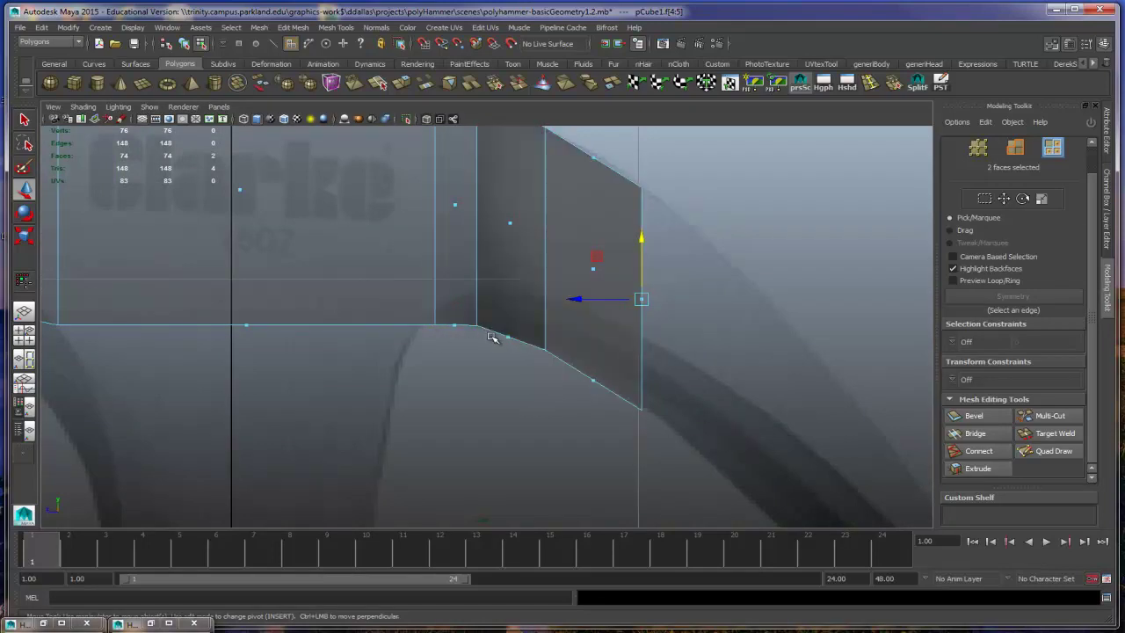
Step: Raise the lower vertices of the prong segments in stages, lifting the outermost column furthest to curve and thin the claw's underside
right_click_drag(491, 332, 453, 333)
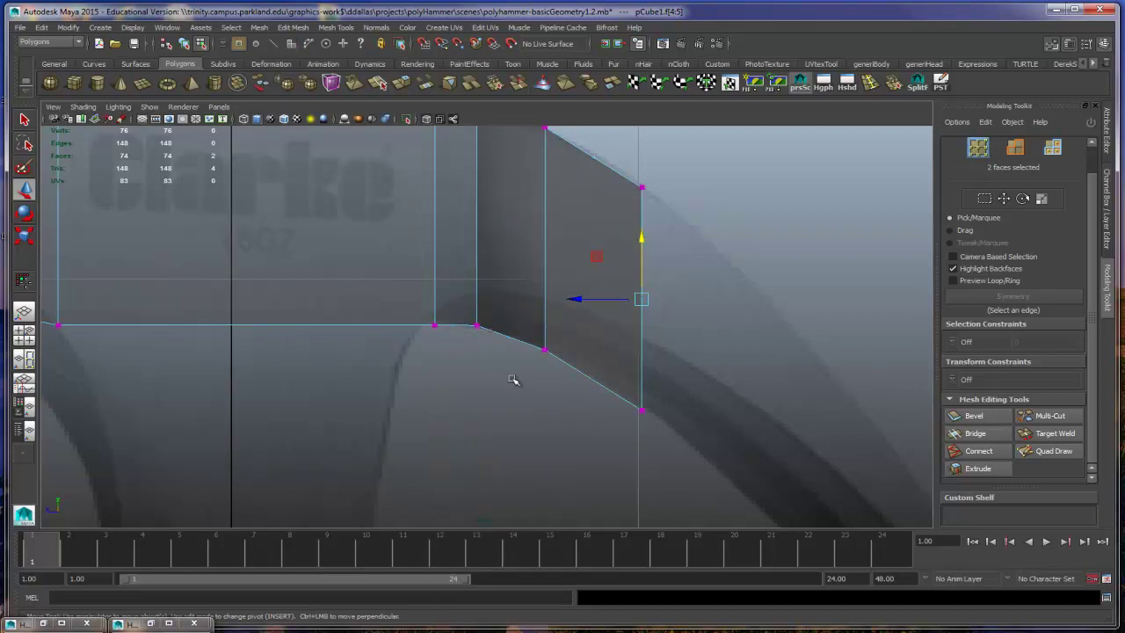
left_click_drag(463, 304, 754, 493)
left_click_drag(563, 310, 661, 428)
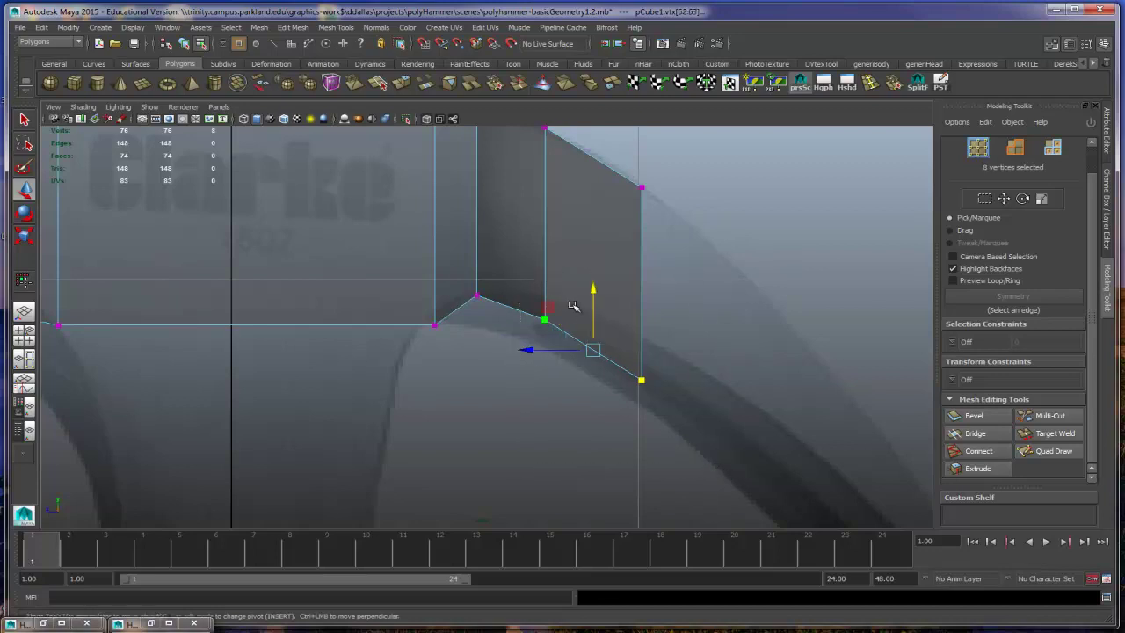
left_click_drag(594, 291, 595, 268)
left_click_drag(766, 389, 643, 276)
middle_click_drag(686, 286, 539, 332, "alt")
Step: Select the two prong end faces in the perspective view and extrude them outward by about 0.277
key("space")
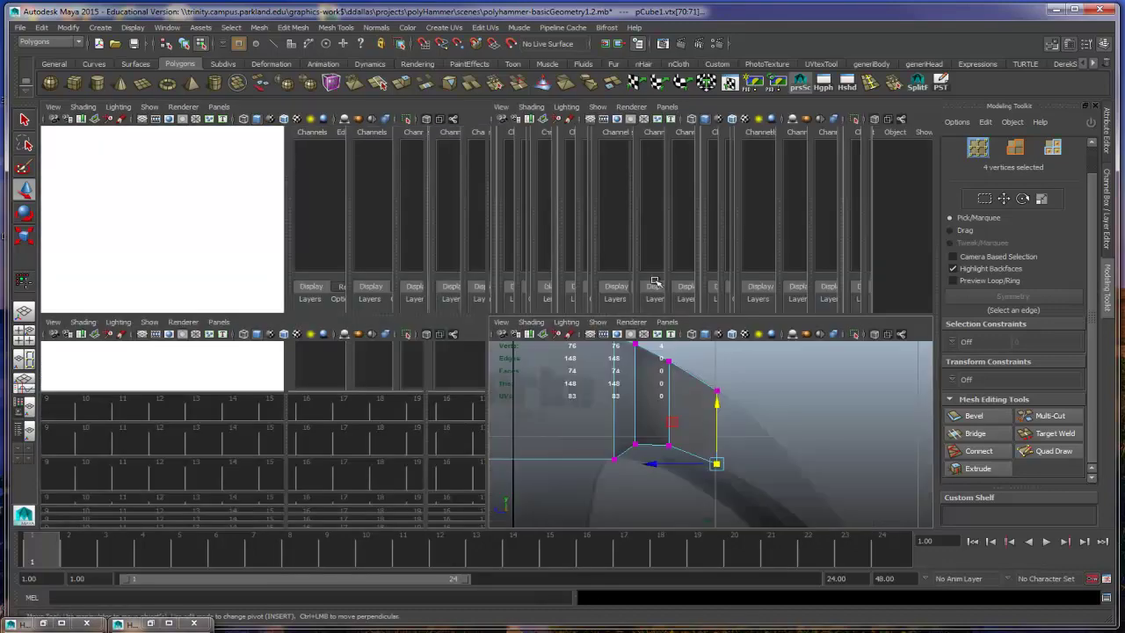
key("space")
left_click_drag(713, 326, 668, 321, "alt")
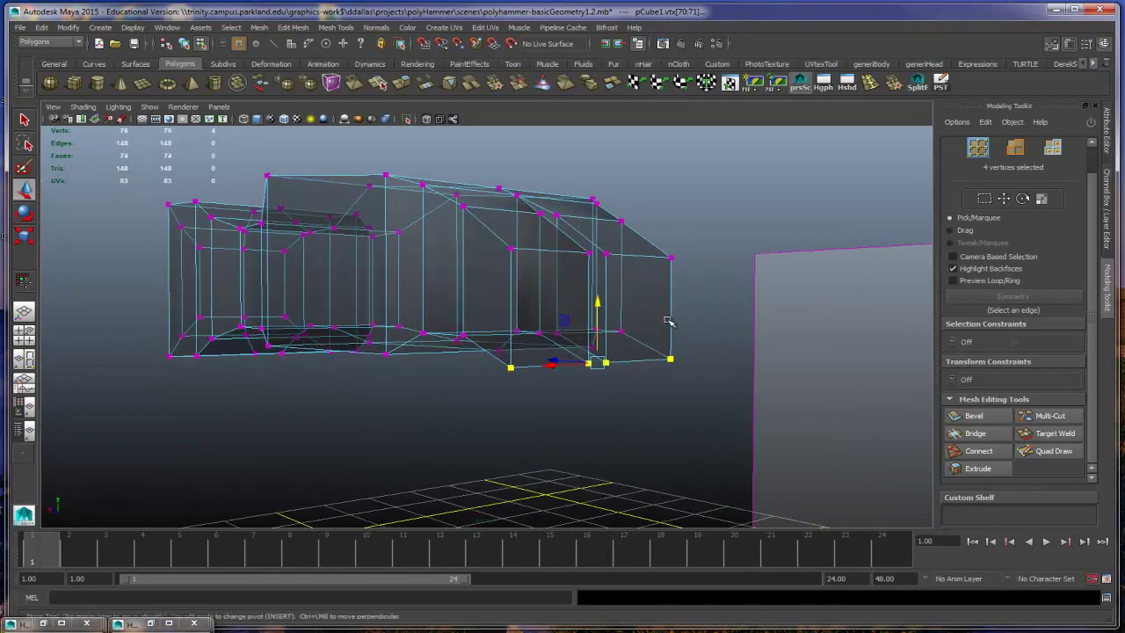
right_click_drag(643, 304, 638, 327)
left_click(643, 310)
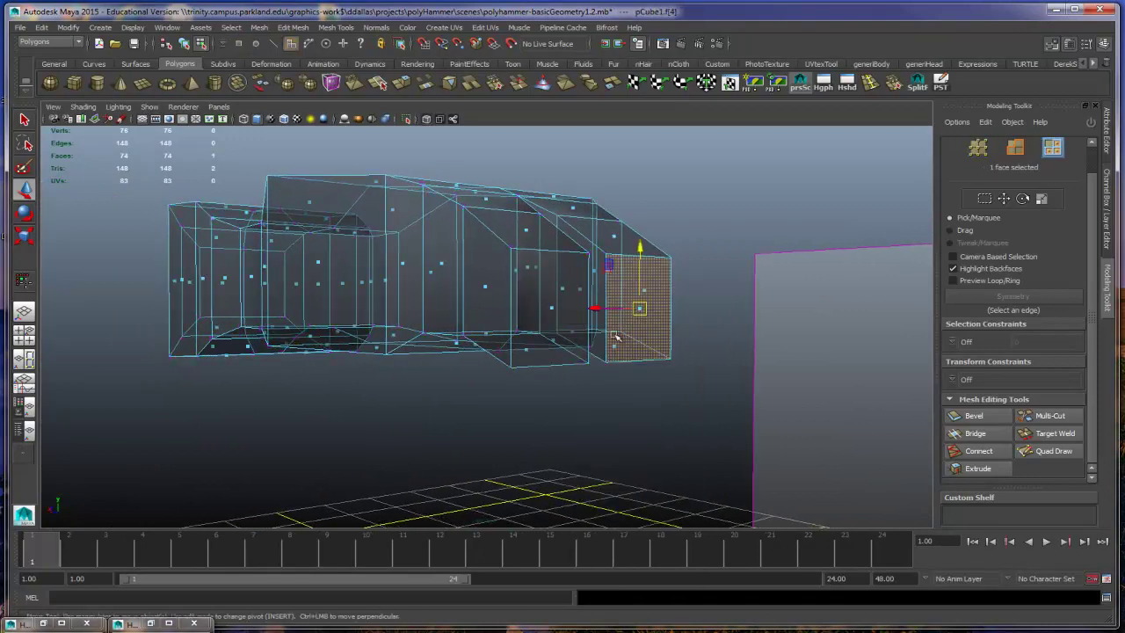
left_click(552, 314, "shift")
left_click_drag(616, 347, 738, 376, "alt")
left_click(977, 468)
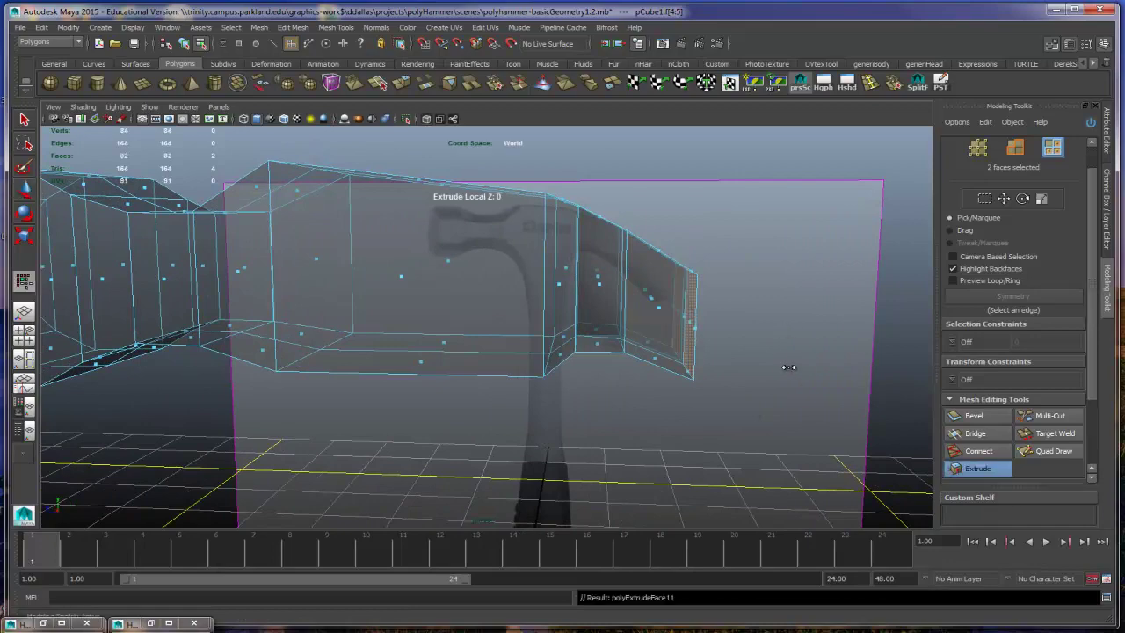
middle_click_drag(775, 362, 799, 368)
Step: Move the new prong end faces down in the side view until their upper edge follows the reference's claw curve
key("space")
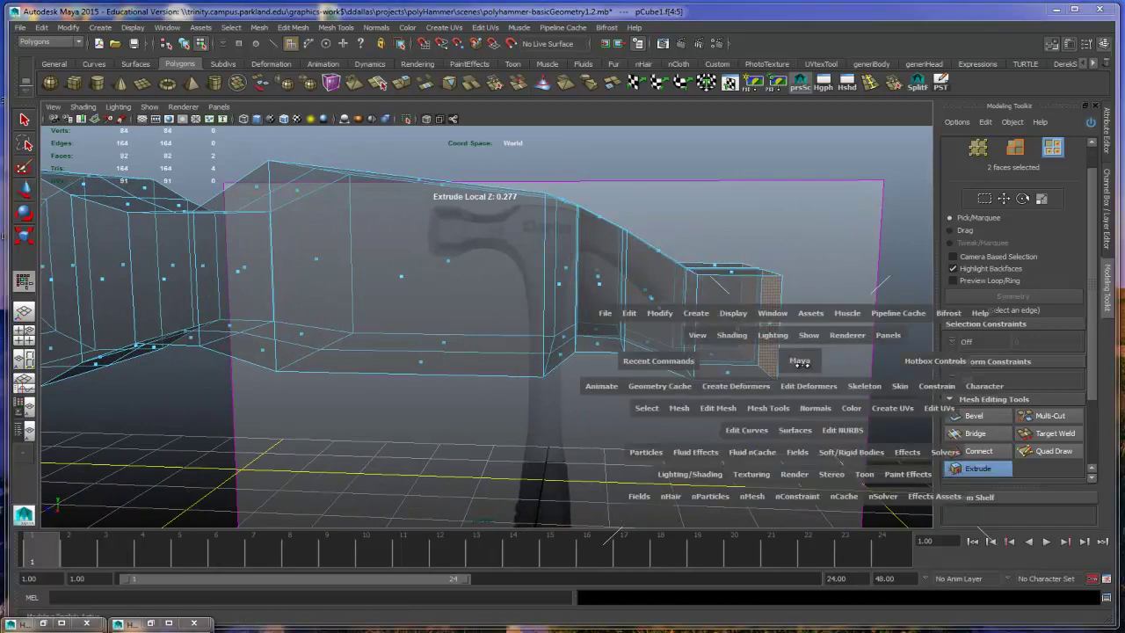
key("space")
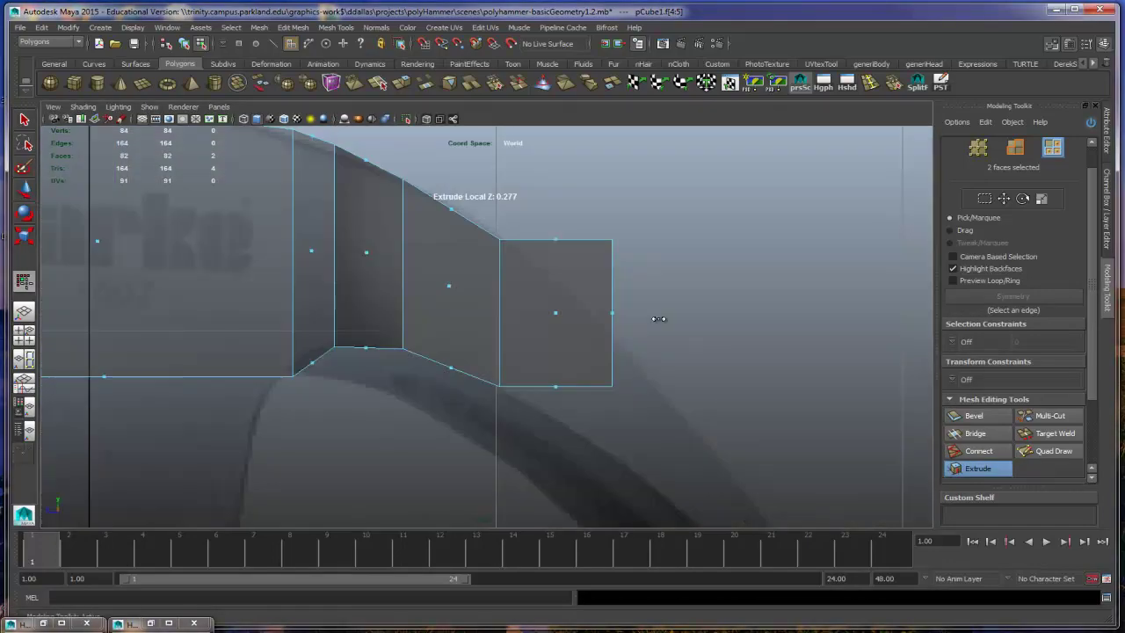
mouse_move(658, 319)
middle_mouse_down("alt")
mouse_move(648, 336)
mouse_move(650, 307)
middle_mouse_up("alt")
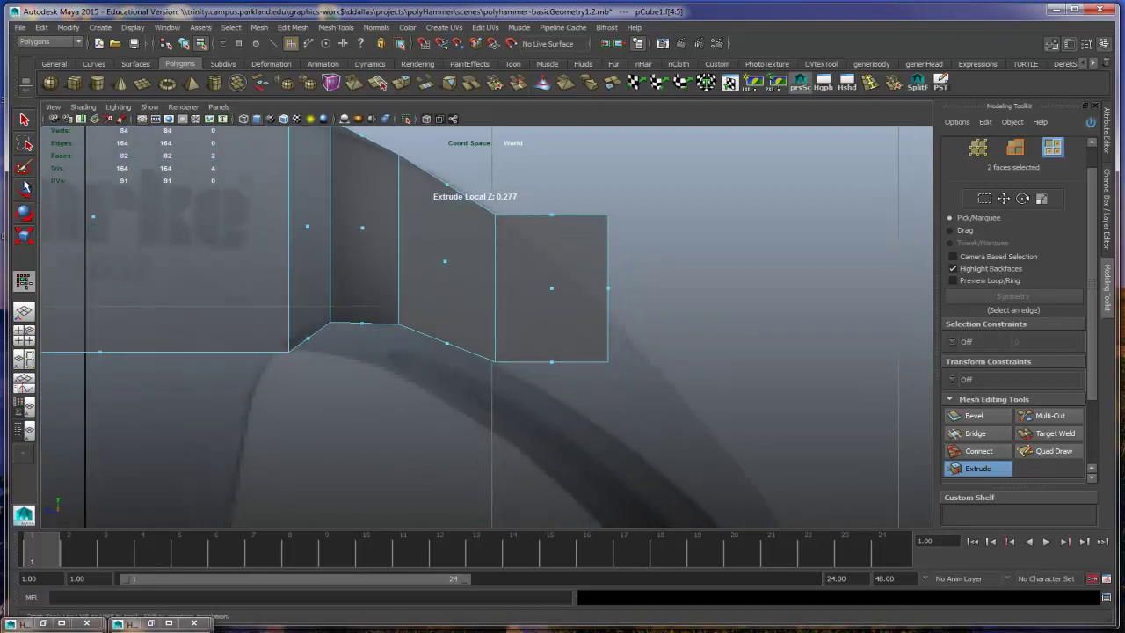
key("w")
left_click_drag(605, 227, 590, 327)
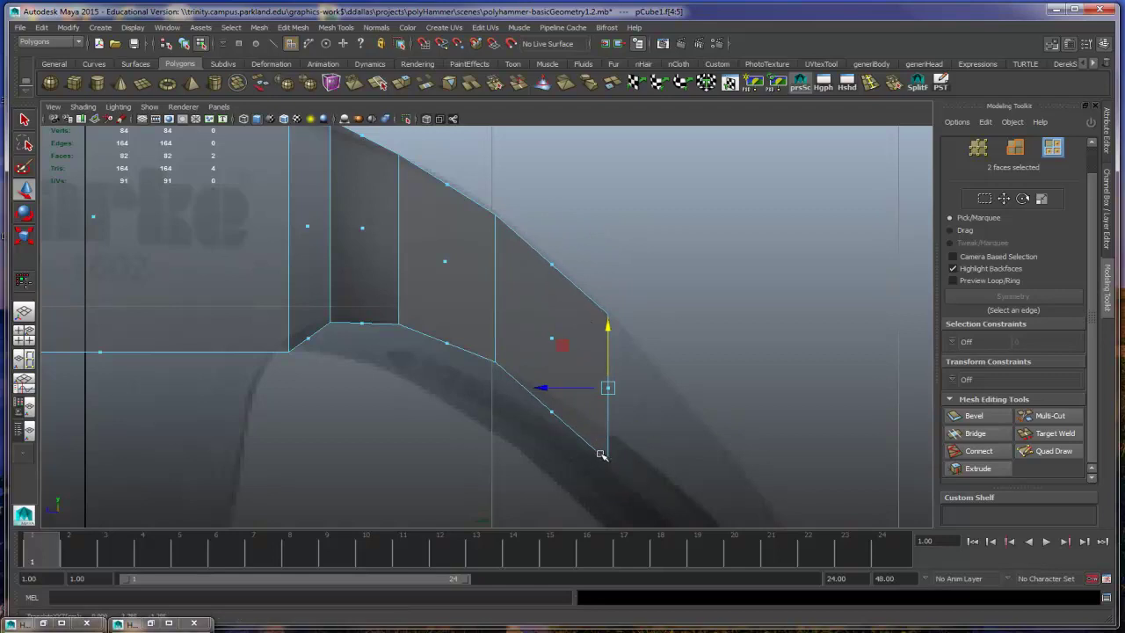
Step: Raise the lower end vertices of the claw prongs in the side view to thin the last segment toward the reference's underside
right_click_drag(600, 360, 540, 363)
left_click_drag(695, 420, 575, 479)
left_click_drag(608, 387, 609, 372)
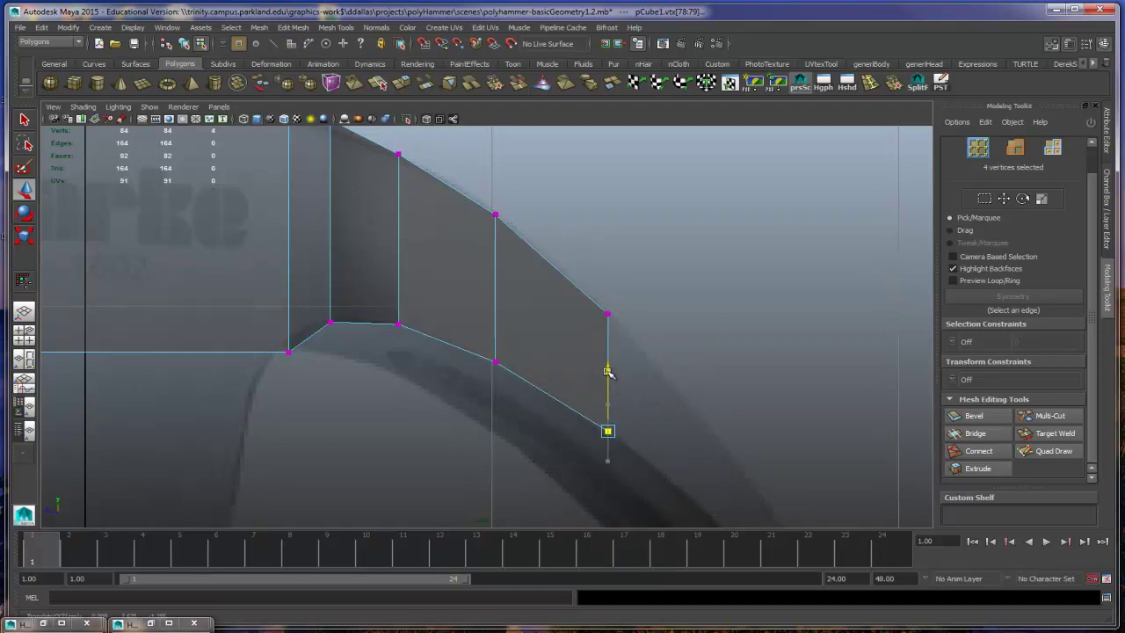
middle_click_drag(634, 410, 563, 384, "alt")
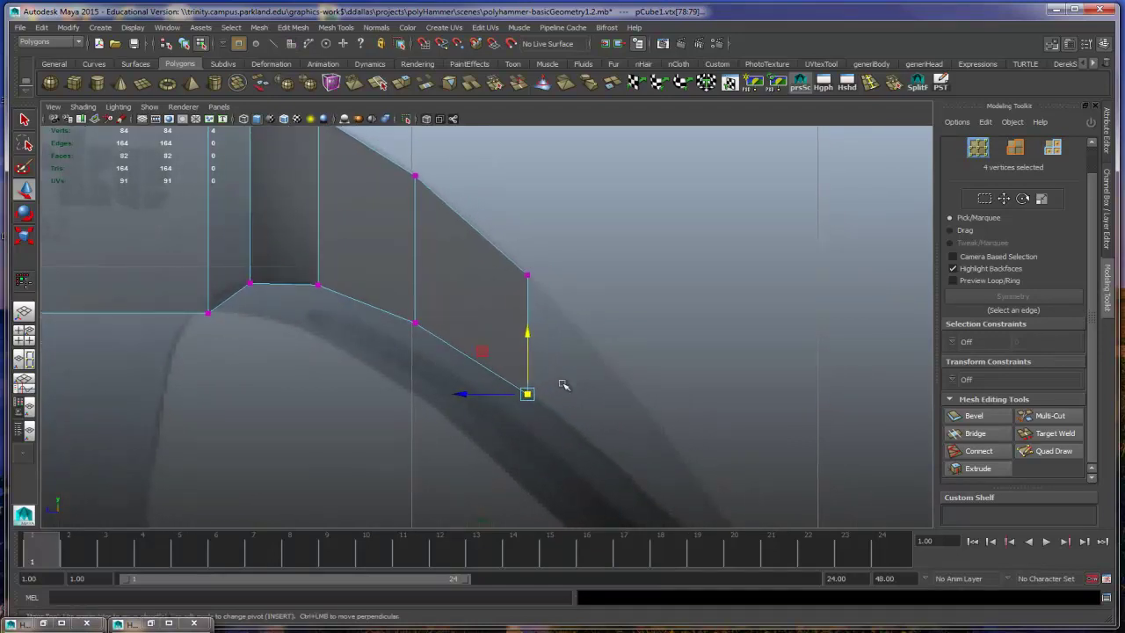
Step: Select the two prong end faces and apply Extrude to them in the perspective view
right_click_drag(517, 300, 518, 332)
left_click(513, 316)
key("space")
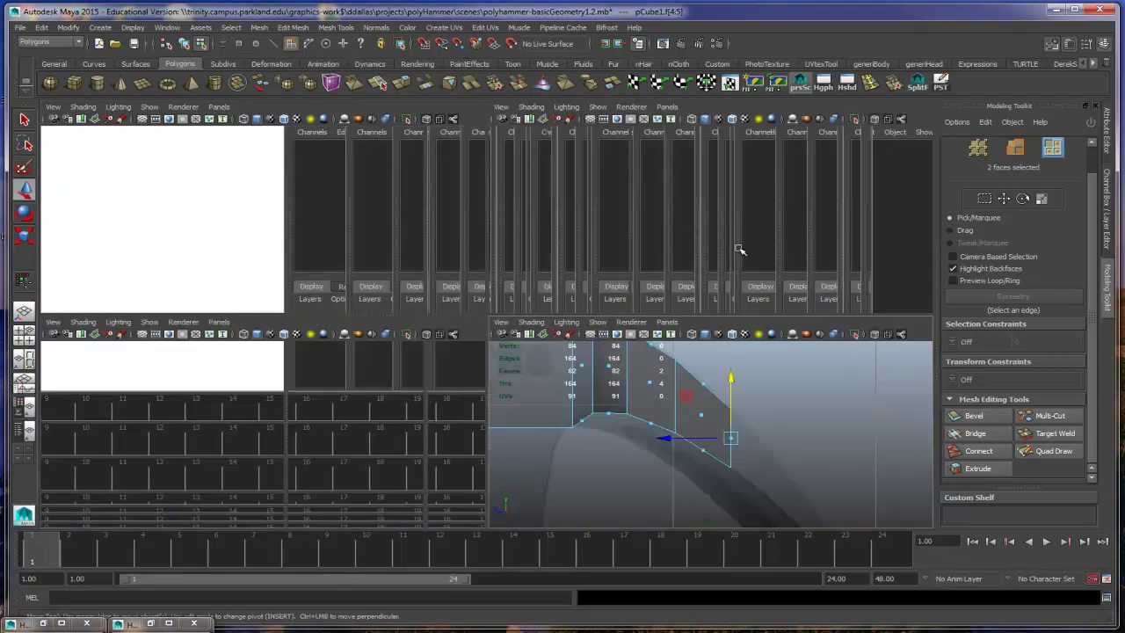
key("space")
left_click_drag(771, 357, 574, 399, "alt")
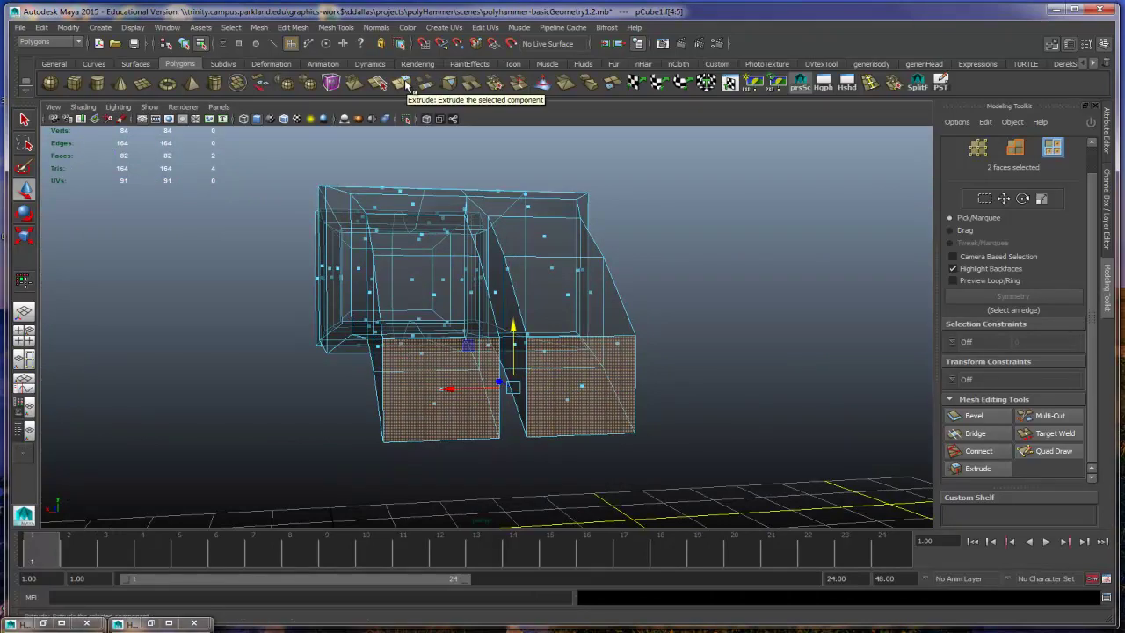
left_click(406, 86)
Step: Try pulling the extruded prong end faces straight outward along their local axis, and undo the move
left_click_drag(615, 422, 659, 465, "alt")
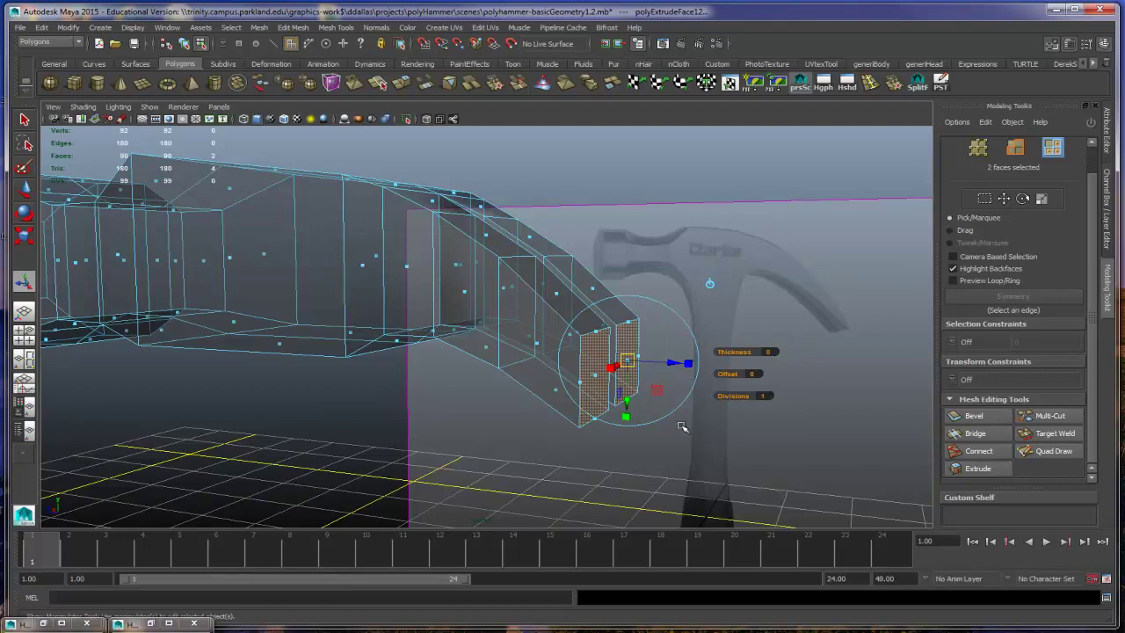
left_click_drag(682, 427, 706, 420, "alt")
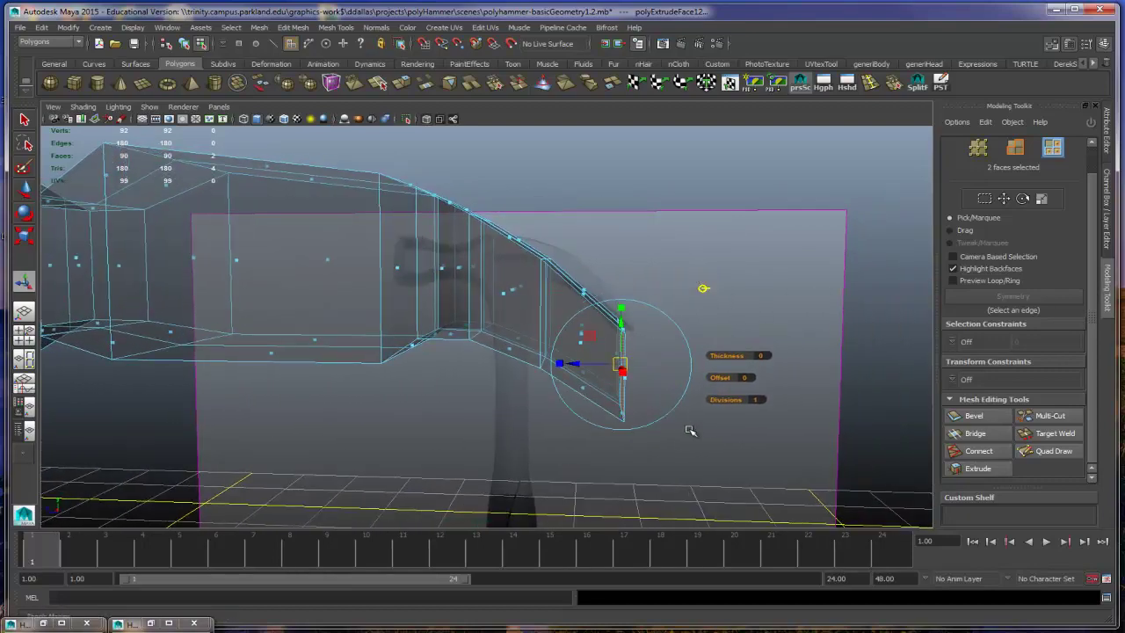
left_click_drag(685, 453, 659, 453, "alt")
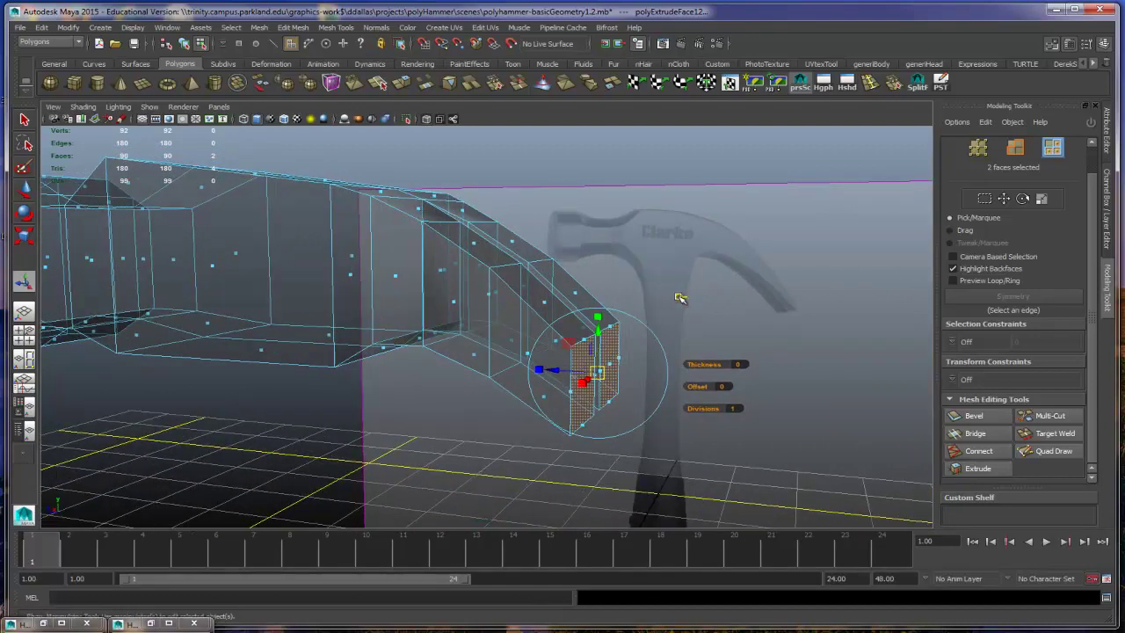
left_click_drag(656, 410, 746, 385, "alt")
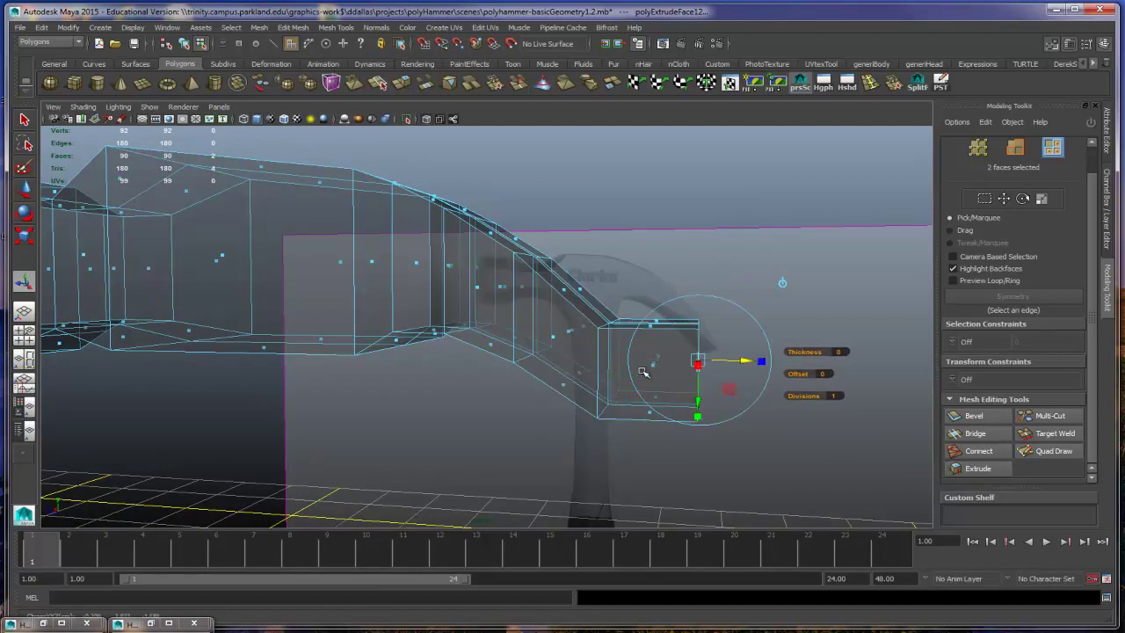
key("ctrl+z")
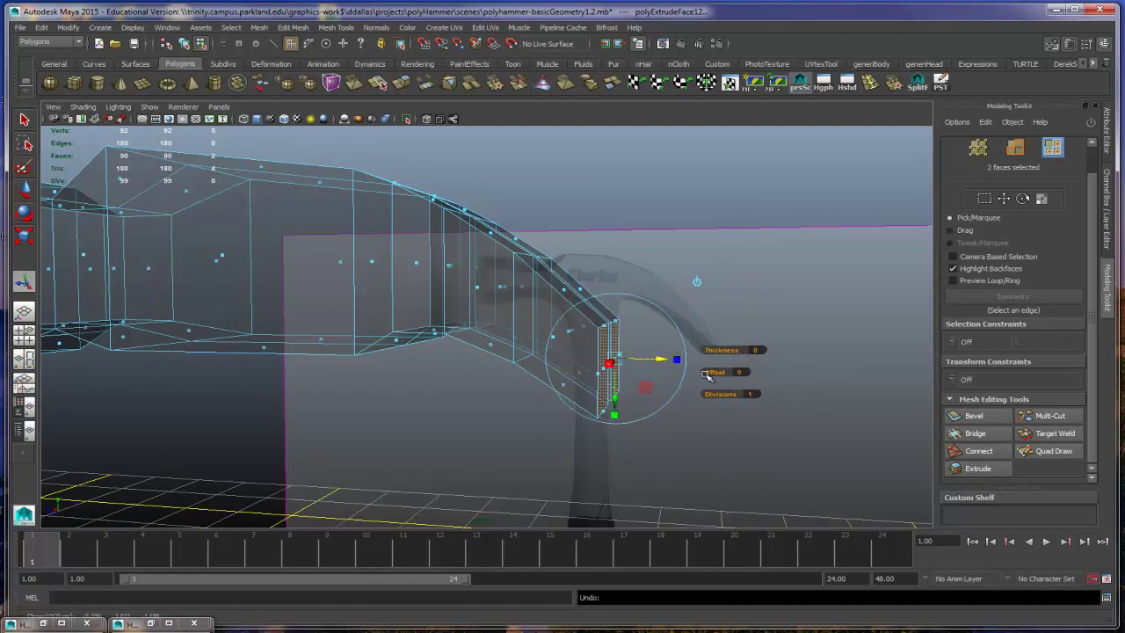
Step: Pull the extruded prong end faces outward and down, and align their upper edge with the claw outline in the side view
left_click(698, 281)
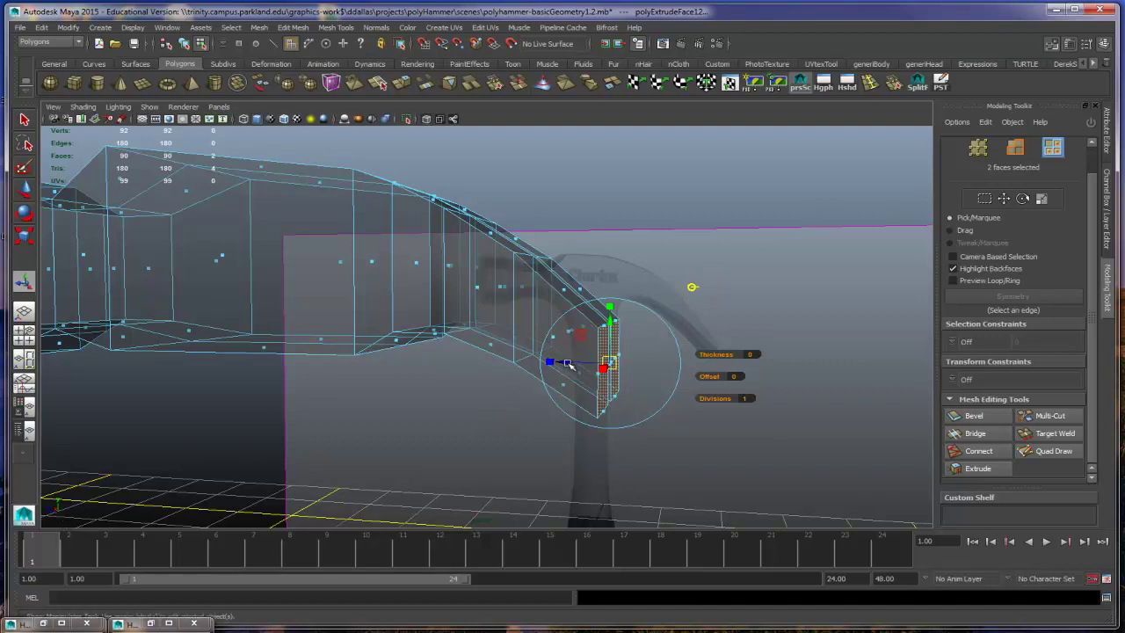
key("q")
left_click_drag(568, 363, 640, 387)
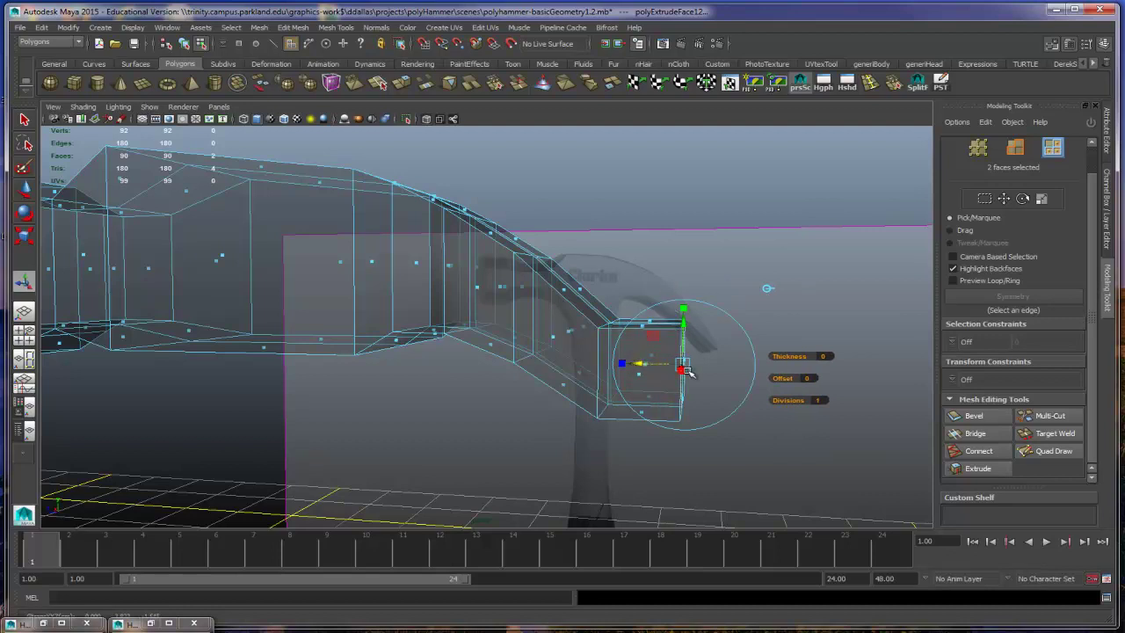
left_click(769, 285)
left_click_drag(689, 409, 711, 463)
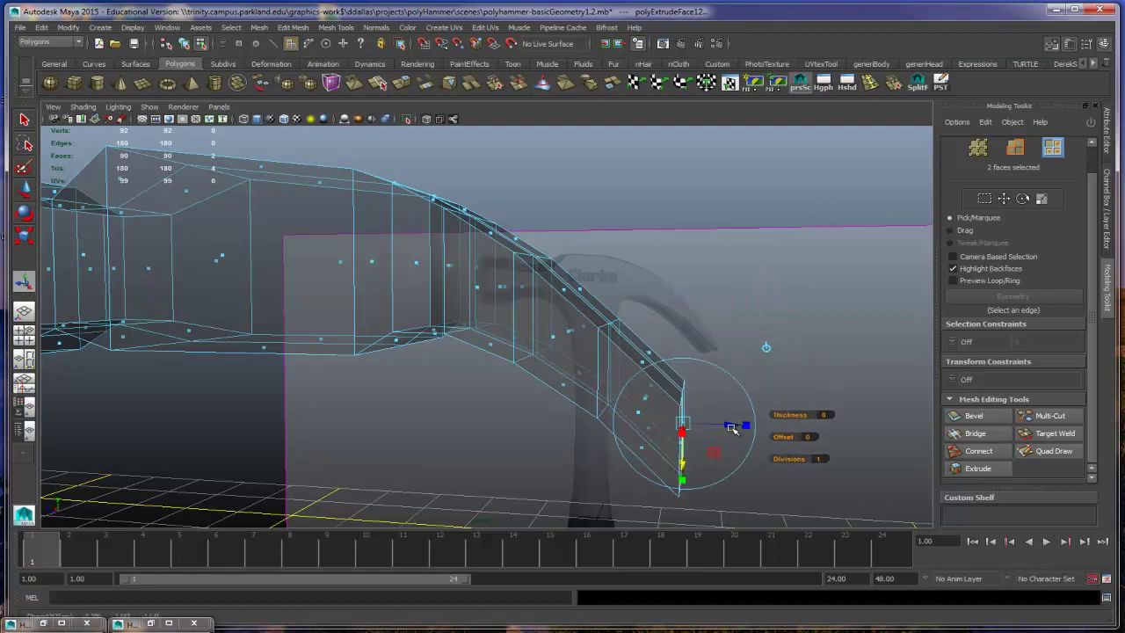
left_click_drag(739, 426, 713, 426)
key("space")
key("space")
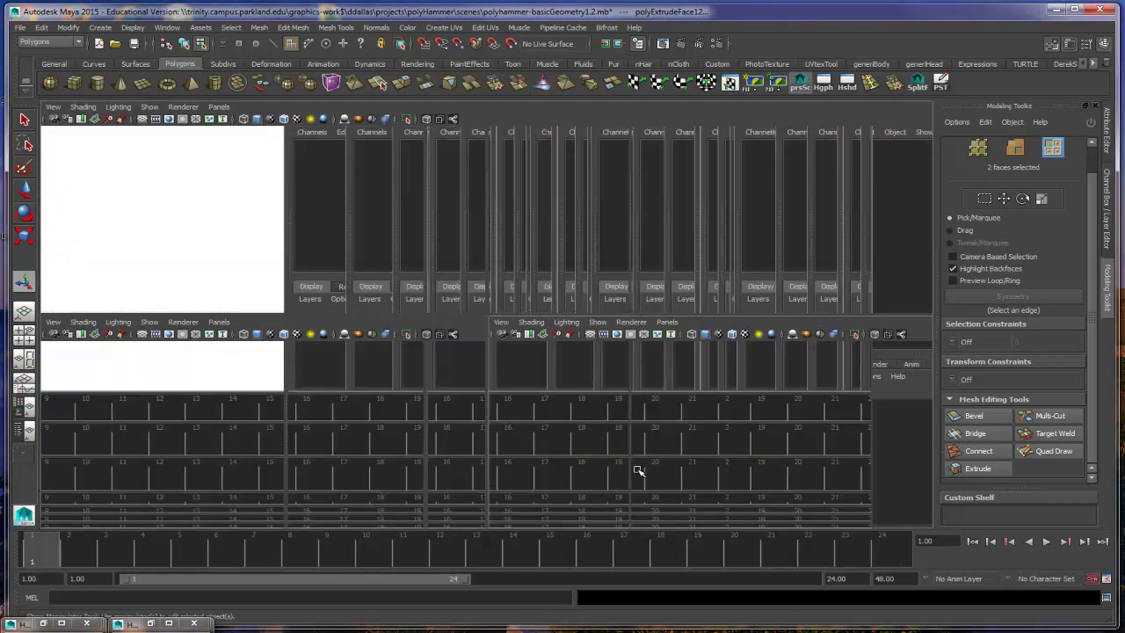
left_click_drag(556, 409, 559, 366)
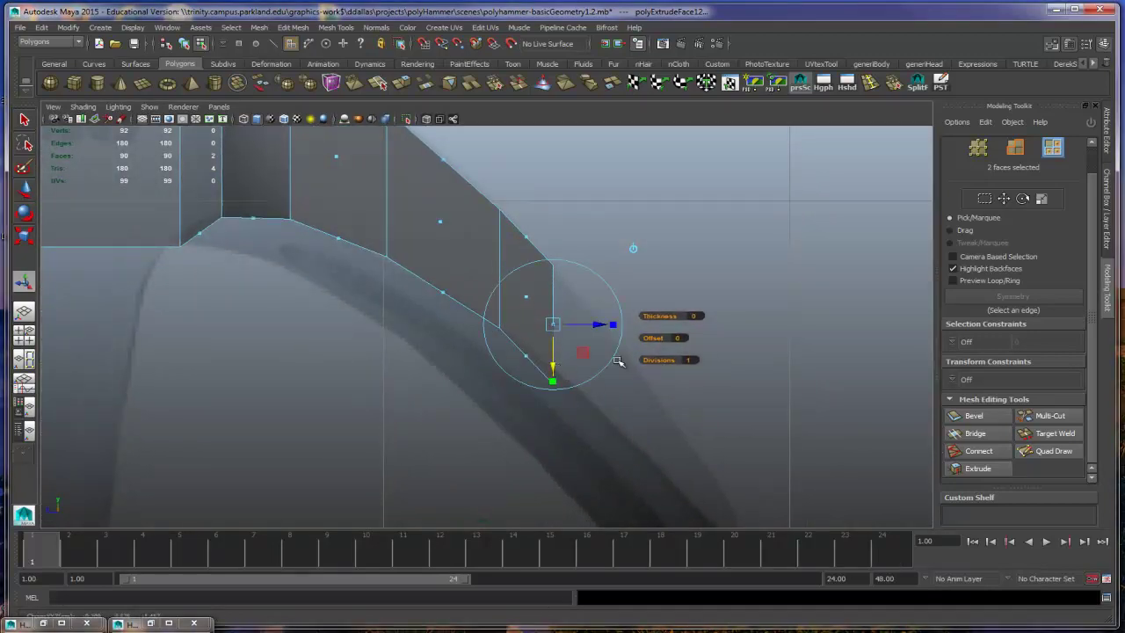
Step: Raise the lower vertices at the end of the newly extruded prong segment to narrow it in the side view
right_click_drag(533, 251, 483, 290)
key("w")
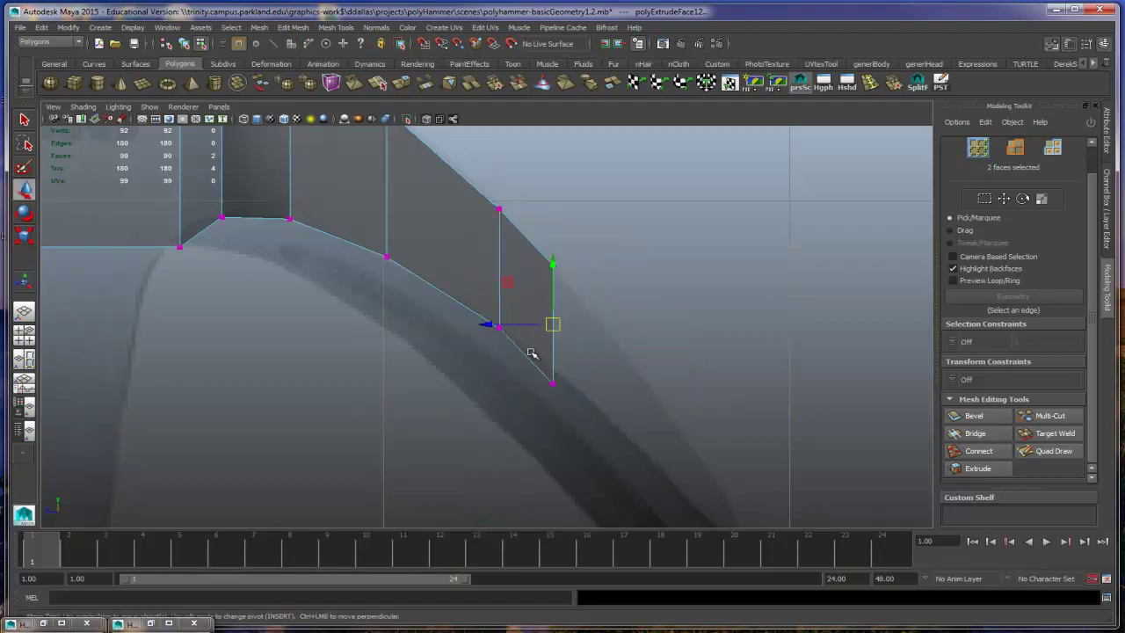
left_click_drag(531, 352, 597, 451)
left_click_drag(554, 323, 558, 311)
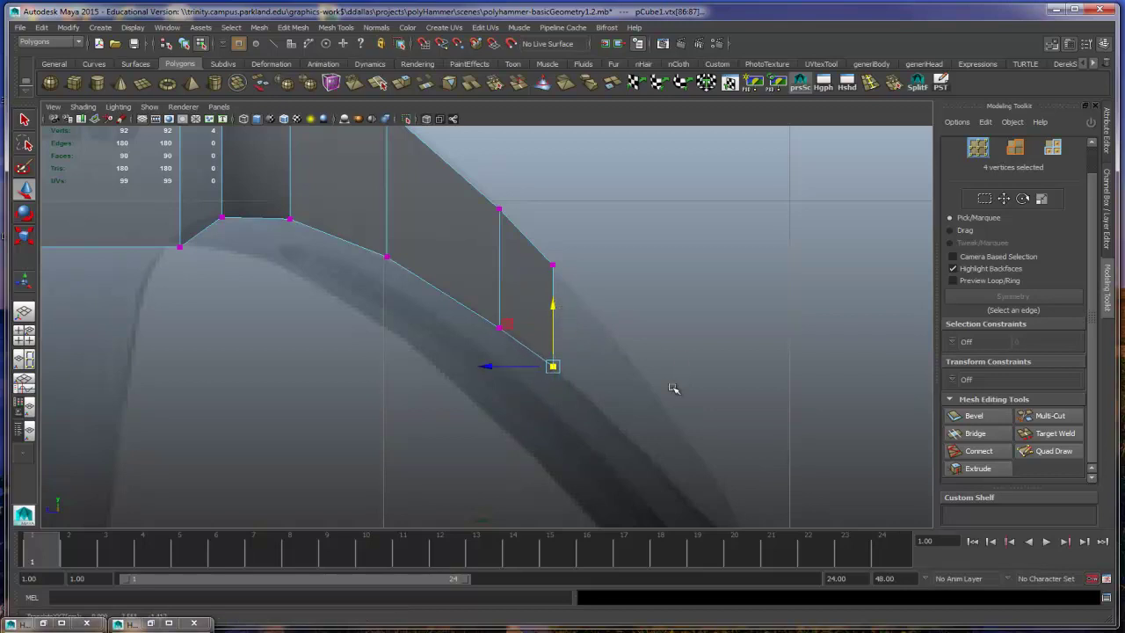
Step: Reposition the whole end column of prong vertices slightly farther outward and down along the reference's claw curve
middle_click_drag(673, 388, 633, 379, "alt")
left_click_drag(522, 206, 594, 444)
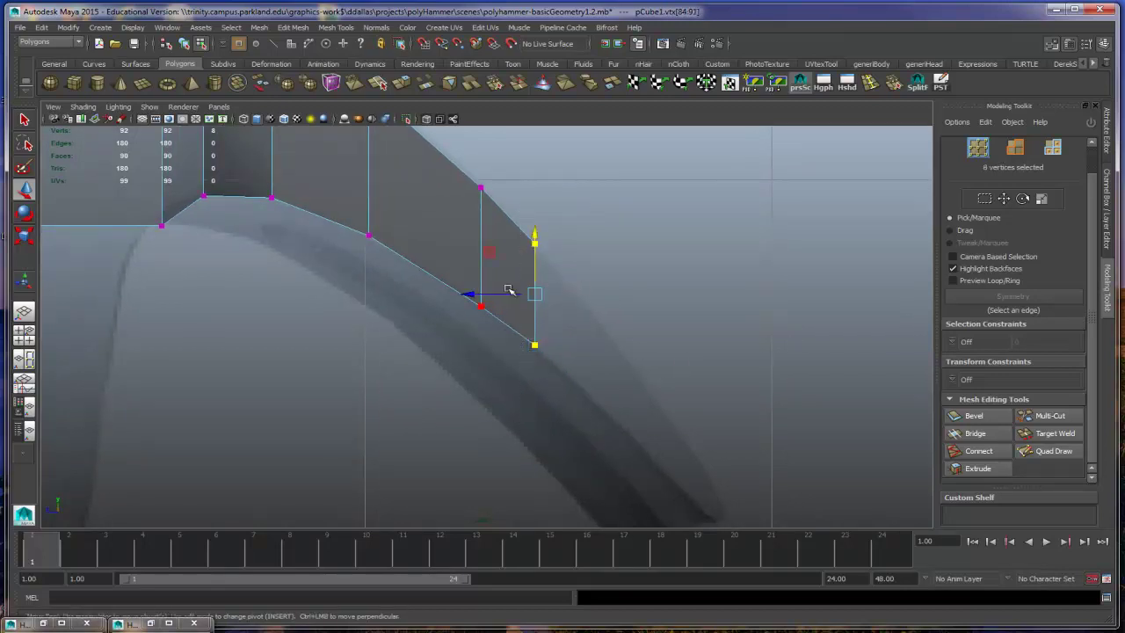
left_click_drag(472, 296, 590, 295)
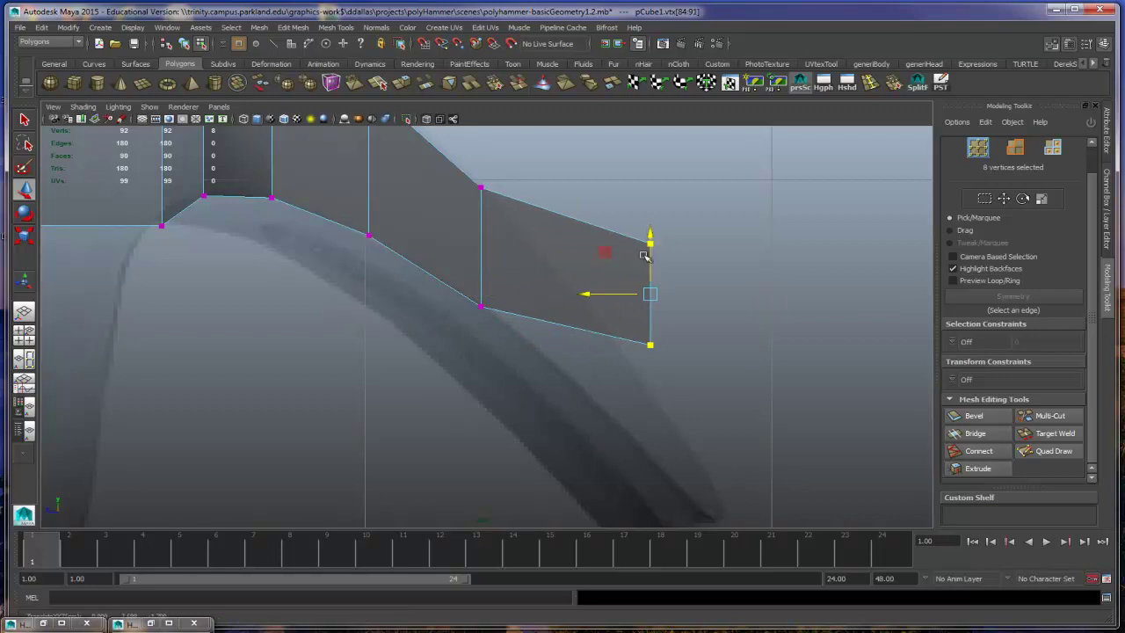
left_click_drag(651, 272, 651, 383)
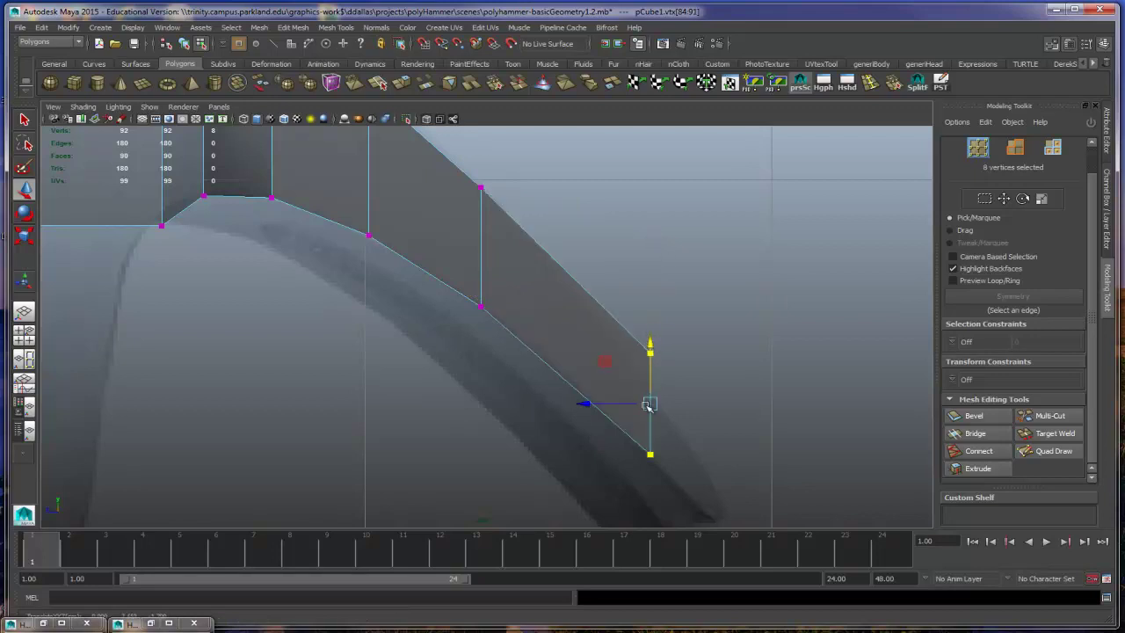
left_click_drag(586, 404, 506, 403)
left_click_drag(573, 351, 585, 261)
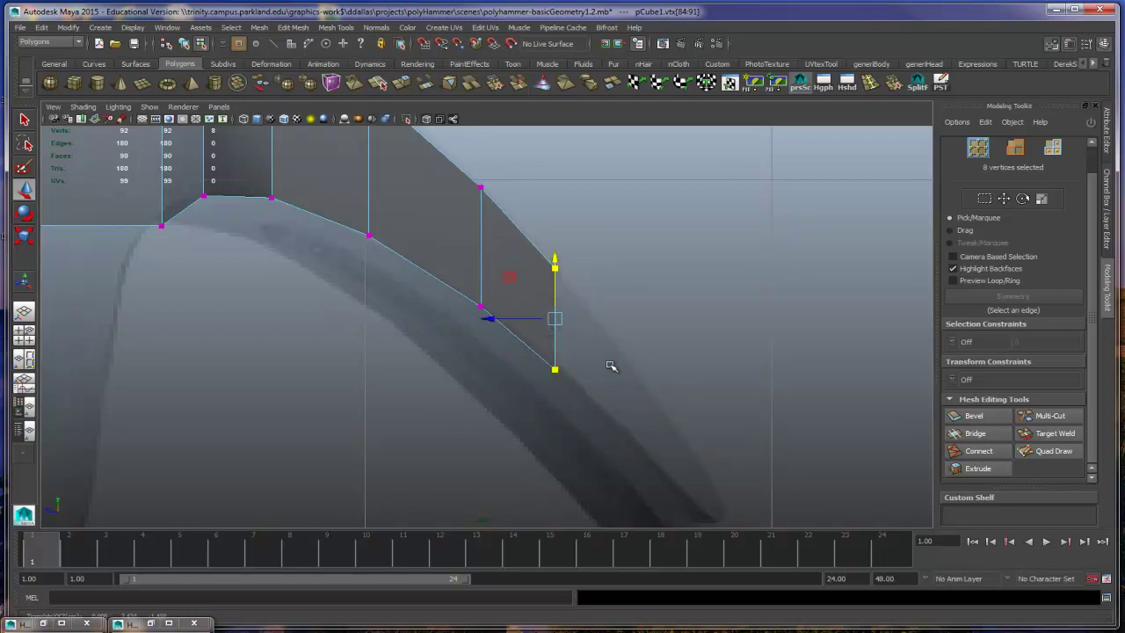
Step: Select both prong end faces in the perspective view and extrude them for another claw segment
key("space")
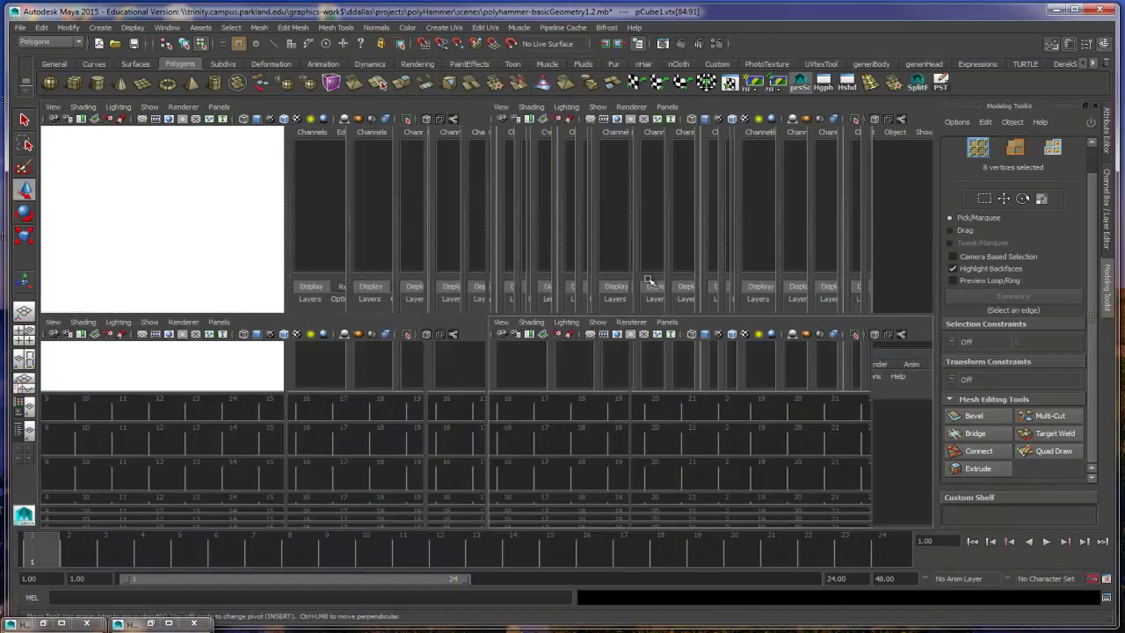
key("space")
left_click_drag(733, 372, 637, 394, "alt")
right_click_drag(637, 394, 615, 400)
left_click(616, 400)
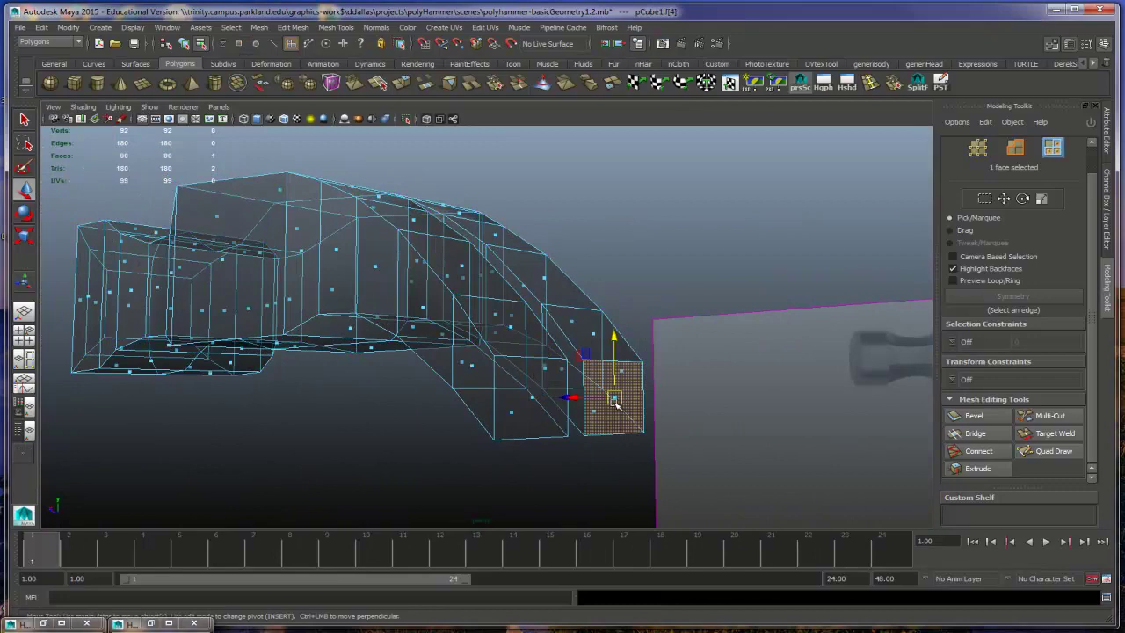
left_click(534, 404, "shift")
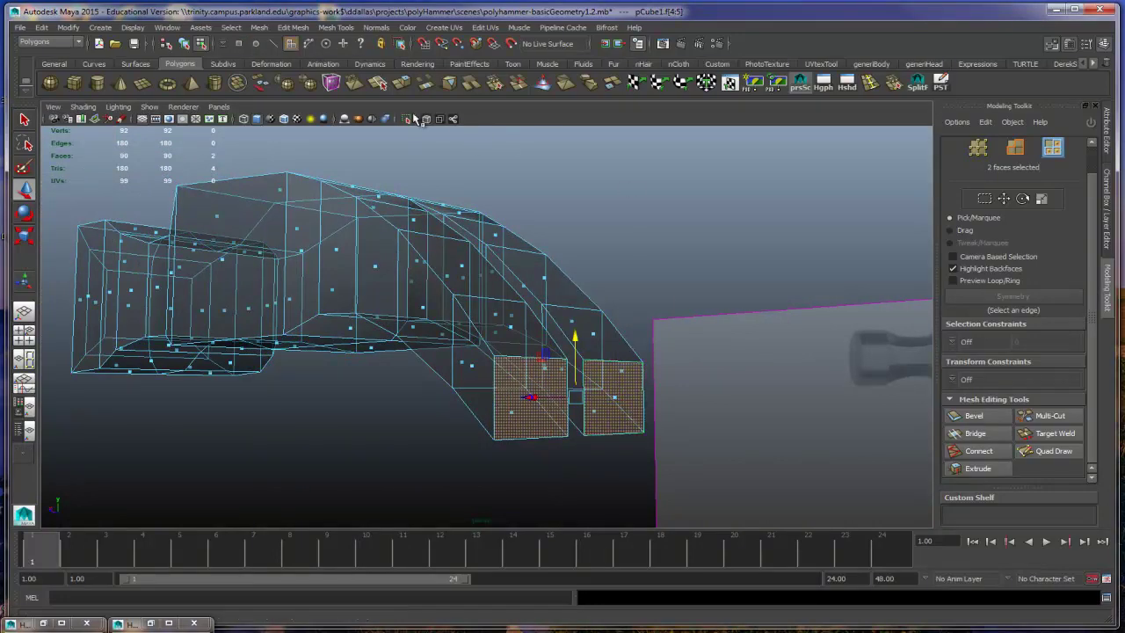
left_click(402, 83)
Step: Move the extruded prong faces outward and down in the side view to continue the claw's upper curve
key("space")
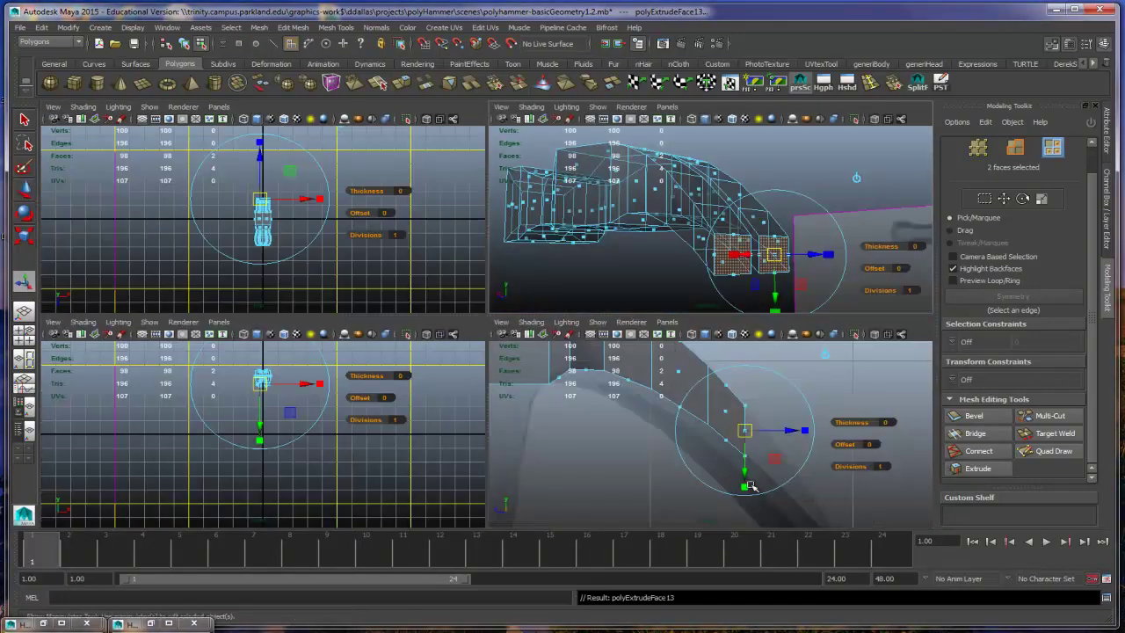
left_click_drag(791, 430, 779, 502)
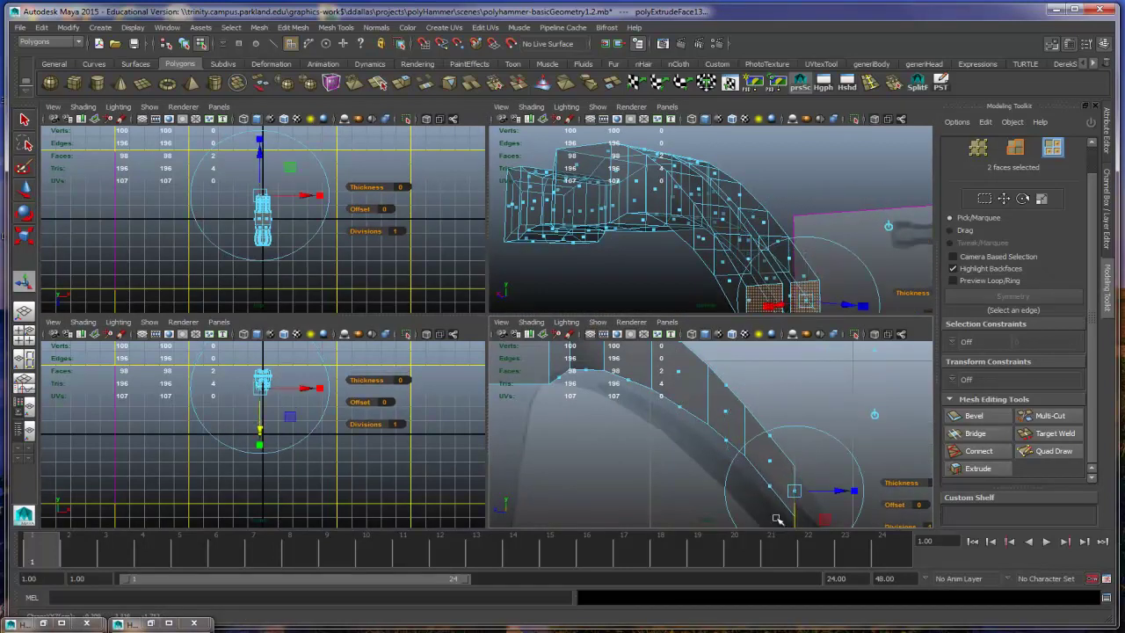
middle_click_drag(810, 479, 786, 447, "alt")
left_click(797, 442)
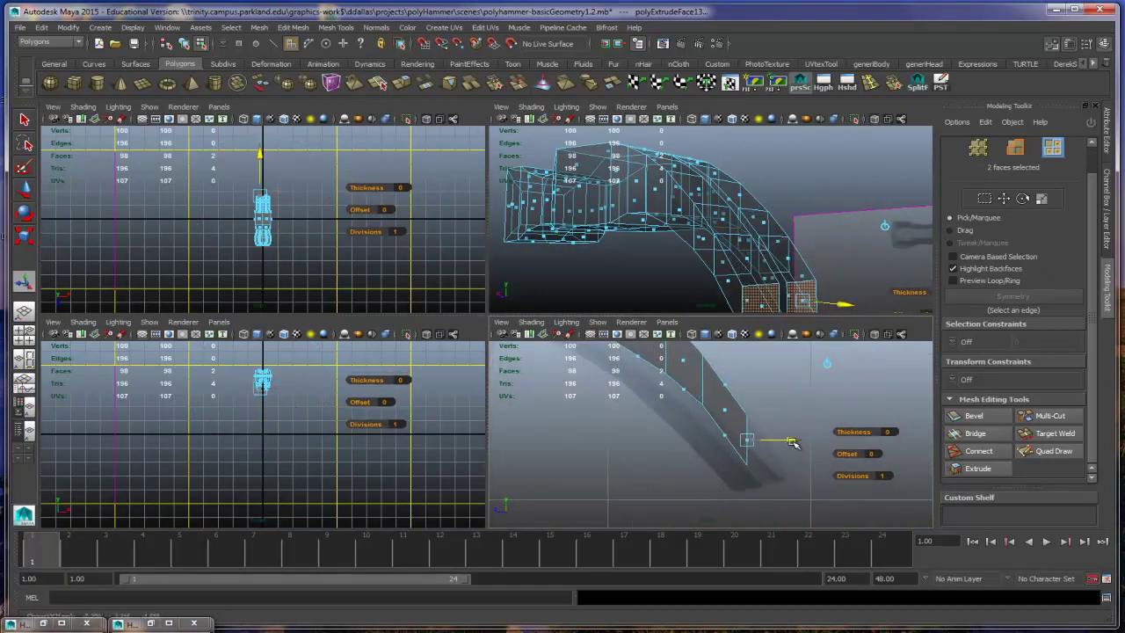
Step: Select the lower end vertices of the new prong segment in the side view and raise them to thin it
right_click_drag(745, 409, 669, 364)
right_click(719, 404)
left_click_drag(776, 499, 775, 498)
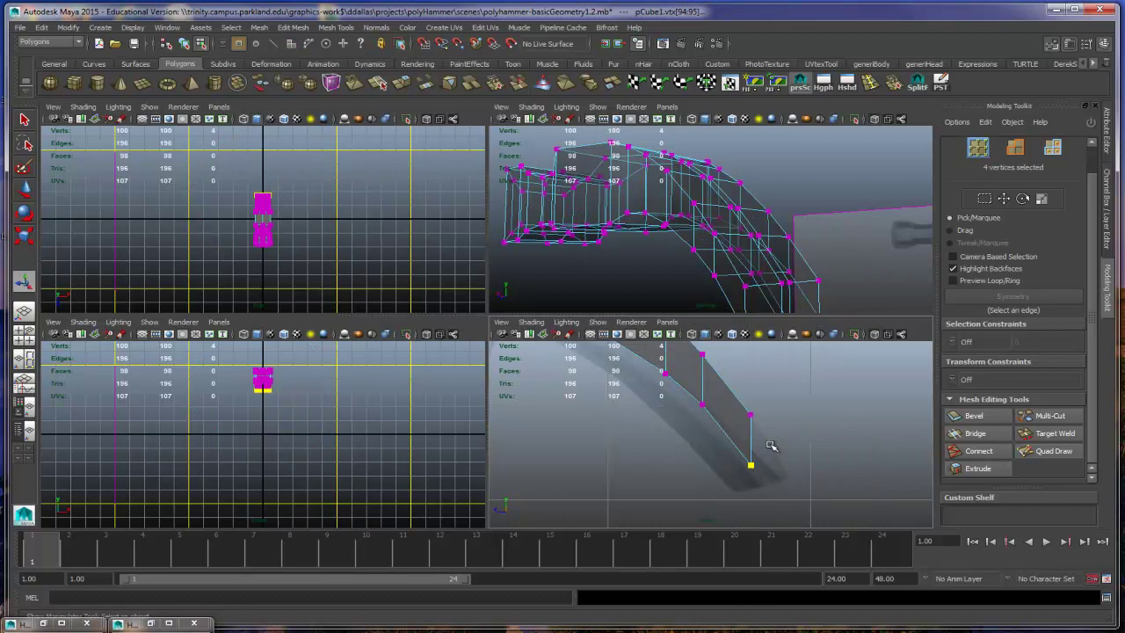
key("w")
left_click_drag(753, 406, 754, 387)
Step: Extrude the two prong end faces once more and move them outward and down to the tip of the reference claw
right_click_drag(810, 295, 810, 323)
left_click(803, 293)
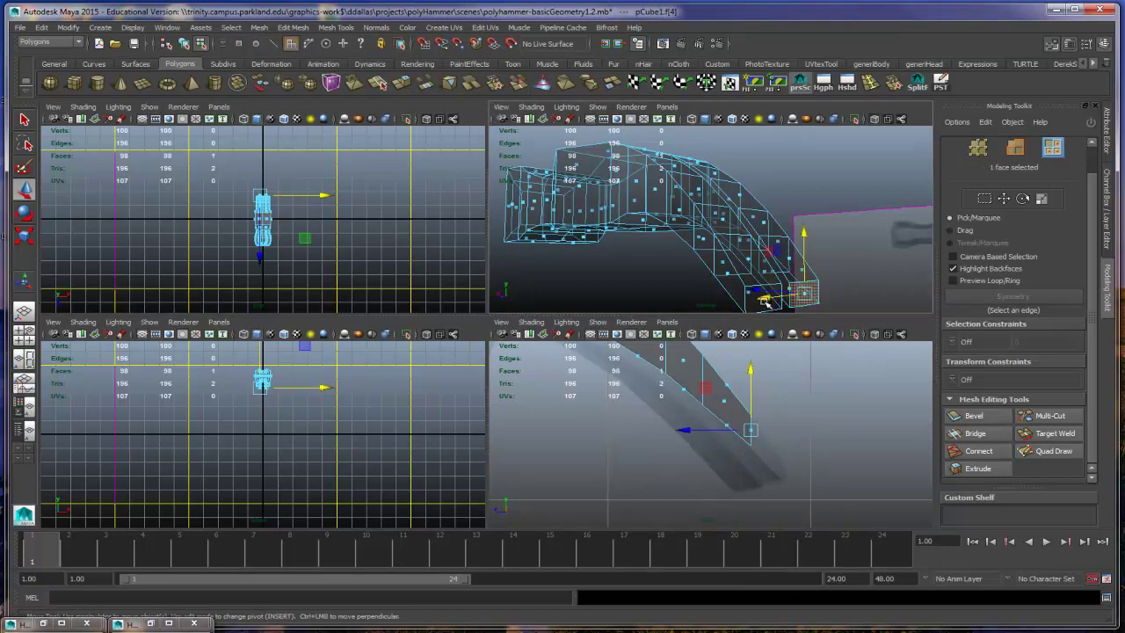
key("q")
left_click(765, 303, "shift")
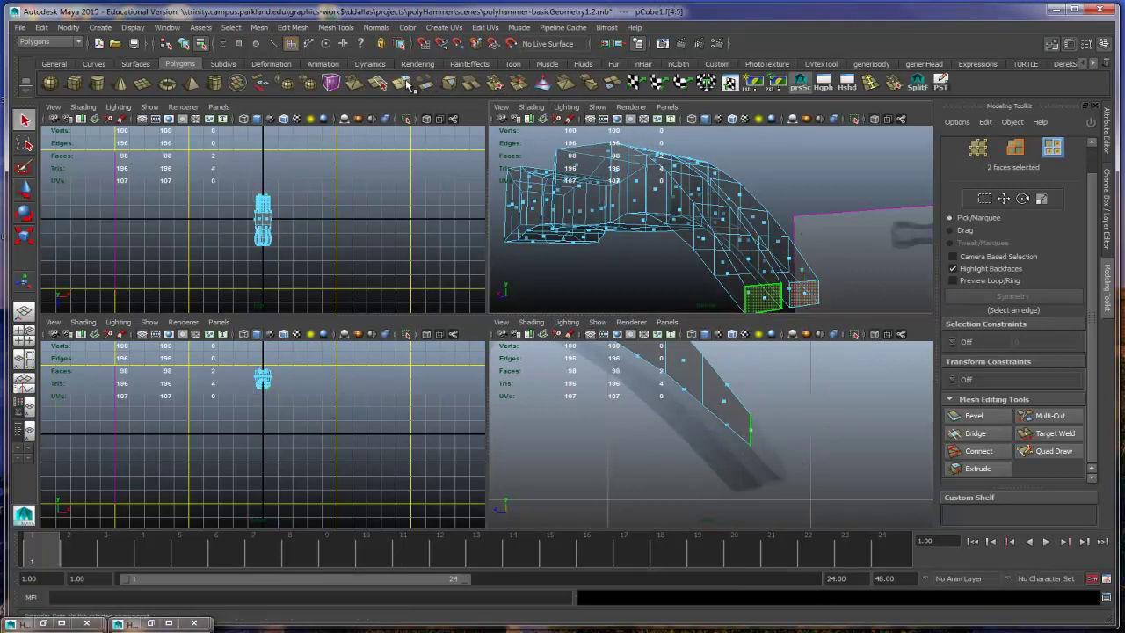
left_click(402, 83)
left_click_drag(799, 434, 794, 515)
left_click_drag(844, 474, 833, 476)
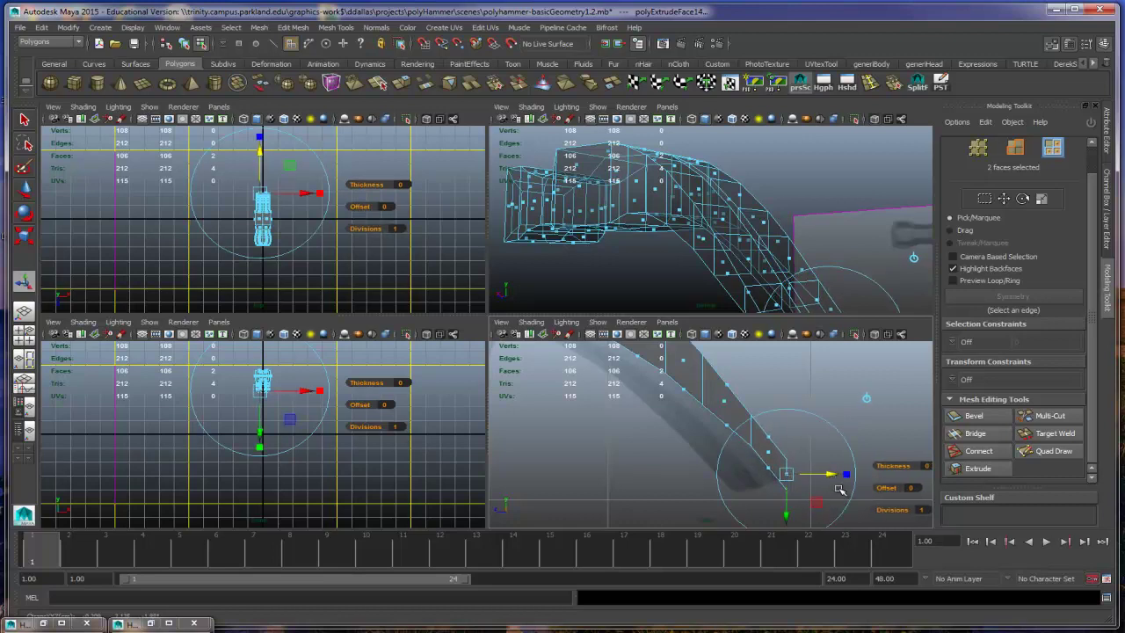
left_click(851, 466)
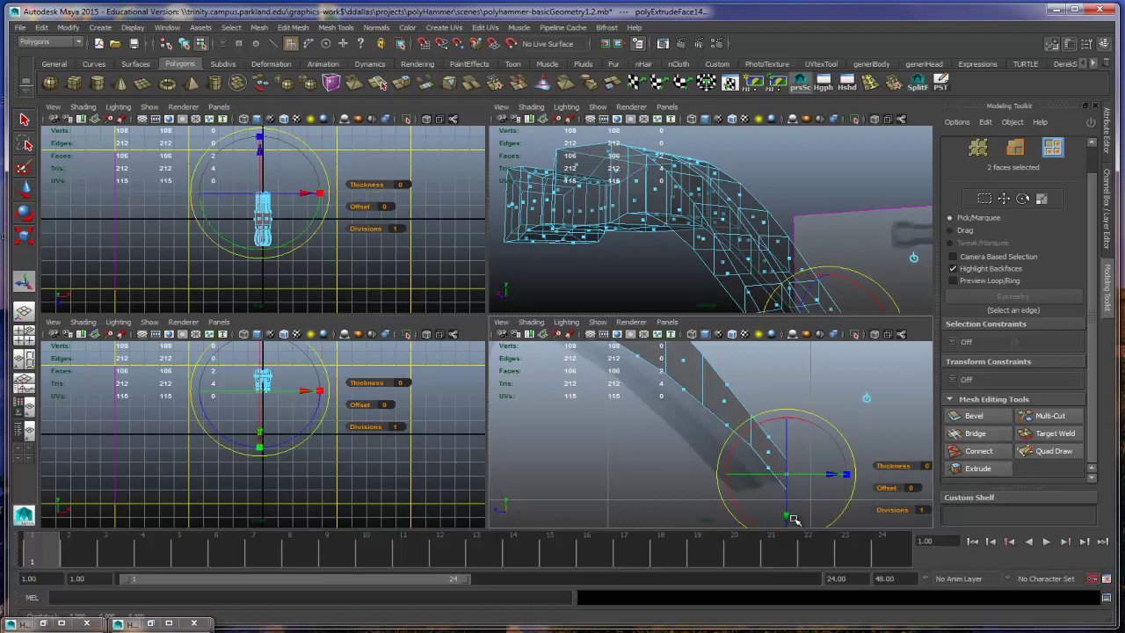
Step: Scale the two tip faces down vertically to taper the prongs, and view the whole hammer head in perspective
key("r")
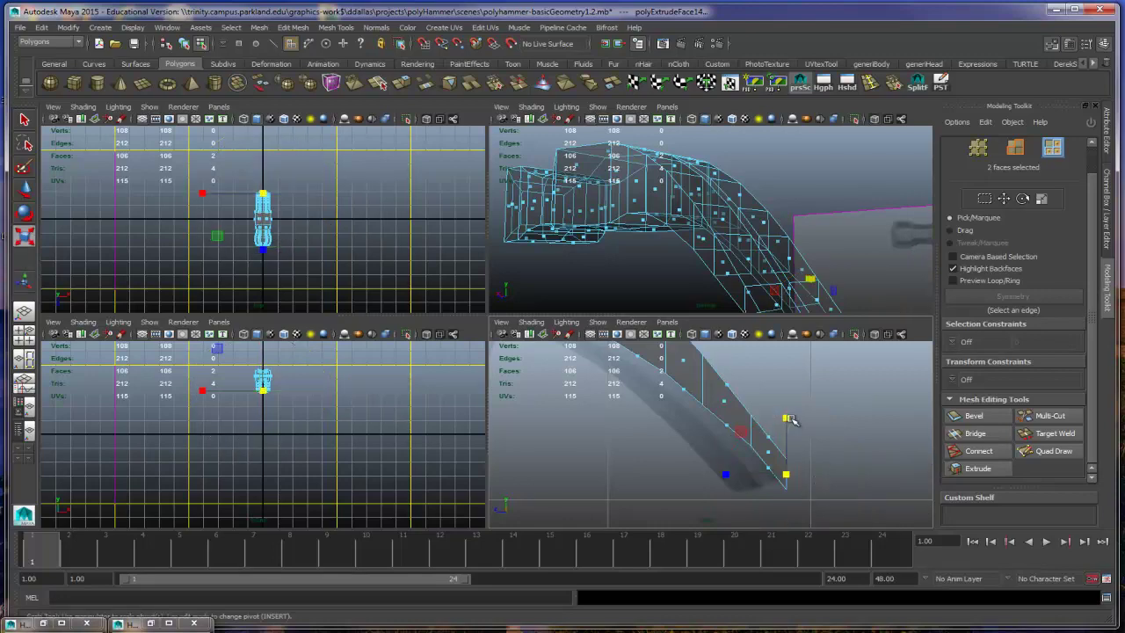
left_click_drag(790, 418, 786, 421)
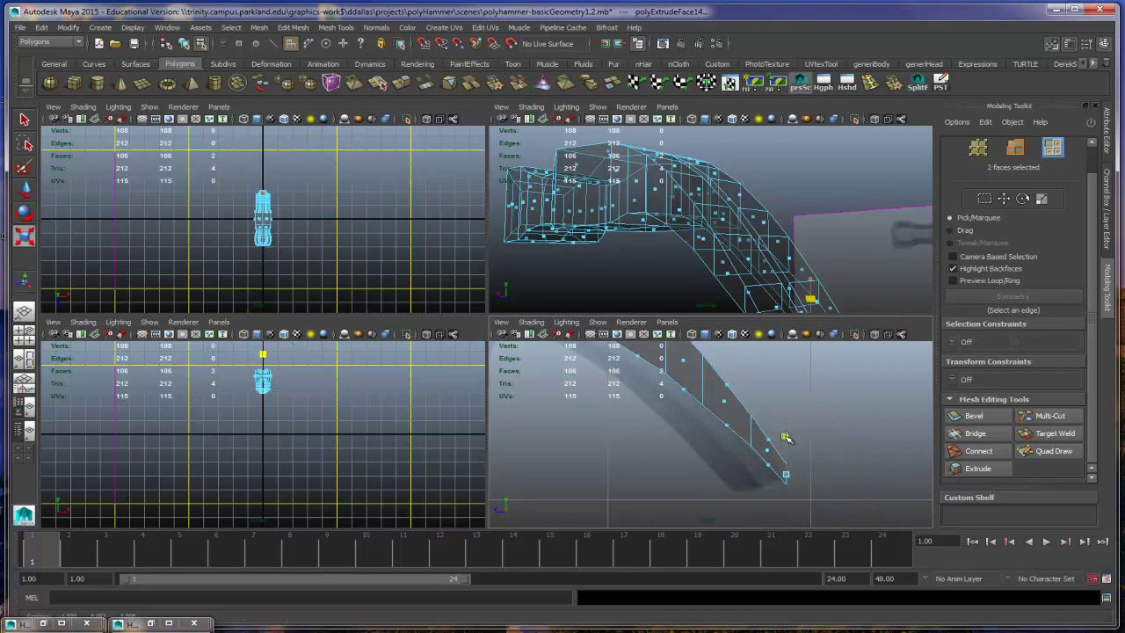
left_click(790, 457)
key("space")
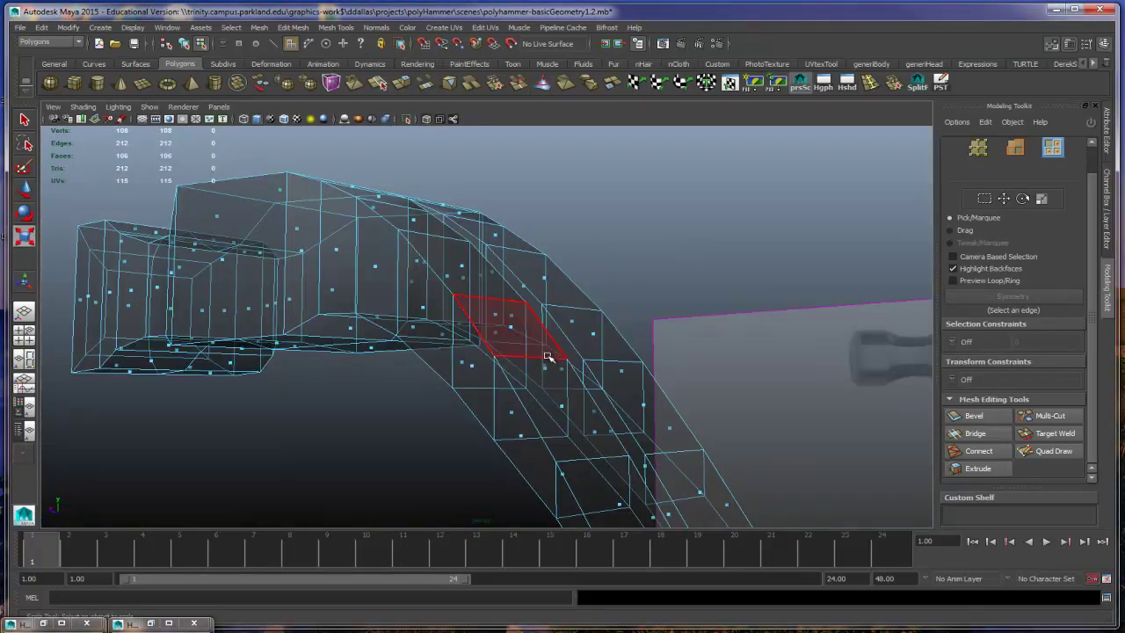
left_click_drag(504, 402, 633, 356, "alt")
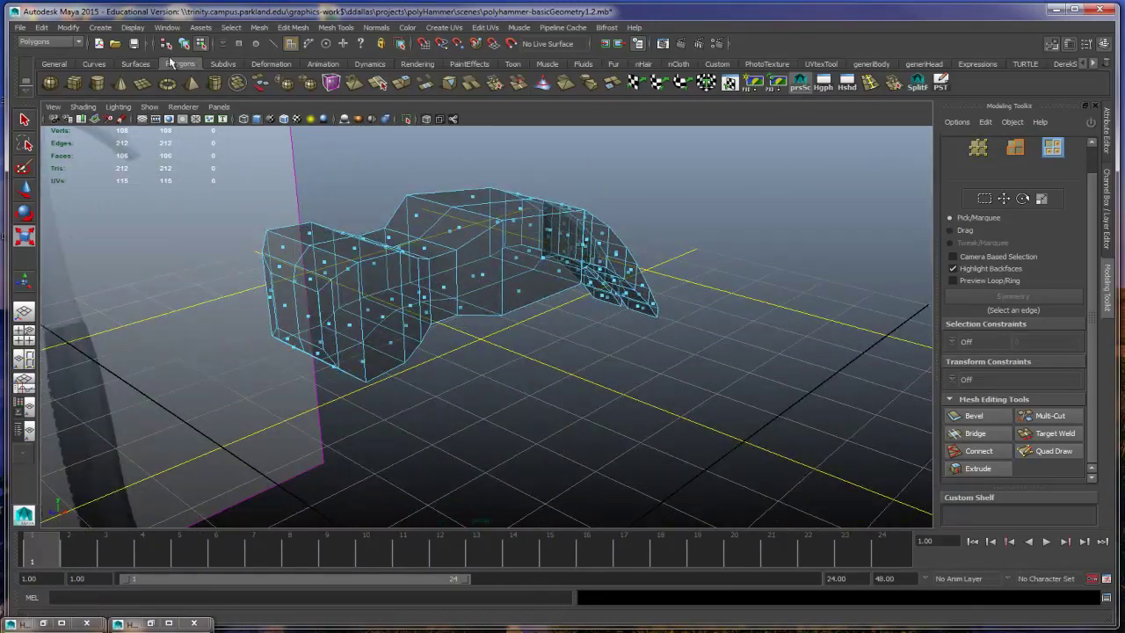
Step: Save the scene, and extrude the two underside faces of the hammer head's middle section, between the neck and the claw
left_click(133, 43)
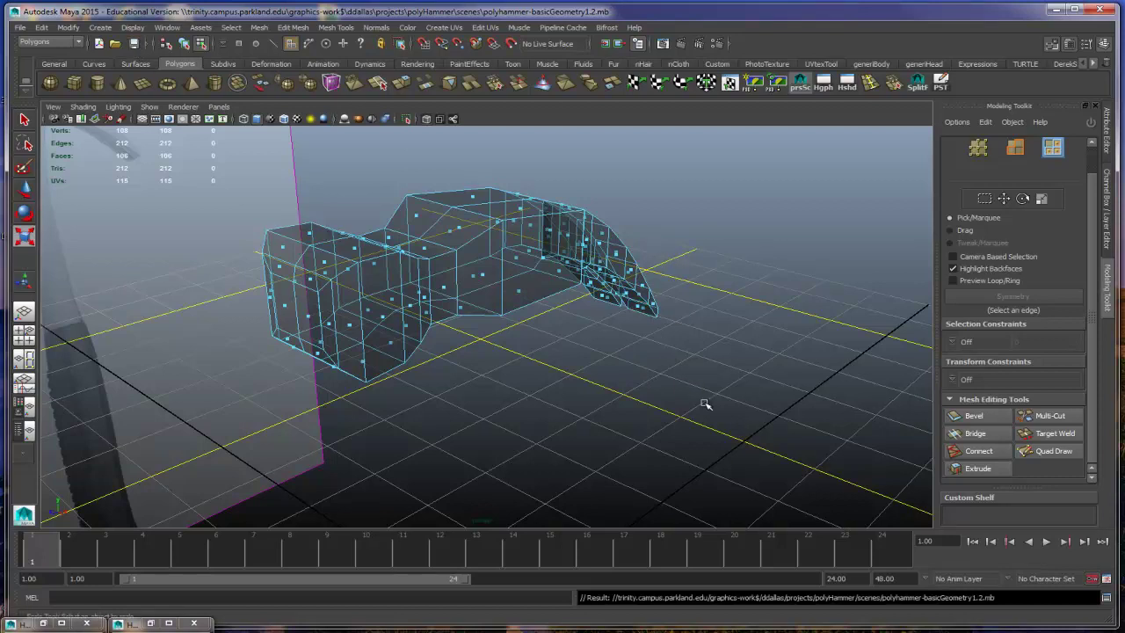
left_click_drag(705, 404, 625, 349, "alt")
right_click_drag(489, 270, 493, 268)
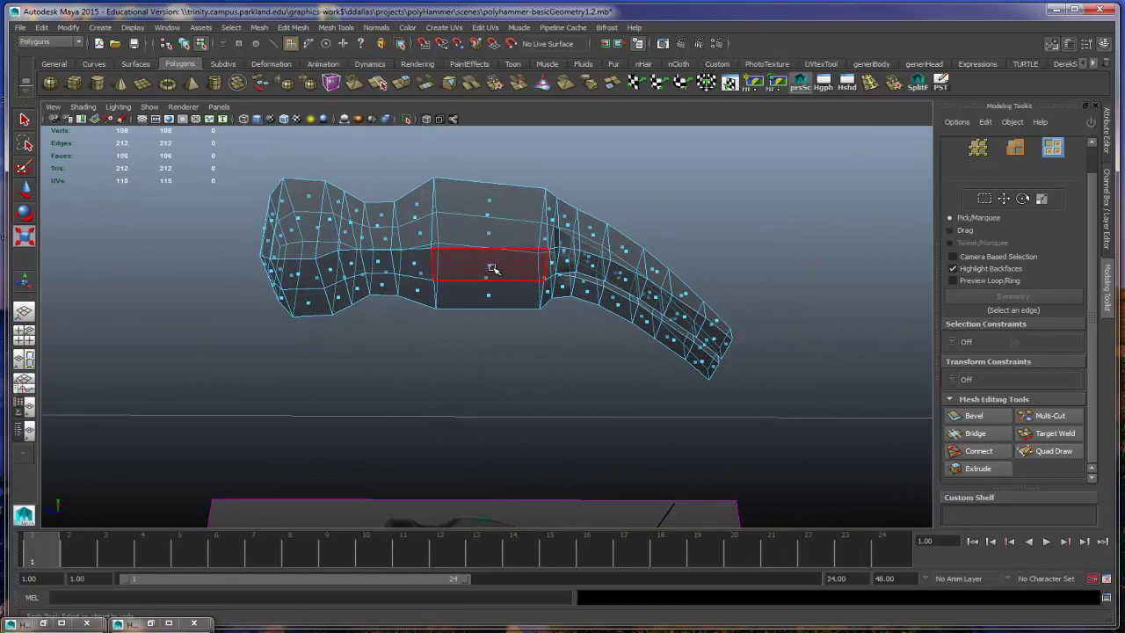
left_click(488, 295)
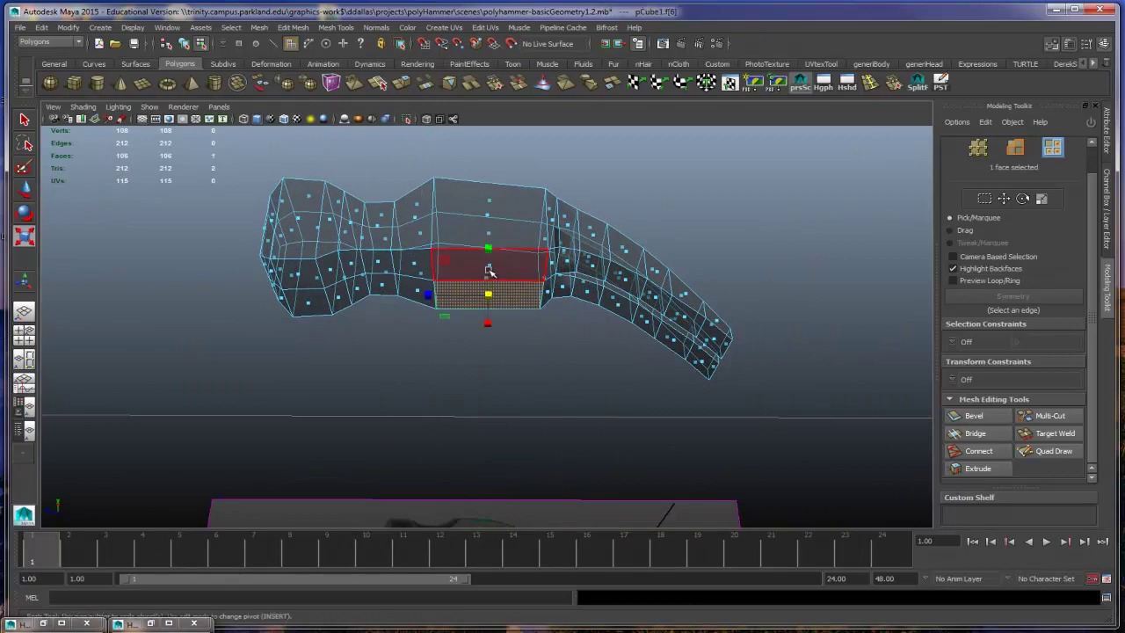
left_click(490, 266, "shift")
left_click_drag(544, 378, 551, 394, "alt")
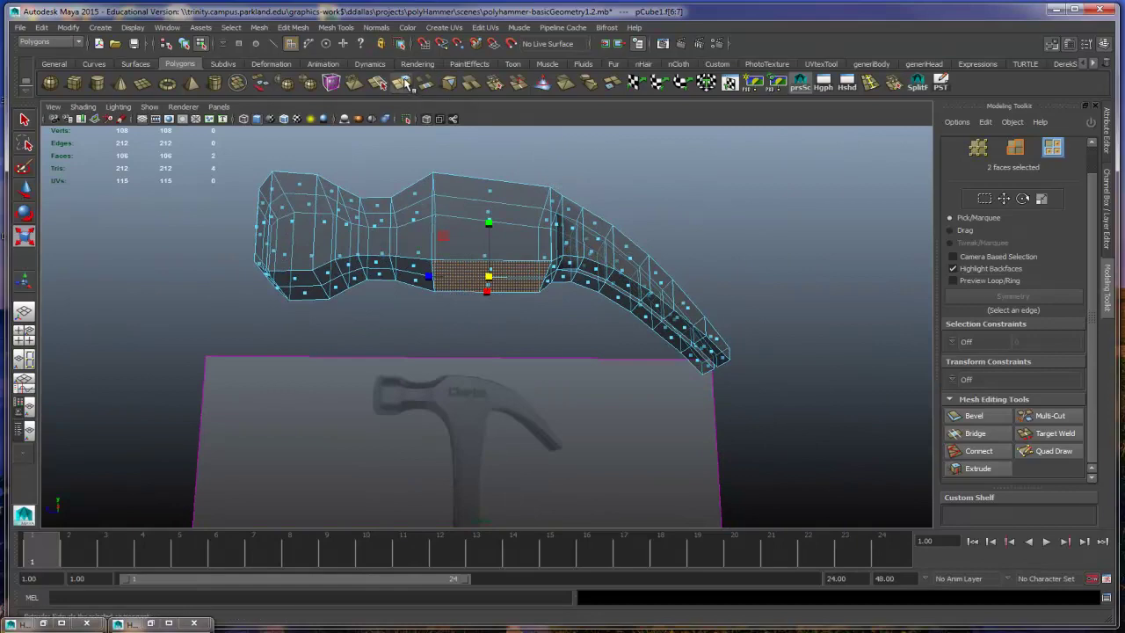
left_click(403, 83)
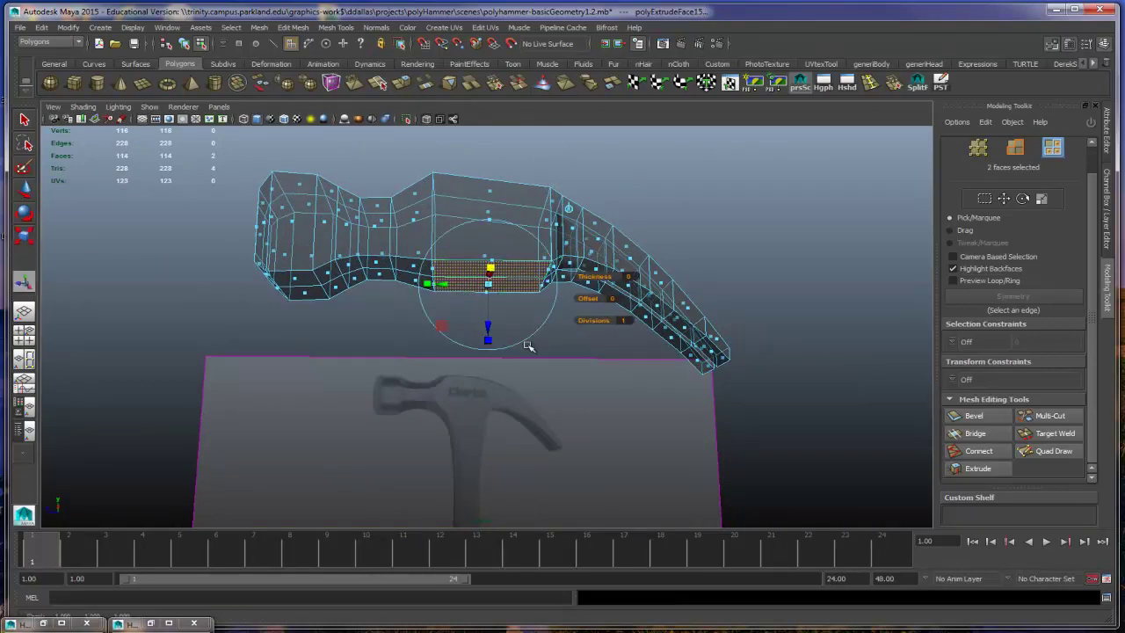
left_click_drag(530, 348, 544, 296, "alt")
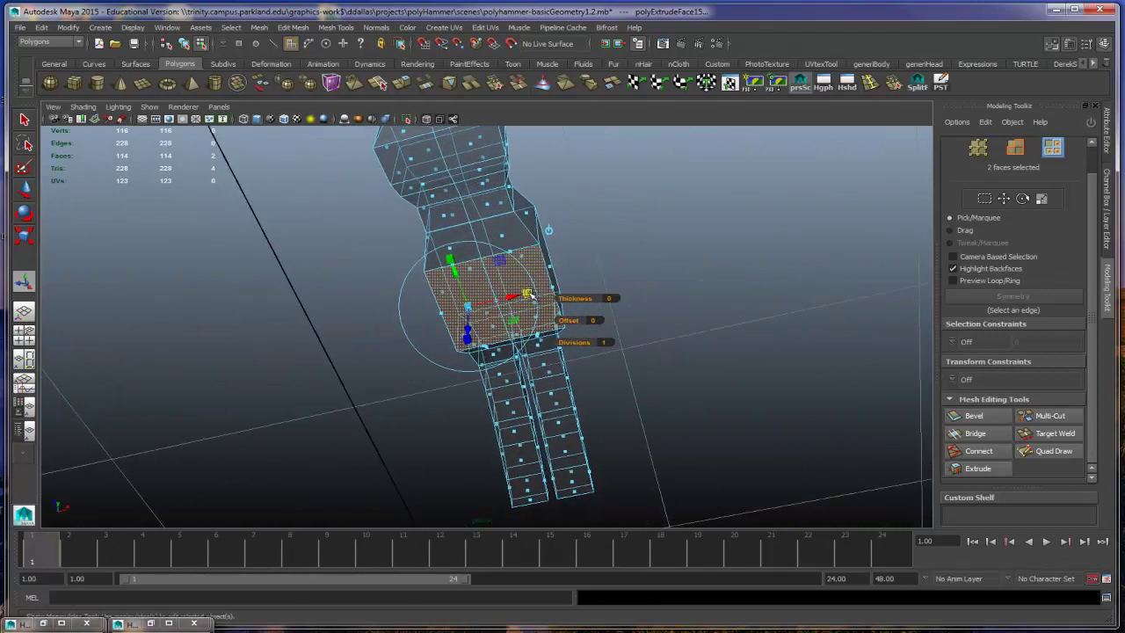
Step: Undo the last extrude of the two faces under the hammer head and clear the selection
left_click_drag(471, 307, 603, 349)
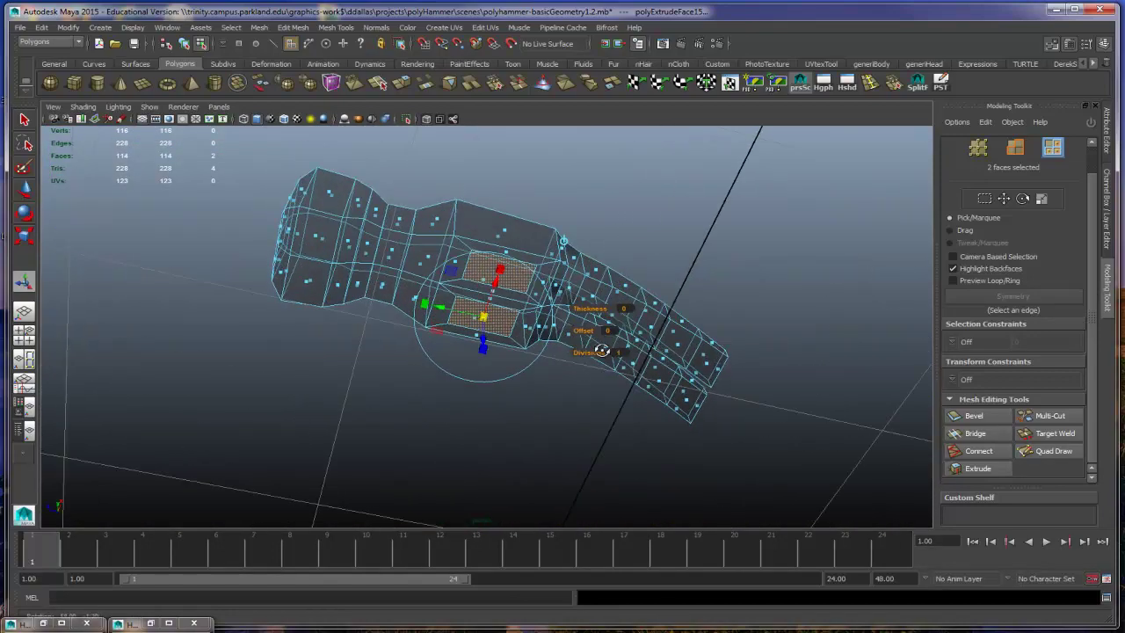
key("ctrl+z")
key("ctrl+z")
key("ctrl+z")
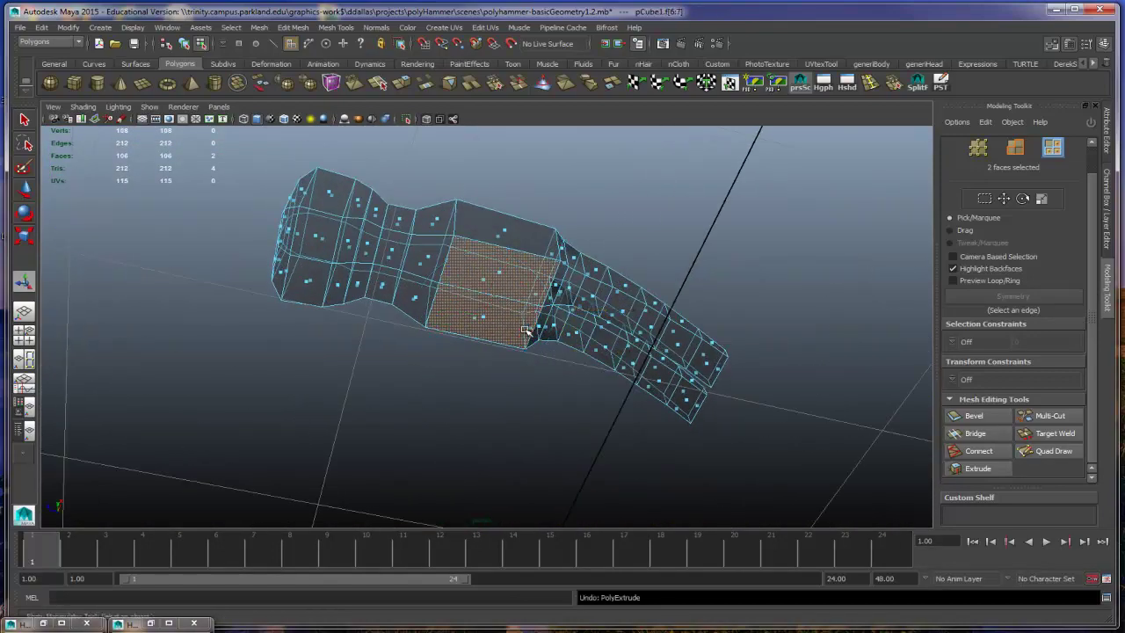
left_click(690, 240)
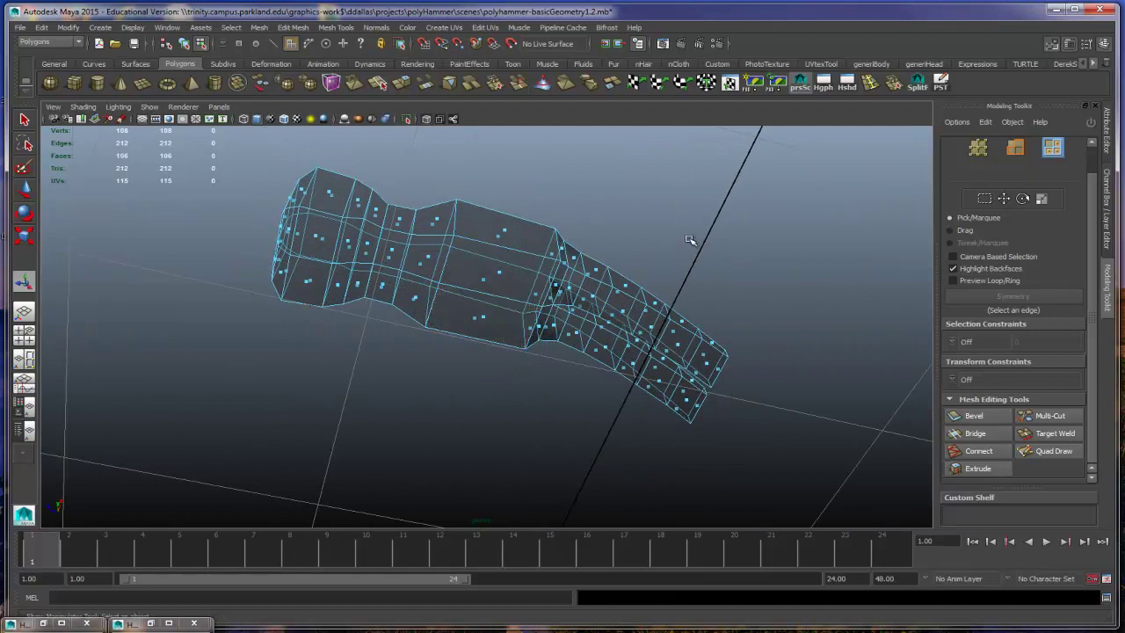
left_click(166, 27)
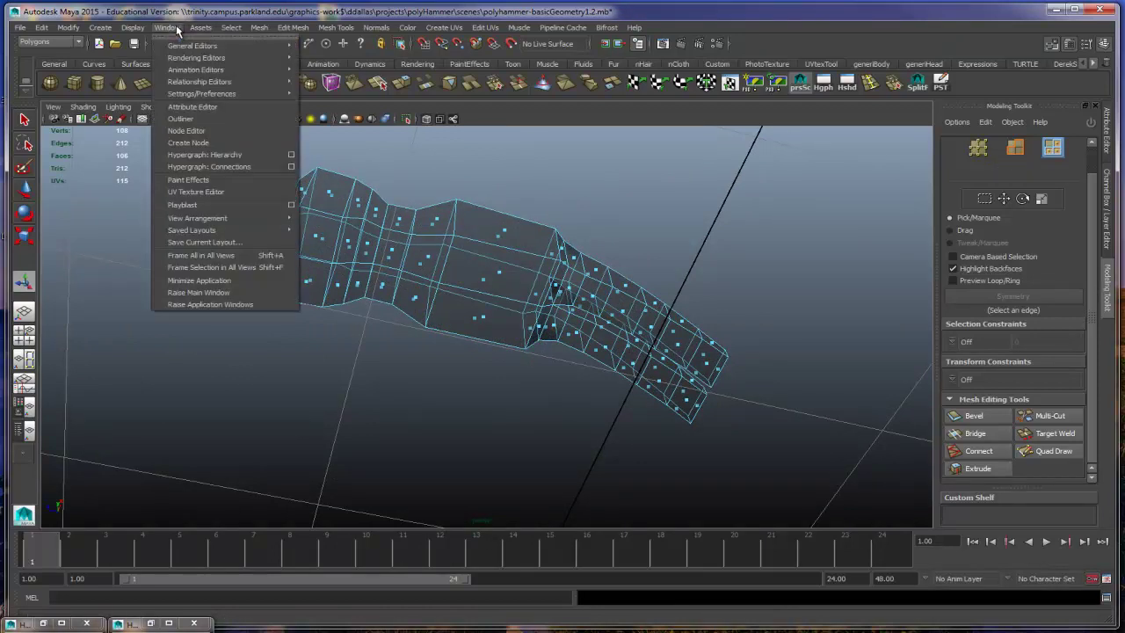
left_click(552, 184)
key("r")
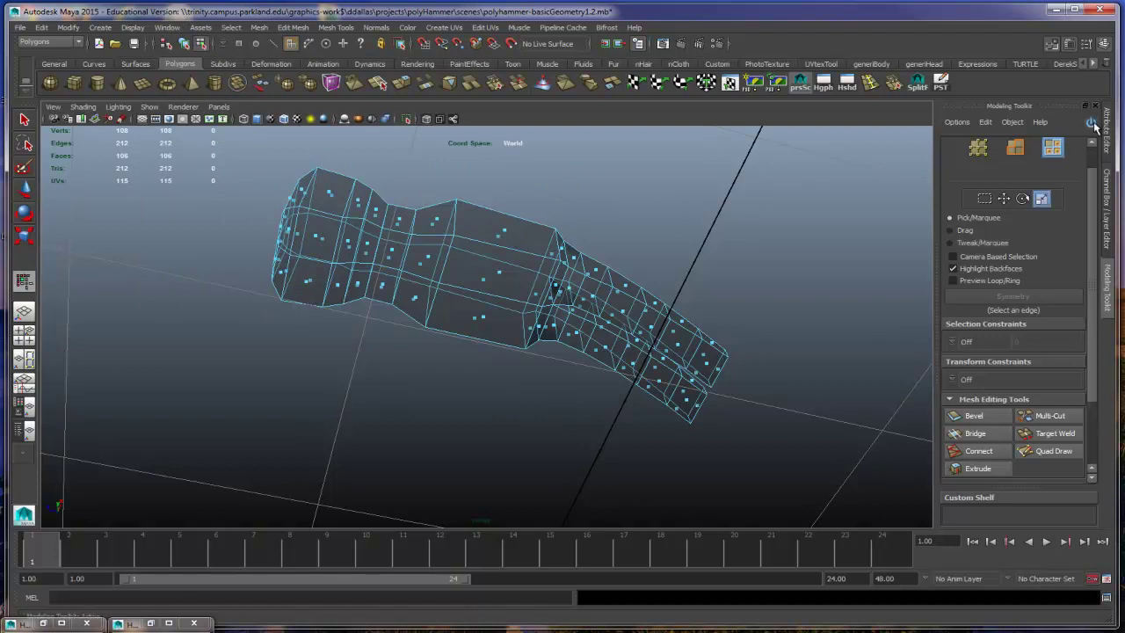
Step: Extrude the two faces on the underside of the hammer head's central block with Keep Faces Together enabled
left_click(1002, 469)
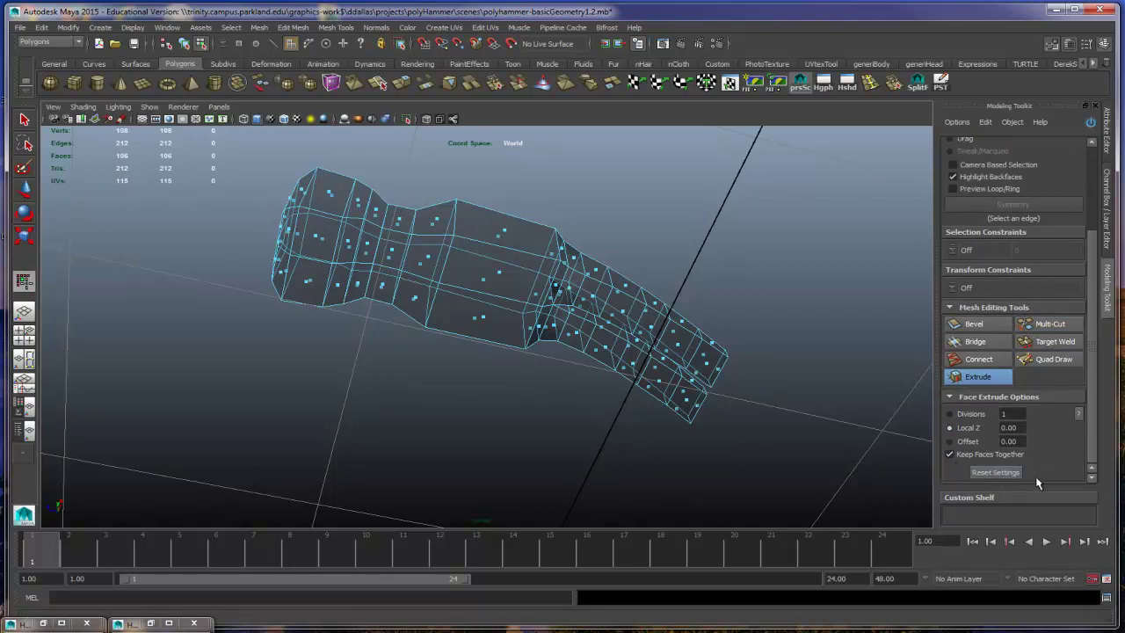
left_click_drag(533, 427, 550, 470, "alt")
left_click(479, 286)
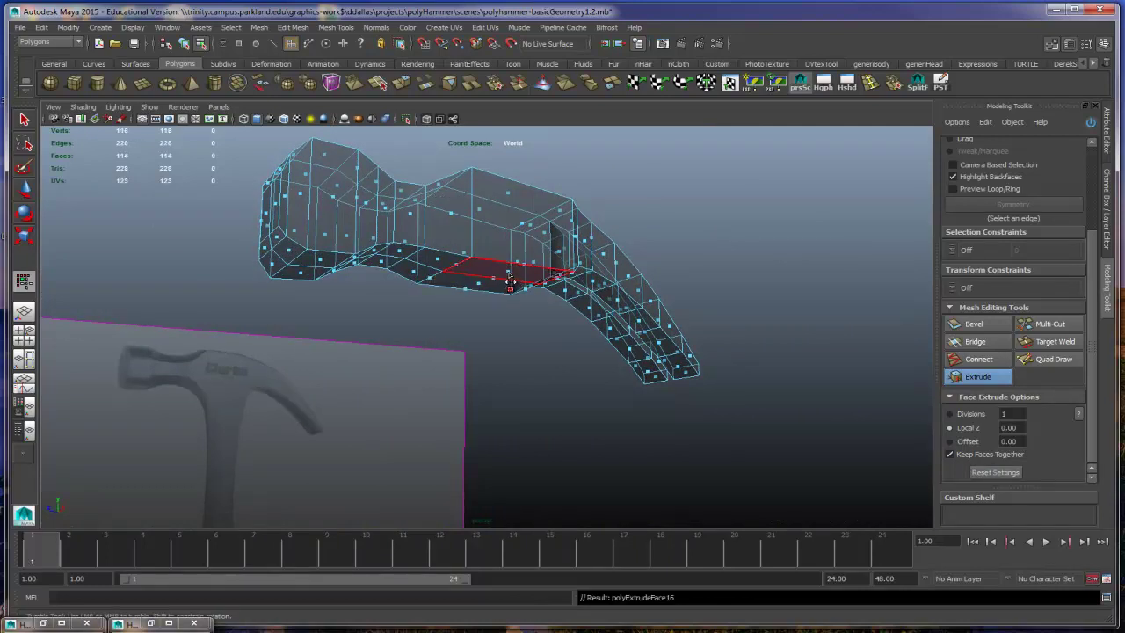
left_click_drag(510, 277, 491, 297)
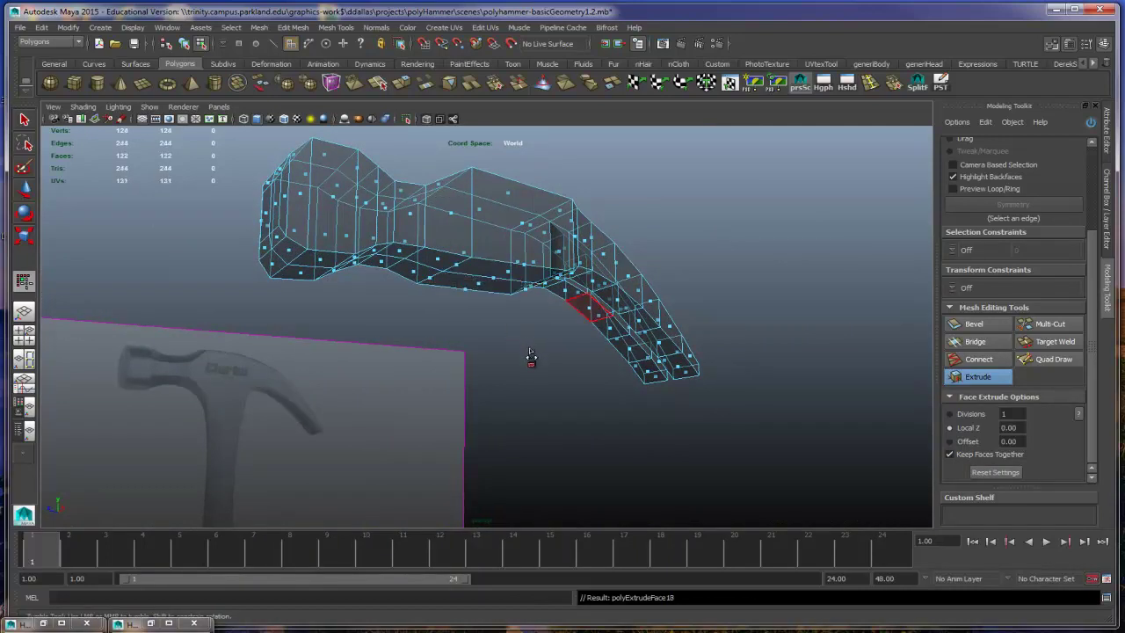
Step: Select the two extruded faces under the head and move them down to begin the handle neck
left_click_drag(533, 357, 507, 344, "alt")
left_click(533, 340)
key("q")
left_click(508, 304)
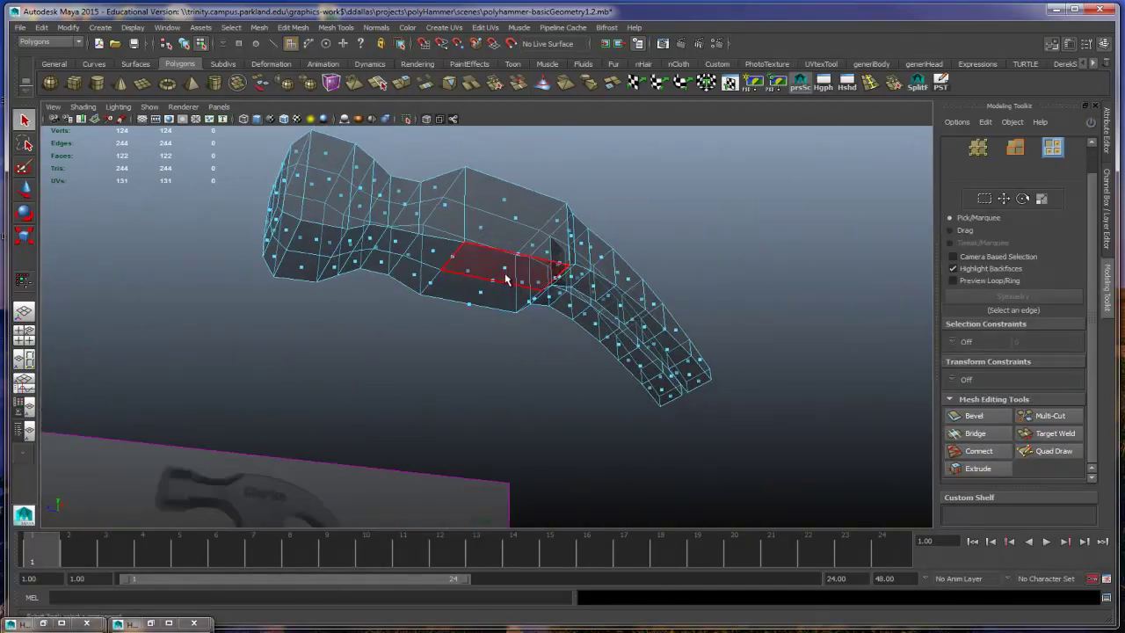
left_click(509, 264)
left_click(508, 295, "shift")
left_click_drag(515, 281, 491, 327, "alt")
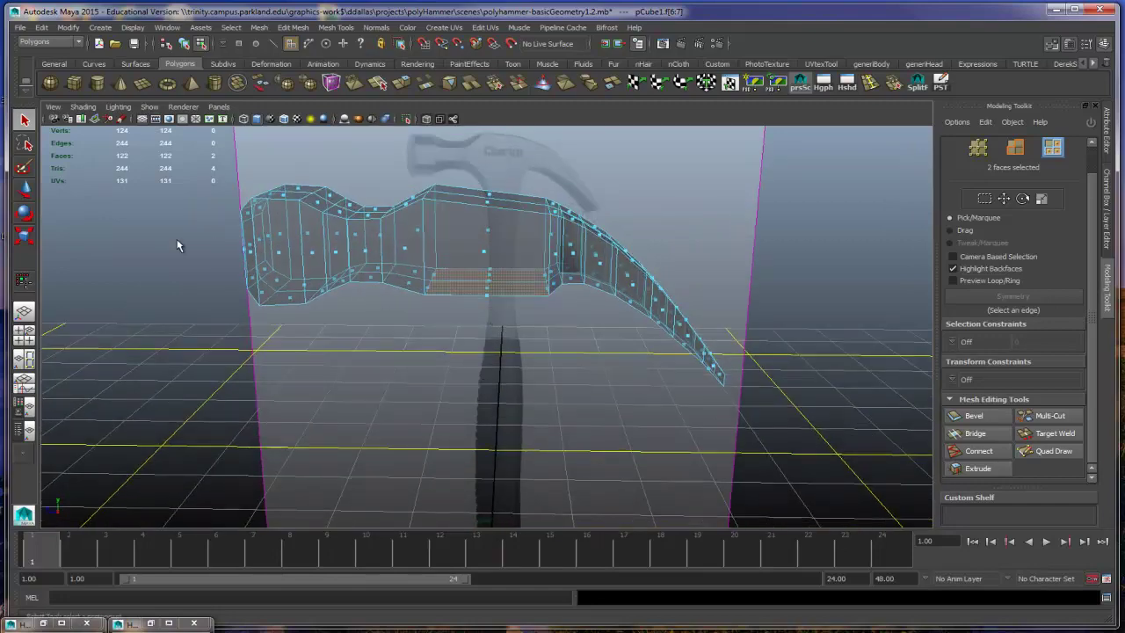
left_click(25, 189)
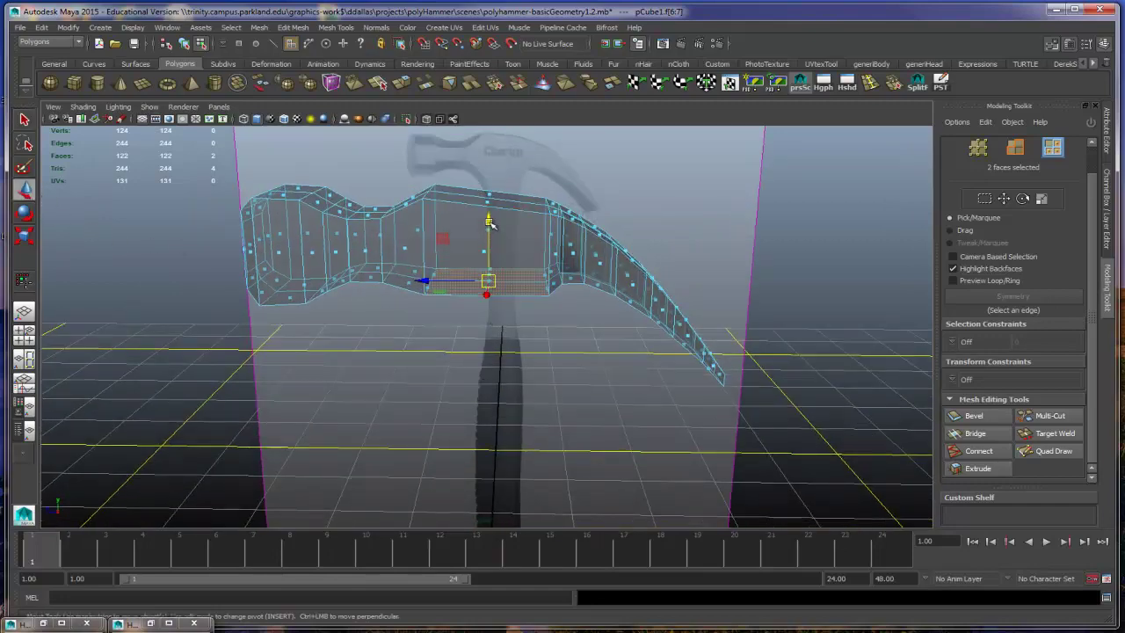
left_click_drag(490, 223, 491, 228)
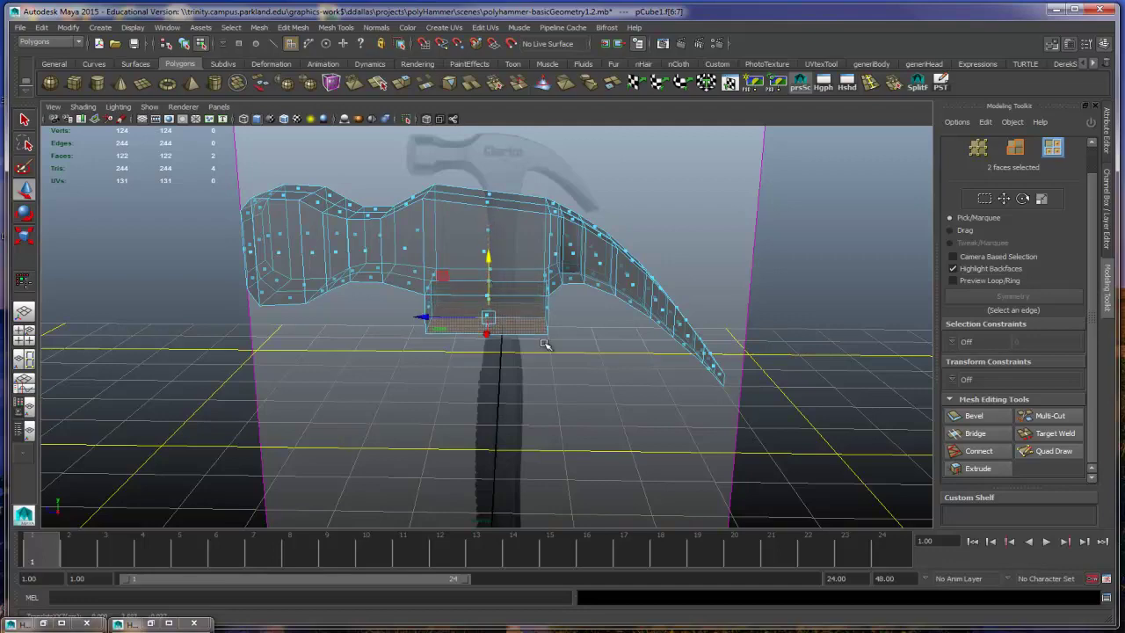
Step: Scale the two neck faces inward to taper the neck, and move them up slightly
left_click_drag(545, 344, 452, 312, "alt")
left_click(24, 236)
left_click(25, 188)
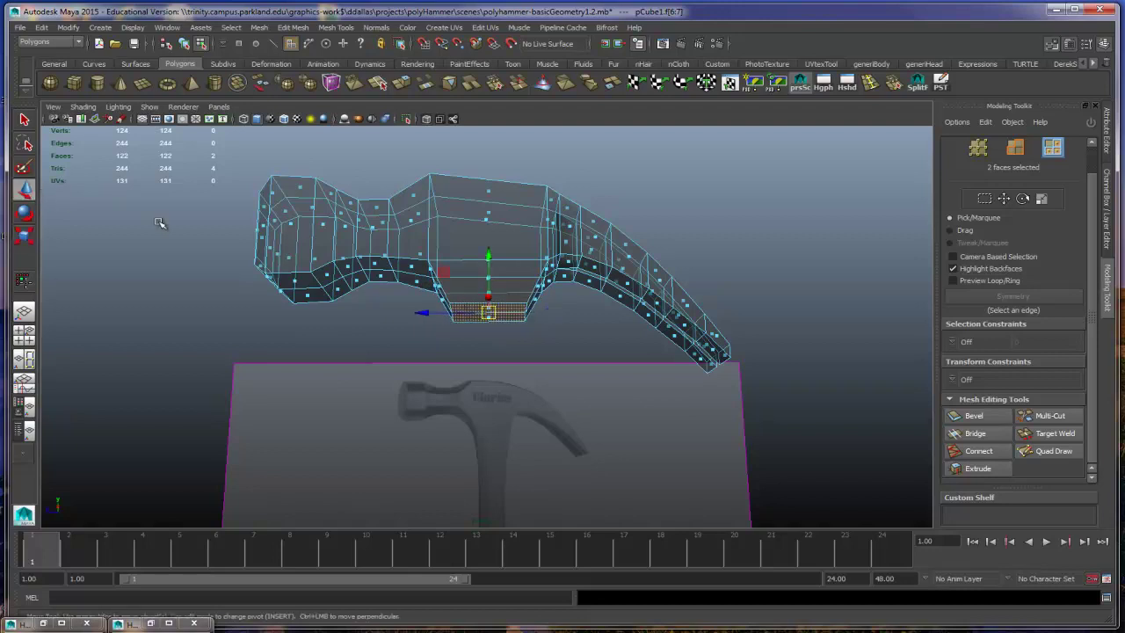
left_click_drag(489, 255, 489, 242)
Step: Extrude the neck faces downward over the side-view reference image in three equal segments of about 0.28 each
key("space")
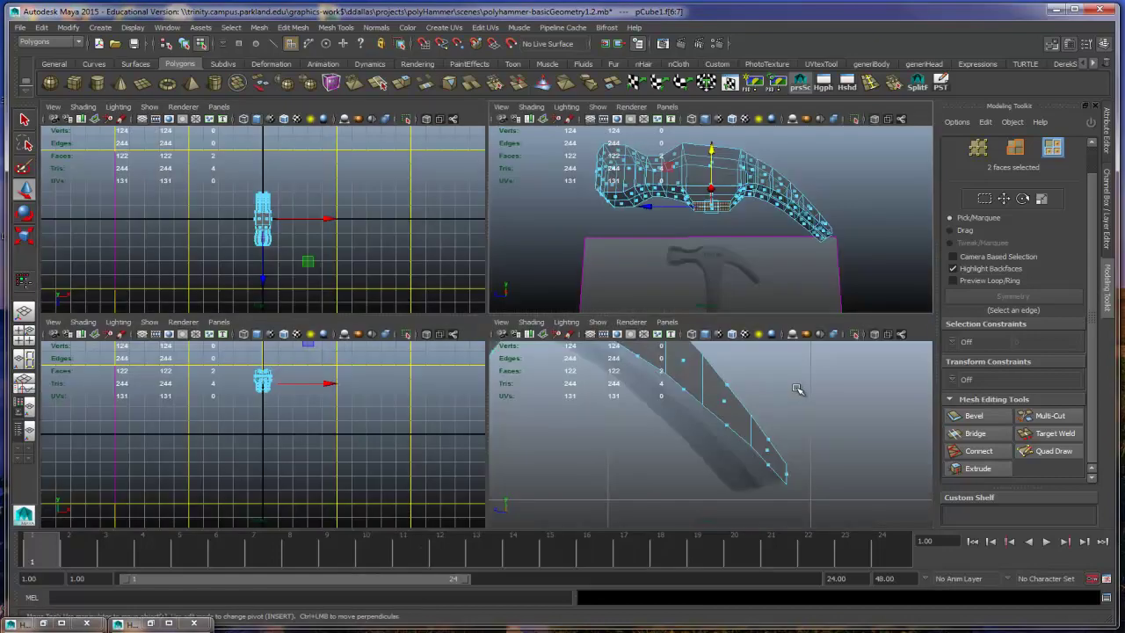
key("space")
scroll(669, 448, "down", 8)
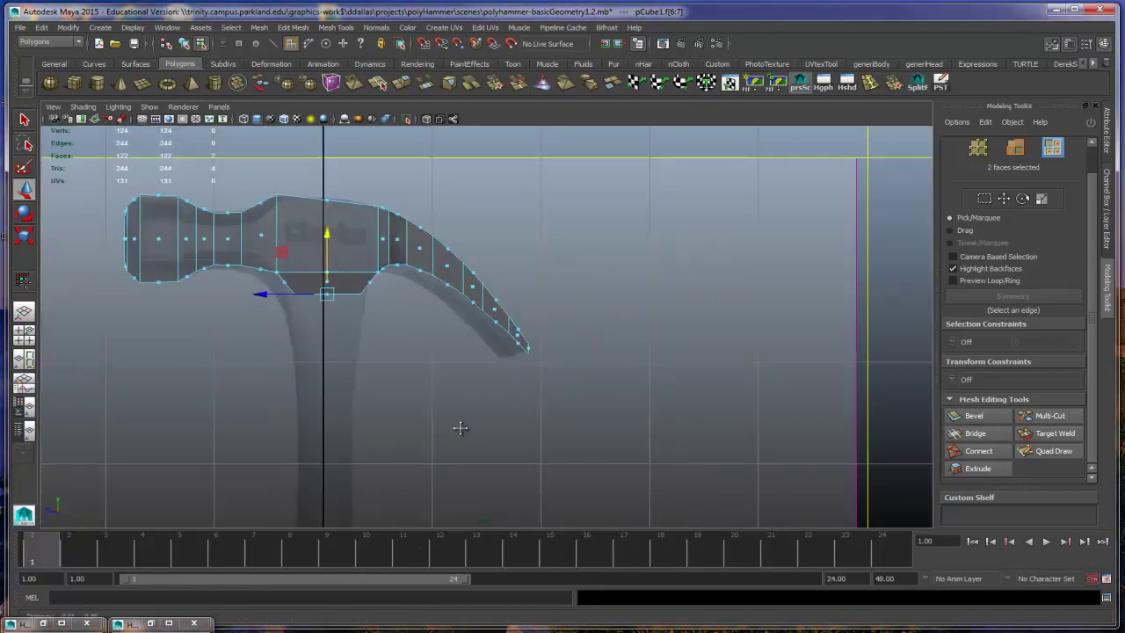
scroll(643, 432, "up", 1)
scroll(520, 413, "up", 2)
scroll(520, 413, "up", 2)
left_click_drag(462, 422, 535, 395, "alt")
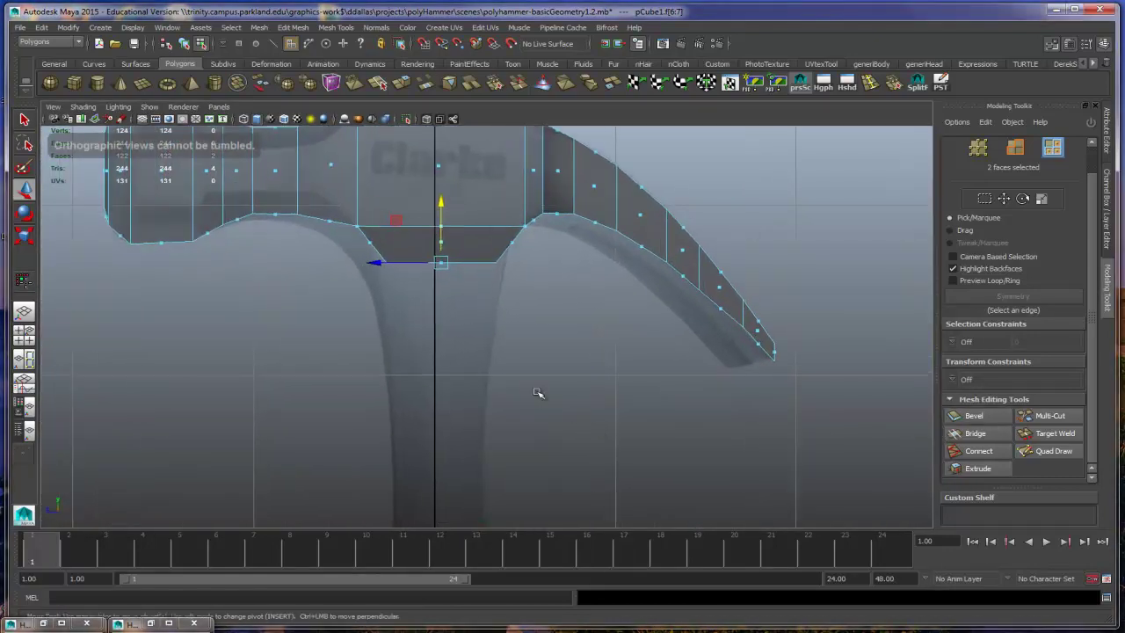
scroll(524, 442, "down", 1)
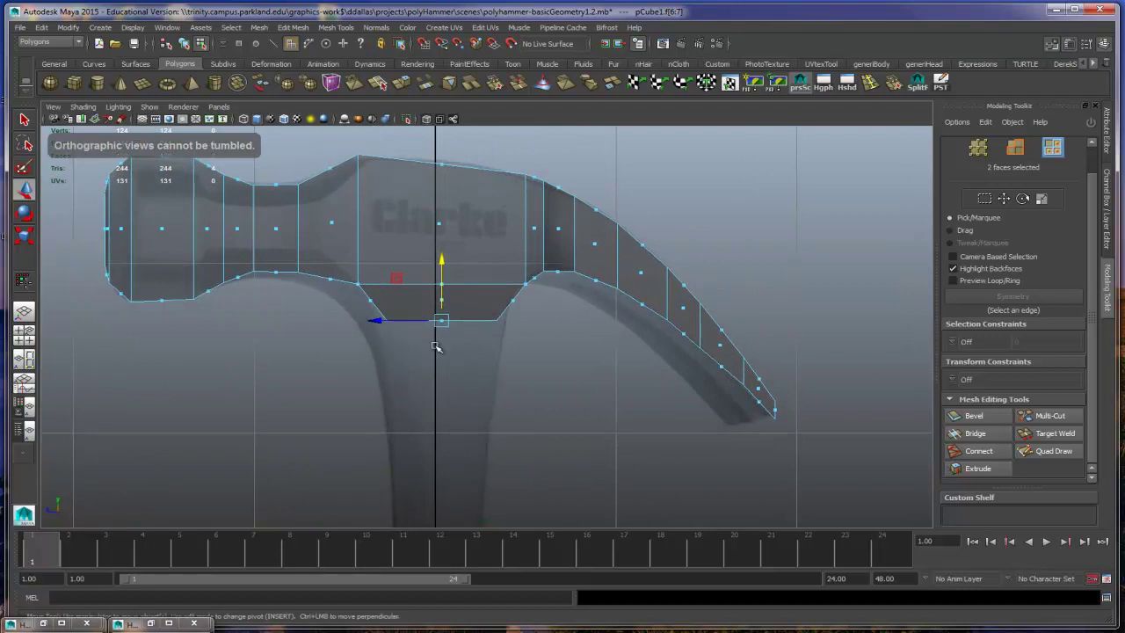
key("ctrl+e")
left_click_drag(438, 348, 472, 346)
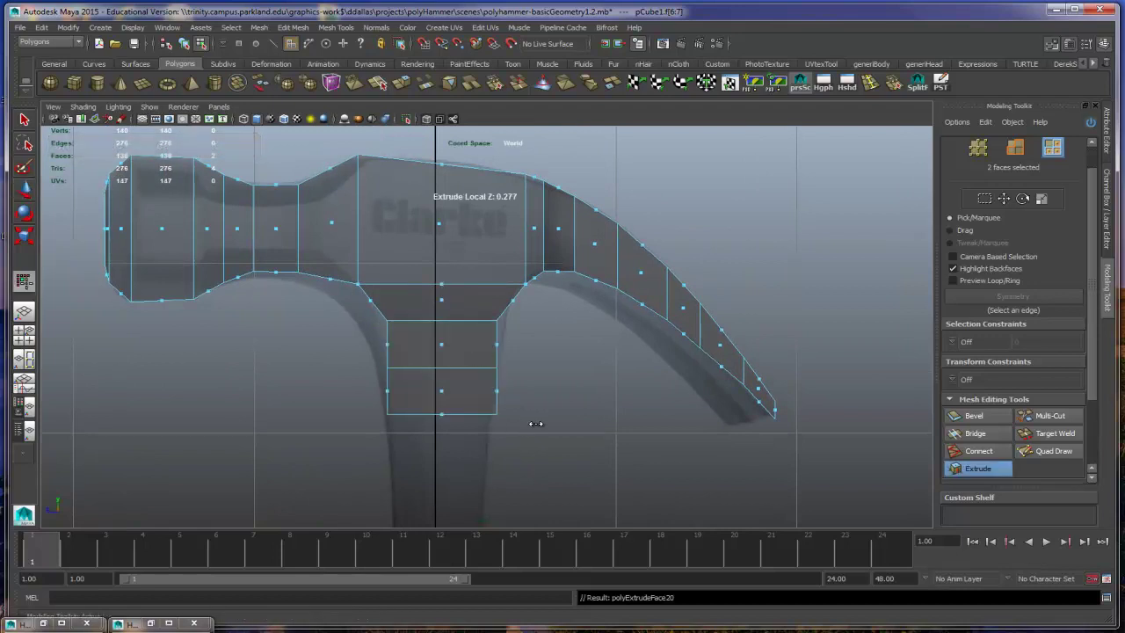
left_click(535, 424)
key("F8")
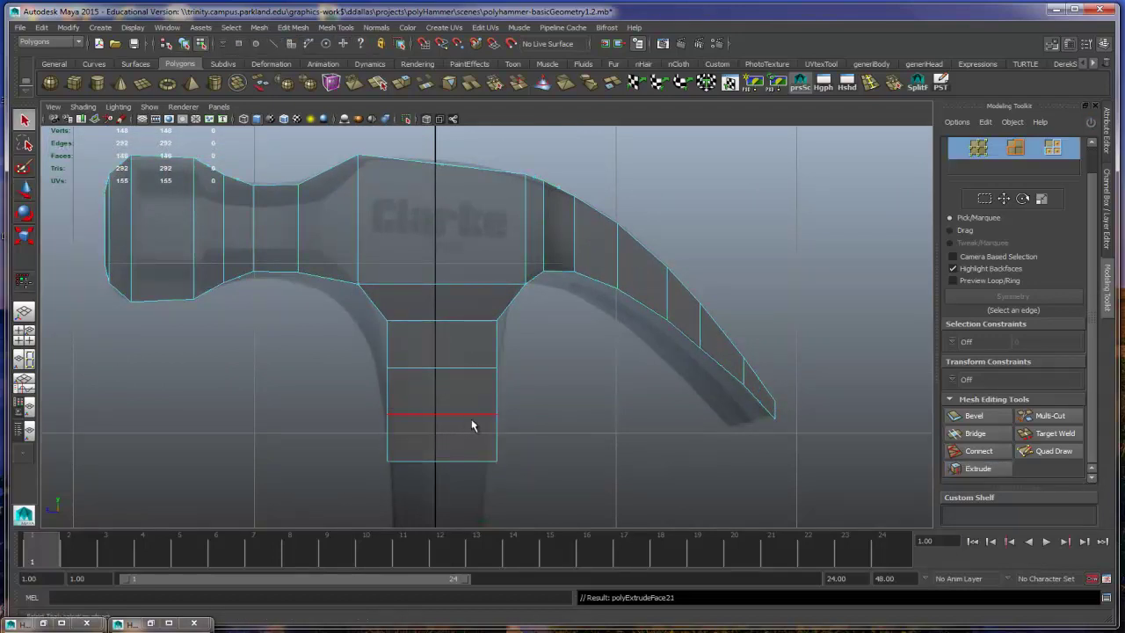
scroll(492, 418, "down", 3)
right_click_drag(463, 343, 423, 346)
left_click_drag(424, 341, 518, 404)
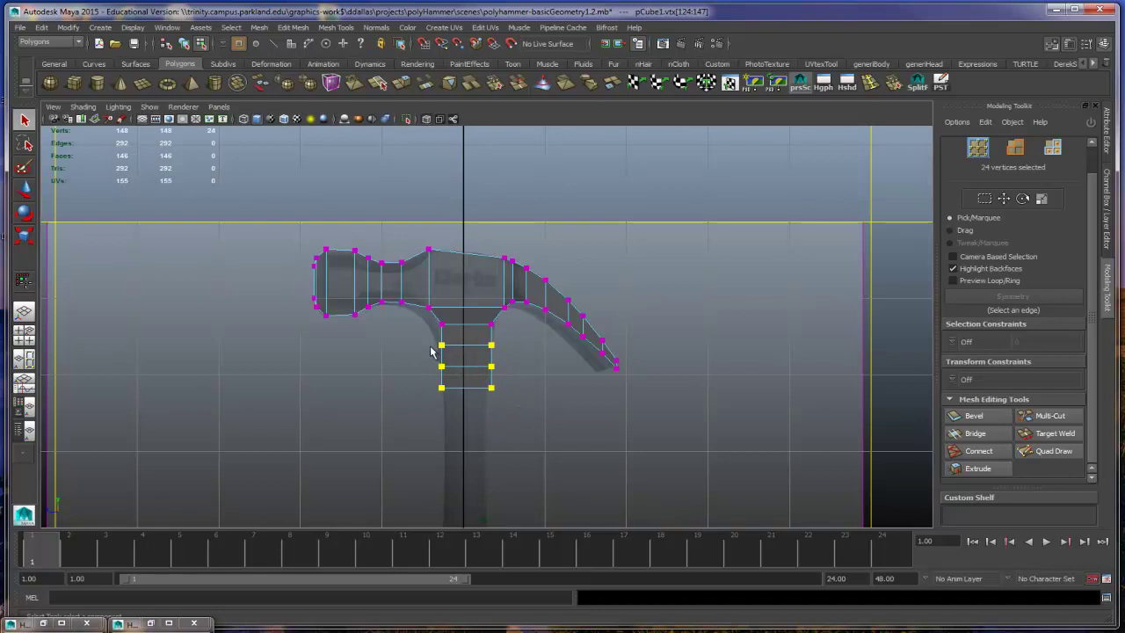
left_click(503, 402)
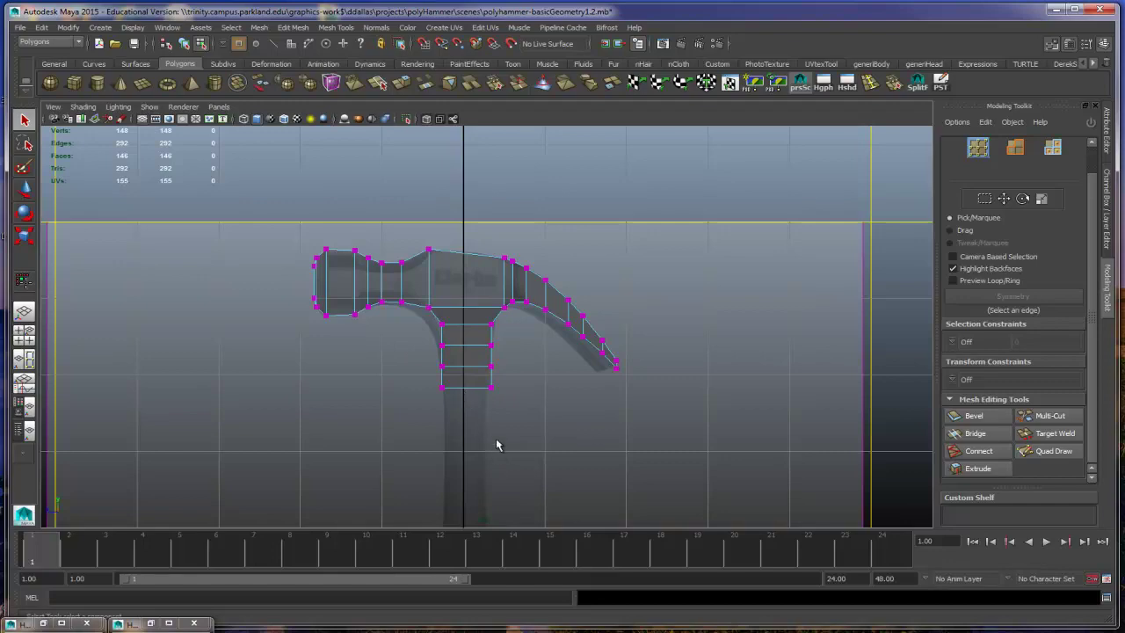
Step: Select the two faces at the lower end of the handle in perspective view and extrude them downward into a longer segment
key("space")
key("space")
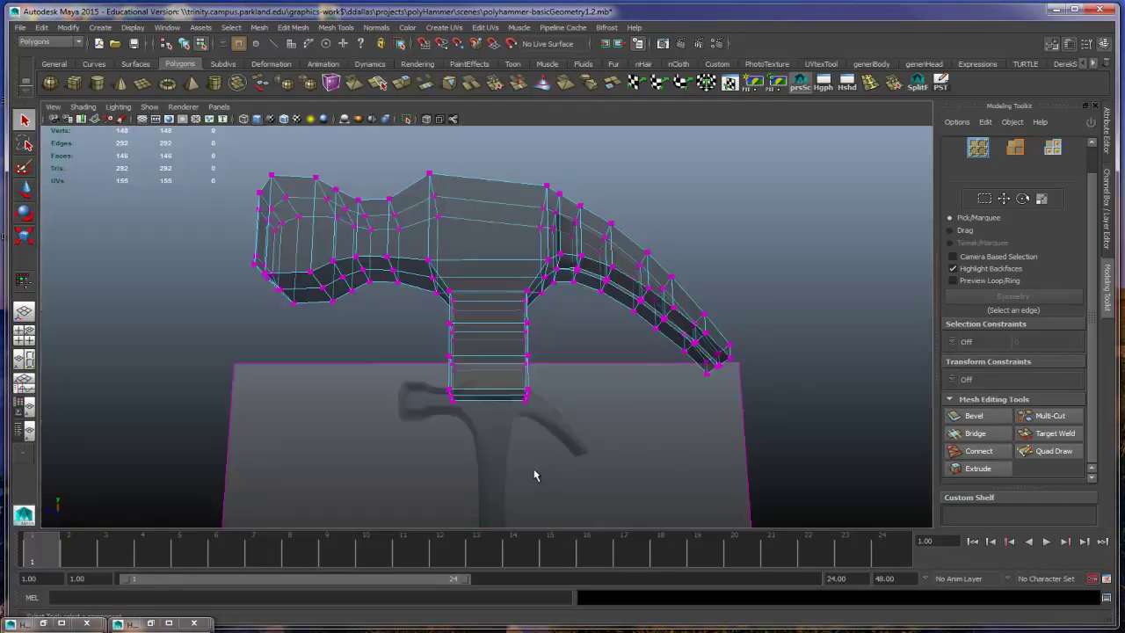
left_click_drag(534, 475, 533, 427, "alt")
right_click(507, 329)
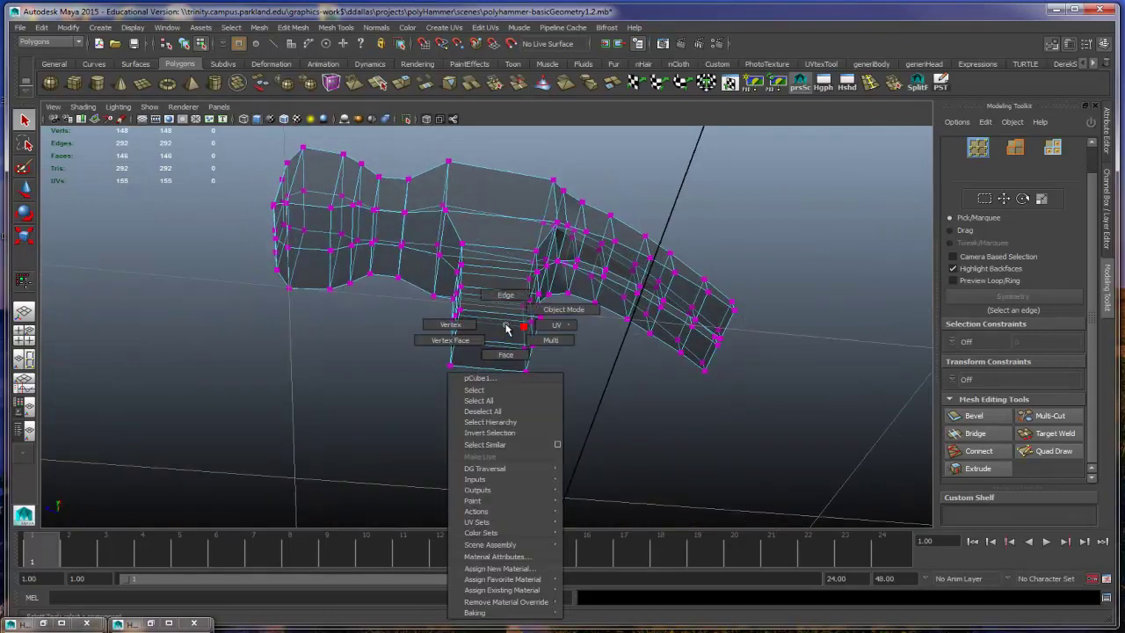
right_click_drag(507, 329, 505, 354)
left_click(502, 329)
left_click(495, 355, "shift")
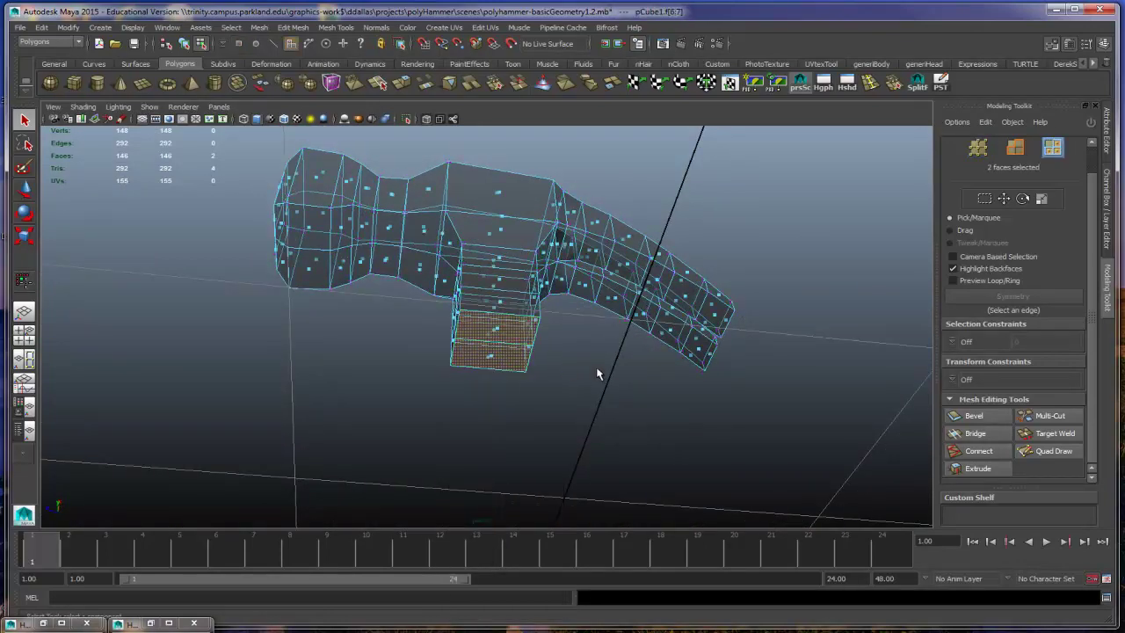
left_click_drag(597, 373, 557, 441, "alt")
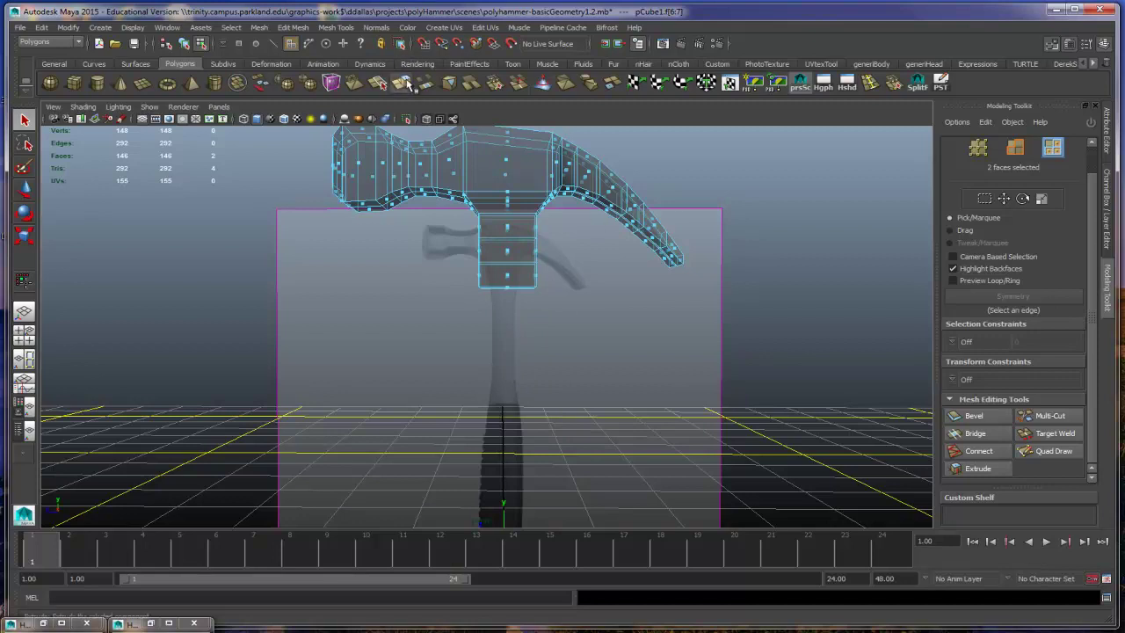
left_click(402, 84)
left_click_drag(507, 332, 511, 445)
Step: Extrude the handle's end faces further down in the side view to the top of the reference image's dark grip
key("space")
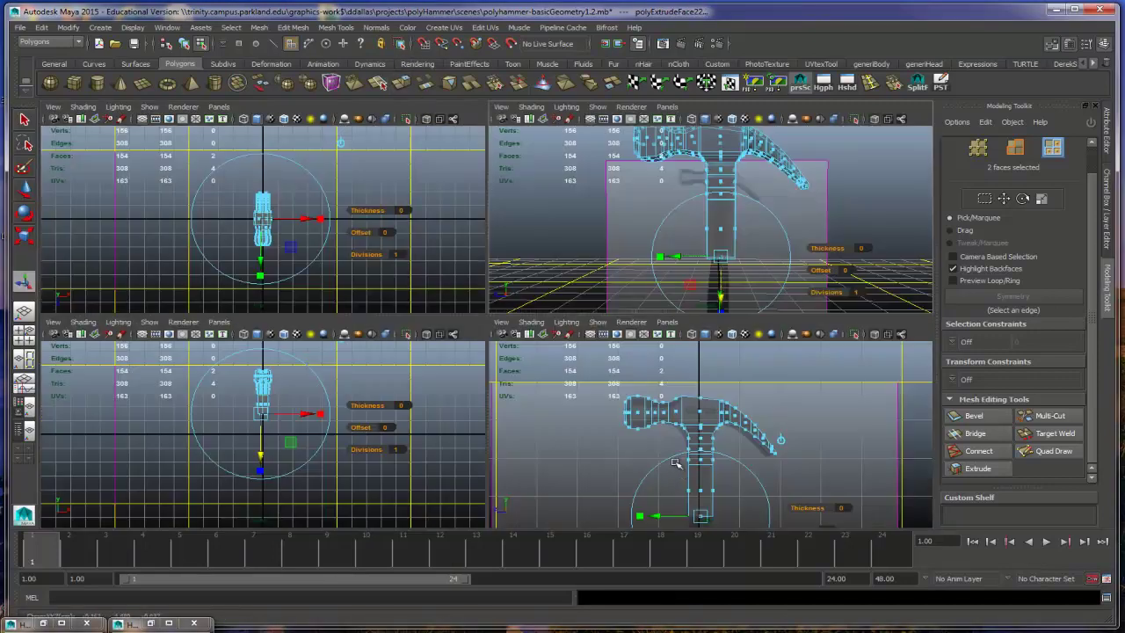
key("space")
scroll(674, 460, "up", 3)
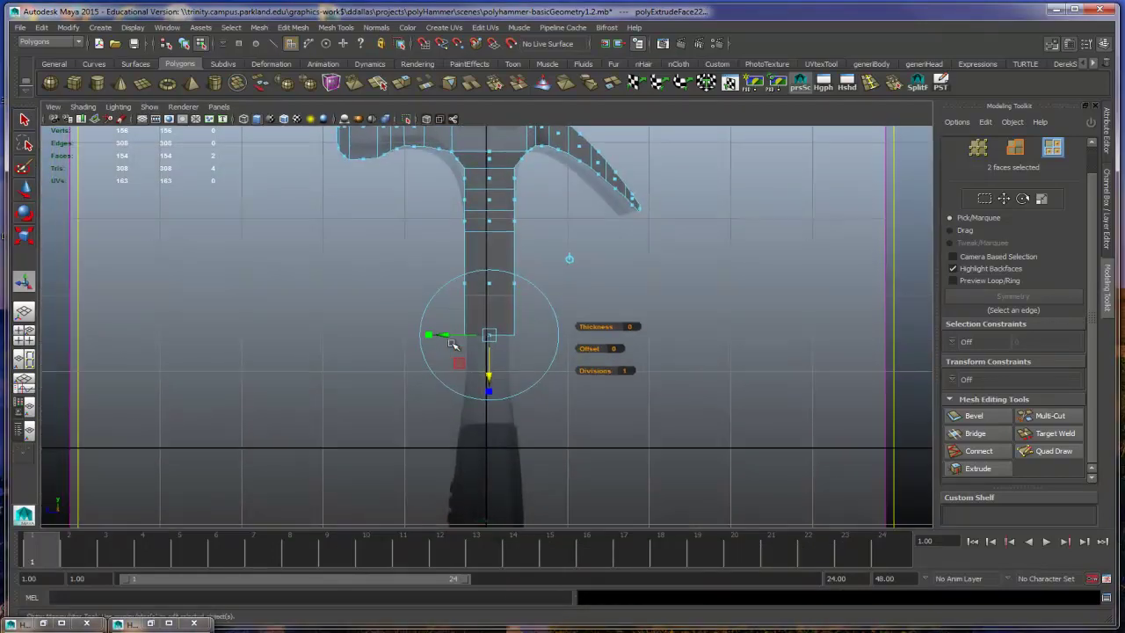
key("ctrl+e")
scroll(493, 396, "down", 3)
left_click_drag(490, 391, 488, 430)
Step: Extrude a short segment into the top of the grip and widen its end faces to match the reference
key("ctrl+e")
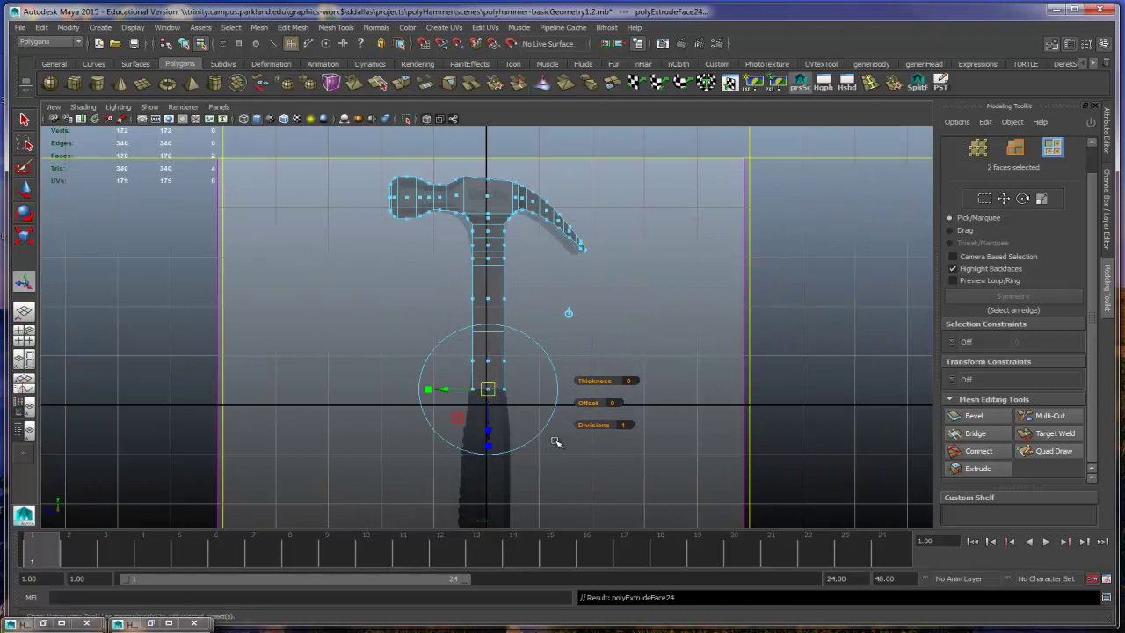
middle_click_drag(550, 465, 504, 329, "alt")
left_click_drag(488, 316, 490, 356)
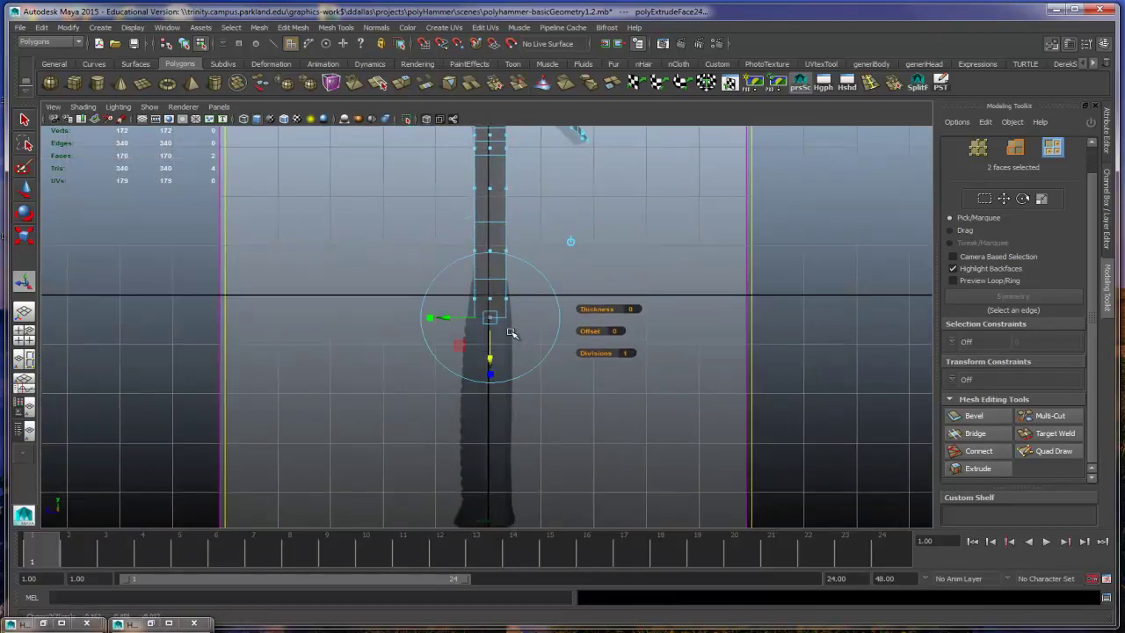
left_click_drag(447, 324, 506, 324)
Step: Extrude the widened faces down along the grip to extend the handle toward its base
key("ctrl+e")
left_click_drag(492, 365, 488, 502)
middle_click_drag(498, 468, 532, 341, "alt")
left_click_drag(491, 393, 495, 459)
Step: Extrude further segments at the base of the grip, flare the last one outward, and clear the selection
key("ctrl+e")
key("ctrl+e")
key("ctrl+e")
key("ctrl+e")
left_click(434, 399)
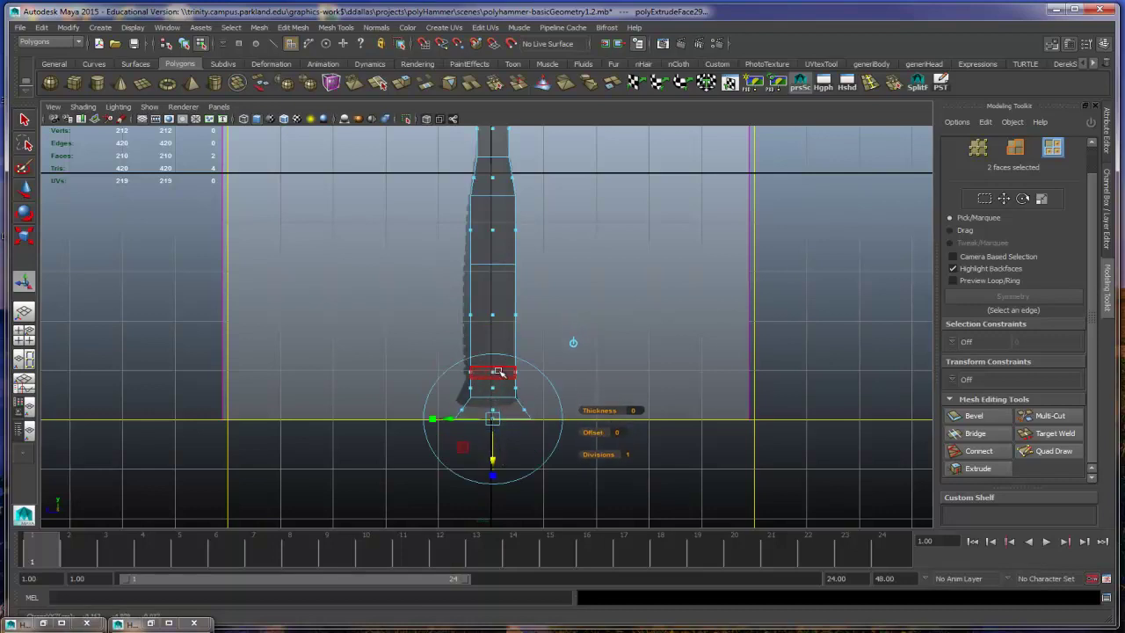
left_click(576, 319)
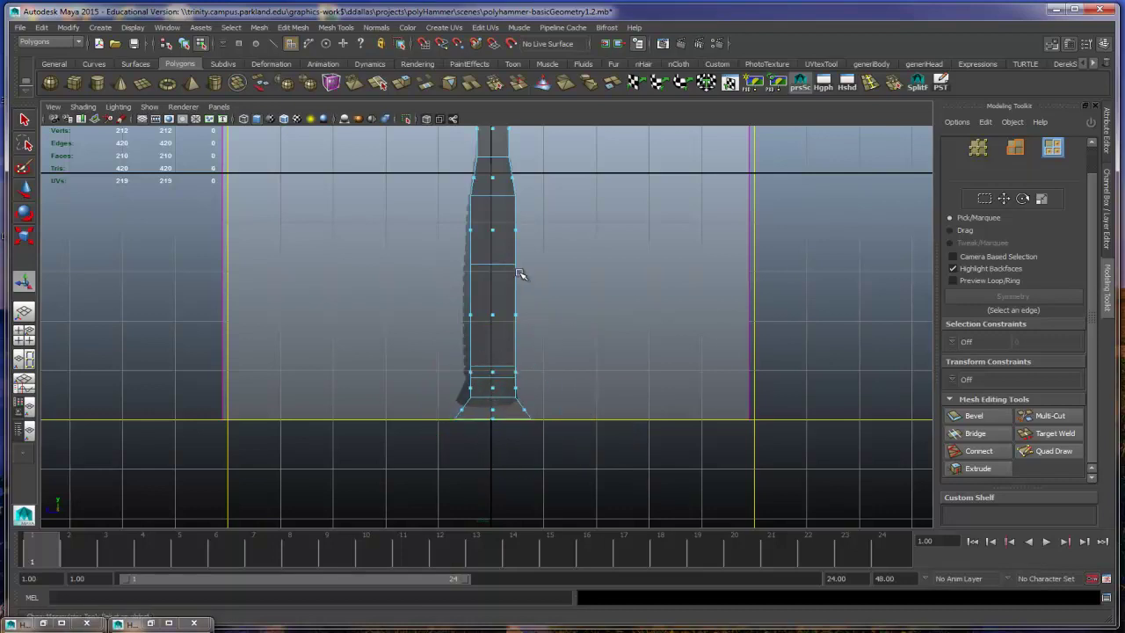
Step: Select the four lowest vertex rows of the grip and move them up to align with the reference image's base
right_click_drag(502, 258, 444, 260)
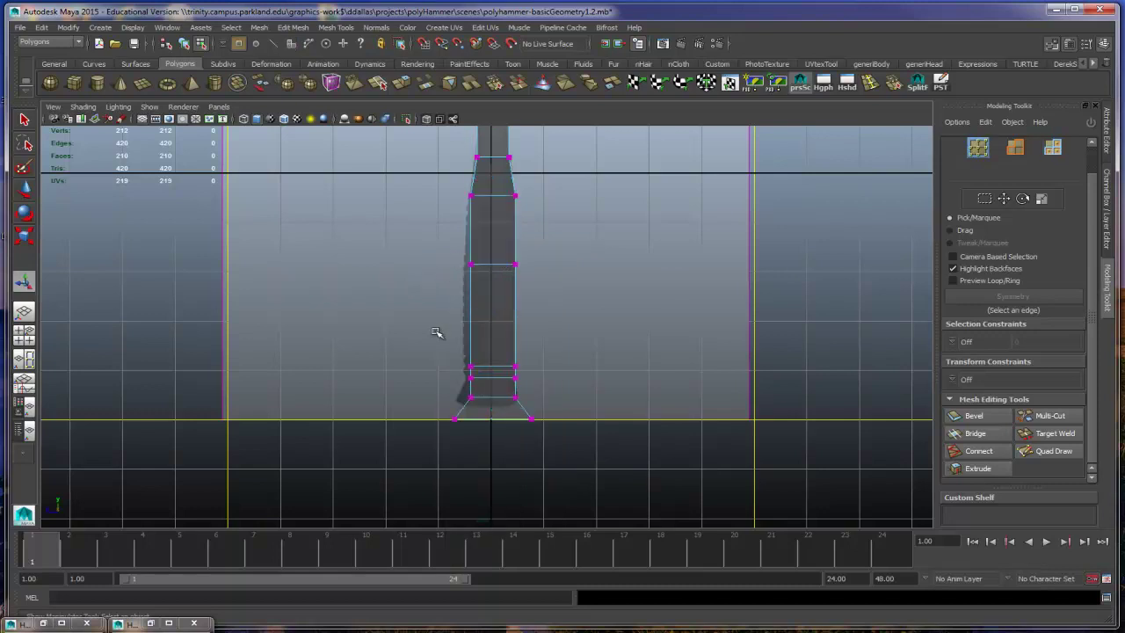
left_click_drag(398, 367, 585, 447)
key("w")
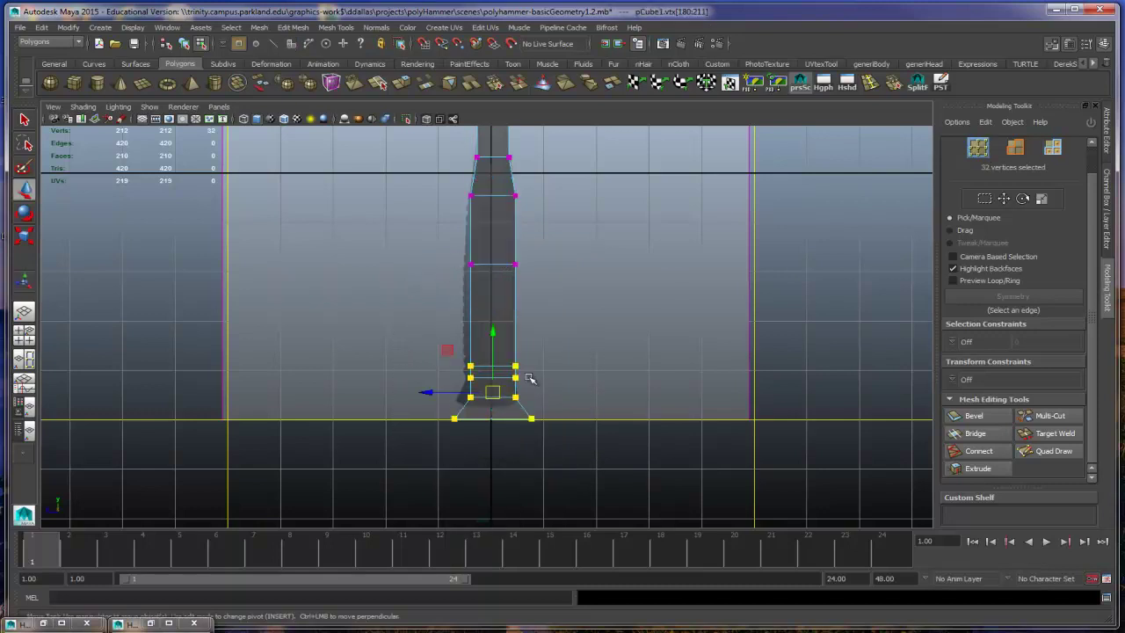
mouse_move(491, 329)
left_mouse_down()
mouse_move(493, 308)
mouse_move(492, 319)
left_mouse_up()
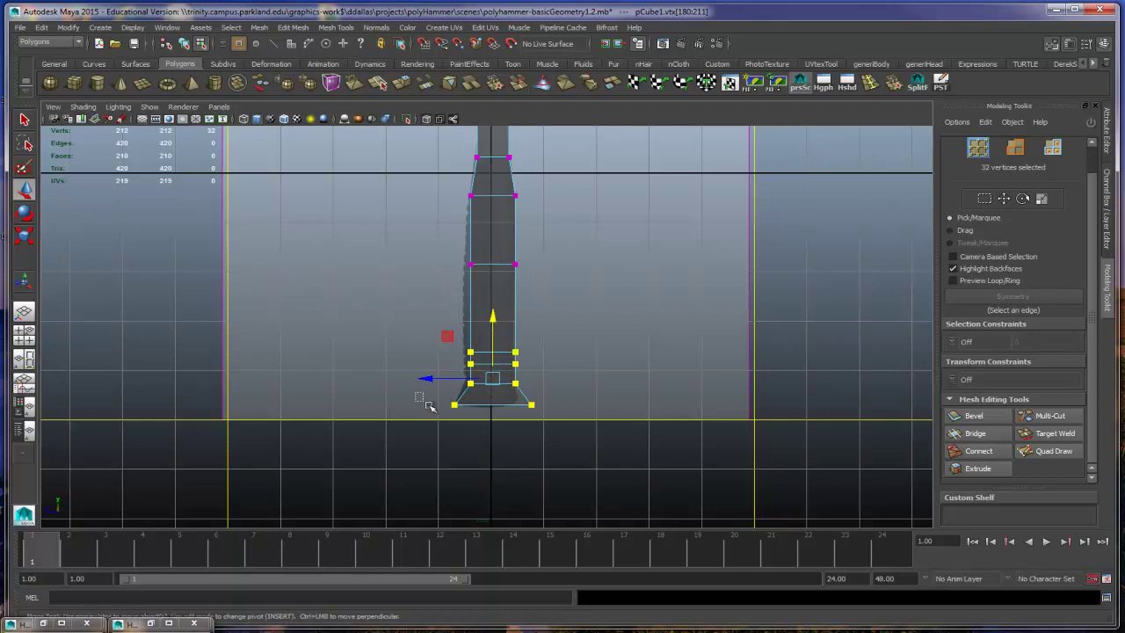
Step: Narrow the flared bottom vertex row of the grip and widen the mid-grip vertex row to match the reference image
left_click_drag(428, 395, 623, 442)
key("r")
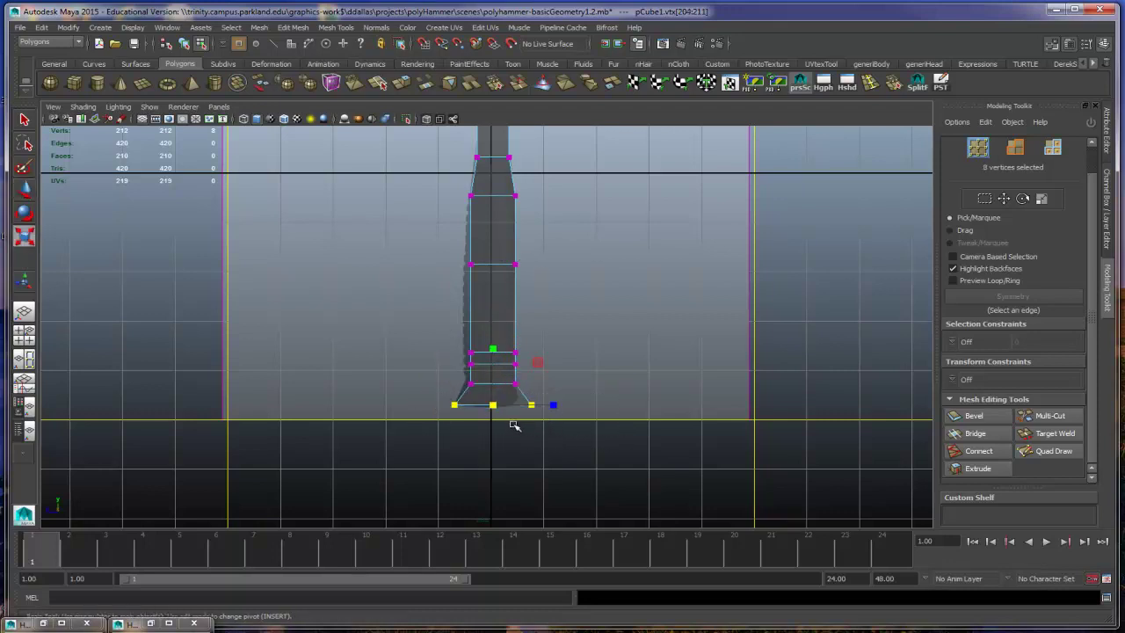
mouse_move(495, 406)
left_mouse_down()
mouse_move(481, 409)
mouse_move(494, 411)
left_mouse_up()
left_click_drag(439, 239, 584, 277)
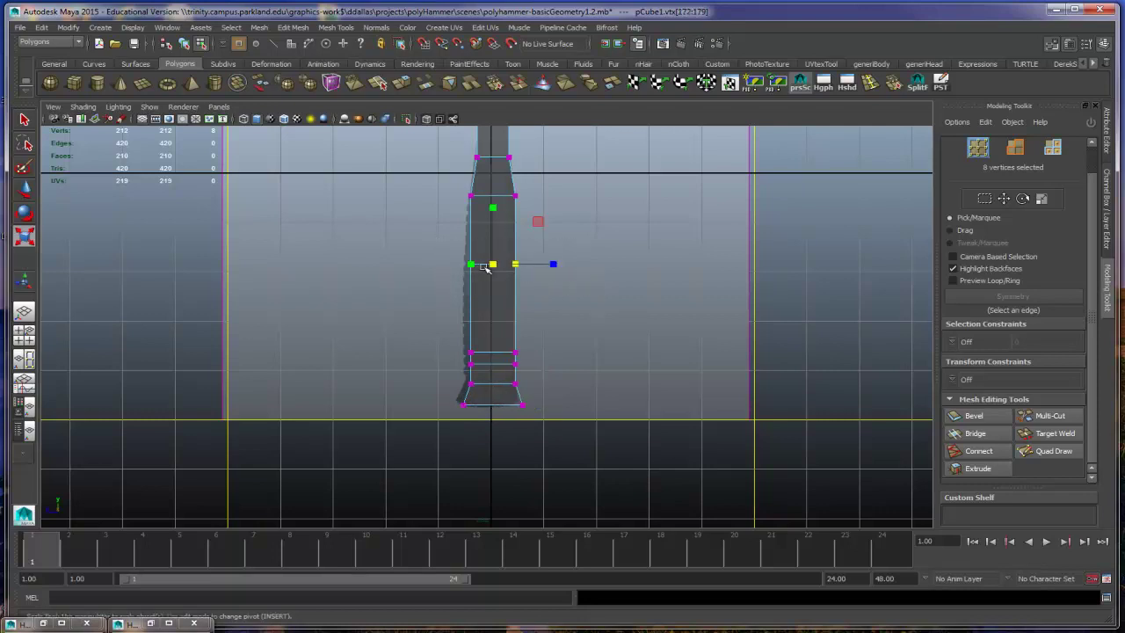
mouse_move(494, 265)
left_mouse_down()
mouse_move(504, 268)
mouse_move(494, 264)
left_mouse_up()
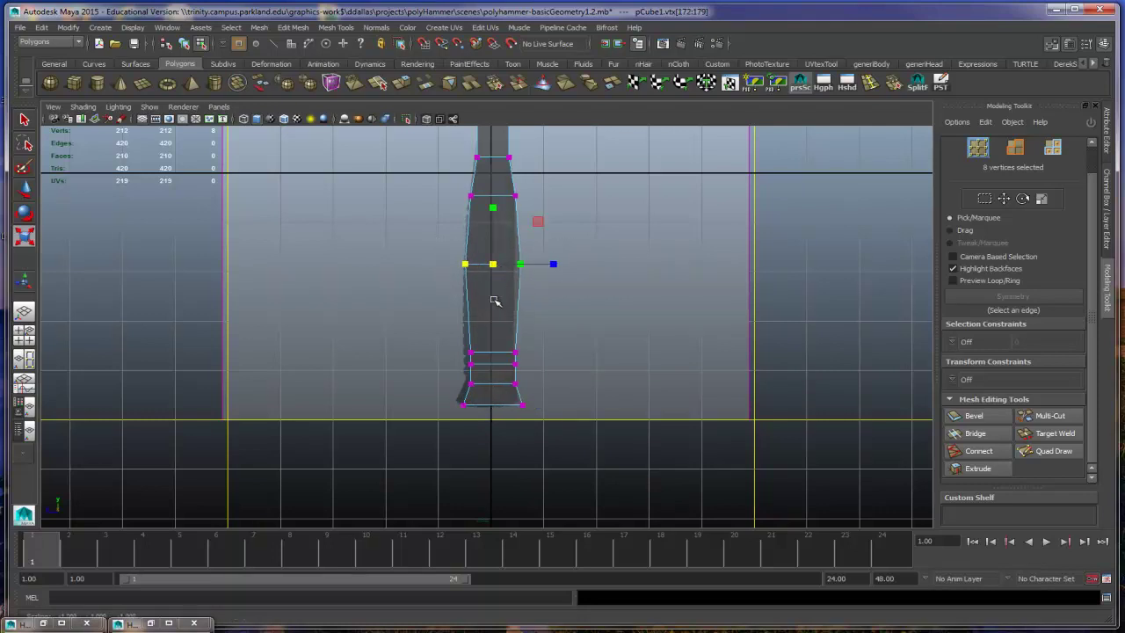
Step: Scale up the four lowest vertex rows of the grip slightly and move them up to the reference's base
left_click_drag(433, 334, 558, 414)
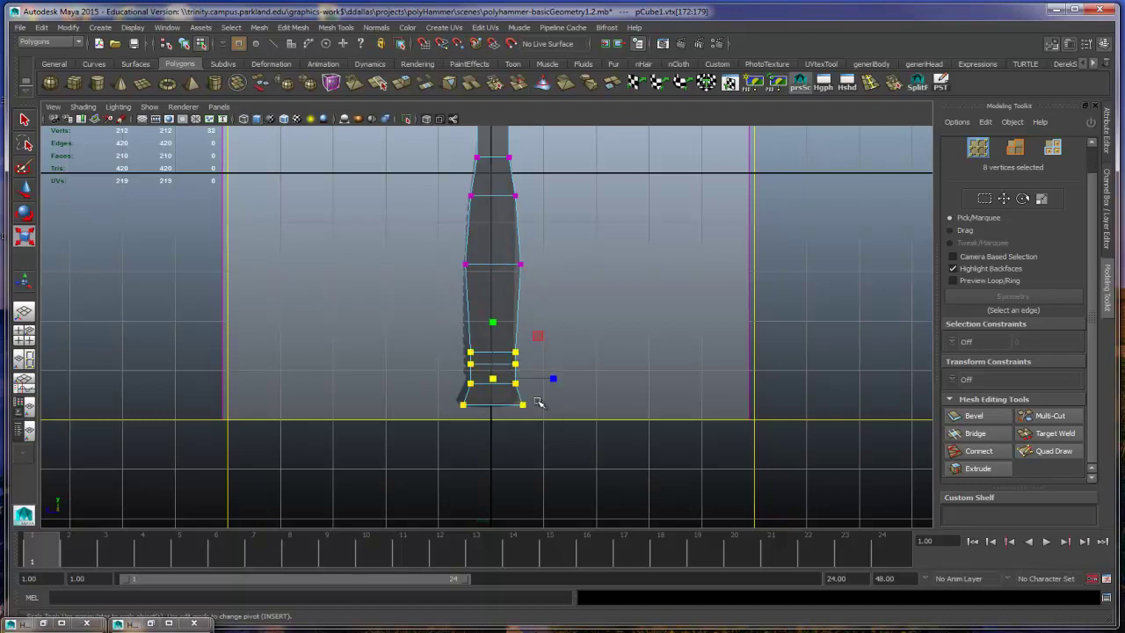
left_click_drag(494, 378, 502, 381)
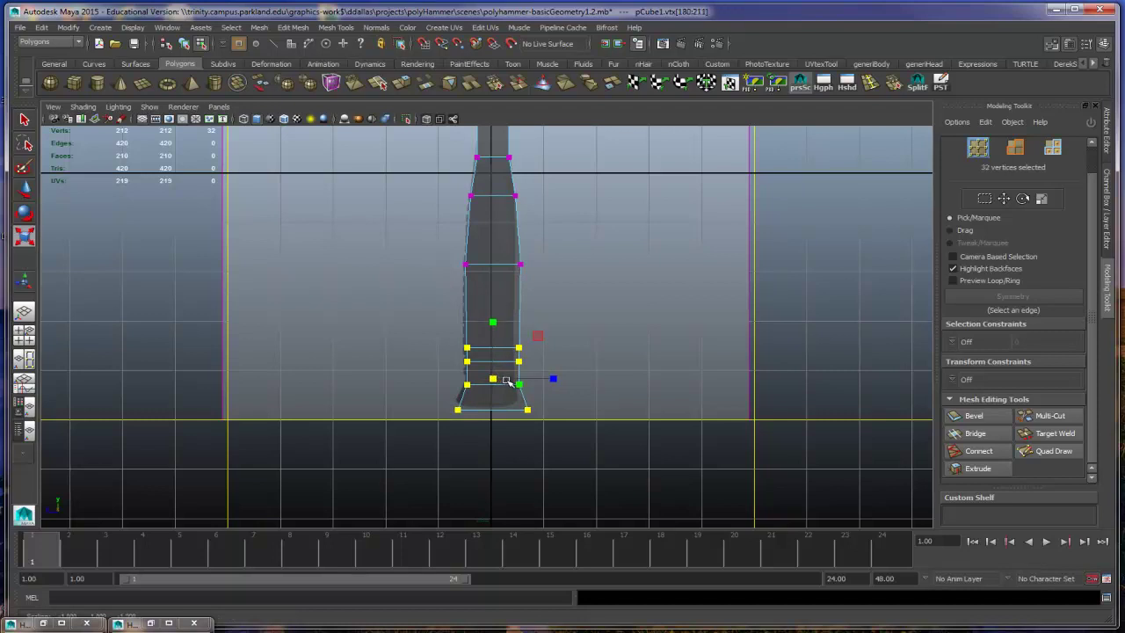
key("w")
left_click_drag(493, 319, 494, 314)
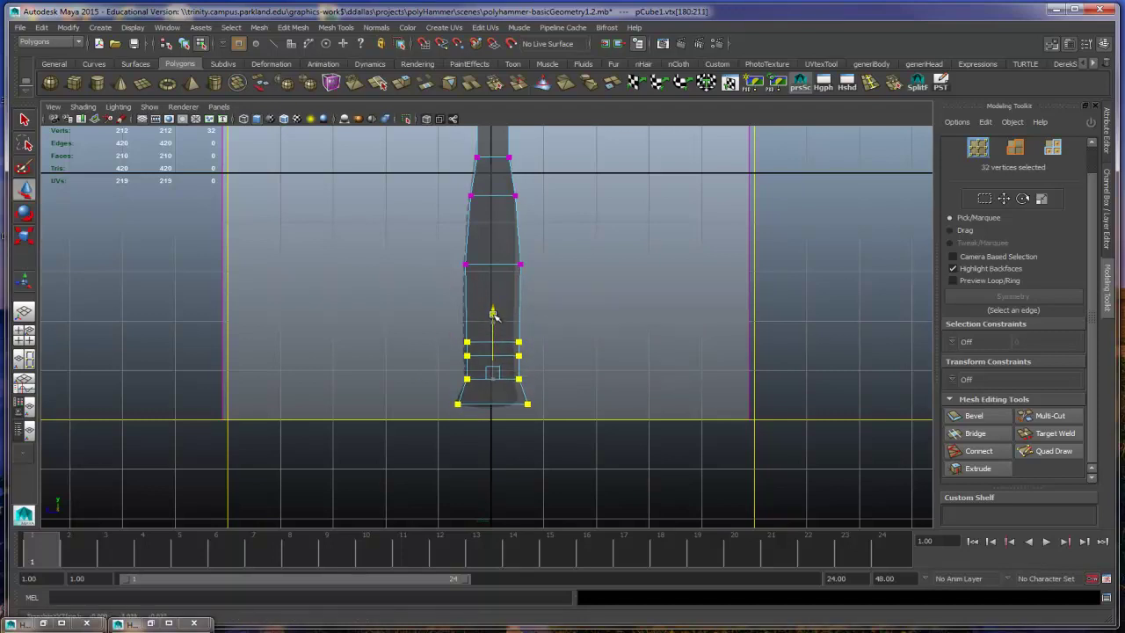
Step: Scale the vertex row midway along the handle's thin neck to fit the reference, and clear the selection
left_click(589, 275)
middle_click_drag(590, 276, 586, 314, "alt")
left_click_drag(447, 294, 495, 308)
key("r")
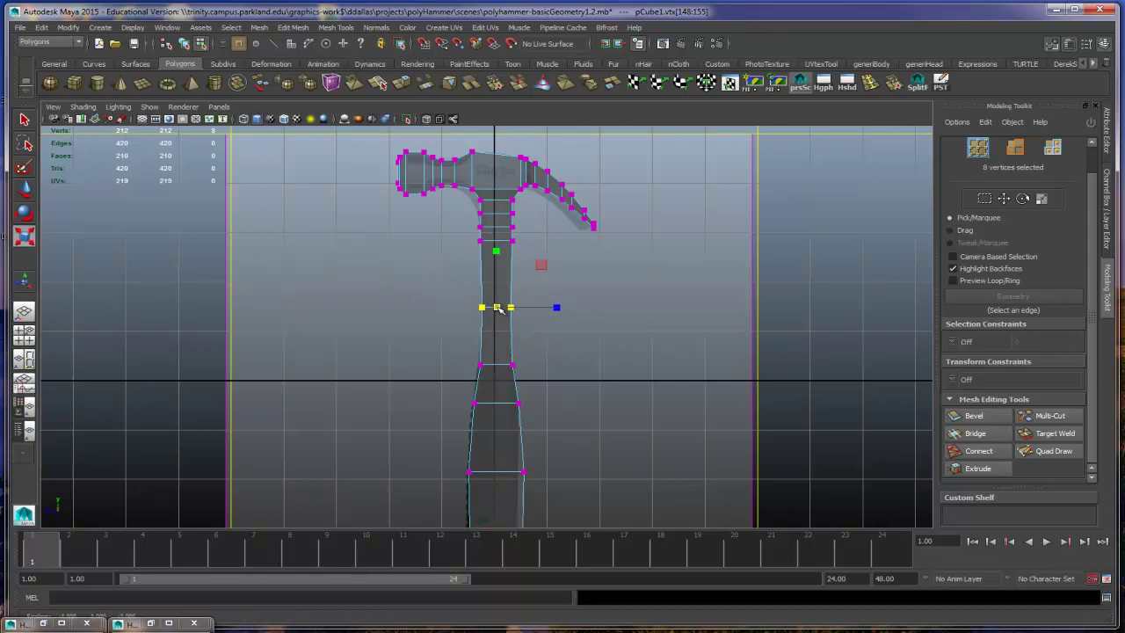
left_click(565, 347)
Step: Show the hammer shaded in the perspective view, return to object mode with nothing selected, and view it from the side
key("space")
key("space")
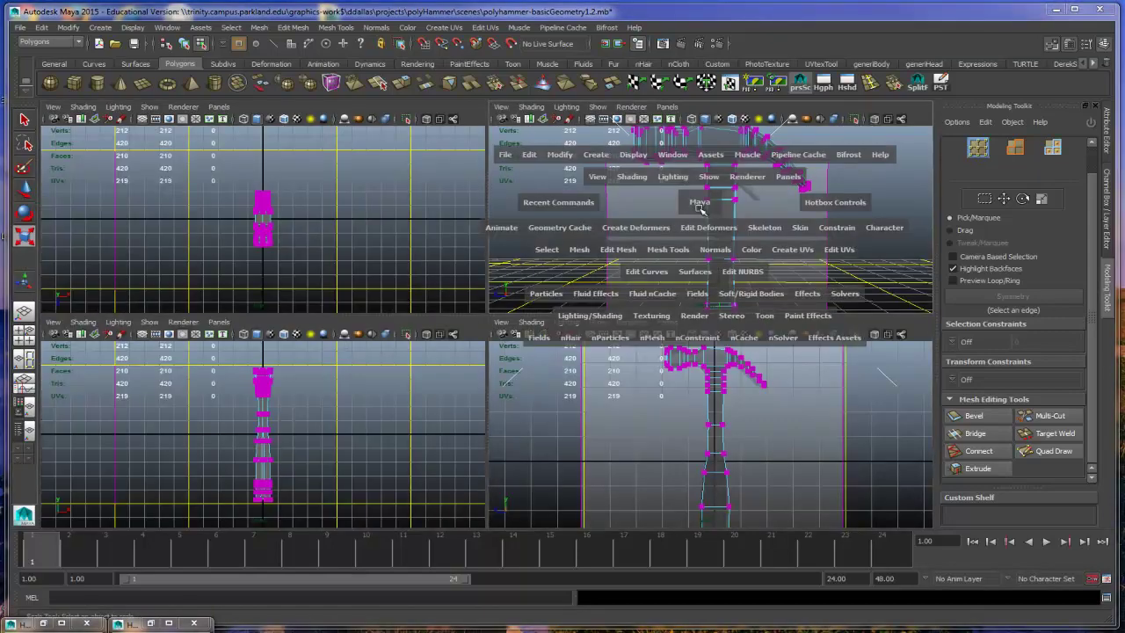
key("5")
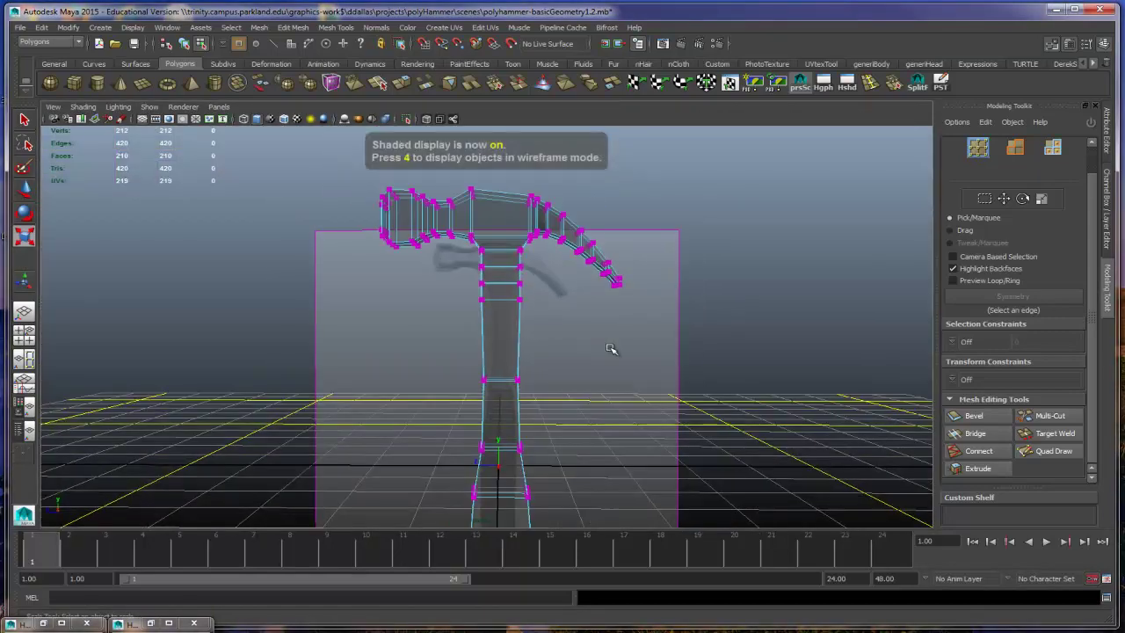
left_click_drag(607, 348, 684, 373, "alt")
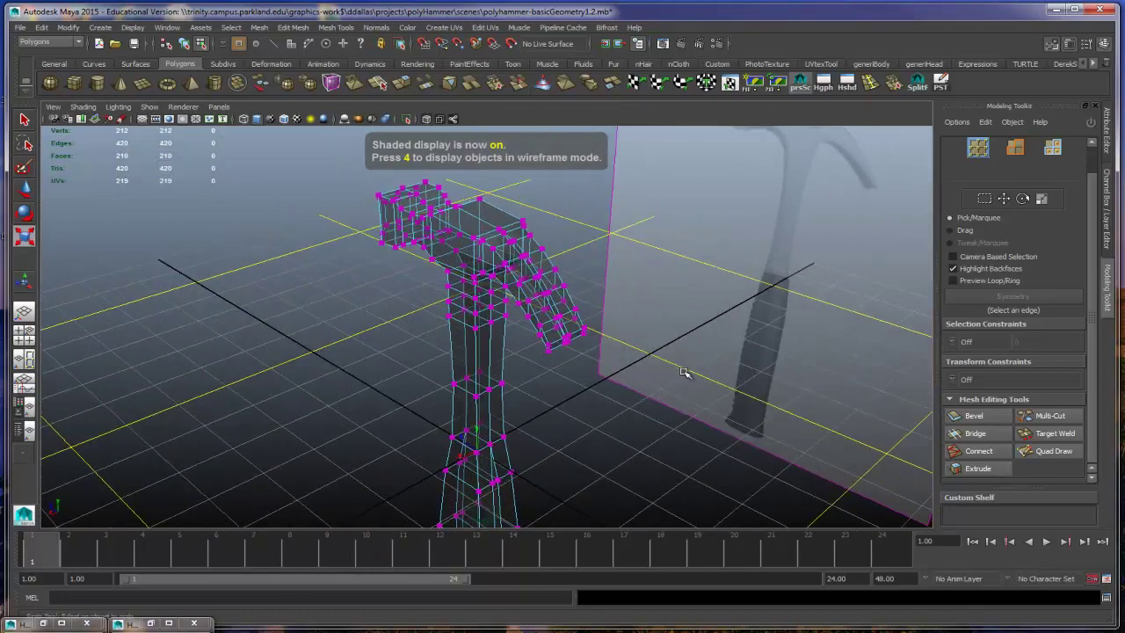
key("F8")
left_click(599, 431)
left_click_drag(599, 430, 578, 402, "alt")
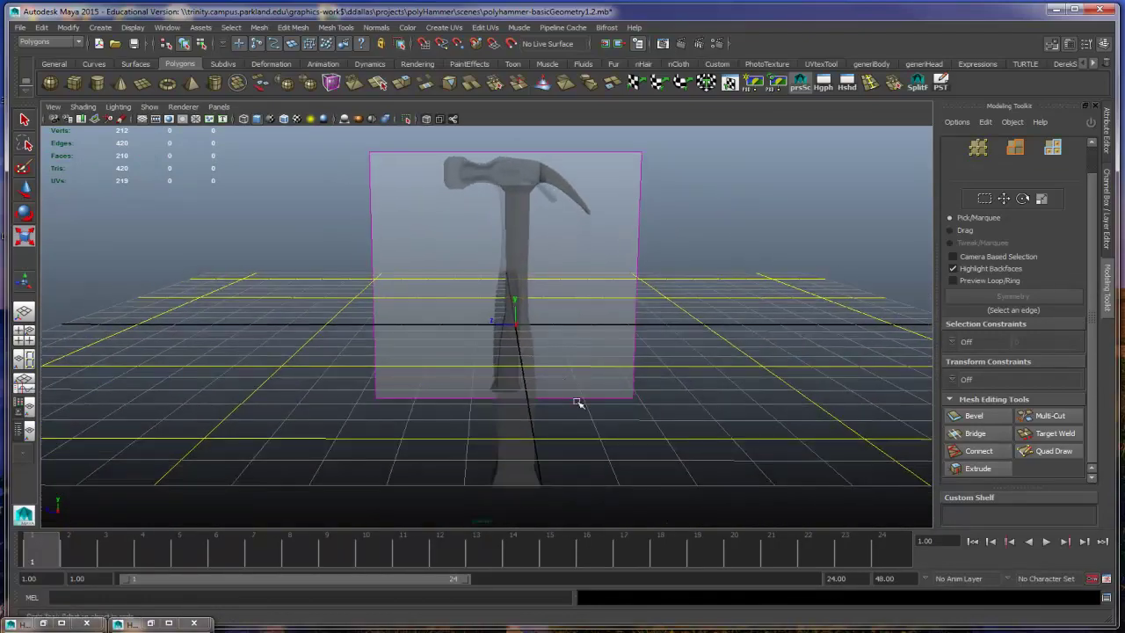
Step: Save the scene, and save a new version of it as polyhammer-addTension1.3.mb in the scenes folder
left_click(133, 44)
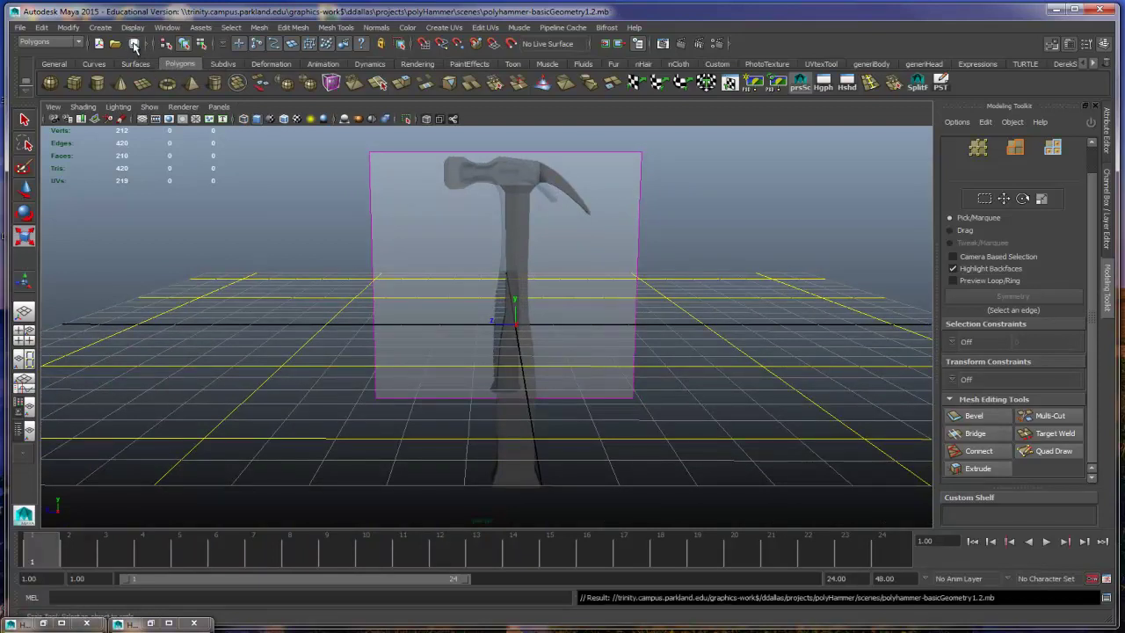
left_click(24, 33)
left_click(40, 93)
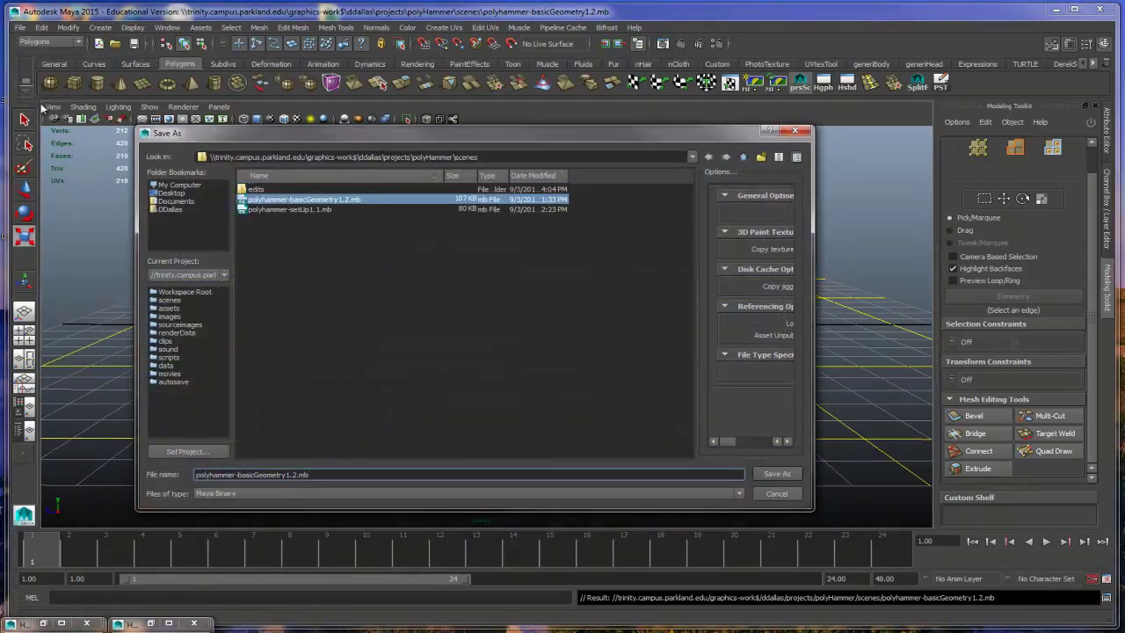
left_click(299, 429)
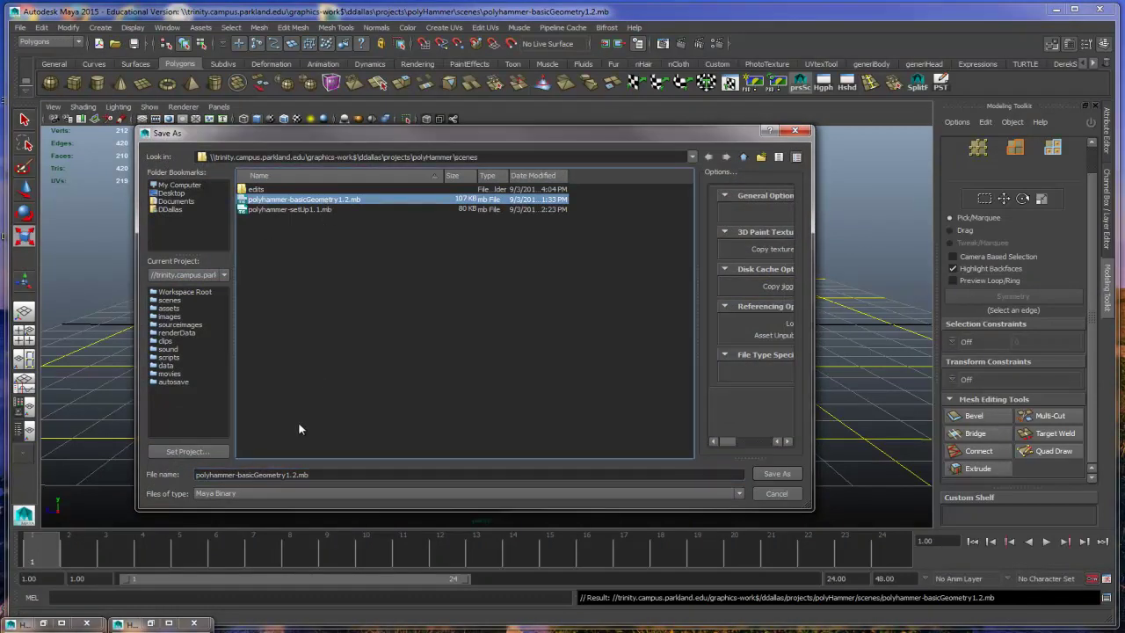
left_click(272, 476)
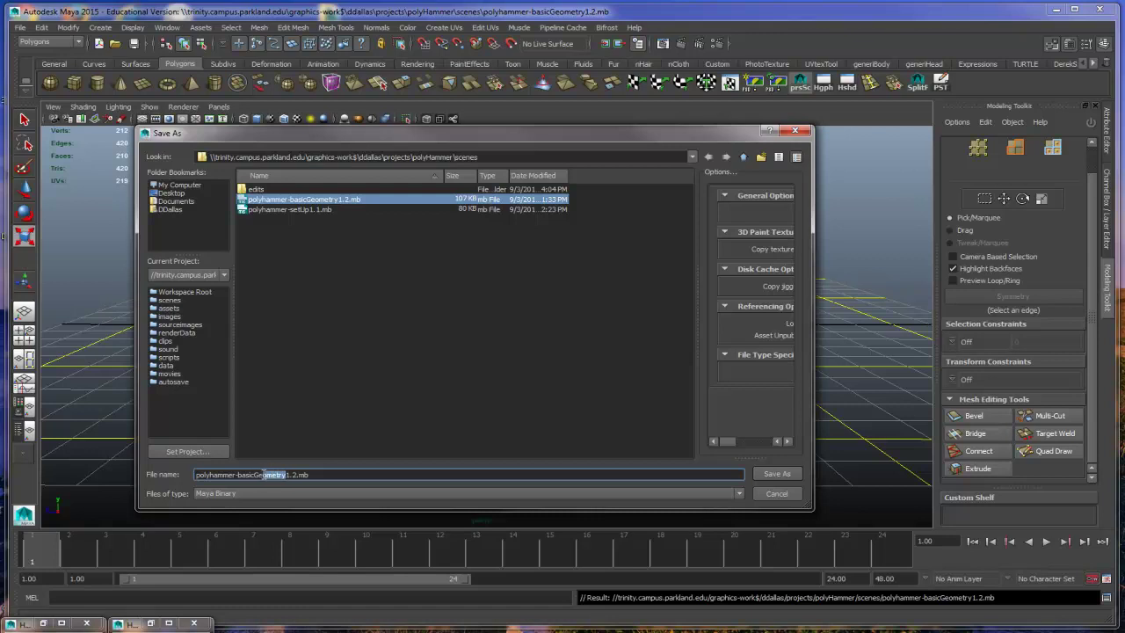
type("addl")
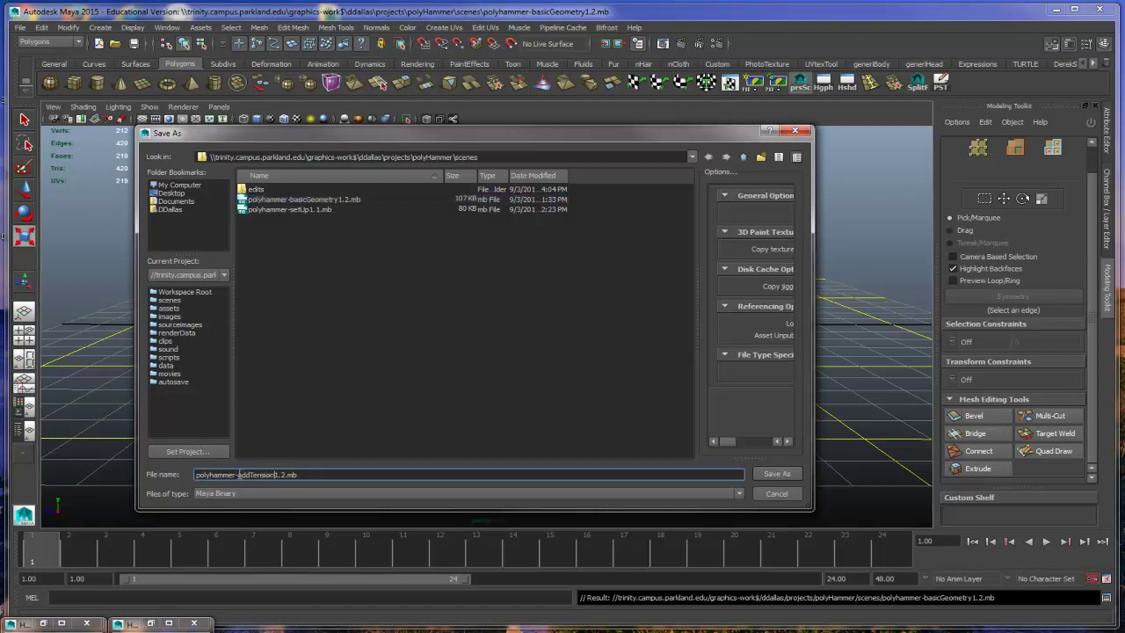
left_click(777, 473)
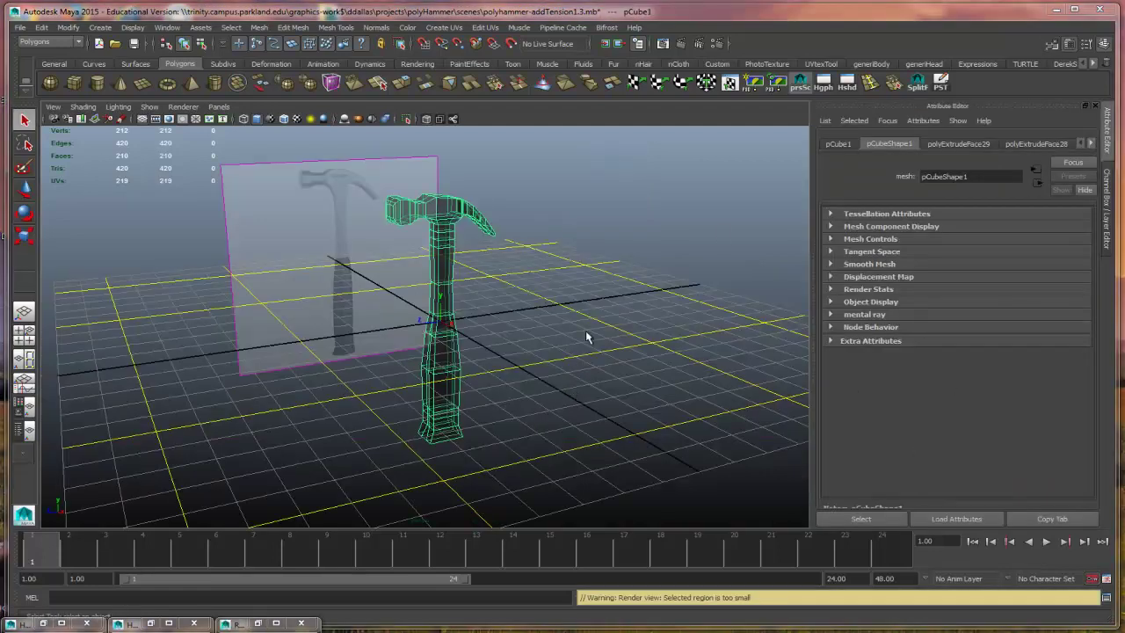
Step: Examine the finished hammer shape from several perspective angles and against the reference image in the side view
left_click_drag(585, 330, 311, 384, "alt")
right_click_drag(312, 384, 582, 397, "alt")
left_click_drag(583, 396, 550, 368, "alt")
left_click_drag(538, 369, 530, 346, "alt")
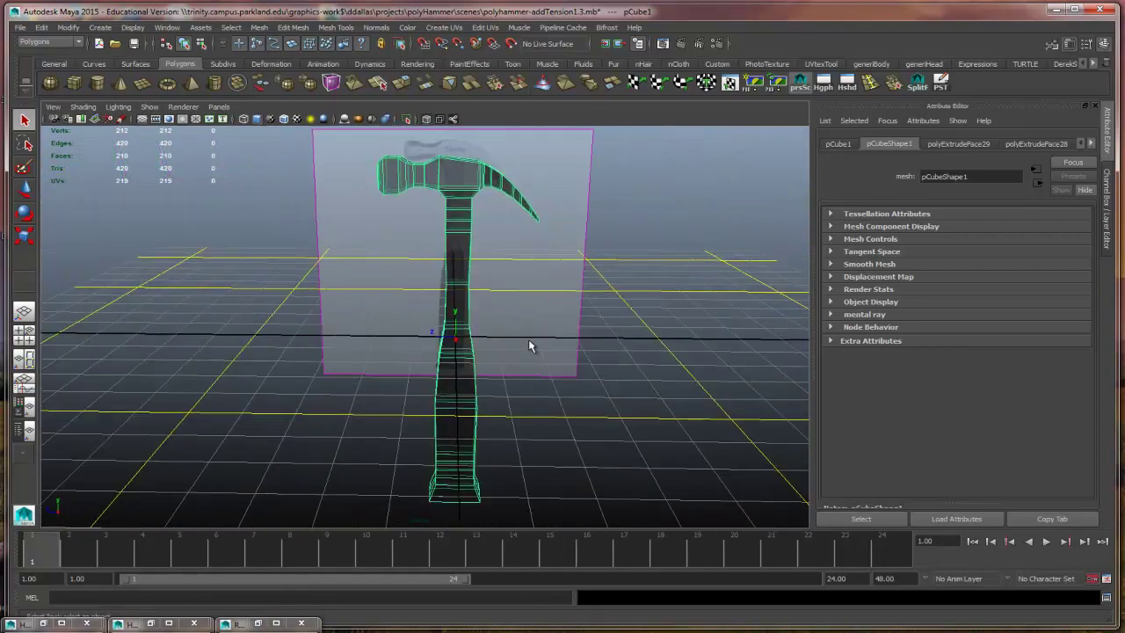
key("space")
key("space")
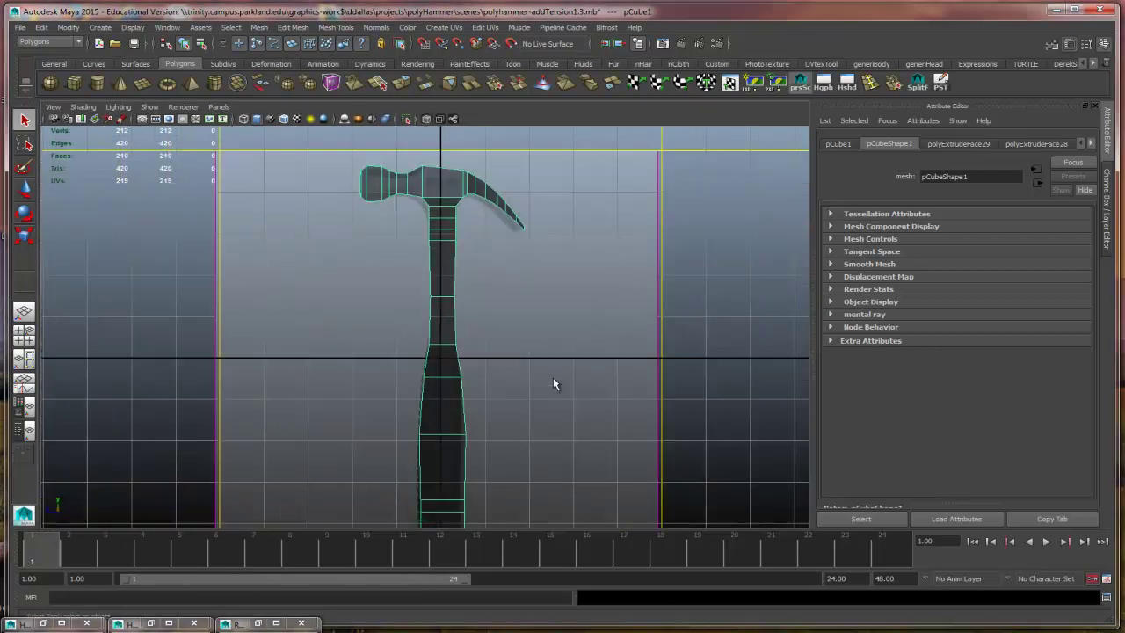
scroll(553, 377, "down", 2)
middle_click_drag(535, 284, 504, 319, "alt")
scroll(480, 268, "up", 2)
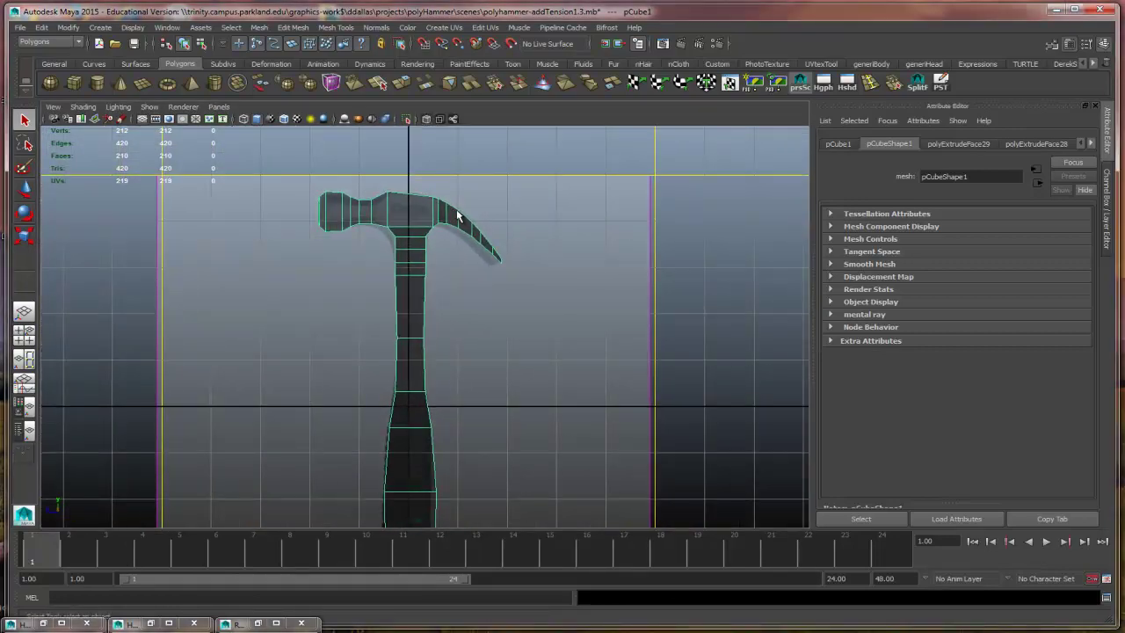
Step: Select a vertical column of vertices partway along the claw, check in perspective which vertices it includes, and clear the selection
right_click_drag(453, 214, 442, 217)
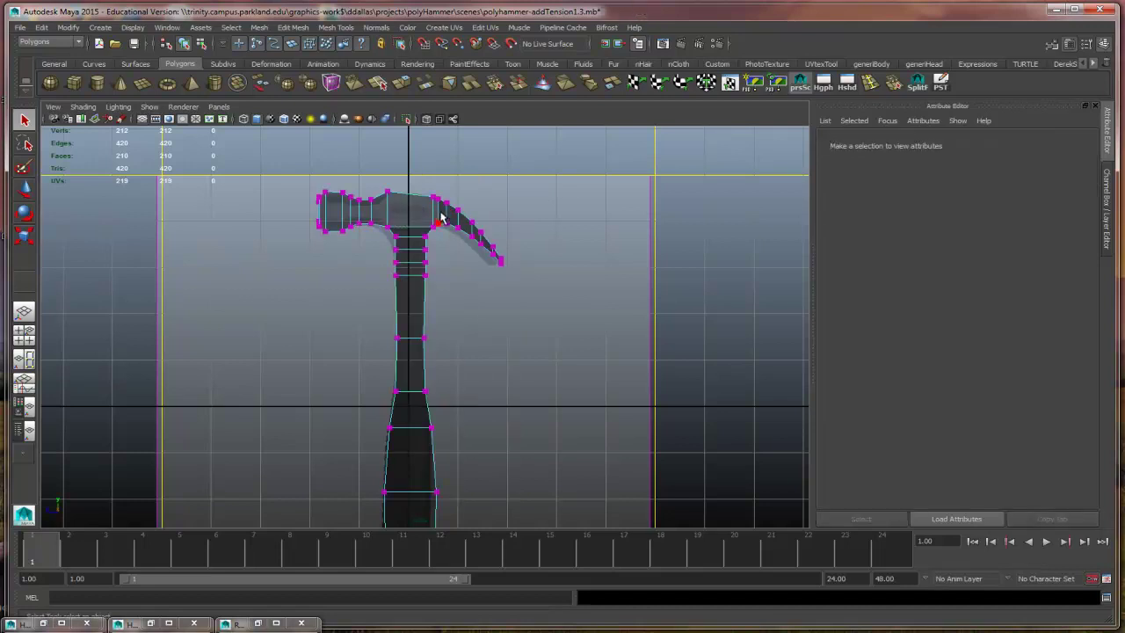
left_click_drag(455, 201, 472, 260)
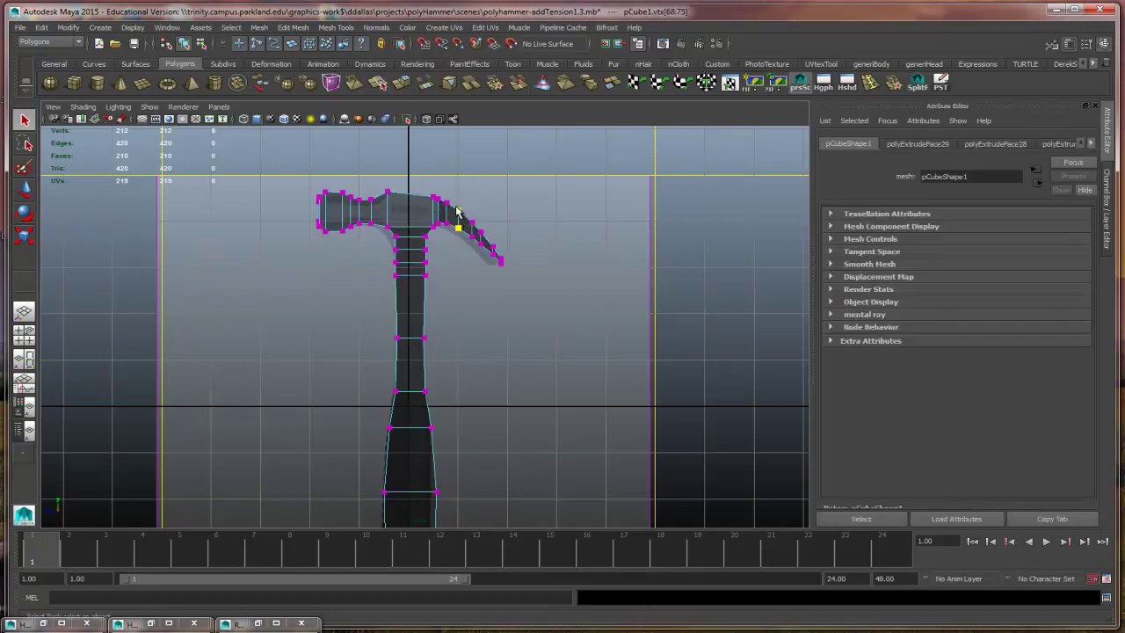
key("space")
key("space")
left_click_drag(657, 237, 563, 274, "alt")
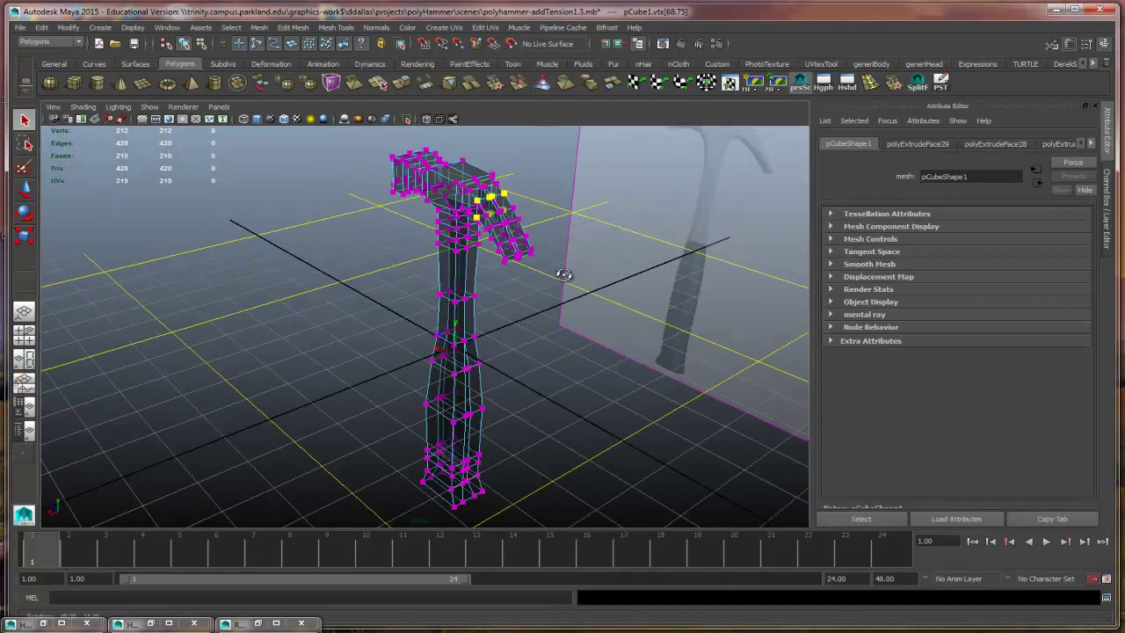
right_click_drag(563, 275, 748, 296, "alt")
middle_click_drag(748, 296, 570, 329, "alt")
mouse_move(570, 329)
left_mouse_down("alt")
mouse_move(510, 311)
mouse_move(564, 319)
left_mouse_up("alt")
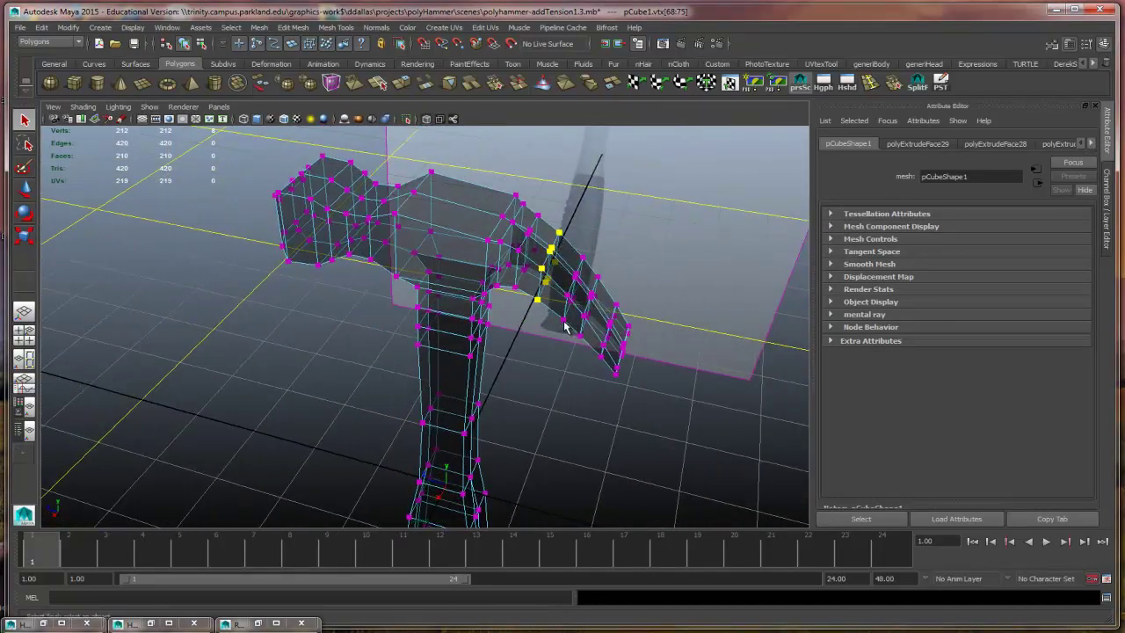
left_click(565, 341)
Step: Compare area selection with single-vertex selection at one point on the claw's upper edge across the four views
key("space")
scroll(644, 420, "up", 3)
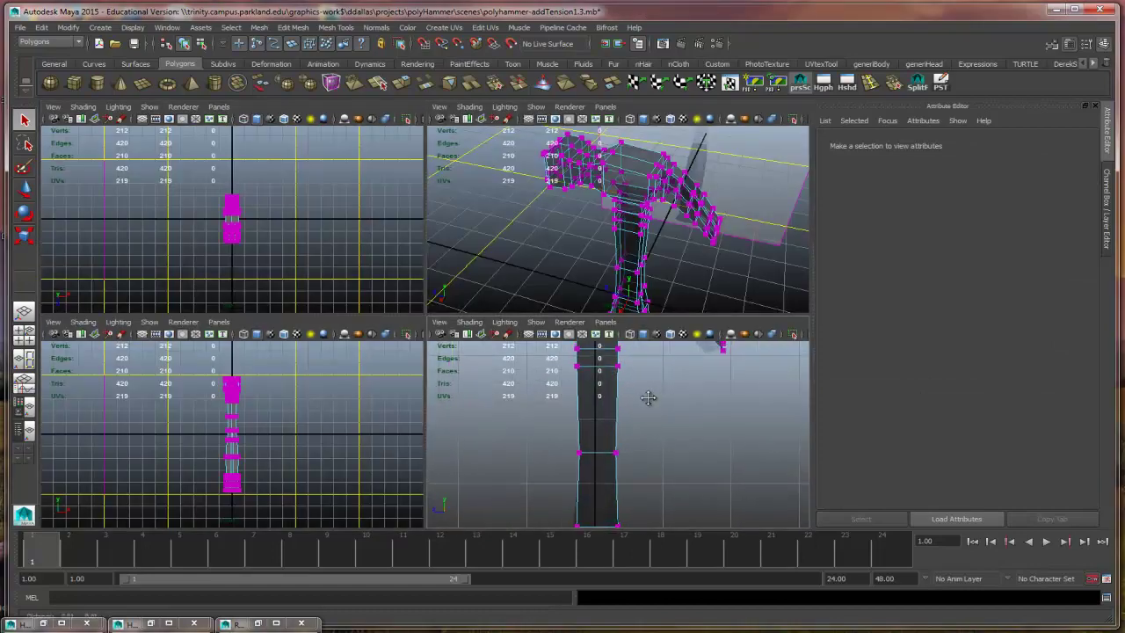
middle_click_drag(647, 398, 606, 430, "alt")
left_click(615, 393)
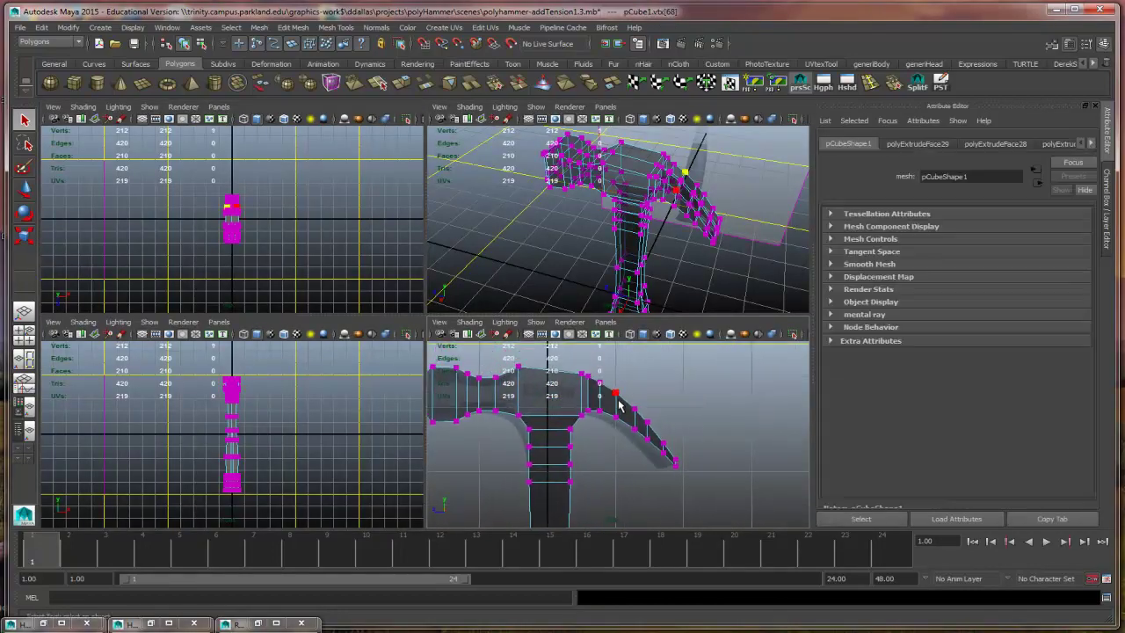
left_click(617, 395)
left_click_drag(672, 165, 693, 187)
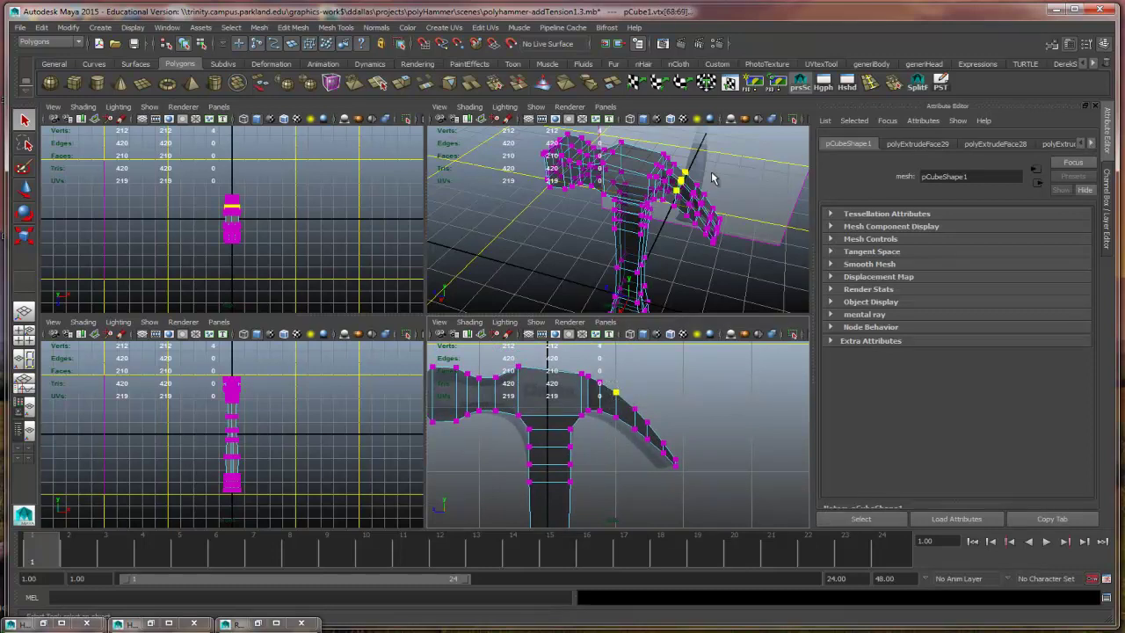
left_click_drag(605, 407, 624, 428, "shift")
left_click(617, 389)
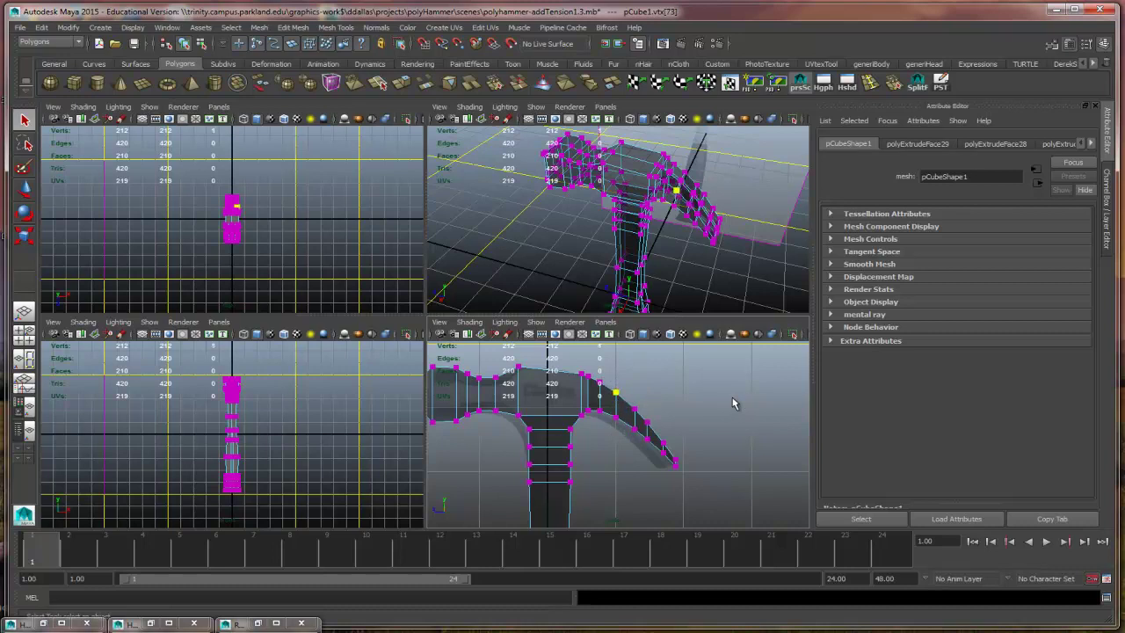
Step: Try moving only the single selected claw vertex outward and up, and inspect the distortion in perspective
key("w")
left_click_drag(618, 392, 636, 384)
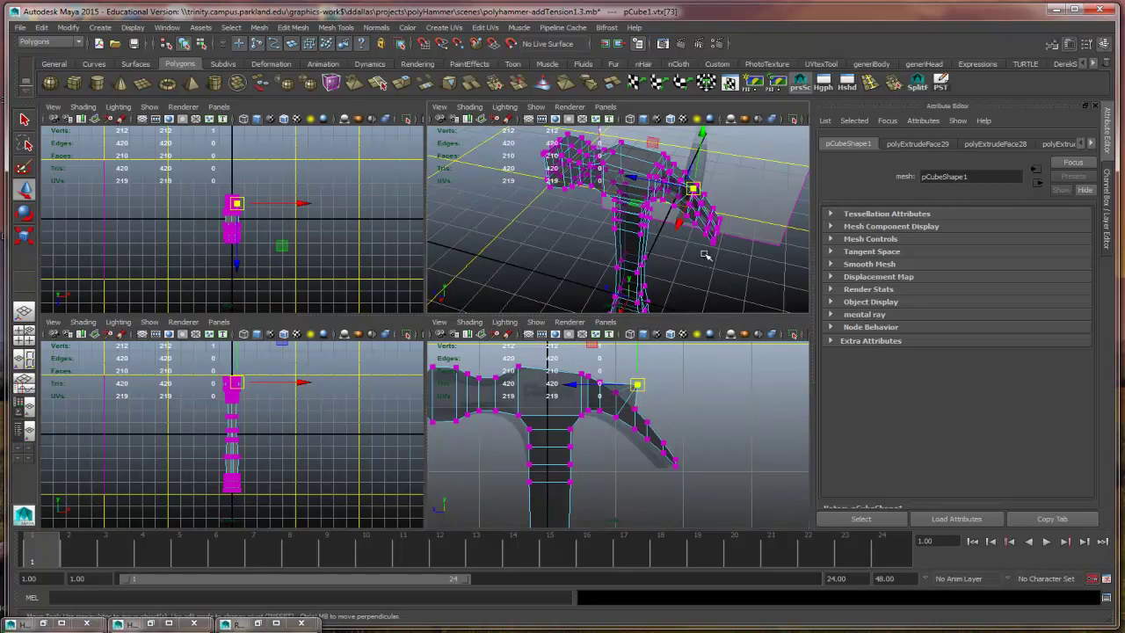
left_click_drag(703, 255, 716, 231, "alt")
key("space")
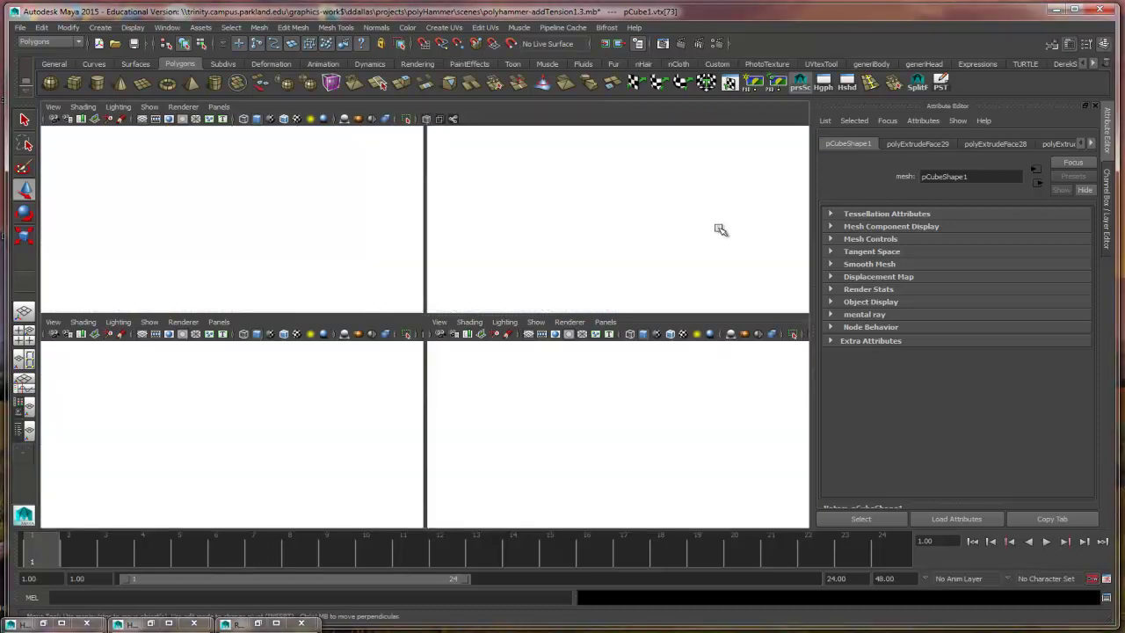
Step: Turn off X-Ray shading in the perspective view and examine the displaced claw vertex from the front and side
left_click(83, 107)
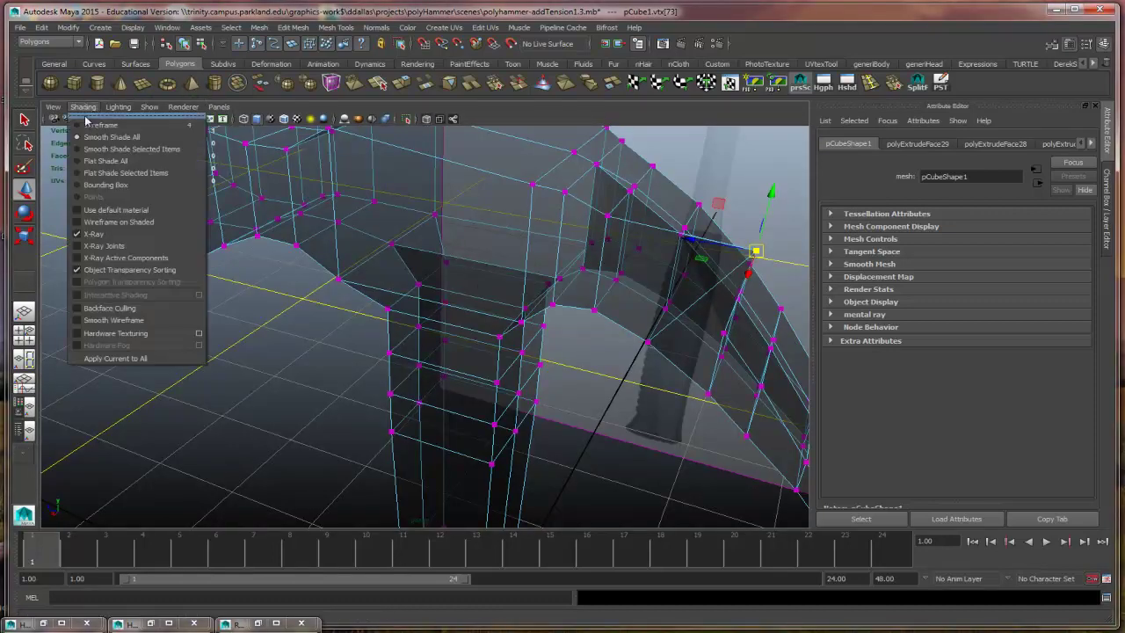
left_click(97, 236)
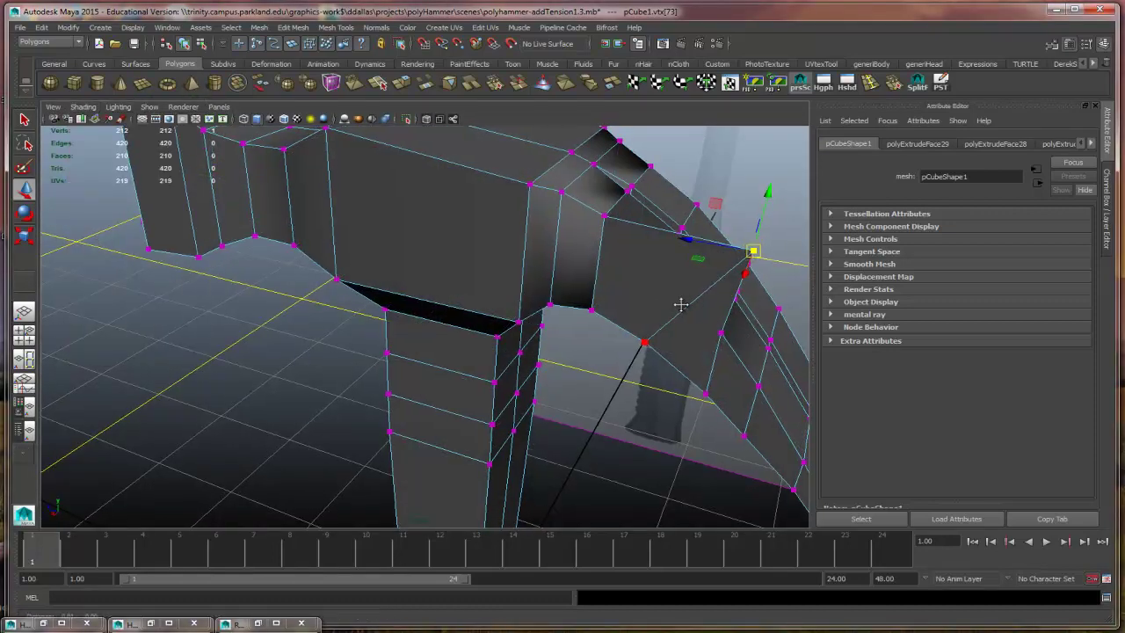
left_click_drag(677, 301, 524, 303, "alt")
key("f")
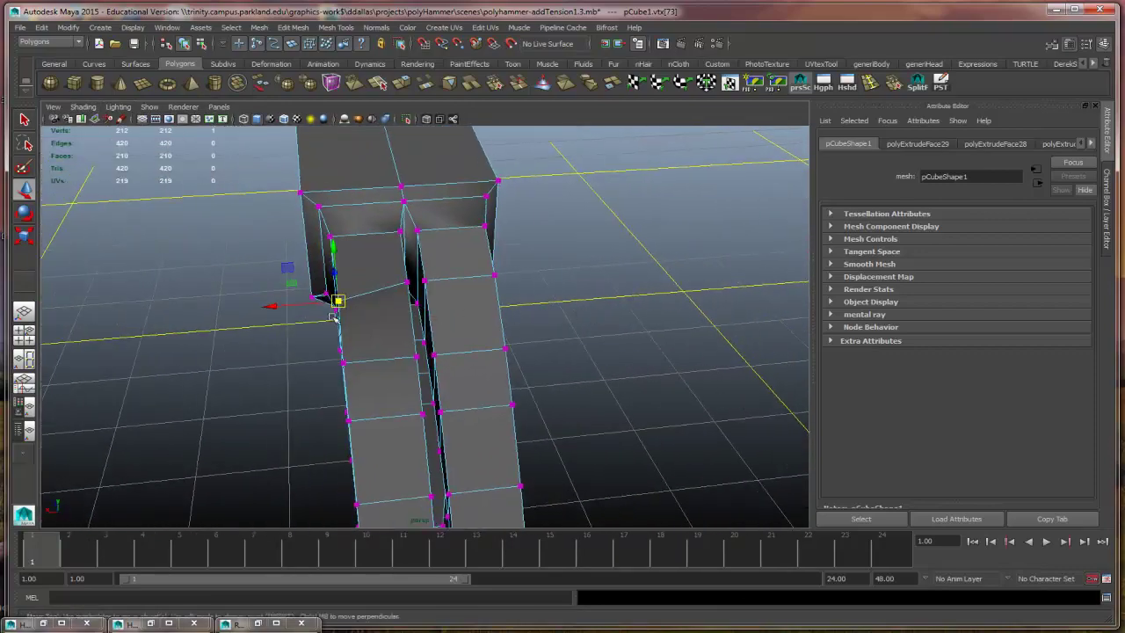
left_click_drag(329, 330, 564, 306, "alt")
Step: Undo the move of the single claw vertex, working in the enlarged side view
key("space")
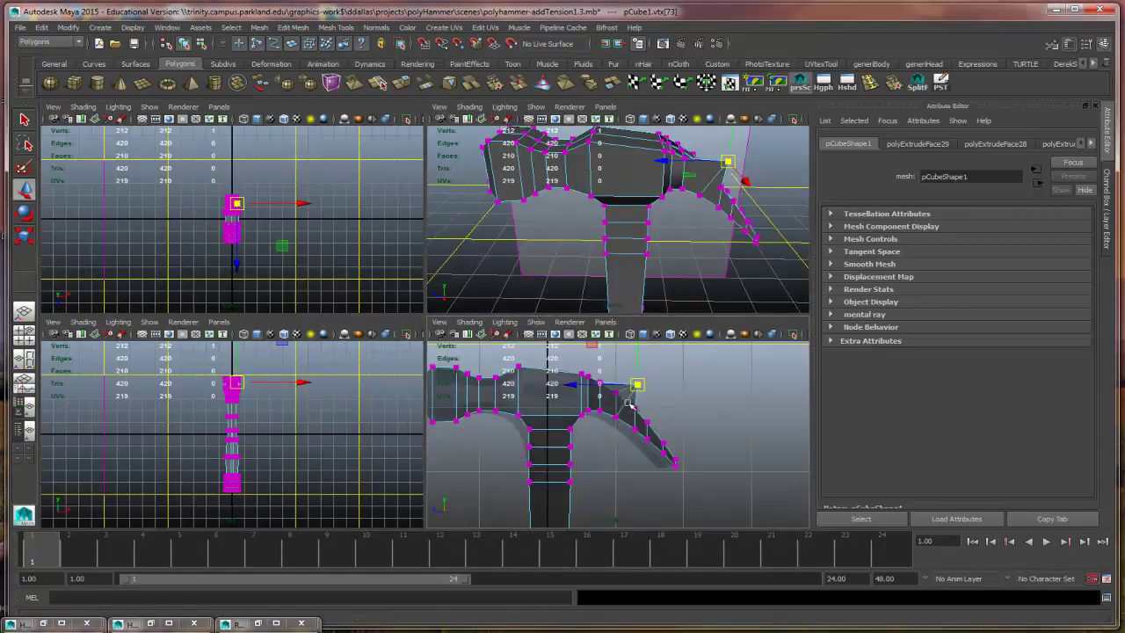
key("space")
key("ctrl+z")
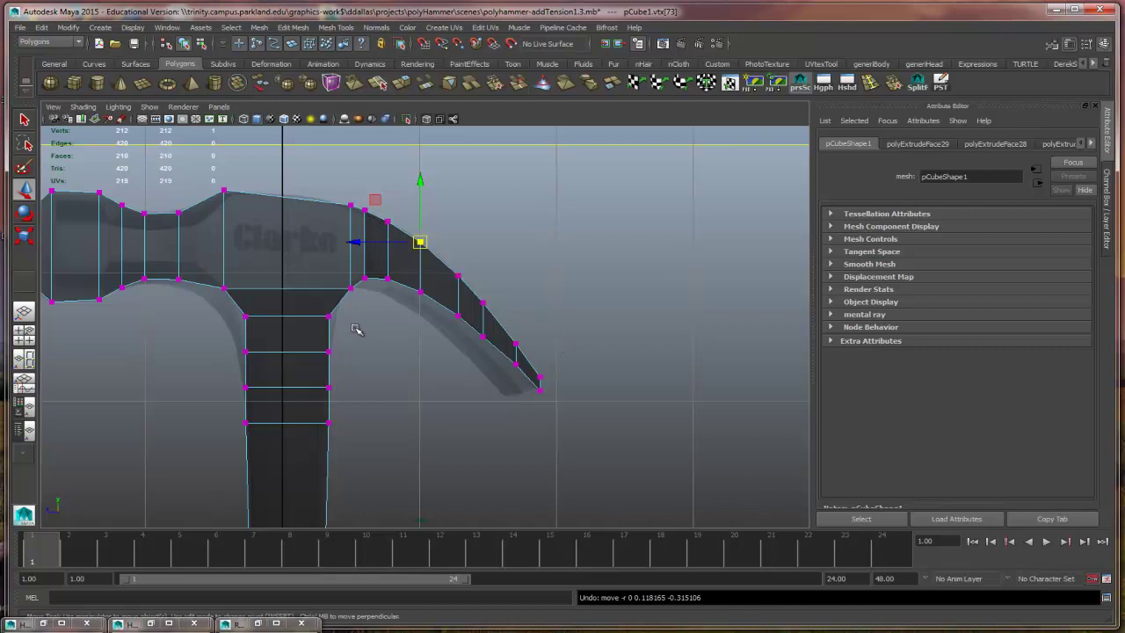
Step: Raise the area-selected vertices on the claw's upper edge near the tip, and compare the shape with X-Ray shading off and on
middle_click_drag(407, 349, 538, 369, "alt")
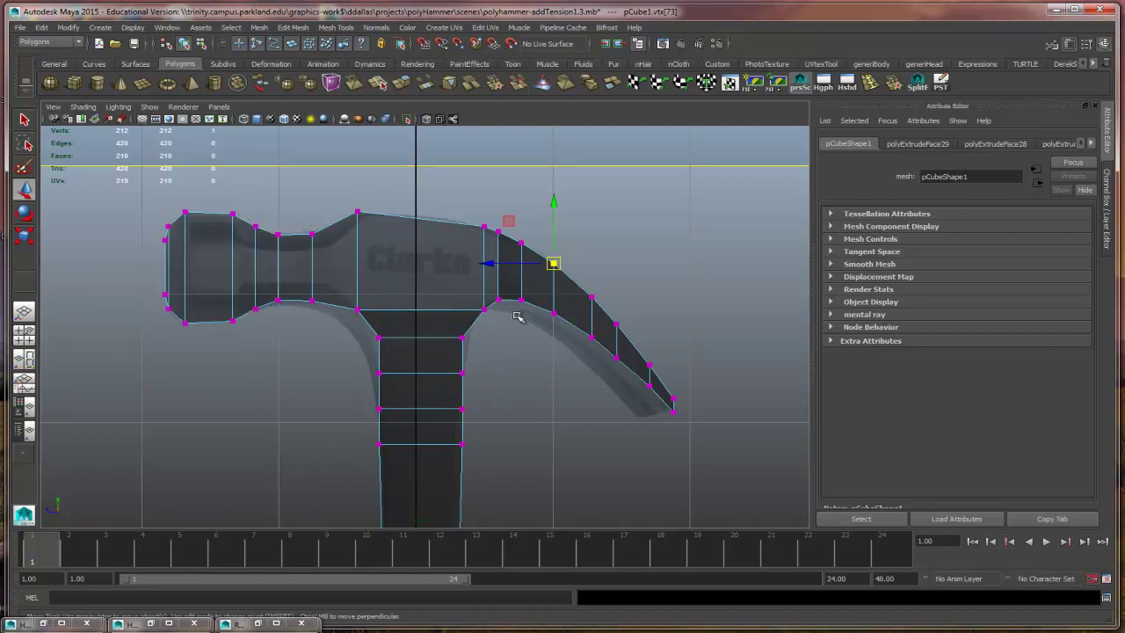
left_click_drag(689, 348, 643, 383)
left_click_drag(651, 324, 654, 292)
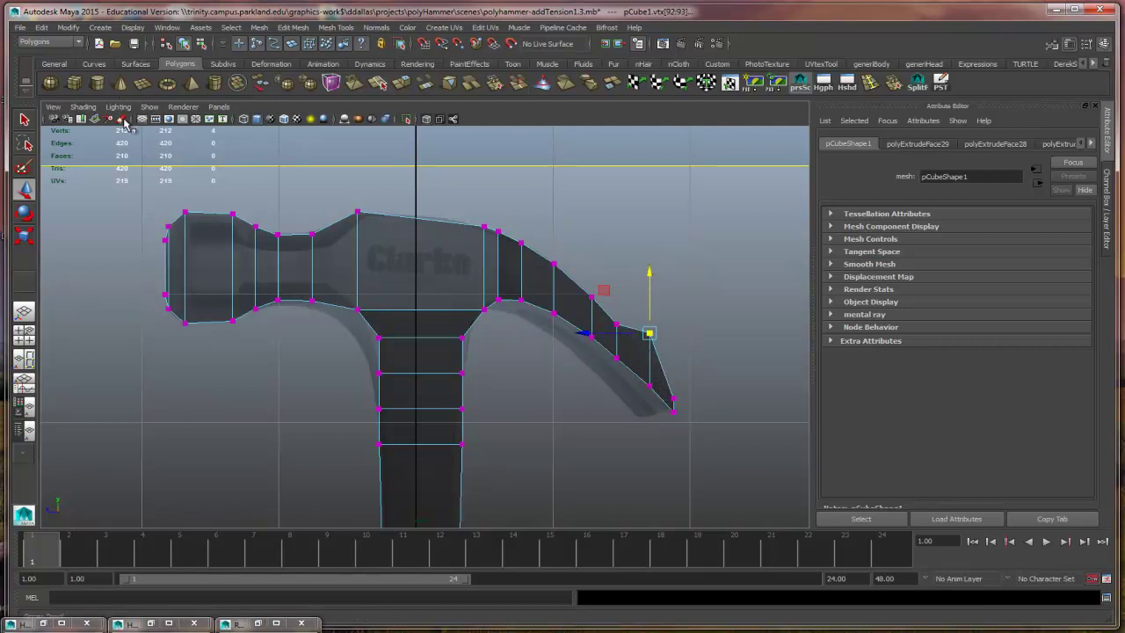
left_click(95, 109)
left_click(95, 232)
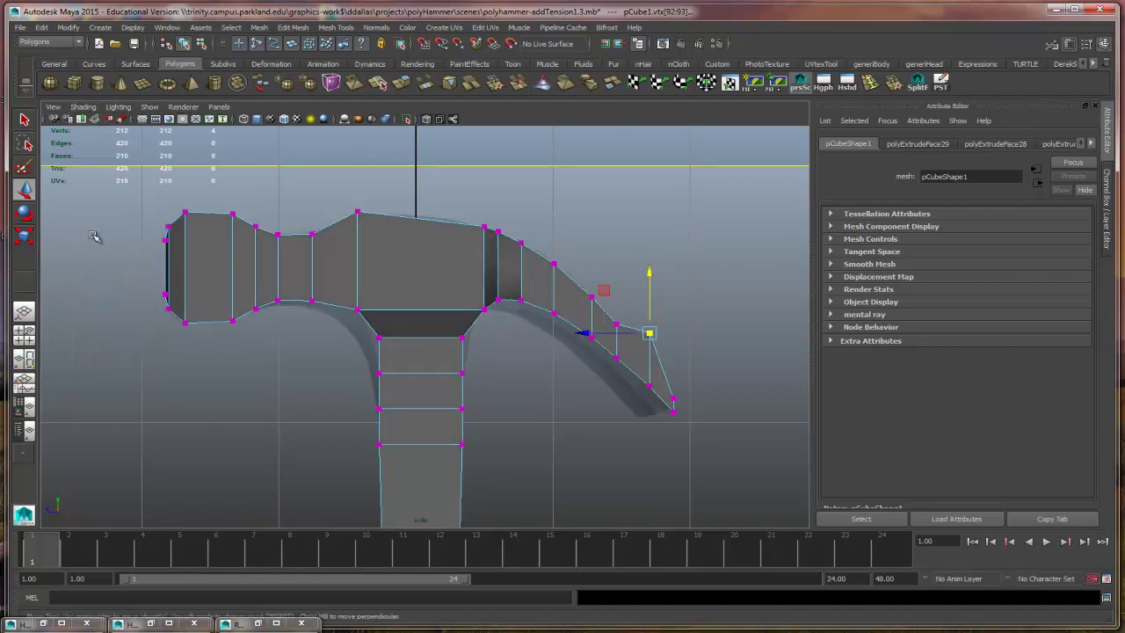
left_click(84, 106)
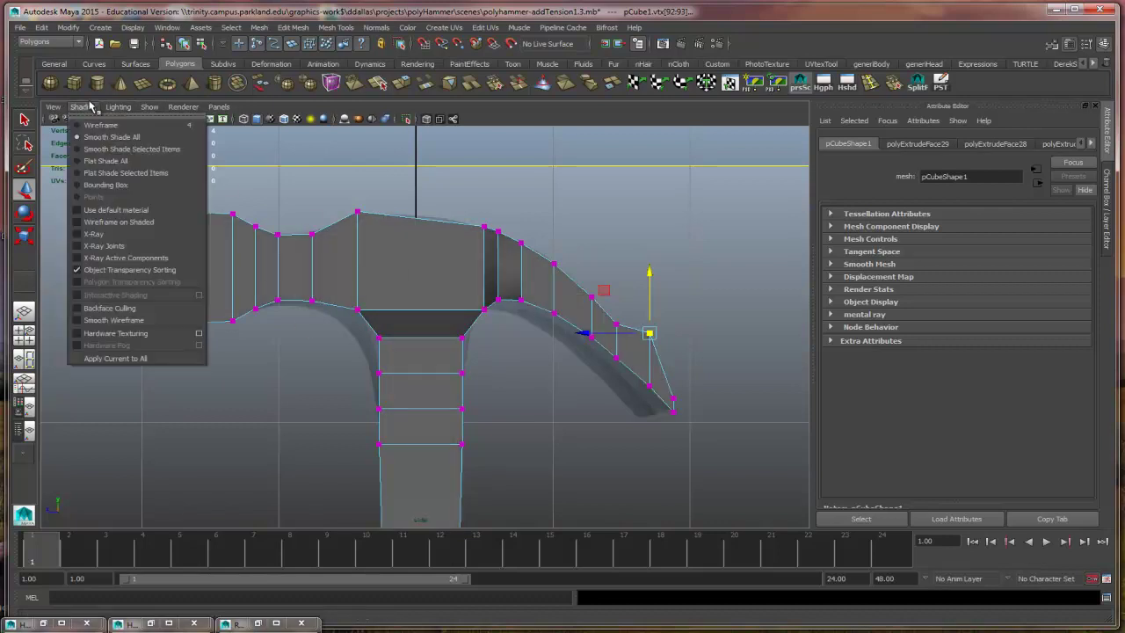
left_click(93, 237)
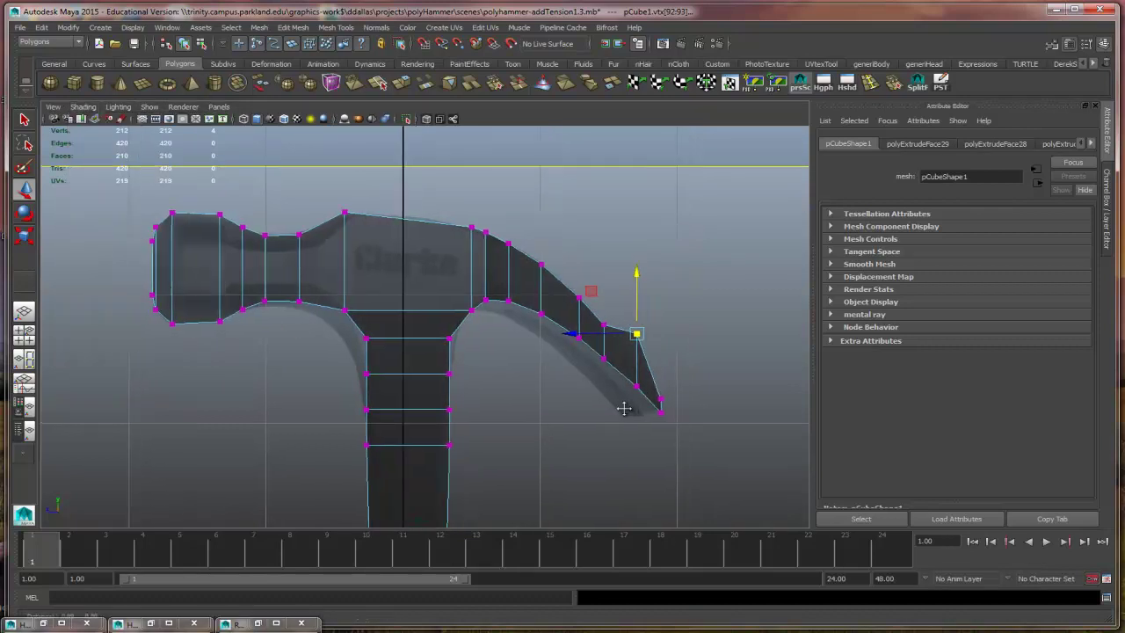
Step: Lower the raised vertices near the claw tip until they line up with the curve of the claw's upper edge
scroll(755, 413, "up", 2)
scroll(658, 387, "up", 1)
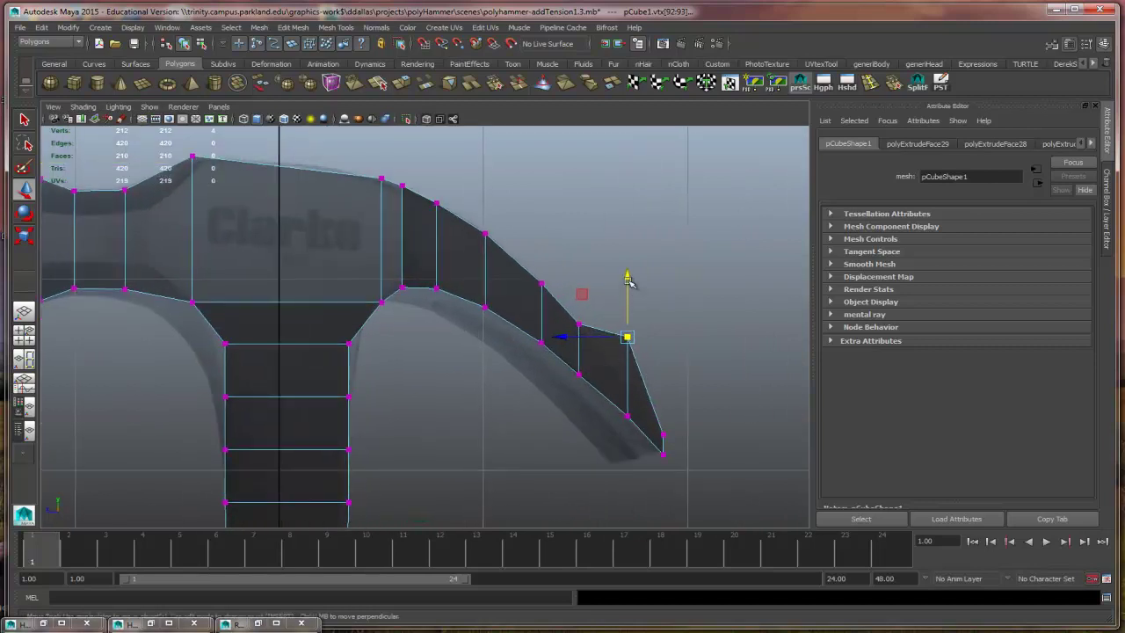
left_click_drag(626, 279, 620, 328)
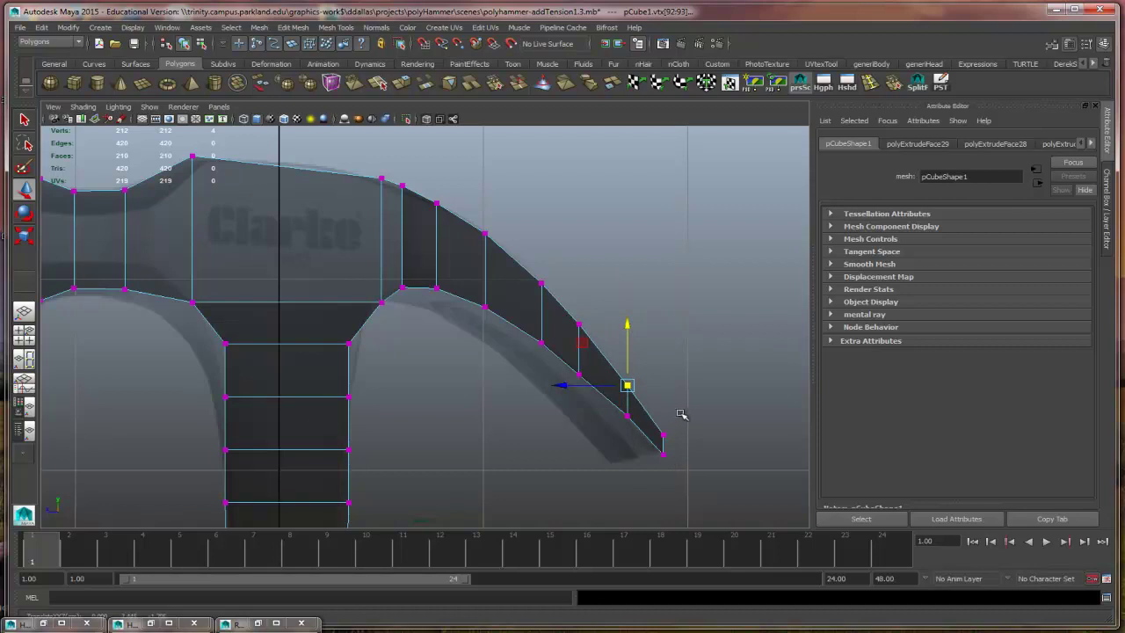
Step: Examine the claw's prongs from the back and side in the enlarged perspective view, and clear the vertex selection
scroll(440, 387, "down", 5)
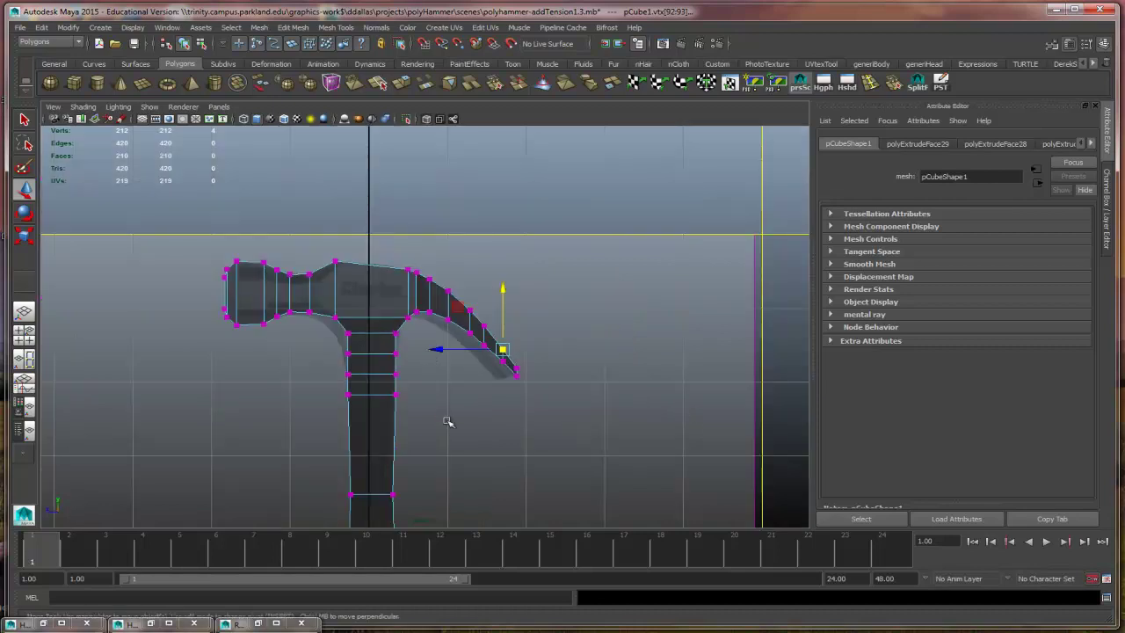
middle_click_drag(442, 392, 477, 392, "alt")
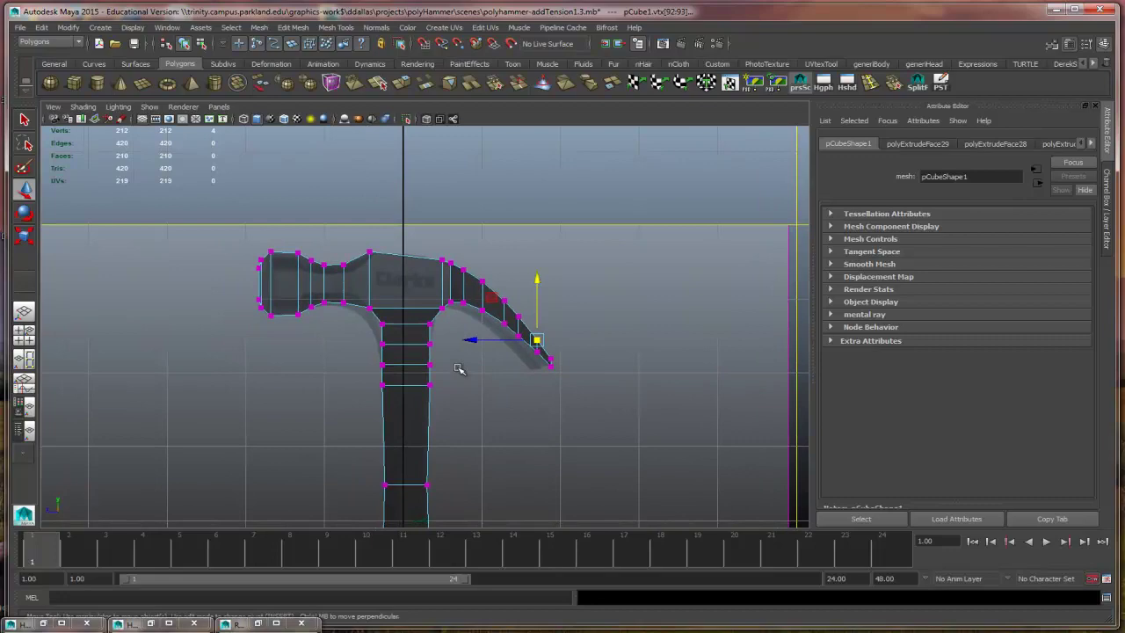
key("space")
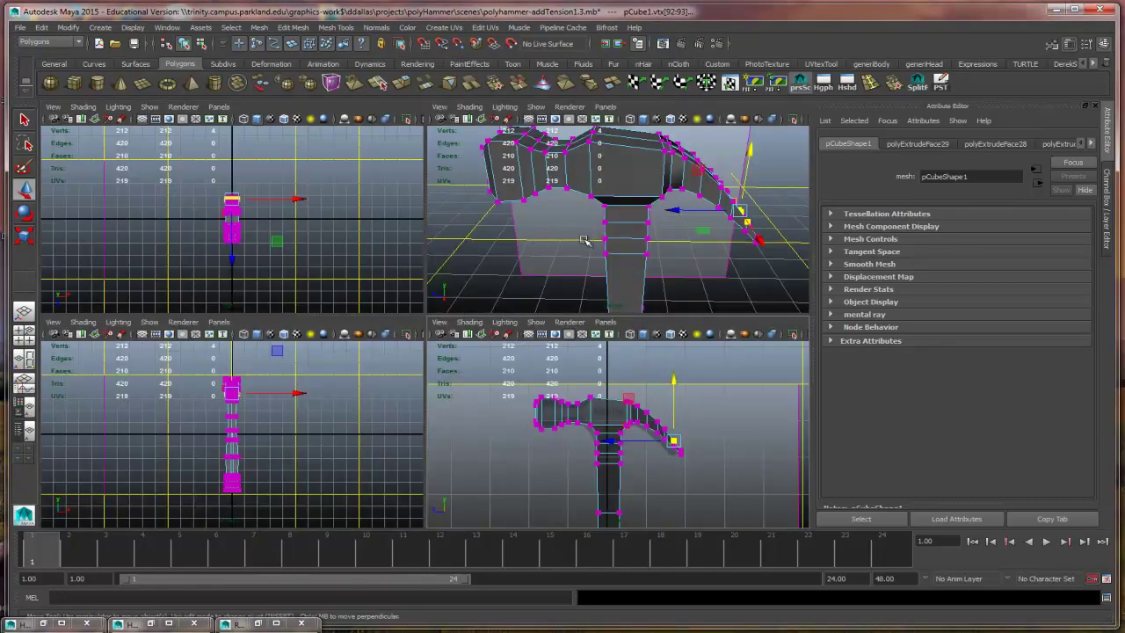
key("space")
left_click_drag(518, 305, 361, 296, "alt")
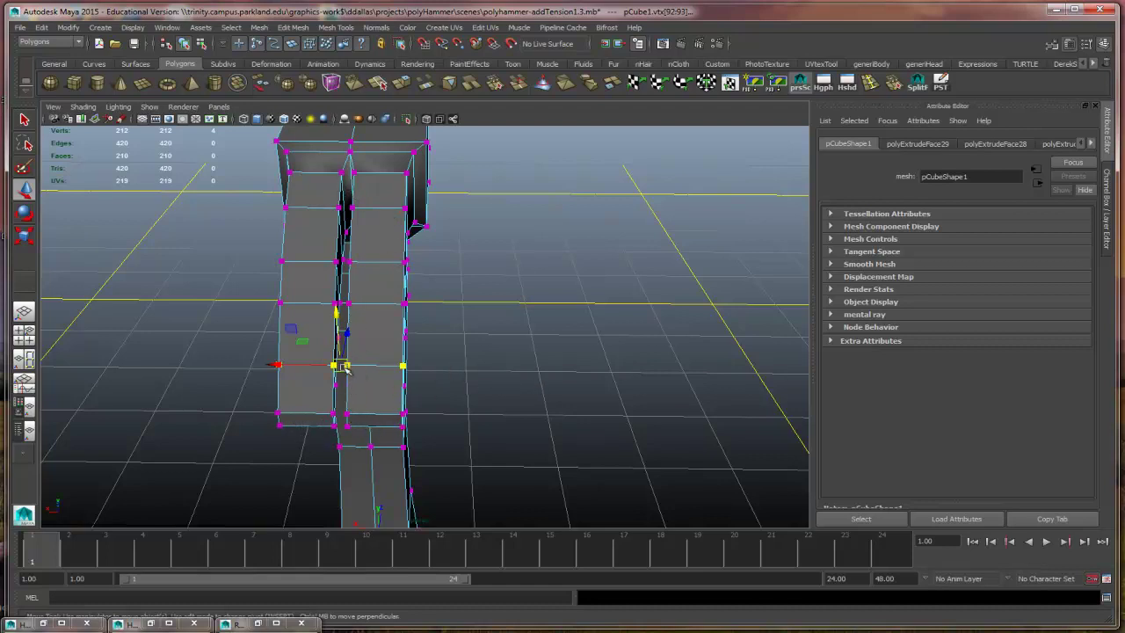
left_click_drag(462, 391, 625, 421, "alt")
left_click(702, 316)
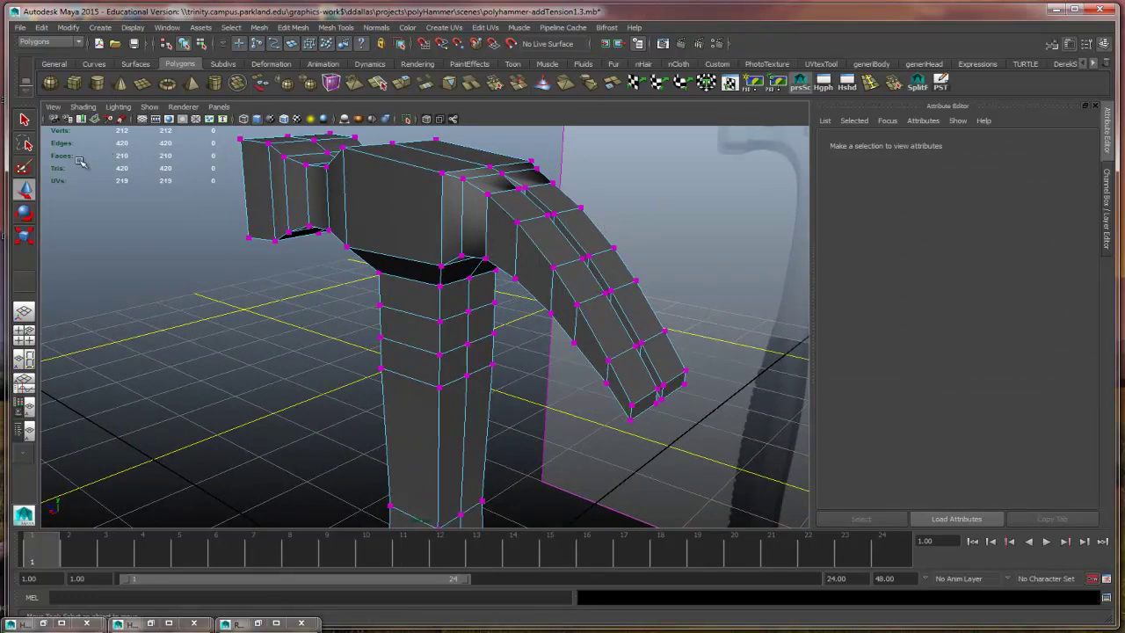
Step: Enable Soft Select in the Move Tool settings and reset the soft selection options to their defaults
double_click(26, 190)
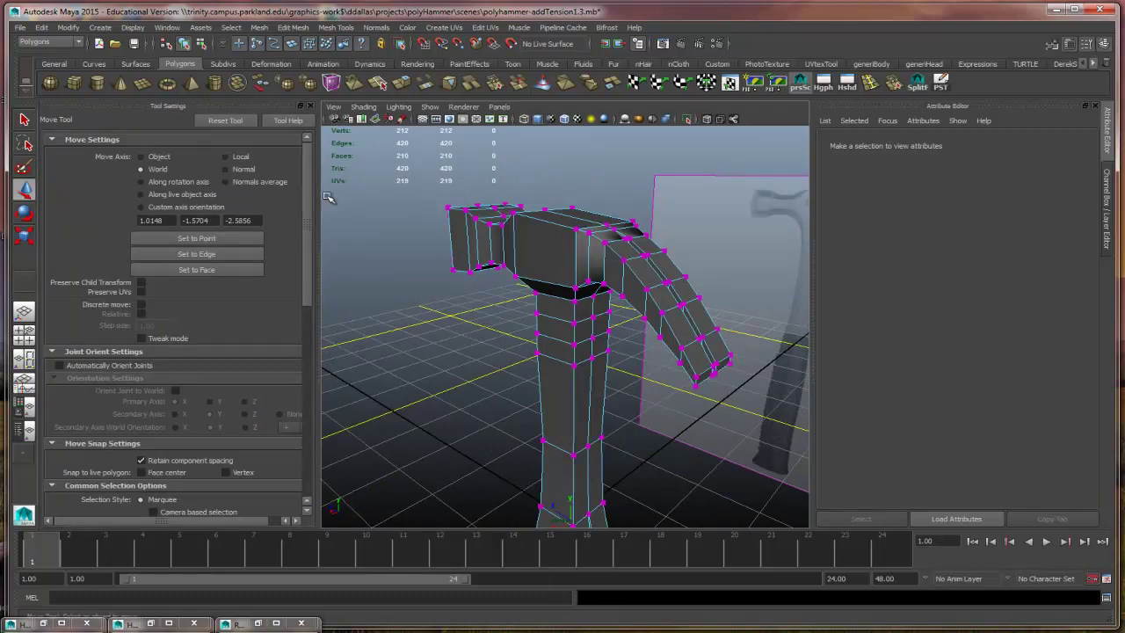
left_click_drag(308, 207, 309, 378)
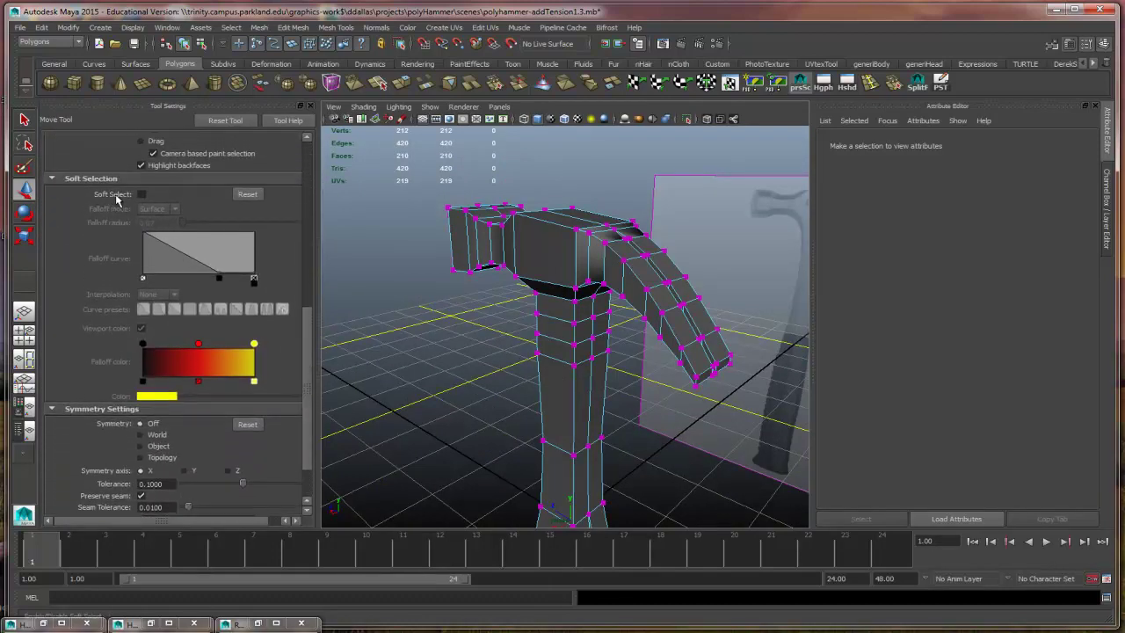
left_click(142, 194)
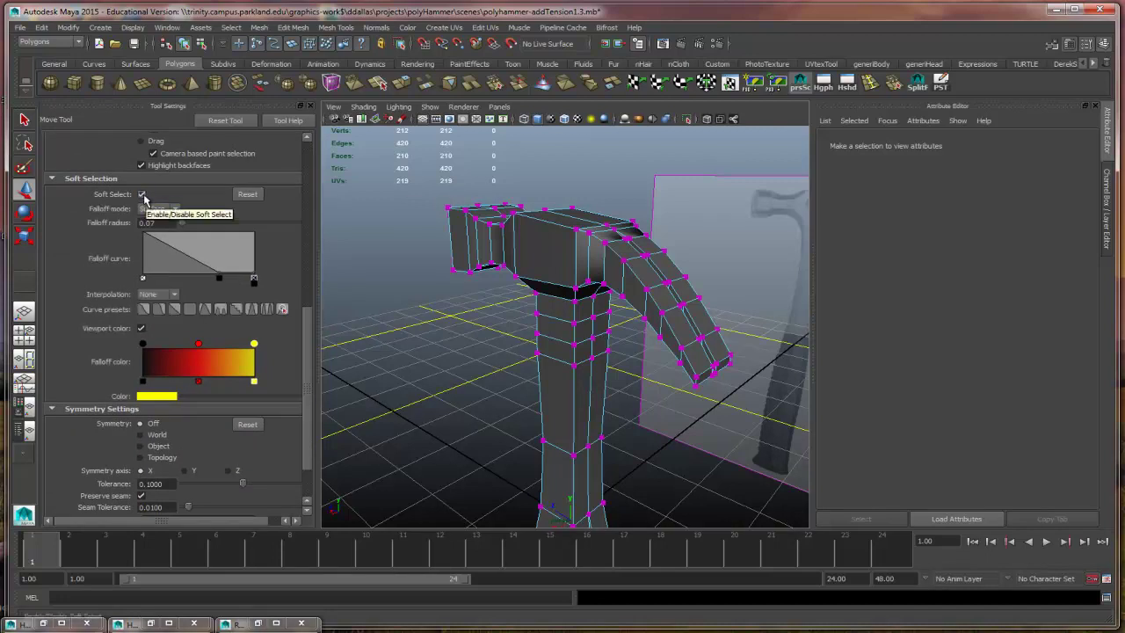
left_click(247, 194)
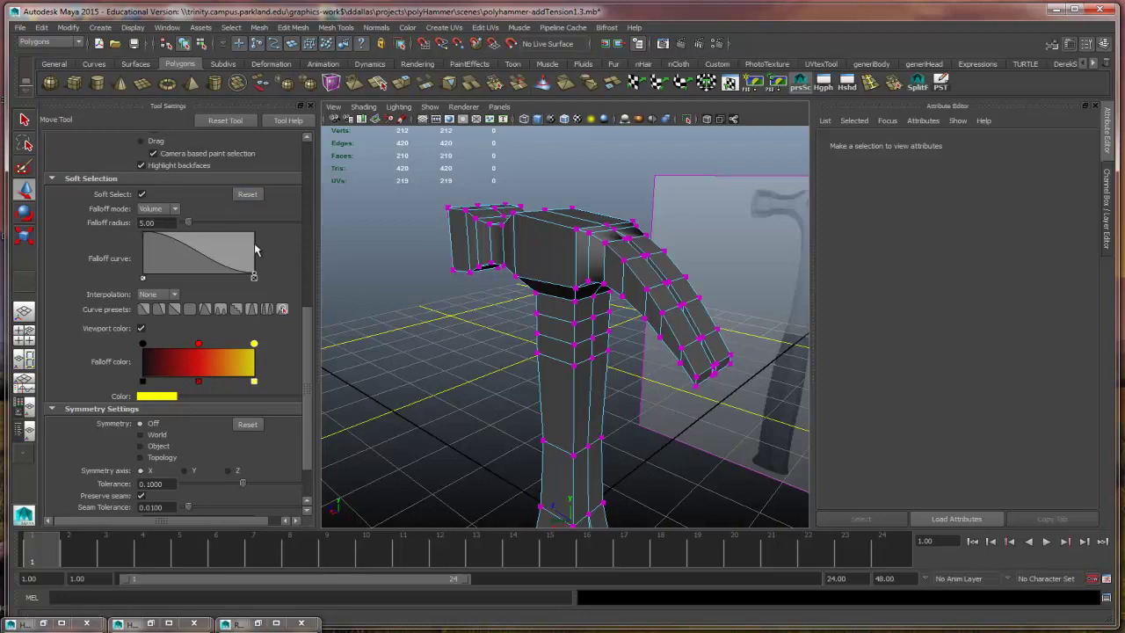
Step: Switch the hammer to face selection and select the end face of the claw prong nearest the reference plane
left_click(707, 385)
left_click_drag(708, 385, 601, 348, "alt")
right_click_drag(602, 348, 623, 374, "alt")
right_click(627, 363)
left_click(621, 370)
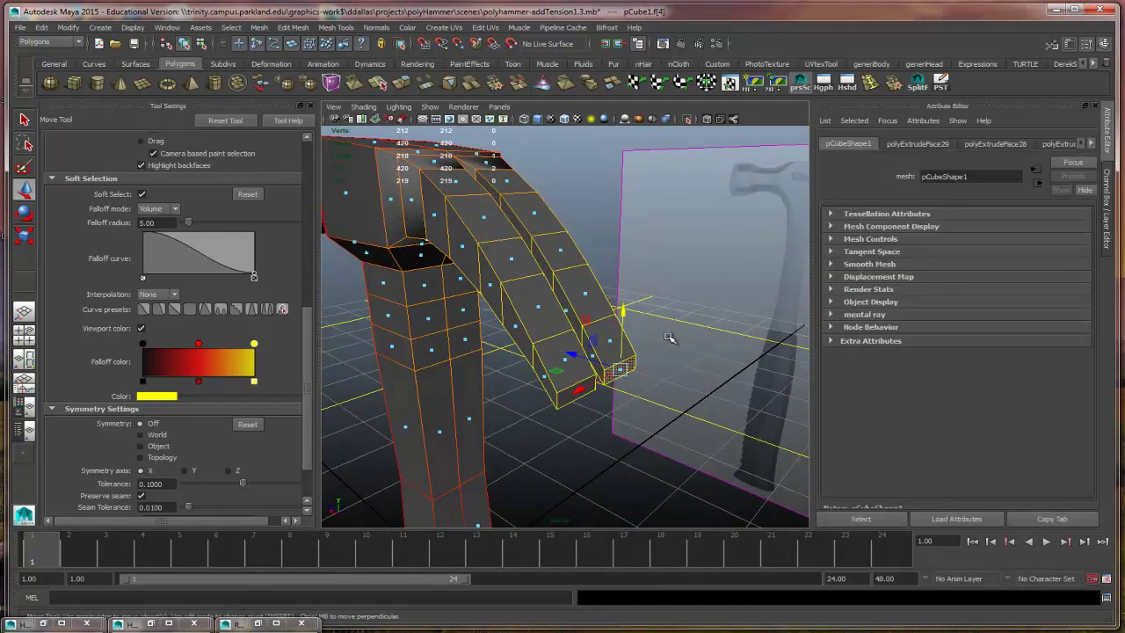
Step: Try moving the prong's end face sideways along X with soft selection, and inspect how the whole hammer follows
left_click_drag(648, 380, 717, 343, "alt")
mouse_move(640, 304)
left_mouse_down("shift")
mouse_move(626, 258)
mouse_move(575, 202)
mouse_move(532, 178)
mouse_move(529, 255)
left_mouse_up("shift")
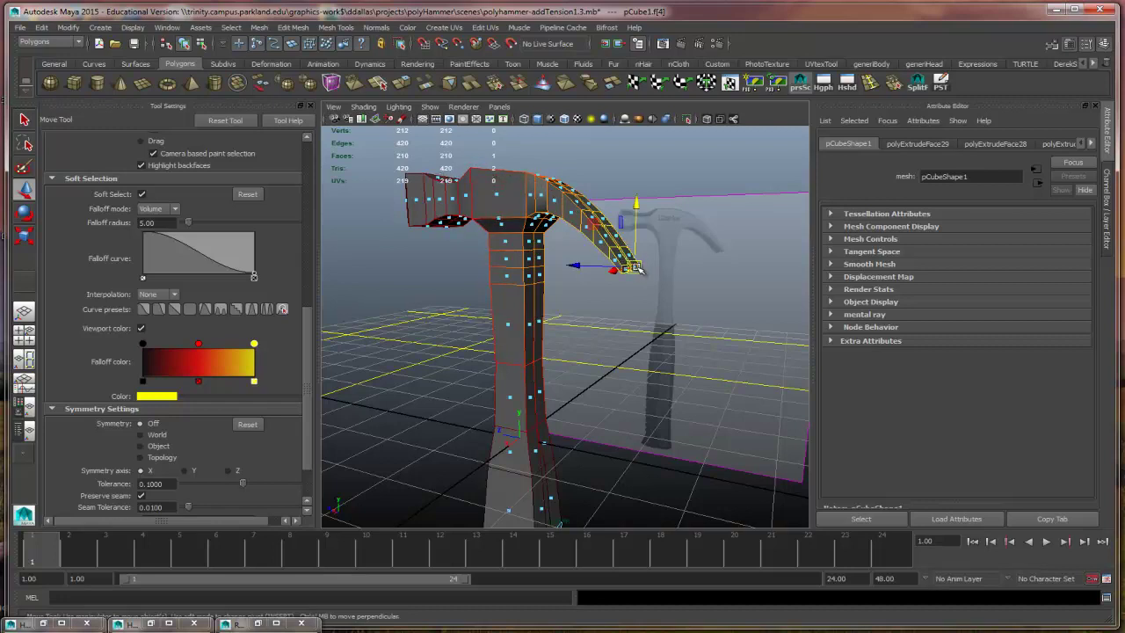
left_click_drag(661, 339, 530, 354, "alt")
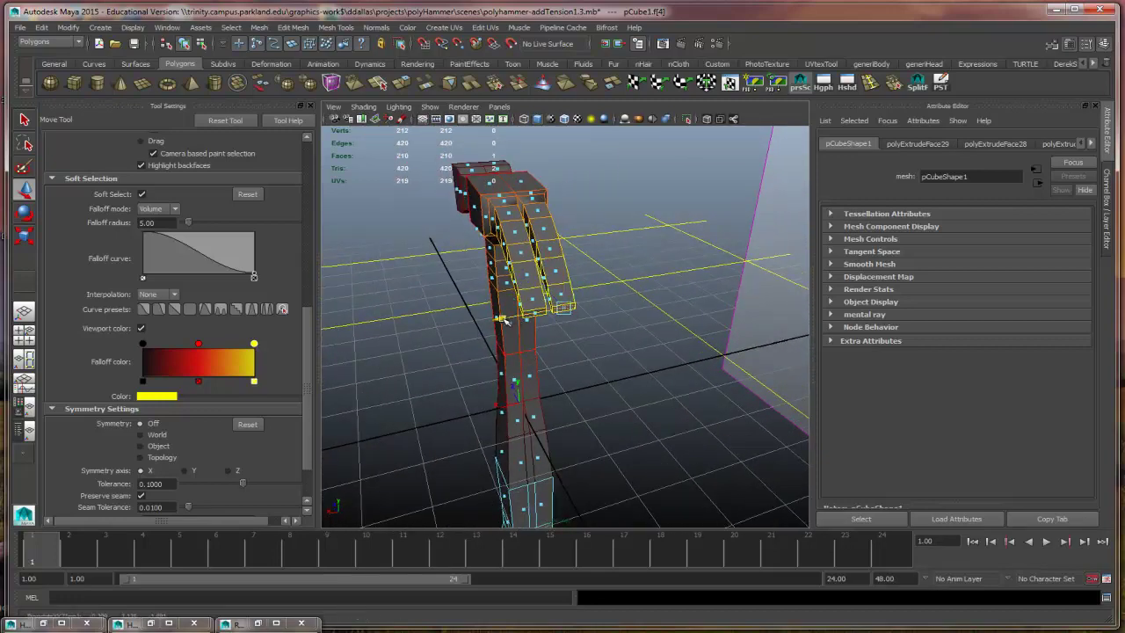
left_click_drag(538, 320, 684, 316)
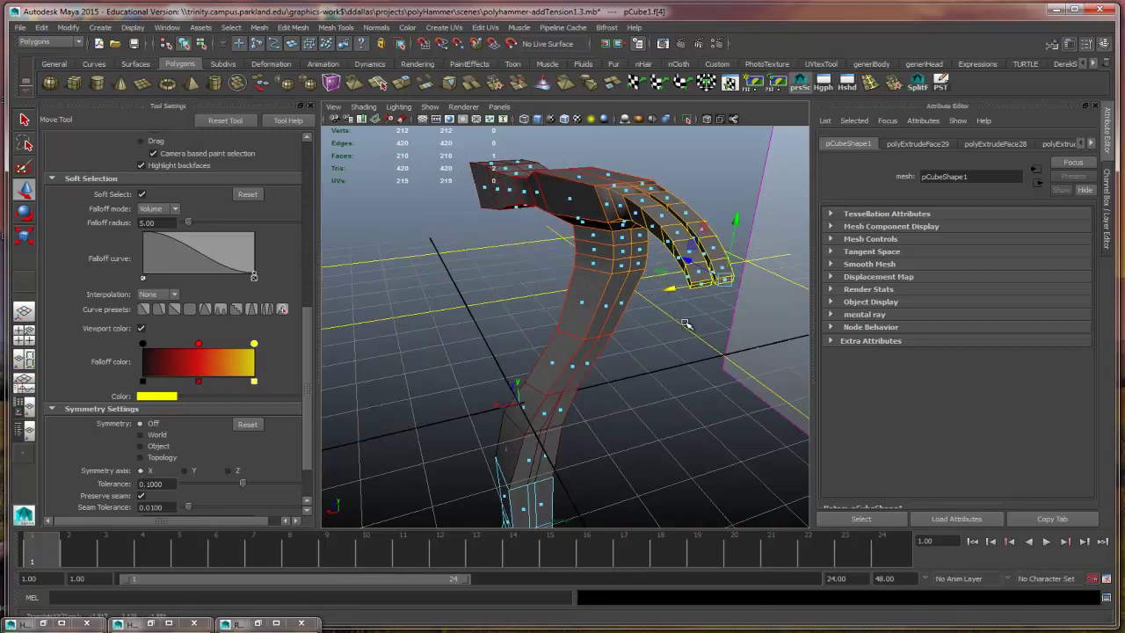
left_click_drag(545, 385, 640, 371, "alt")
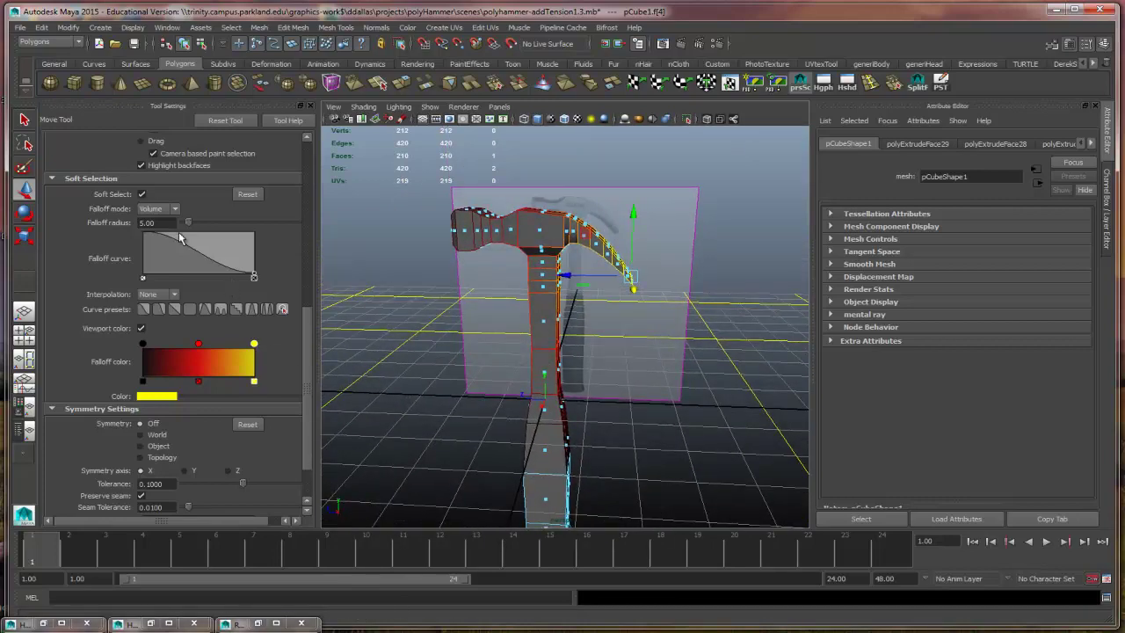
Step: Reduce the soft selection falloff radius to 0.55 and examine its influence on the two claw tips
left_click_drag(187, 224, 190, 225)
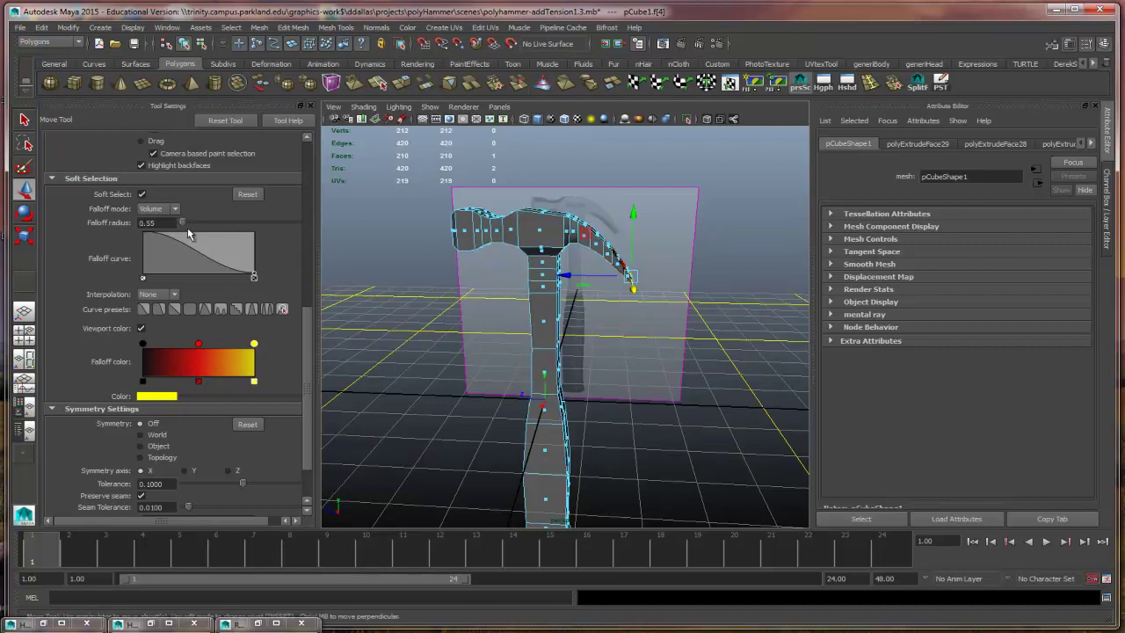
right_click_drag(638, 360, 733, 394, "alt")
left_click_drag(733, 394, 265, 263, "alt")
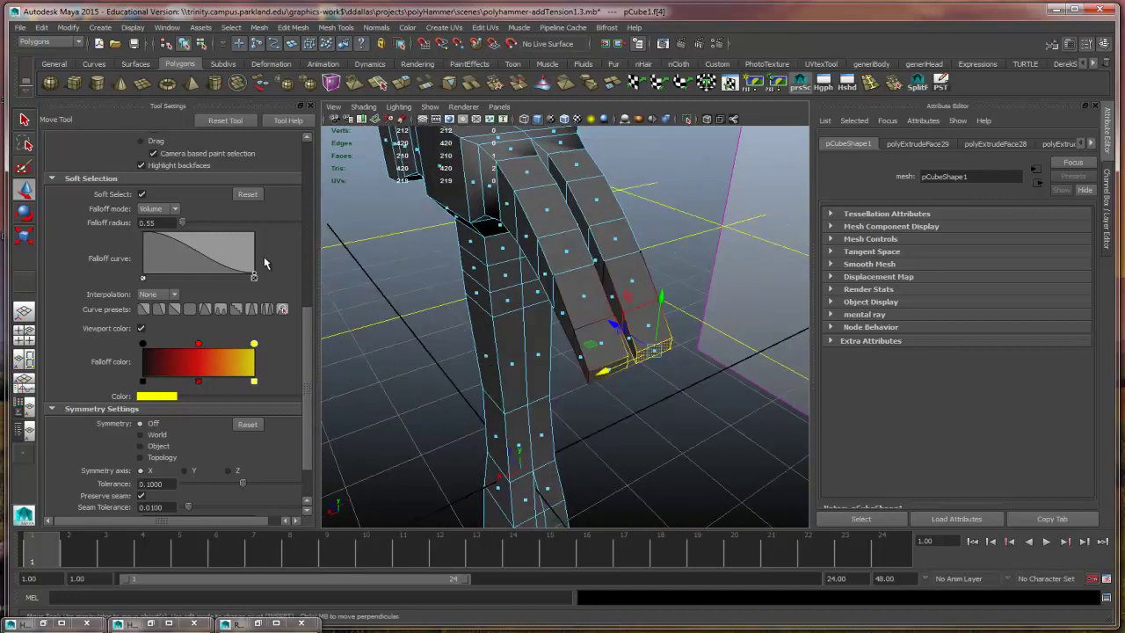
Step: Compare the Surface and Volume falloff modes on the prong's end face, and leave the falloff mode at Surface
left_click(175, 209)
left_click(166, 231)
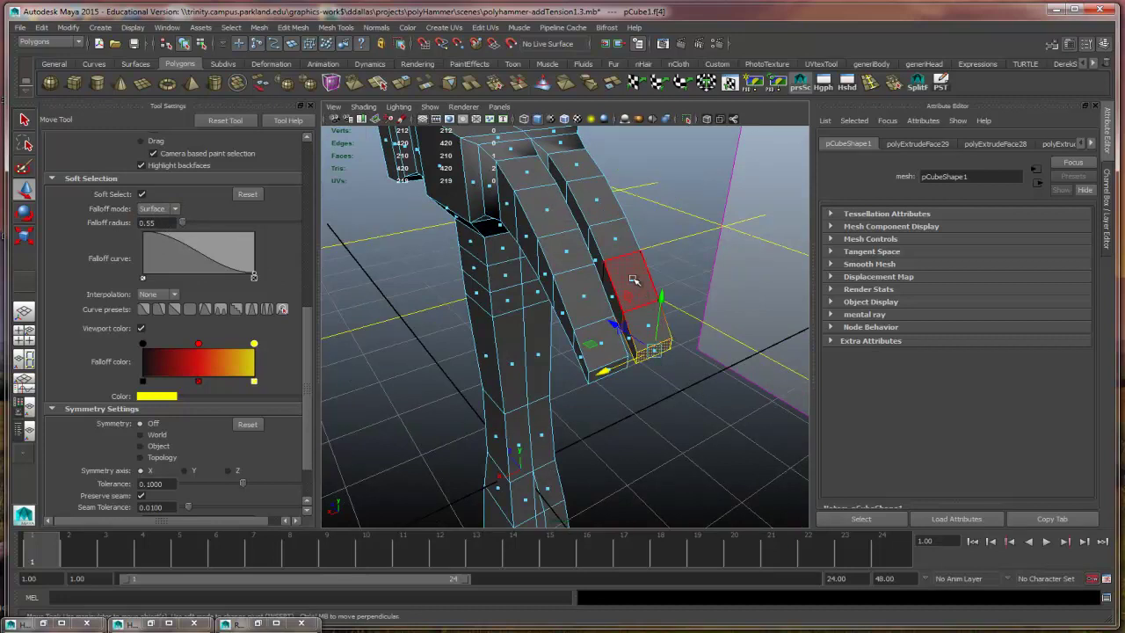
left_click(179, 209)
left_click(158, 220)
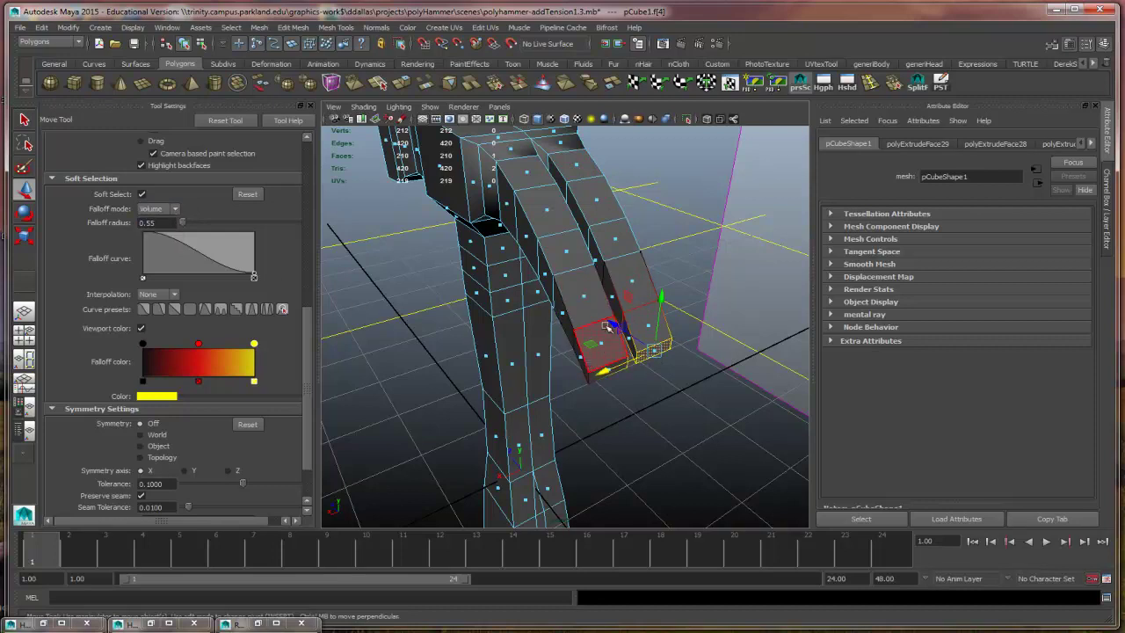
left_click(179, 209)
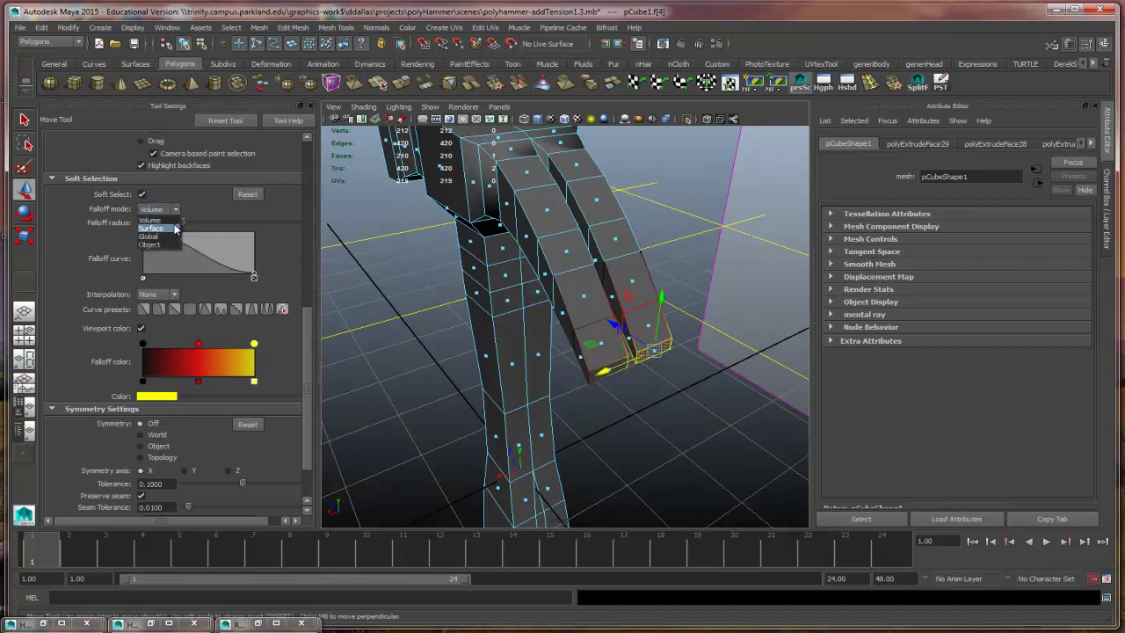
left_click(173, 231)
left_click_drag(688, 399, 603, 359, "alt")
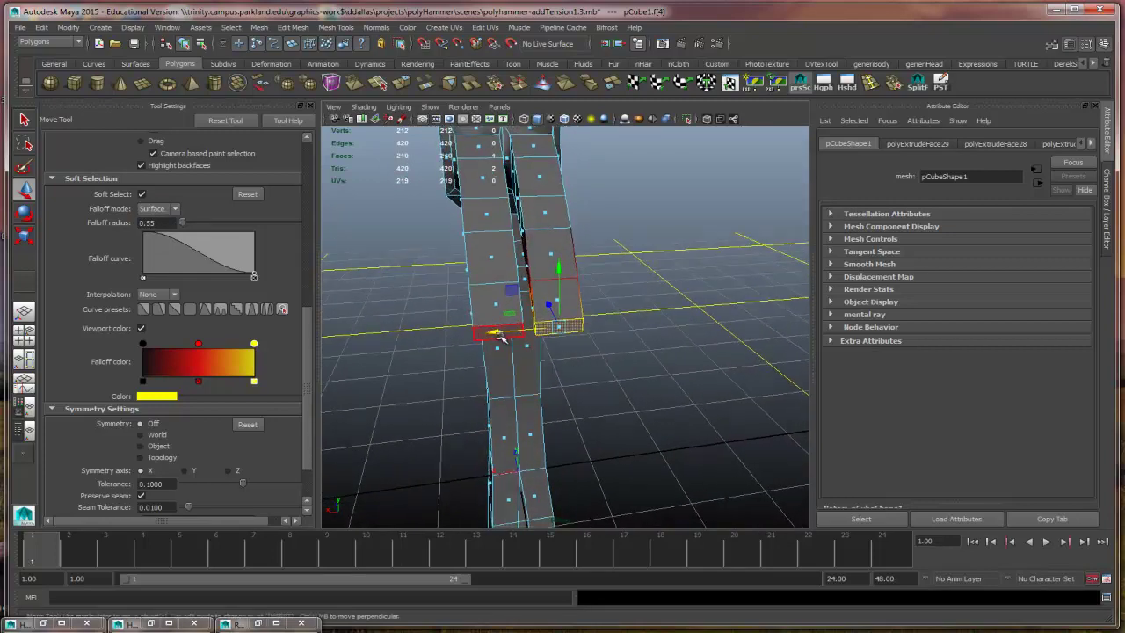
Step: Add the other prong's end face to the selection and set the soft selection falloff radius to 0.90
key("q")
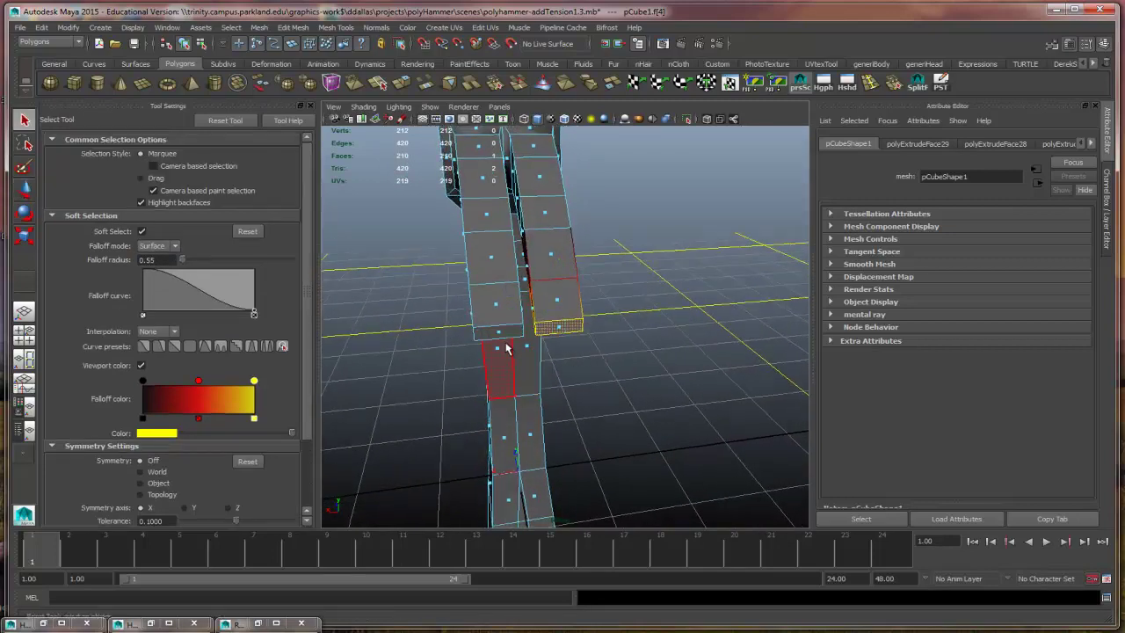
left_click(507, 335, "shift")
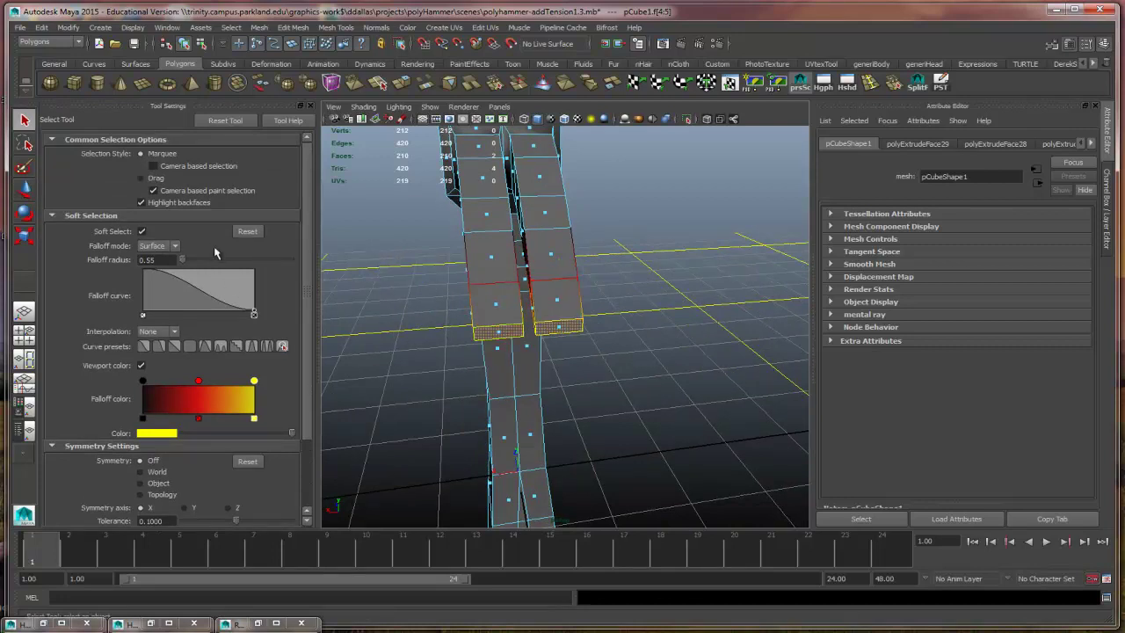
double_click(169, 261)
key("BackSpace")
type("0")
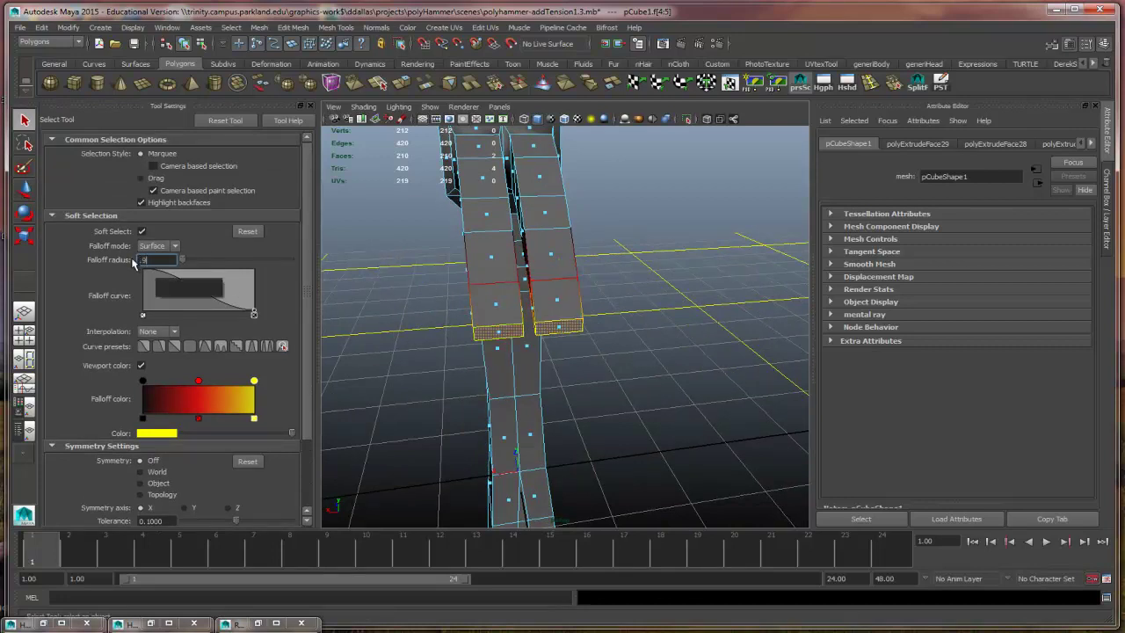
type(".9")
key("Return")
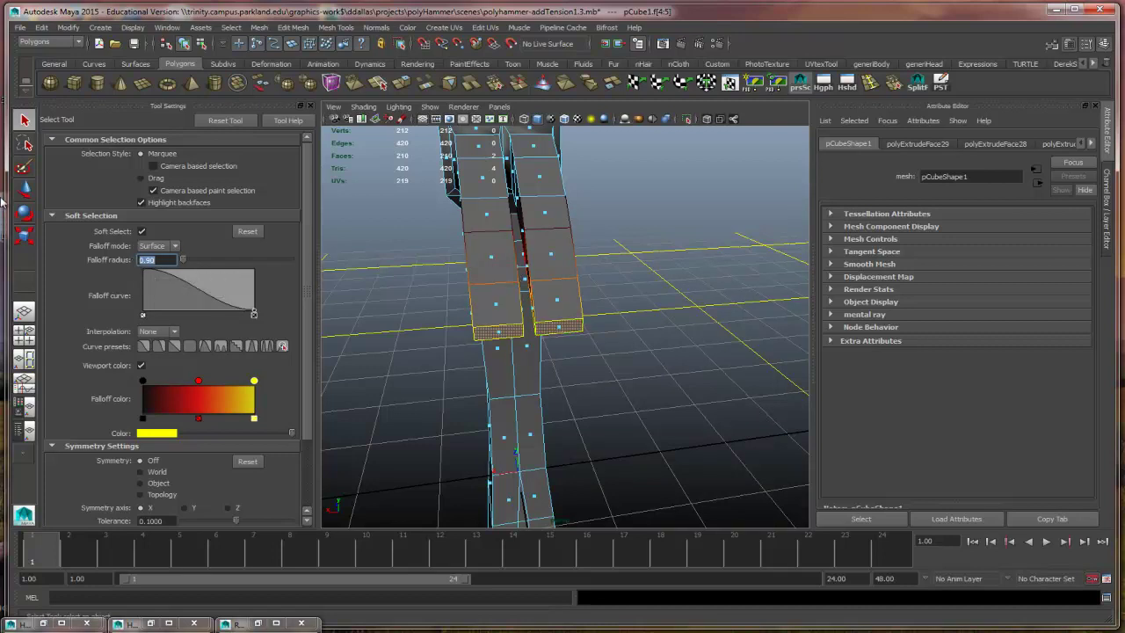
Step: Try scaling both prong end faces wider along X with soft selection, and undo the scaling
left_click(24, 237)
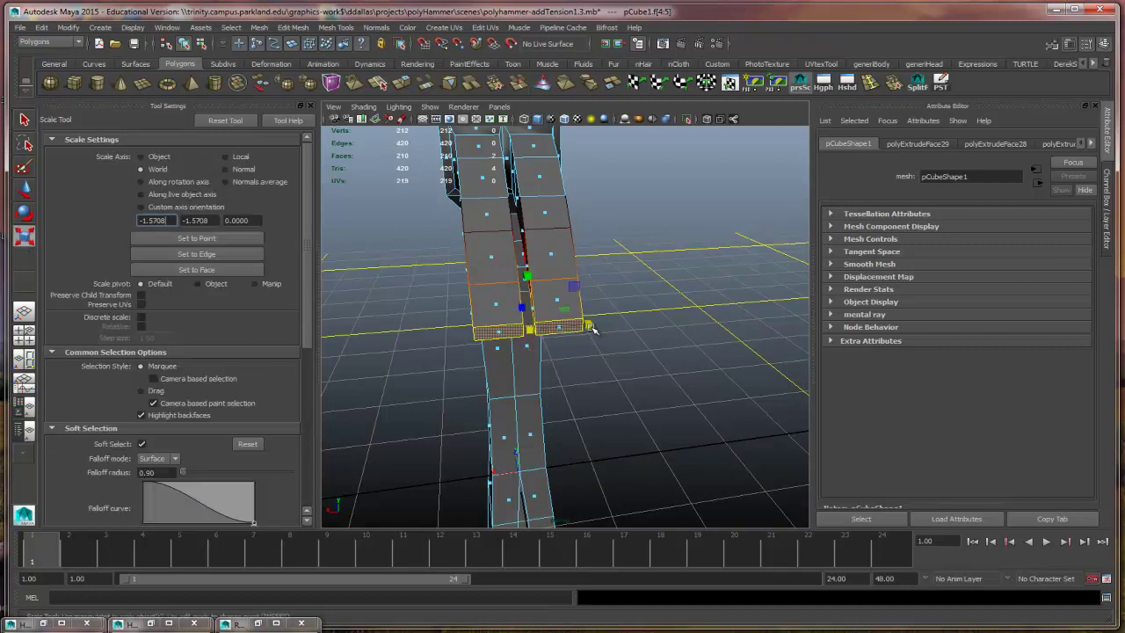
left_click_drag(593, 328, 653, 331)
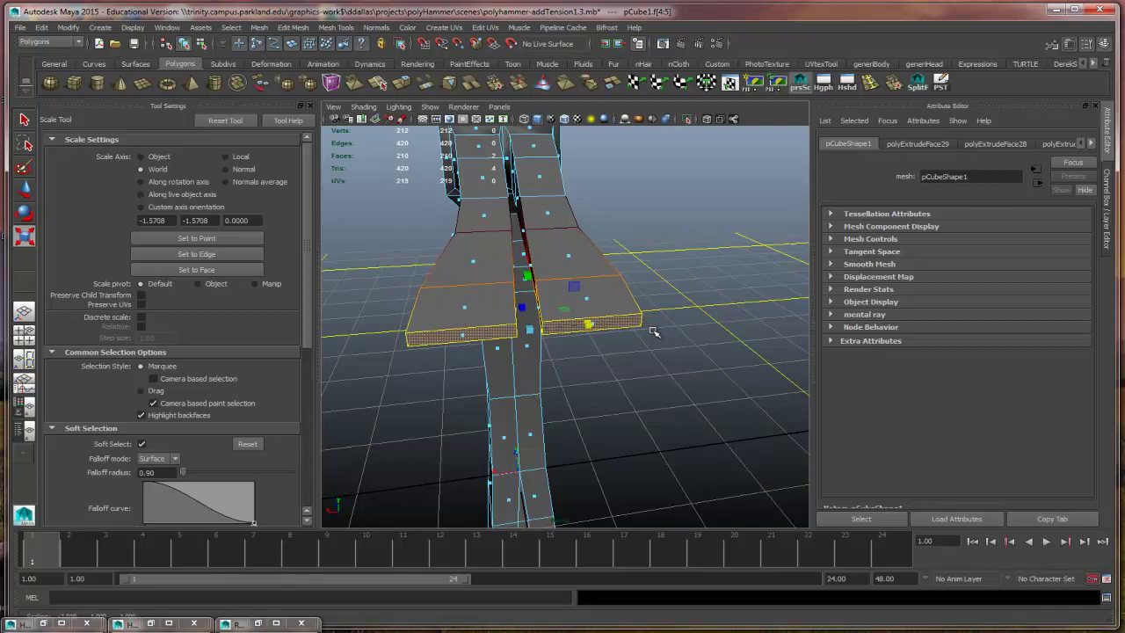
key("ctrl+z")
Step: Try moving both prong end faces sideways along X with soft selection, undo the move and deselect the faces
key("w")
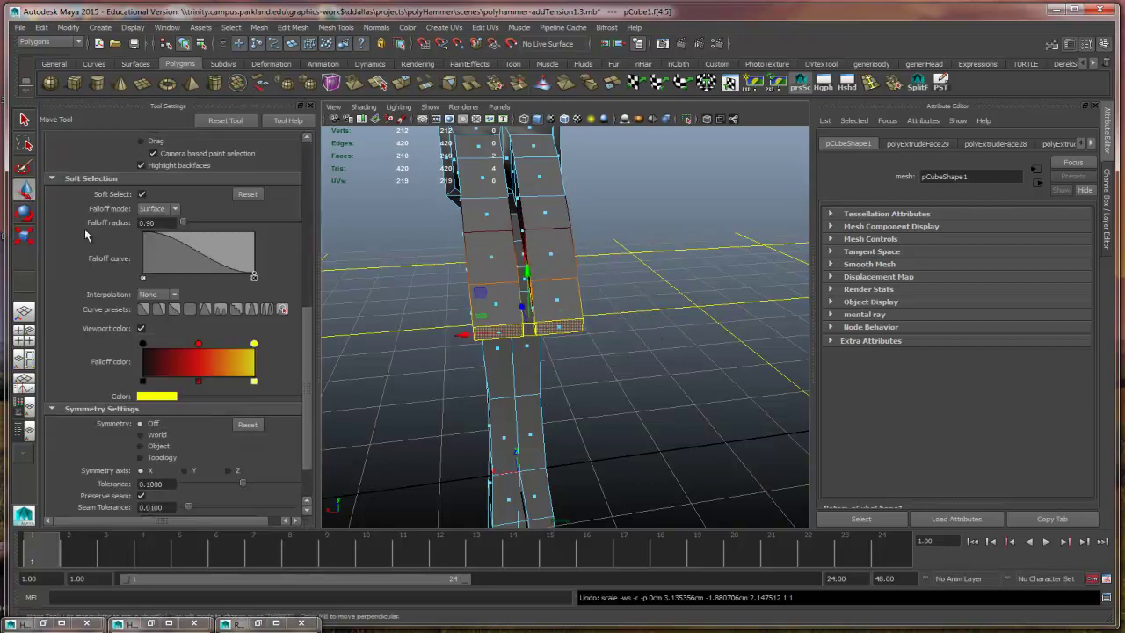
left_click_drag(492, 332, 431, 335)
key("ctrl+z")
left_click(689, 388)
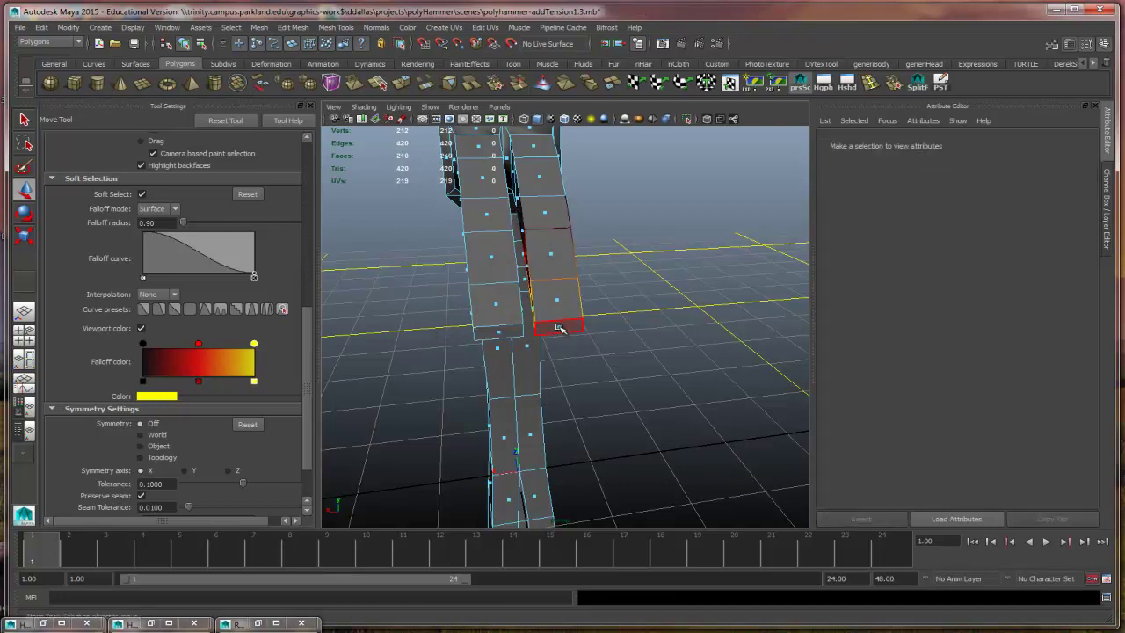
Step: Try moving one prong's end face sideways along X with soft selection, and undo the move
left_click(560, 329)
left_click_drag(495, 332, 521, 337)
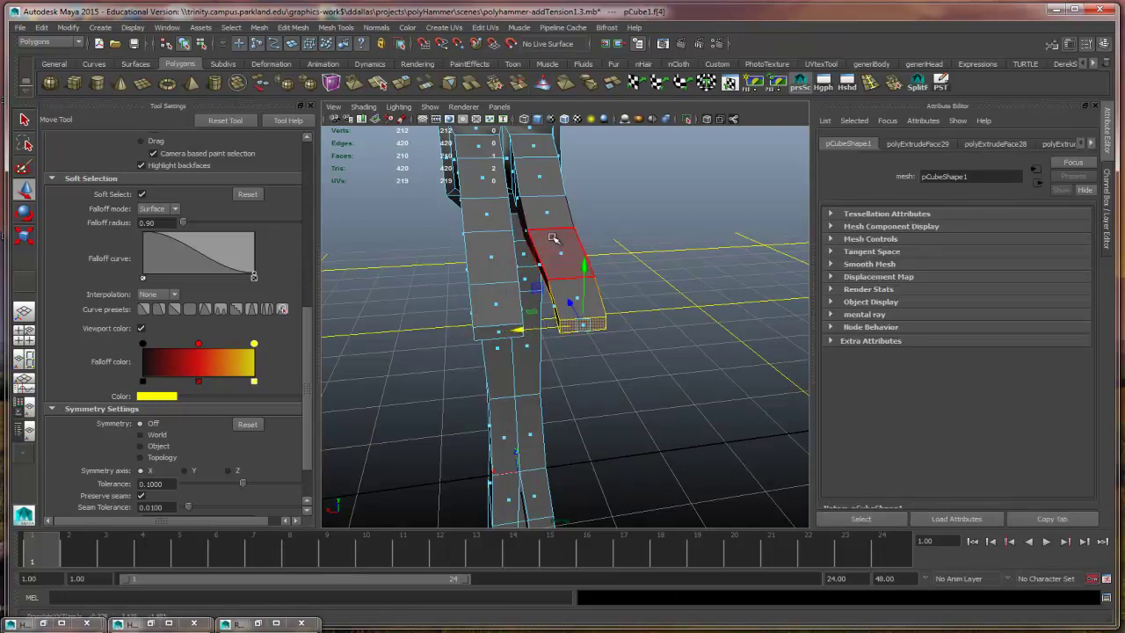
key("ctrl+z")
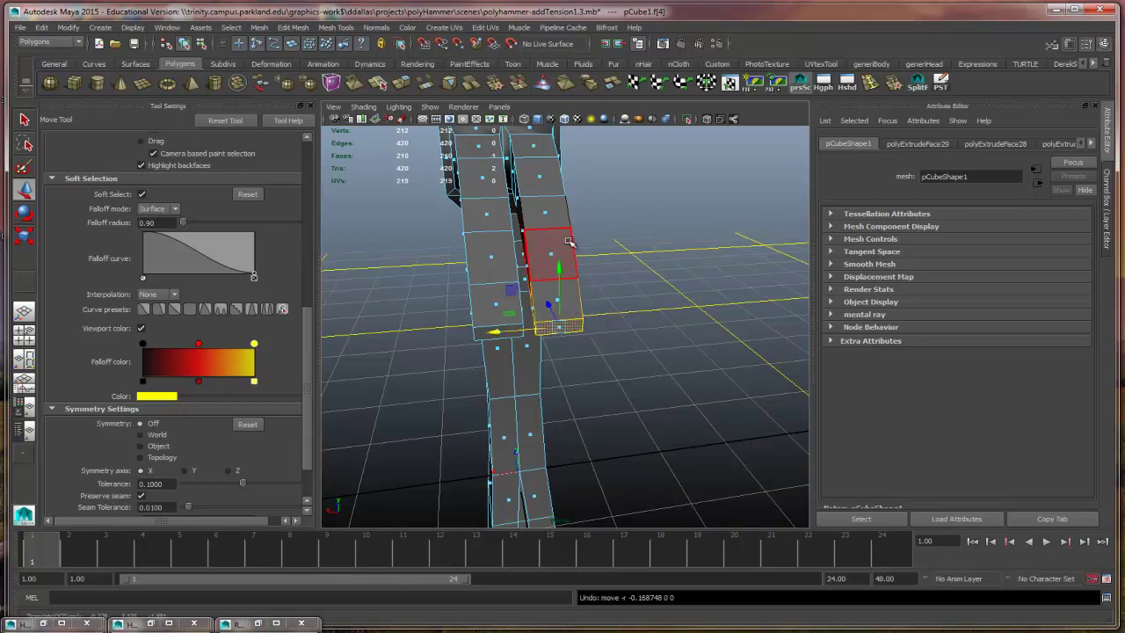
left_click_drag(560, 247, 631, 376, "alt")
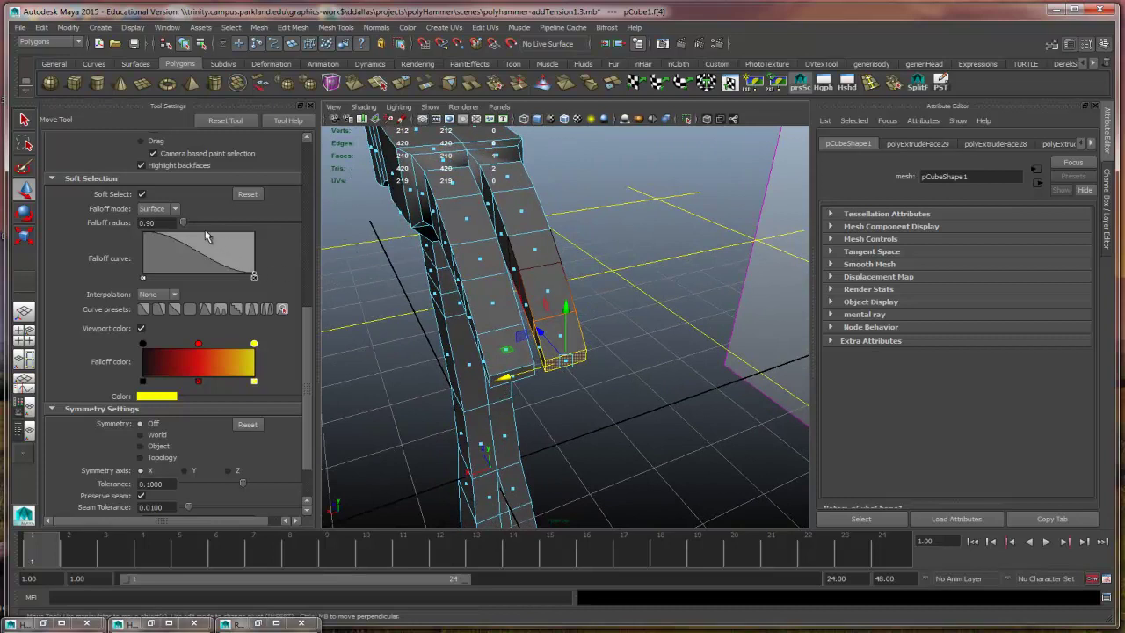
Step: Set the soft selection falloff radius to 1.50, try moving the prong's end face sideways along X, and undo the move
double_click(158, 223)
key("Return")
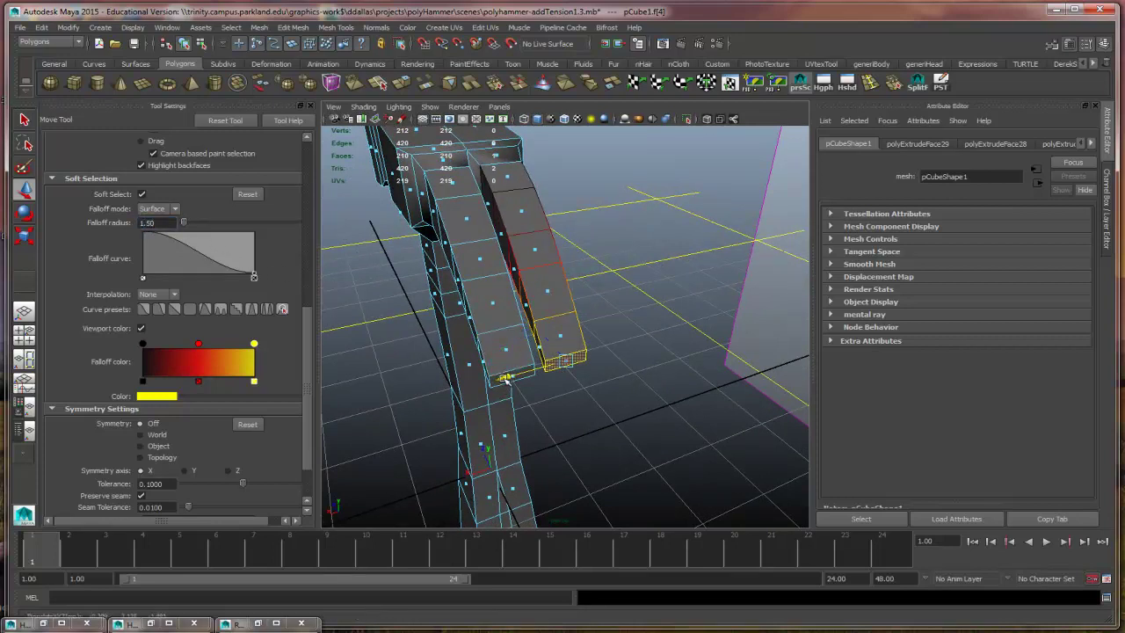
middle_click_drag(507, 379, 694, 365)
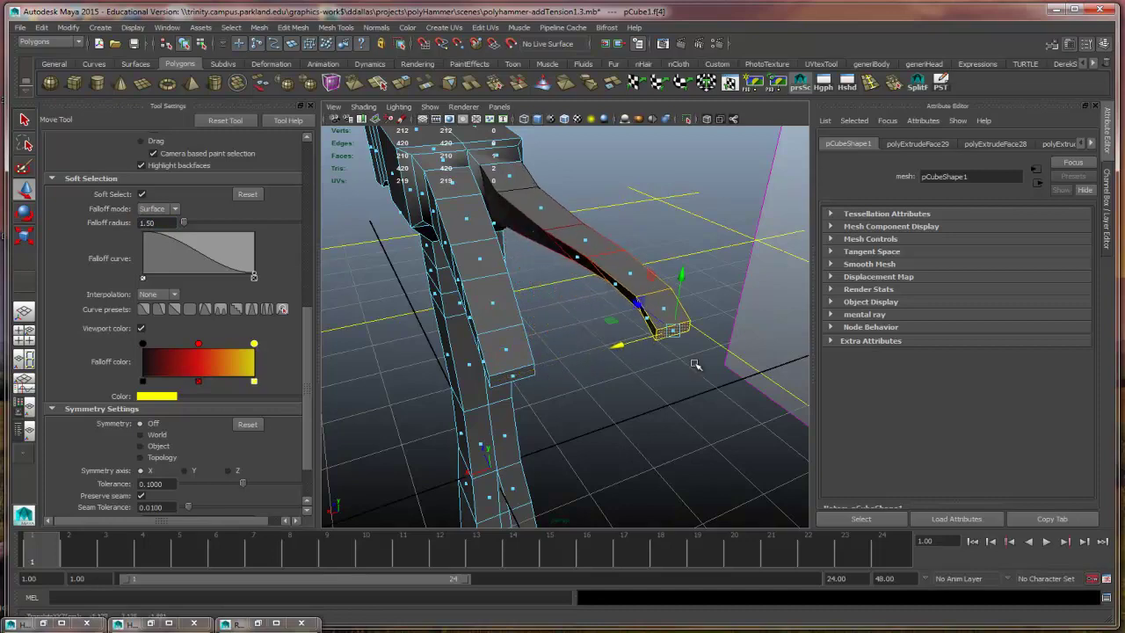
left_click_drag(695, 365, 640, 384, "alt")
key("ctrl+z")
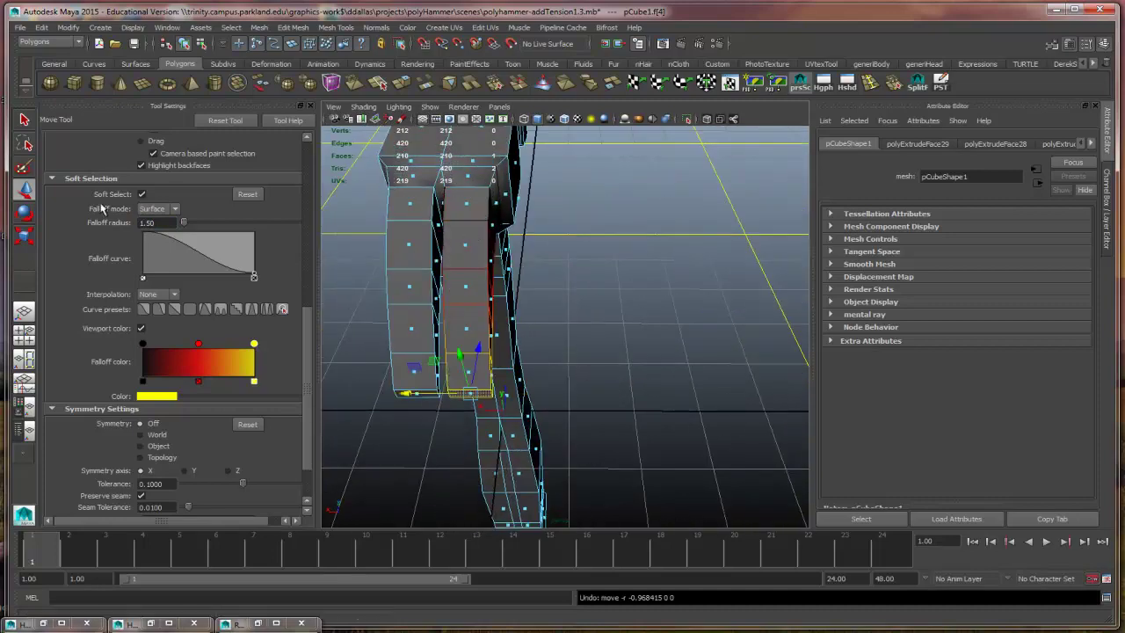
Step: Set the soft selection falloff radius to 2.20, try bending the prong outward by moving its end face along X, and undo it
left_click(154, 221)
type("2.2")
key("Return")
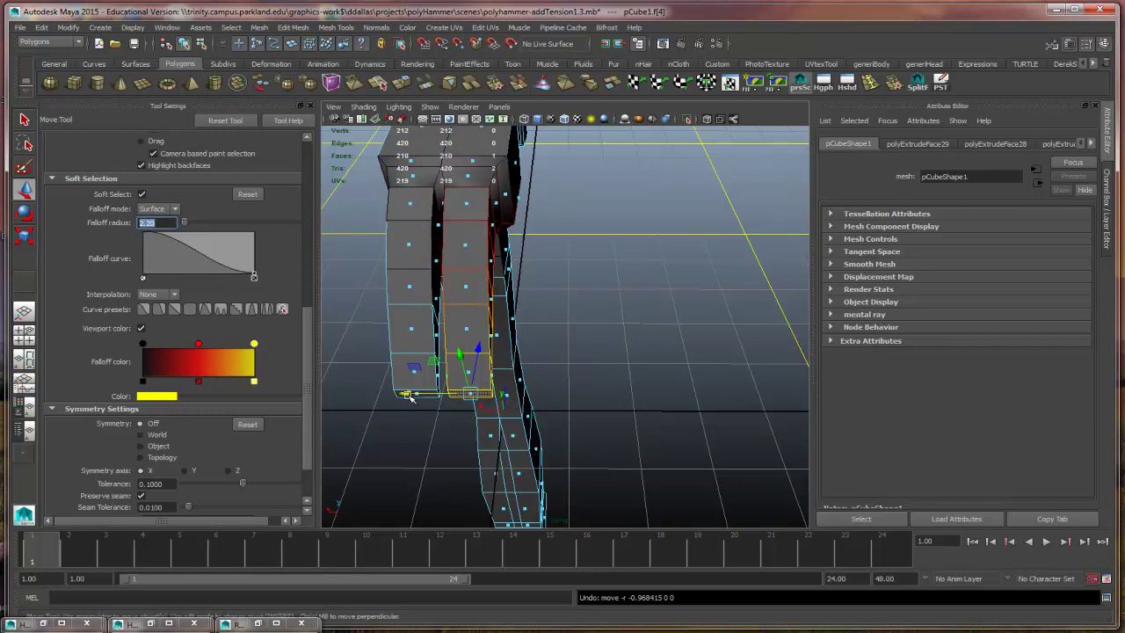
left_click_drag(422, 397, 444, 422, "alt")
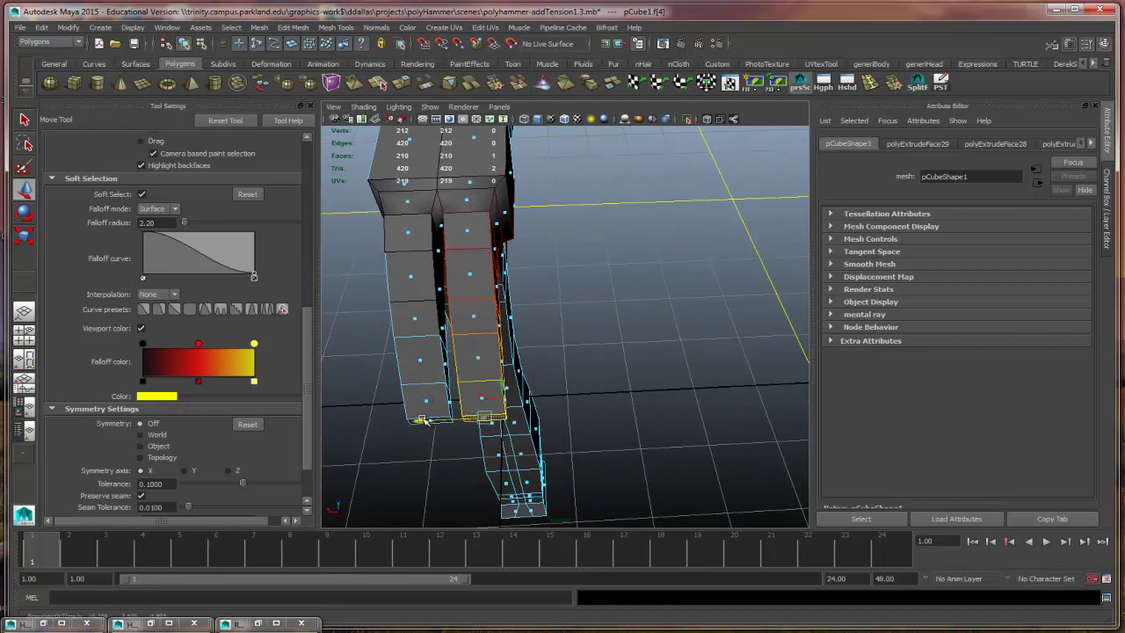
middle_click_drag(444, 422, 450, 423)
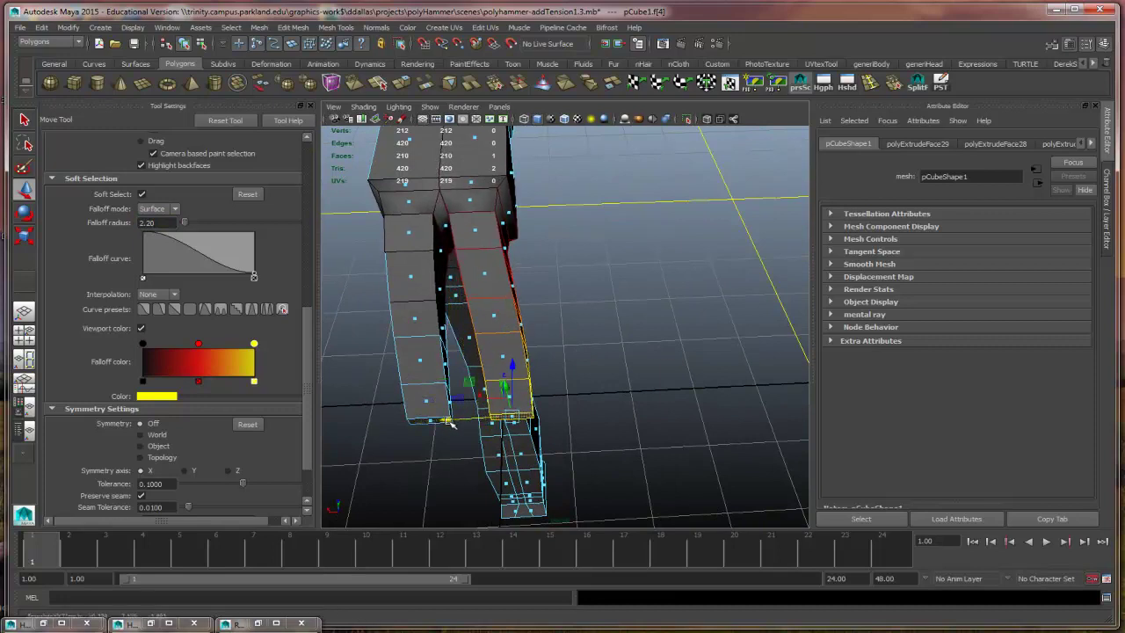
key("r")
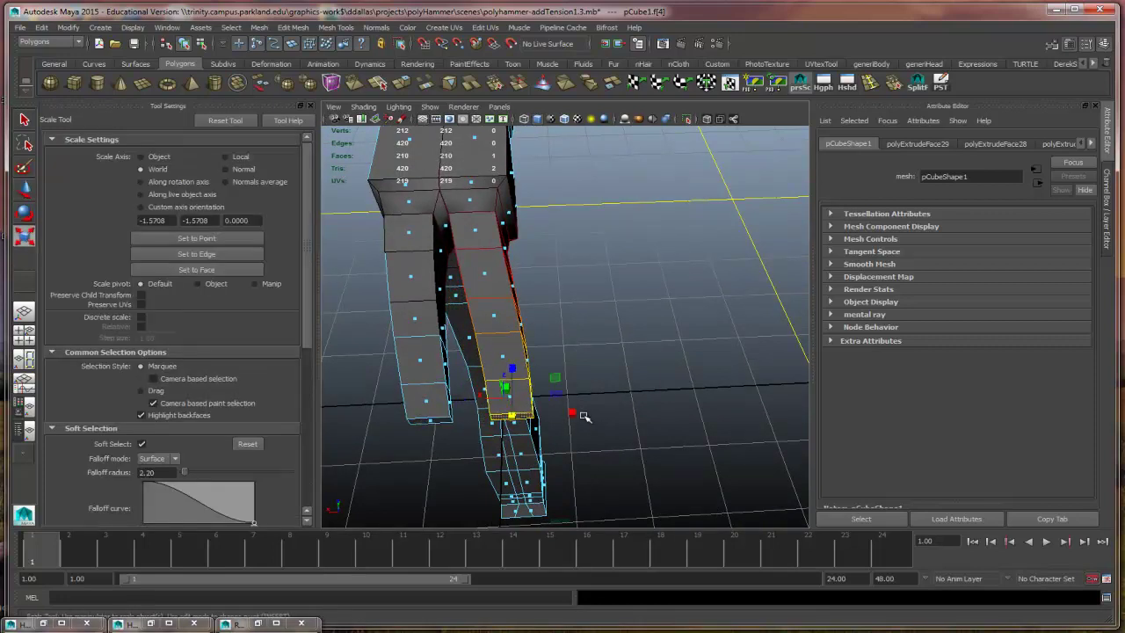
left_click_drag(586, 416, 563, 409)
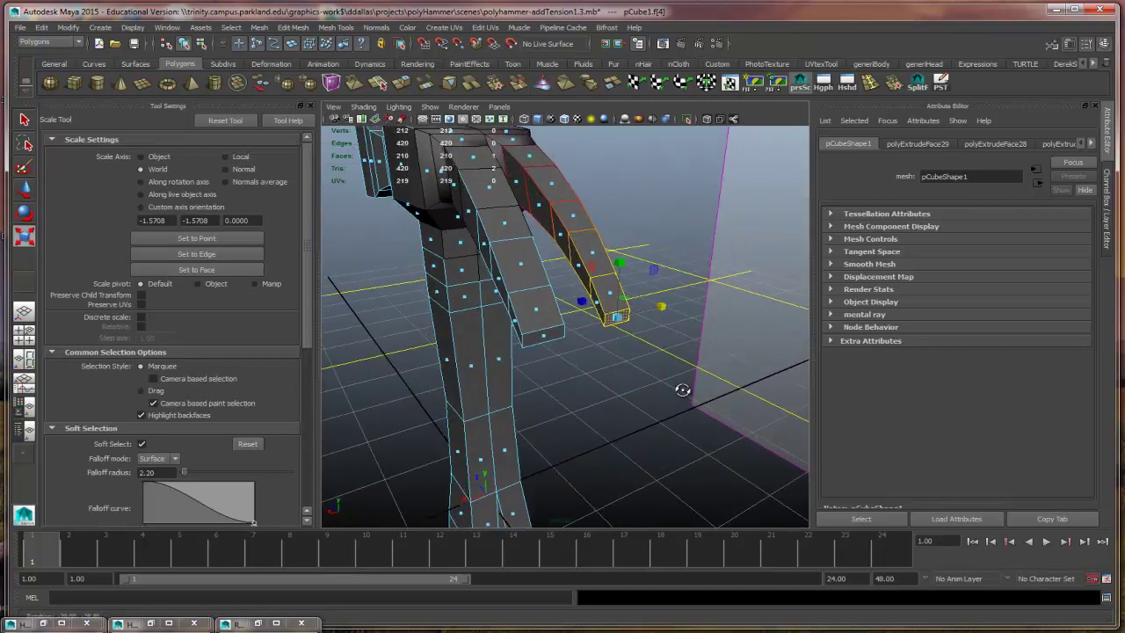
left_click_drag(682, 389, 576, 402, "alt")
key("ctrl+z")
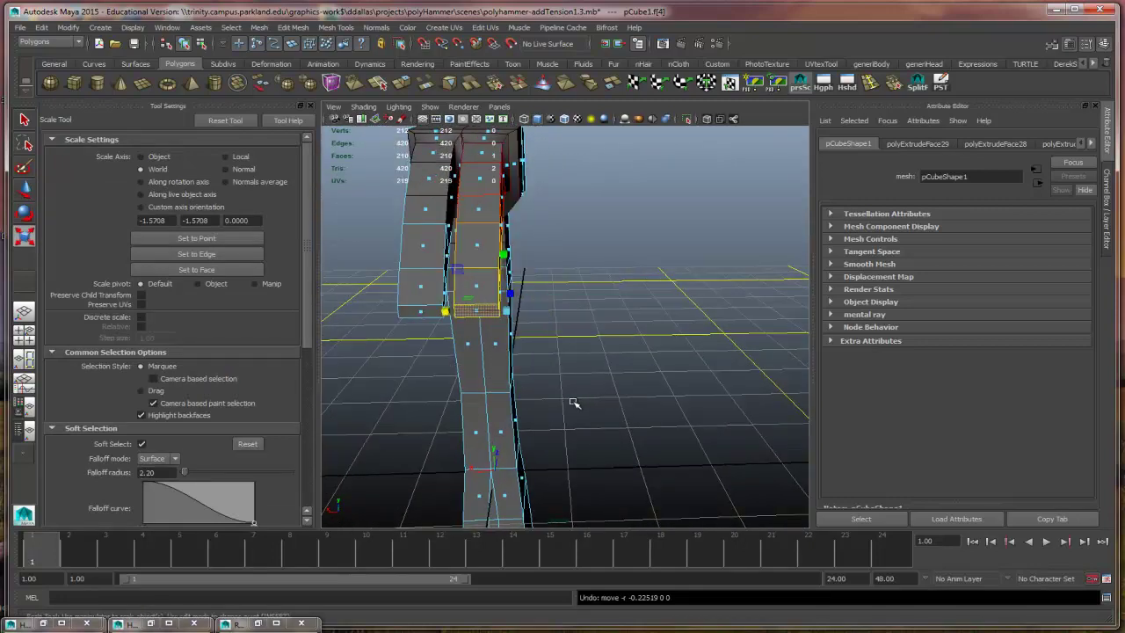
Step: Deselect the prong's end face and turn off Soft Select
left_click_drag(610, 307, 615, 378, "alt")
left_click(352, 440)
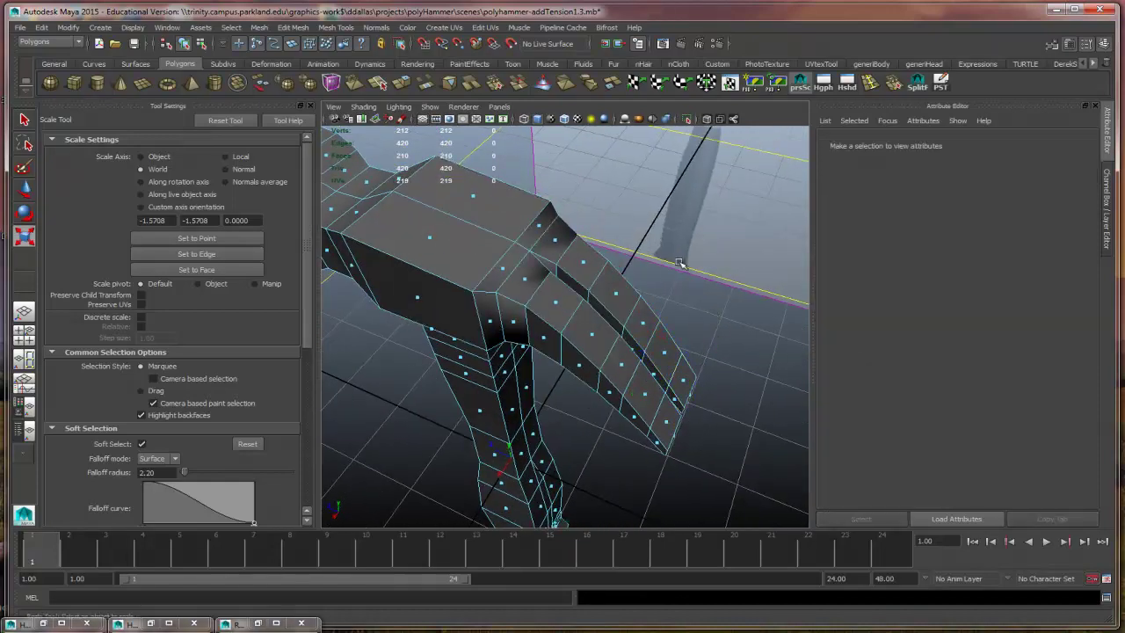
left_click(143, 445)
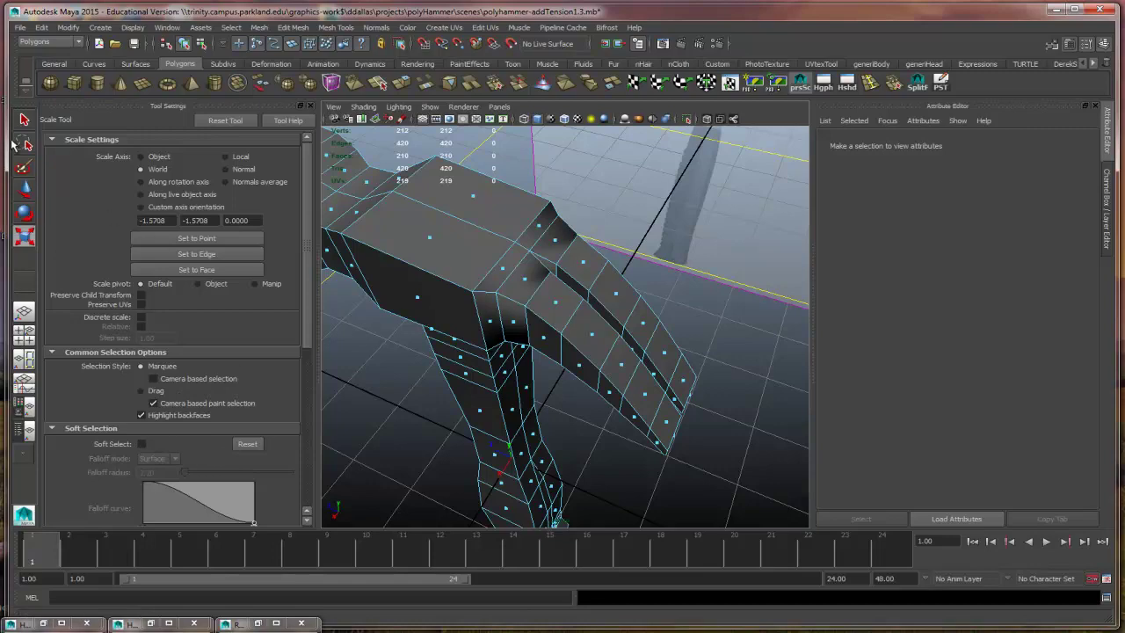
Step: Switch to vertex mode and select all vertices along the inner edges of both claw prongs in the top view
key("q")
right_click_drag(603, 289, 567, 294)
key("space")
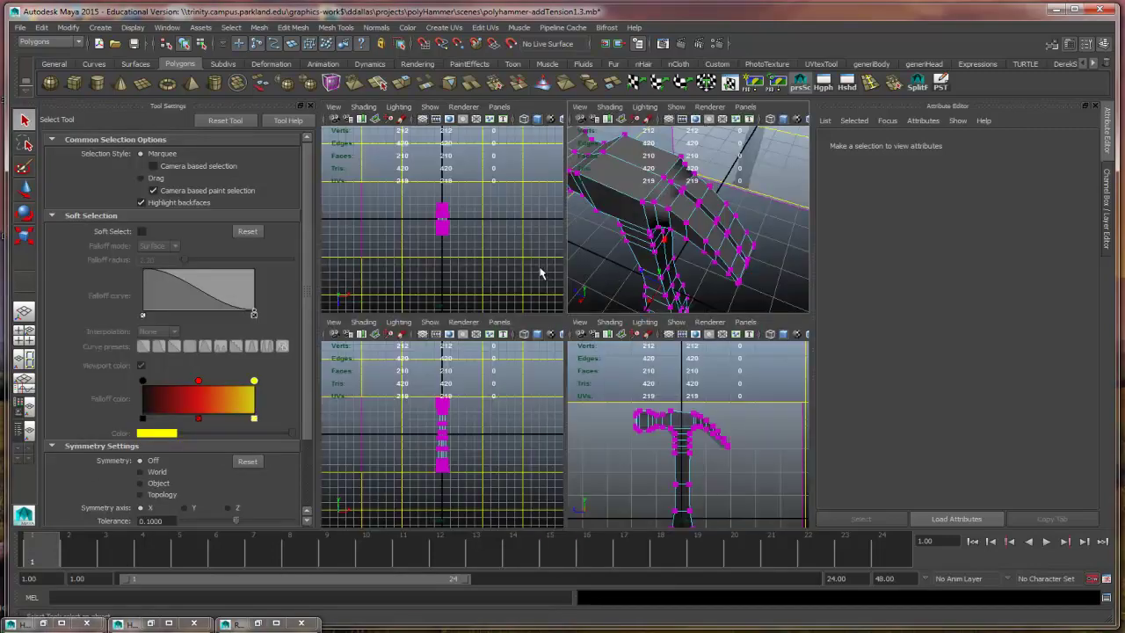
key("space")
scroll(467, 284, "up", 10)
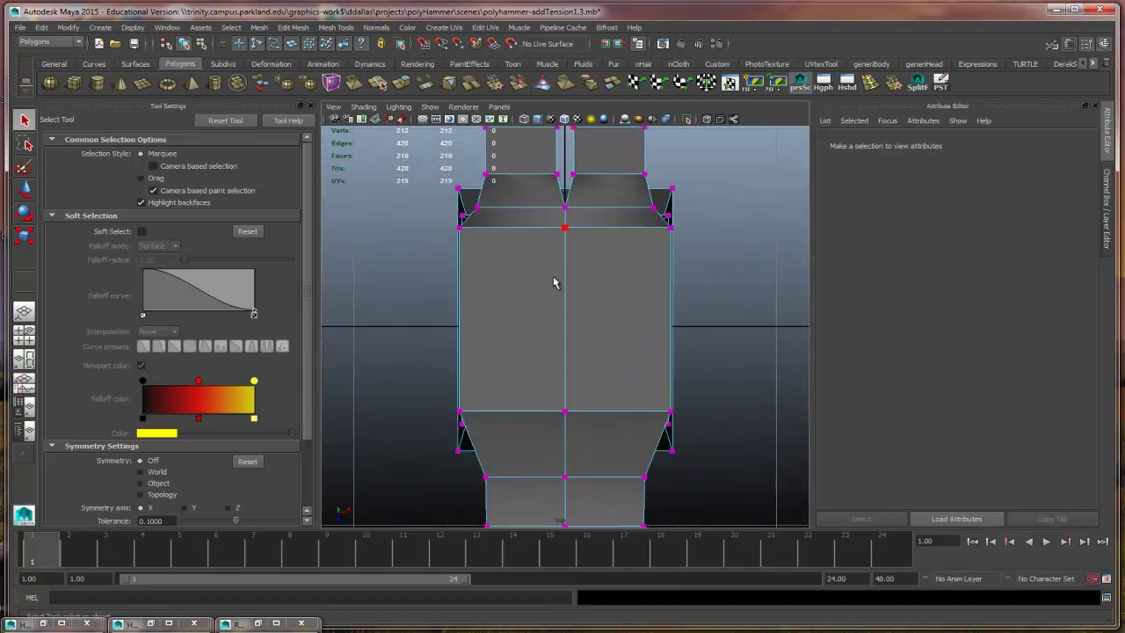
middle_click_drag(554, 283, 570, 414, "alt")
scroll(553, 402, "down", 4)
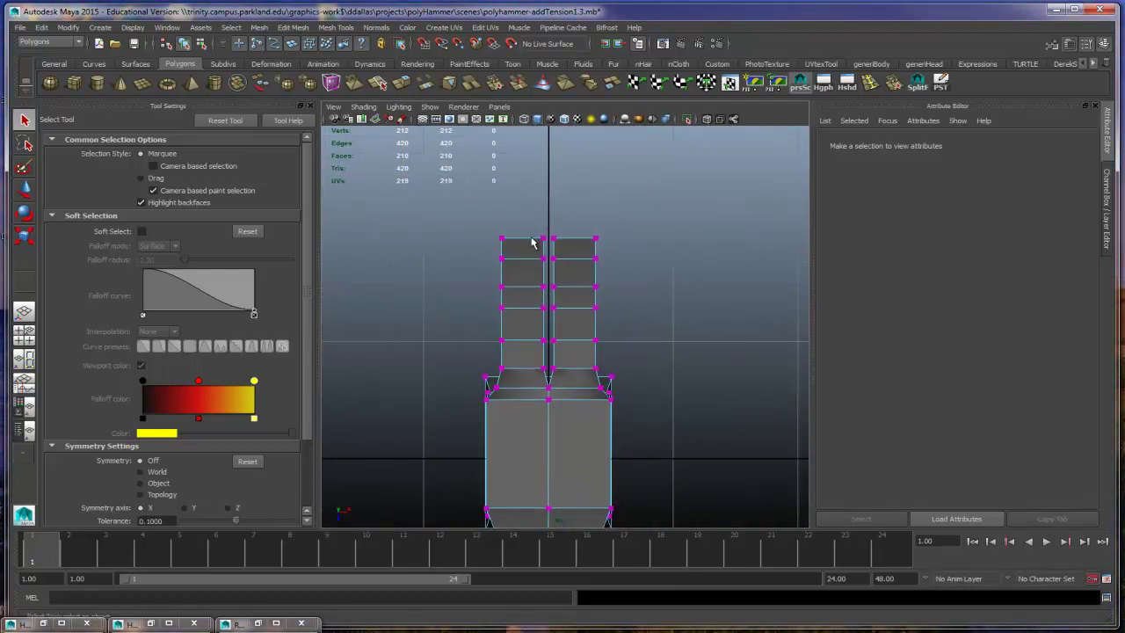
left_click_drag(532, 224, 571, 382)
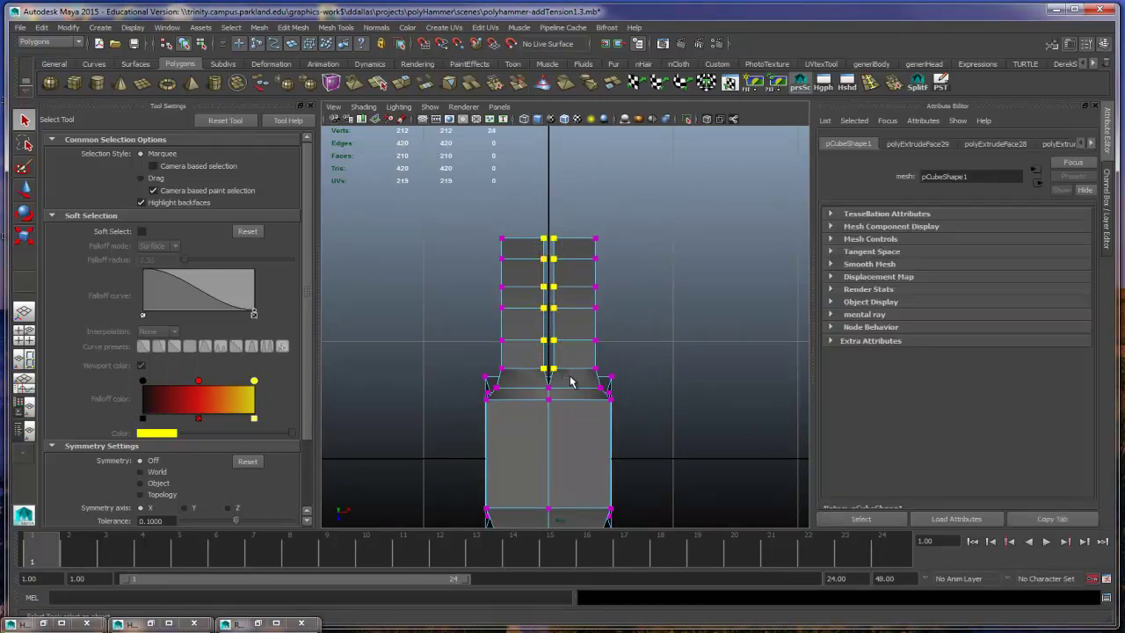
key("space")
key("space")
key("space")
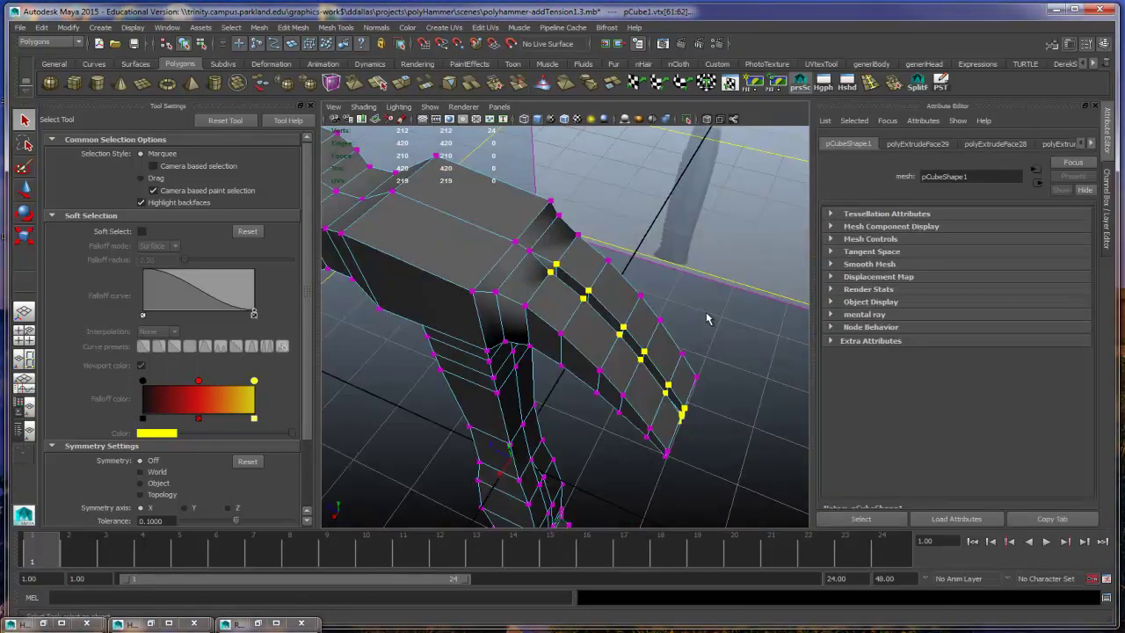
left_click_drag(694, 319, 598, 427, "alt")
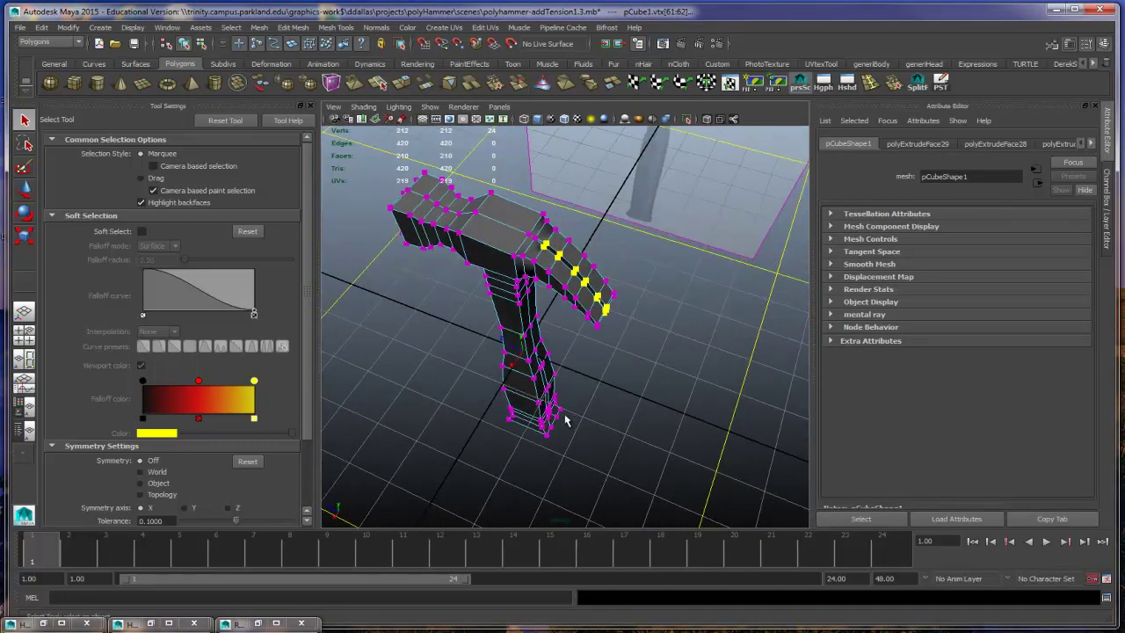
Step: Try adding the center vertices at the base of the claw slot to the selection, and undo the addition
key("space")
key("space")
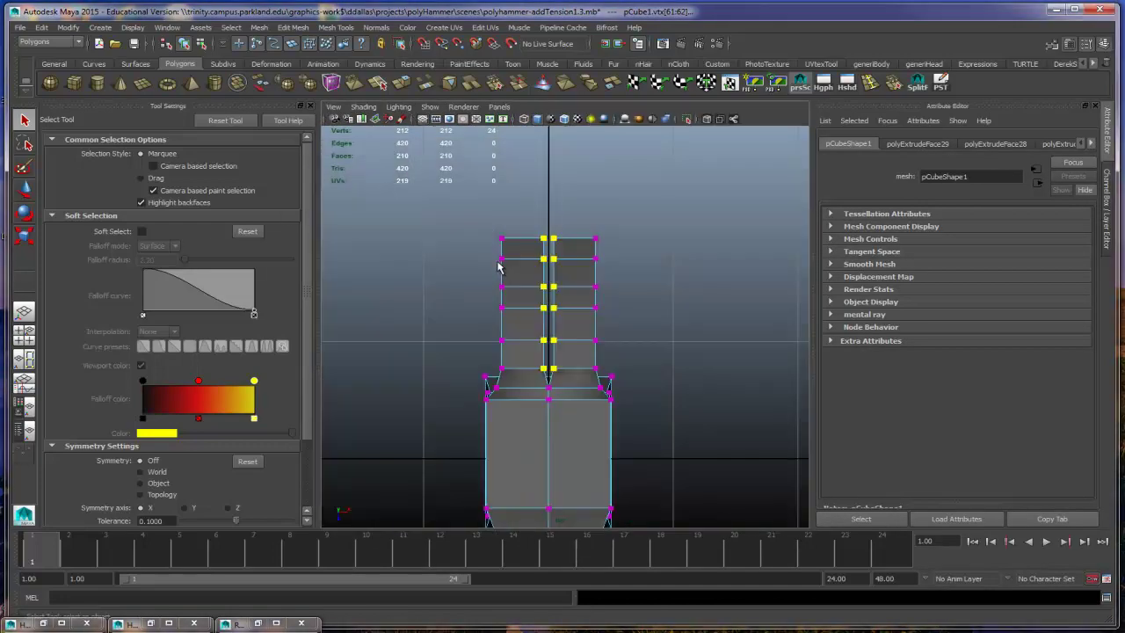
left_click_drag(533, 374, 570, 419, "shift")
key("space")
key("space")
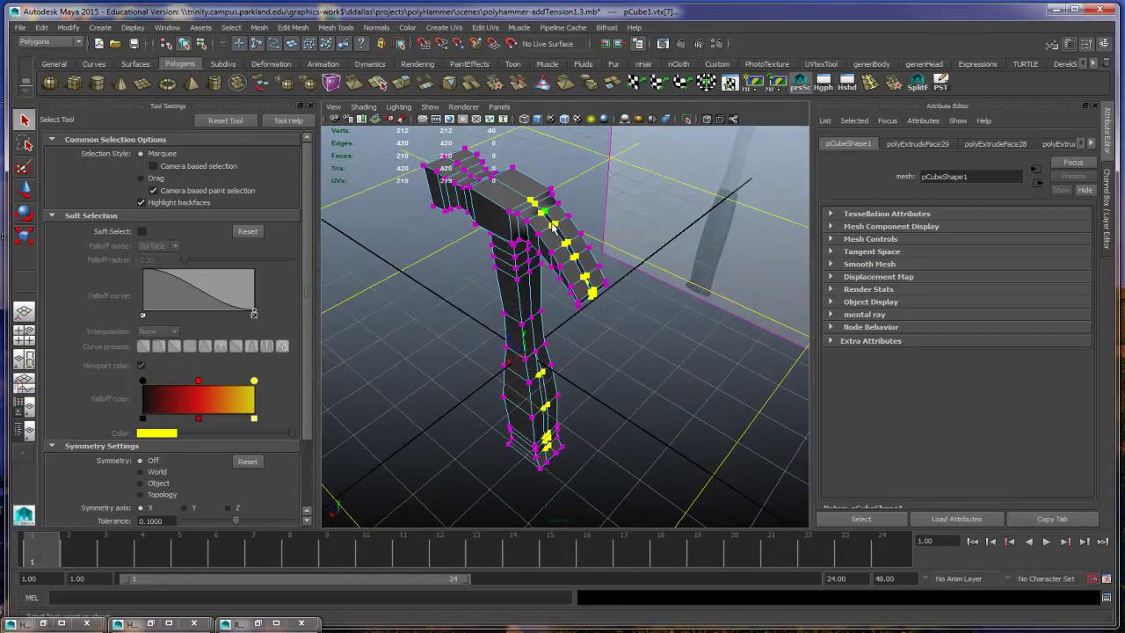
key("ctrl+z")
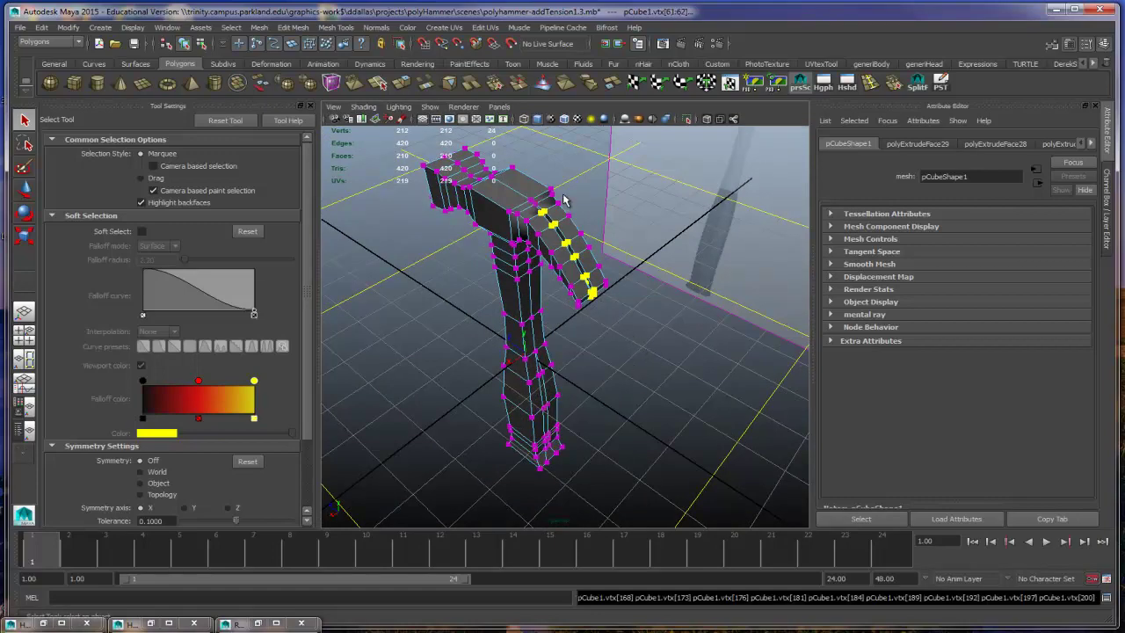
mouse_move(613, 310)
left_mouse_down("alt")
mouse_move(601, 307)
mouse_move(597, 246)
mouse_move(588, 361)
mouse_move(570, 292)
mouse_move(623, 346)
mouse_move(779, 390)
mouse_move(612, 304)
left_mouse_up("alt")
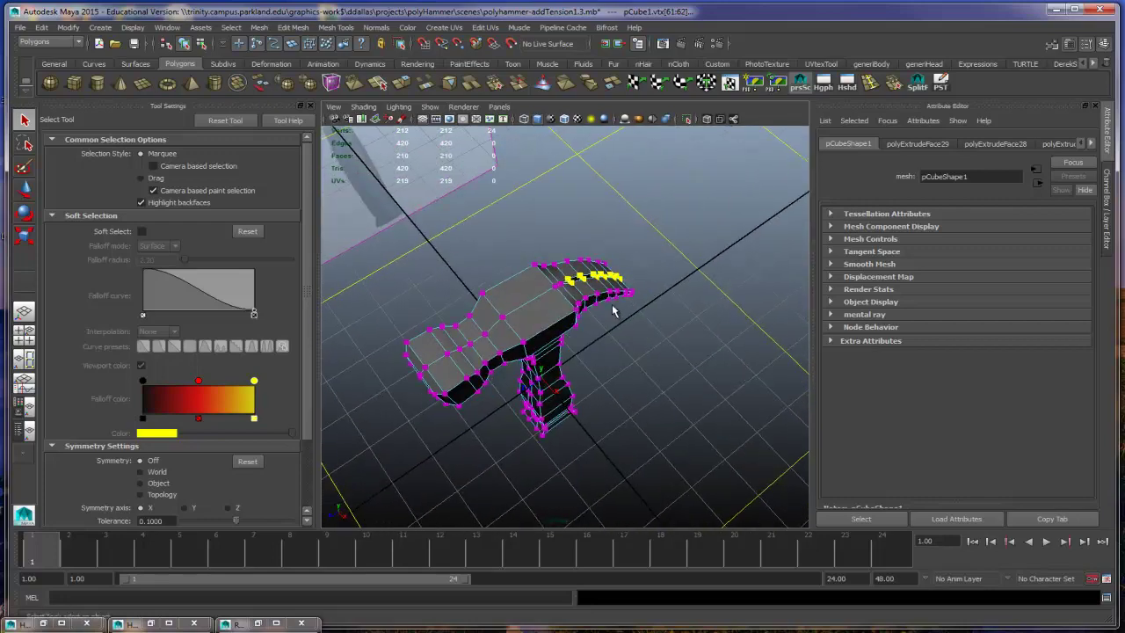
Step: Scale the inner-edge vertices of both prongs apart along X in the top view to widen the gap between them
key("space")
key("space")
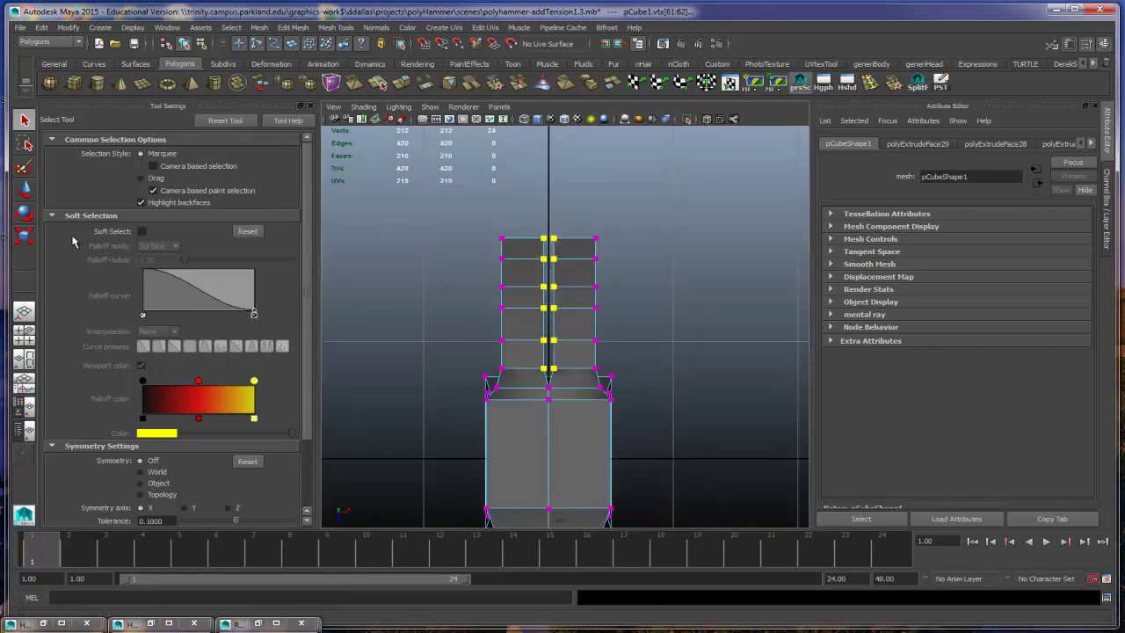
left_click(24, 236)
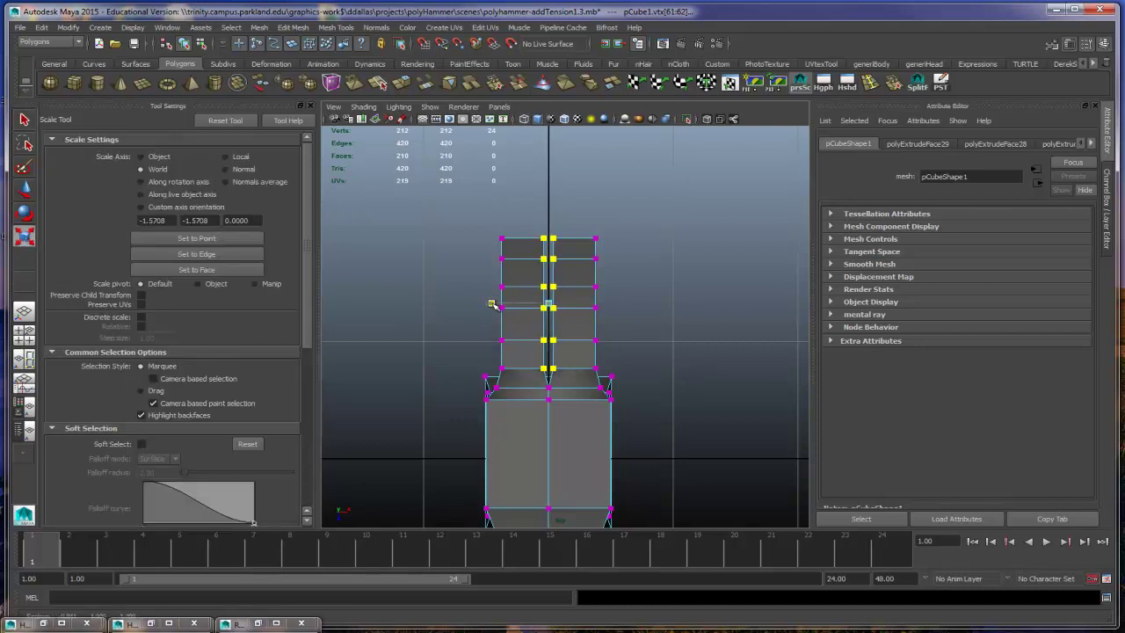
left_click_drag(495, 305, 412, 297)
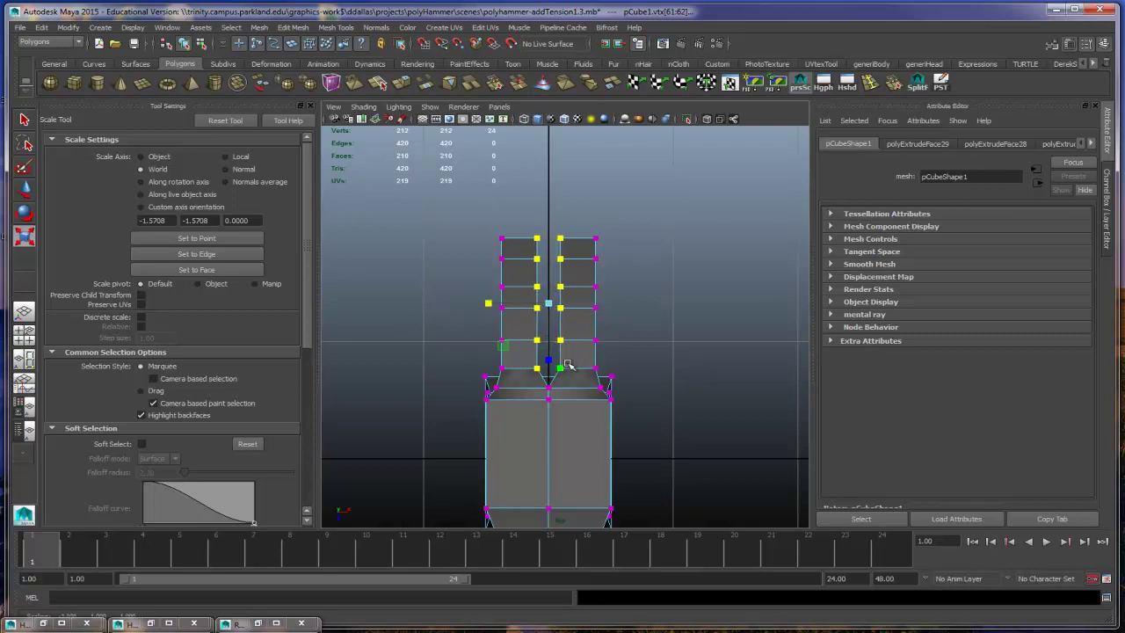
Step: Select one prong's inner-edge vertices and rotate them in the top view so the prong tapers toward its tip, and deselect them
left_click(525, 217)
left_click_drag(524, 215, 550, 377)
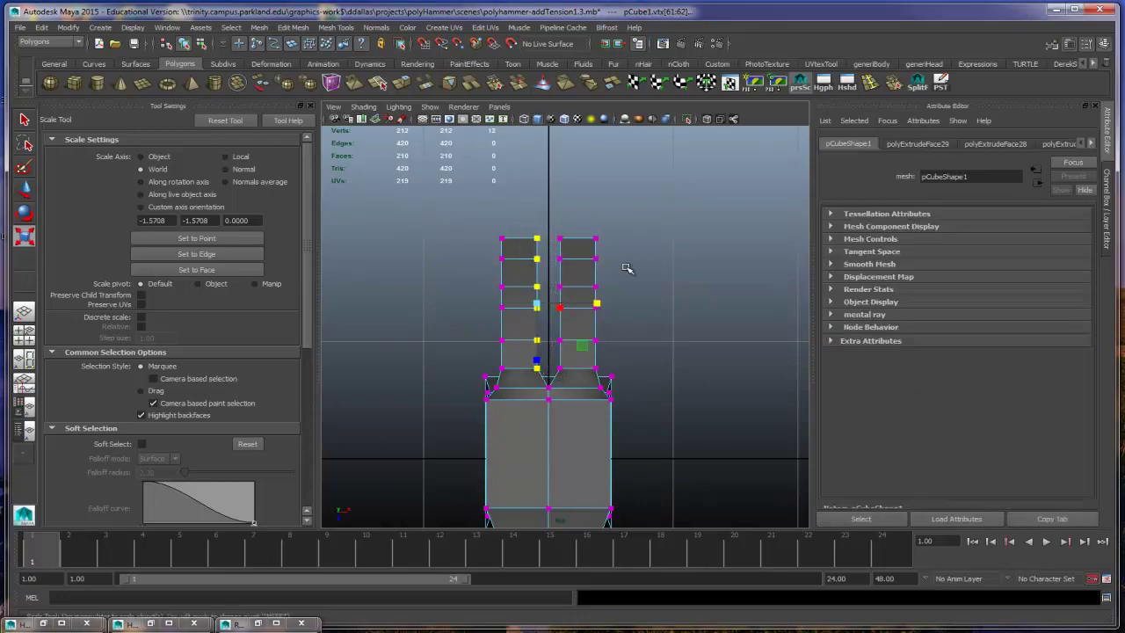
key("space")
key("space")
left_click_drag(626, 268, 661, 328, "alt")
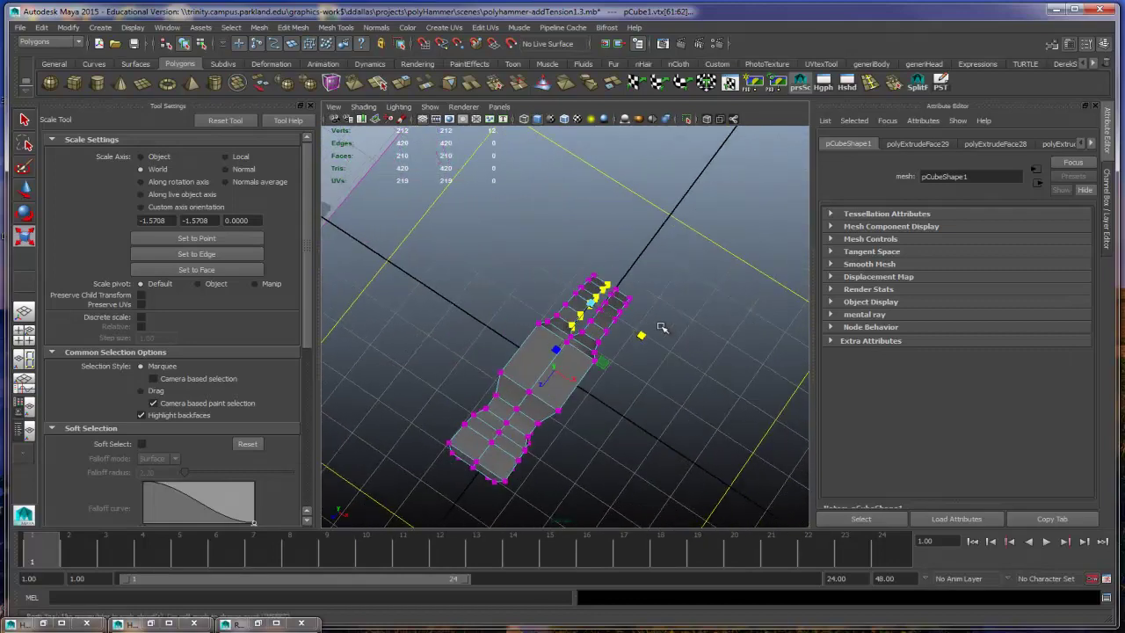
key("space")
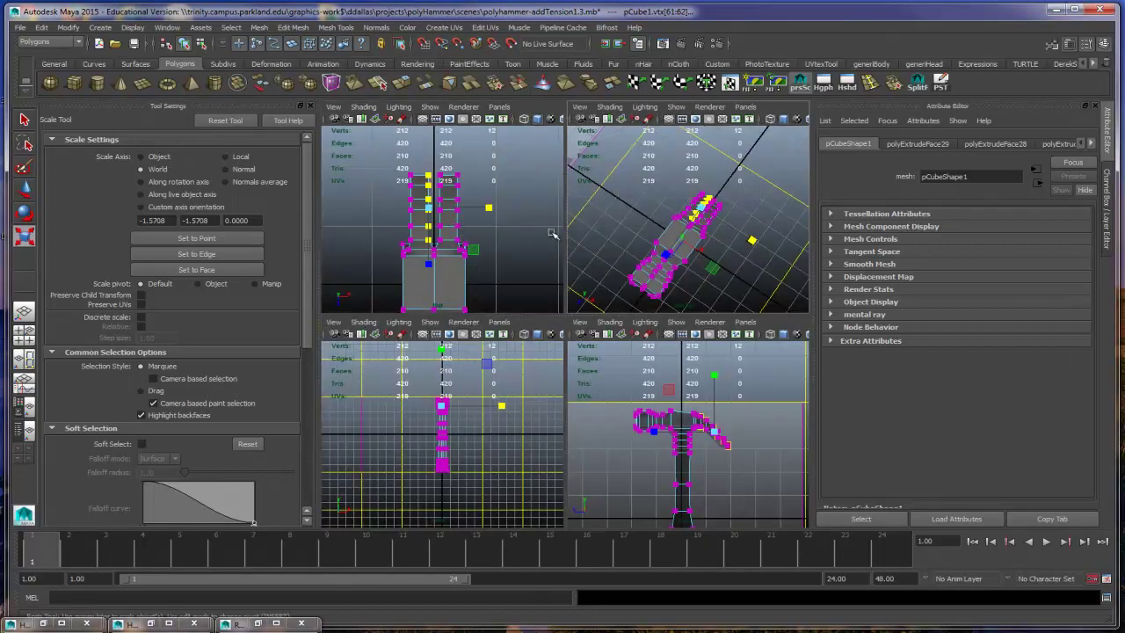
key("space")
key("e")
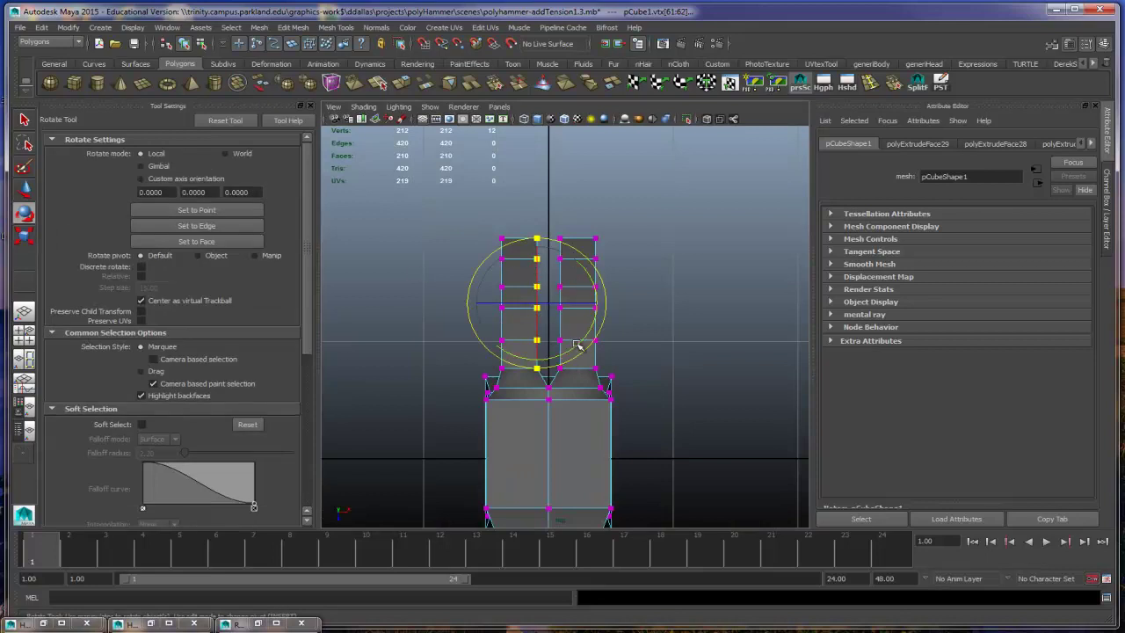
left_click_drag(578, 345, 585, 346)
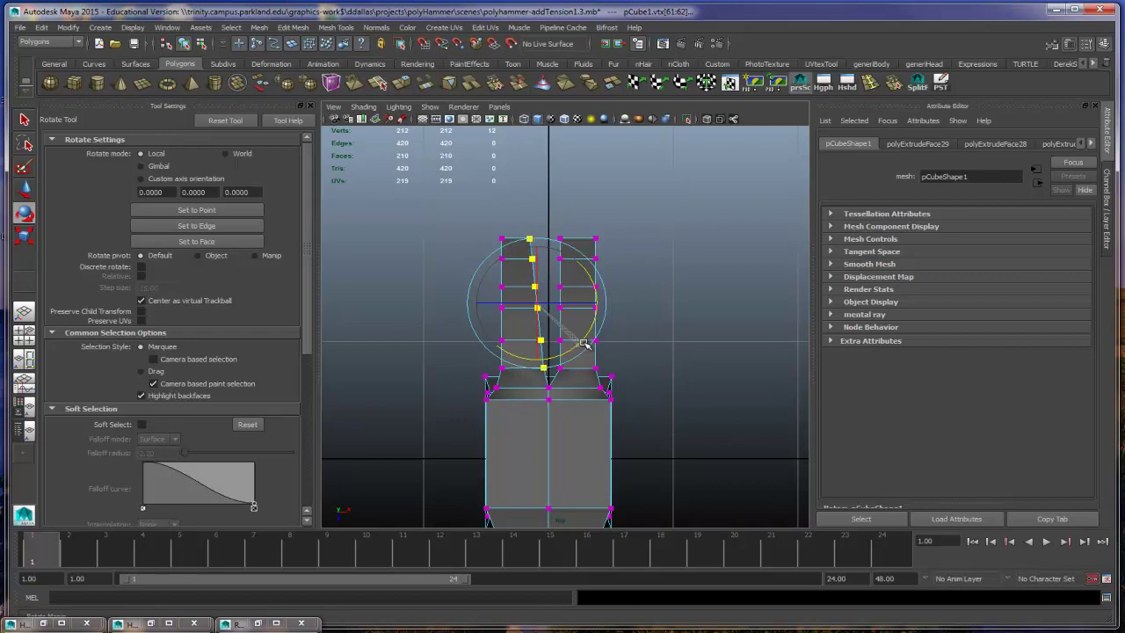
left_click(660, 304)
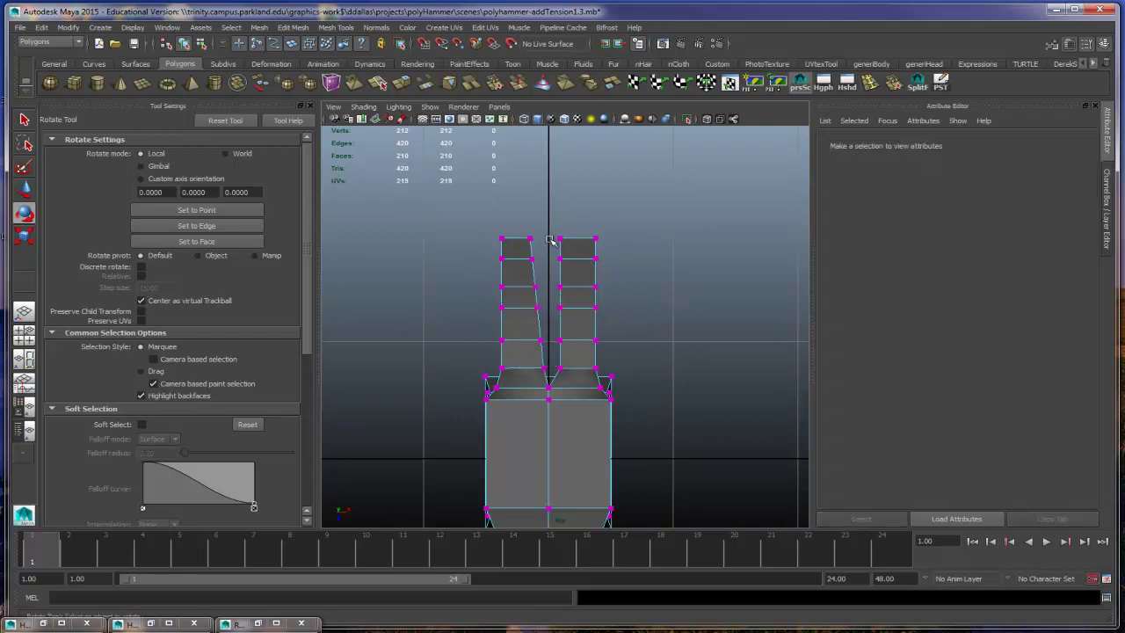
Step: Lasso-select the other prong's inner-edge vertices down to the base and rotate them in the top view so it tapers toward its tip
left_click_drag(545, 211, 573, 356)
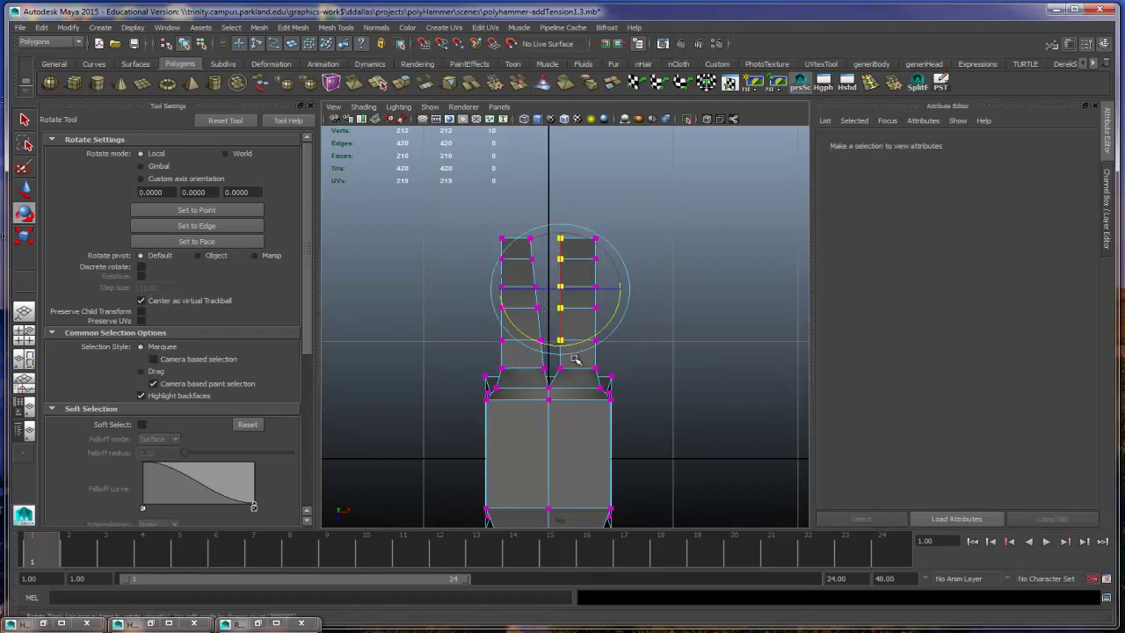
left_click(677, 343)
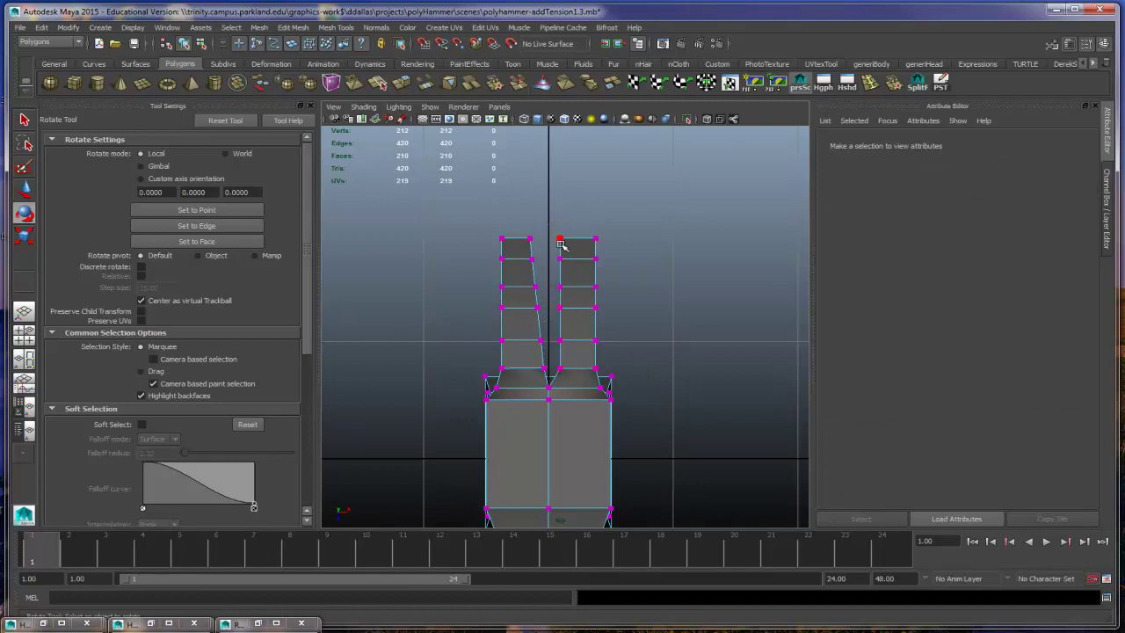
left_click(24, 143)
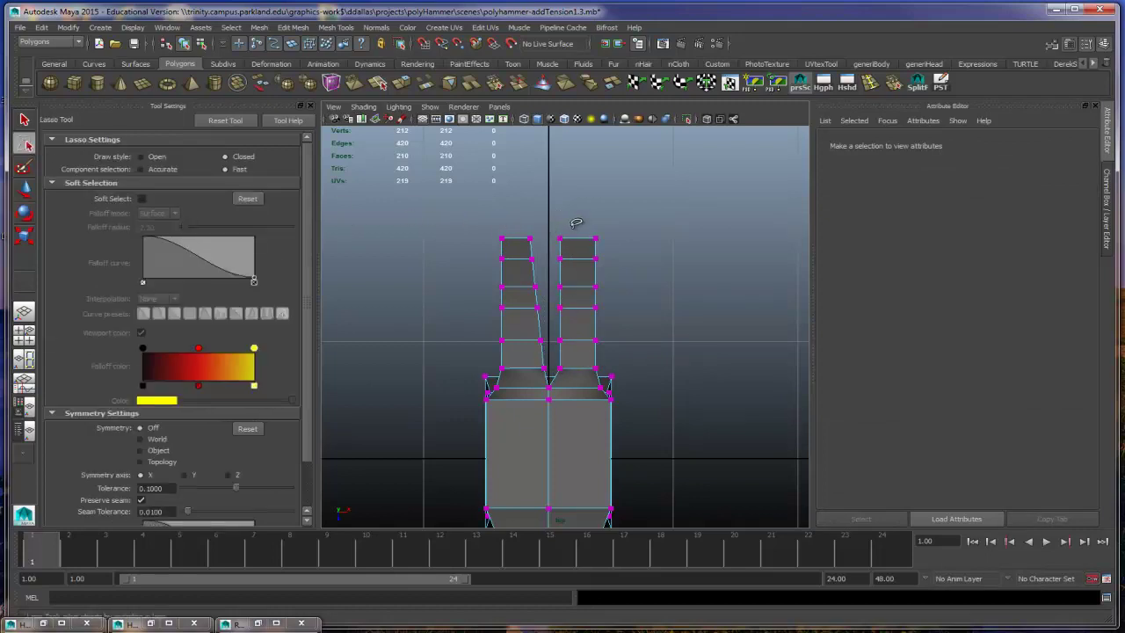
mouse_move(551, 230)
left_mouse_down()
mouse_move(567, 264)
mouse_move(553, 373)
mouse_move(564, 369)
mouse_move(573, 313)
mouse_move(577, 202)
left_mouse_up()
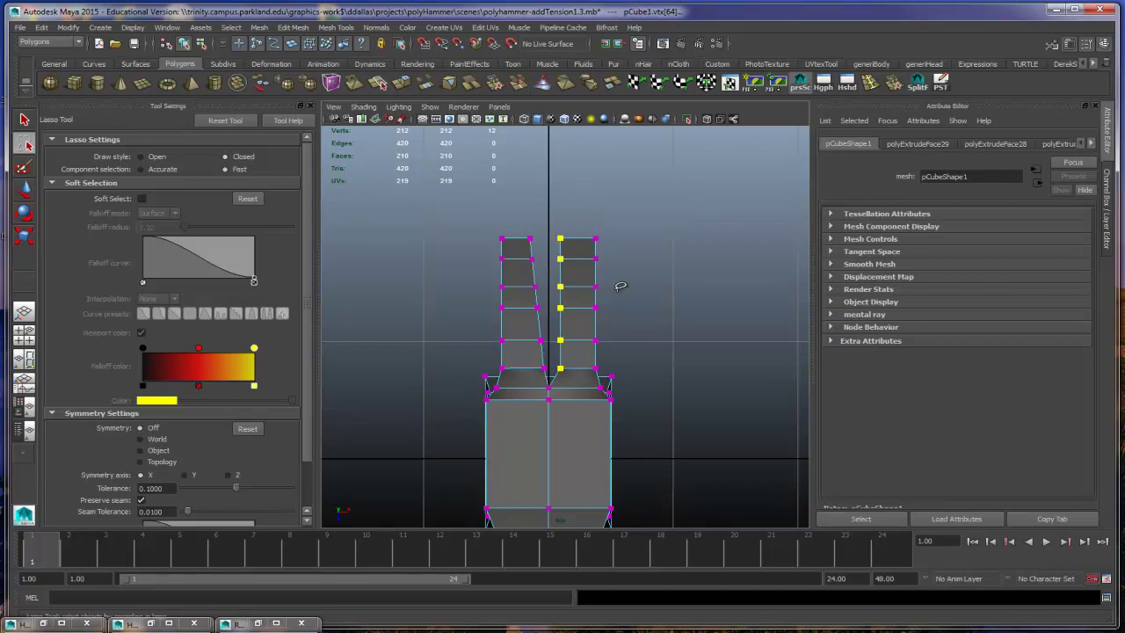
key("space")
key("space")
key("space")
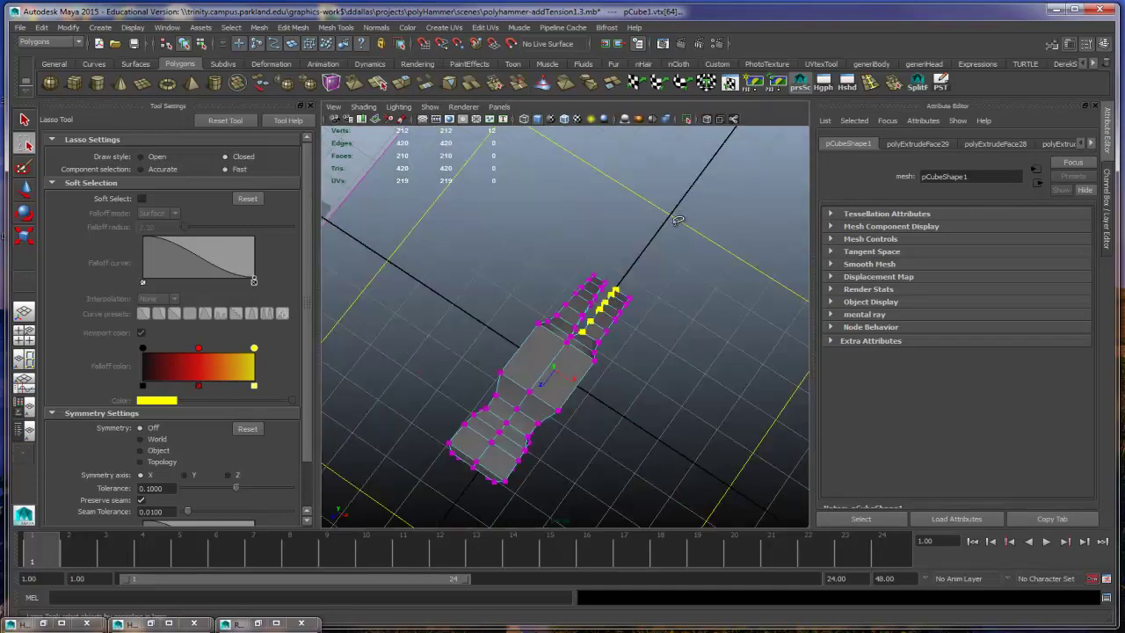
key("space")
key("space")
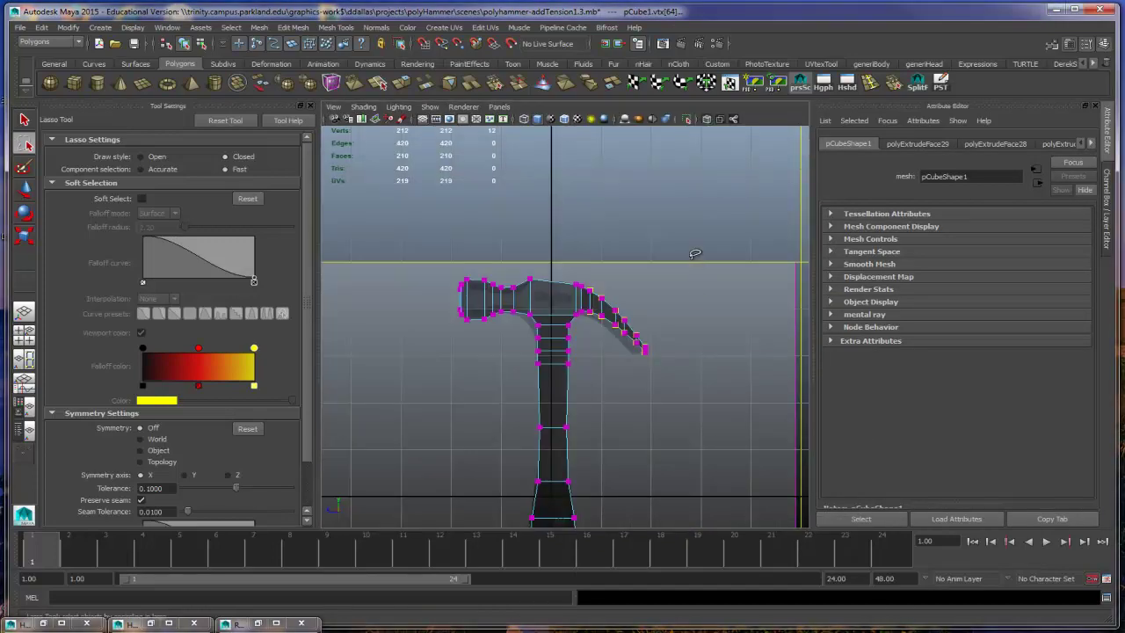
left_click_drag(695, 225, 555, 217, "alt")
key("space")
key("e")
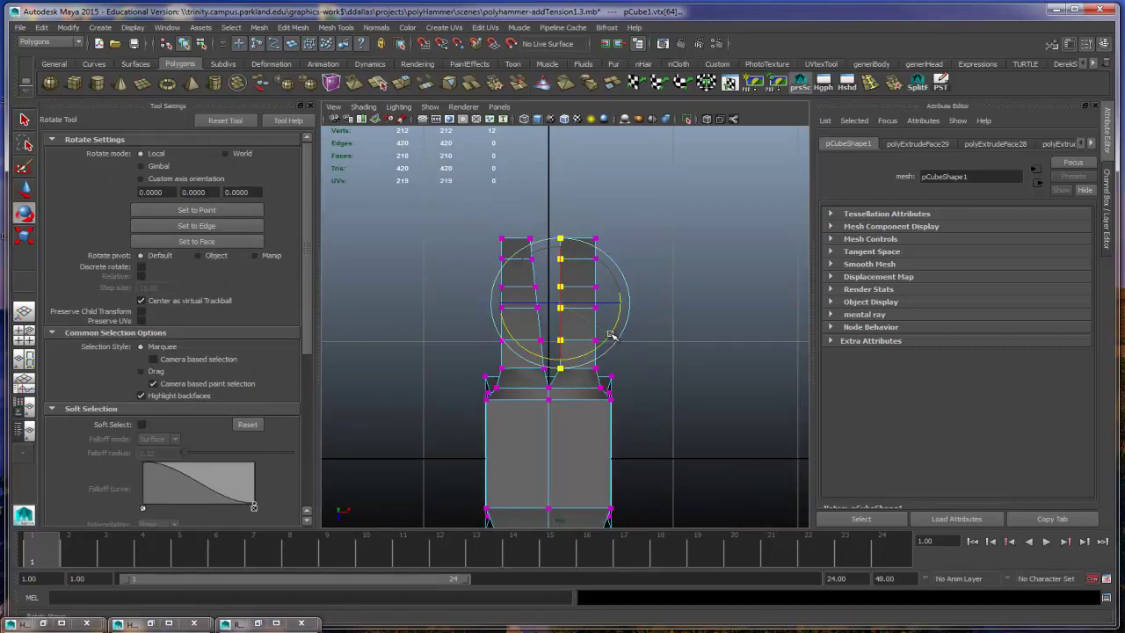
left_click_drag(611, 336, 609, 339)
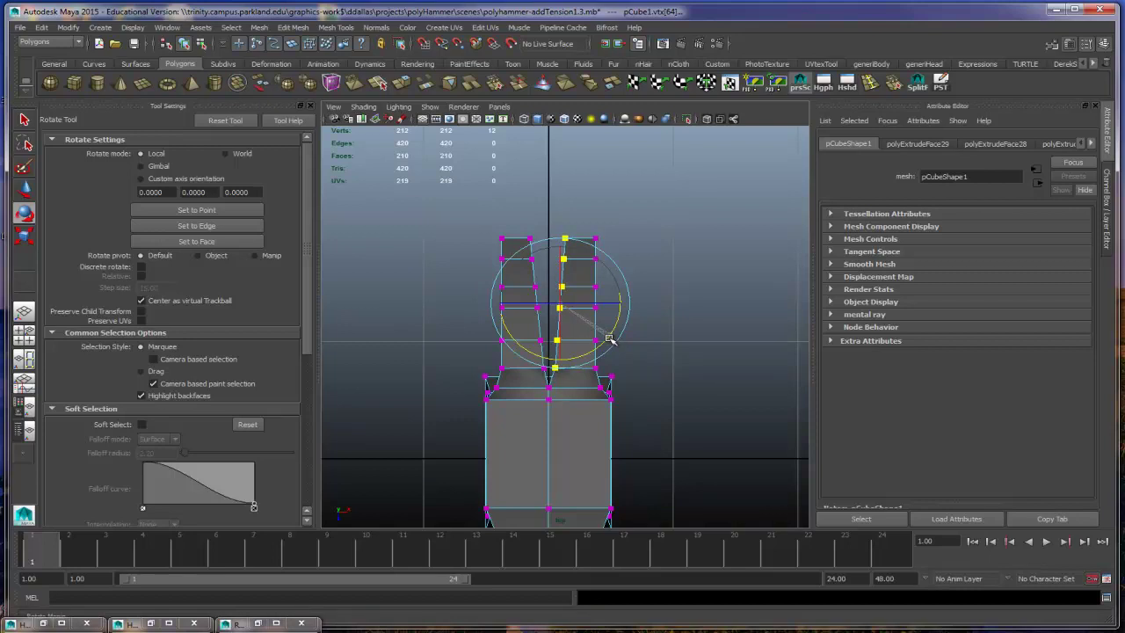
left_click(674, 334)
Step: Try to scale the inner-edge vertices at the base of both prongs along X, and undo the scaling
scroll(648, 337, "up", 2)
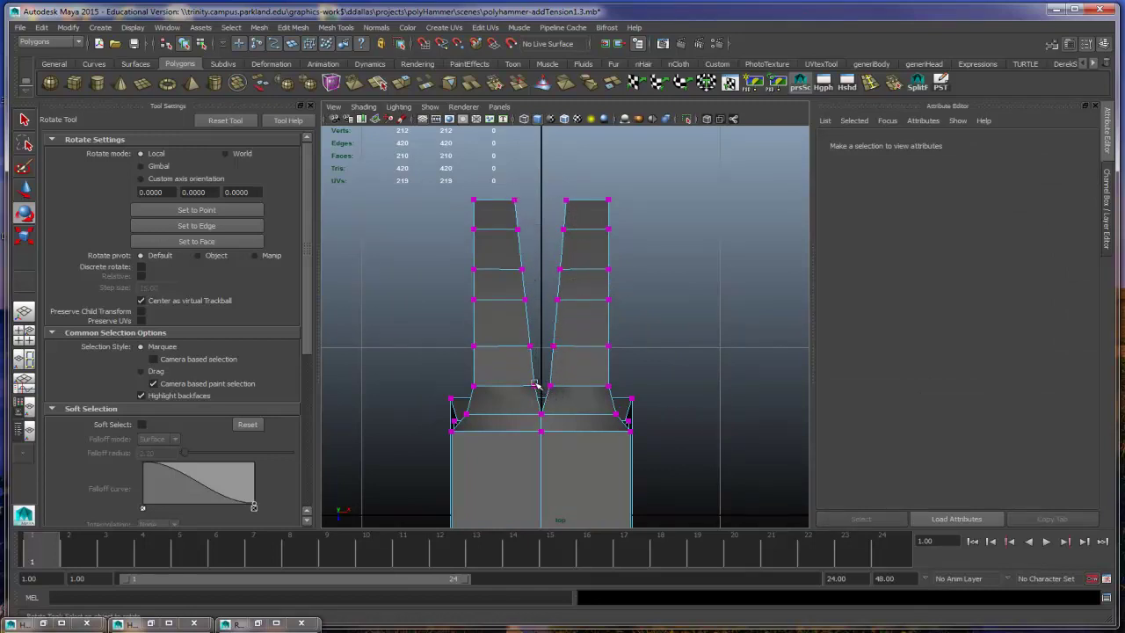
left_click_drag(519, 373, 577, 396)
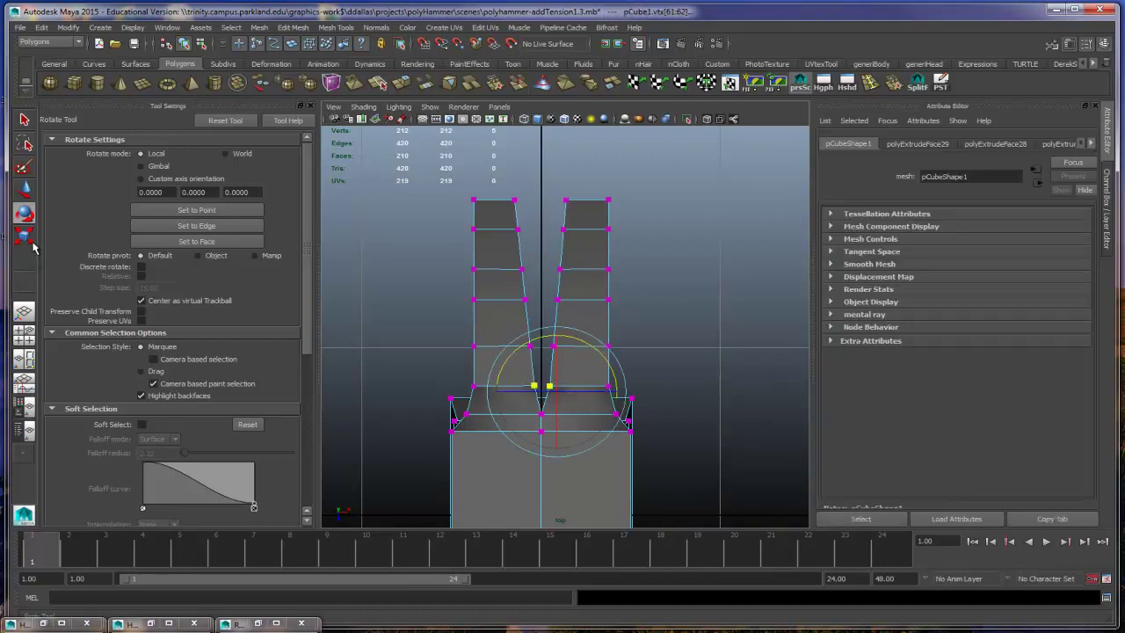
key("r")
left_click_drag(495, 397, 502, 393)
key("ctrl+z")
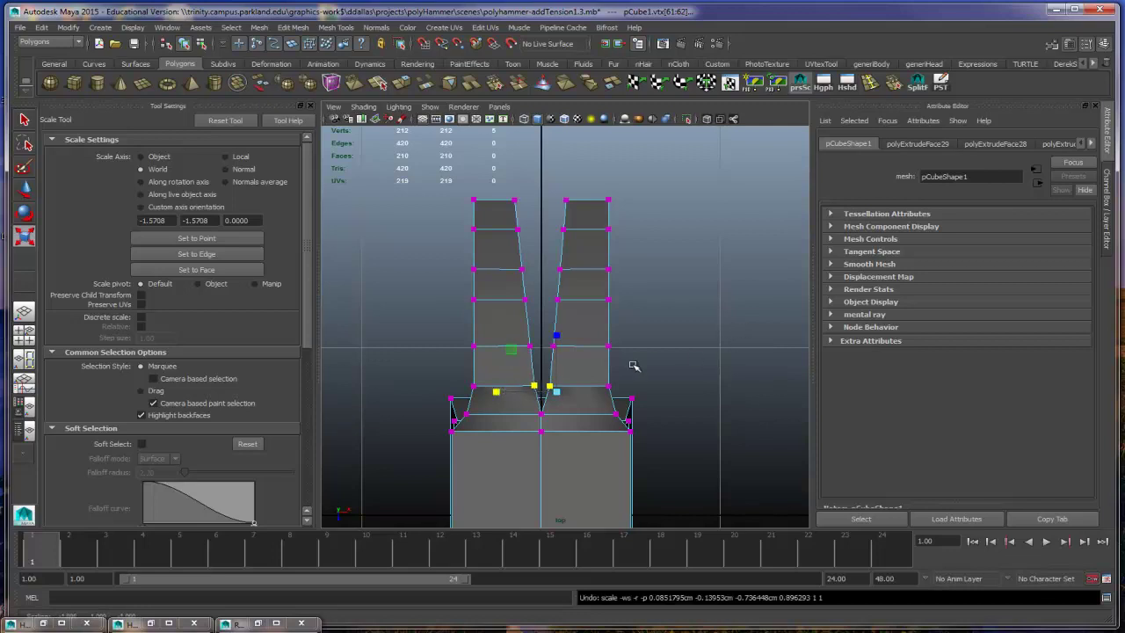
Step: In wireframe display, select only the inner-edge vertices at the base of both prongs and scale them slightly apart along X
key("4")
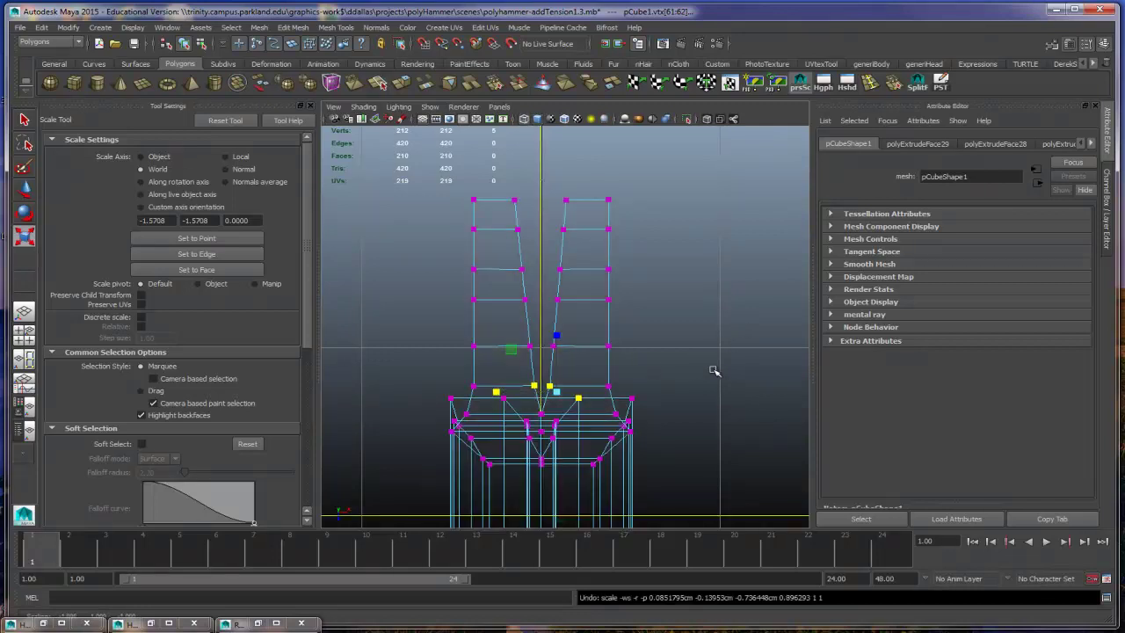
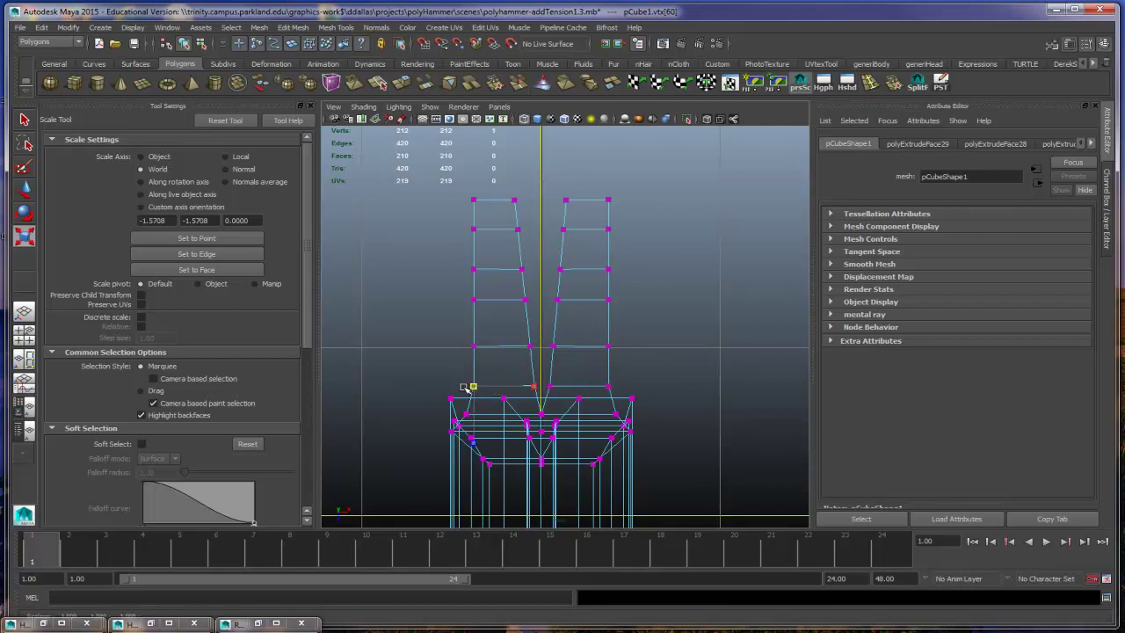
left_click(531, 390)
left_click_drag(518, 374, 577, 402)
mouse_move(484, 387)
left_mouse_down()
mouse_move(502, 387)
mouse_move(468, 388)
left_mouse_up()
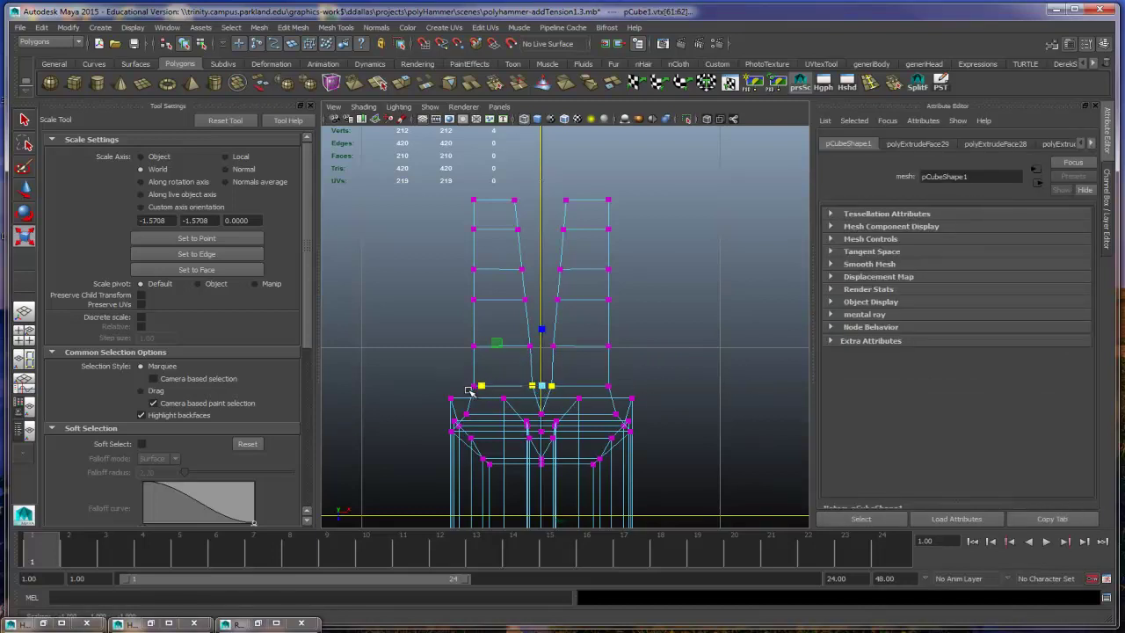
left_click(694, 328)
Step: Try to isolate the inner-edge vertices in the row above the prong bases, and clear the selection with shaded display restored
left_click_drag(605, 354, 646, 356)
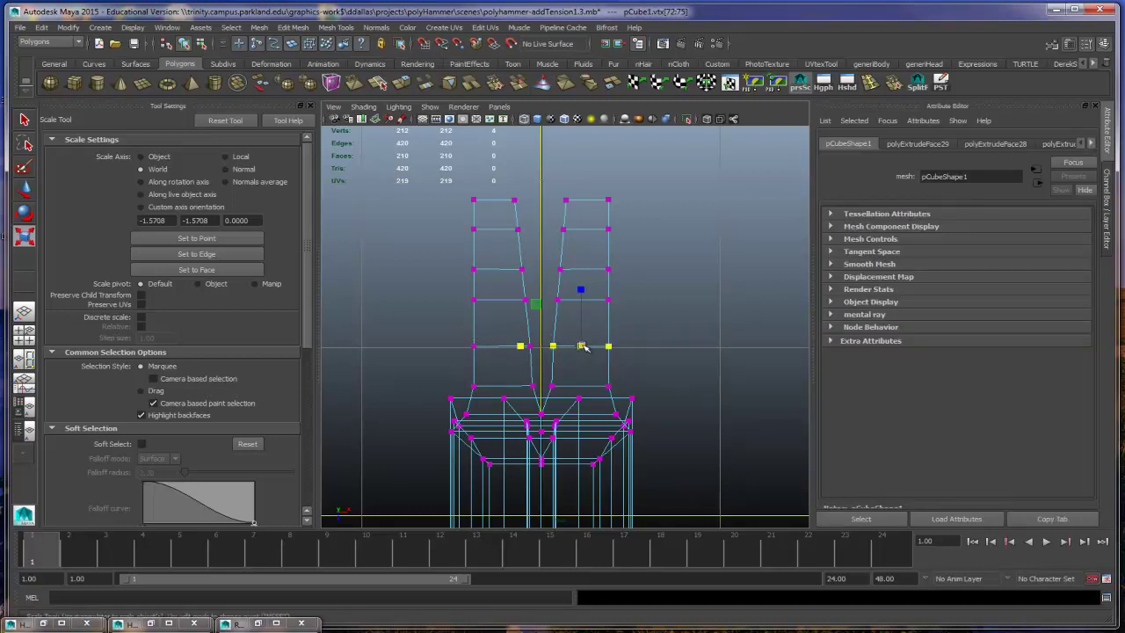
left_click_drag(659, 318, 594, 371, "ctrl")
left_click_drag(447, 215, 501, 274, "shift")
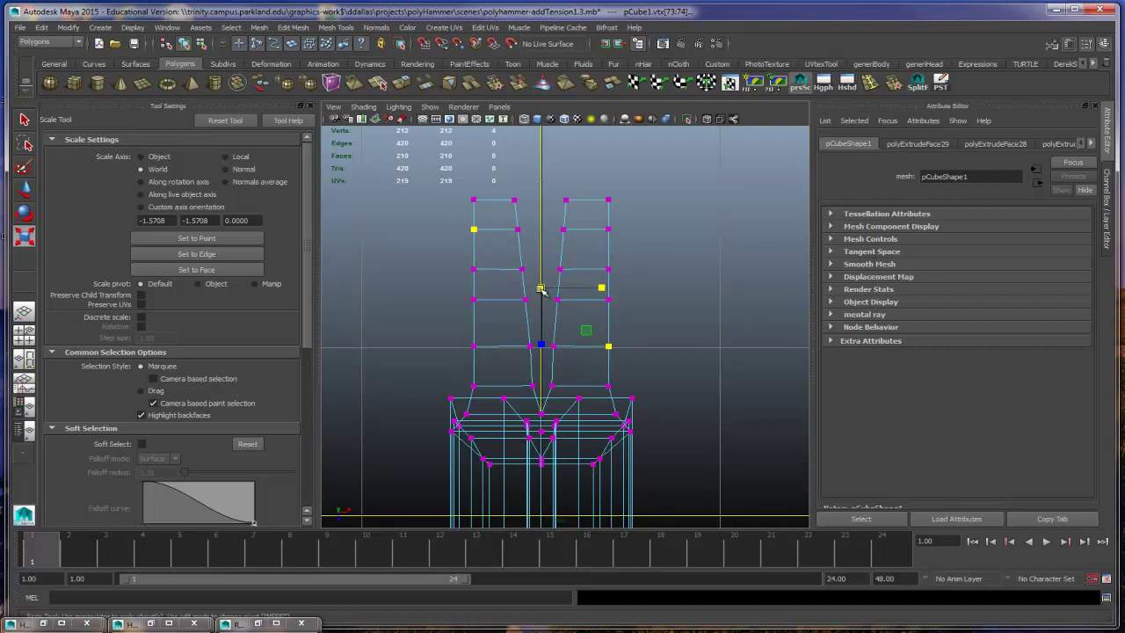
left_click(515, 337)
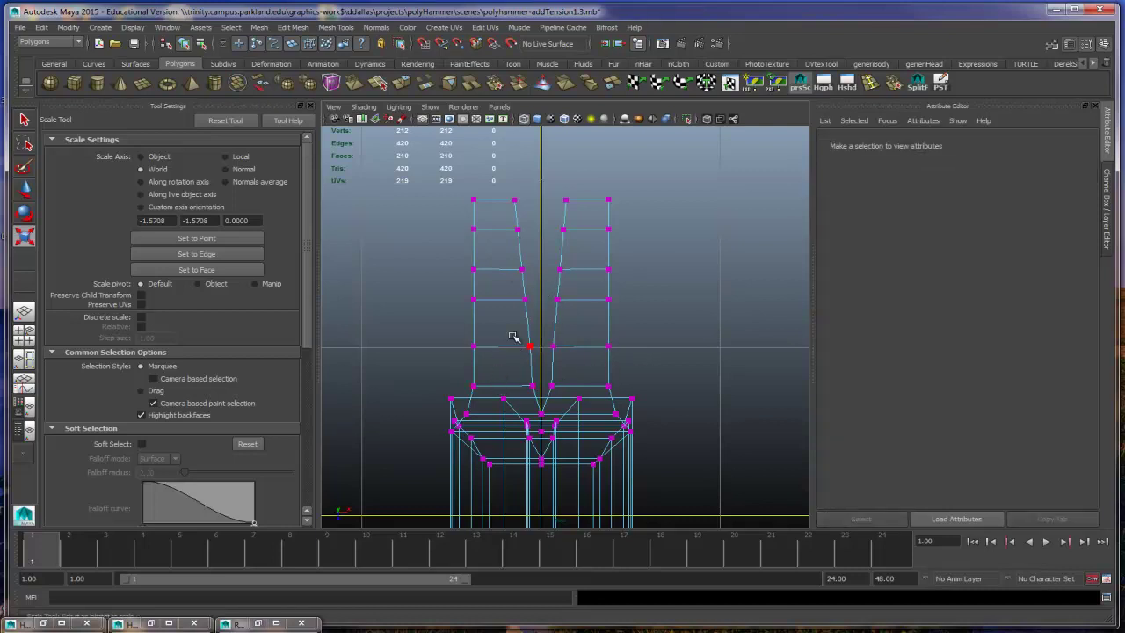
left_click_drag(514, 329, 573, 362)
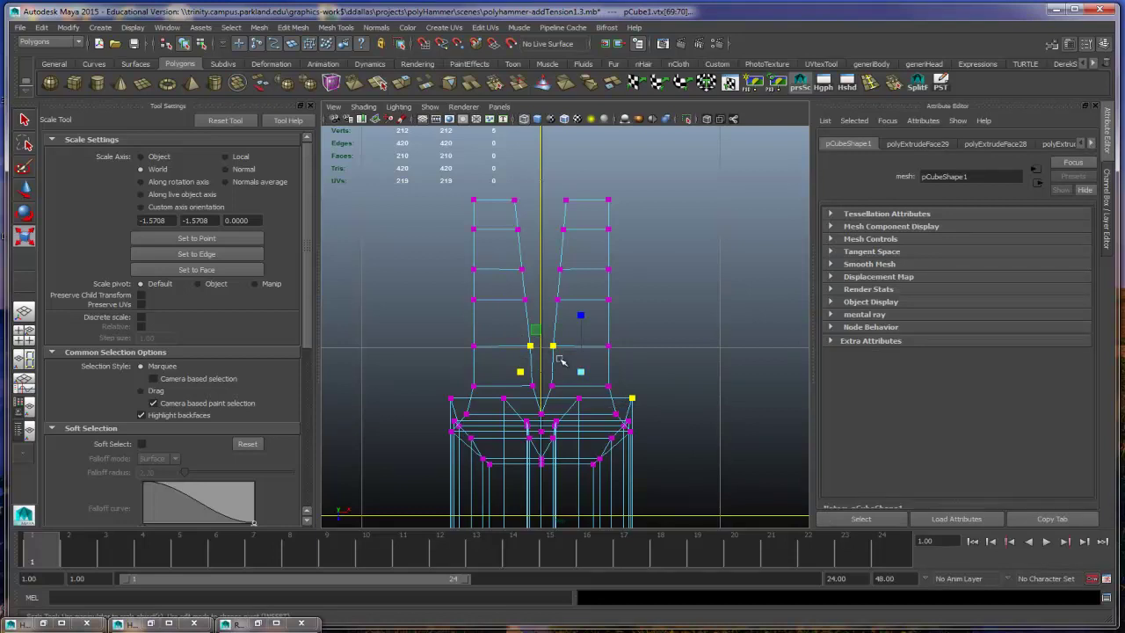
left_click(703, 380)
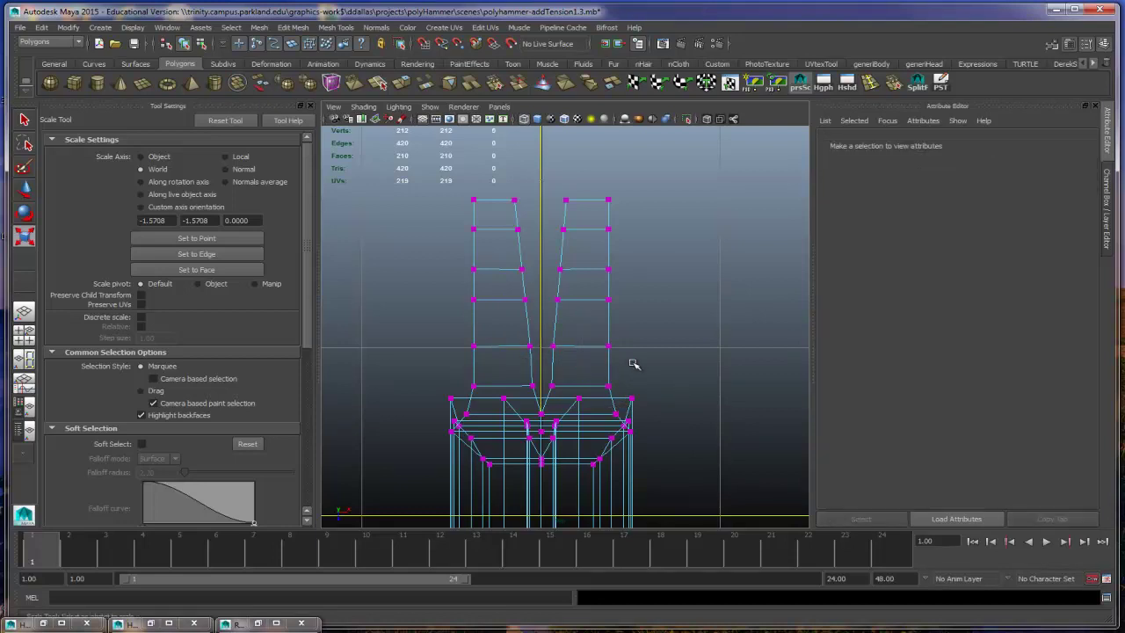
left_click(610, 438)
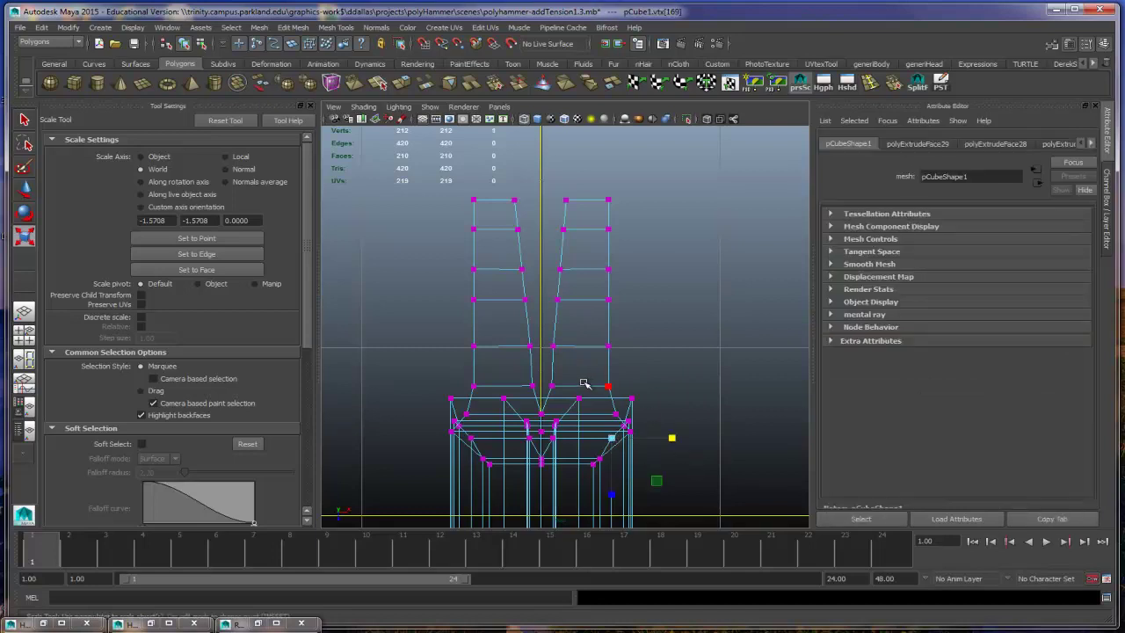
left_click_drag(524, 342, 582, 367, "shift")
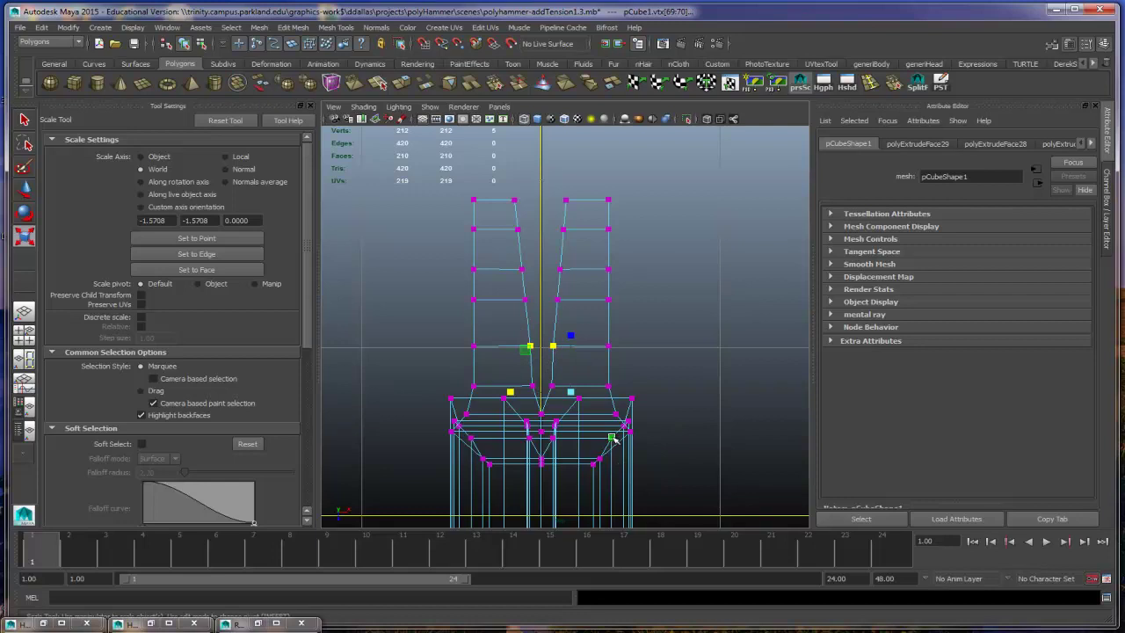
key("5")
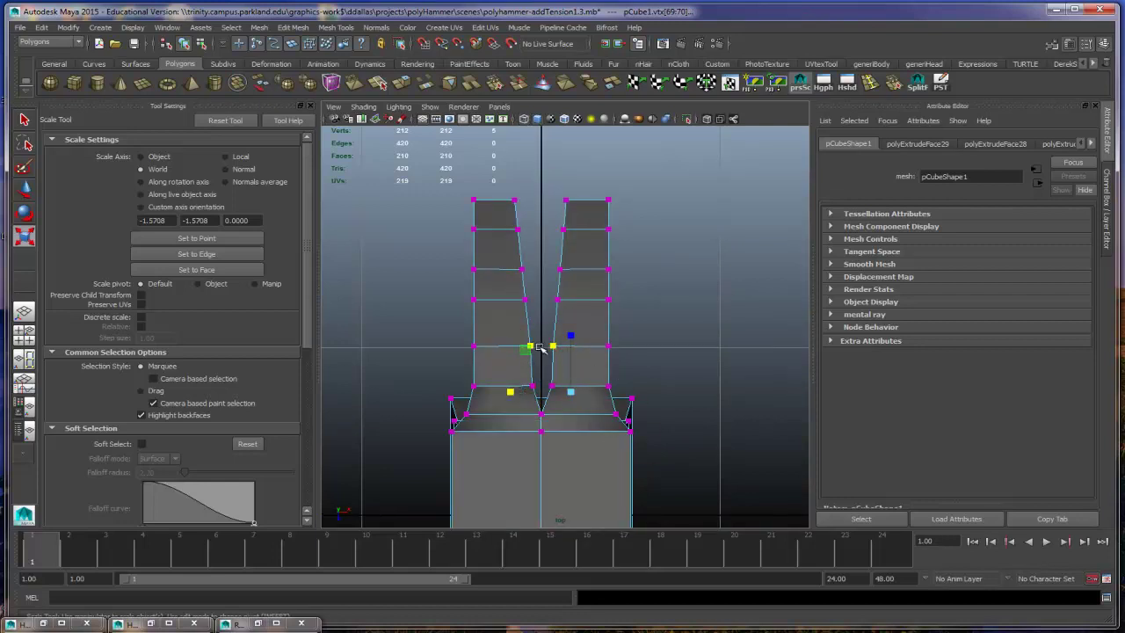
left_click(707, 343)
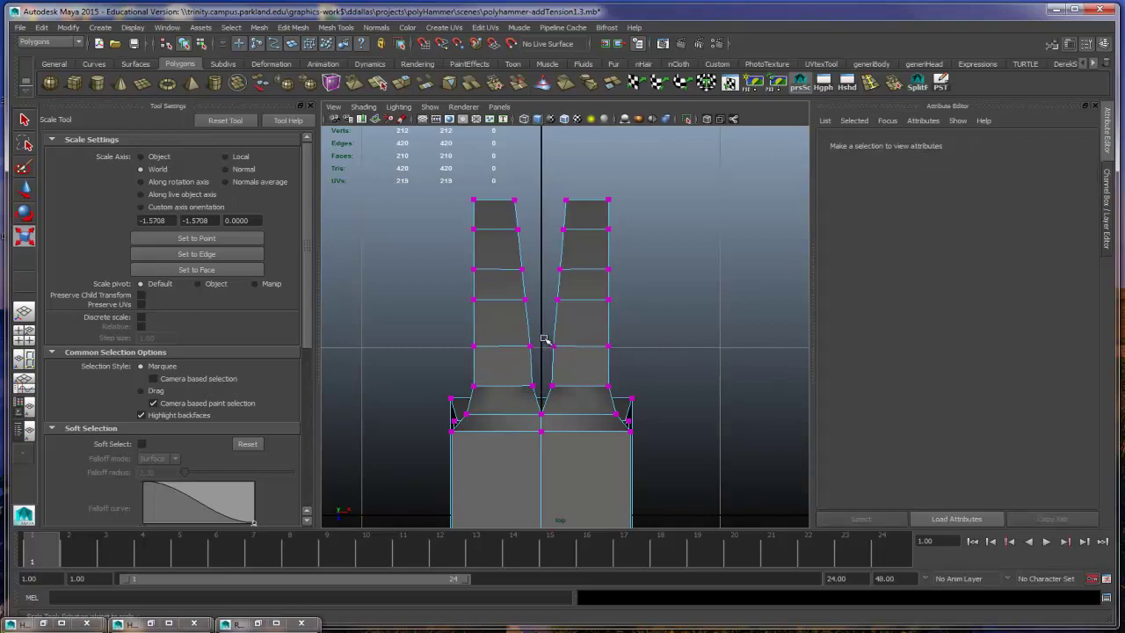
Step: Return to object mode in the perspective view with the whole hammer in sight and nothing selected
key("space")
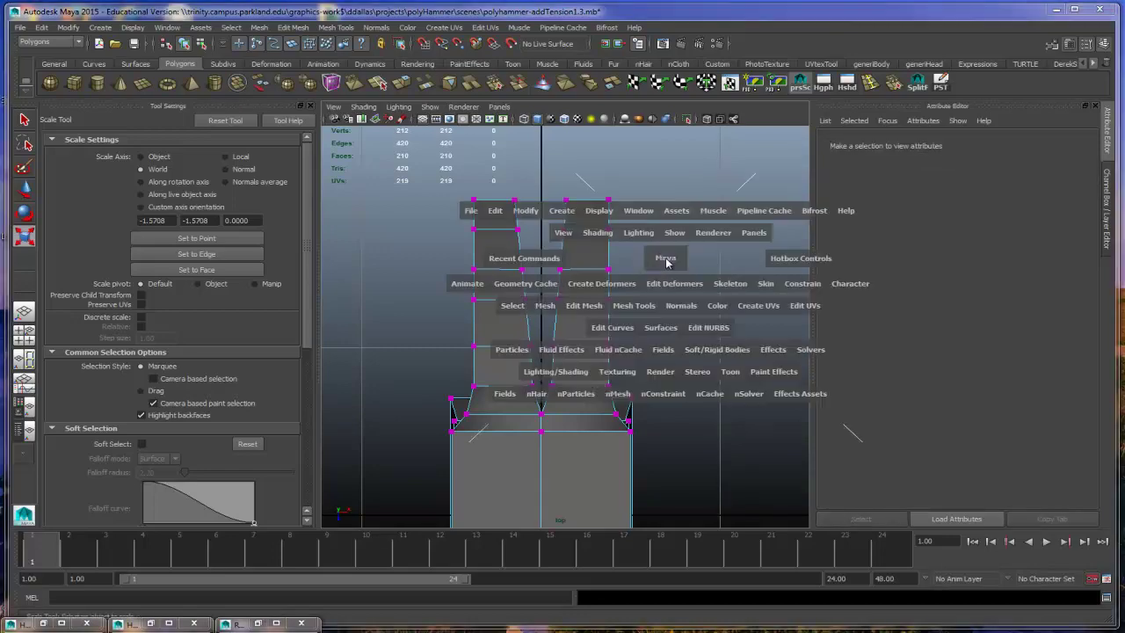
key("space")
left_click_drag(630, 320, 706, 407, "alt")
right_click_drag(643, 437, 648, 407, "alt")
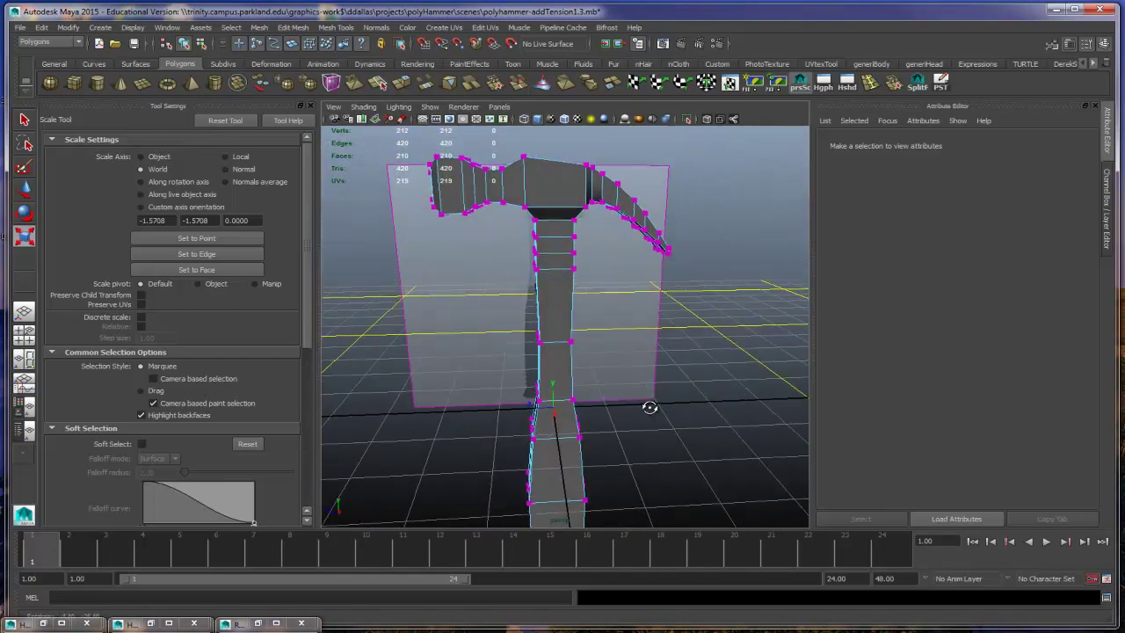
left_click_drag(648, 407, 612, 400, "alt")
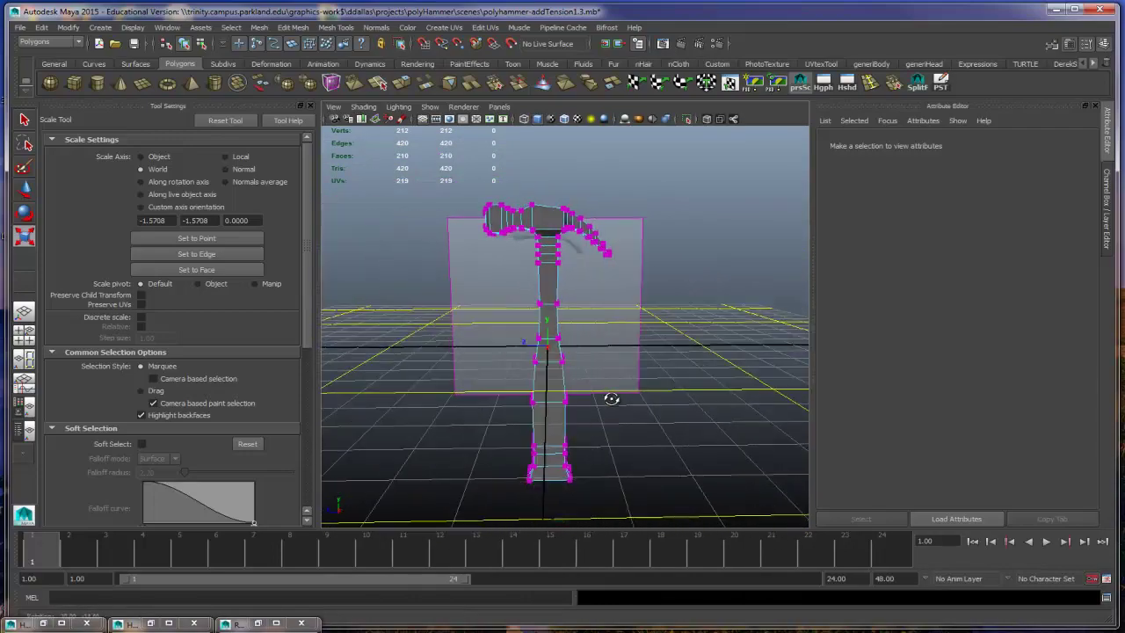
key("F8")
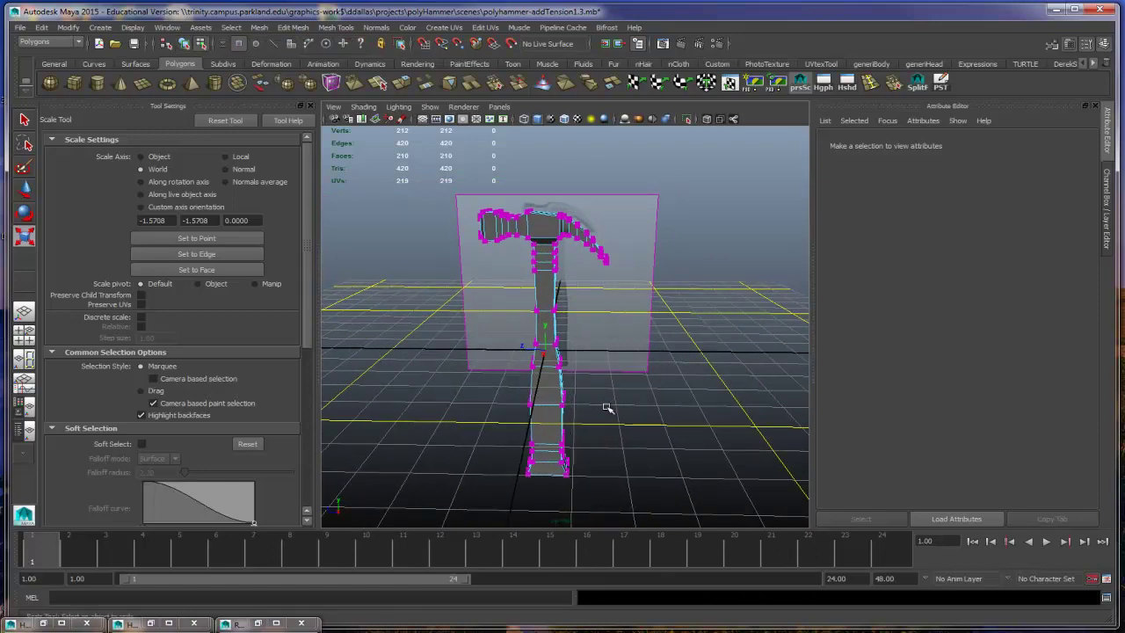
left_click(644, 310)
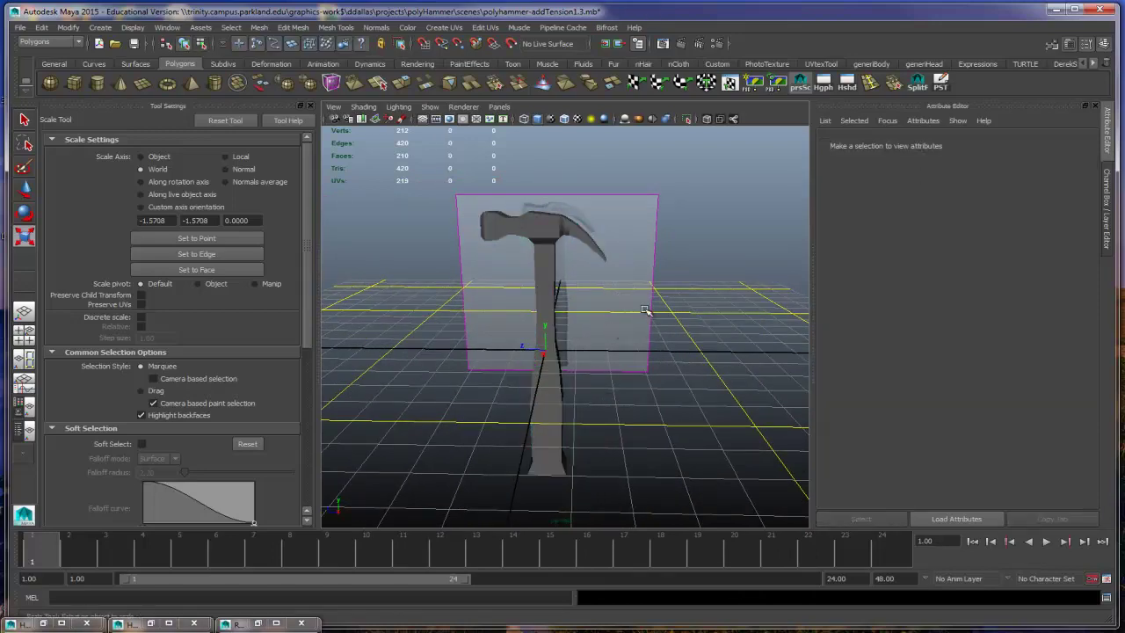
Step: Examine the tapered claw prongs and the gap between them from several angles in the perspective view
mouse_move(647, 388)
left_mouse_down("alt")
mouse_move(585, 397)
mouse_move(721, 407)
mouse_move(668, 389)
mouse_move(660, 412)
mouse_move(701, 414)
mouse_move(498, 390)
mouse_move(673, 367)
mouse_move(662, 398)
mouse_move(674, 397)
mouse_move(643, 406)
left_mouse_up("alt")
left_click(593, 255)
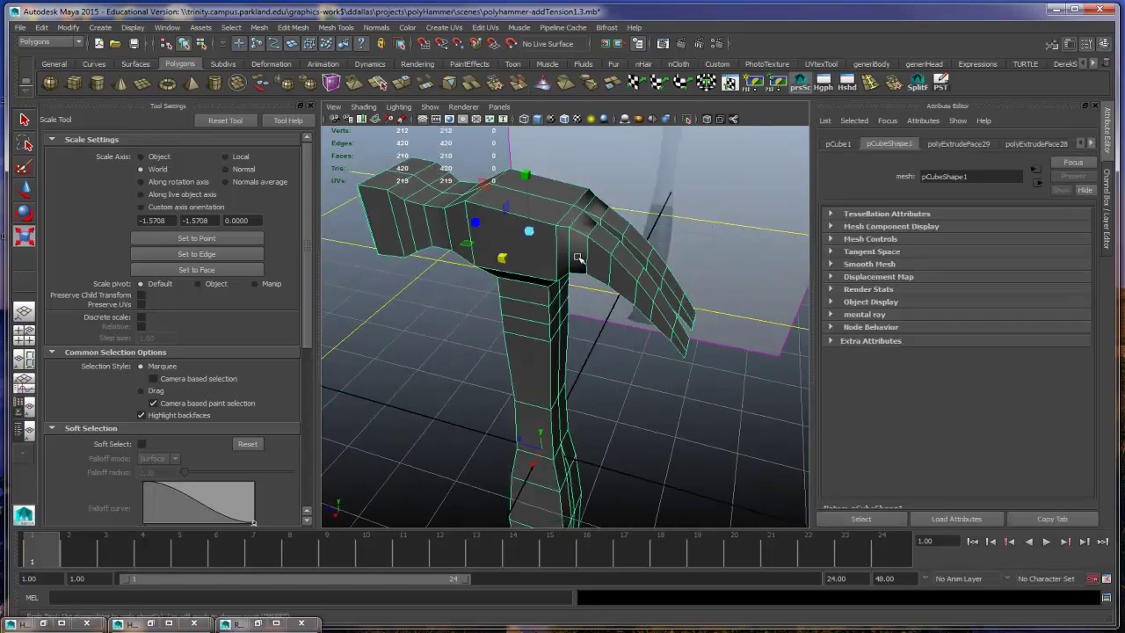
left_click(639, 346)
left_click_drag(639, 345, 644, 403, "alt")
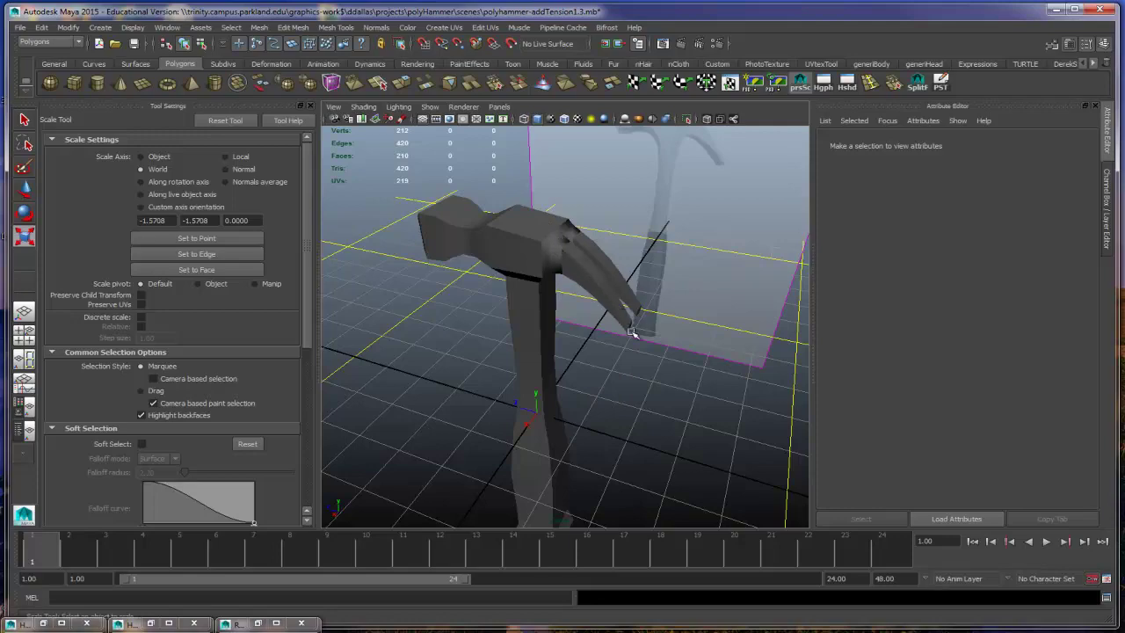
left_click_drag(600, 296, 604, 230, "alt")
left_click_drag(607, 269, 633, 255, "alt")
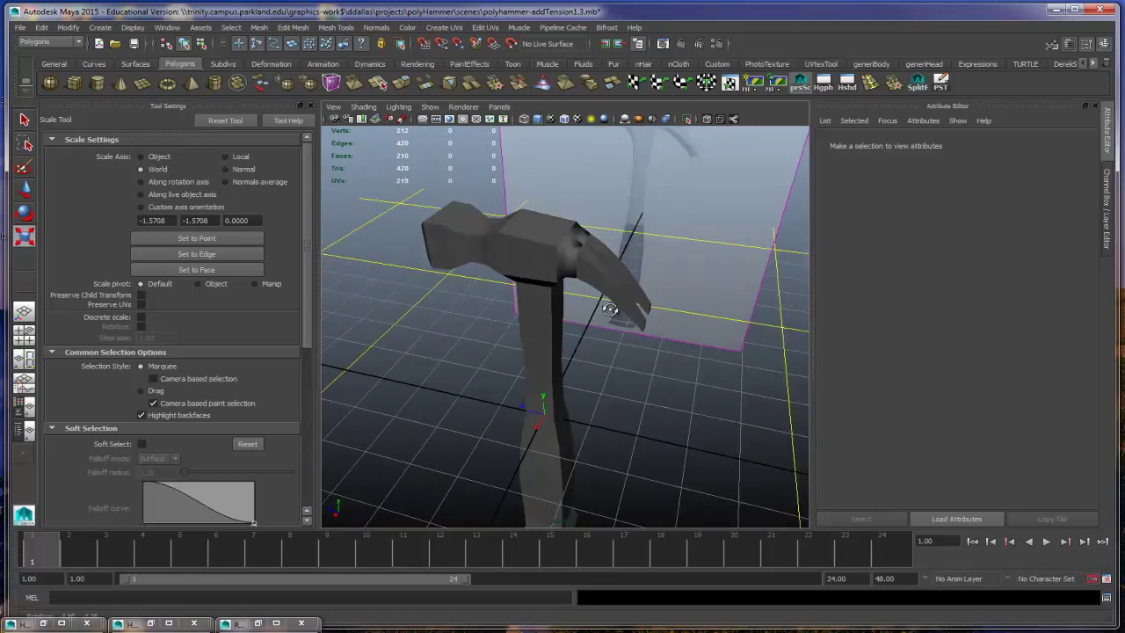
Step: Select the hammer and examine in shaded display the edges where the claw meets the head, and the overall shape
scroll(647, 241, "up", 5)
middle_click_drag(648, 241, 651, 362, "alt")
left_click_drag(618, 314, 661, 327, "alt")
left_click(582, 229)
scroll(630, 251, "up", 4)
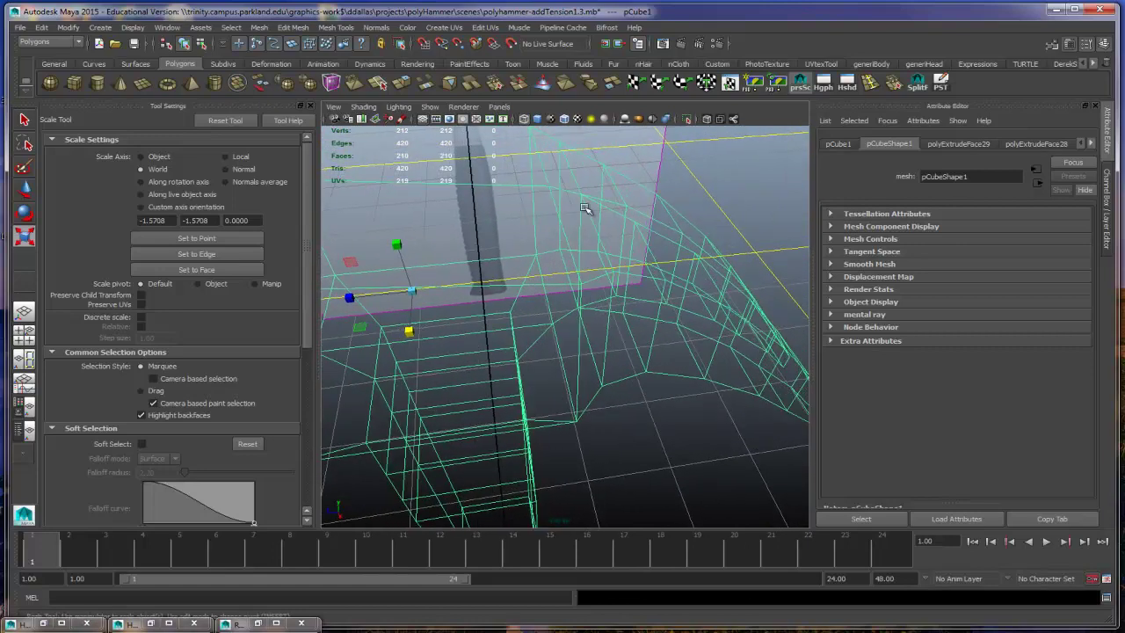
key("5")
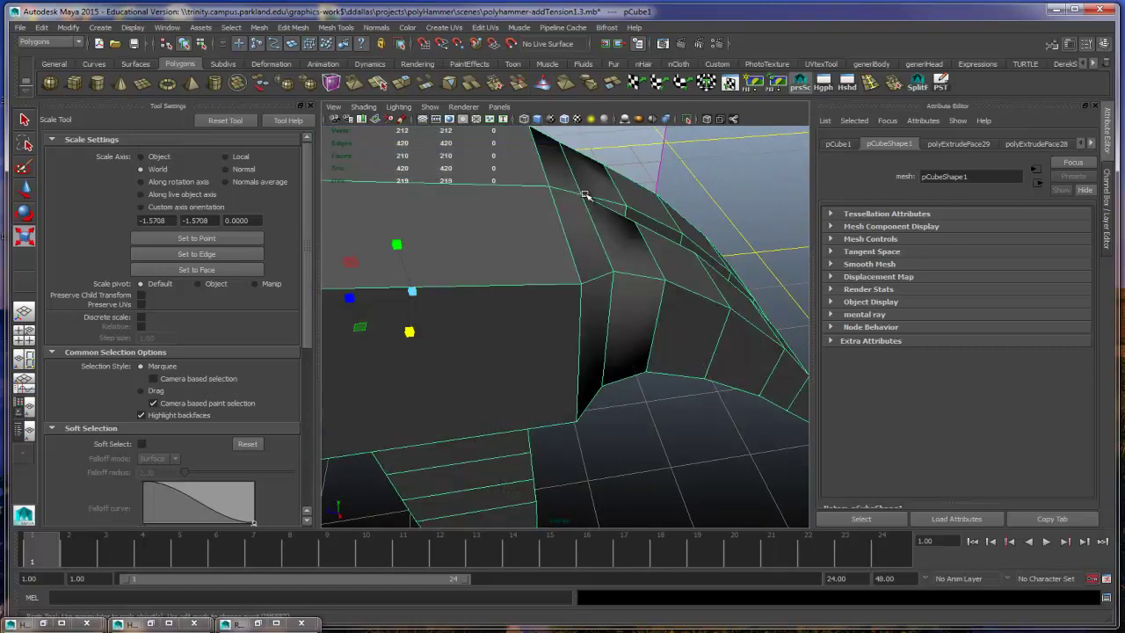
scroll(571, 211, "down", 10)
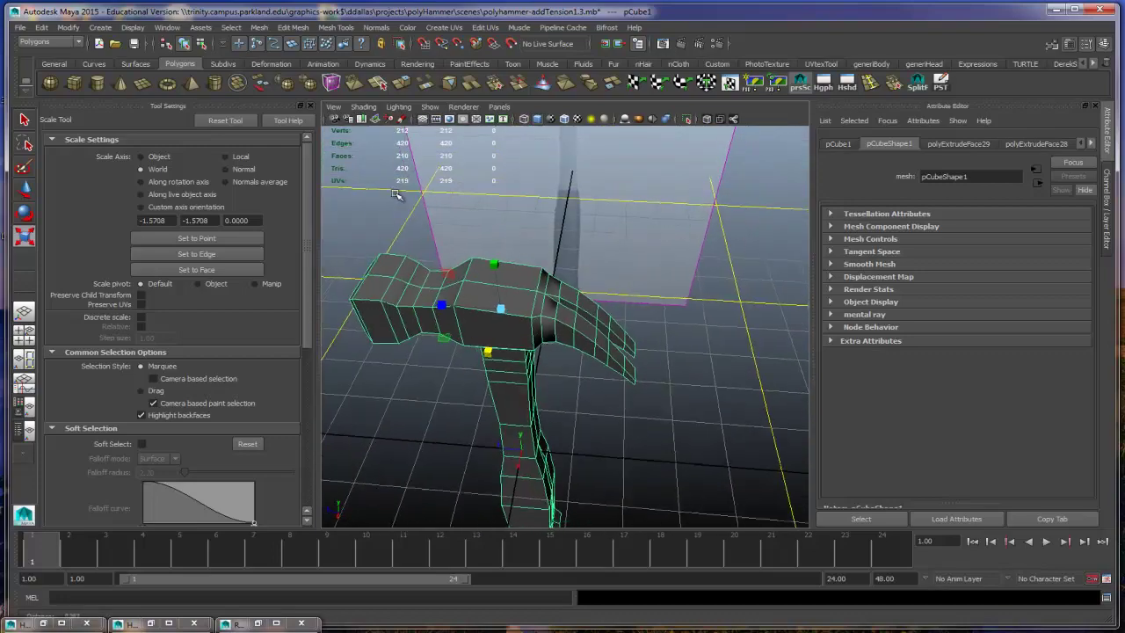
left_click_drag(594, 284, 668, 369, "alt")
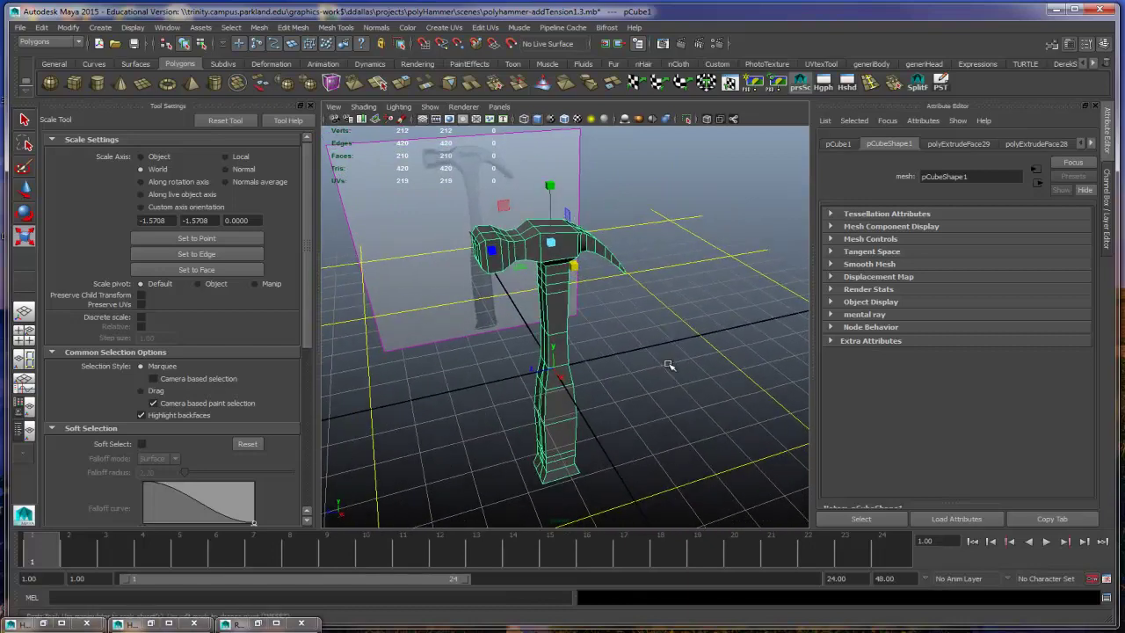
Step: Render the hammer in the perspective view, and examine its head, claw and handle from several angles
left_click(683, 44)
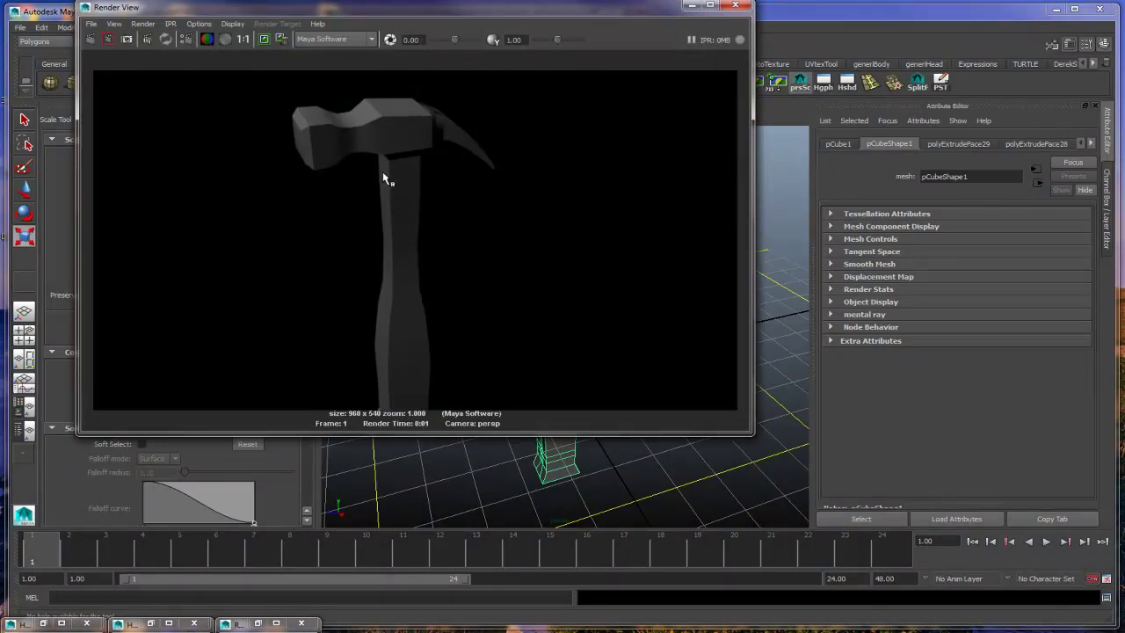
left_click(696, 7)
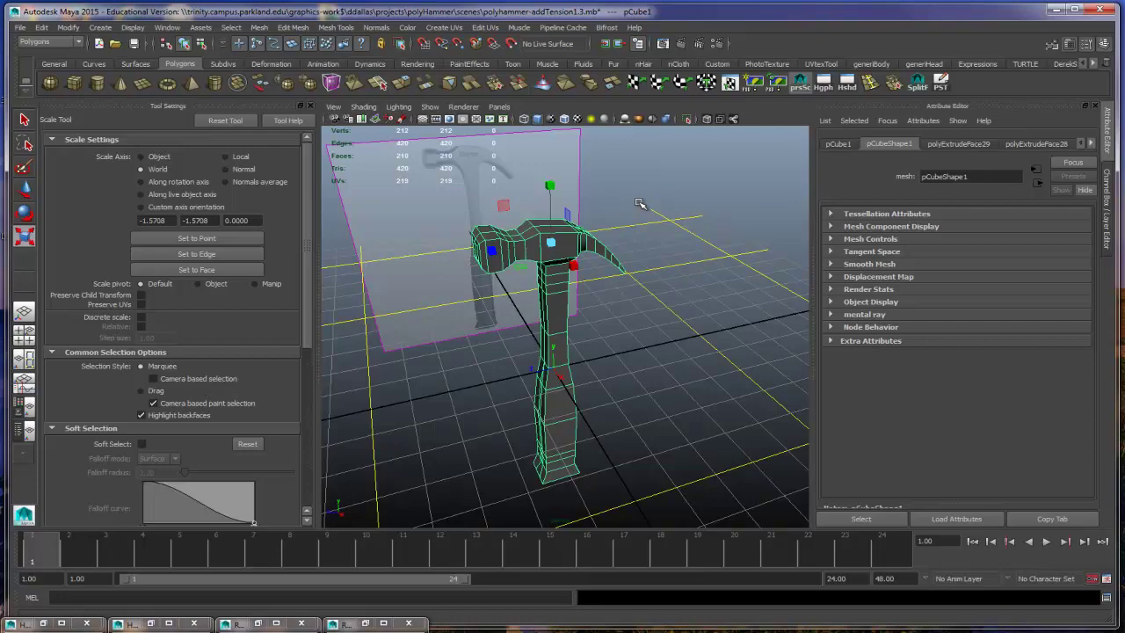
left_click_drag(640, 204, 610, 392, "alt")
right_click_drag(610, 392, 683, 396, "alt")
mouse_move(683, 397)
left_mouse_down("alt")
mouse_move(615, 397)
mouse_move(648, 351)
mouse_move(673, 371)
mouse_move(678, 409)
left_mouse_up("alt")
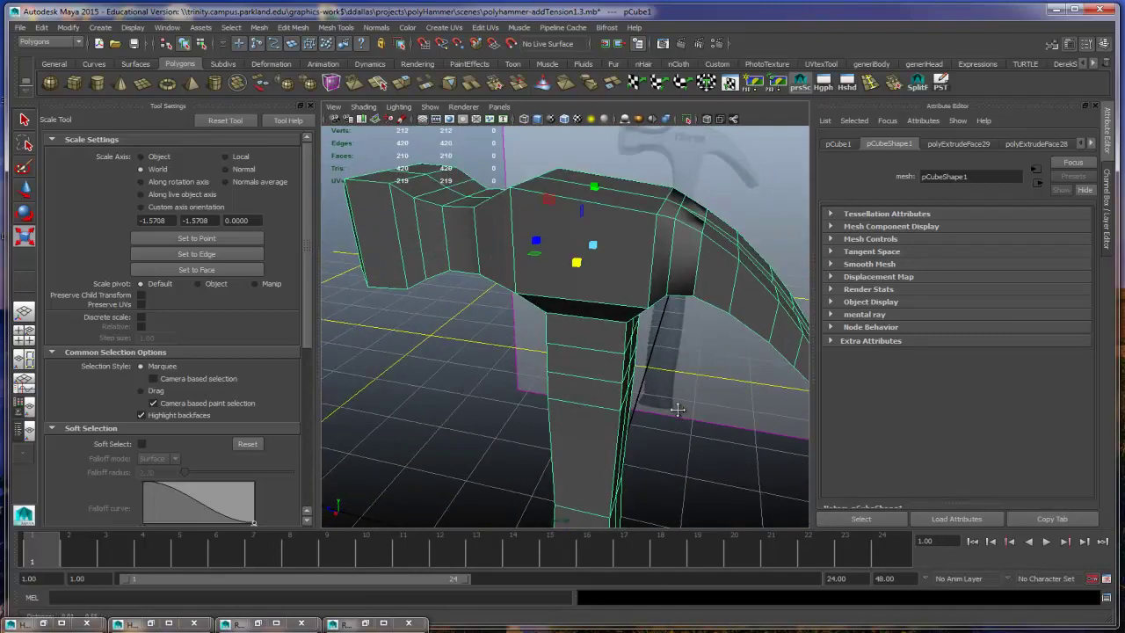
right_click_drag(678, 409, 668, 404, "alt")
left_click_drag(668, 404, 613, 371, "alt")
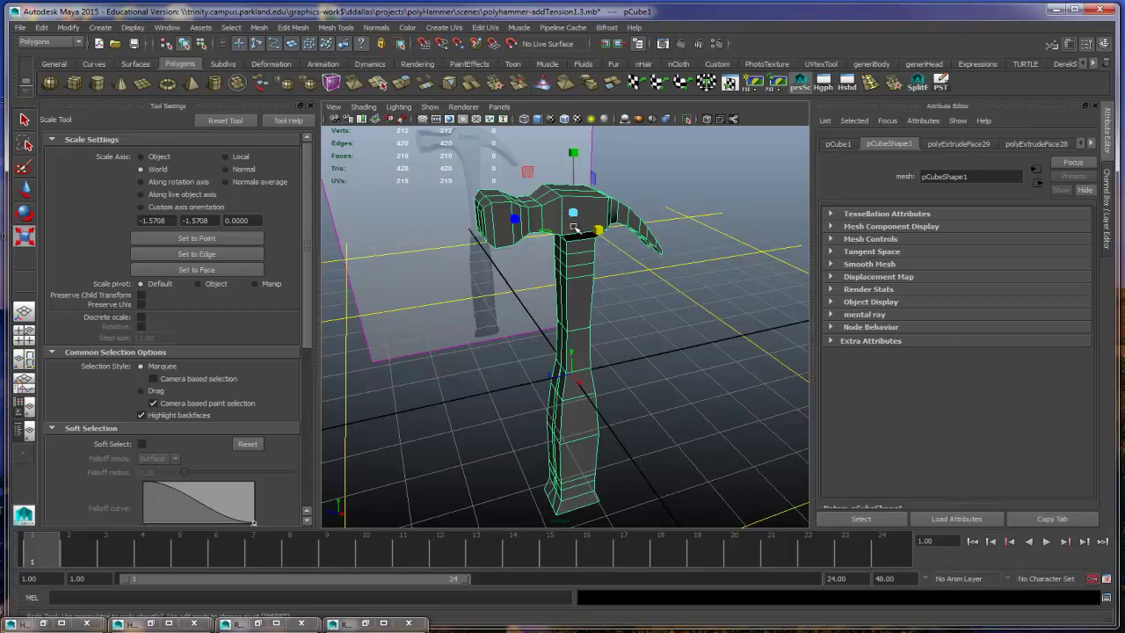
left_click_drag(537, 261, 662, 254, "alt")
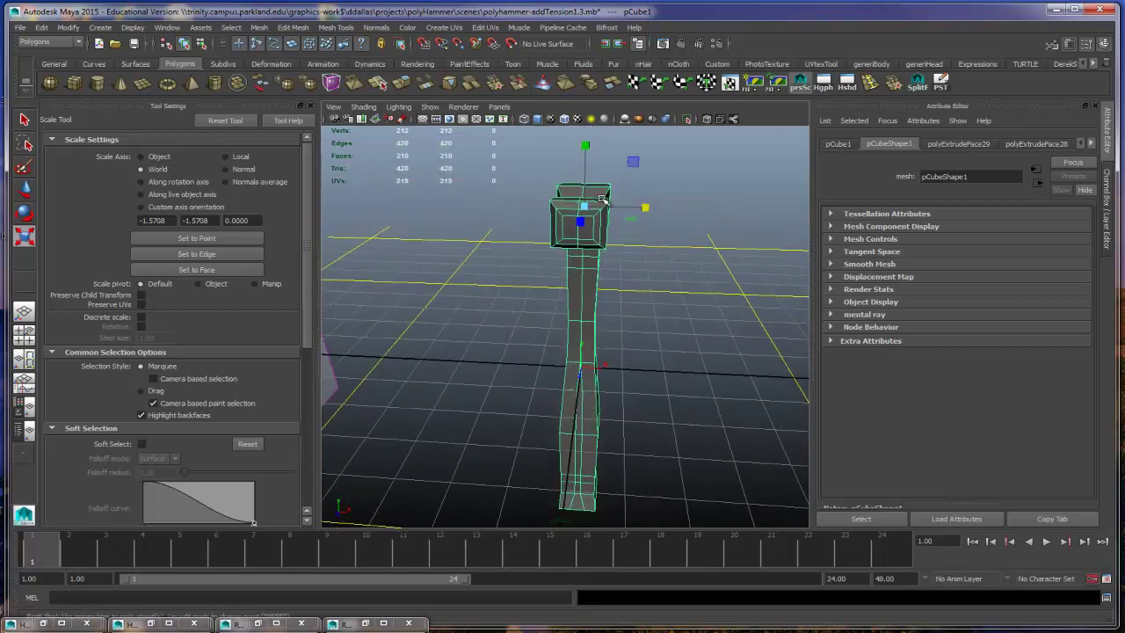
left_click_drag(679, 268, 612, 311, "alt")
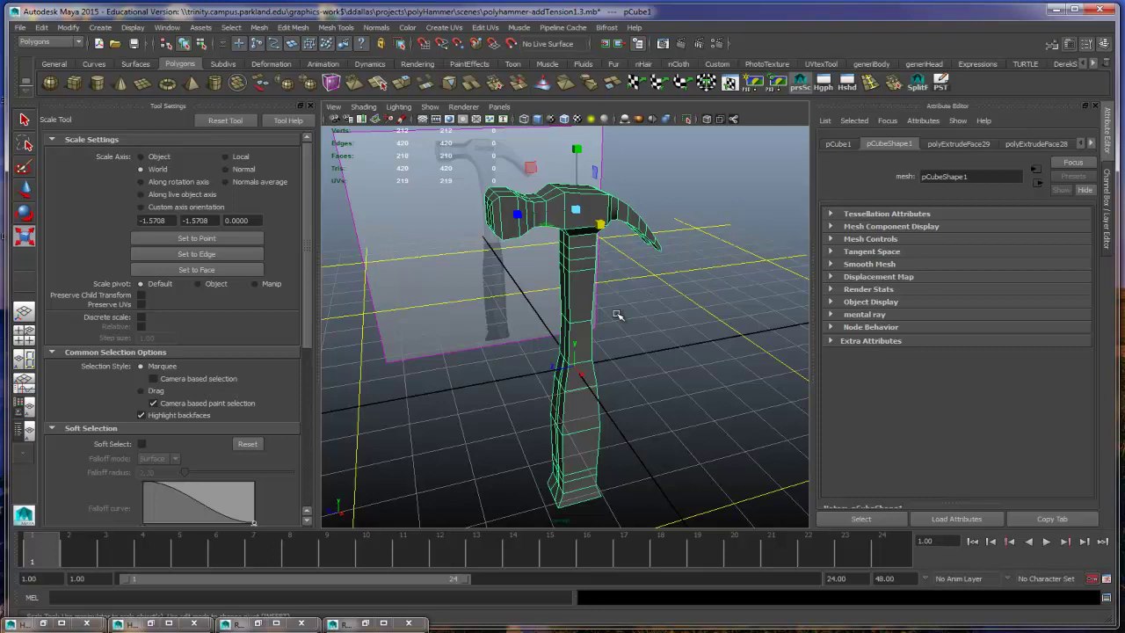
Step: Preview the hammer smoothed with its cage shown, and examine the rounding of the striking face, head and handle
key("2")
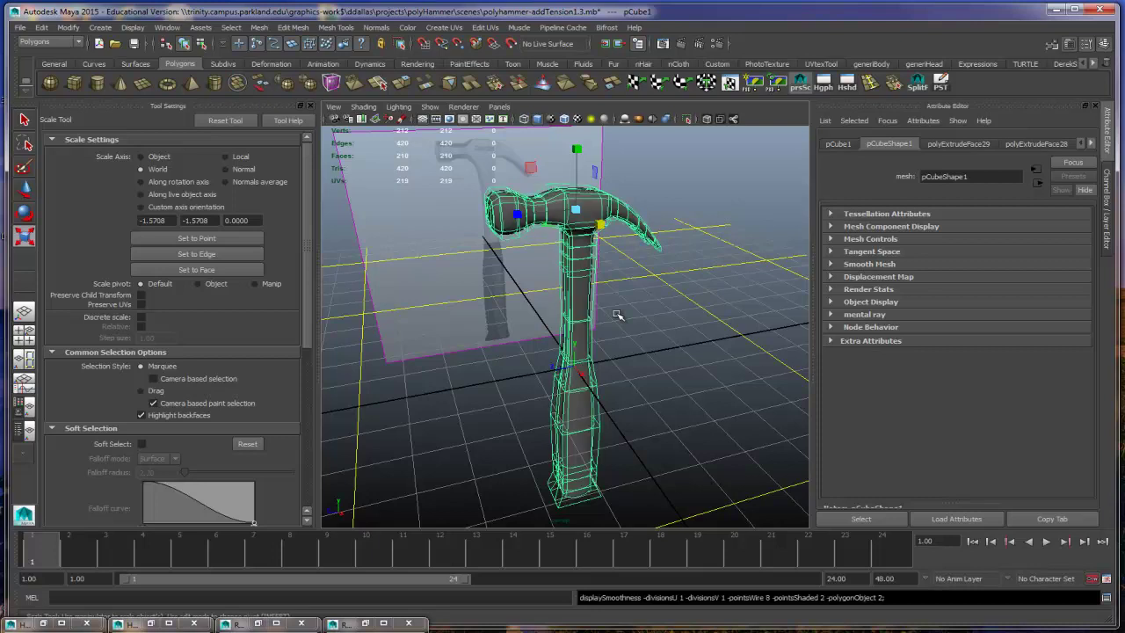
right_click_drag(619, 270, 621, 283, "alt")
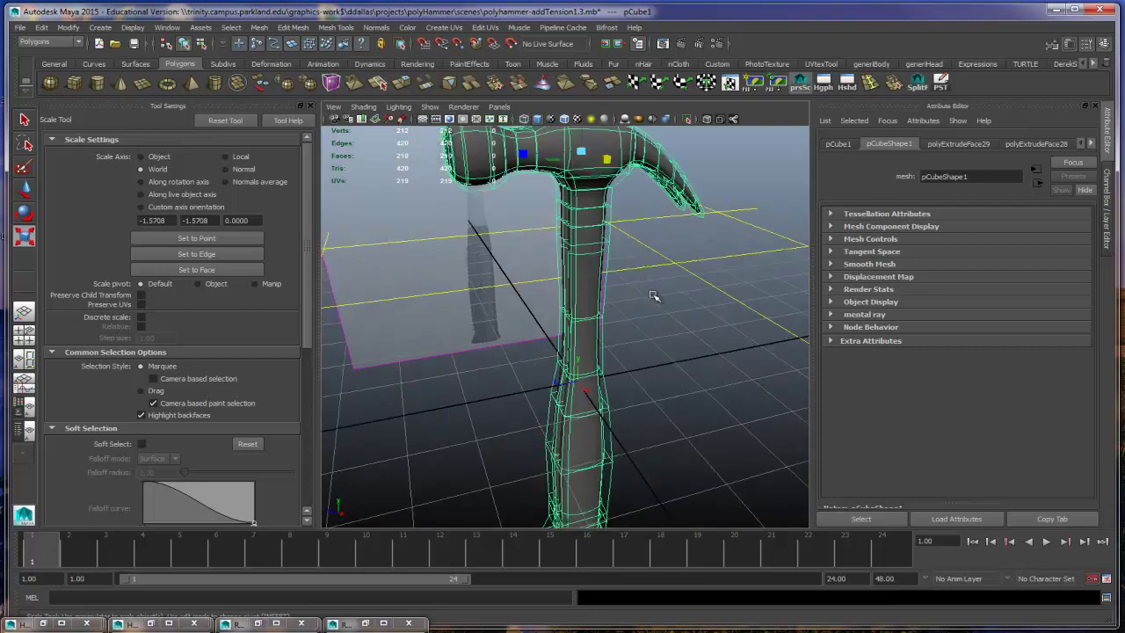
scroll(654, 296, "up", 3)
scroll(651, 307, "down", 5)
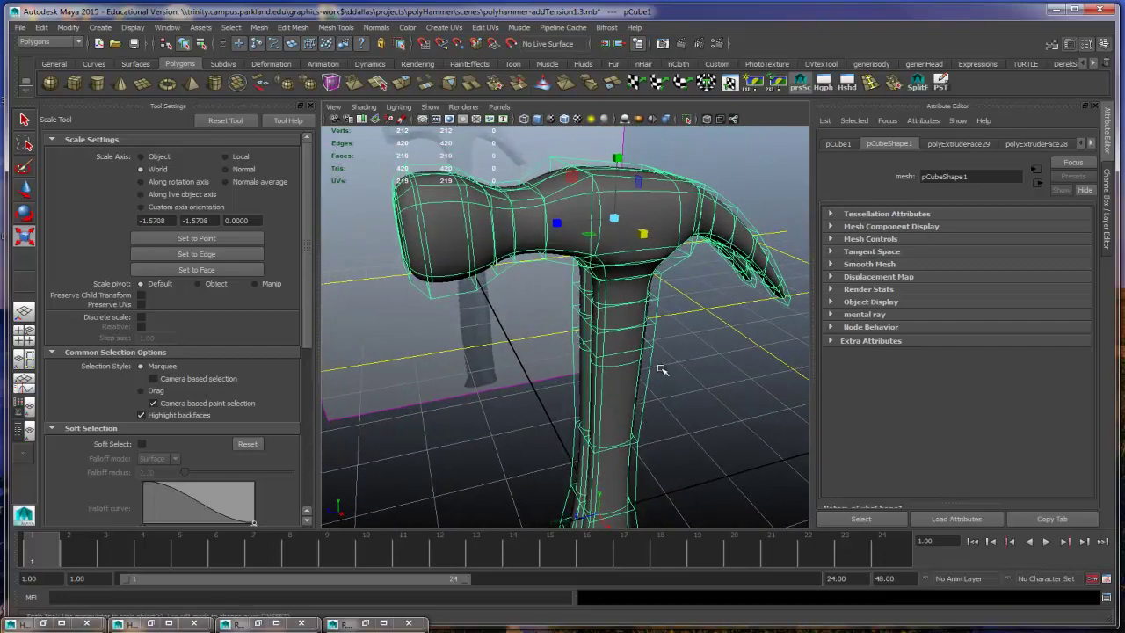
left_click_drag(664, 367, 755, 390, "alt")
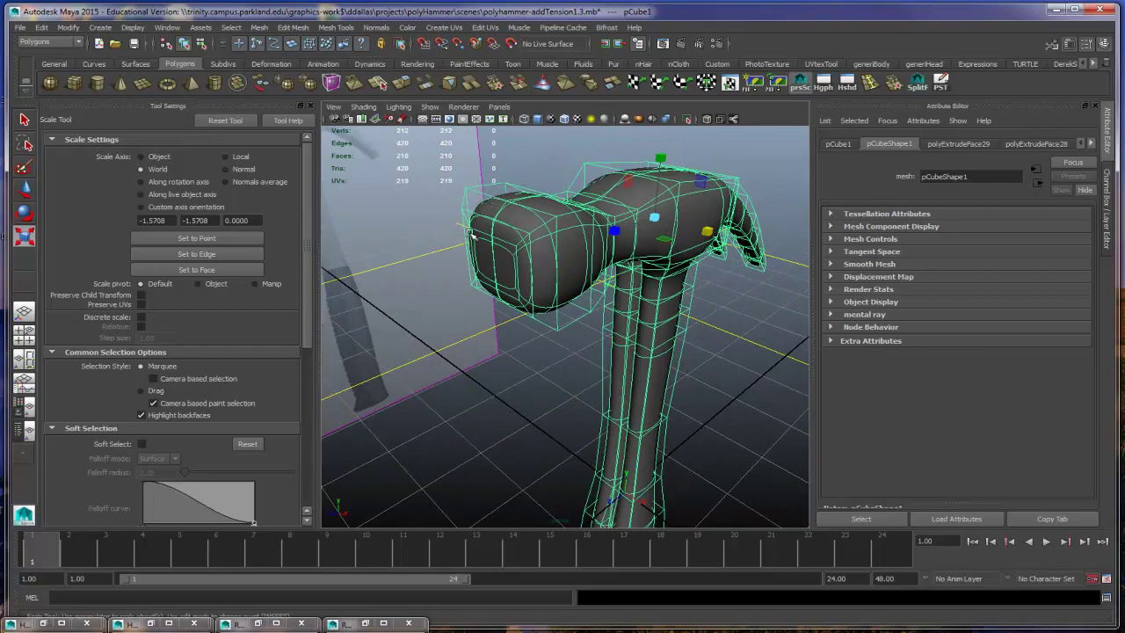
left_click_drag(526, 290, 593, 316, "alt")
Step: Compare the handle's underside and split in smoothed and unsmoothed display, ending with the smooth preview off
key("1")
right_click_drag(593, 316, 616, 334, "alt")
left_click_drag(615, 334, 530, 402, "alt")
left_click_drag(477, 206, 449, 276, "alt")
left_click_drag(504, 338, 490, 261, "alt")
scroll(572, 401, "down", 5)
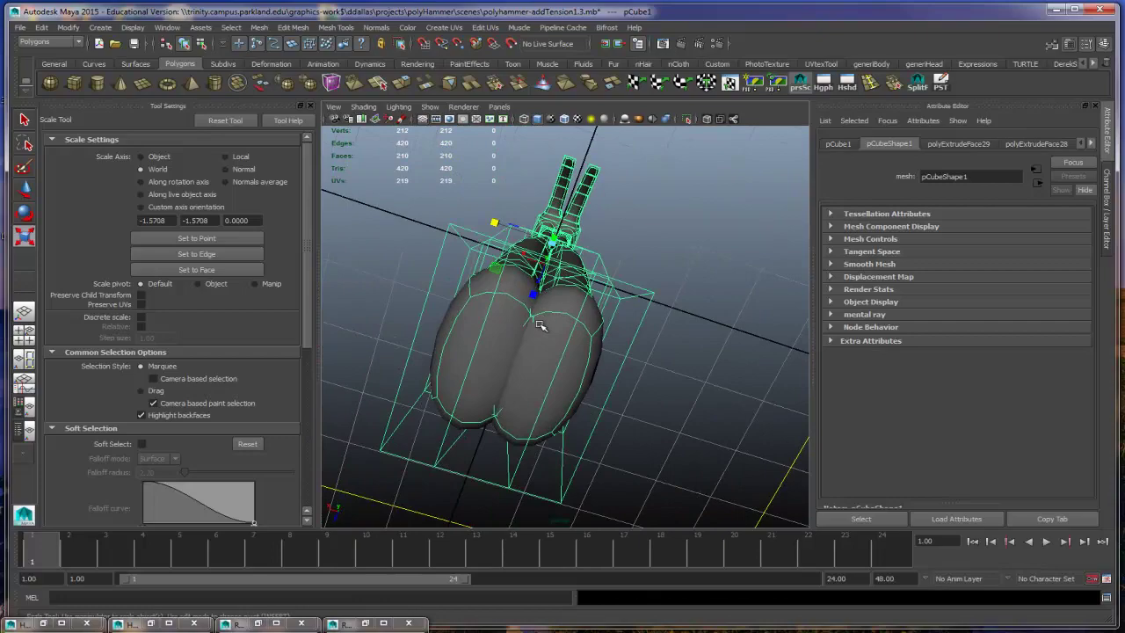
left_click_drag(541, 325, 739, 364, "alt")
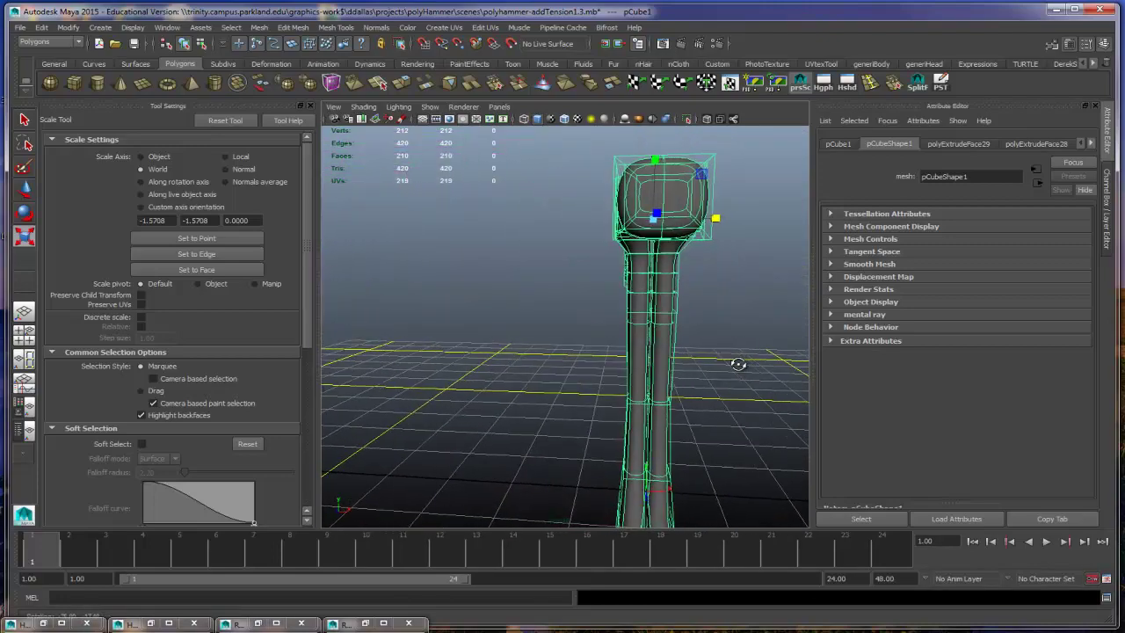
key("1")
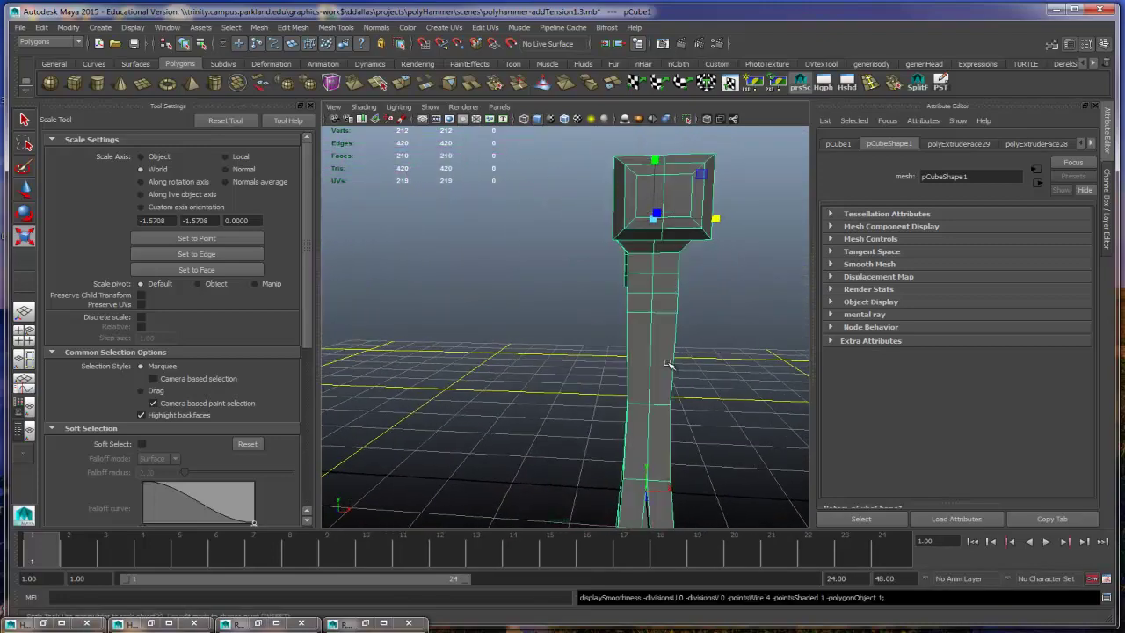
Step: Show the hammer in wireframe and switch to face selection for a close look at the handle below the head
left_click_drag(668, 363, 623, 359, "alt")
right_click_drag(623, 359, 733, 372, "alt")
left_click_drag(733, 372, 572, 384, "alt")
key("4")
right_click(604, 304)
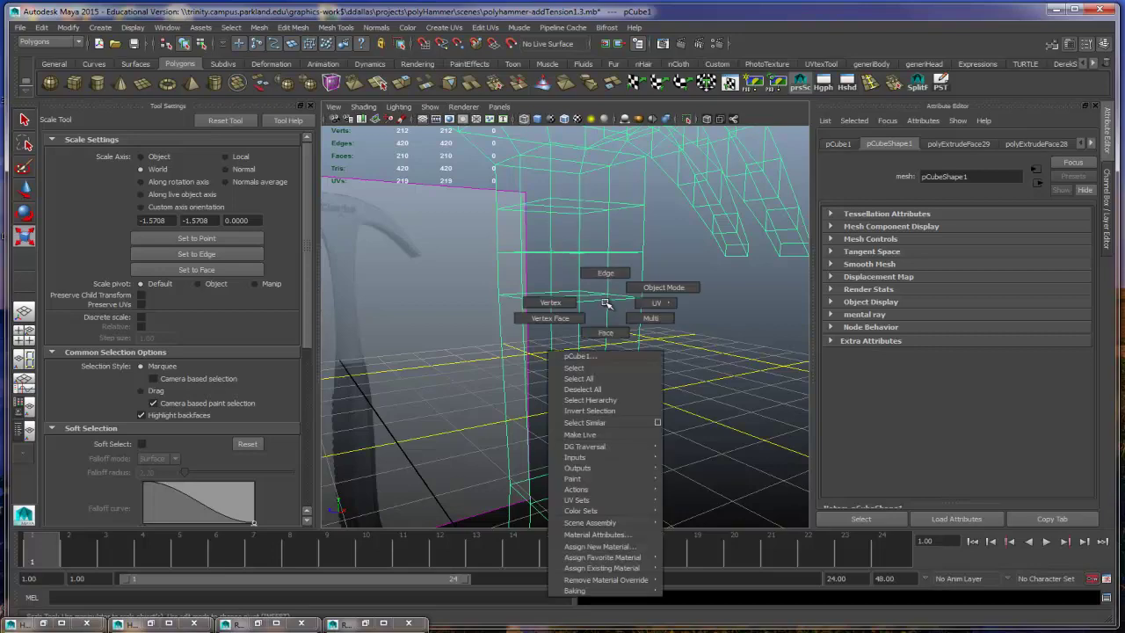
left_click(607, 333)
left_click_drag(608, 335, 633, 424, "alt")
scroll(632, 401, "up", 10)
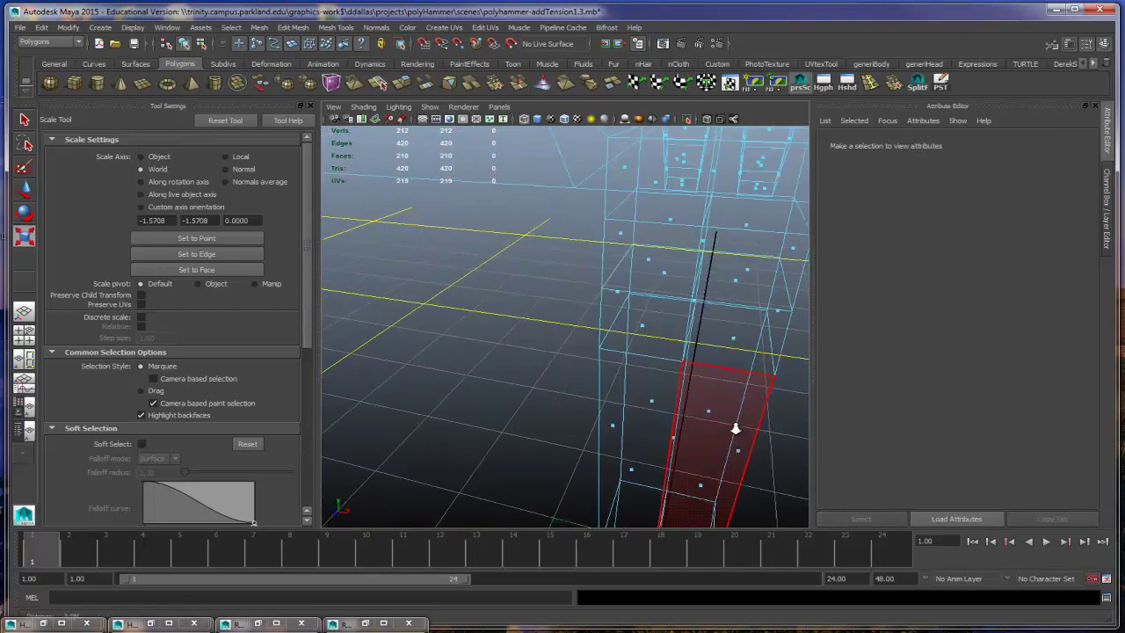
Step: Select individual faces of the handle in wireframe to check for interior faces running through its middle
left_click_drag(621, 405, 646, 411, "alt")
left_click(579, 379)
left_click(694, 358)
right_click_drag(645, 411, 891, 447, "alt")
left_click(613, 347)
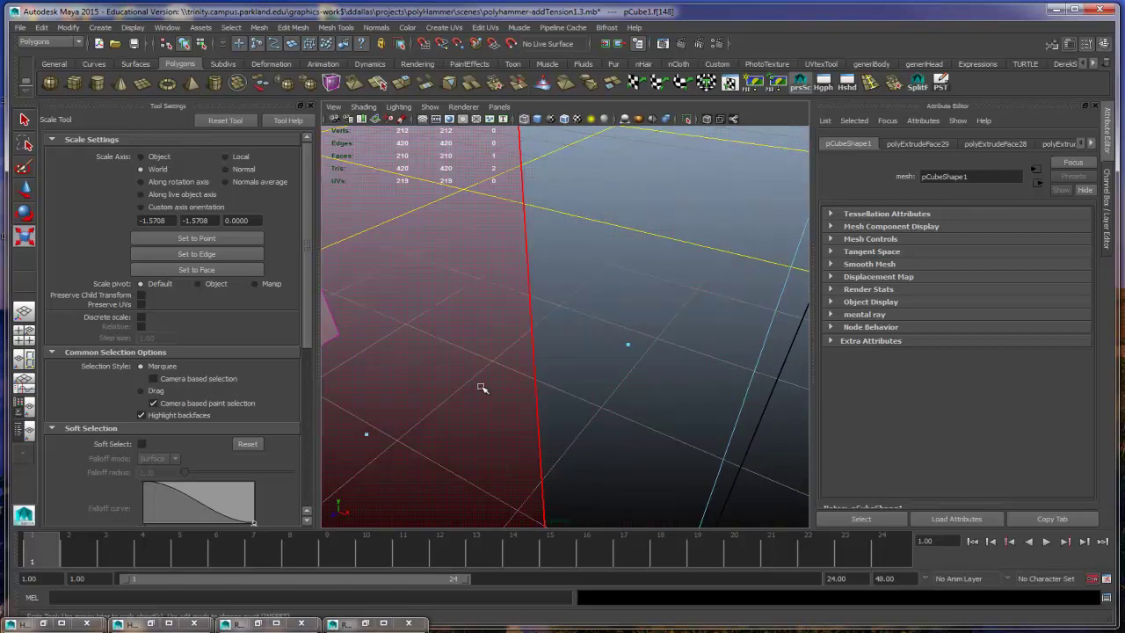
left_click_drag(544, 392, 523, 372, "alt")
scroll(510, 322, "down", 8)
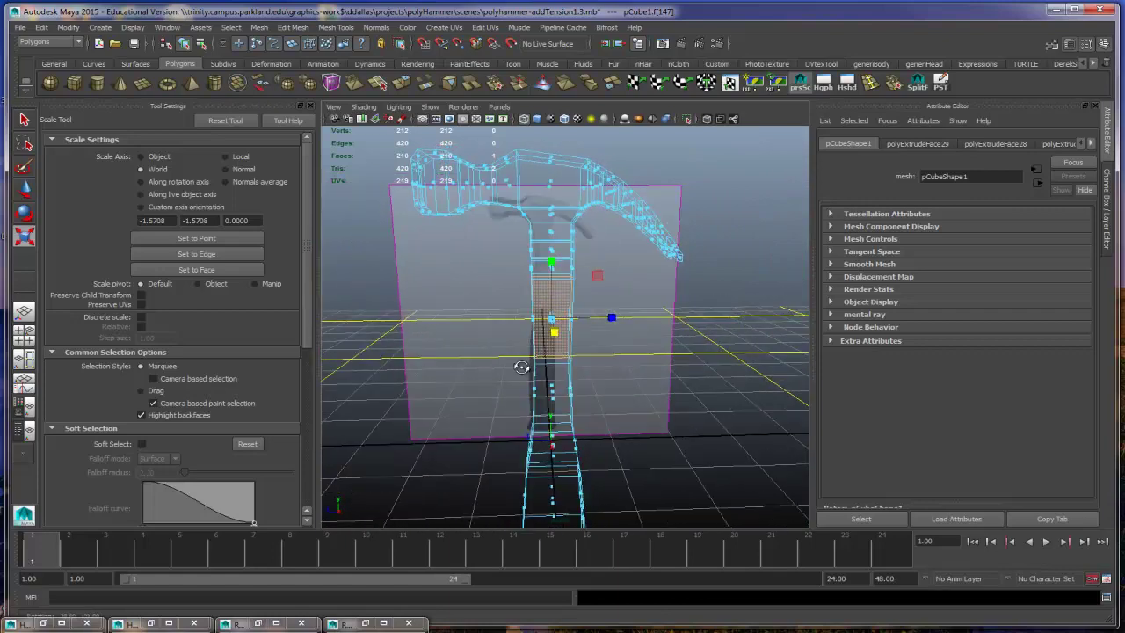
scroll(561, 372, "down", 3)
Step: Select all handle faces from just below the head to the base in the side view, and delete them
key("space")
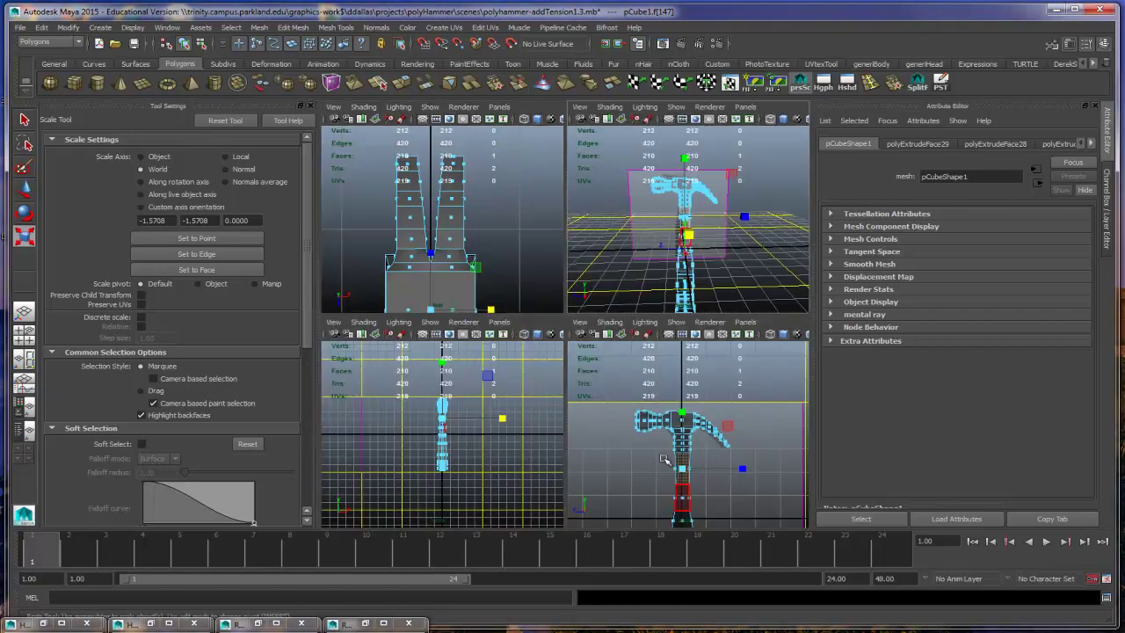
scroll(687, 479, "up", 5)
scroll(694, 470, "down", 5)
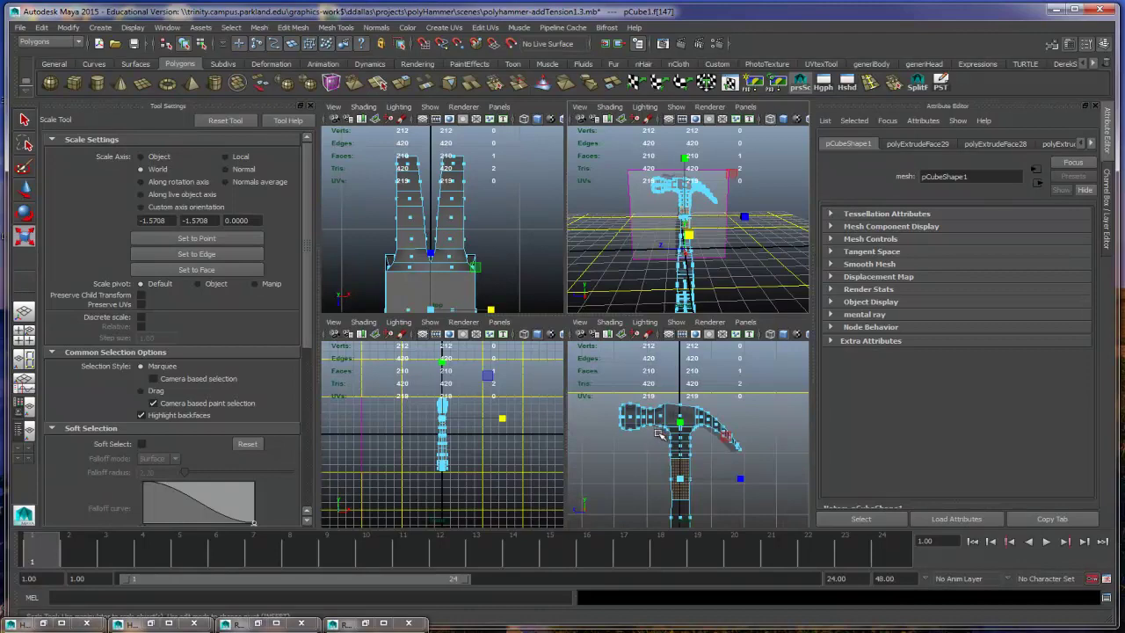
key("space")
middle_click_drag(588, 346, 588, 290, "alt")
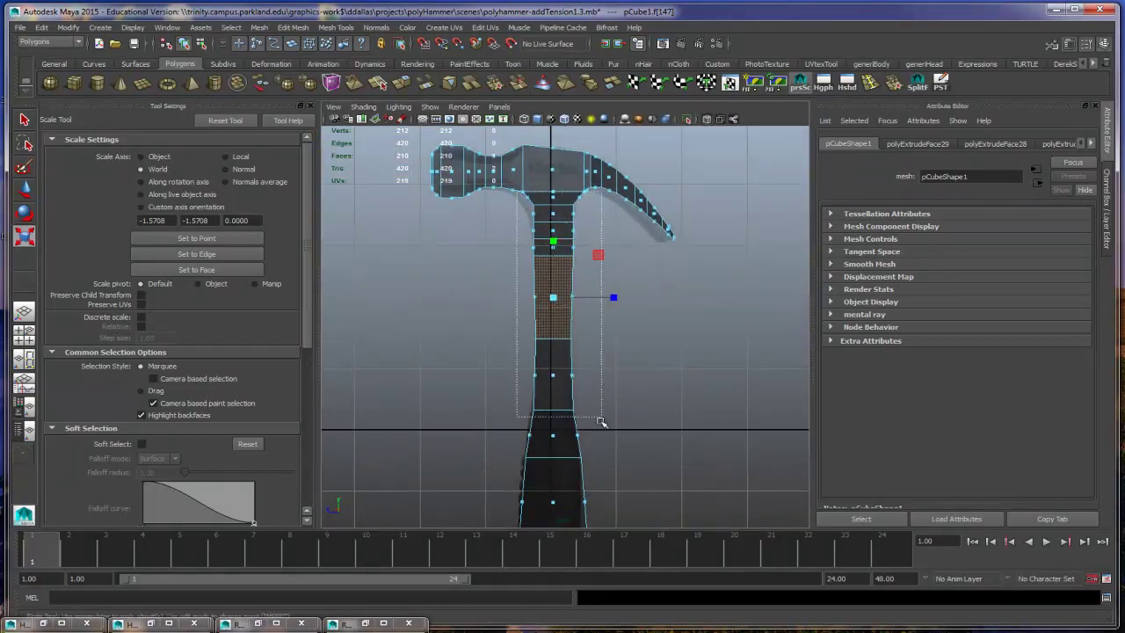
middle_click_drag(616, 497, 648, 327, "alt")
middle_click_drag(618, 442, 607, 365, "alt")
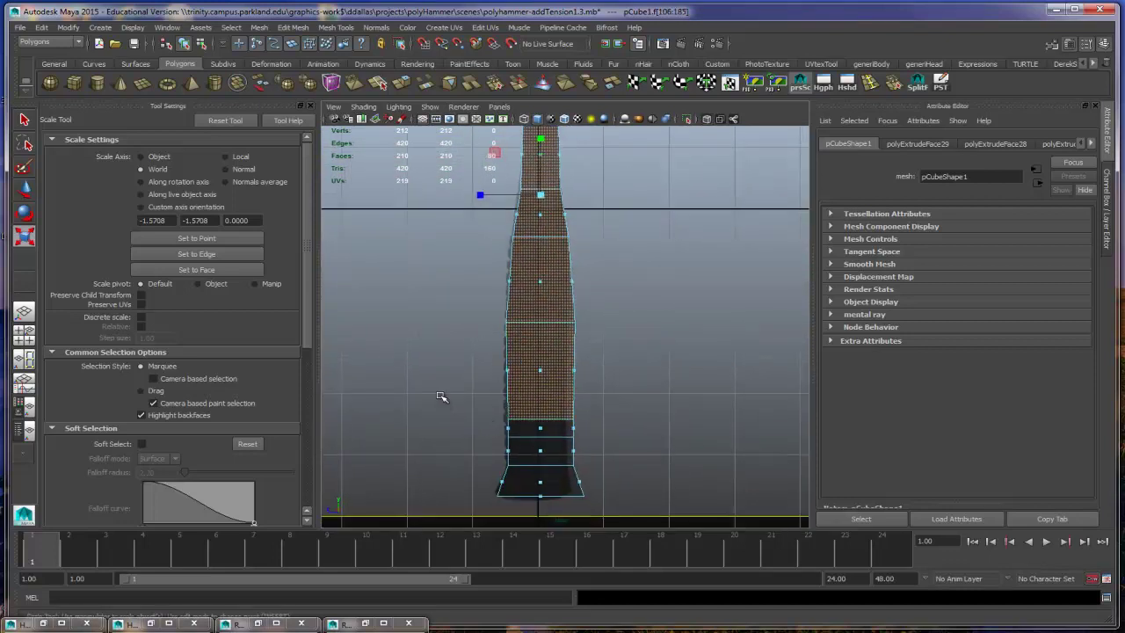
left_click_drag(663, 512, 668, 511, "shift")
middle_click_drag(637, 398, 638, 438, "alt")
right_click_drag(630, 413, 632, 308, "alt")
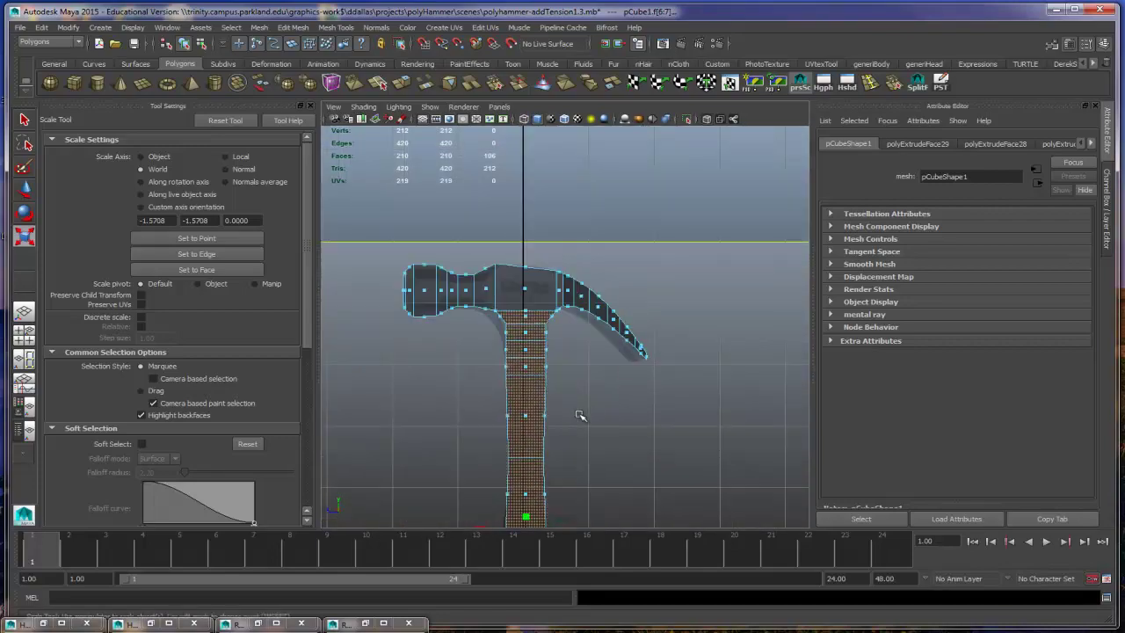
key("space")
key("space")
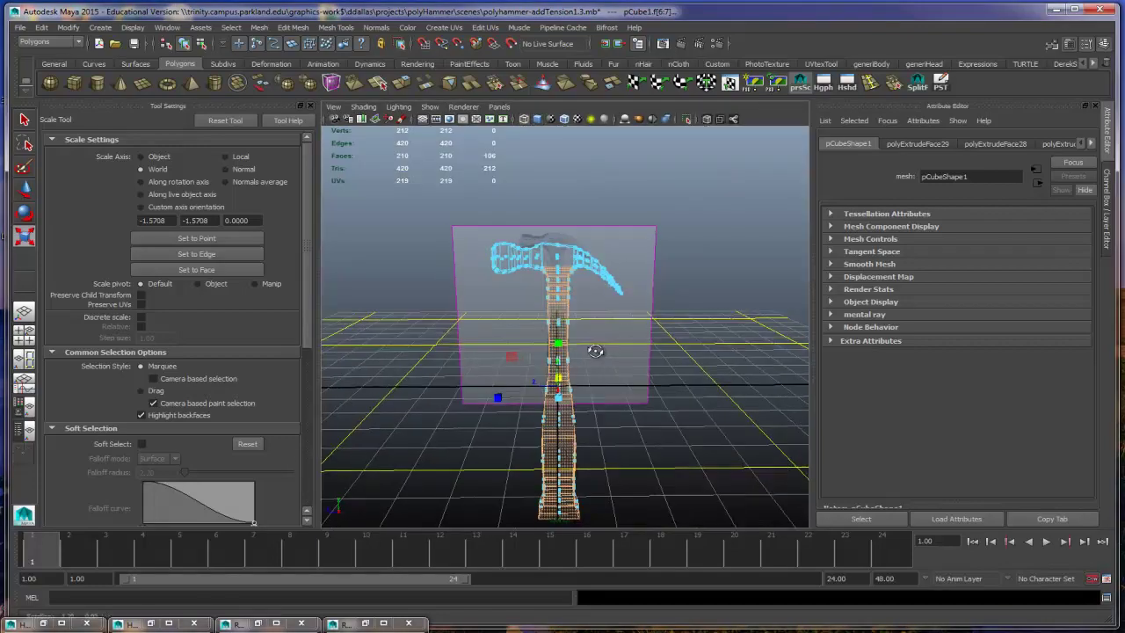
right_click_drag(492, 349, 619, 407, "alt")
left_click_drag(619, 407, 604, 356, "alt")
right_click_drag(604, 356, 735, 394, "alt")
key("Delete")
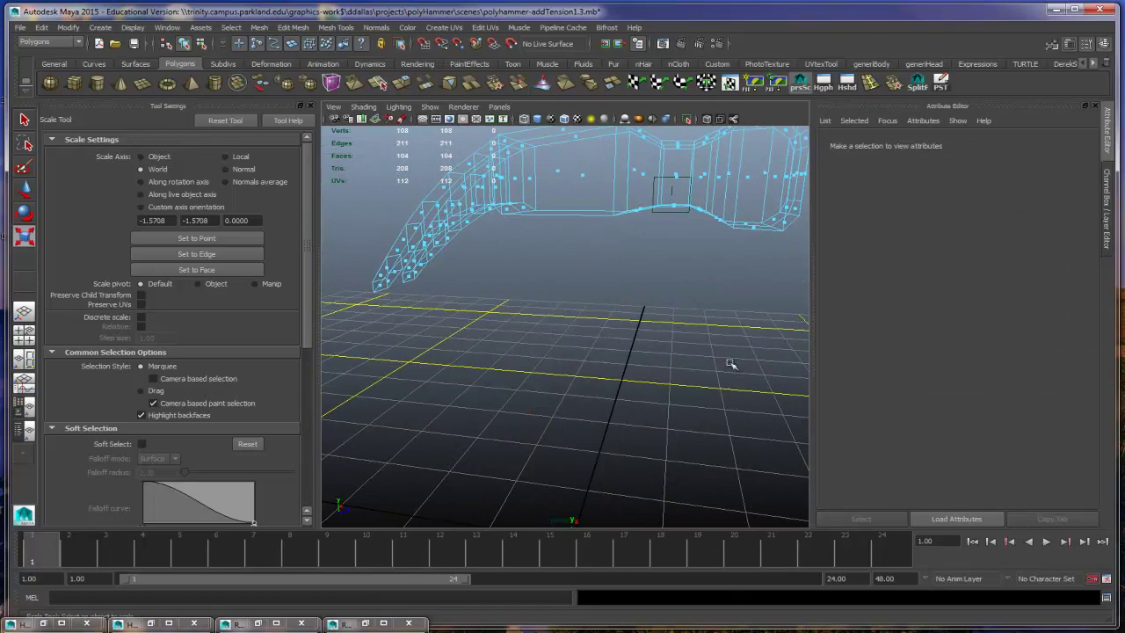
Step: Select the border edges of the opening under the head and close it with Fill Hole in shaded display
left_click_drag(730, 364, 609, 298, "alt")
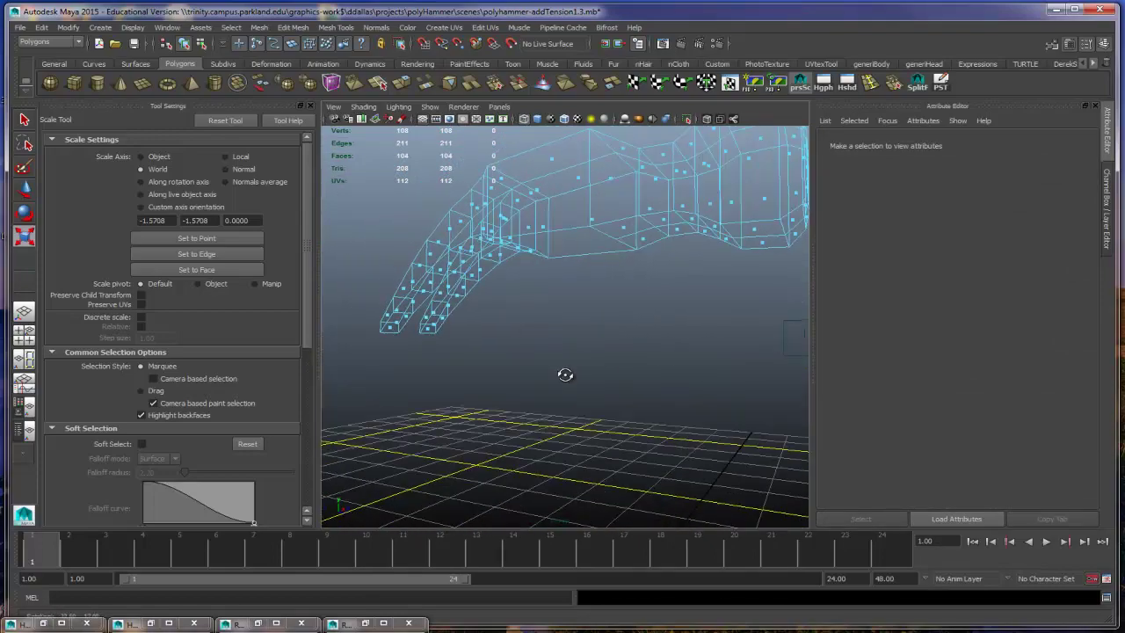
left_click_drag(646, 365, 657, 407, "alt")
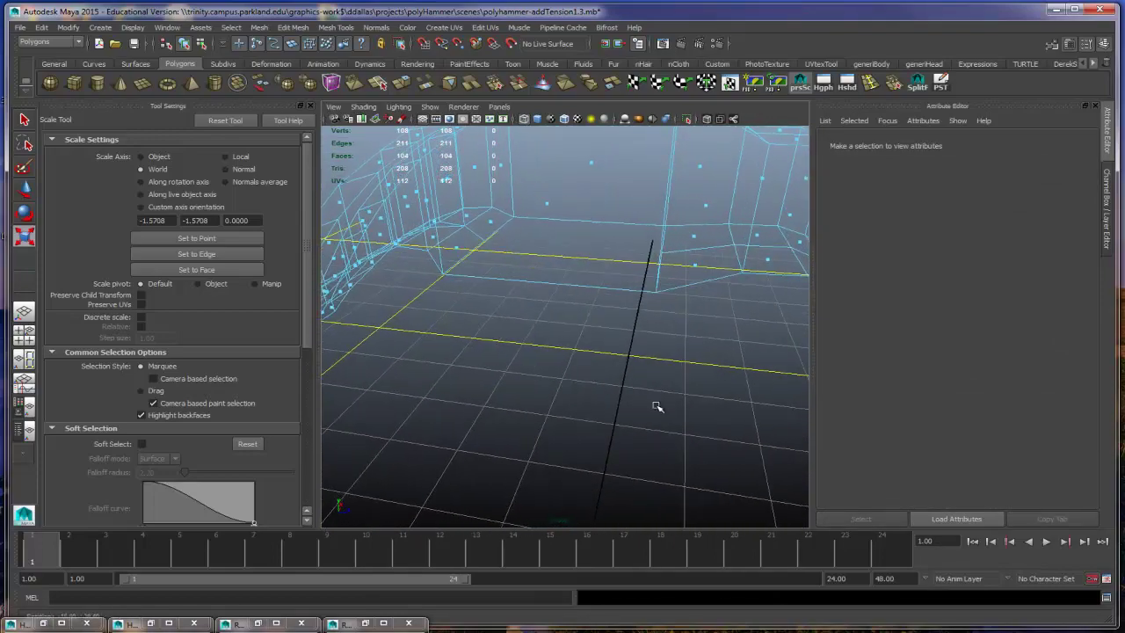
right_click_drag(605, 290, 606, 245)
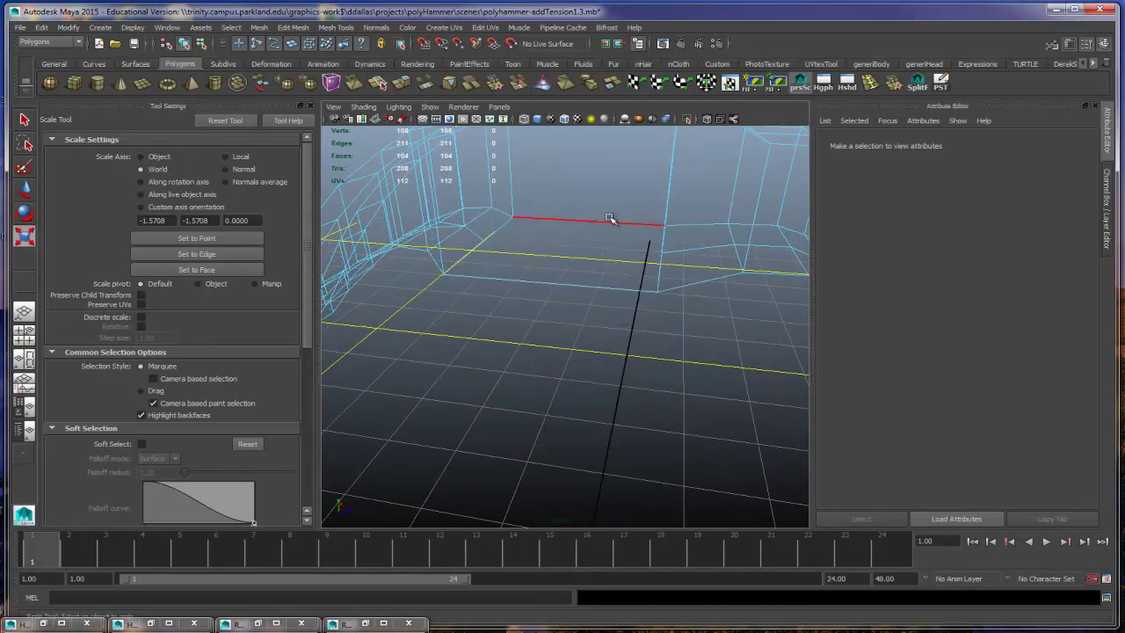
left_click(610, 219)
mouse_move(645, 320)
left_mouse_down("alt")
mouse_move(698, 407)
mouse_move(678, 404)
mouse_move(661, 326)
mouse_move(598, 369)
mouse_move(641, 294)
mouse_move(530, 343)
mouse_move(542, 364)
mouse_move(668, 367)
mouse_move(590, 363)
mouse_move(555, 383)
left_mouse_up("alt")
key("5")
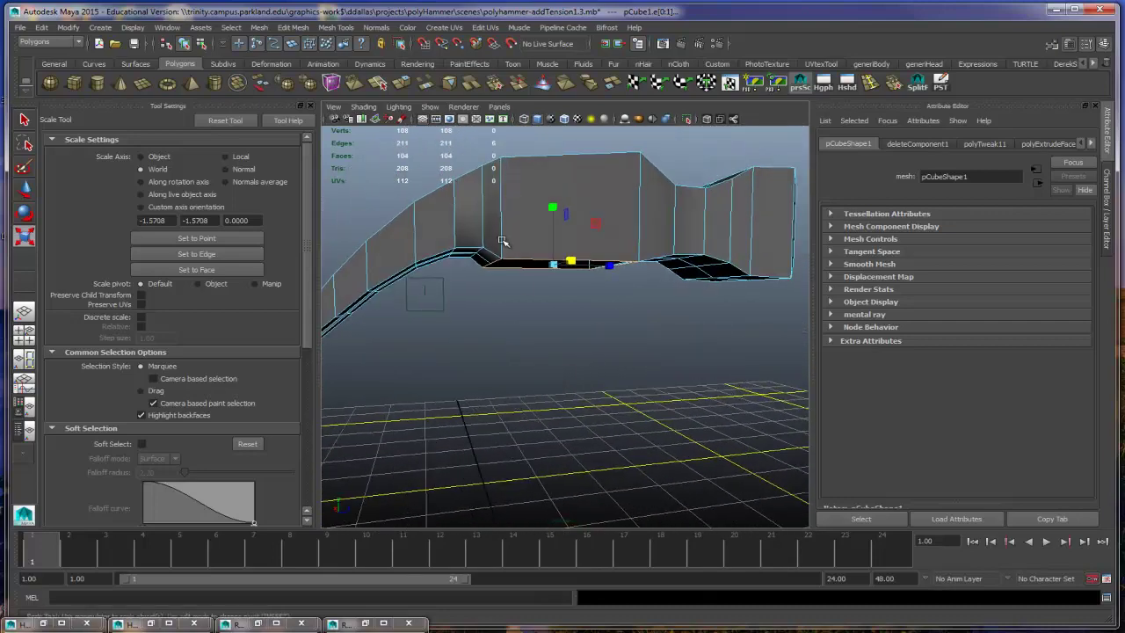
left_click(337, 27)
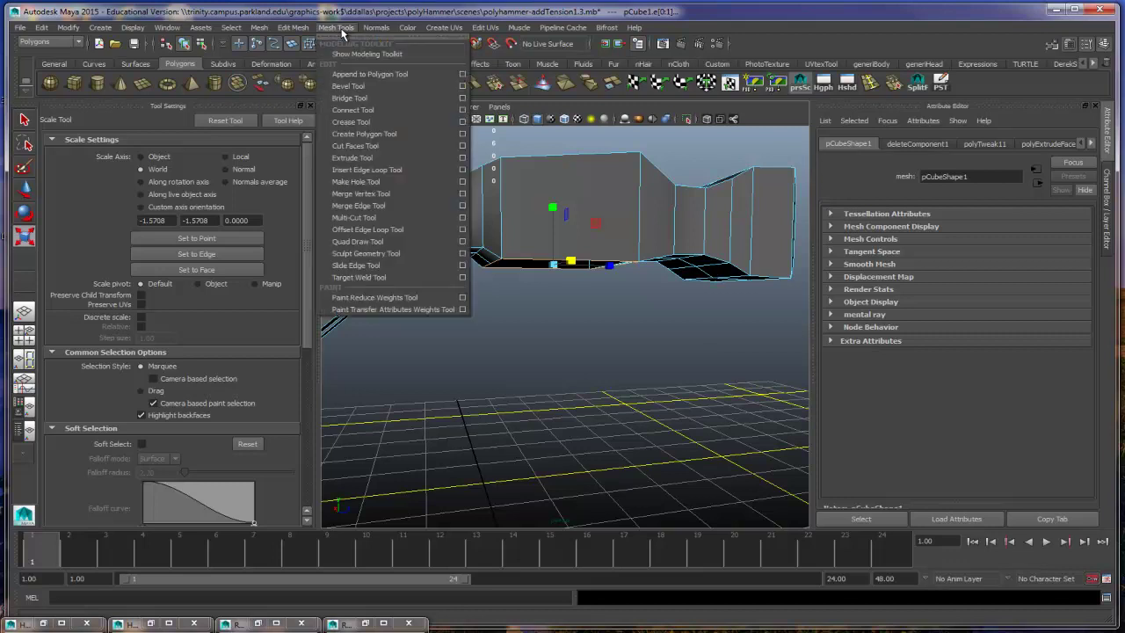
mouse_move(302, 31)
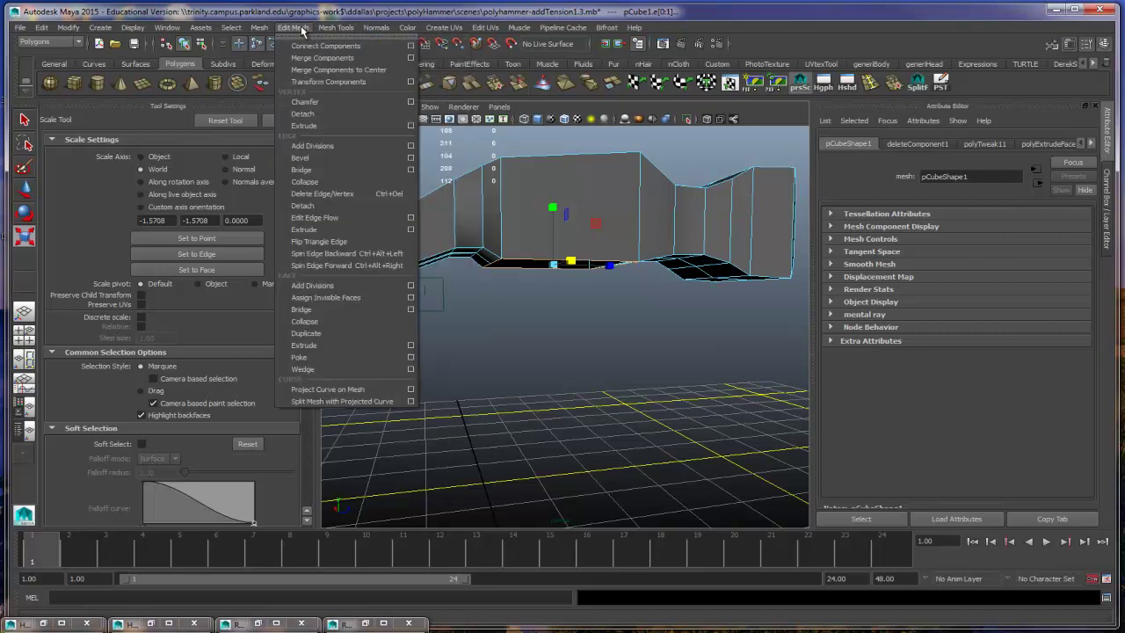
mouse_move(267, 31)
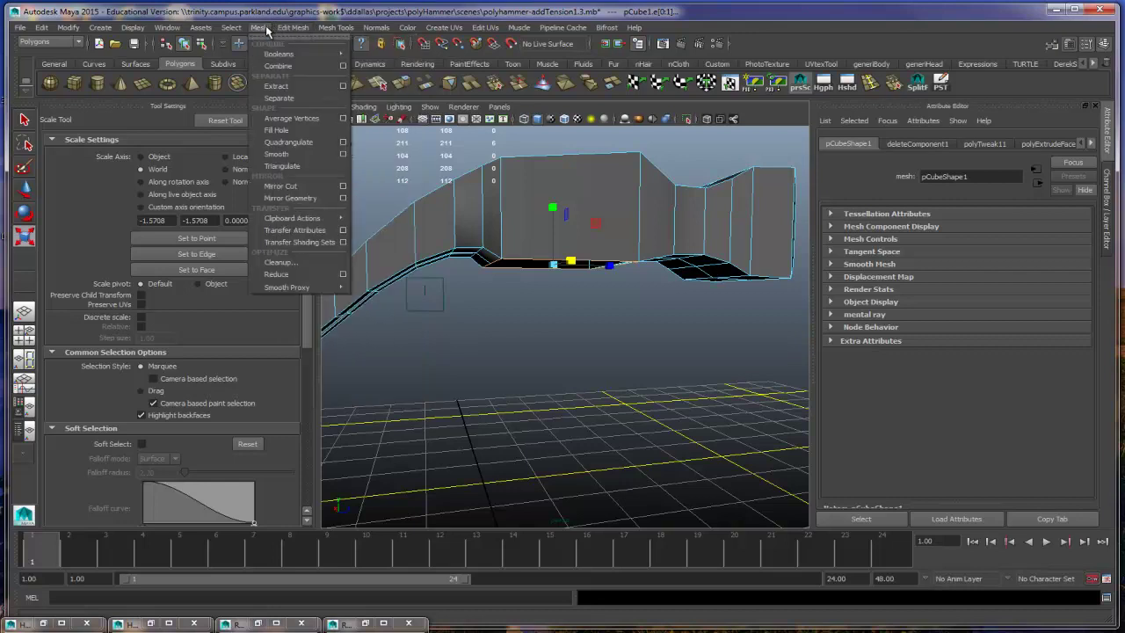
left_click(287, 131)
left_click_drag(641, 377, 697, 350, "alt")
left_click(618, 384)
left_click_drag(618, 385, 548, 290, "alt")
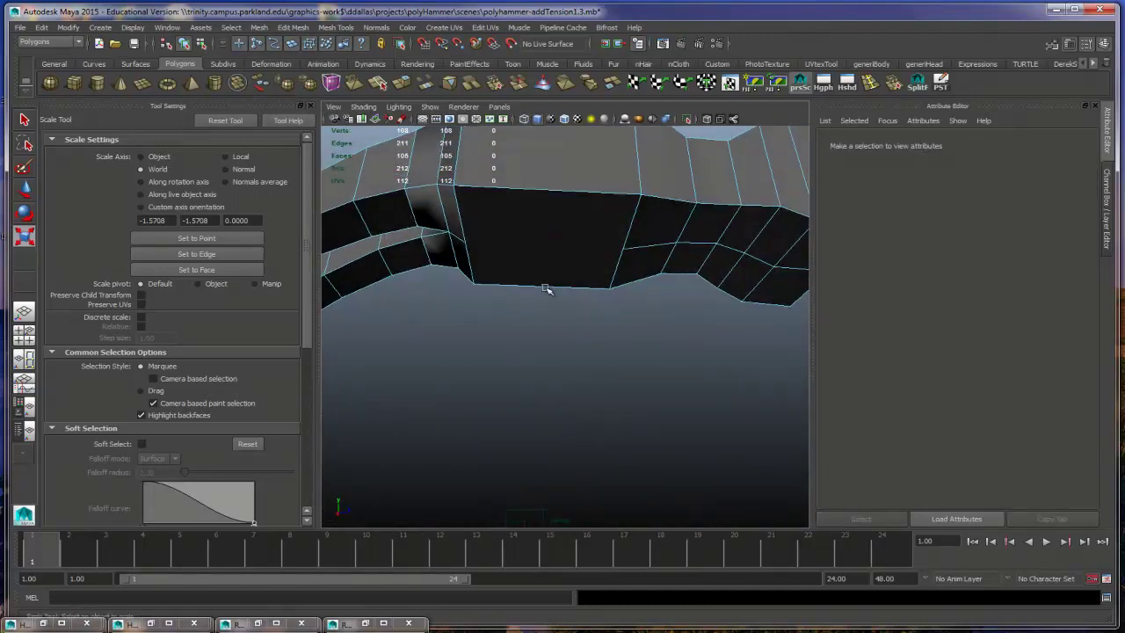
Step: Switch to face selection and select the new face filling the underside of the head
left_click(568, 249)
right_click(575, 229)
right_click_drag(576, 228, 582, 257)
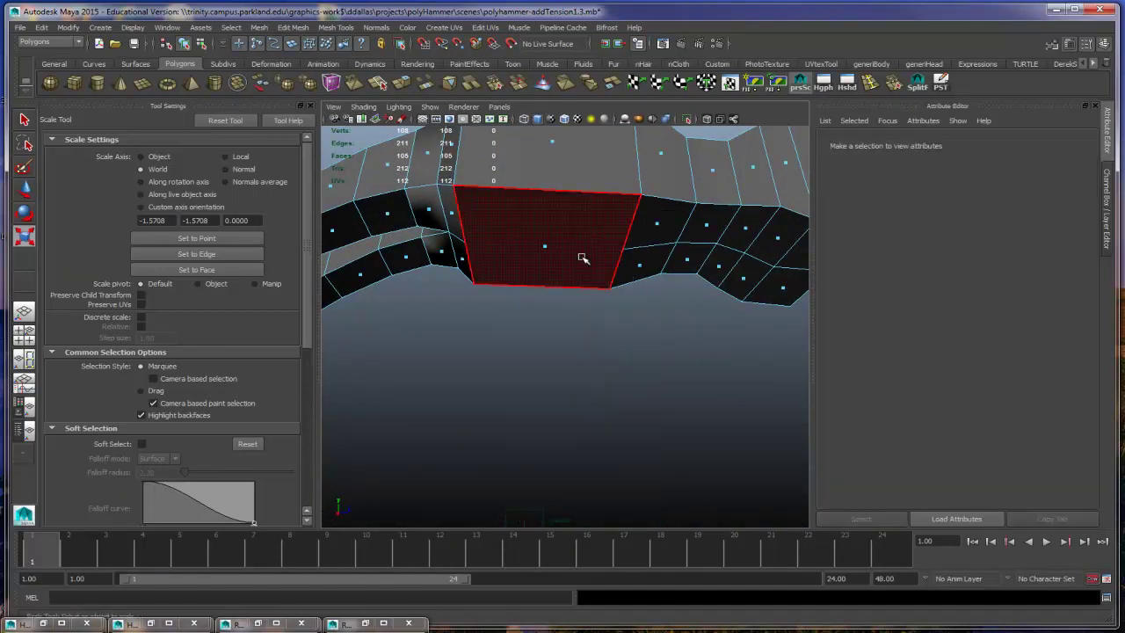
left_click(545, 247)
left_click_drag(631, 367, 583, 377, "alt")
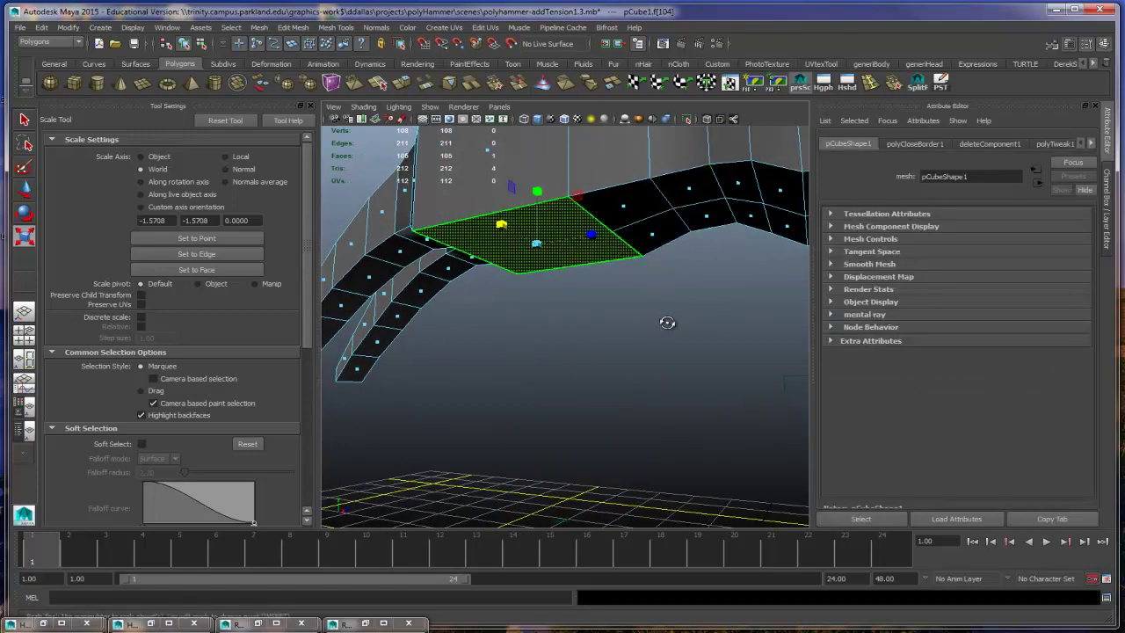
scroll(673, 180, "up", 5)
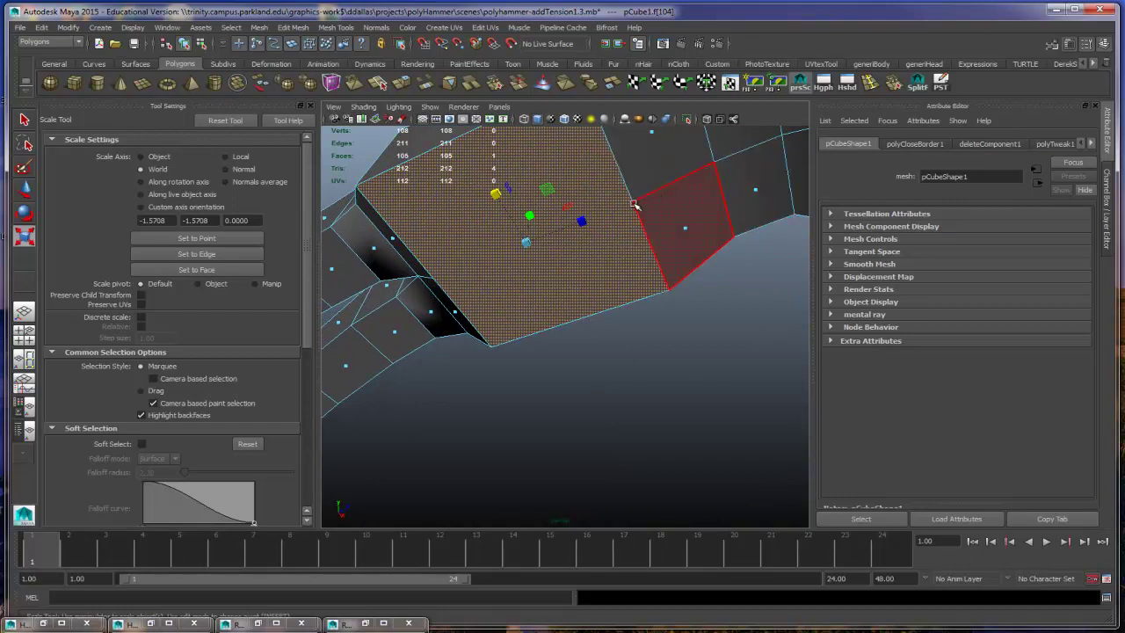
Step: Bring up the Modeling Toolkit in edge selection mode, with the new face under the head in view
left_click_drag(634, 205, 480, 227, "alt")
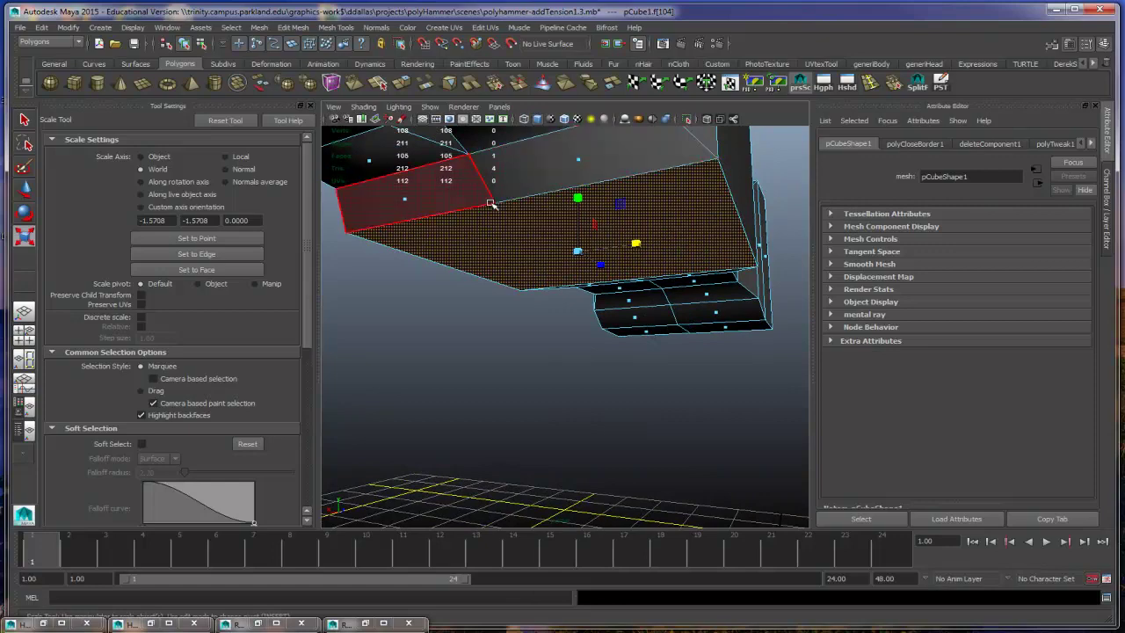
left_click_drag(497, 203, 649, 218, "alt")
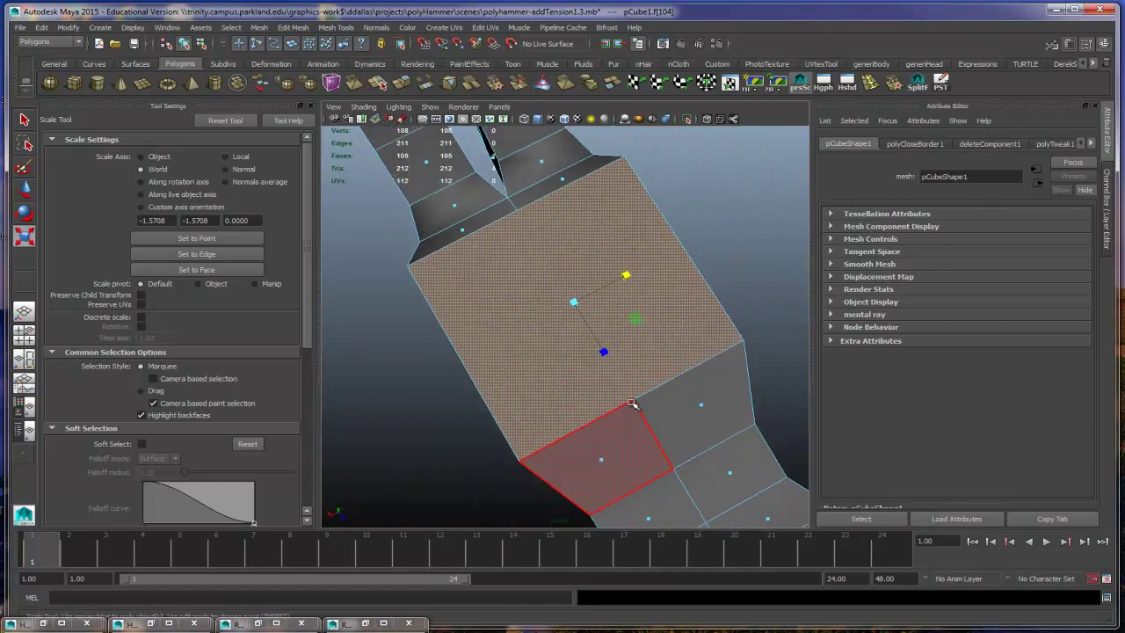
left_click_drag(635, 394, 598, 279, "alt")
left_click(1052, 44)
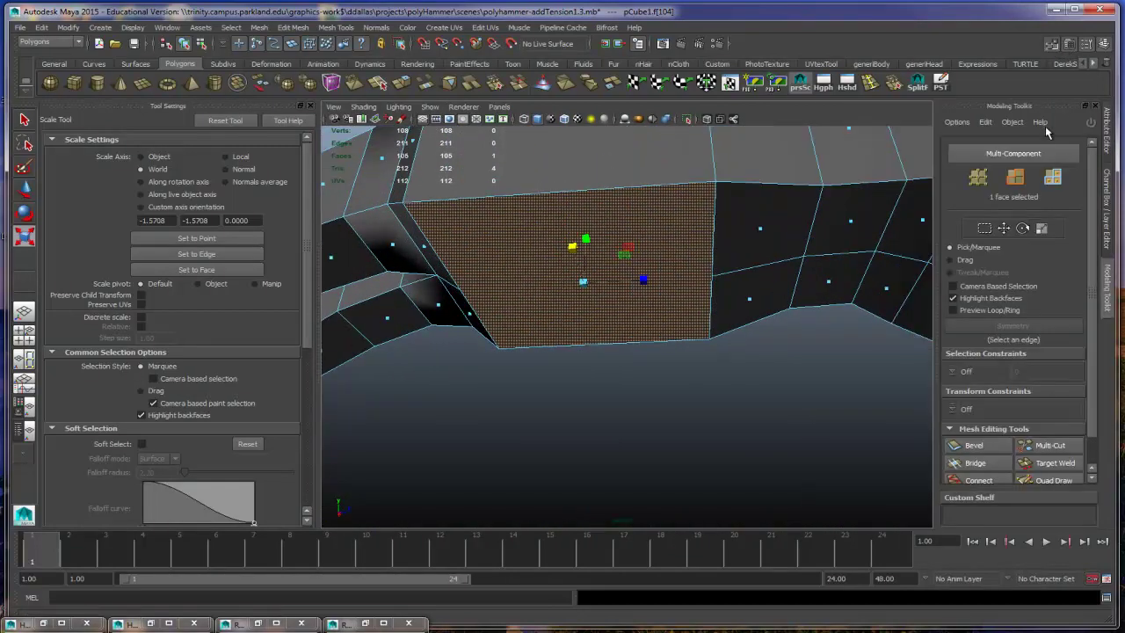
key("e")
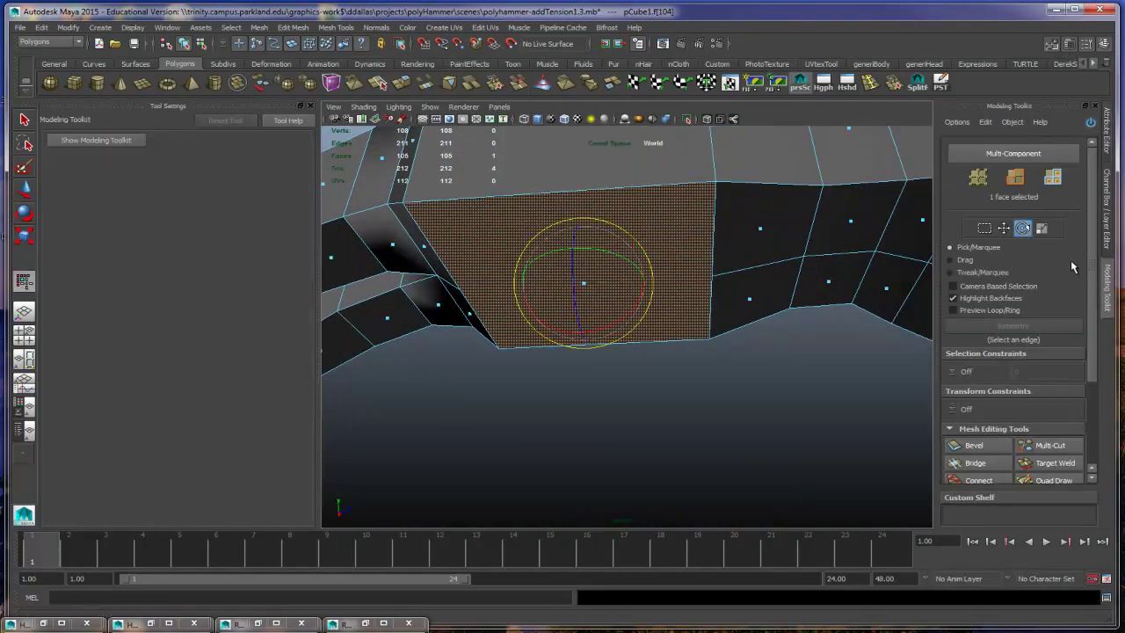
left_click(1015, 177)
scroll(1090, 400, "down", 3)
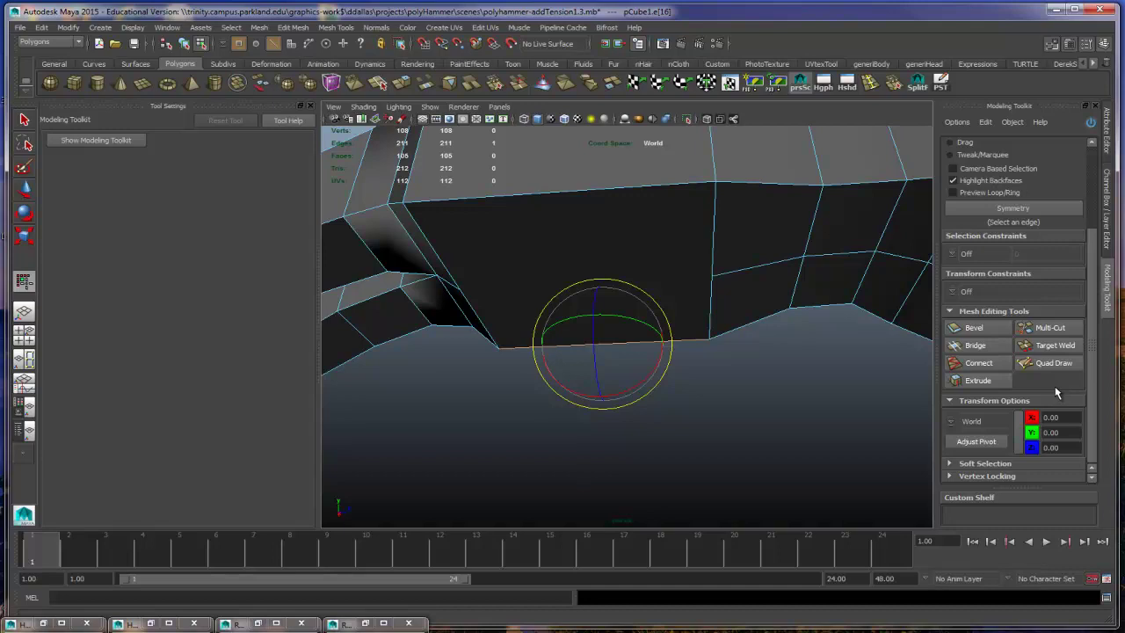
Step: Multi-Cut the filled face under the head lengthwise through its middle, joining the existing center vertices at both ends
left_click(1051, 327)
left_click_drag(669, 369, 686, 325, "alt")
left_click(714, 308)
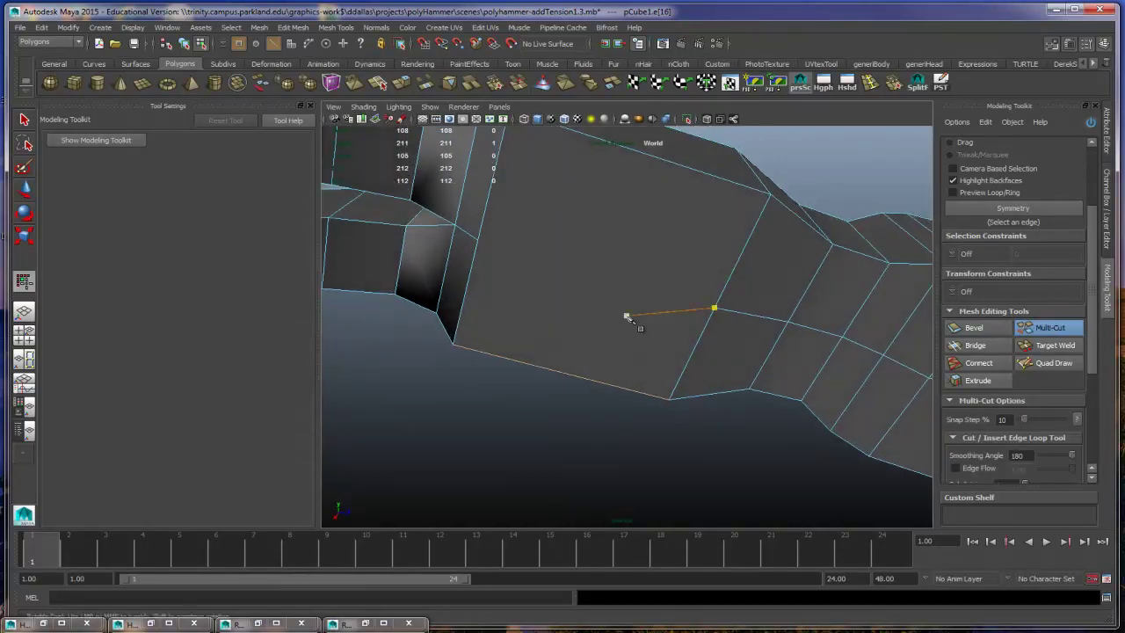
left_click(477, 241)
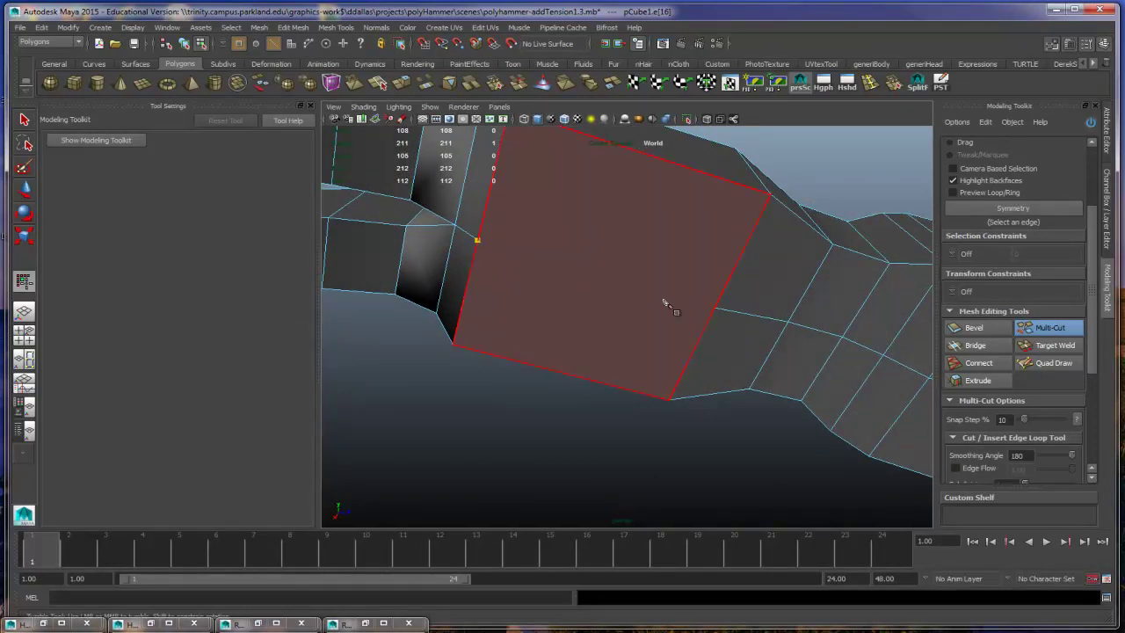
left_click(714, 309)
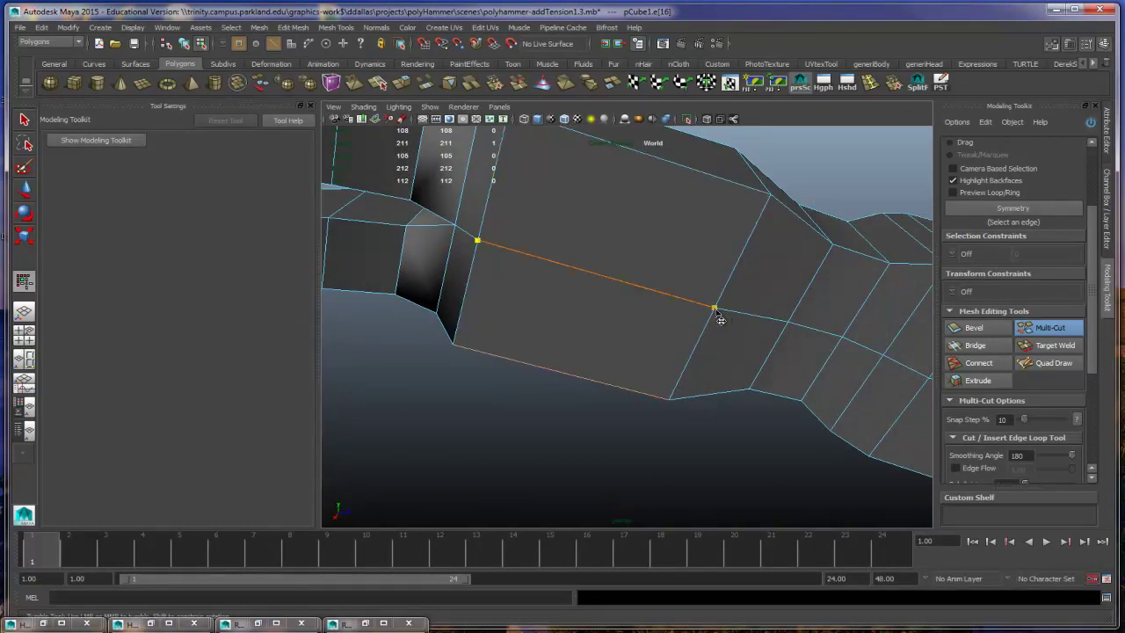
key("Return")
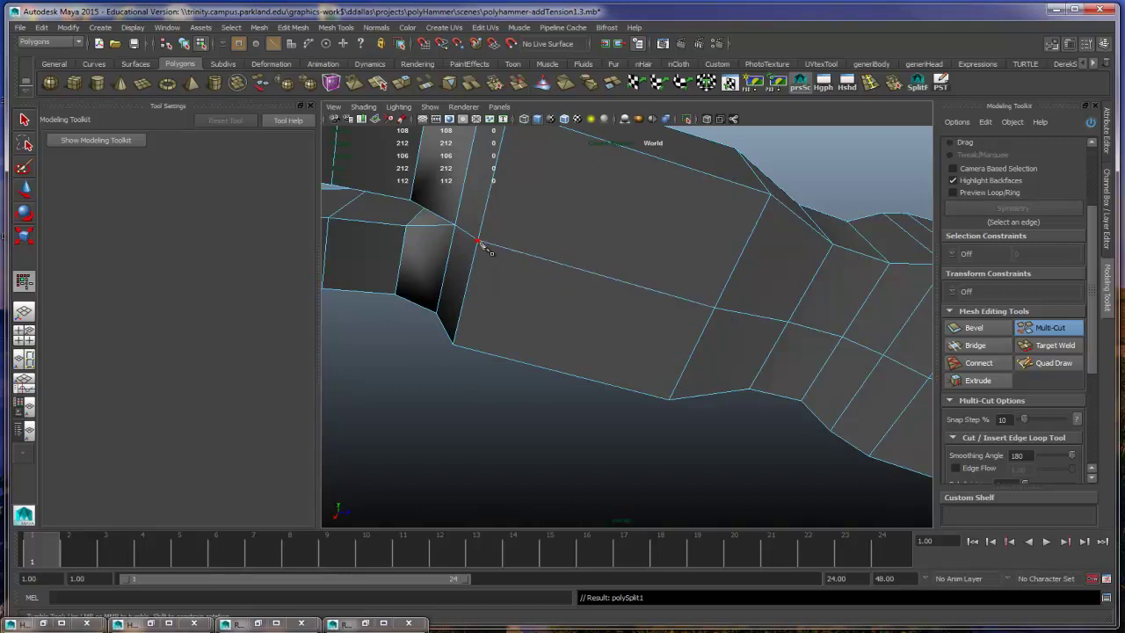
Step: Leave Multi-Cut and select the two face halves on the underside of the head
right_click_drag(477, 243, 466, 248)
key("F8")
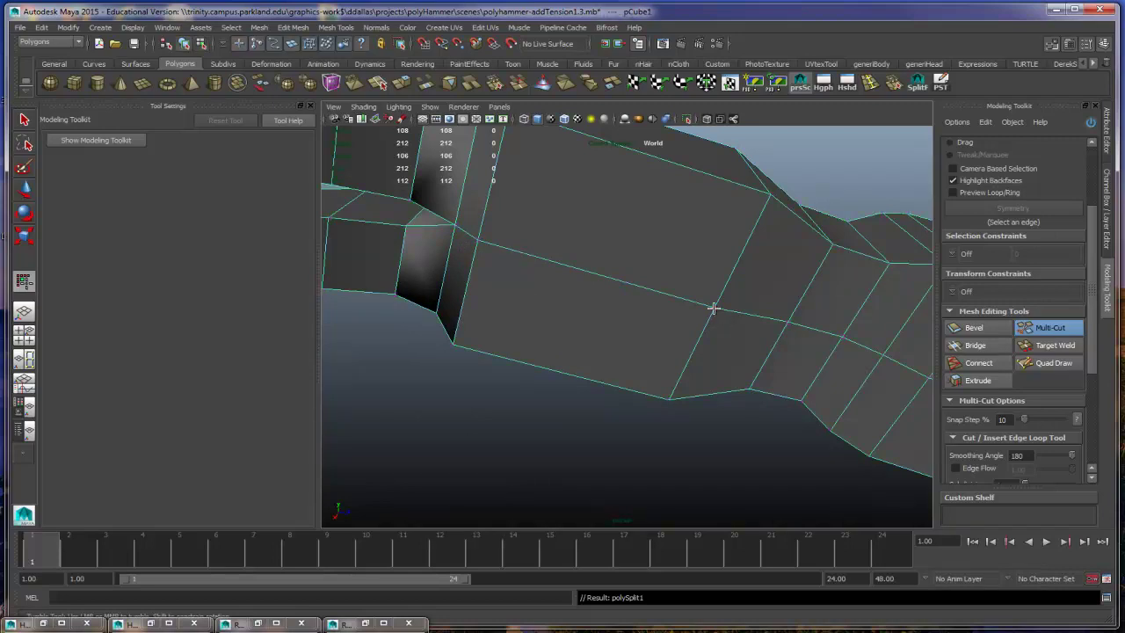
right_click_drag(601, 306, 598, 332)
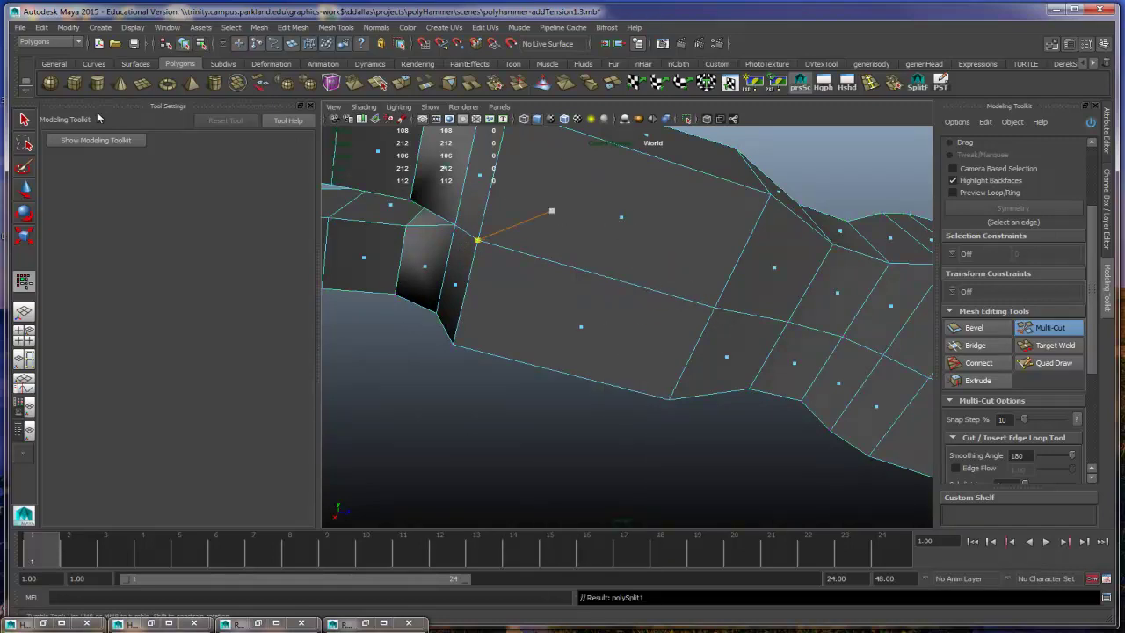
key("q")
left_click(648, 244)
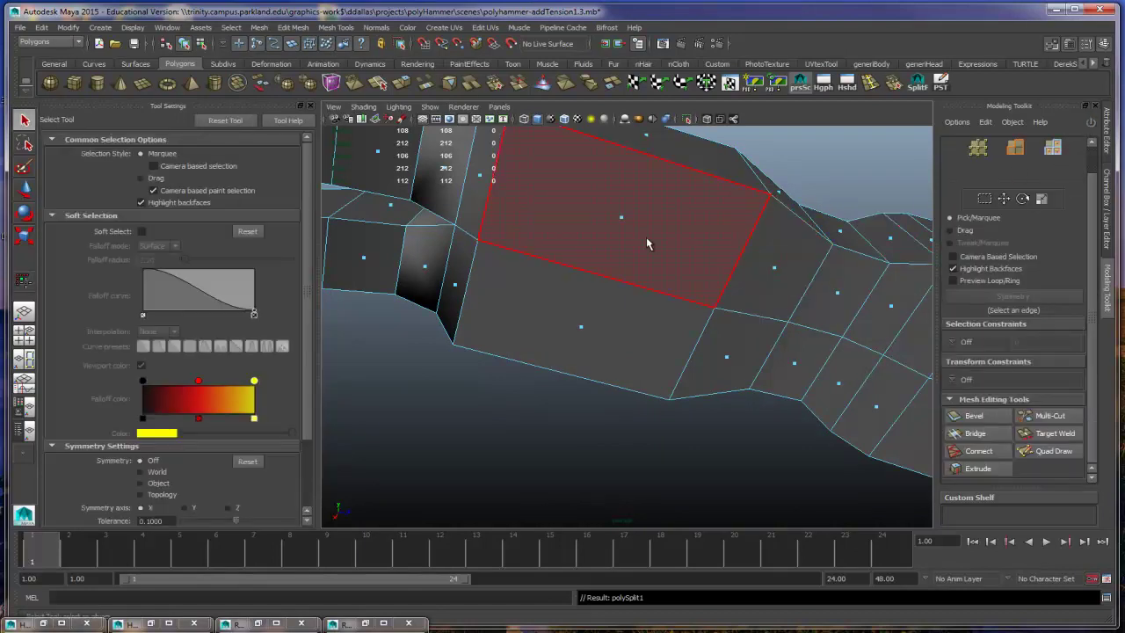
left_click(622, 220)
left_click(591, 415)
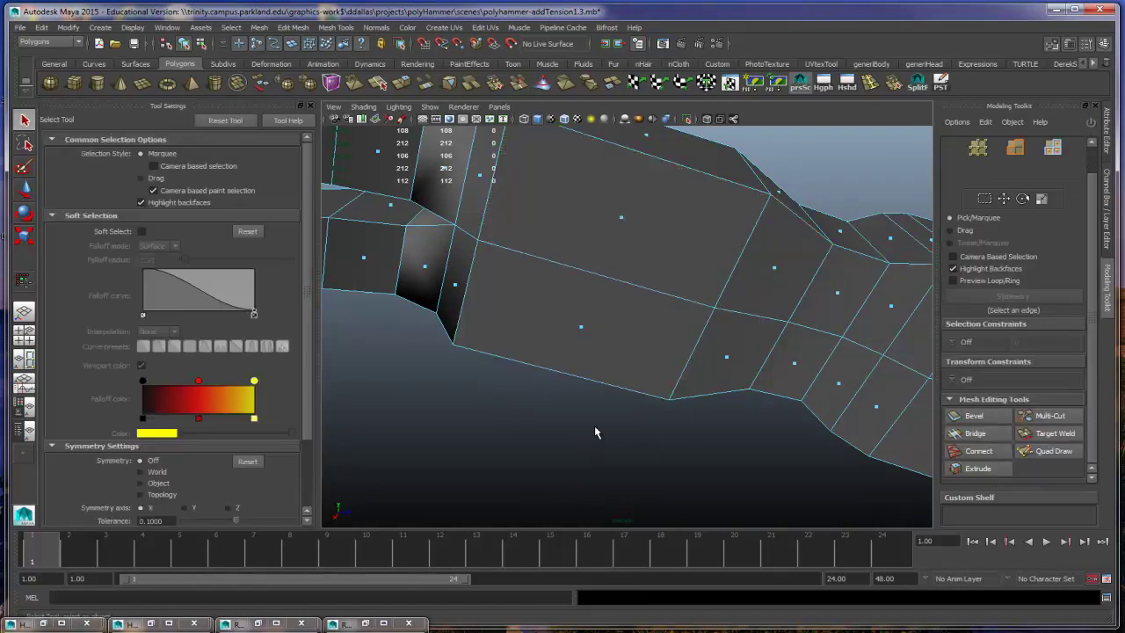
left_click(621, 220)
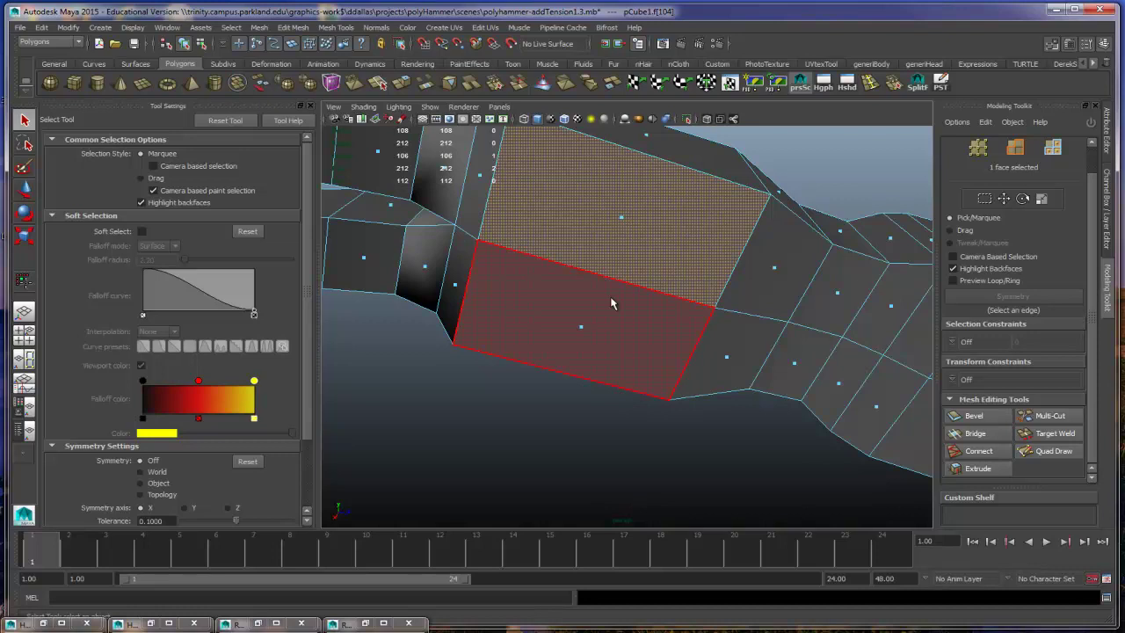
left_click(589, 338, "shift")
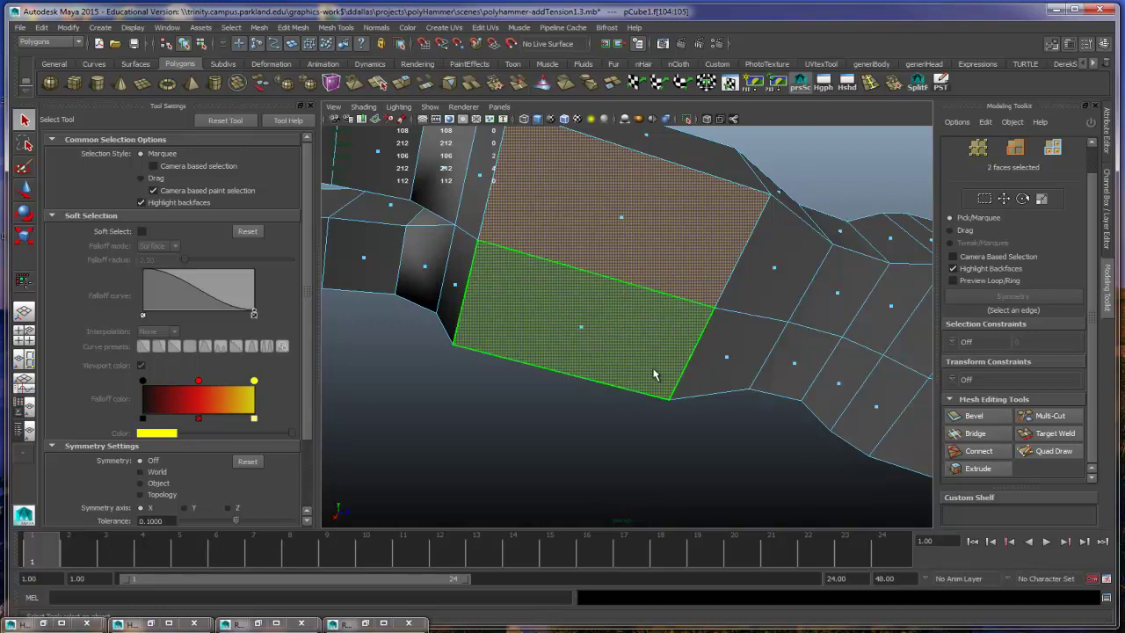
Step: Extrude the two underside faces downward with Local Z 0.41, using the smooth preview with cage
left_click(1053, 149)
left_click(999, 468)
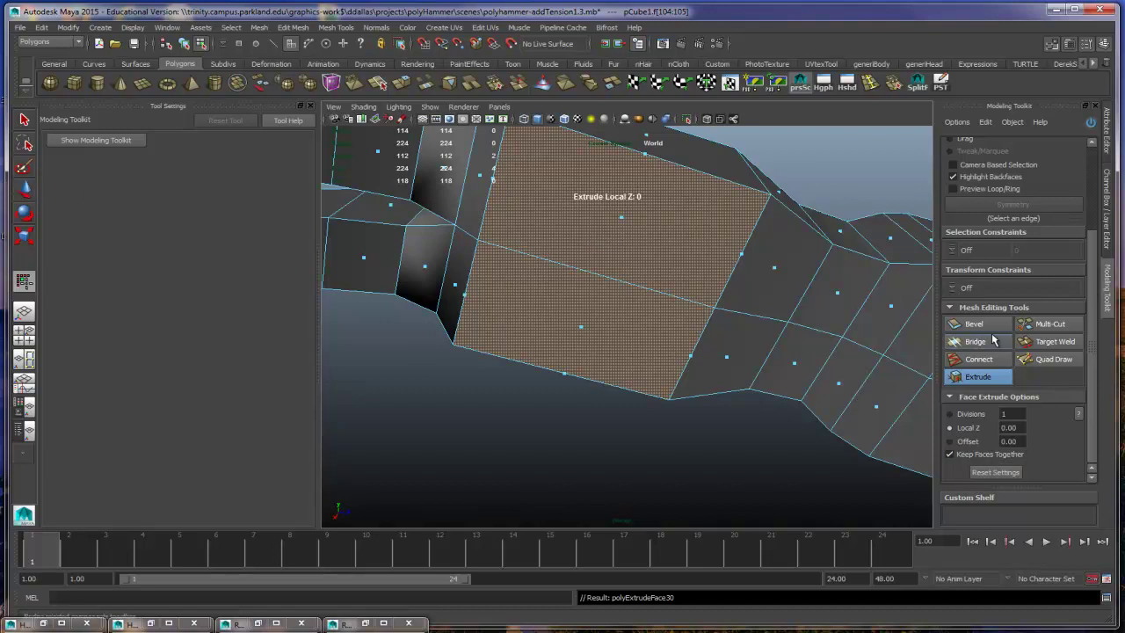
left_click_drag(971, 431, 590, 424)
key("2")
right_click_drag(590, 424, 681, 434, "alt")
mouse_move(680, 434)
left_mouse_down("alt")
mouse_move(678, 361)
mouse_move(698, 442)
left_mouse_up("alt")
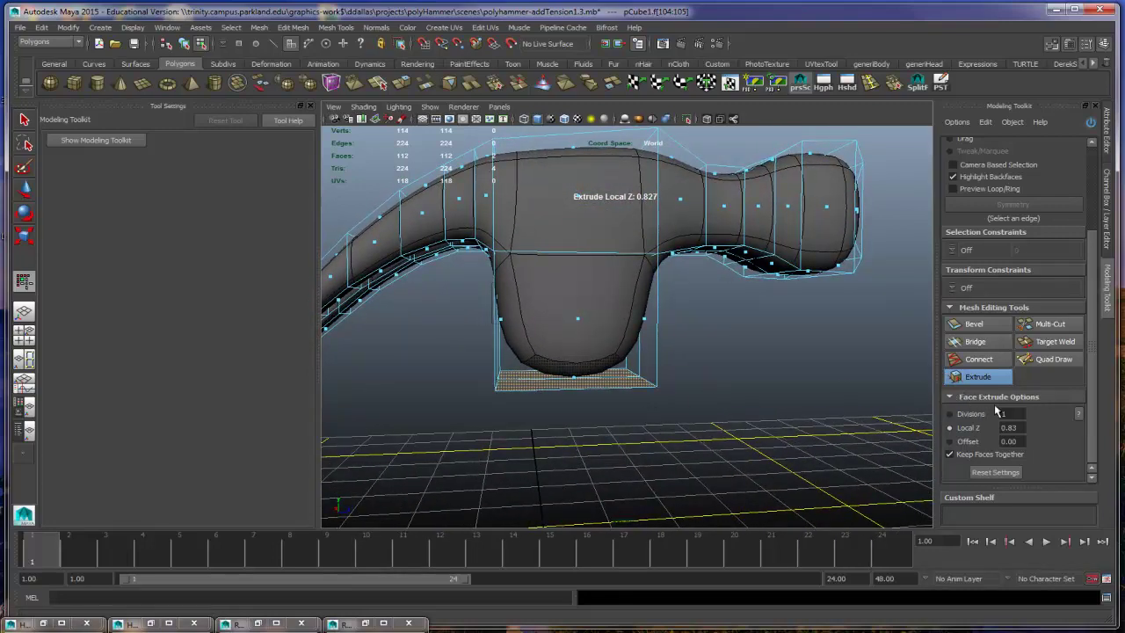
left_click_drag(677, 427, 623, 421)
Step: Extrude the two bottom faces again in the side view with Local Z about 1 and offset 0.16, in unsmoothed display
key("space")
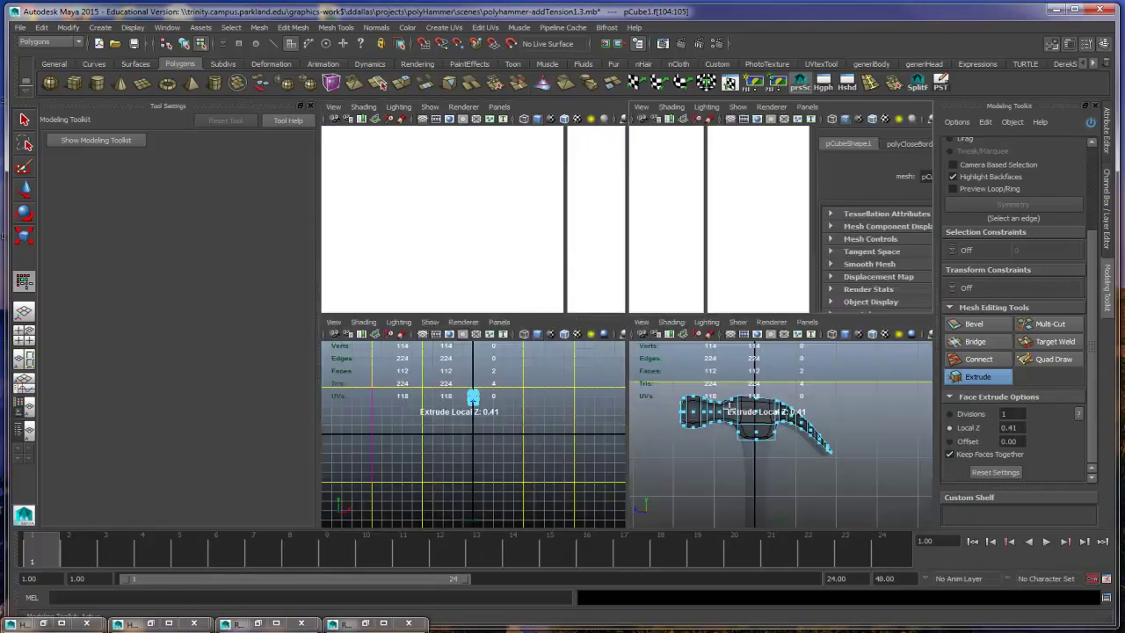
key("space")
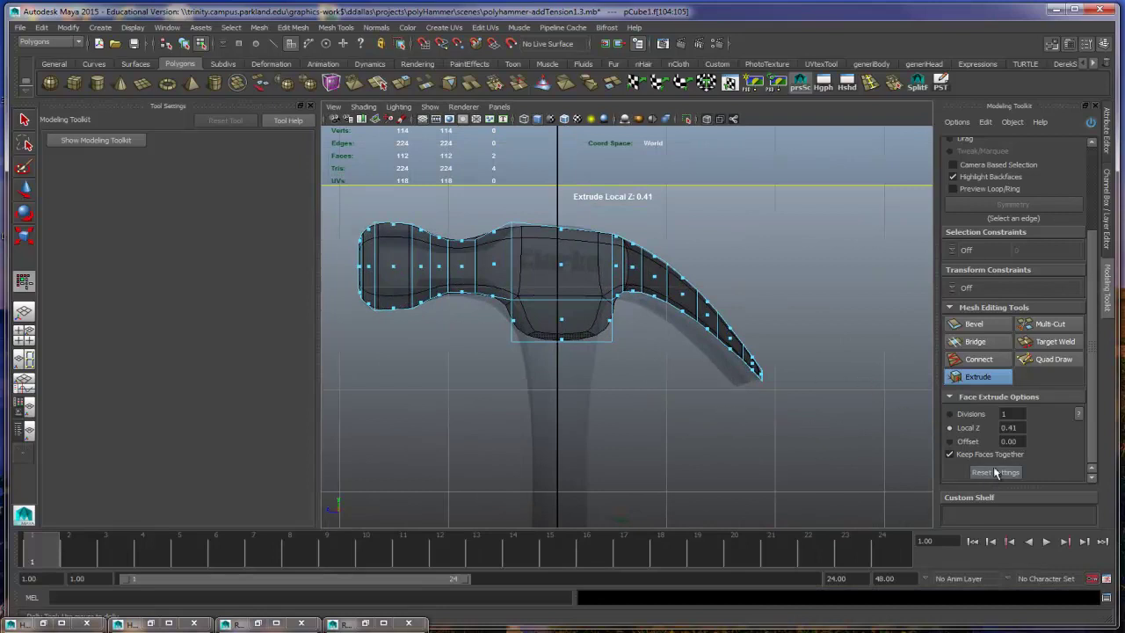
left_click(978, 376)
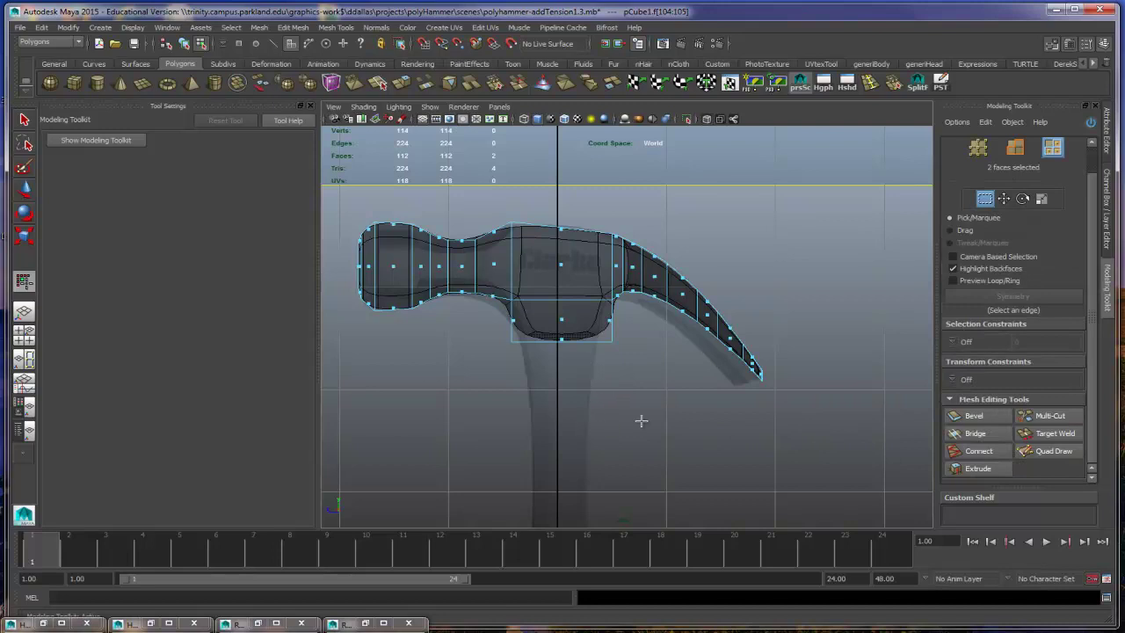
left_click(976, 469)
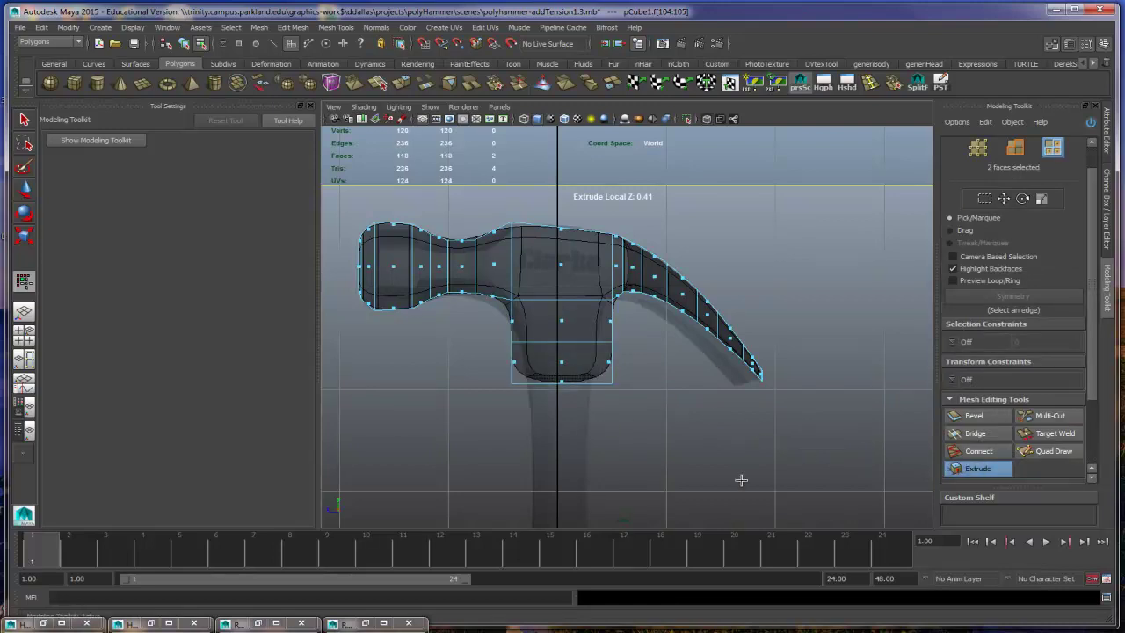
scroll(958, 466, "down", 2)
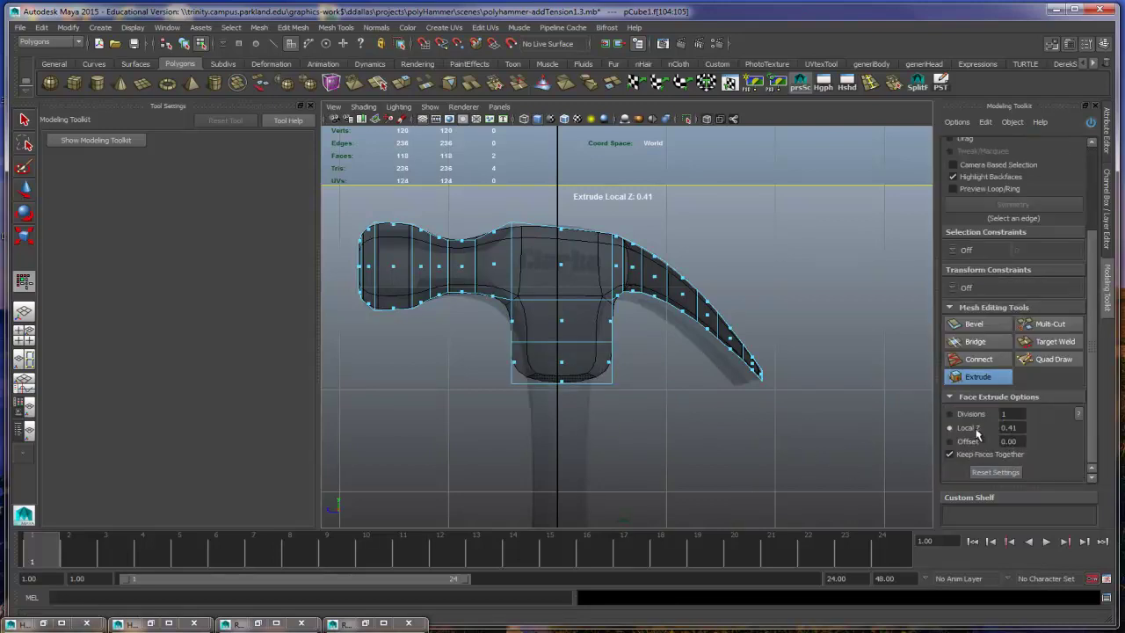
left_click_drag(698, 447, 728, 468)
middle_click_drag(728, 469, 719, 393, "alt")
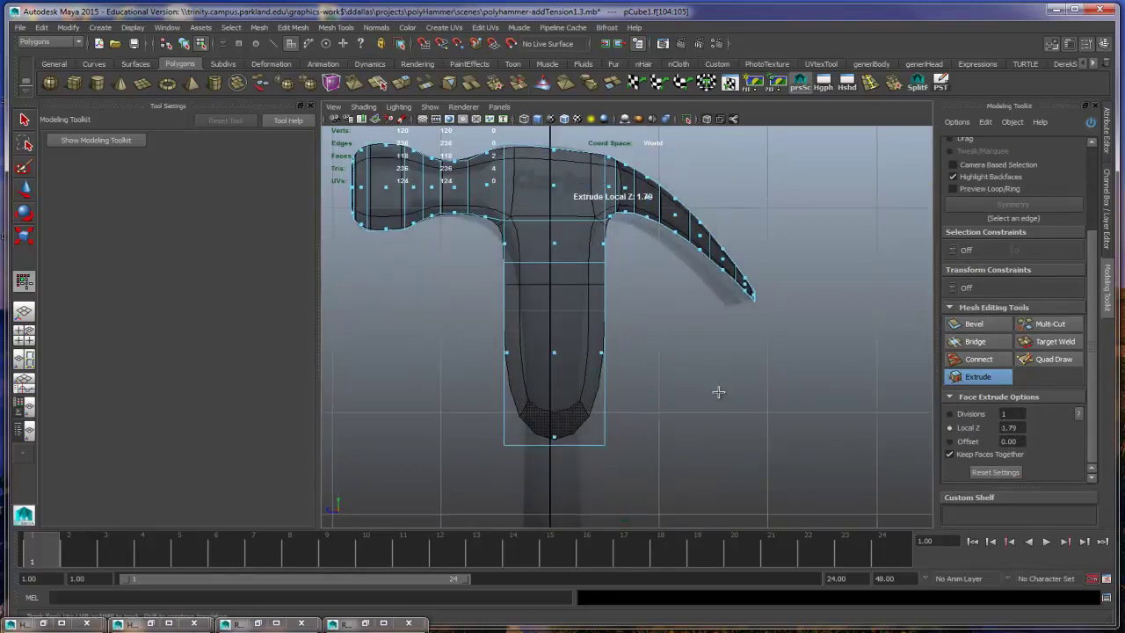
key("1")
left_click_drag(718, 405, 608, 392)
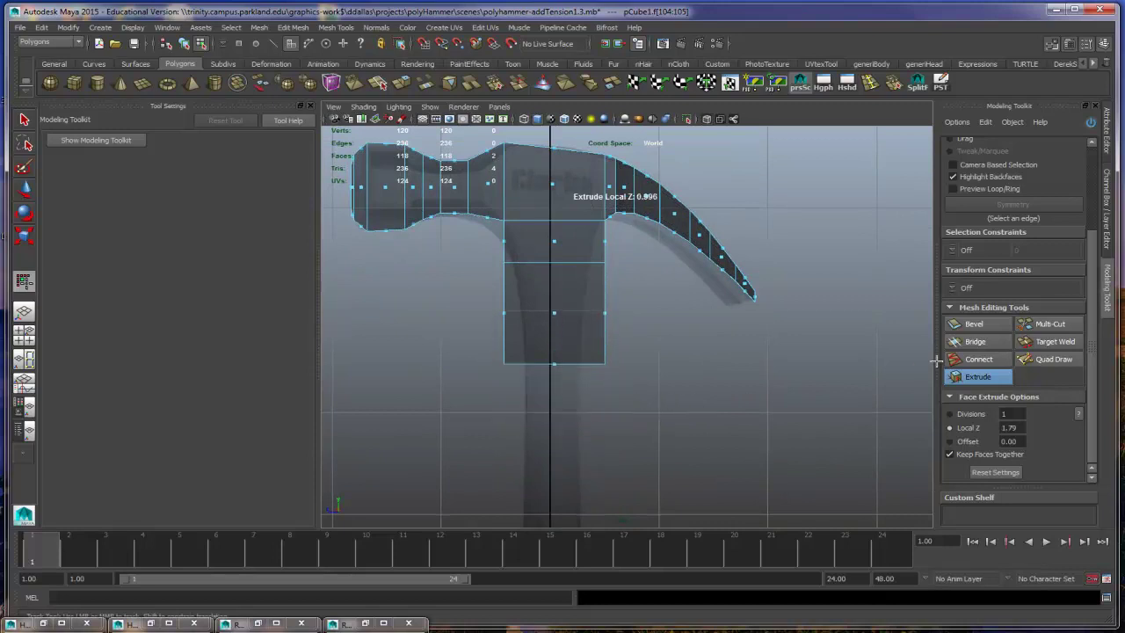
left_click(969, 442)
left_click_drag(786, 397, 1020, 401)
Step: Extrude the next handle section down with Local Z 1.58 and offset about 0.03, following the reference
middle_click_drag(632, 435, 620, 377, "alt")
key("ctrl+e")
left_click_drag(620, 377, 721, 384)
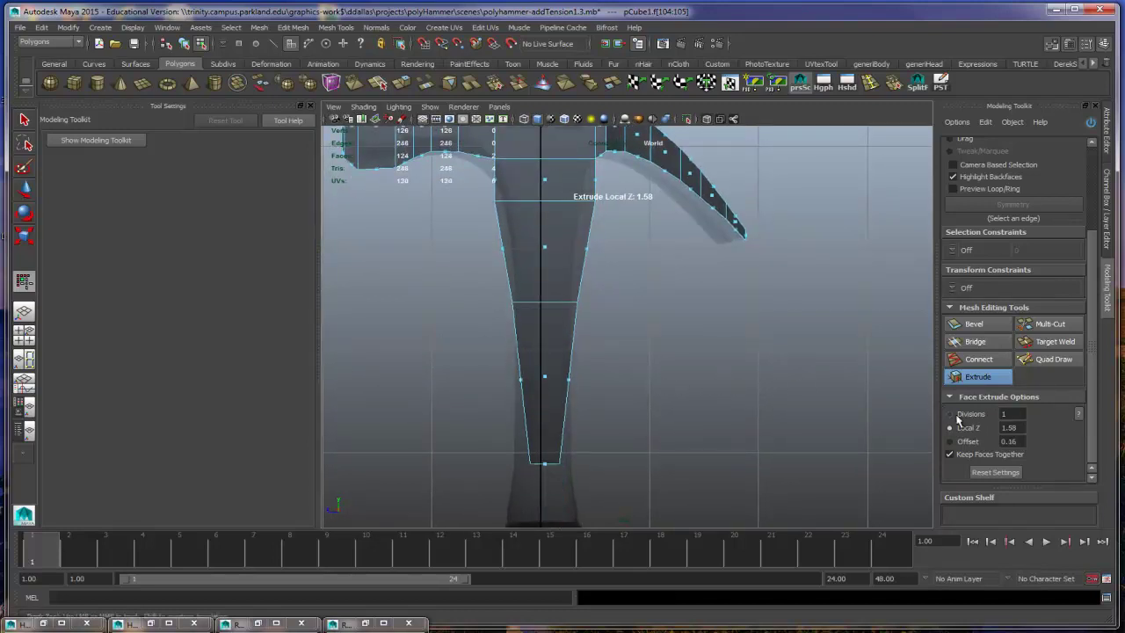
left_click(951, 441)
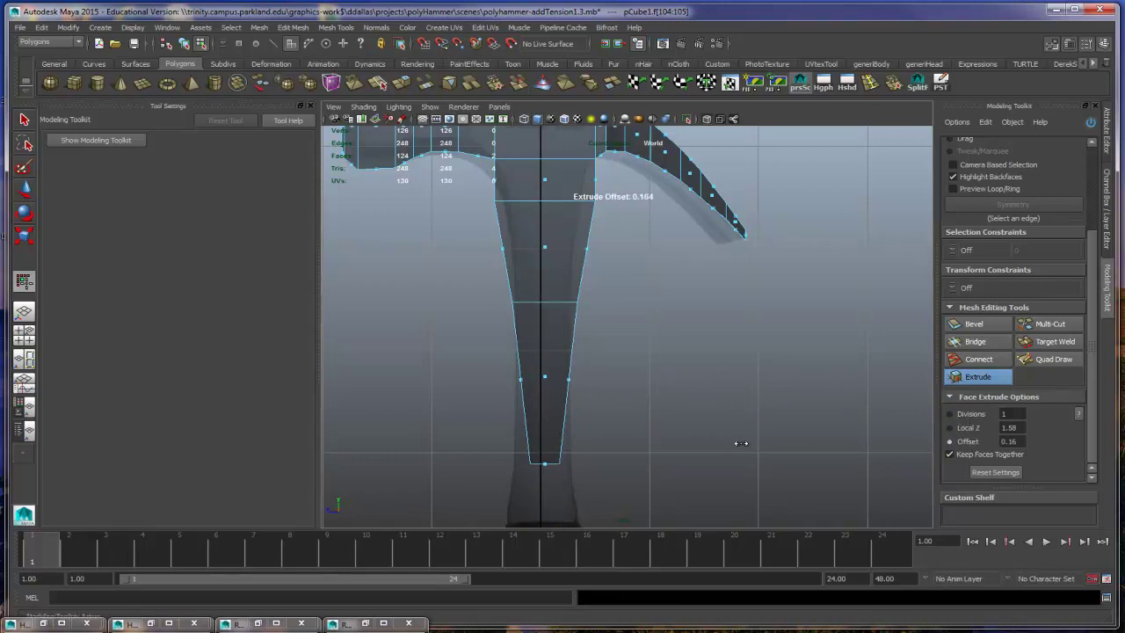
left_click_drag(744, 445, 412, 421)
left_click_drag(712, 459, 691, 342, "alt")
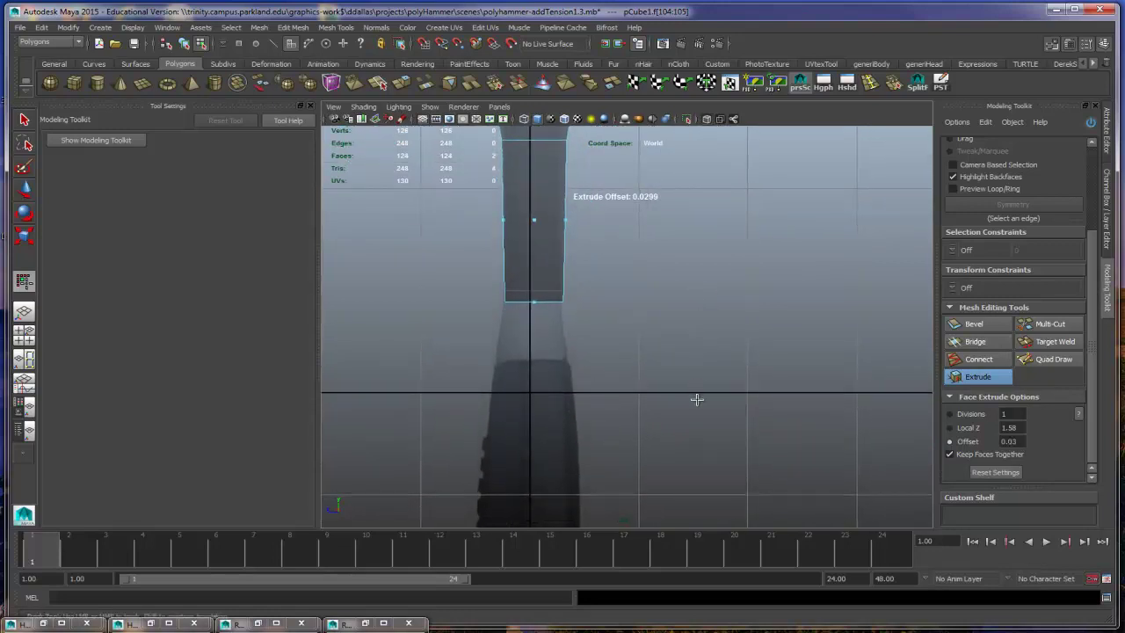
left_click_drag(696, 399, 701, 399)
Step: Lengthen this handle section to Local Z 2.15 and widen its end with offset -0.03 to match the top of the grip
left_click(974, 428)
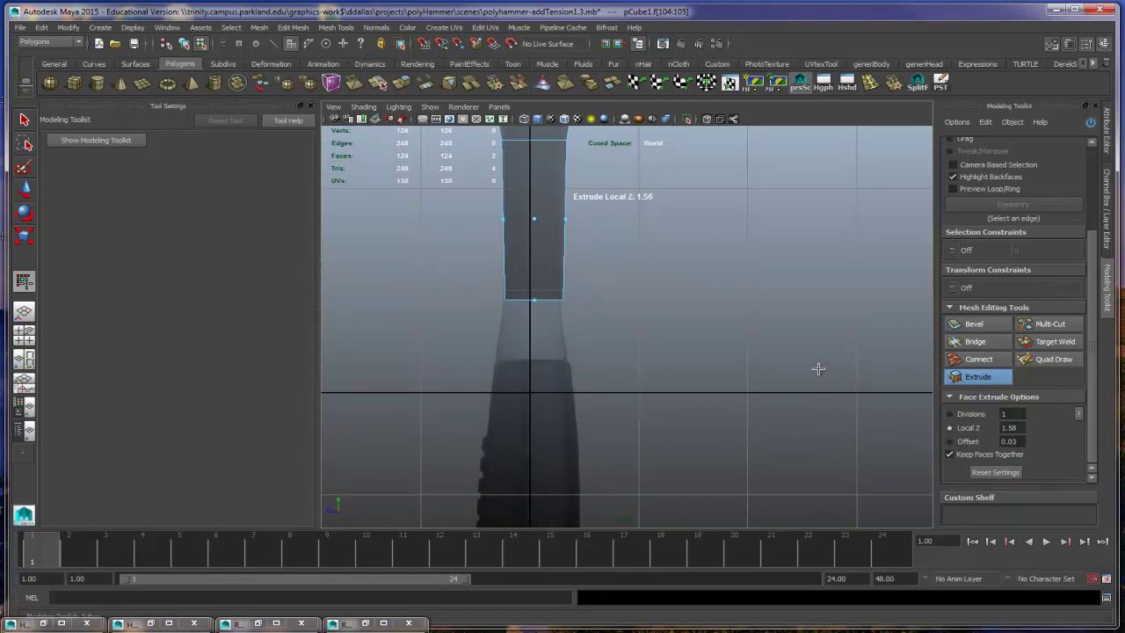
left_click_drag(817, 372, 883, 380)
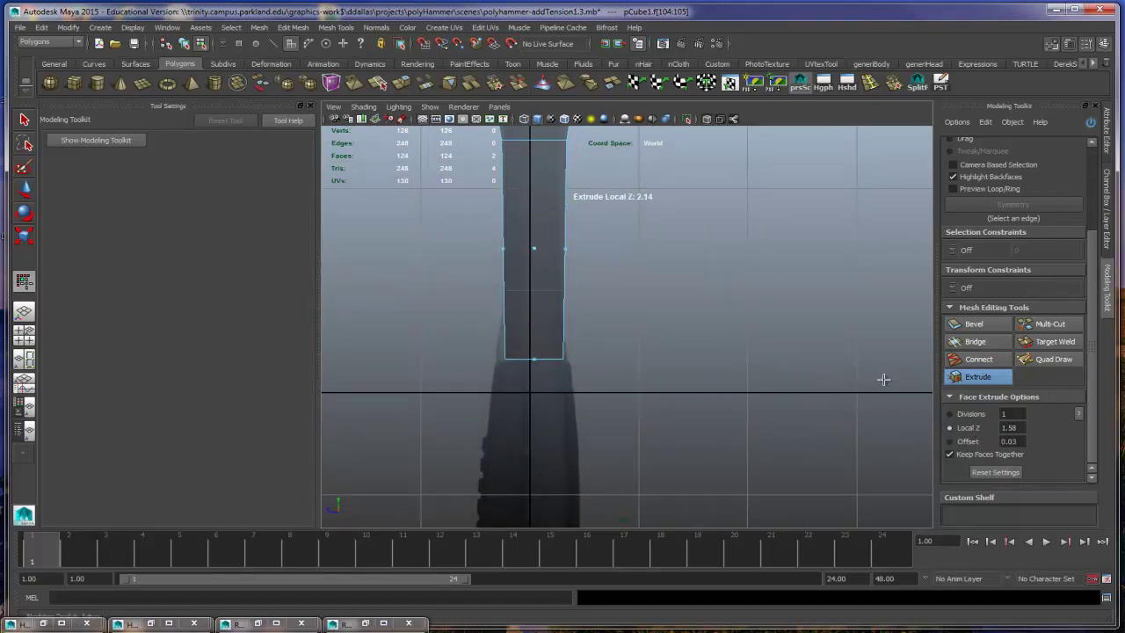
left_click(969, 441)
left_click_drag(764, 430, 620, 428)
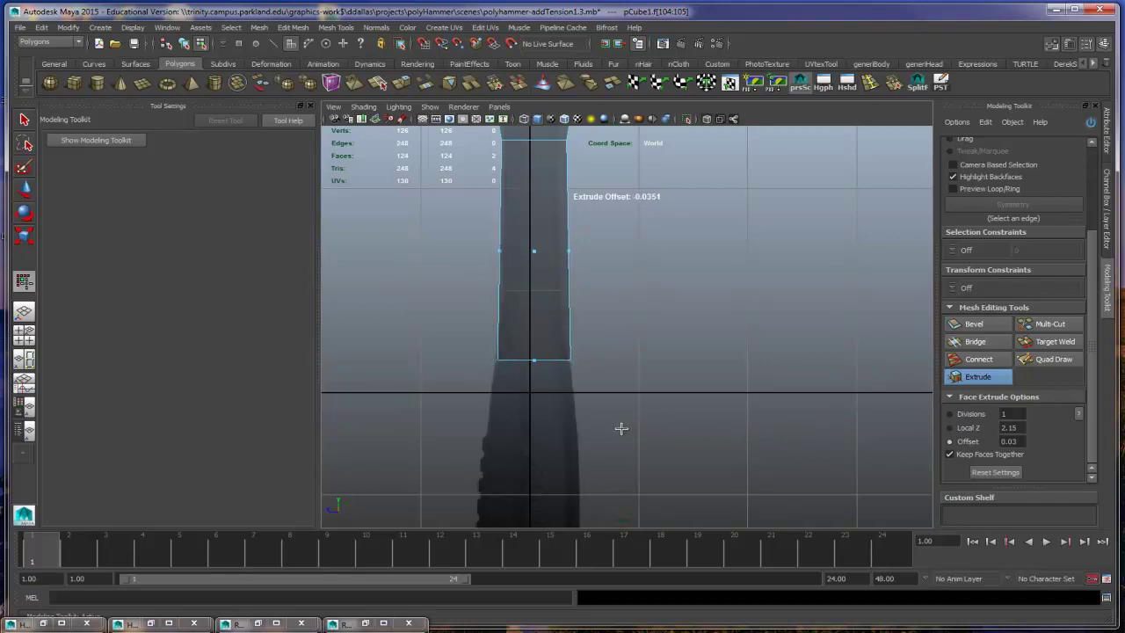
Step: Extrude the first grip section with Local Z 2.15 and widen its end with offset -0.18
key("ctrl+e")
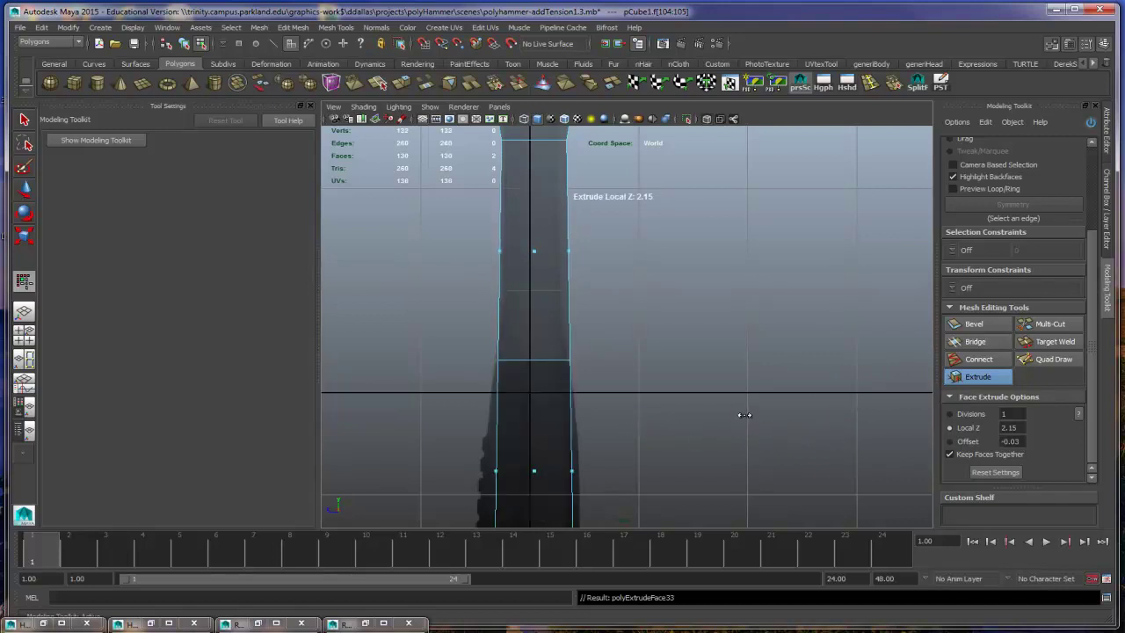
middle_click_drag(732, 442, 754, 260, "alt")
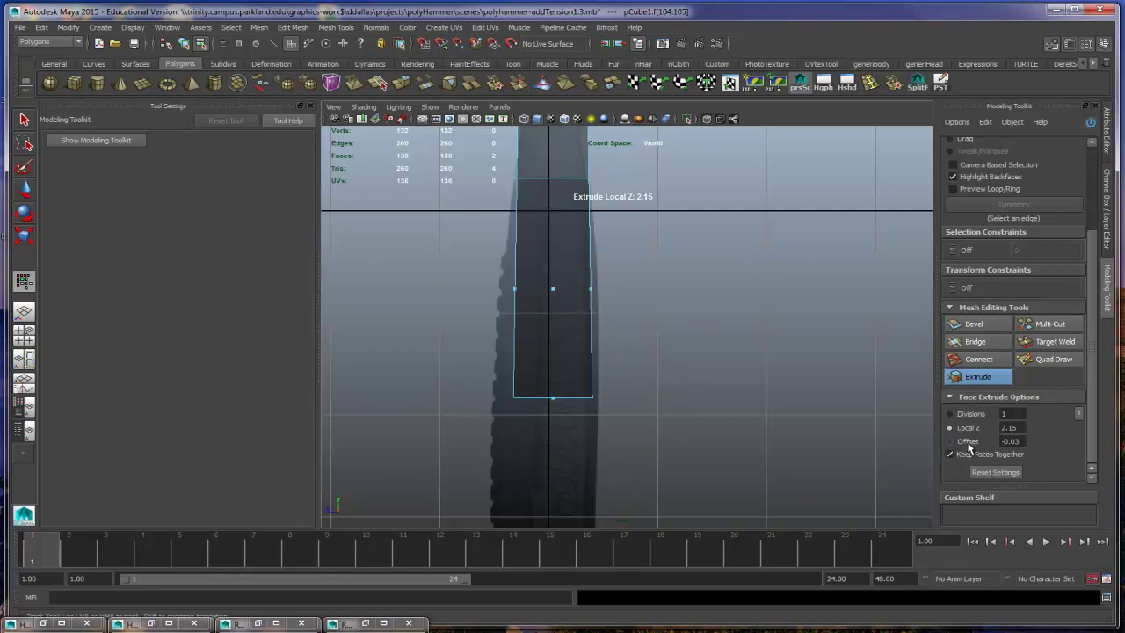
left_click(970, 442)
middle_click_drag(735, 454, 413, 454)
Step: Extrude the last grip section down to the handle's base with Local Z 2.70 and offset -0.01
key("ctrl+e")
scroll(703, 422, "down", 5)
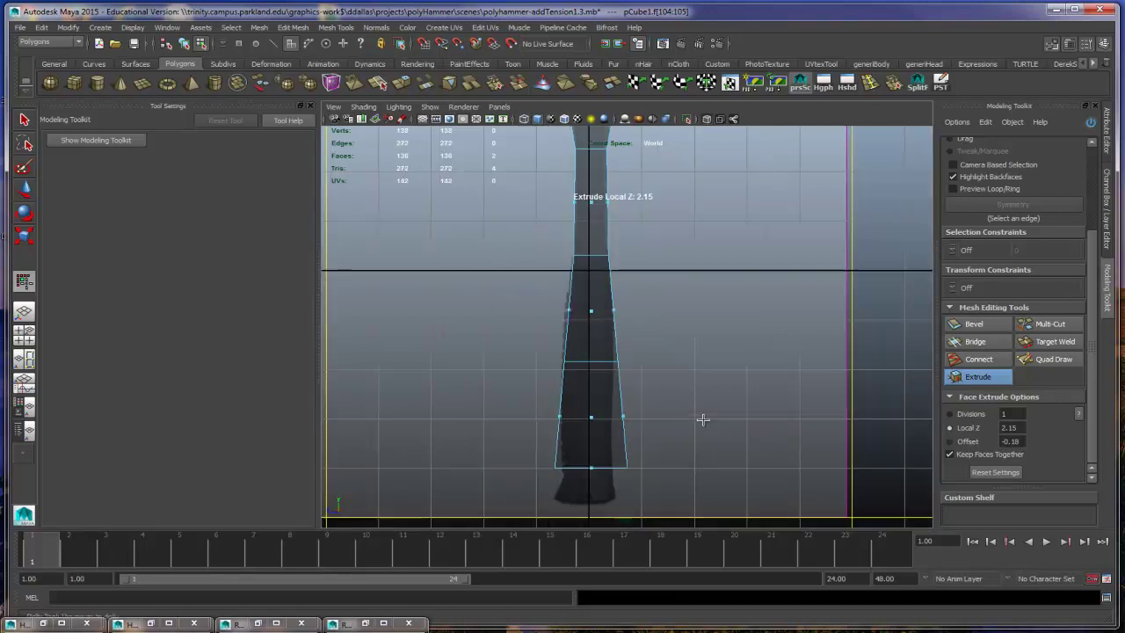
scroll(683, 352, "up", 5)
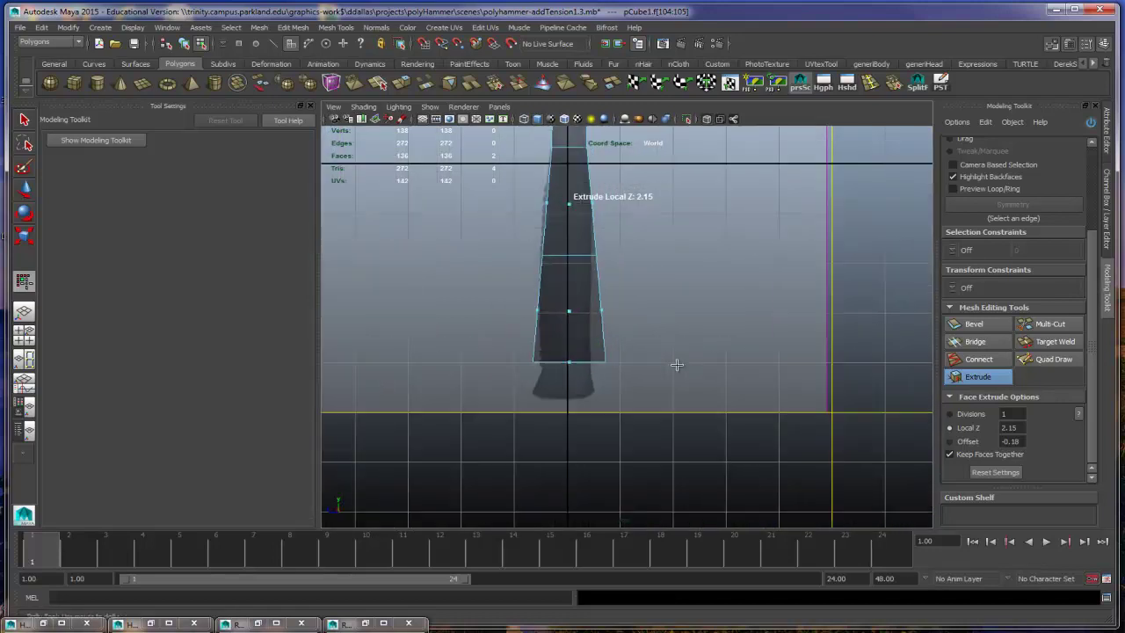
right_click_drag(677, 364, 697, 374, "alt")
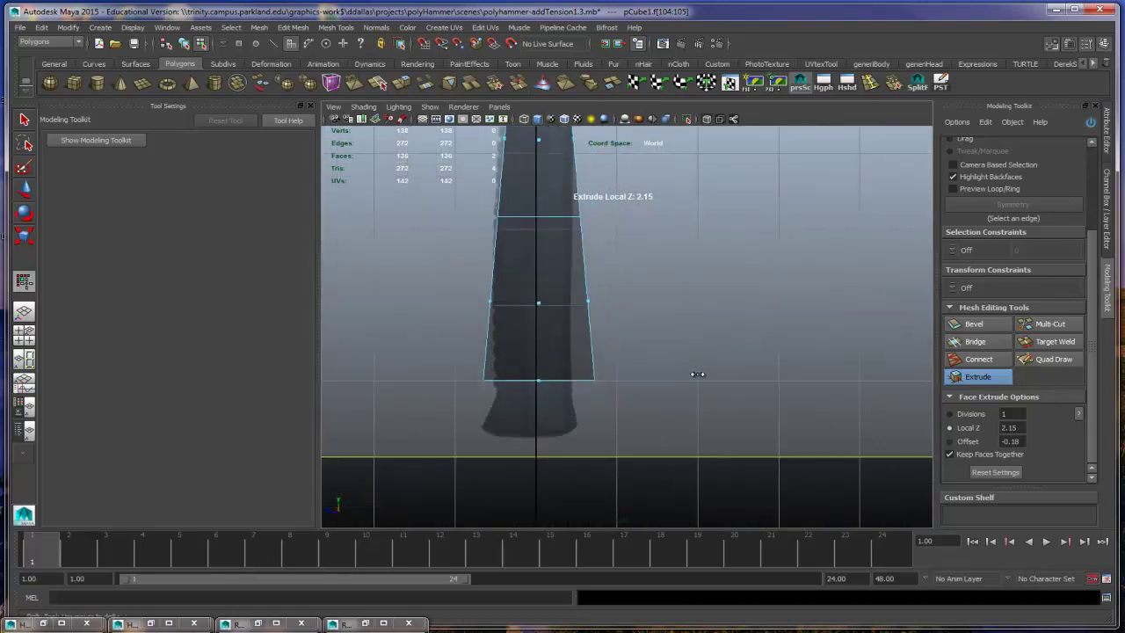
left_click(968, 428)
left_click_drag(683, 390, 729, 488)
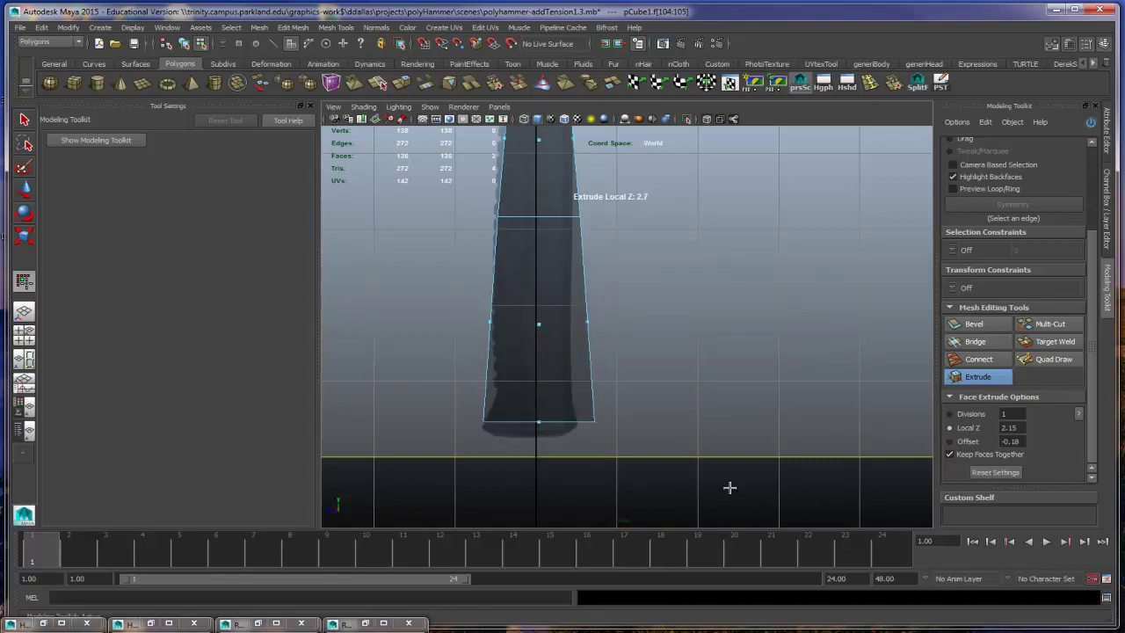
left_click(968, 441)
mouse_move(780, 431)
left_mouse_down()
mouse_move(827, 431)
mouse_move(777, 432)
left_mouse_up()
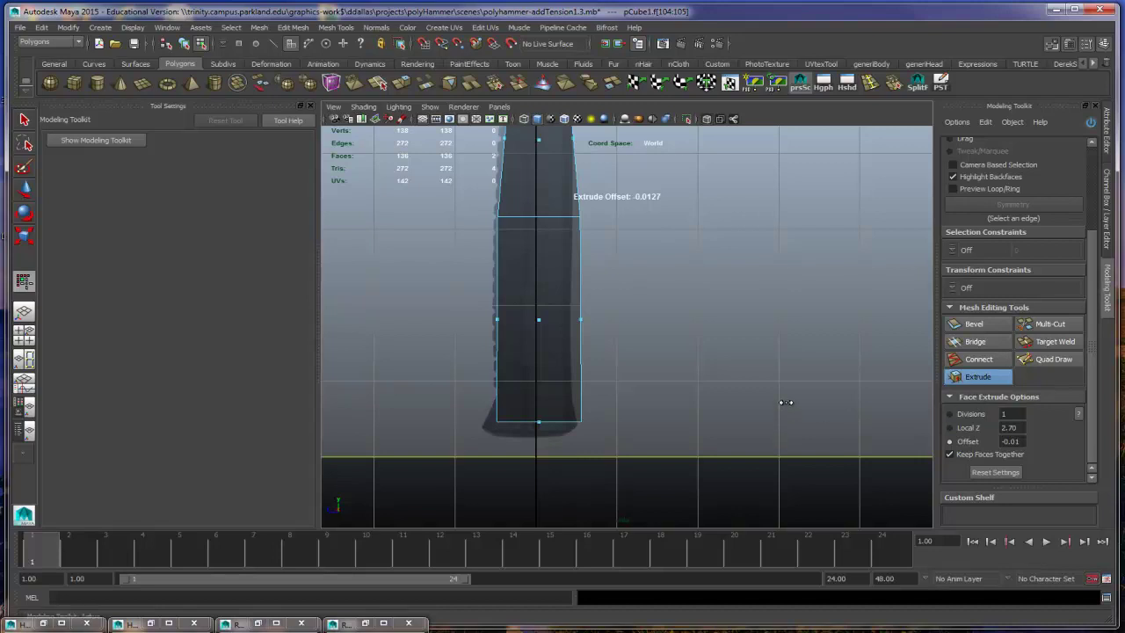
Step: Extrude the handle's end cap with Local Z 0.29 and offset 0.12, and preview the hammer smoothed
key("ctrl+e")
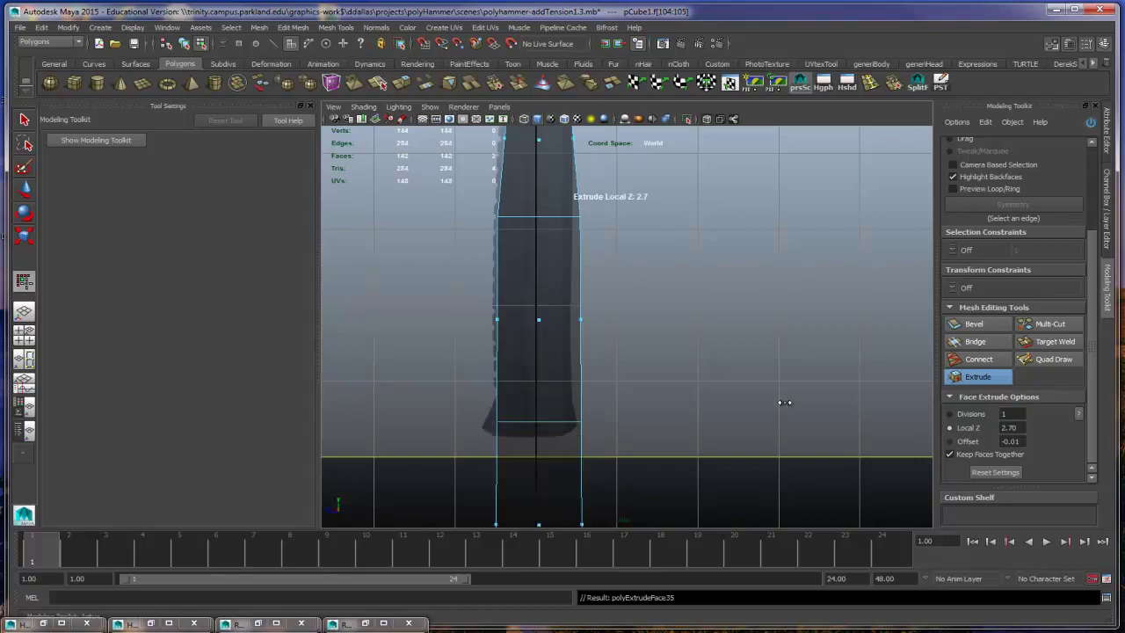
left_click_drag(643, 407, 684, 398)
left_click(961, 442)
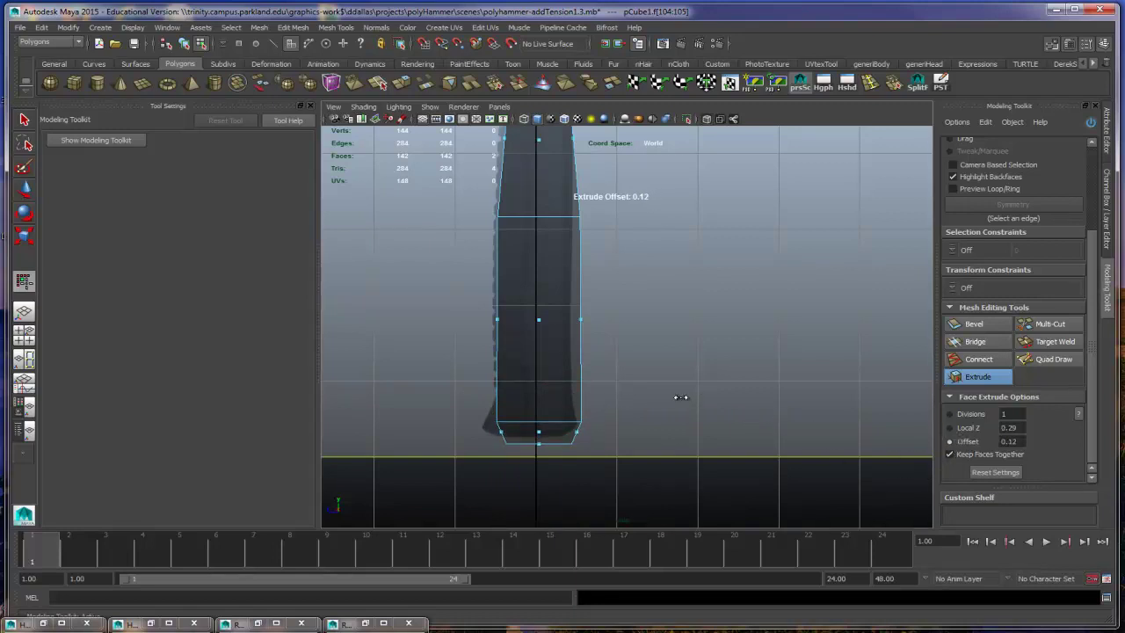
key("2")
key("3")
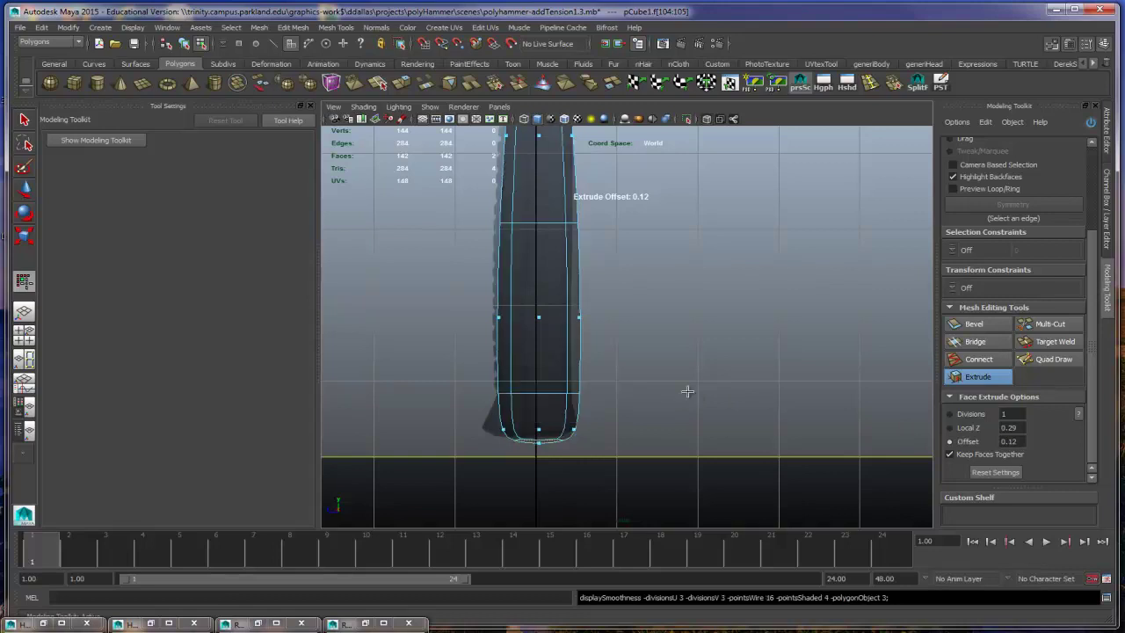
right_click_drag(688, 384, 653, 414, "alt")
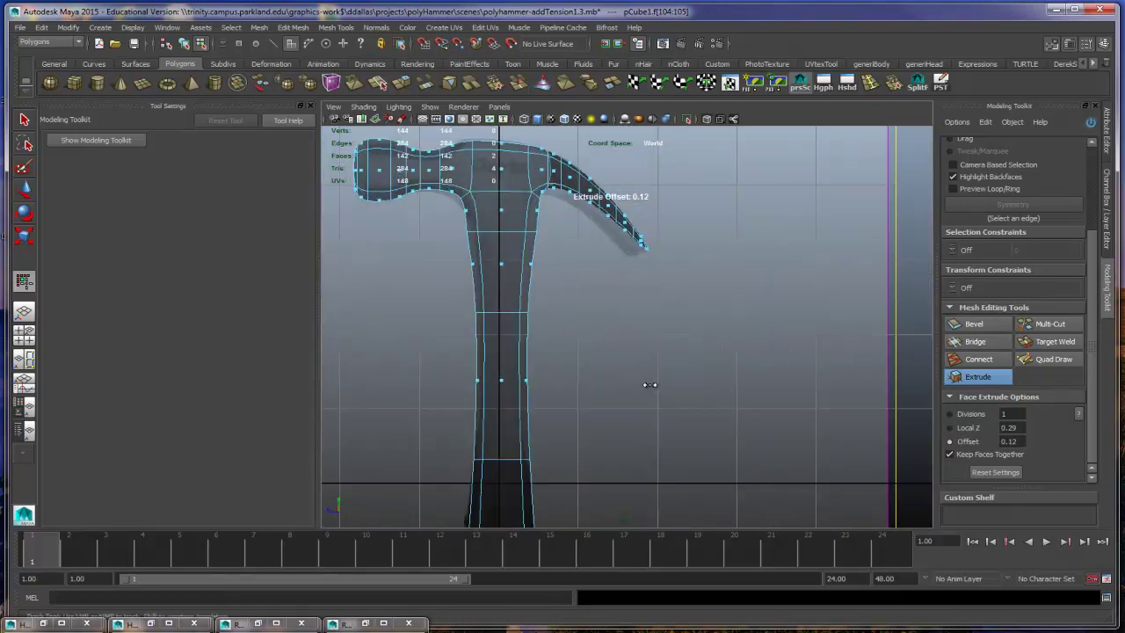
middle_click_drag(648, 384, 695, 370, "alt")
Step: Raise the second vertex ring below the head slightly, scale it narrower to match the reference, and return to unsmoothed display
key("q")
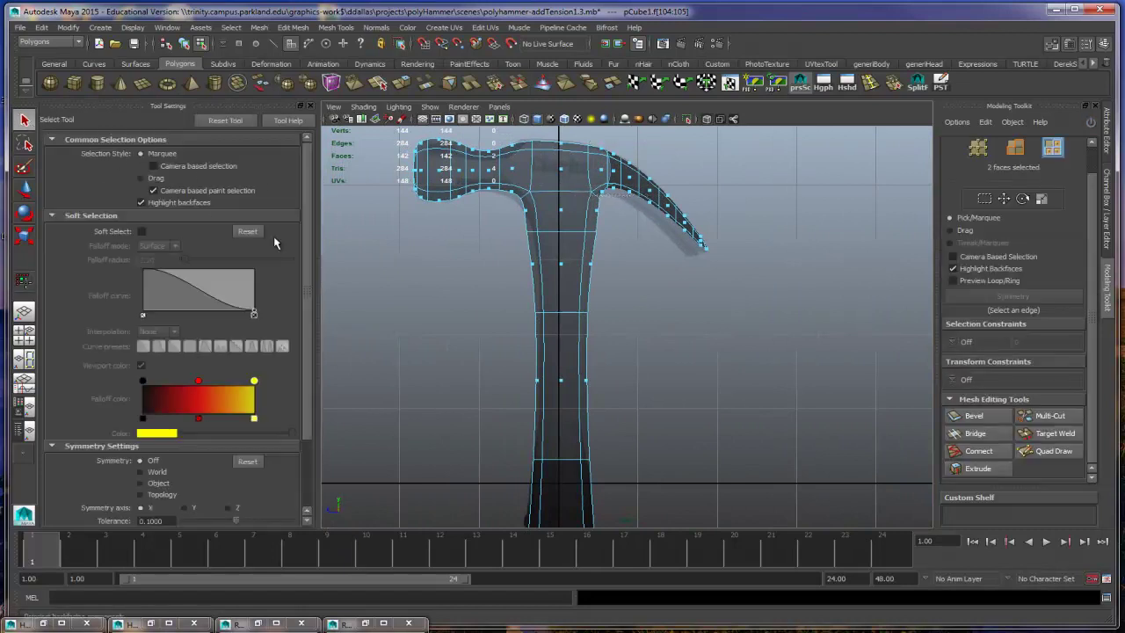
right_click(573, 313)
left_click(529, 311)
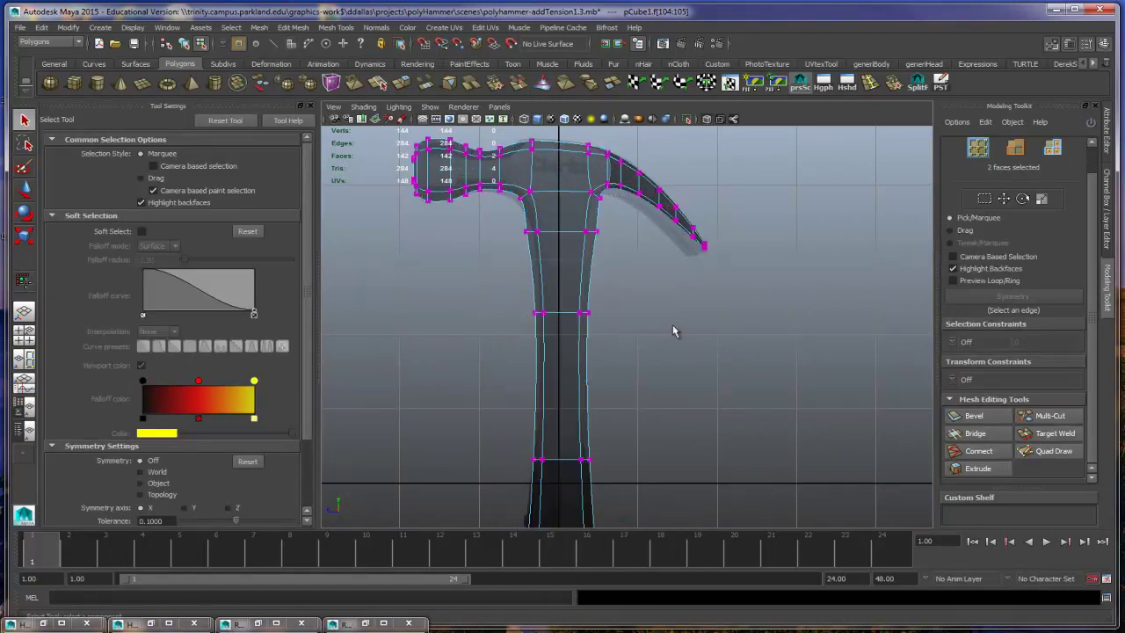
left_click_drag(497, 278, 654, 347)
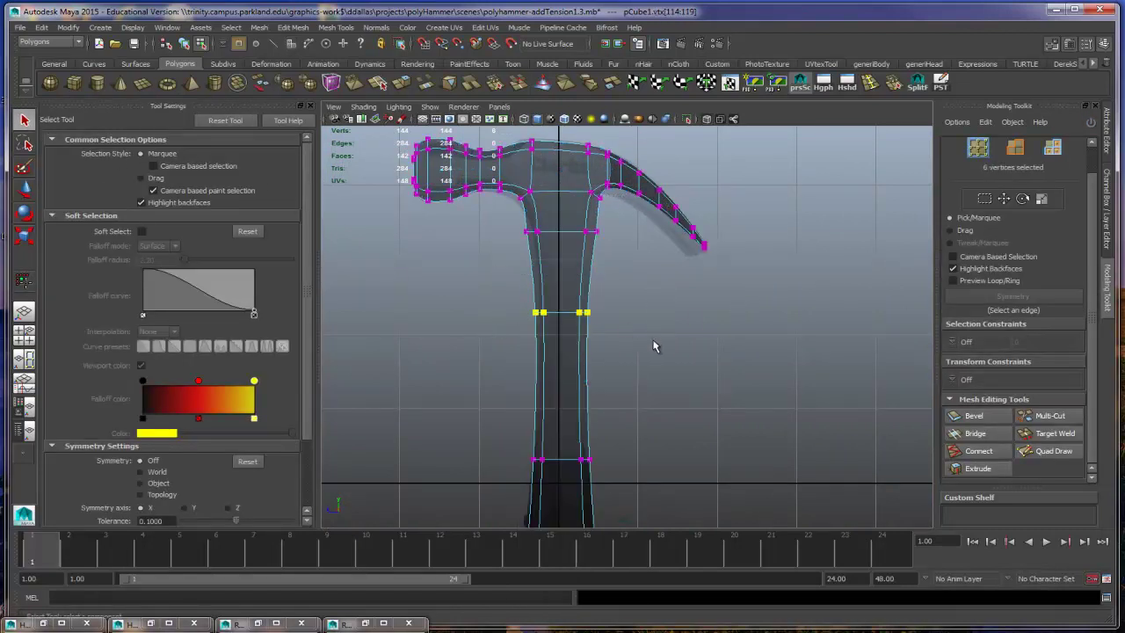
key("w")
left_click_drag(563, 239, 563, 233)
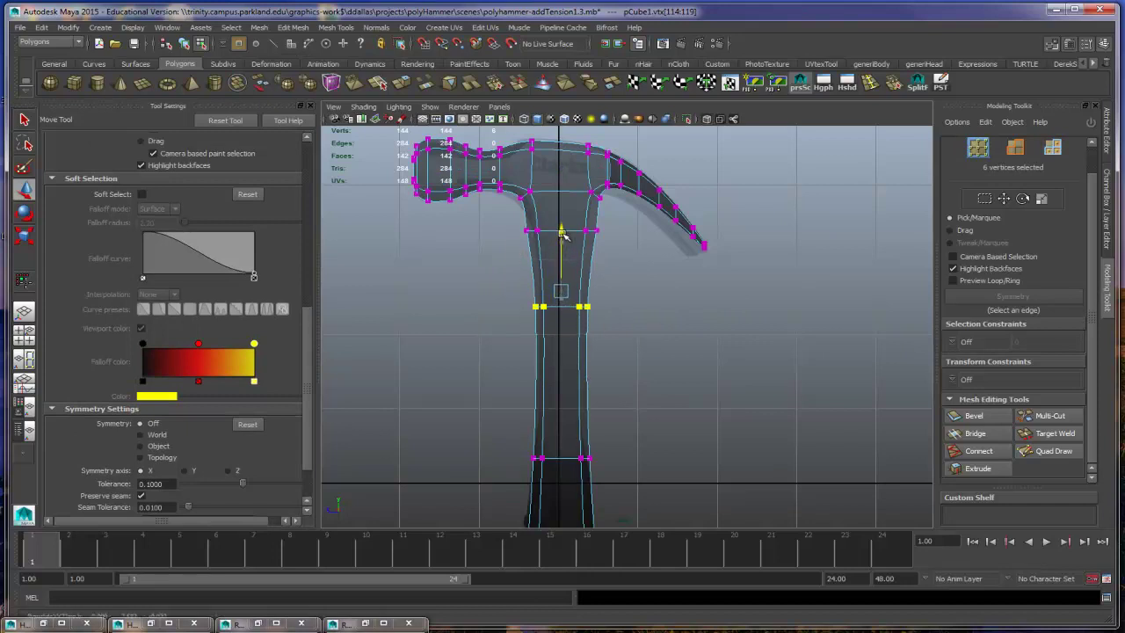
key("r")
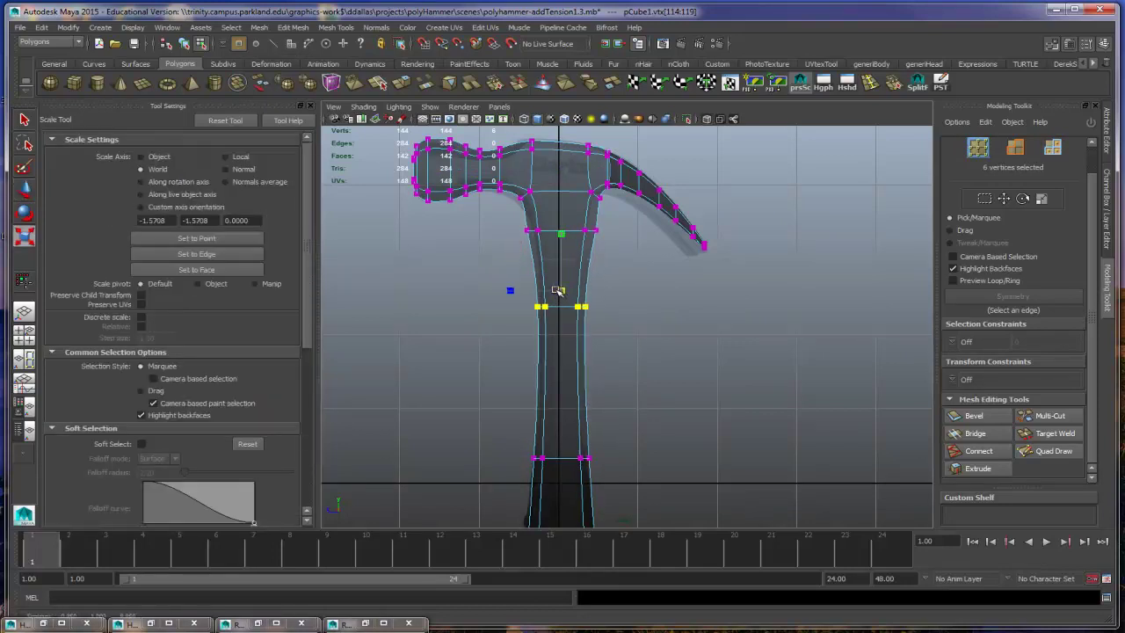
key("1")
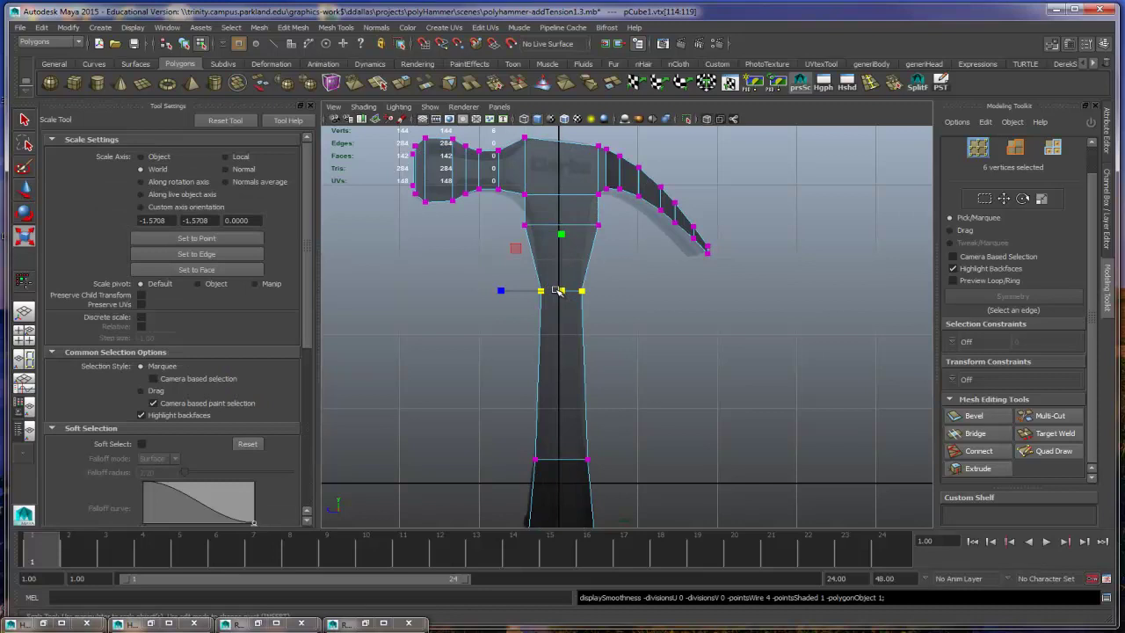
Step: Scale the vertex ring just below the head and the ring in the grip narrower to follow the reference
left_click_drag(510, 216, 626, 250)
left_click_drag(557, 232, 547, 227)
middle_click_drag(619, 403, 572, 302, "alt")
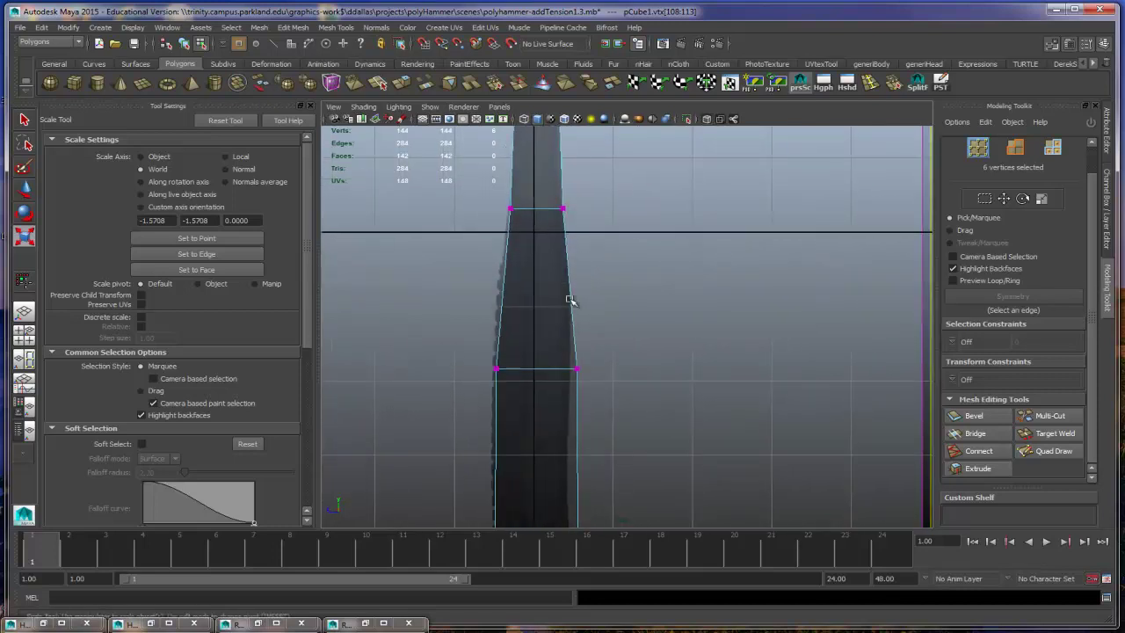
left_click_drag(460, 349, 671, 397)
middle_click_drag(650, 437, 633, 269, "alt")
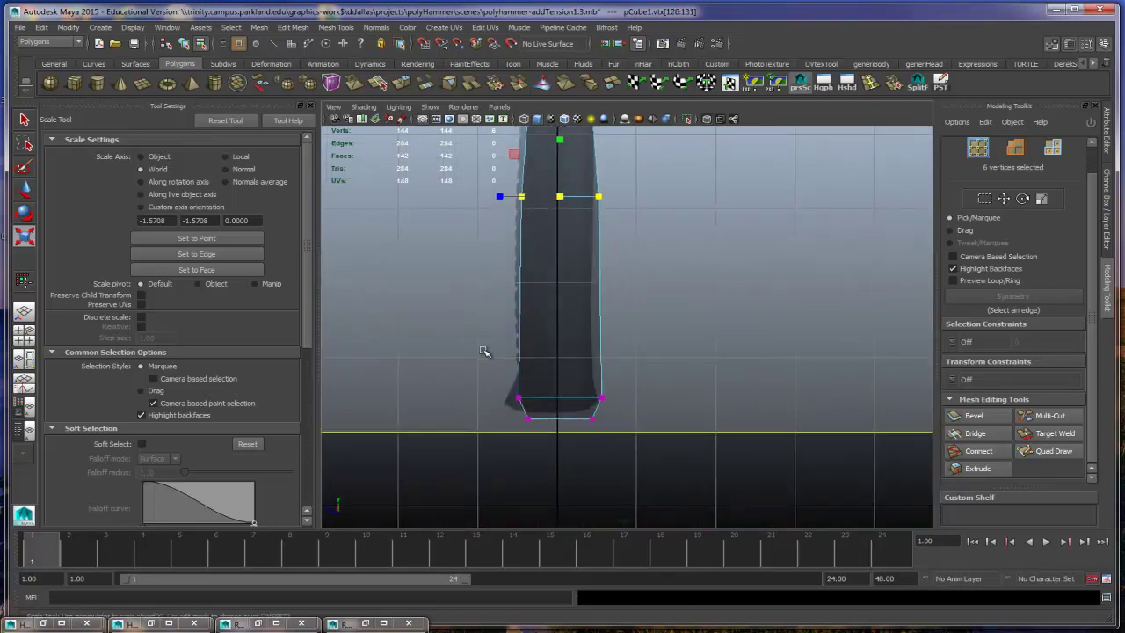
Step: Move the two bottom vertex rings of the handle up slightly to match the reference's base, and clear the selection
left_click_drag(481, 352, 700, 442)
key("w")
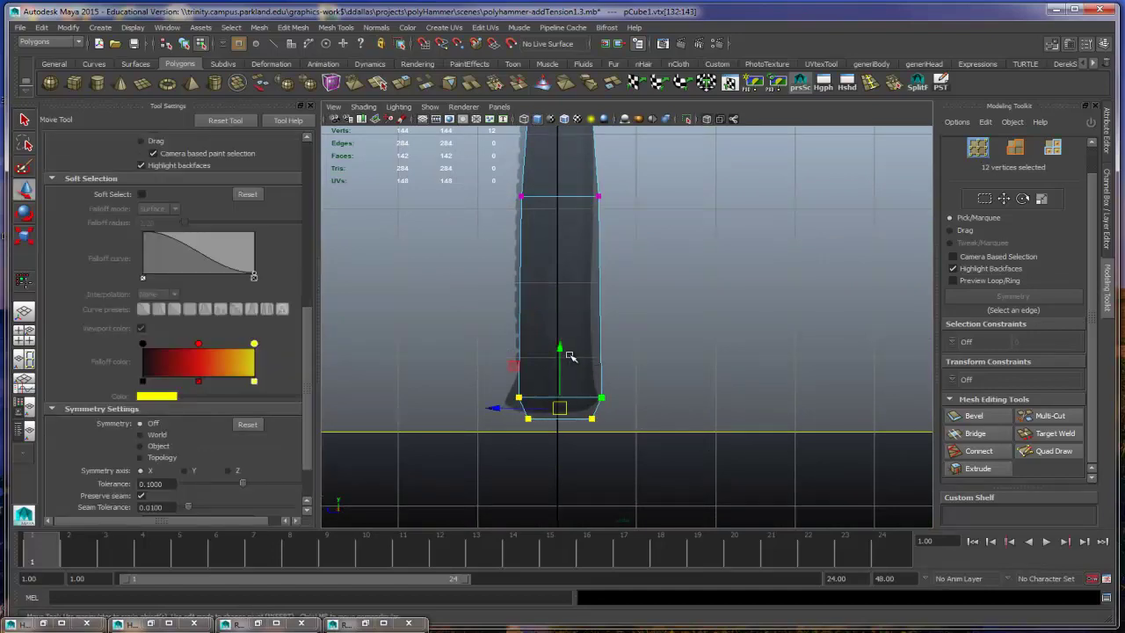
left_click_drag(570, 356, 567, 347)
left_click(667, 320)
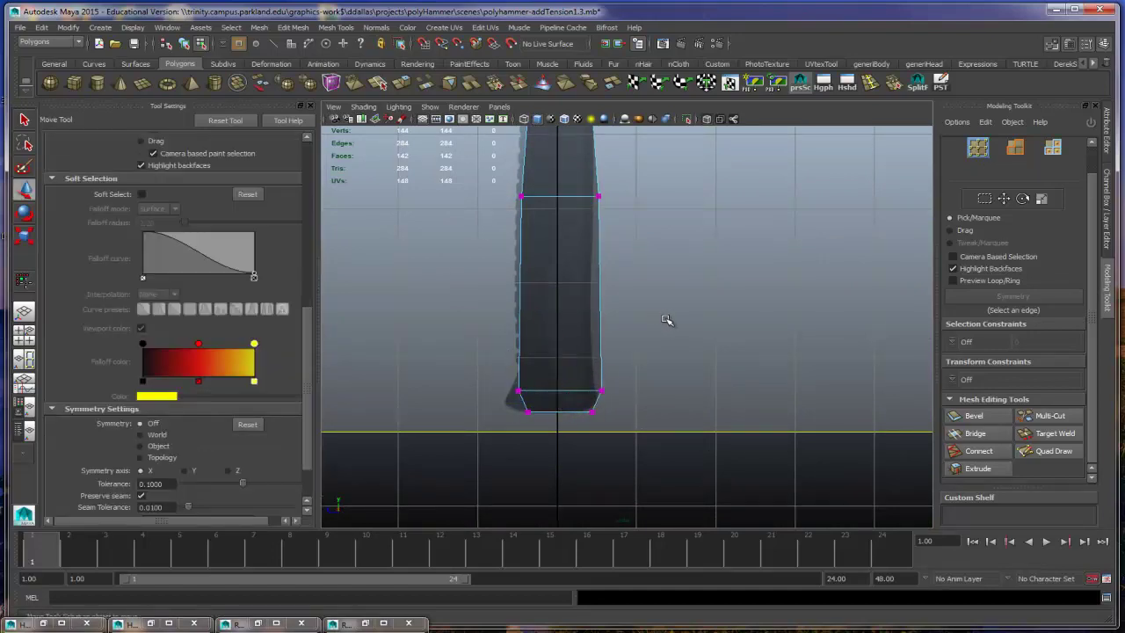
Step: Inspect the hammer from all sides in the perspective view, comparing its smoothed and unsmoothed display
key("space")
key("space")
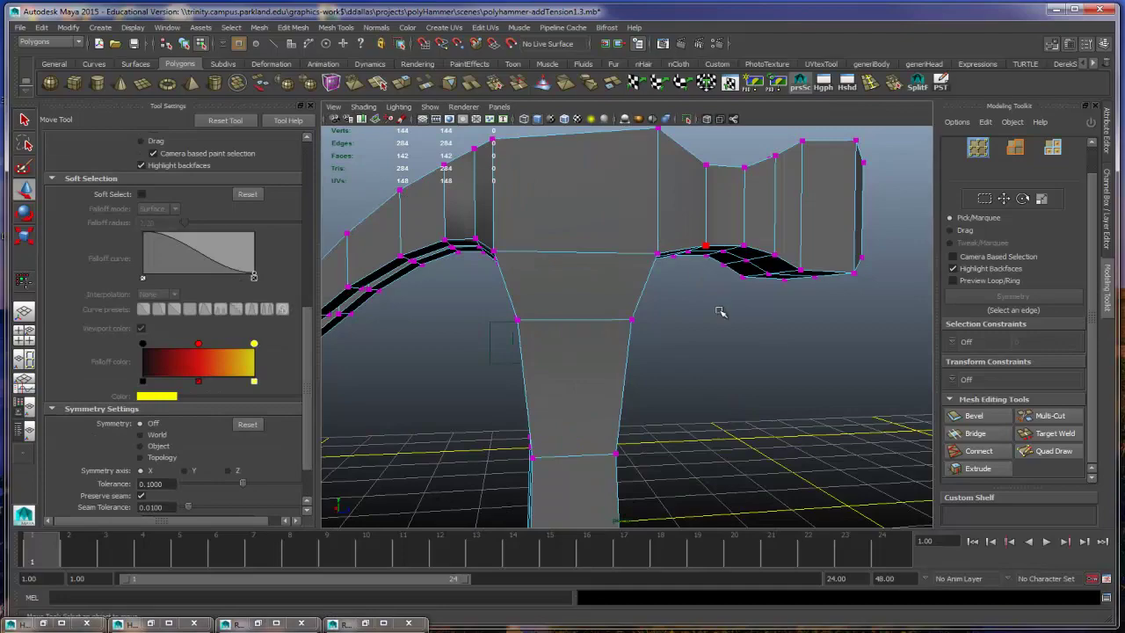
key("2")
left_click_drag(719, 312, 535, 367, "alt")
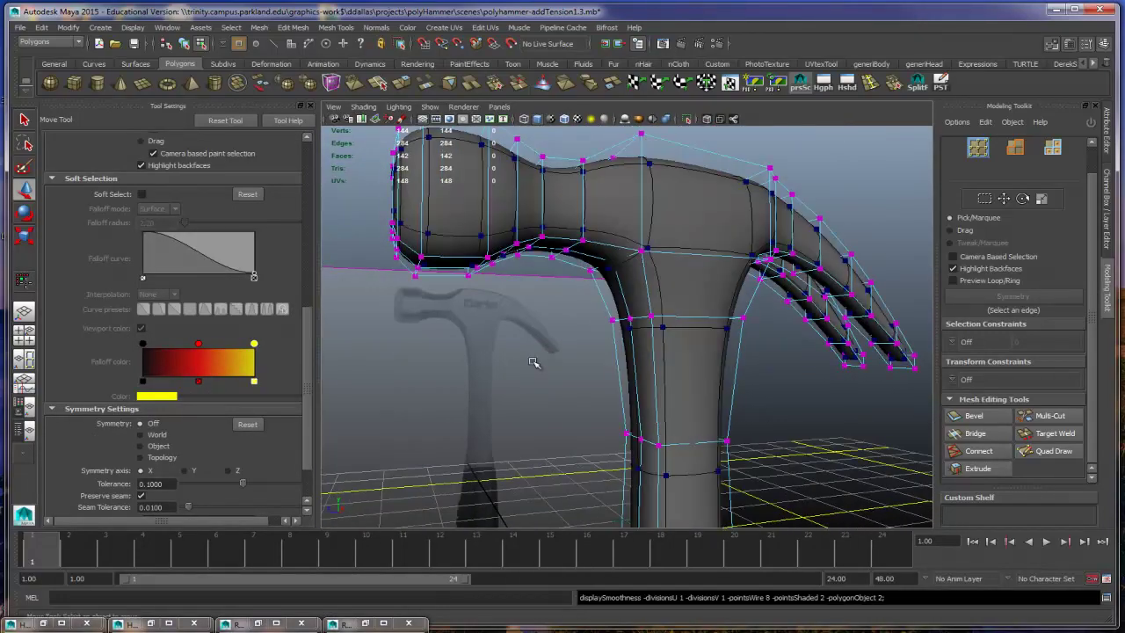
left_click_drag(712, 385, 572, 347, "alt")
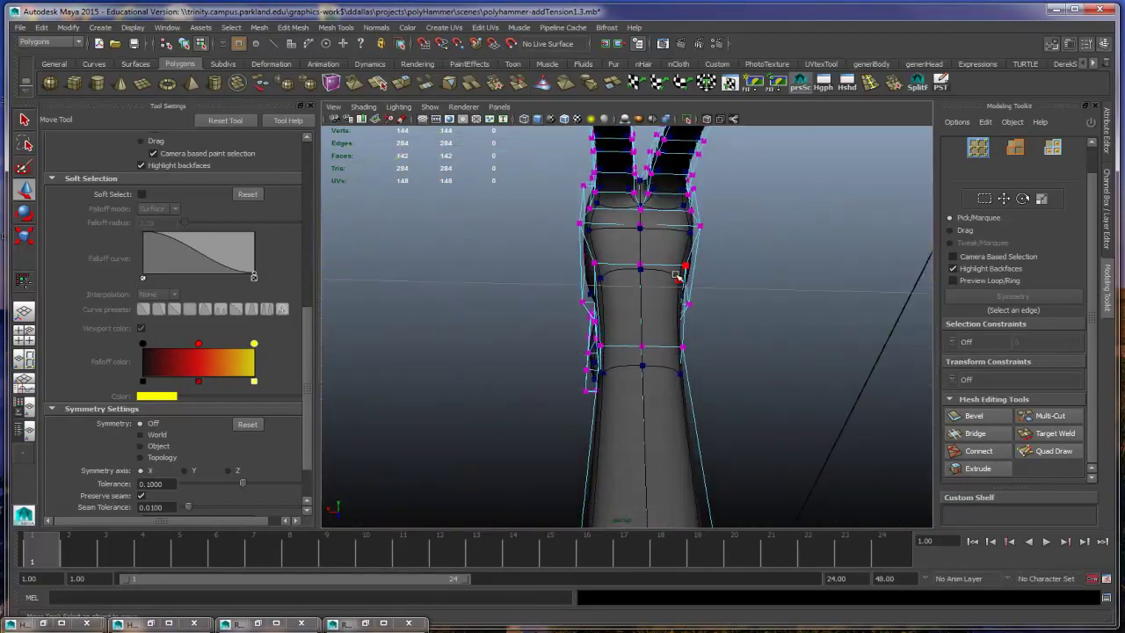
left_click_drag(681, 249, 719, 347, "alt")
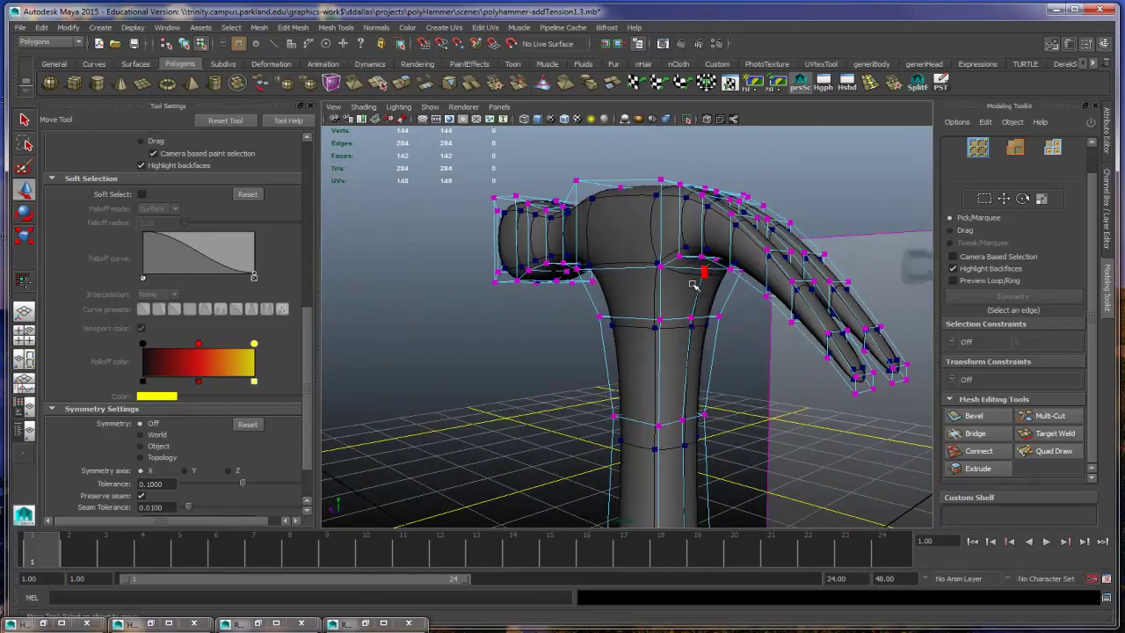
left_click_drag(733, 267, 783, 318, "alt")
left_click_drag(839, 449, 753, 402, "alt")
key("1")
left_click_drag(678, 409, 724, 402, "alt")
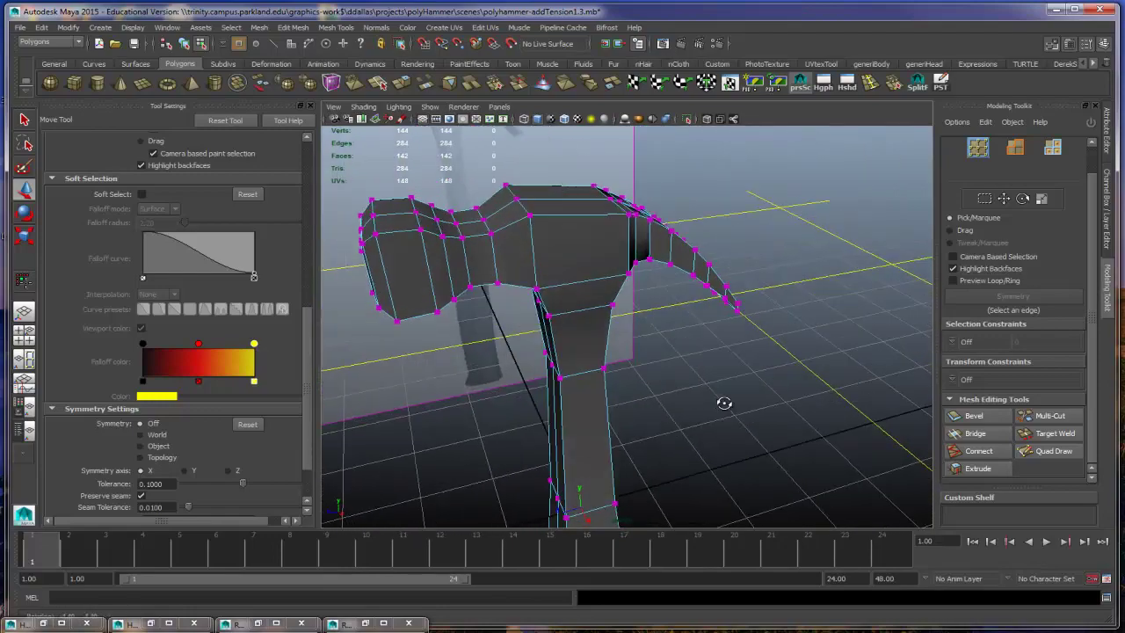
key("3")
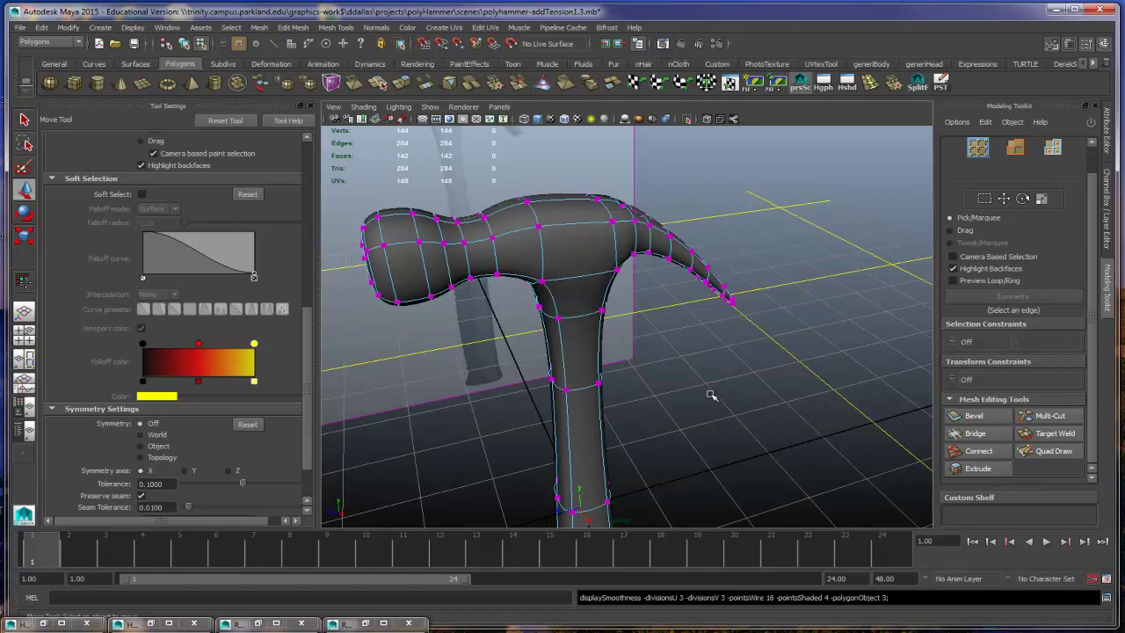
key("1")
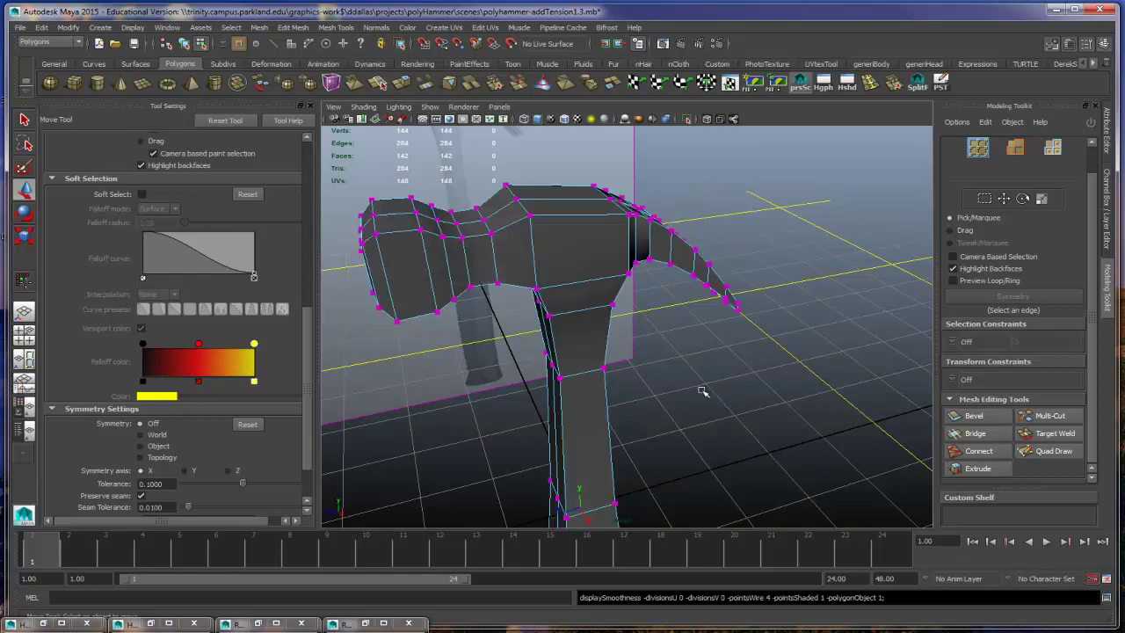
mouse_move(705, 393)
left_mouse_down("alt")
mouse_move(688, 407)
mouse_move(618, 346)
mouse_move(689, 380)
left_mouse_up("alt")
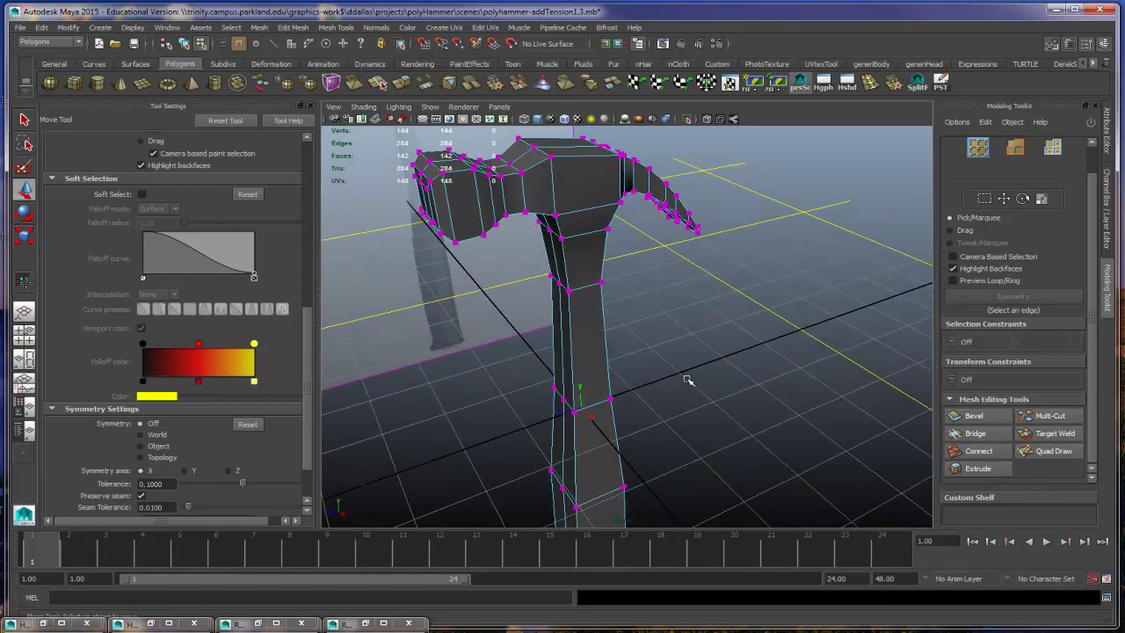
Step: Create a polygon cube and move it along Z to stand clear beside the hammer's handle
left_click(74, 83)
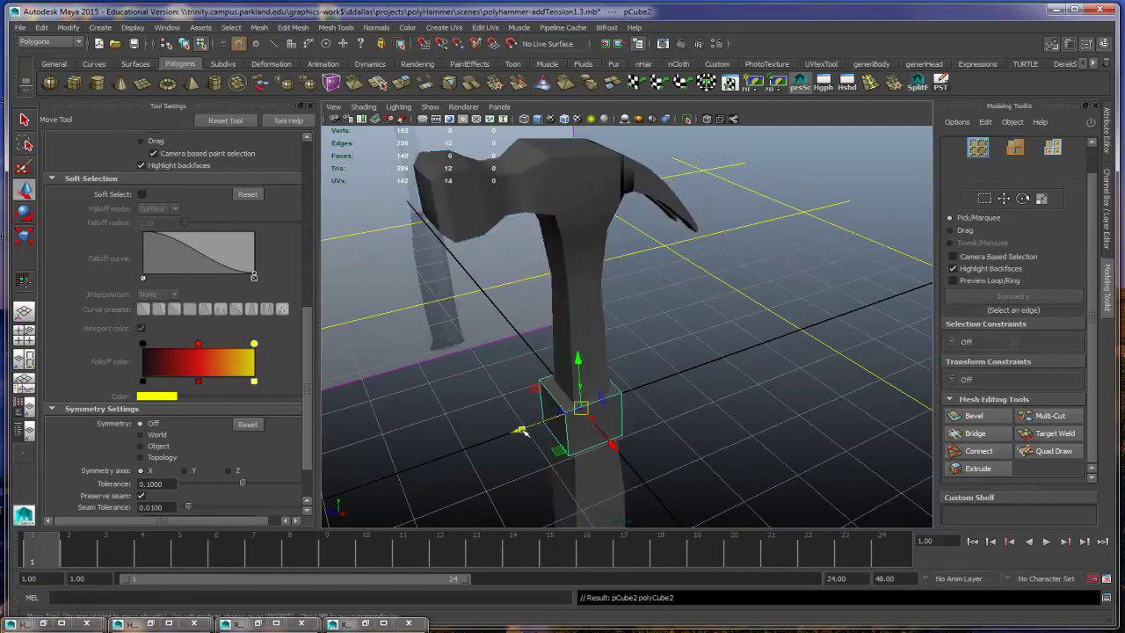
left_click_drag(527, 434, 716, 420)
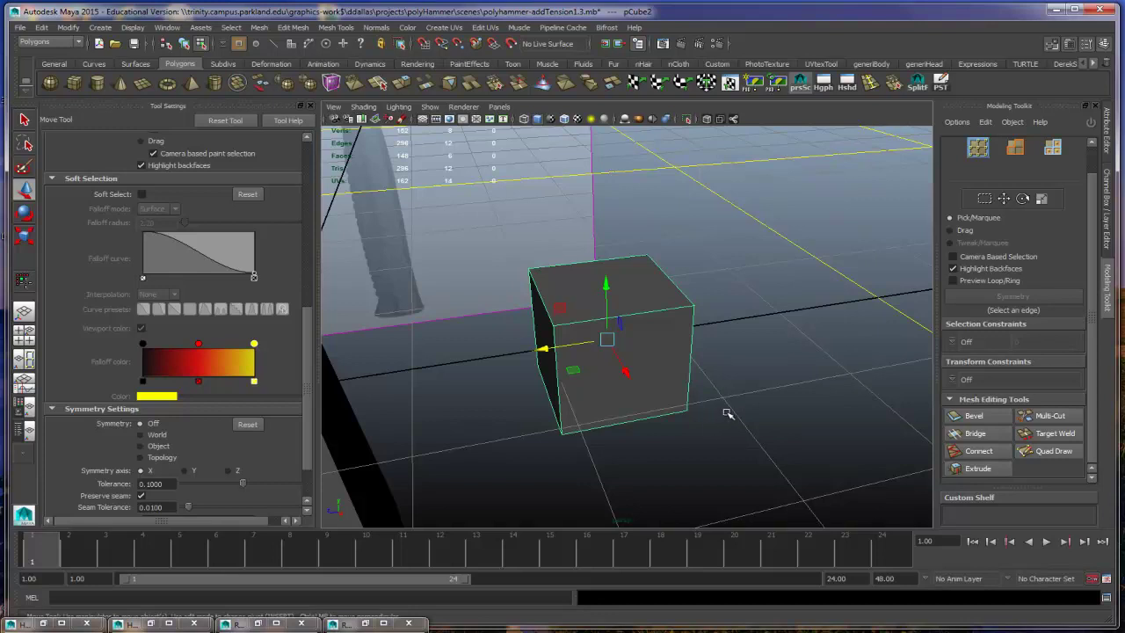
scroll(721, 416, "down", 6)
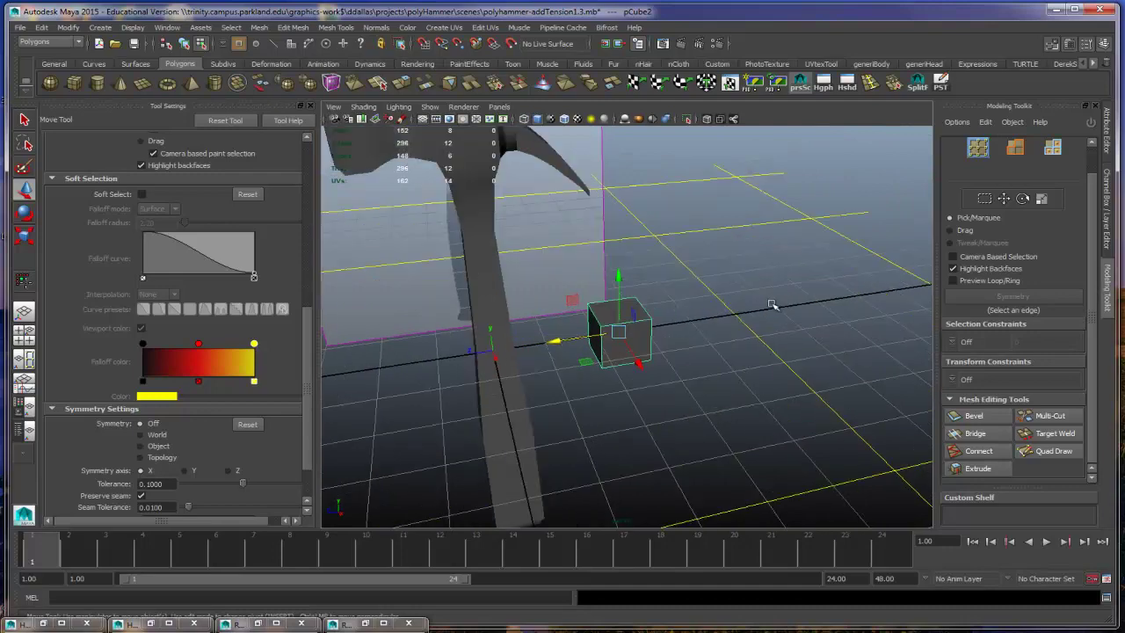
scroll(772, 304, "down", 2)
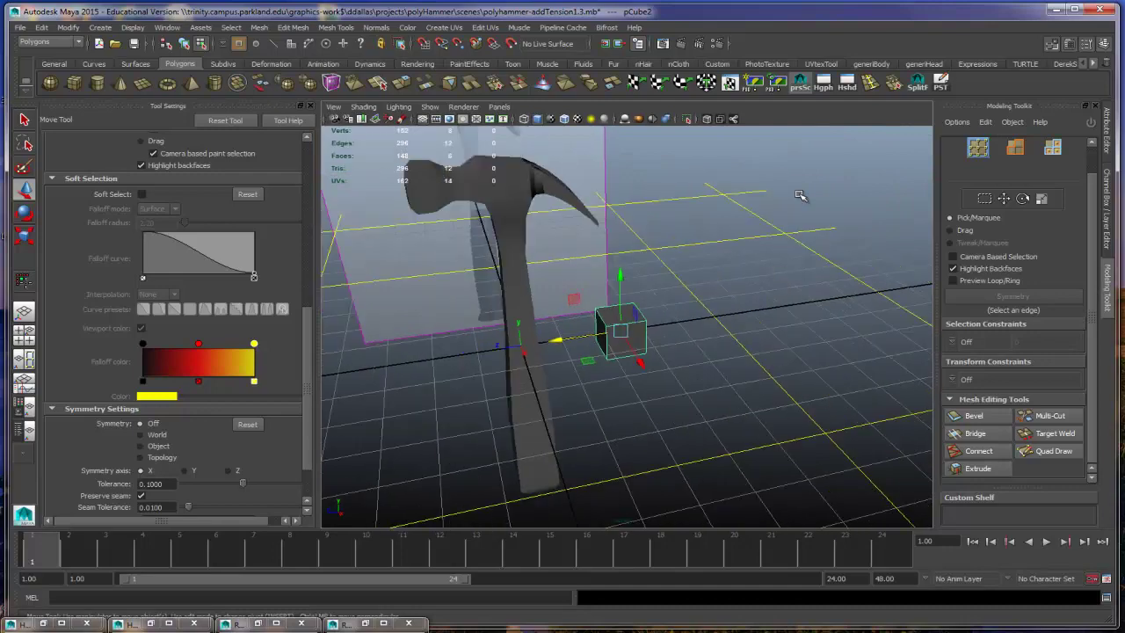
Step: Render the perspective view to check the hammer and cube, and minimize the render window
left_click(683, 44)
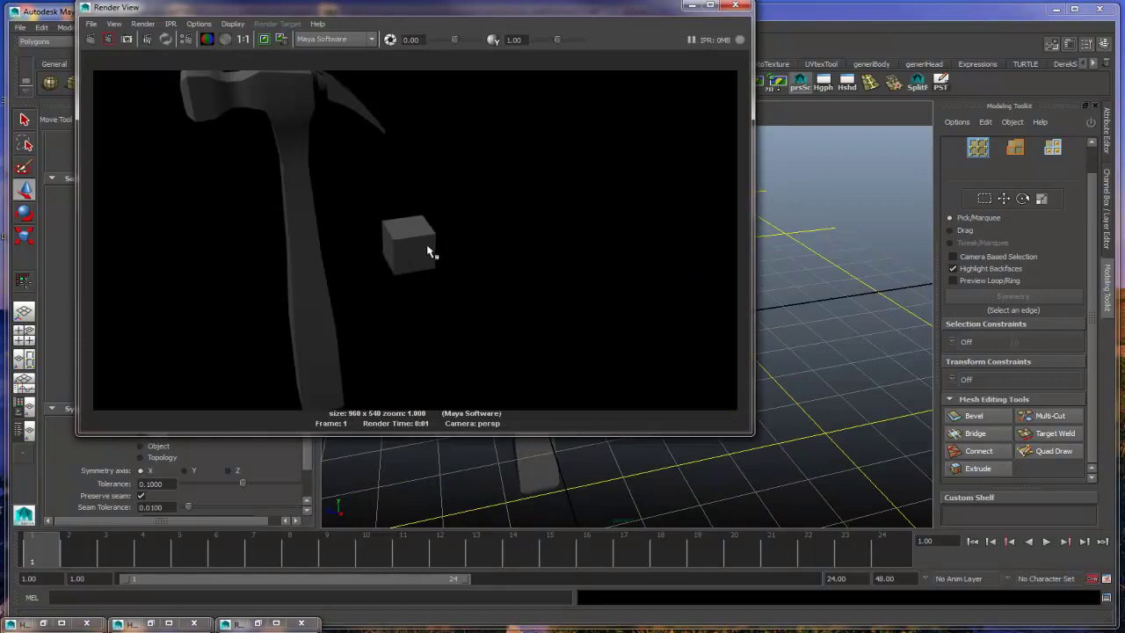
left_click(693, 9)
scroll(653, 322, "up", 3)
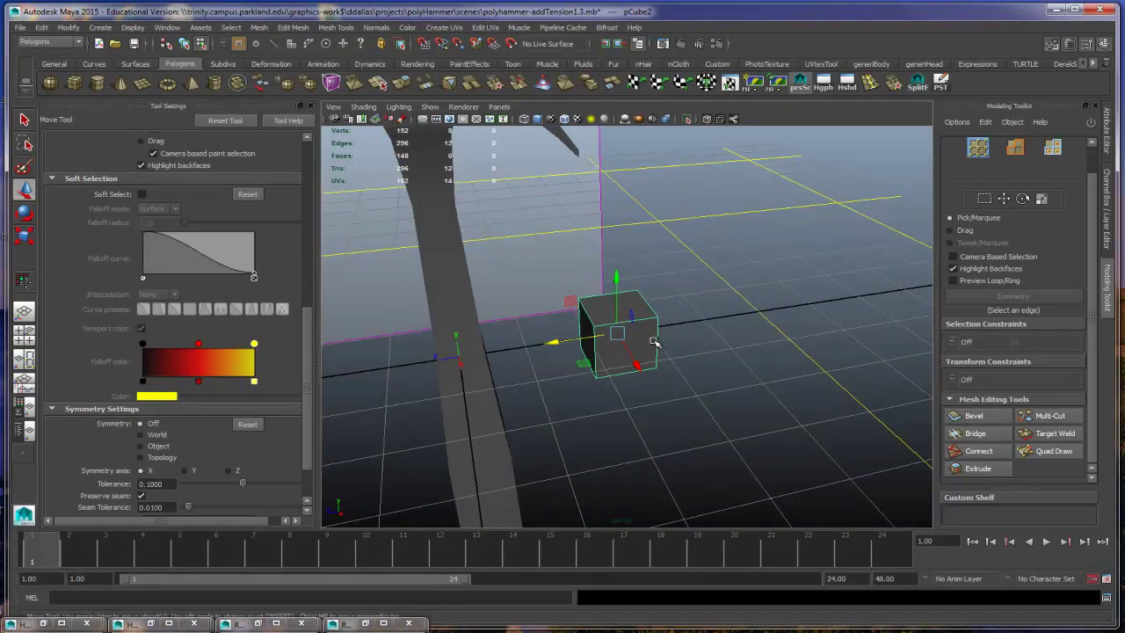
Step: Compare the cube's display with smoothing plus cage, without smoothing, and fully smoothed
key("2")
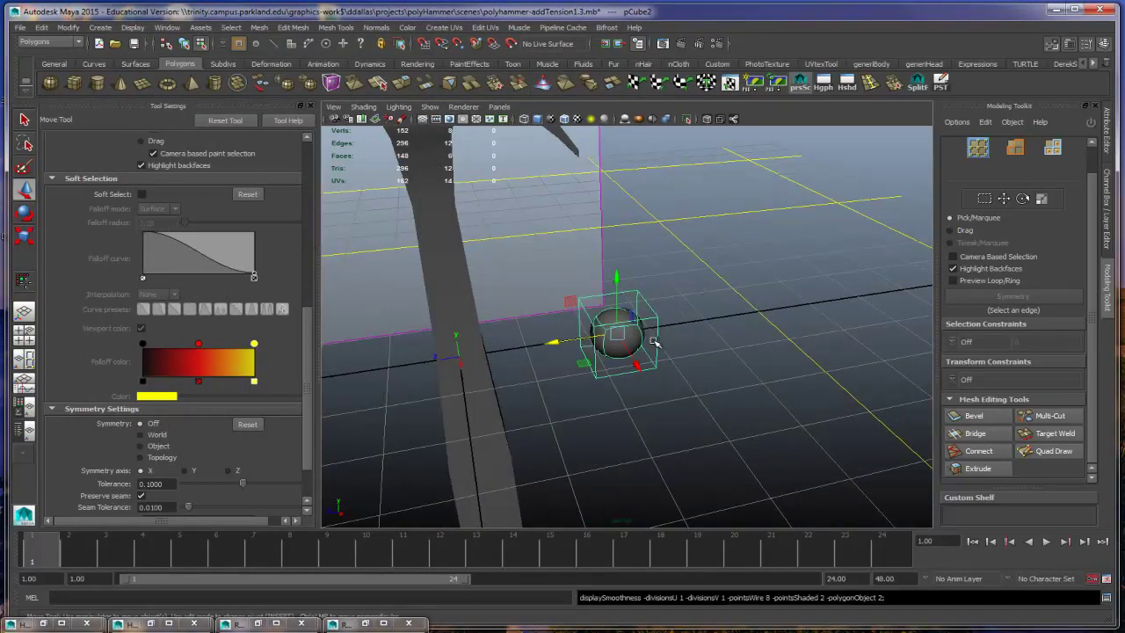
key("1")
key("3")
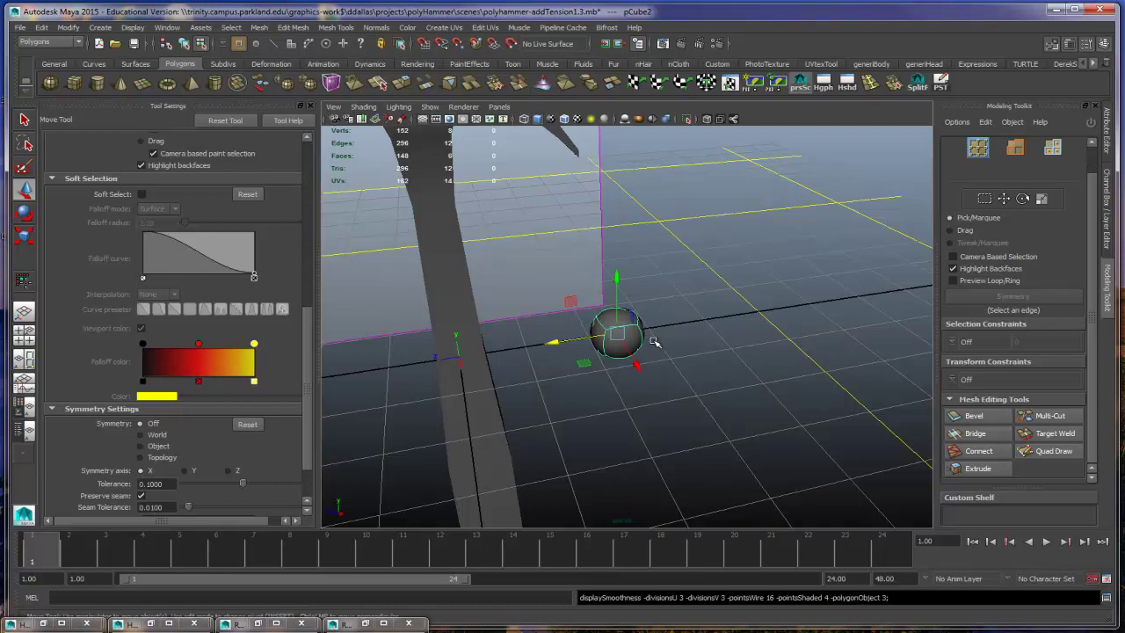
Step: Compare the test cube's unsmoothed display with its smoothing-plus-cage display up close
key("1")
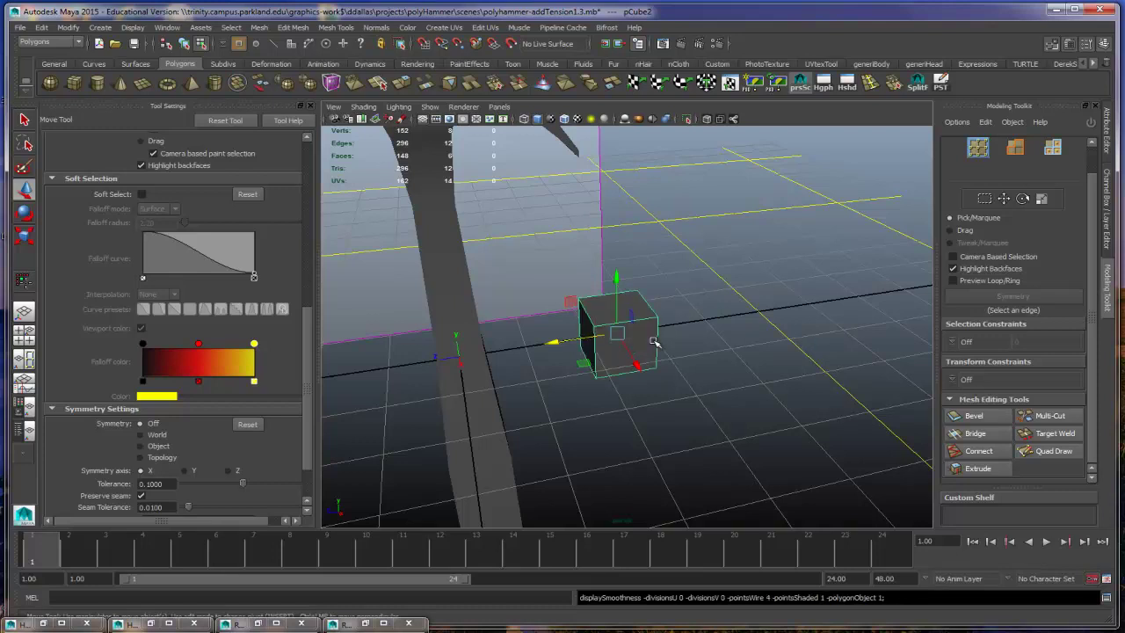
key("2")
key("f")
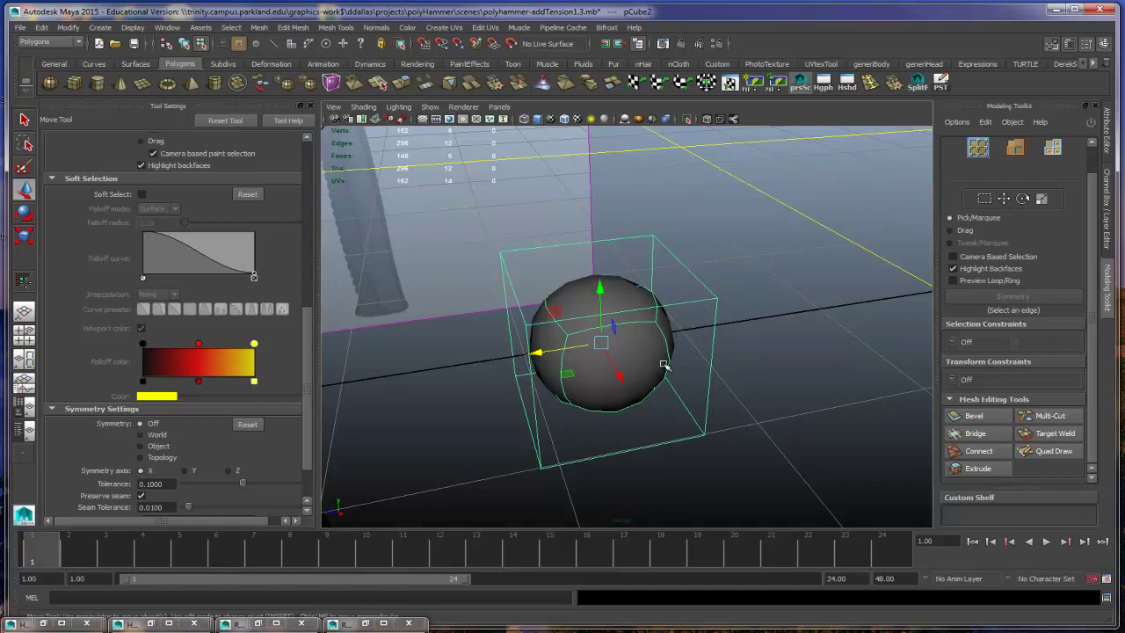
left_click_drag(626, 400, 312, 297, "alt")
scroll(757, 319, "down", 3)
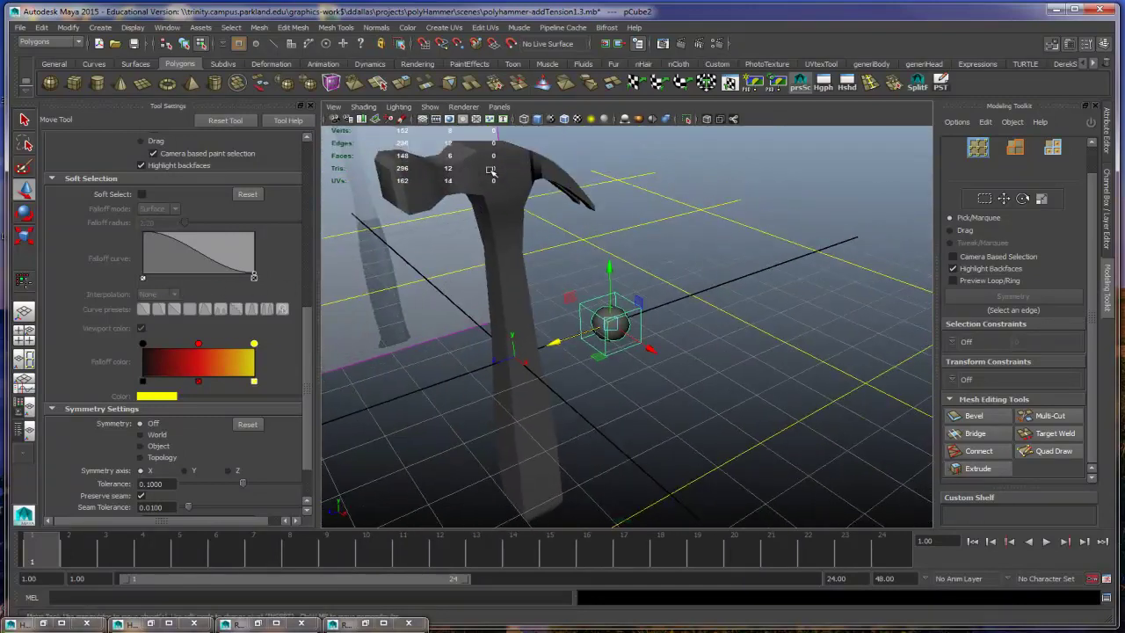
Step: Select the hammer as an object, display it fully smoothed, and deselect it to view it beside the cube
key("F9")
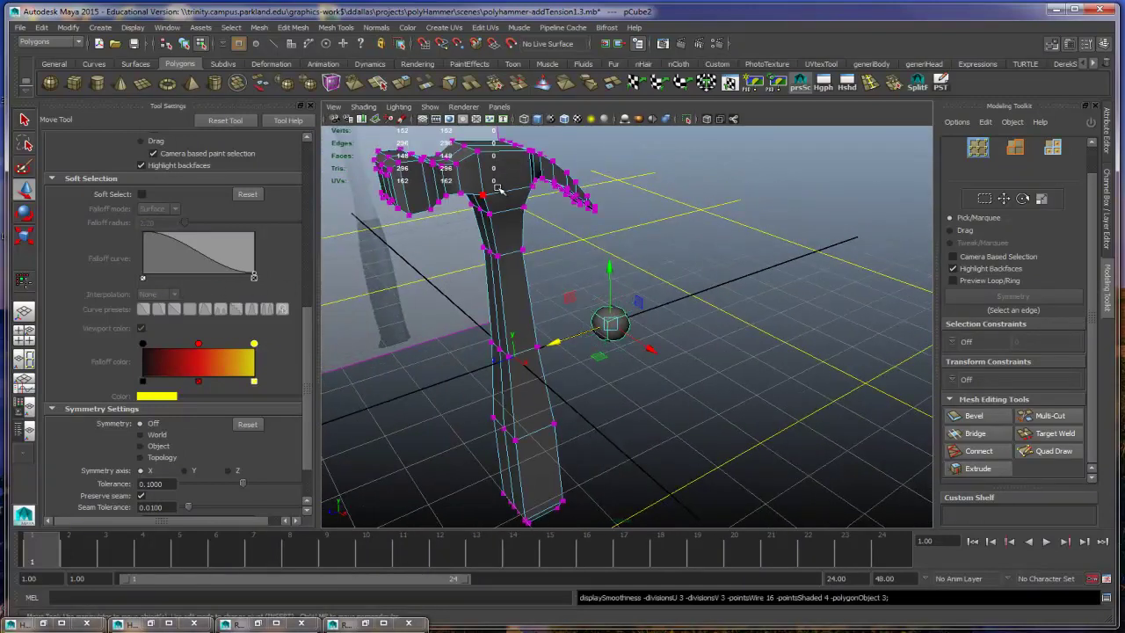
left_click(497, 188)
key("F8")
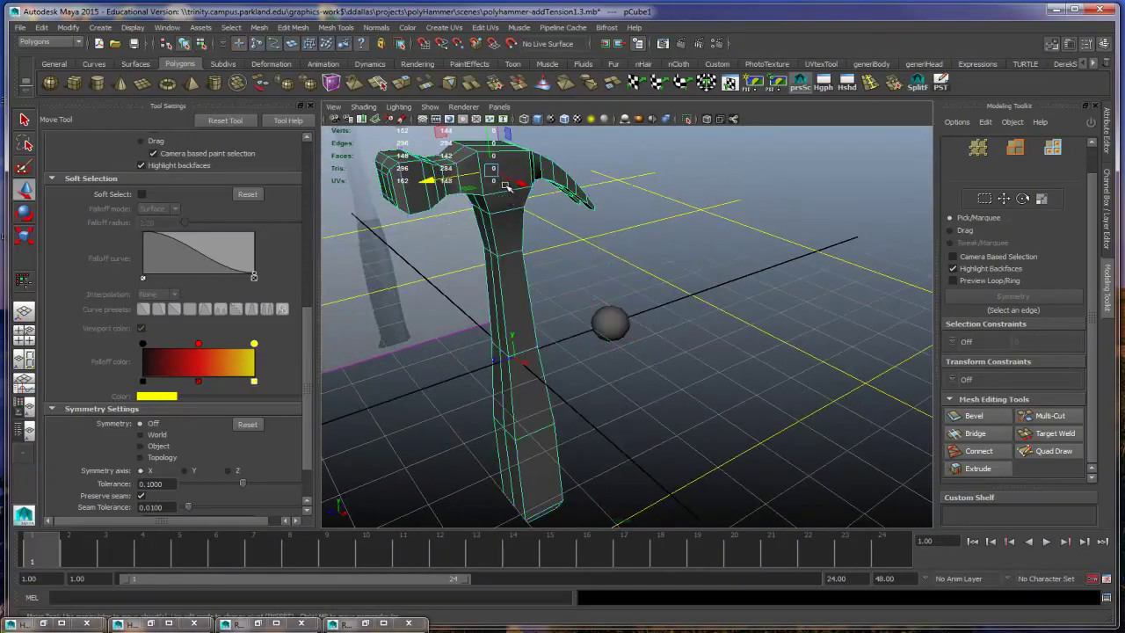
key("3")
left_click(605, 232)
left_click_drag(710, 282, 528, 306, "alt")
left_click_drag(658, 266, 768, 281, "alt")
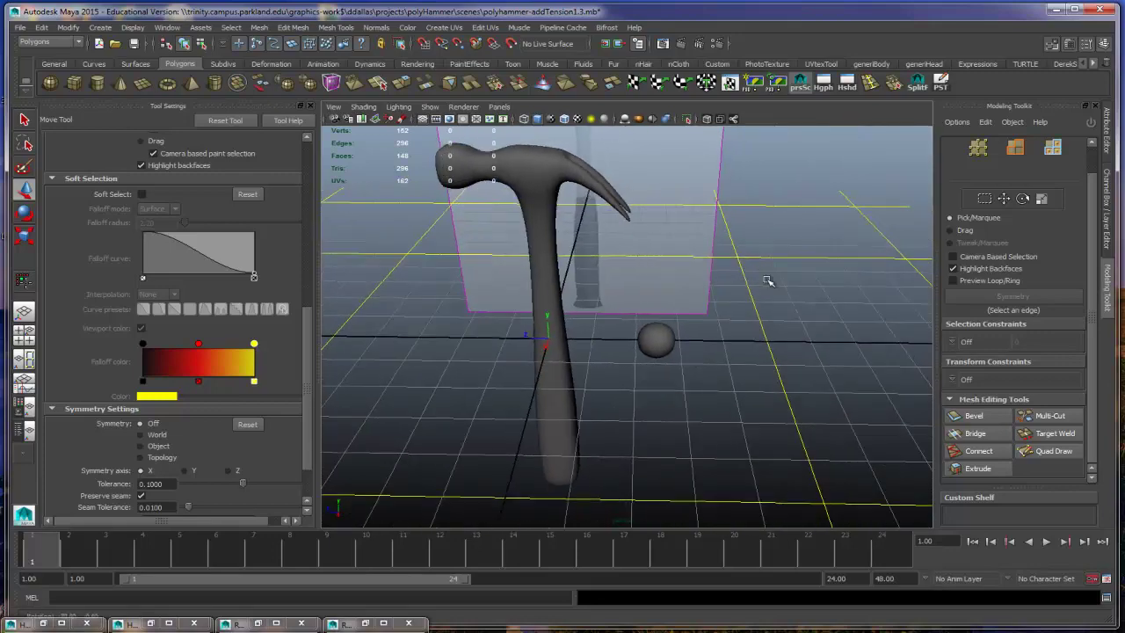
Step: Display the test cube with smoothing plus cage and examine how the smoothed form sits inside the cage
left_click(670, 344)
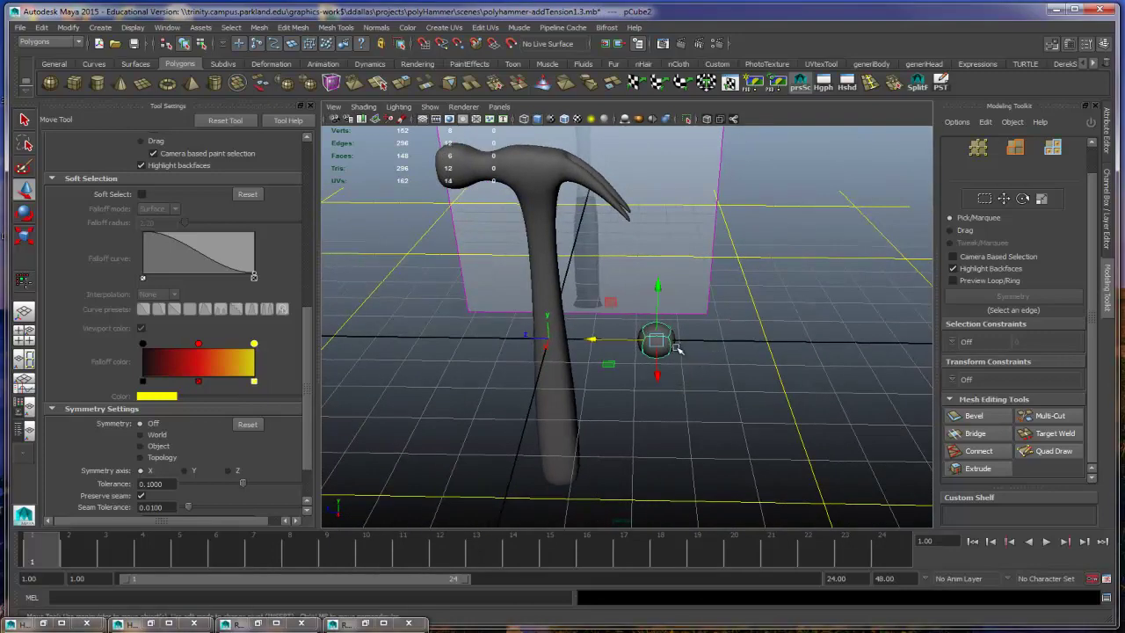
key("2")
left_click_drag(730, 416, 577, 311, "alt")
scroll(671, 435, "up", 3)
left_click_drag(539, 361, 614, 331, "alt")
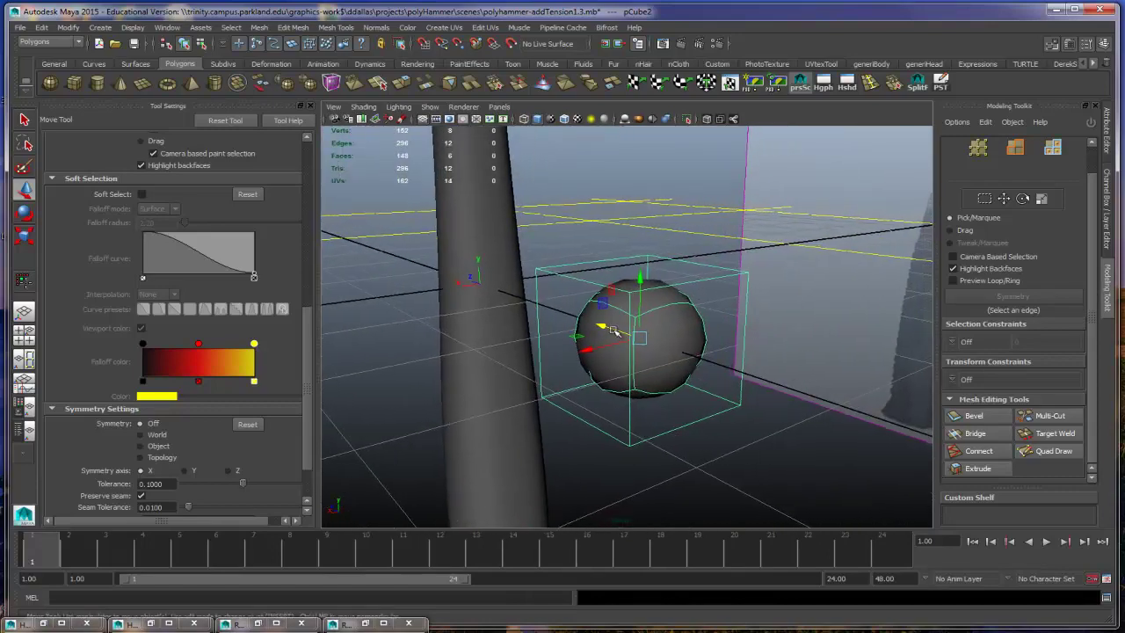
right_click_drag(674, 362, 788, 375, "alt")
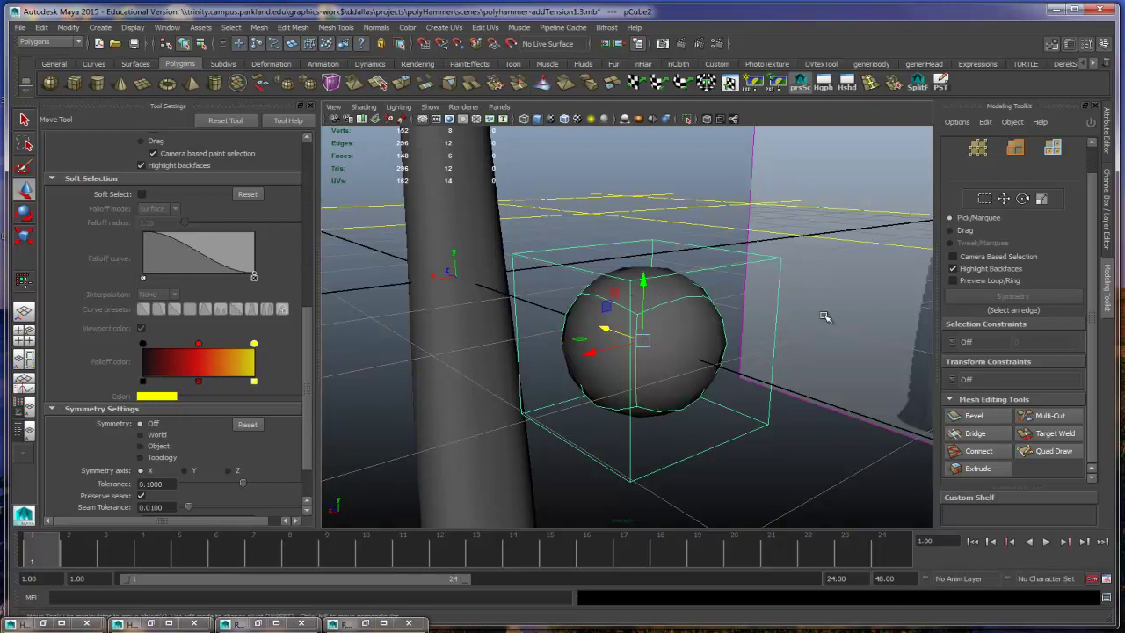
left_click_drag(726, 407, 826, 422, "alt")
left_click_drag(694, 387, 726, 371, "alt")
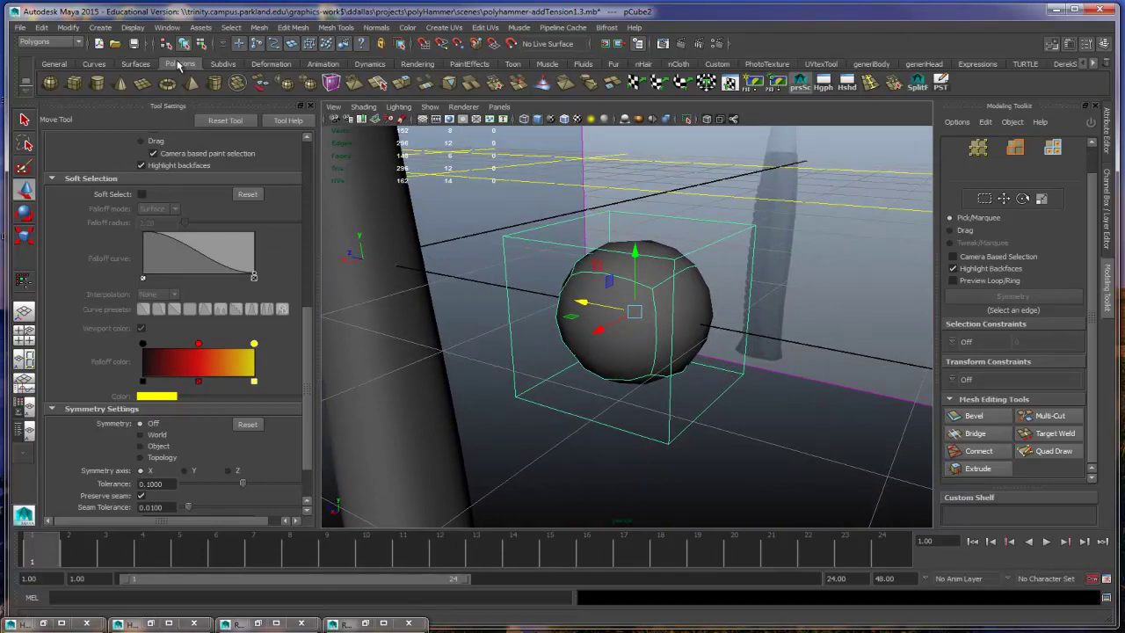
Step: Insert an edge loop around the cube with the Insert Edge Loop Tool, close to the end face farthest from the hammer
left_click(292, 28)
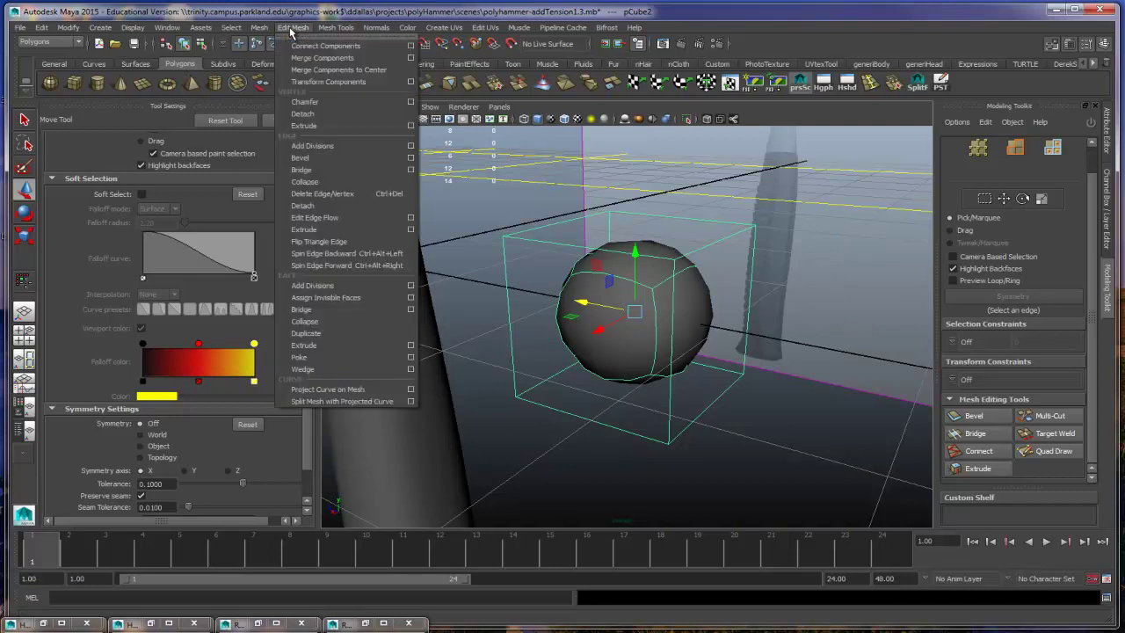
mouse_move(324, 29)
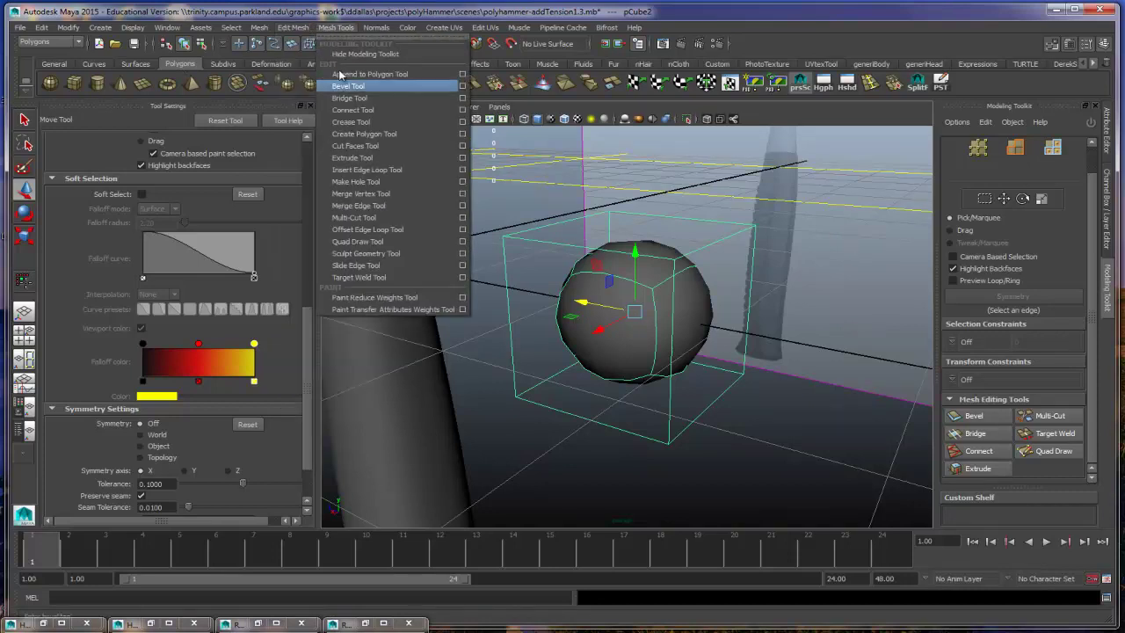
left_click(461, 171)
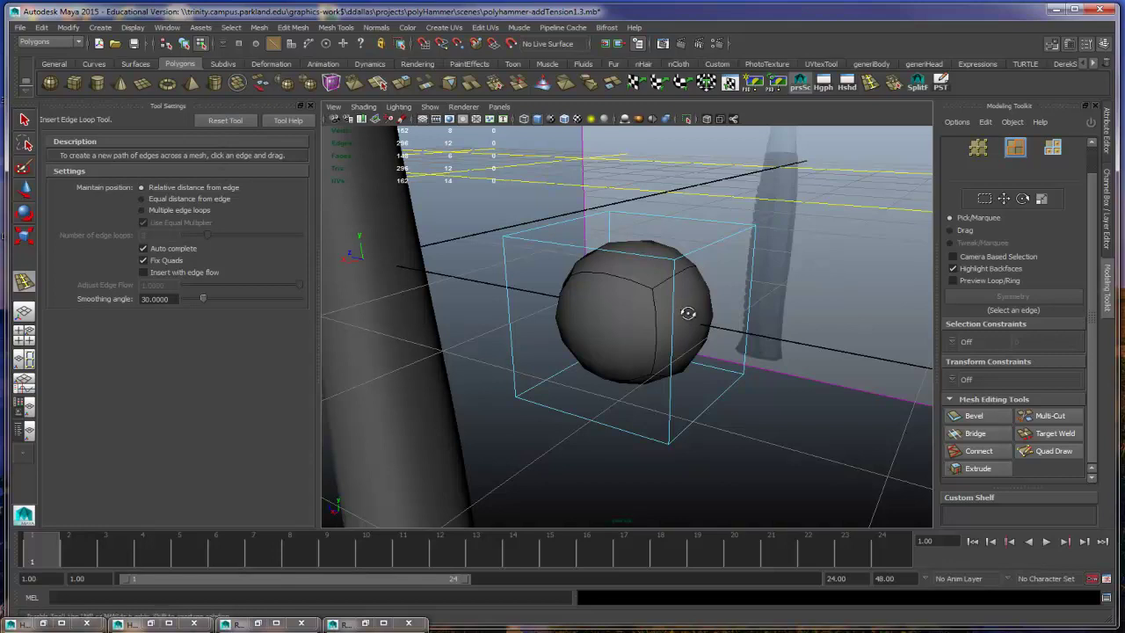
left_click_drag(691, 314, 703, 317, "alt")
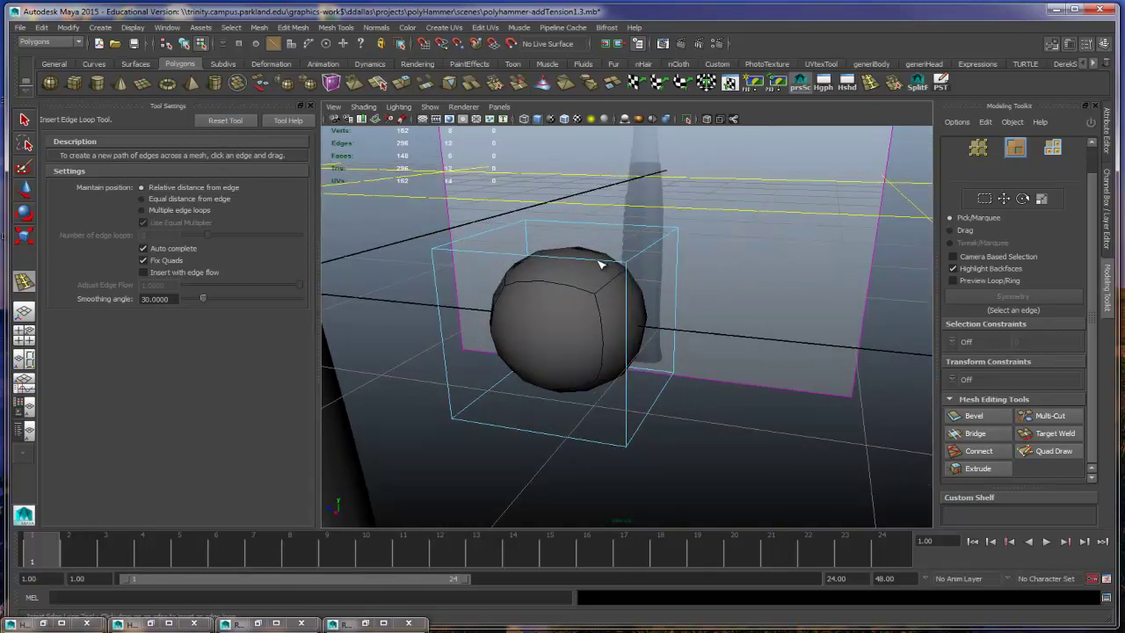
left_click_drag(601, 264, 701, 305, "alt")
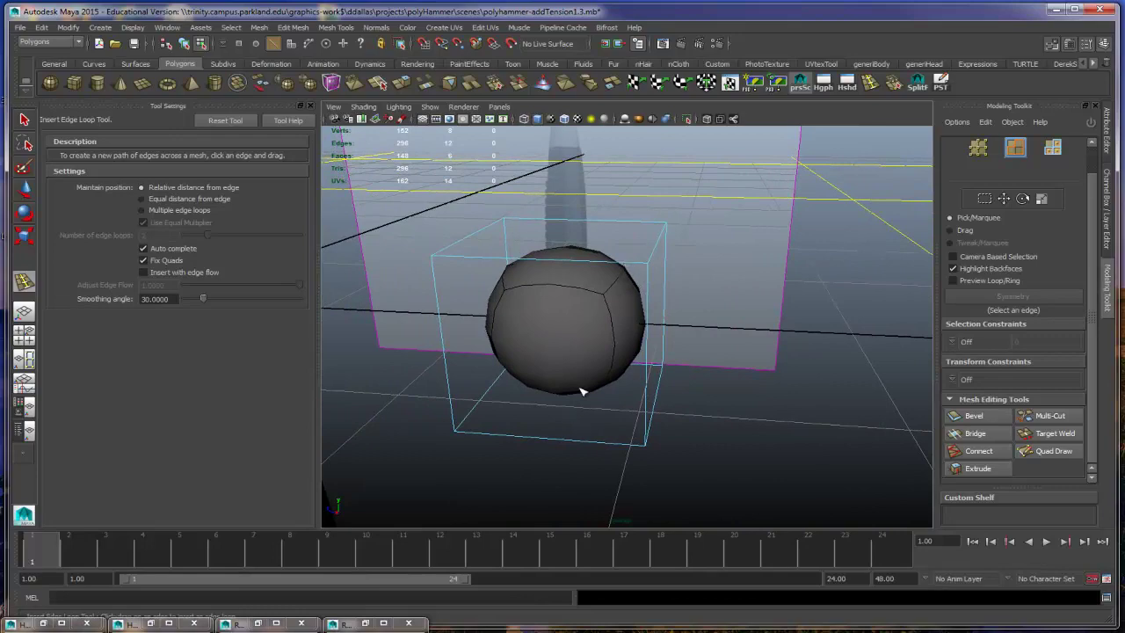
left_click_drag(648, 322, 741, 293, "alt")
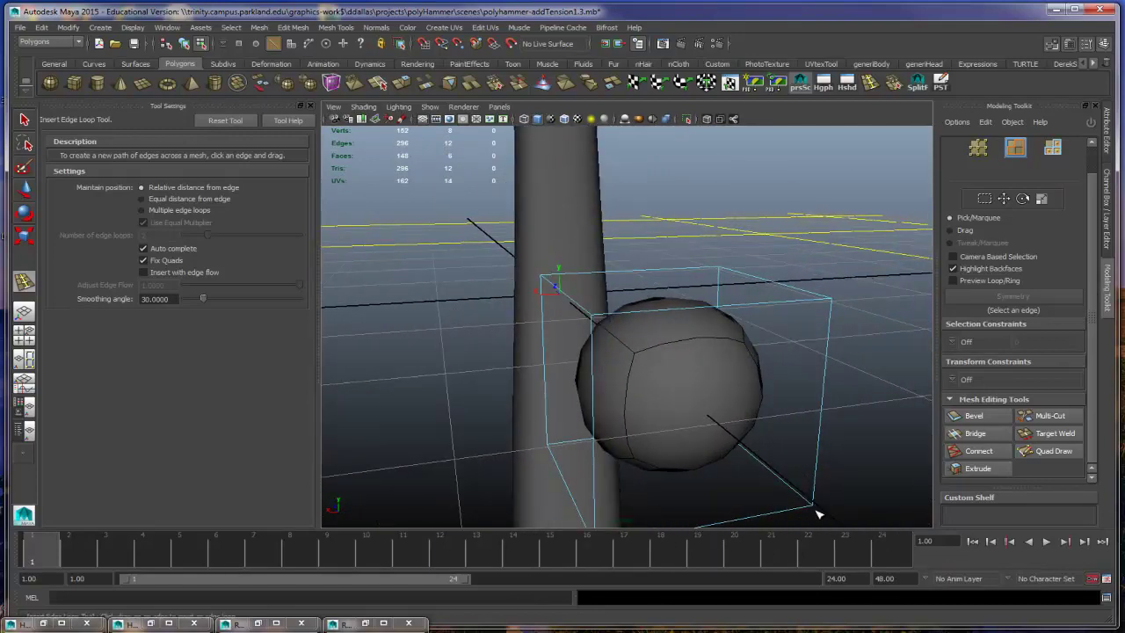
left_click_drag(636, 340, 726, 303, "alt")
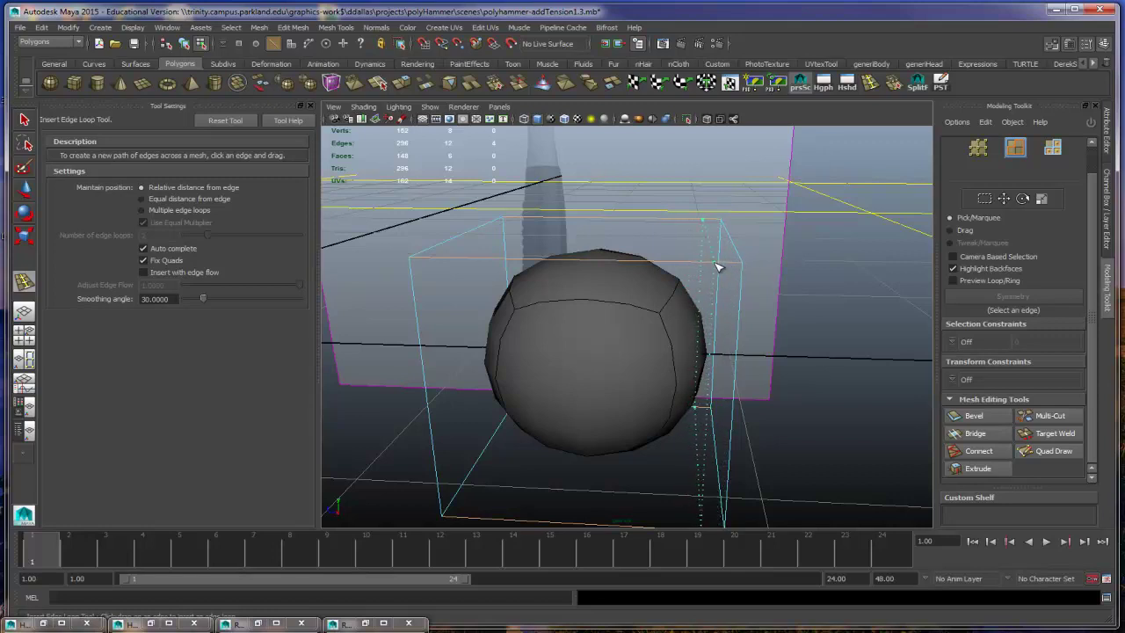
left_click(717, 267)
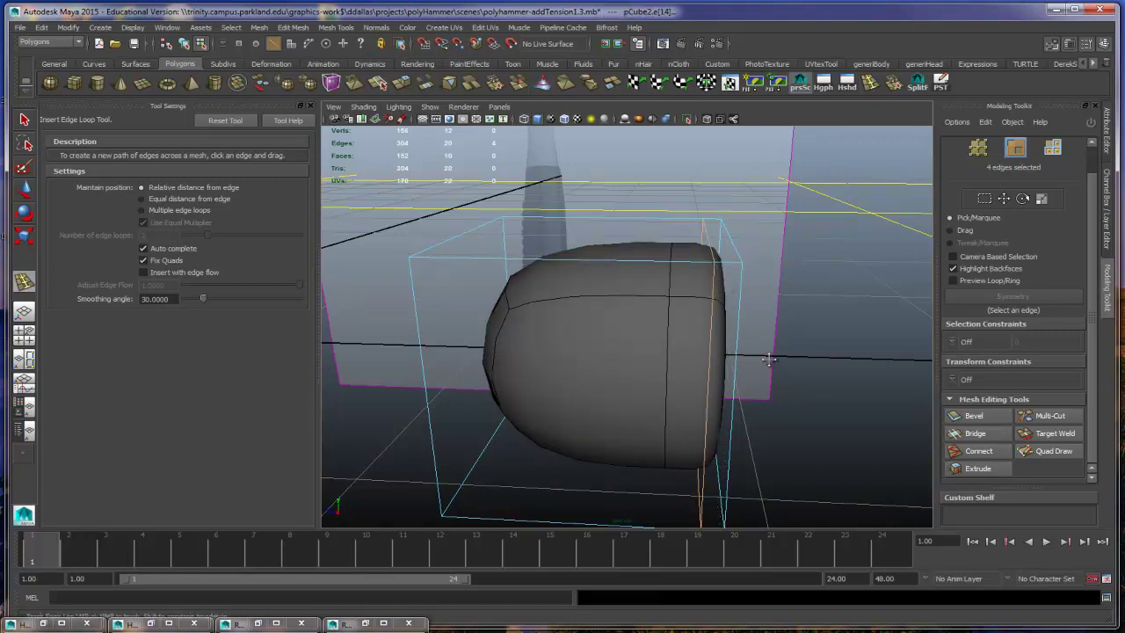
Step: Move the new edge loop along Z so it sits even closer to the cube's end face
mouse_move(742, 335)
left_mouse_down("alt")
mouse_move(694, 291)
mouse_move(719, 336)
mouse_move(684, 332)
mouse_move(723, 335)
left_mouse_up("alt")
left_click(25, 189)
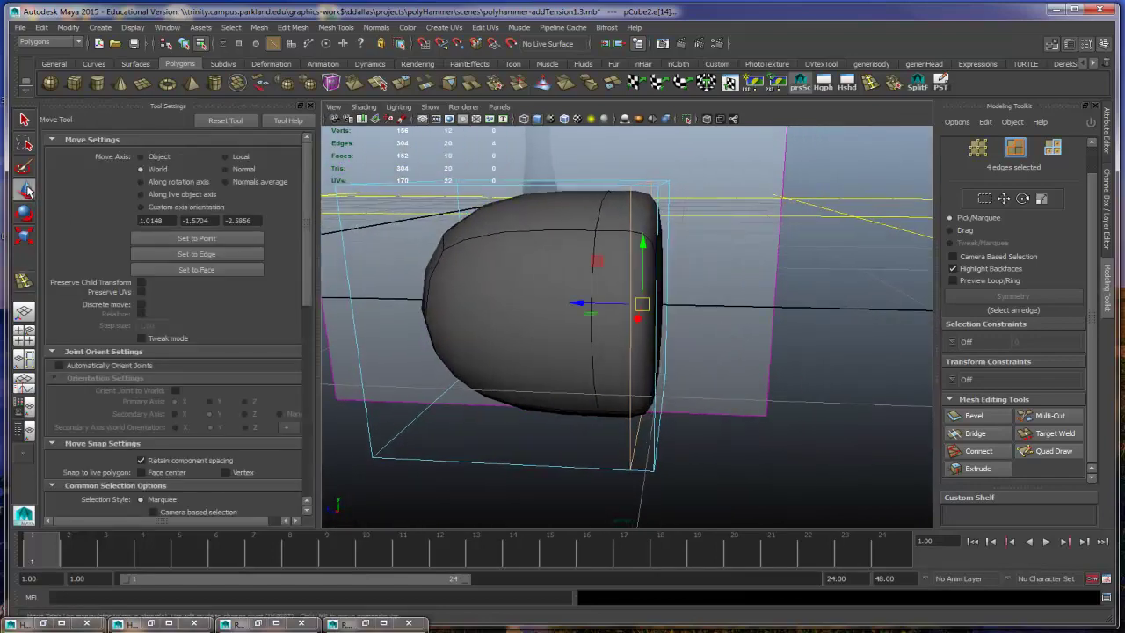
mouse_move(583, 306)
left_mouse_down()
mouse_move(377, 296)
mouse_move(323, 279)
mouse_move(672, 315)
mouse_move(594, 305)
left_mouse_up()
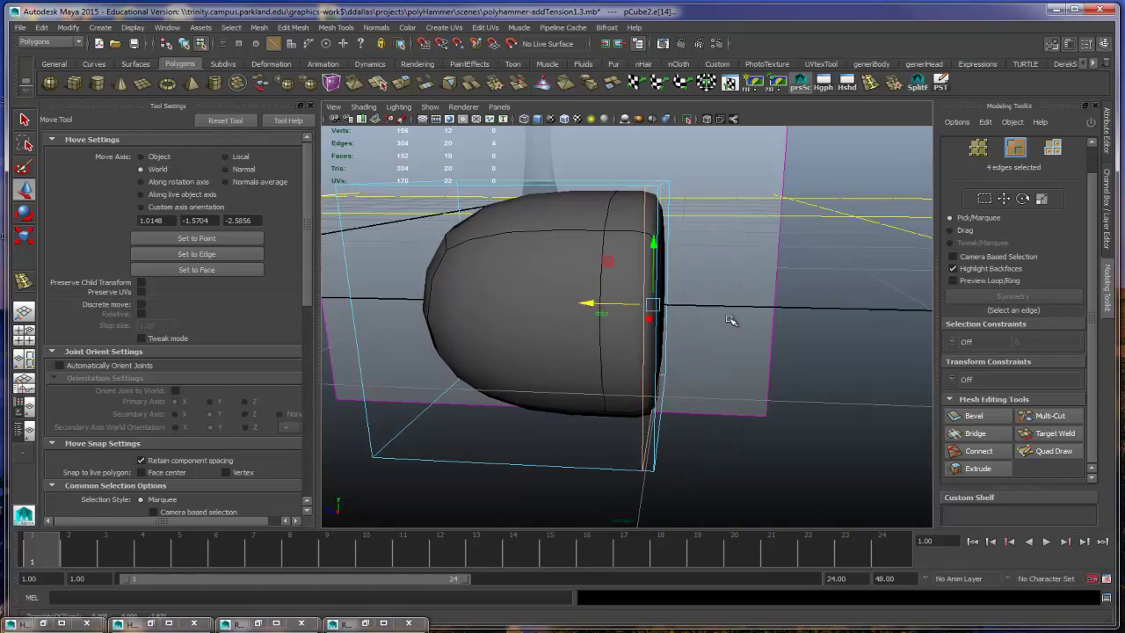
Step: Insert two more edge loops on the cube, one beside a vertical corner edge and one just below the top face
left_click_drag(730, 317, 584, 386, "alt")
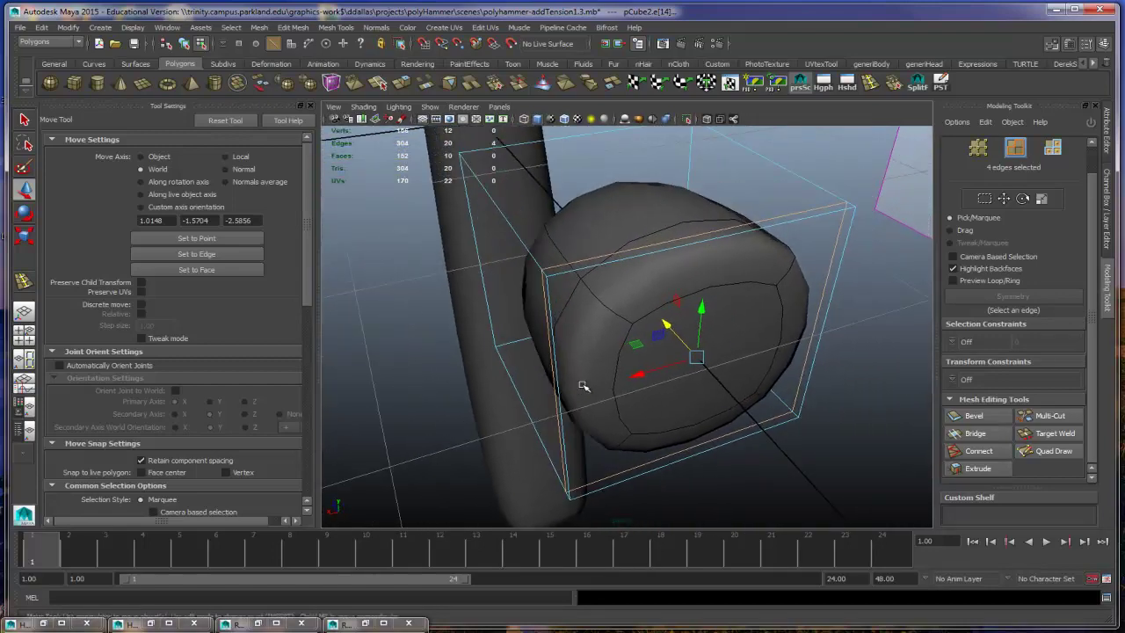
left_click(24, 282)
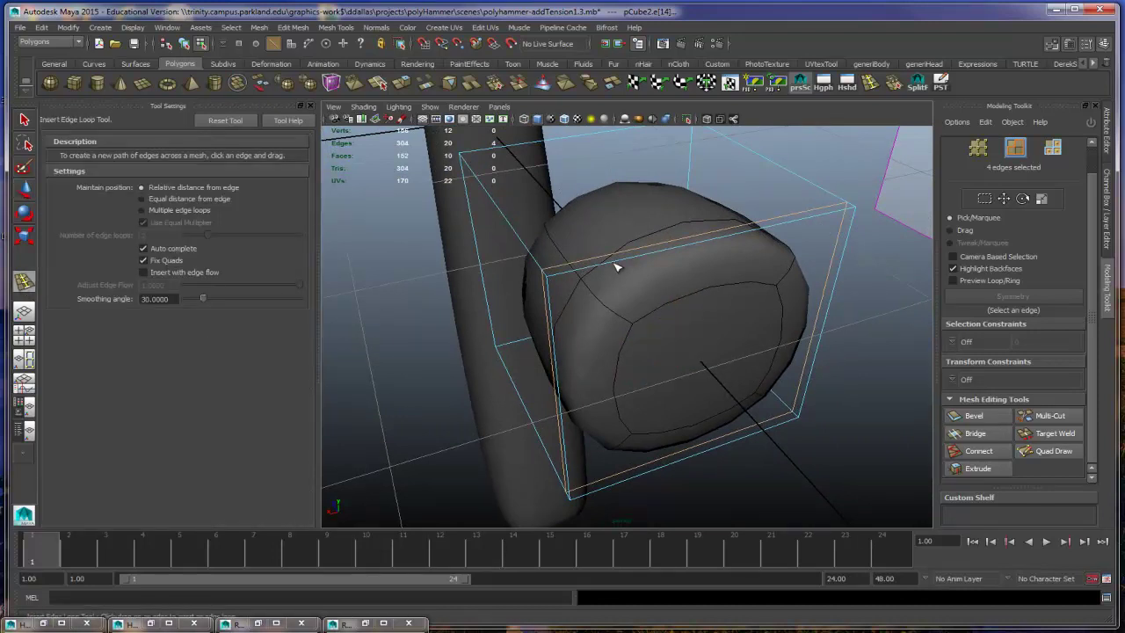
left_click(559, 278)
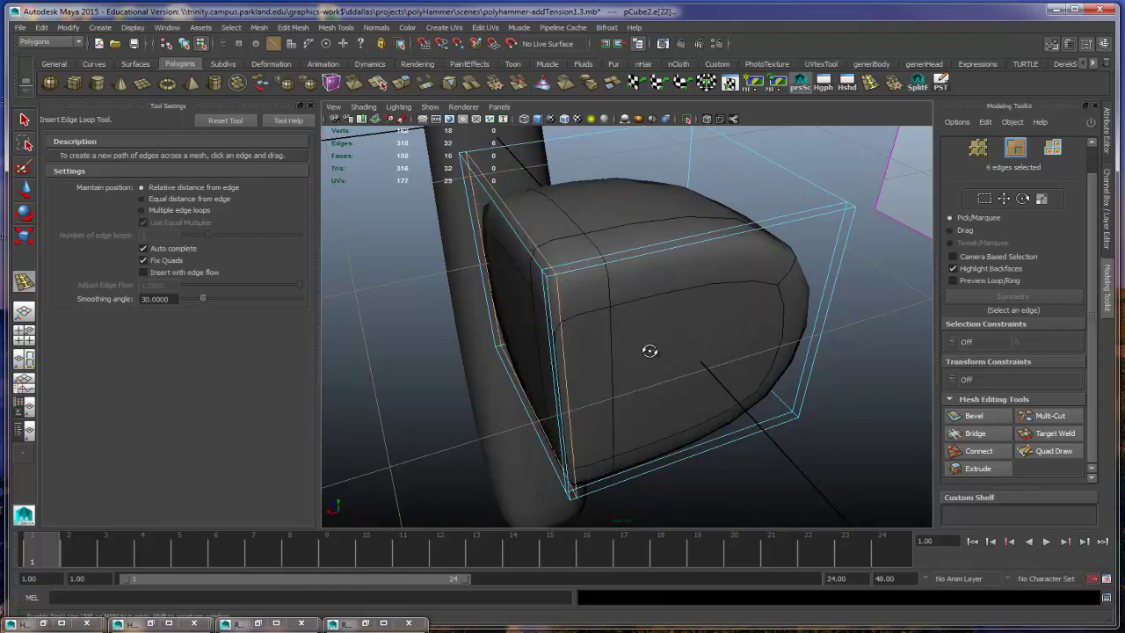
left_click_drag(648, 352, 747, 334, "alt")
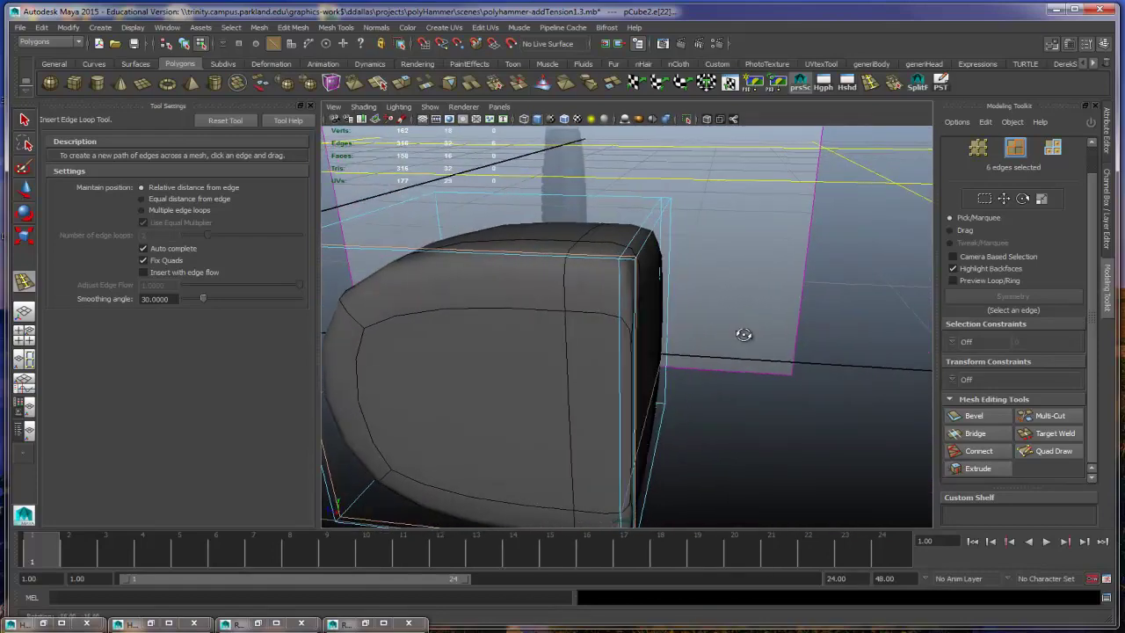
left_click(639, 273)
left_click_drag(639, 273, 661, 363, "alt")
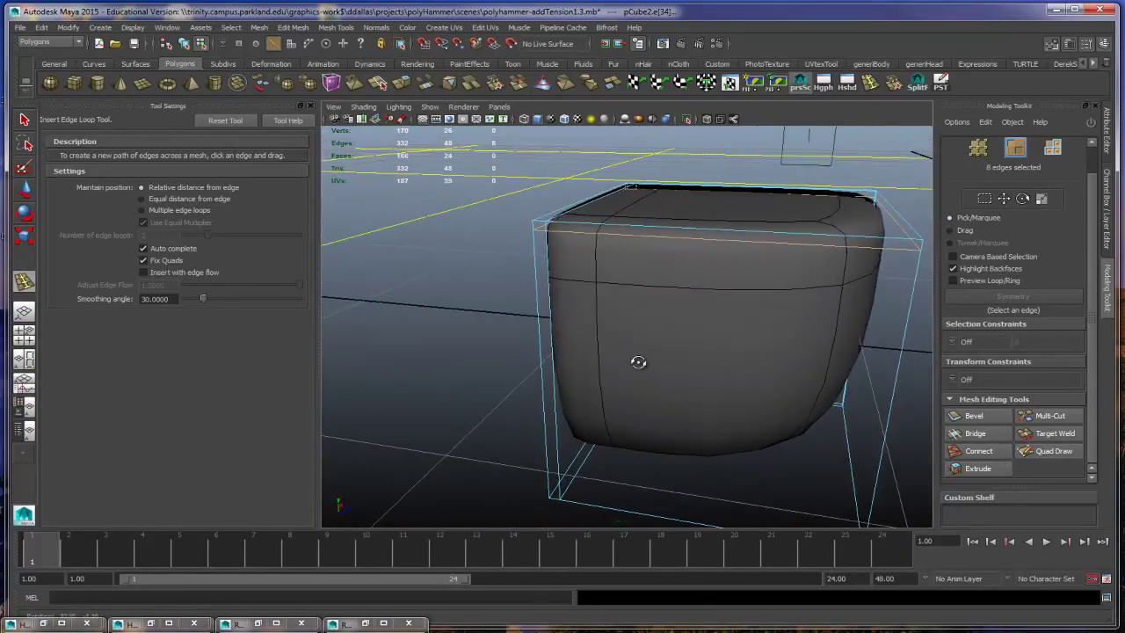
Step: Inspect from several sides how the edge loops tighten the cube's smoothed corners, and switch the cube to unsmoothed display
scroll(857, 334, "up", 3)
left_click_drag(837, 327, 744, 319, "alt")
scroll(743, 320, "up", 5)
scroll(703, 327, "down", 5)
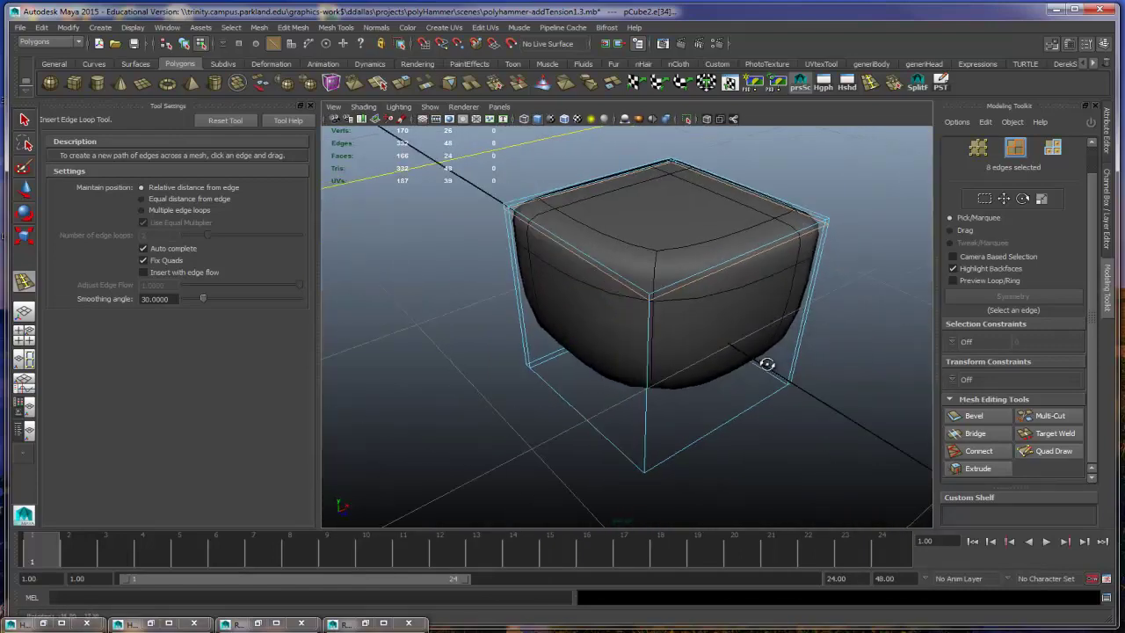
scroll(703, 352, "up", 1)
left_click_drag(704, 371, 879, 374, "alt")
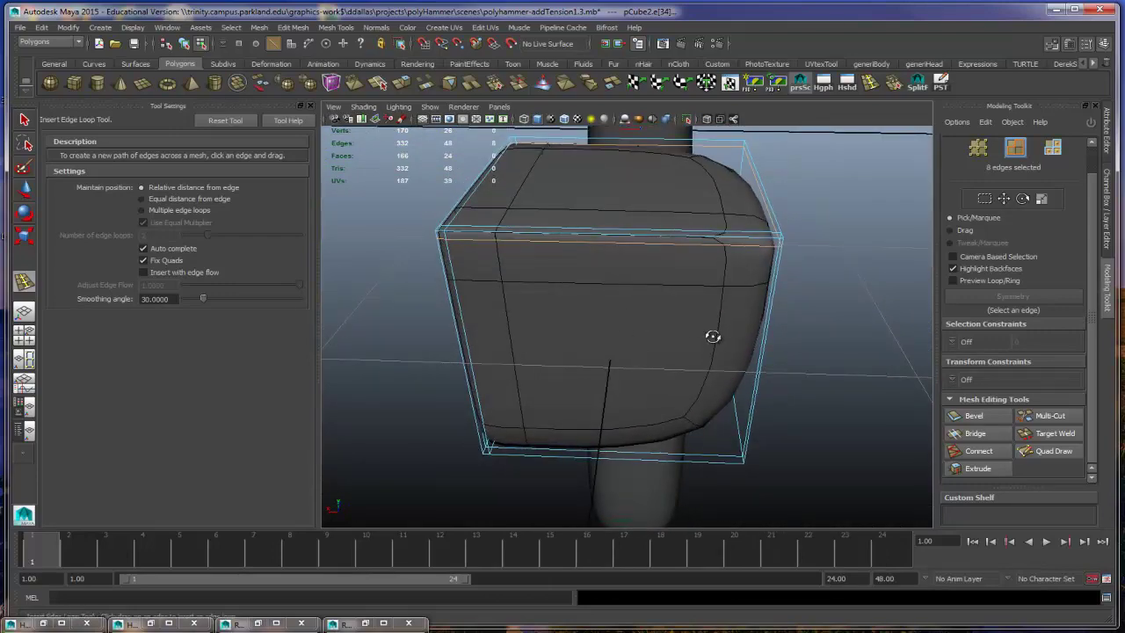
left_click_drag(713, 337, 708, 378, "alt")
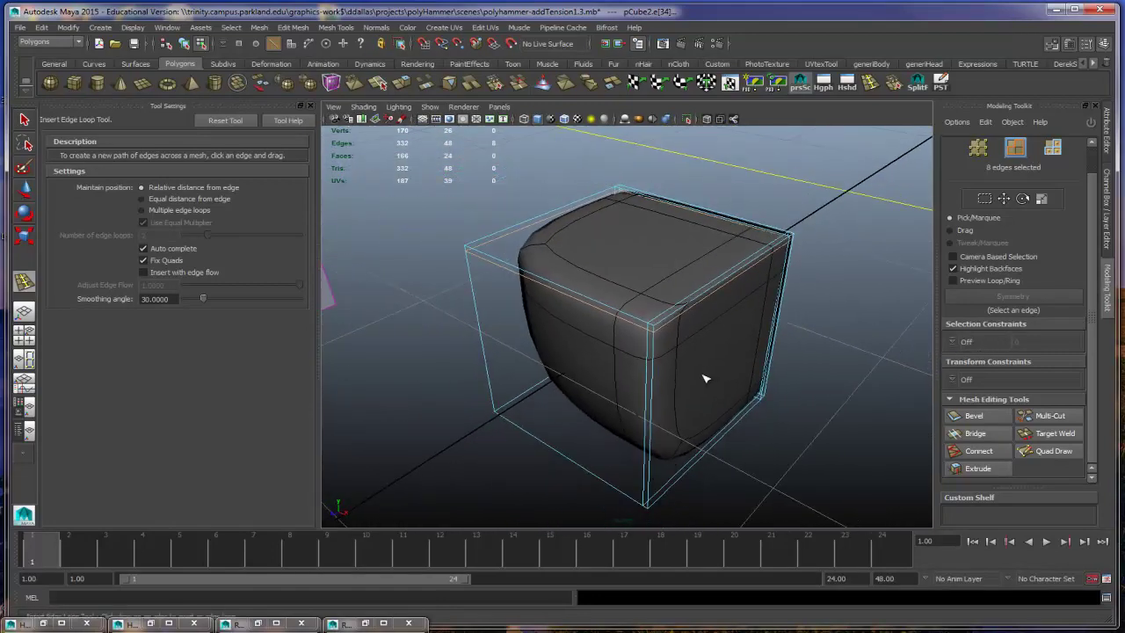
key("1")
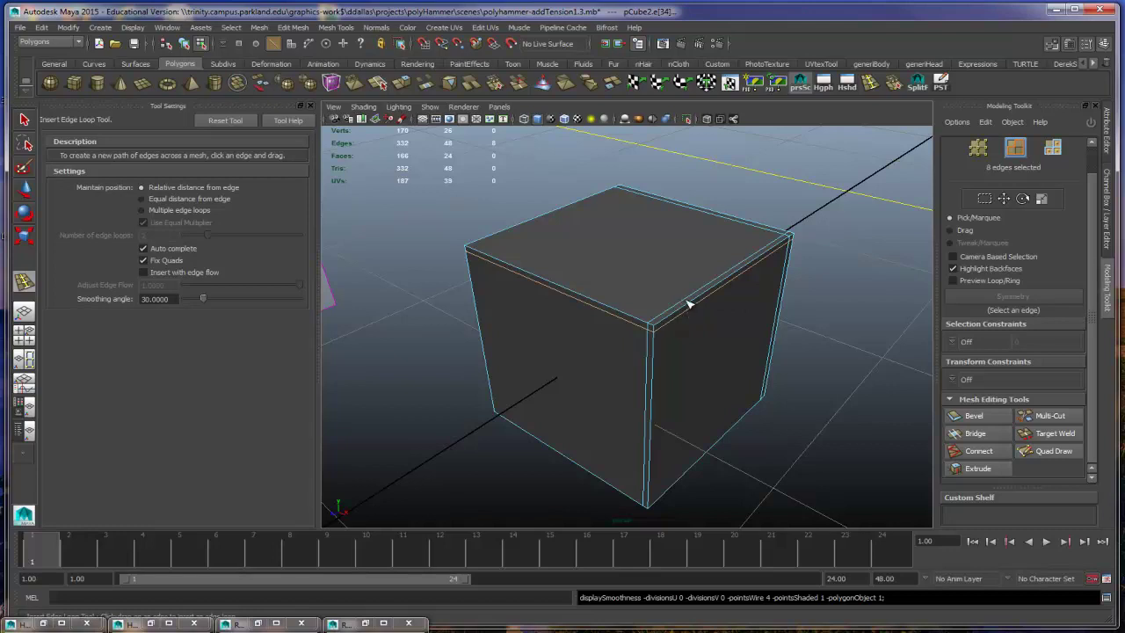
Step: Try applying the Mesh Smooth operation to the cube while its edge loop is still selected
left_click(259, 29)
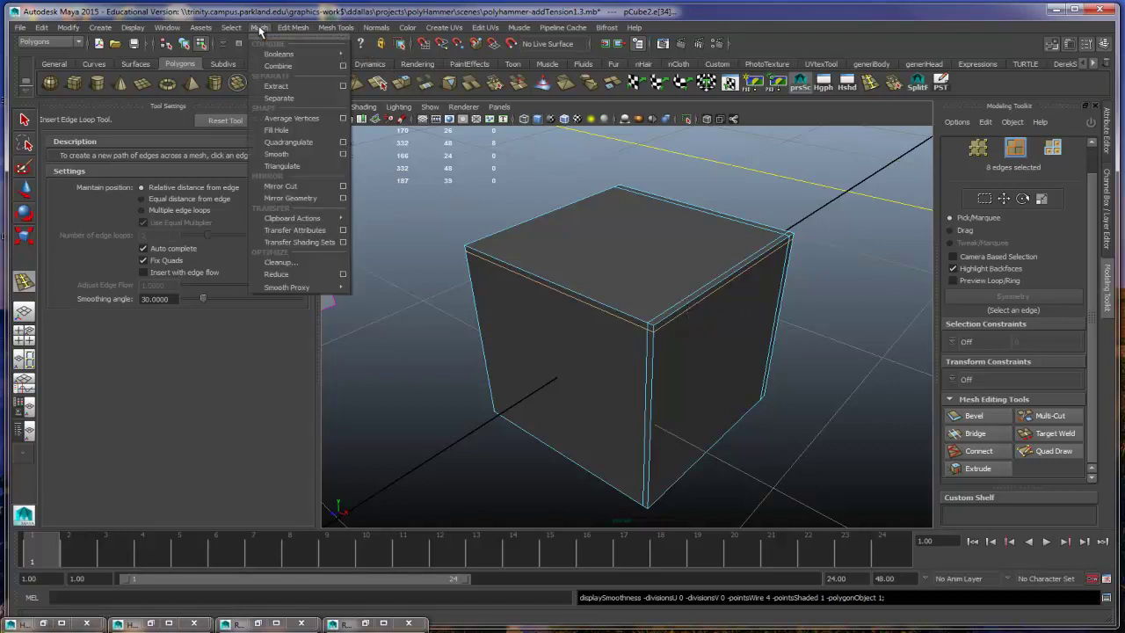
left_click(276, 155)
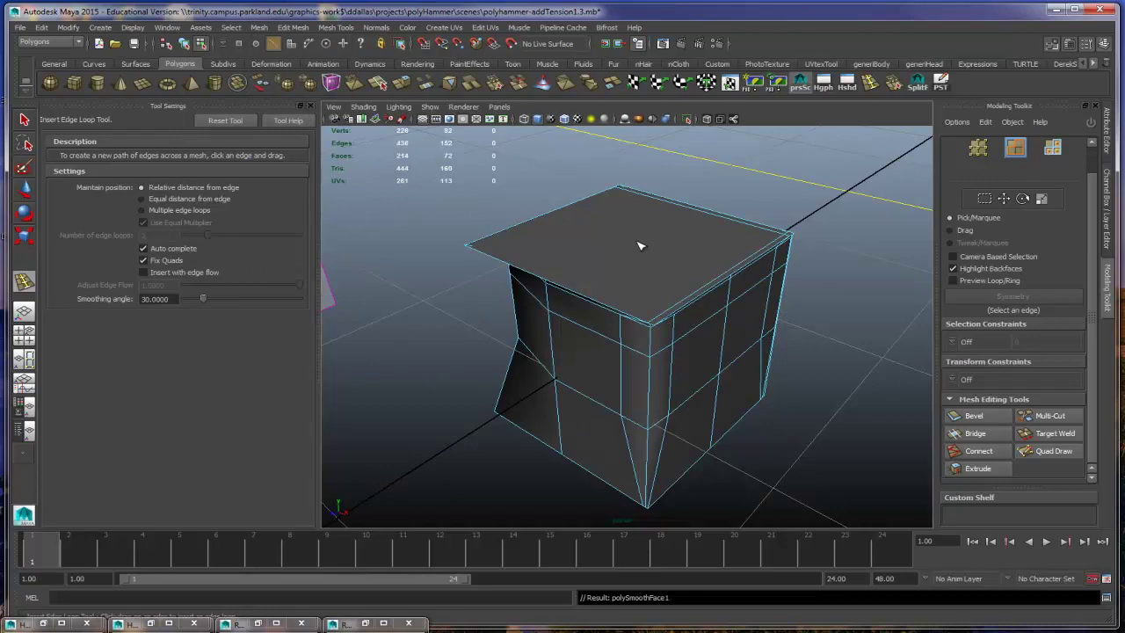
mouse_move(616, 309)
left_mouse_down("alt")
mouse_move(554, 284)
mouse_move(711, 296)
mouse_move(629, 305)
left_mouse_up("alt")
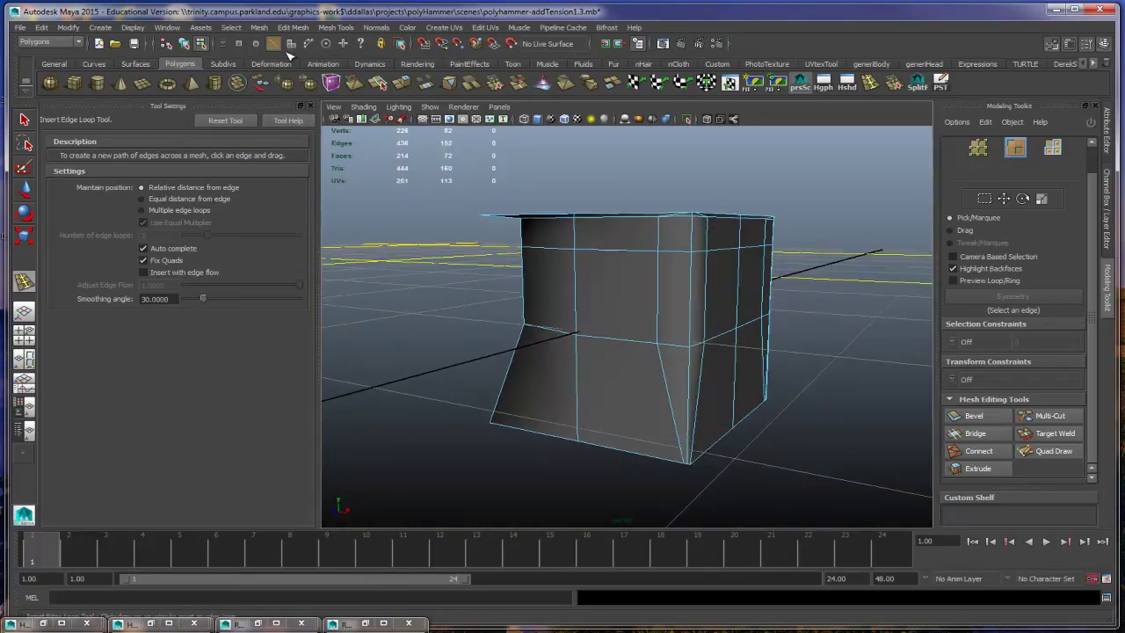
left_click(260, 27)
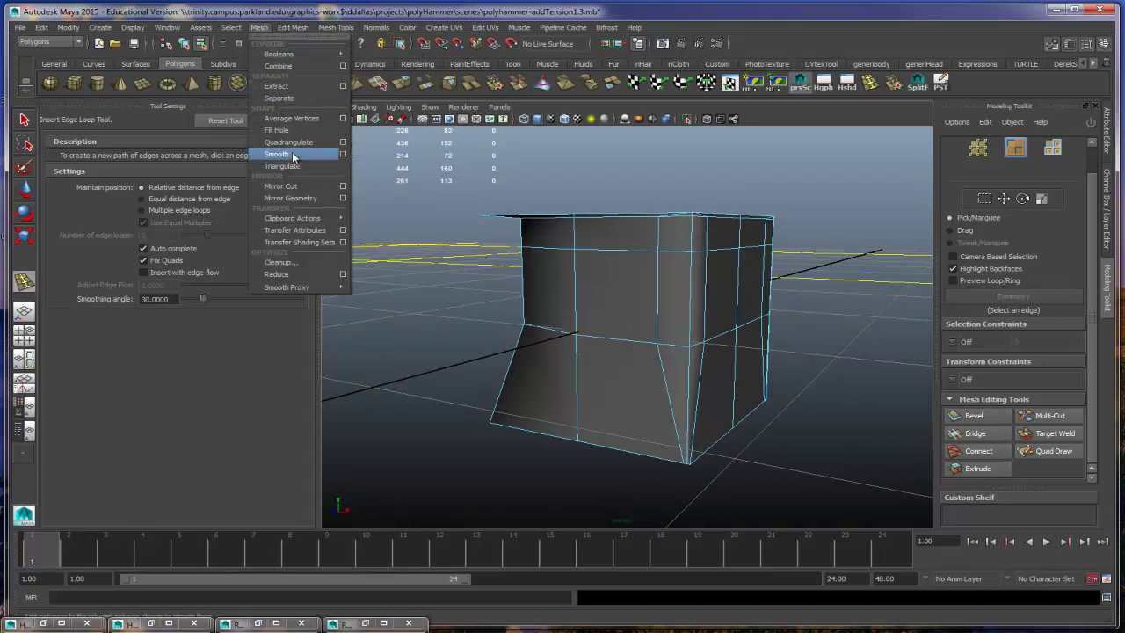
left_click(497, 257)
Step: Leave the Insert Edge Loop tool and undo the Mesh Smooth that was applied to the cube
key("q")
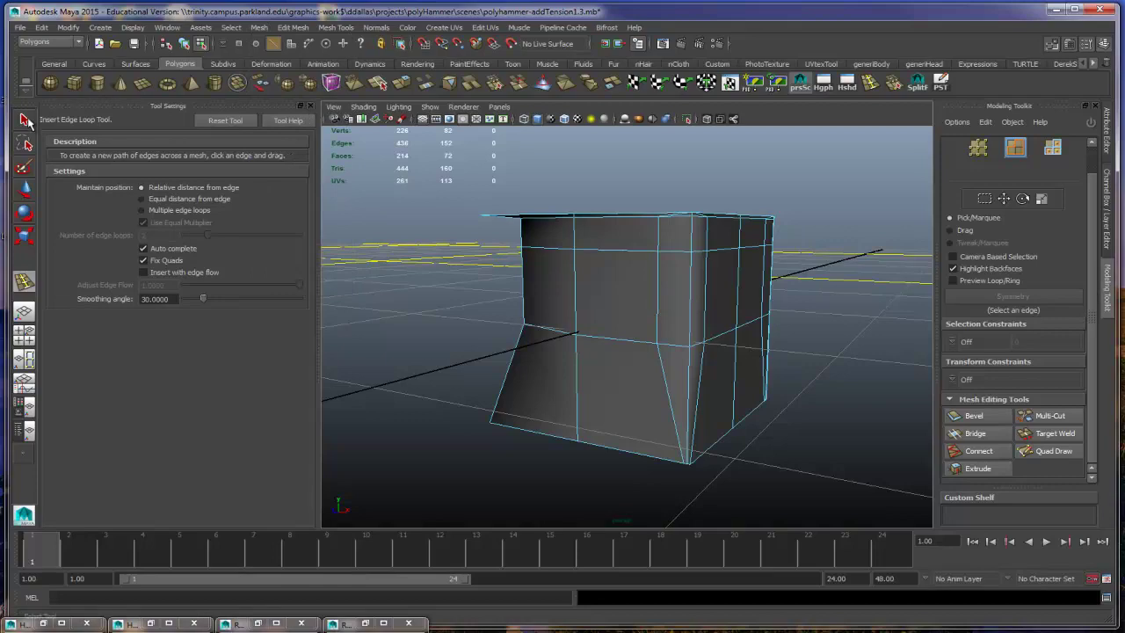
left_click(684, 318)
key("ctrl+z")
key("ctrl+z")
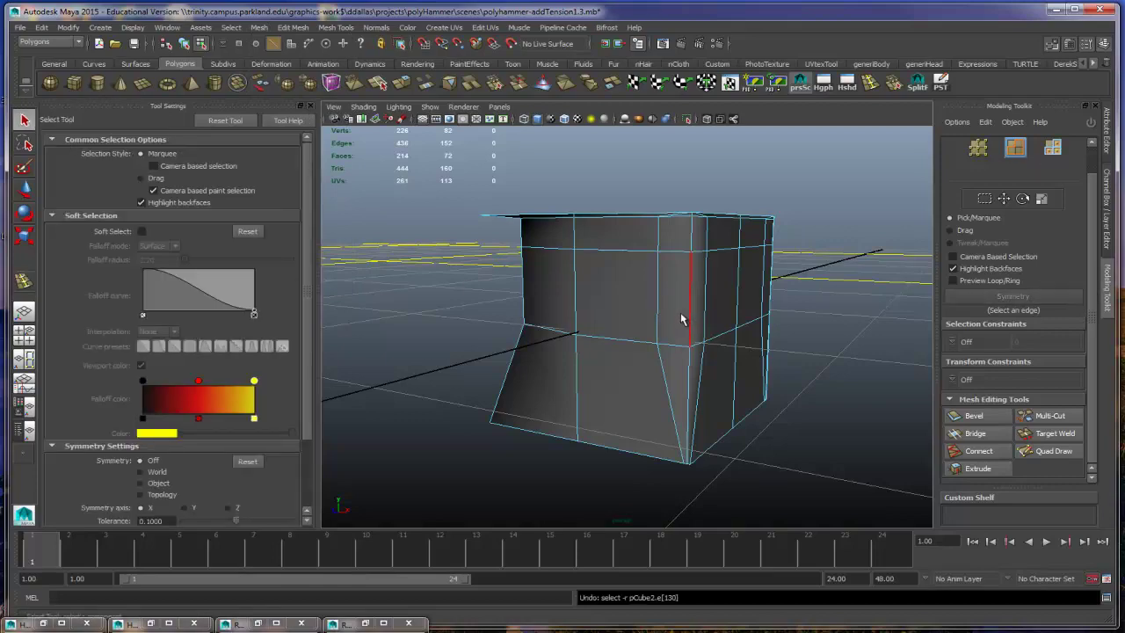
Step: Compare the cube's smooth preview with its unsmoothed display from several angles
left_click_drag(797, 358, 621, 370, "alt")
key("3")
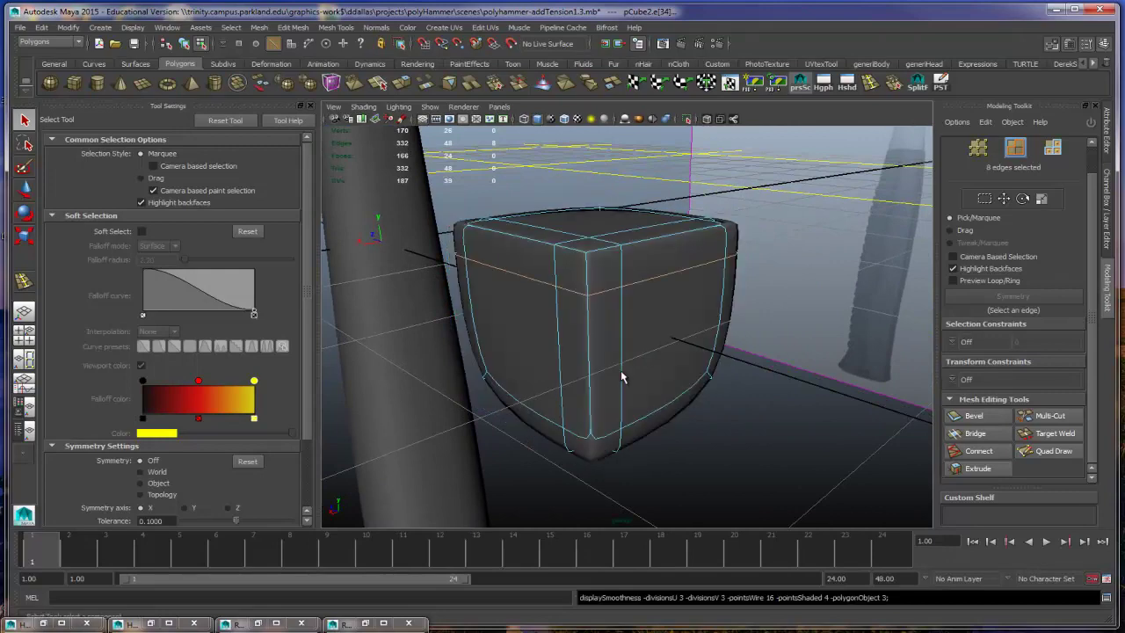
key("1")
left_click_drag(677, 289, 635, 425, "alt")
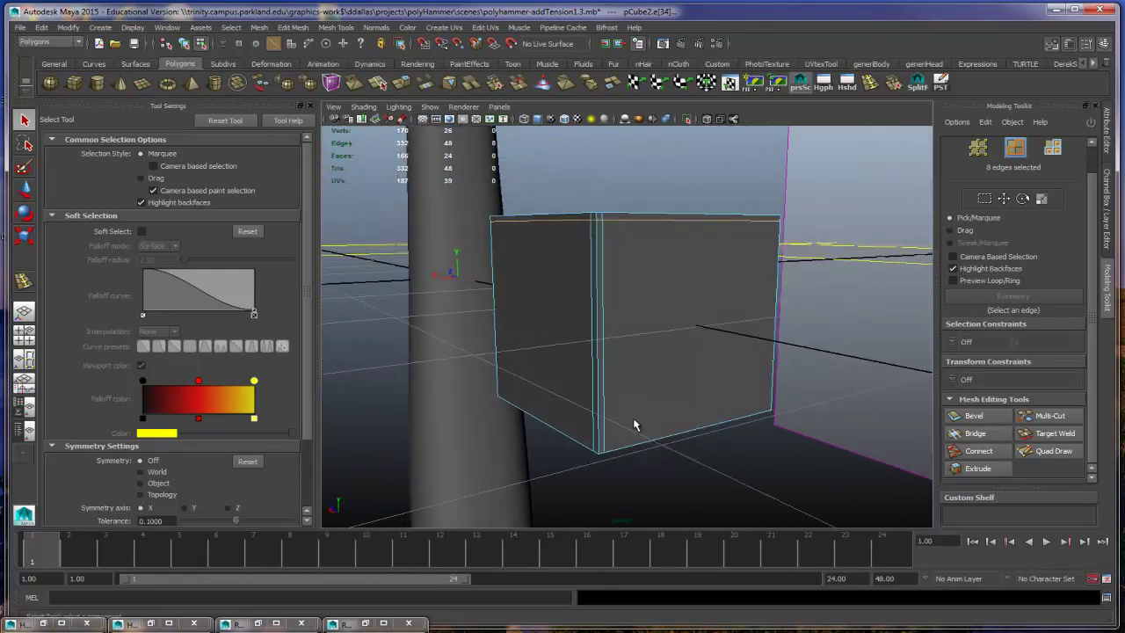
left_click_drag(661, 356, 650, 407, "alt")
key("3")
Step: Return the cube to object mode with unsmoothed display and apply Mesh Smooth to the whole object
key("F8")
key("F8")
key("F8")
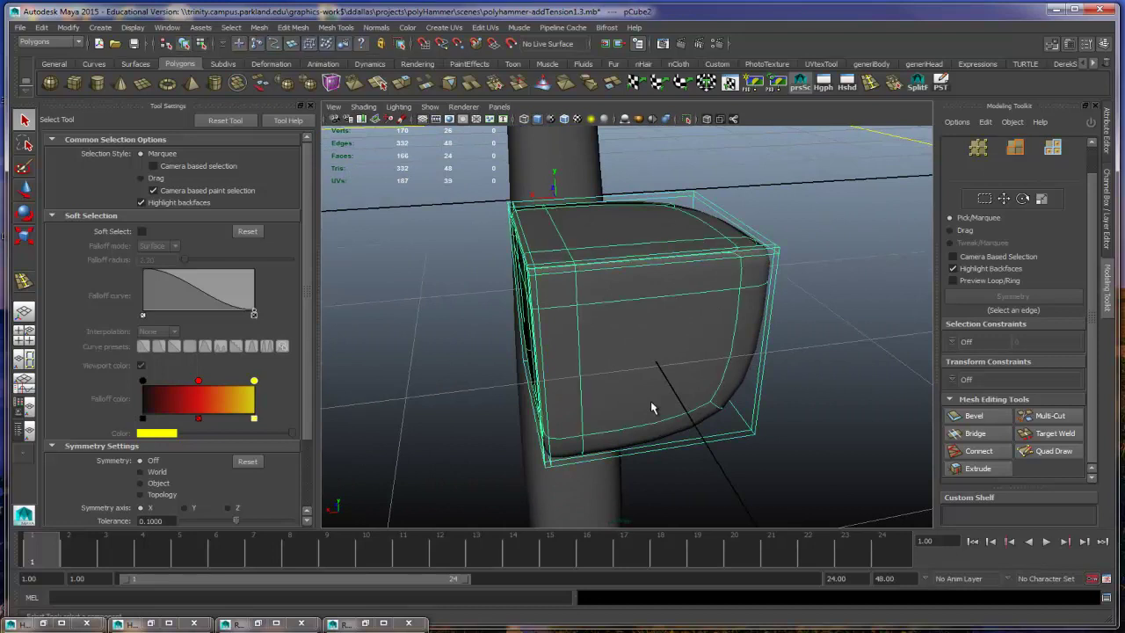
key("1")
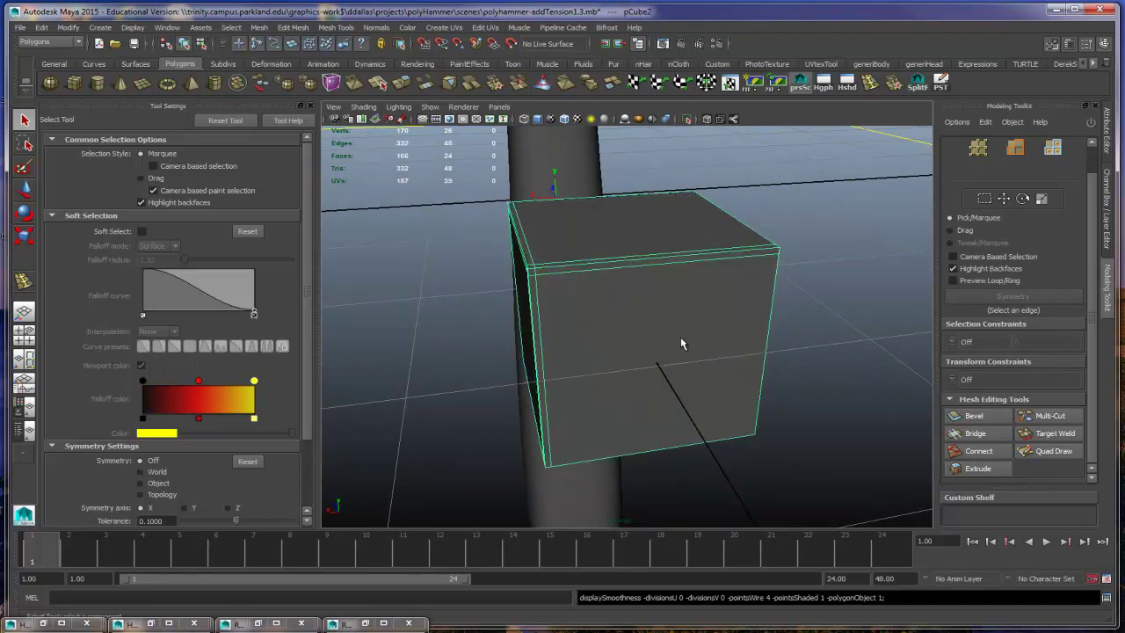
left_click(260, 27)
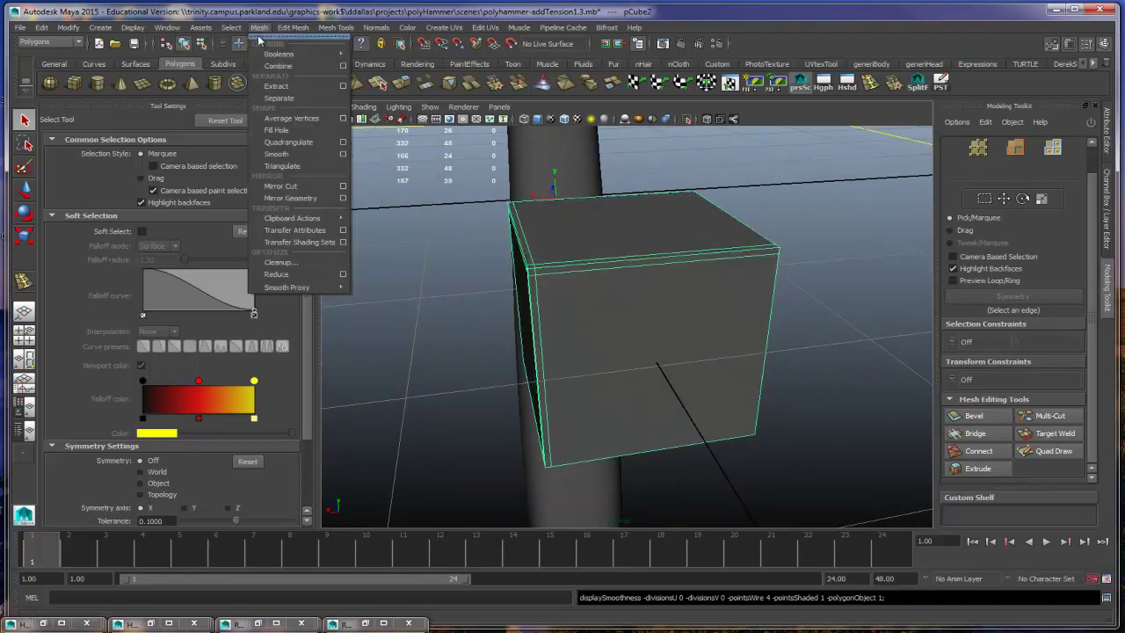
left_click(278, 153)
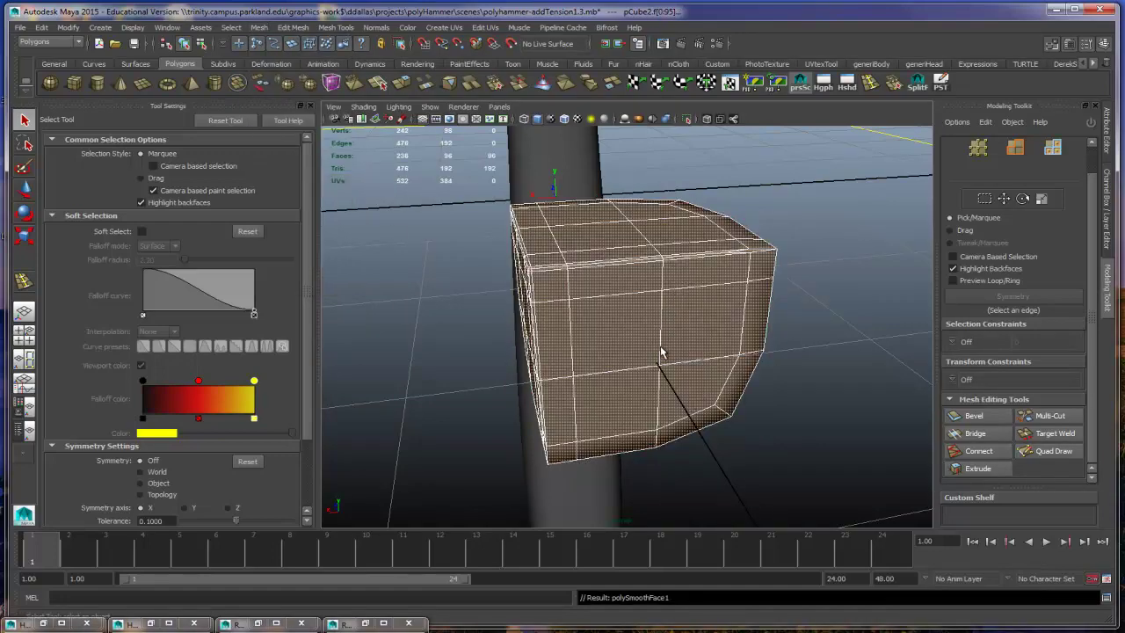
Step: Repeat Mesh Smooth on the cube two more times to subdivide it further
left_click_drag(663, 352, 534, 342, "alt")
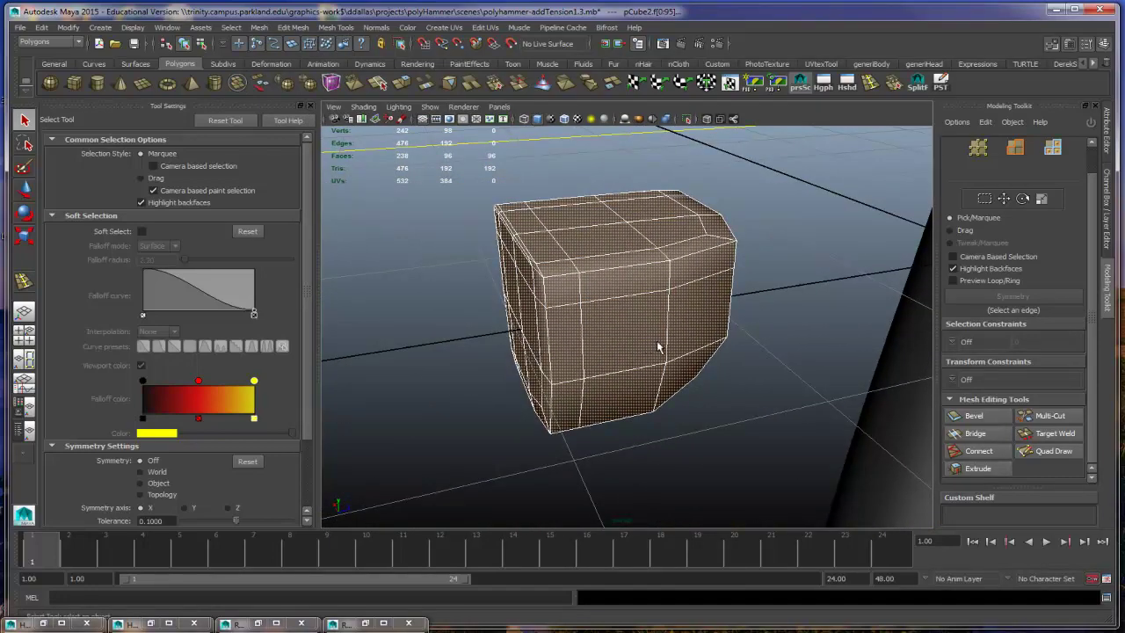
key("g")
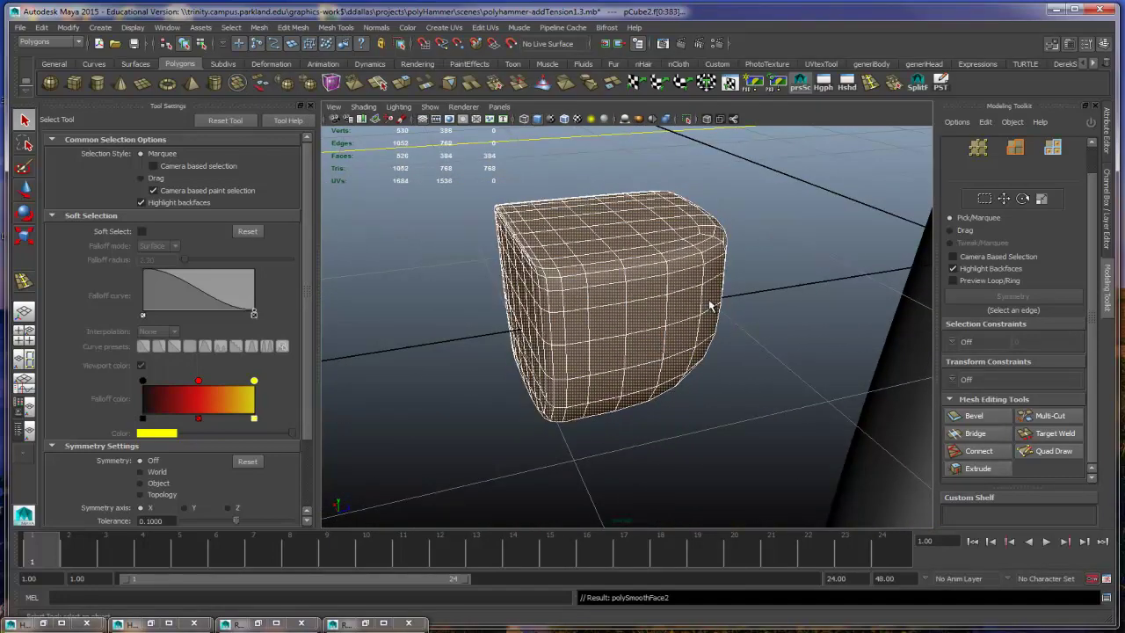
key("g")
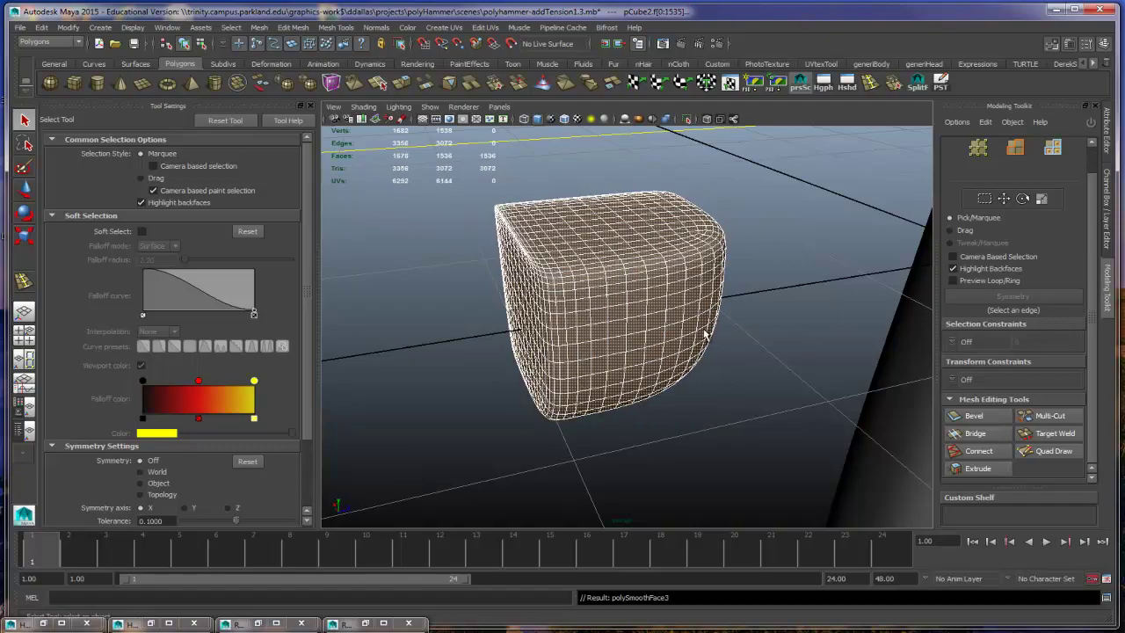
Step: Render the perspective view of the smoothed cube and hammer handle, and minimize the render window
left_click_drag(704, 334, 563, 342, "alt")
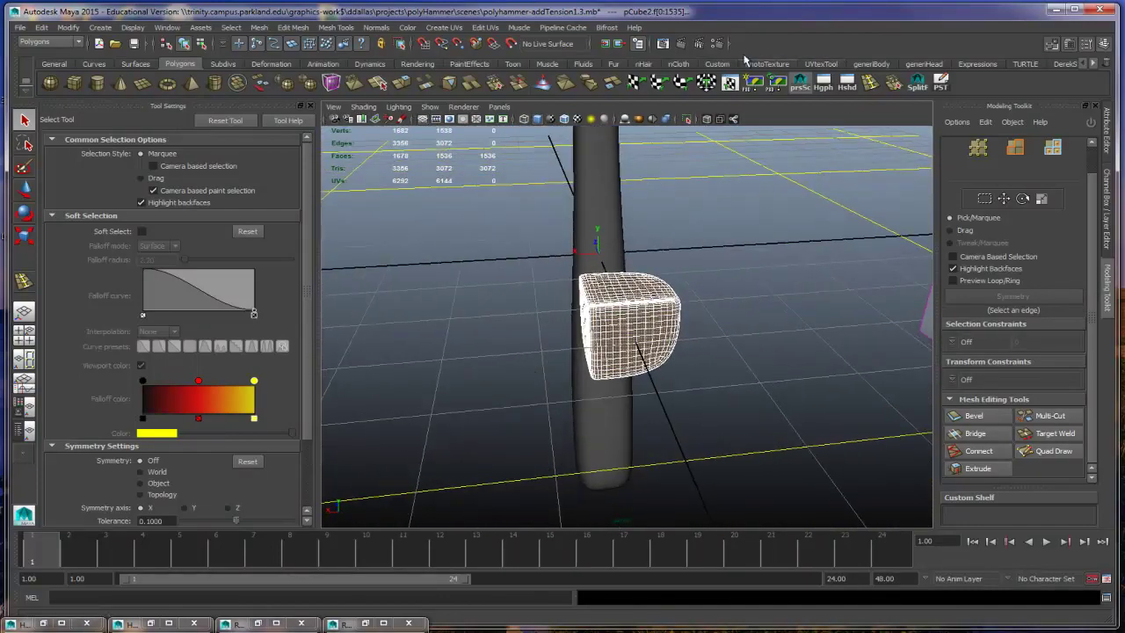
left_click(663, 43)
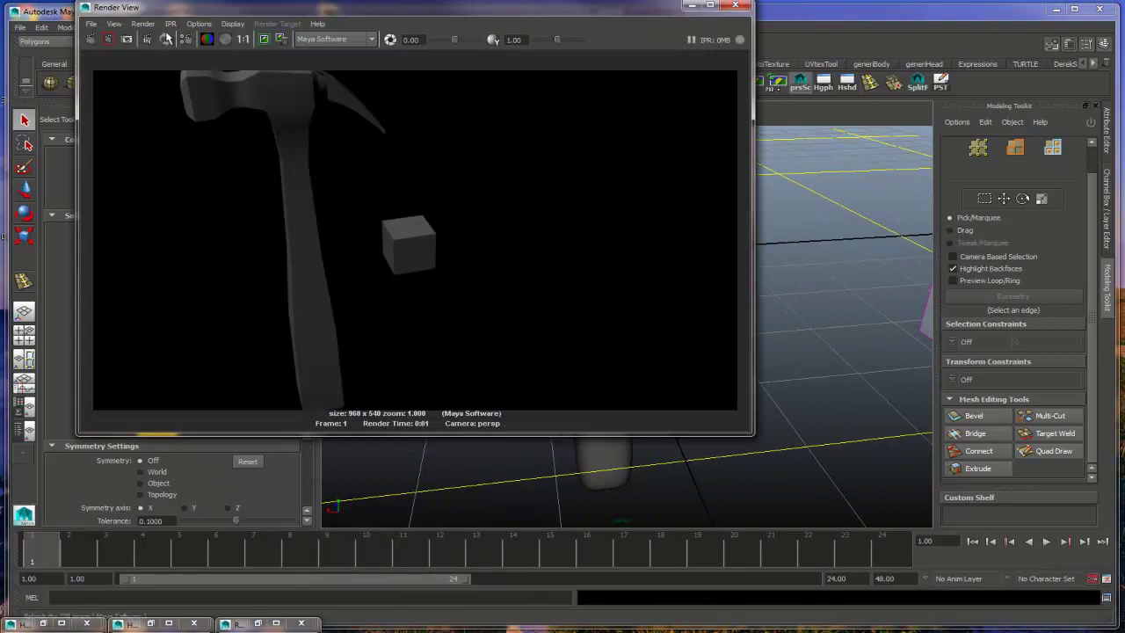
left_click(90, 38)
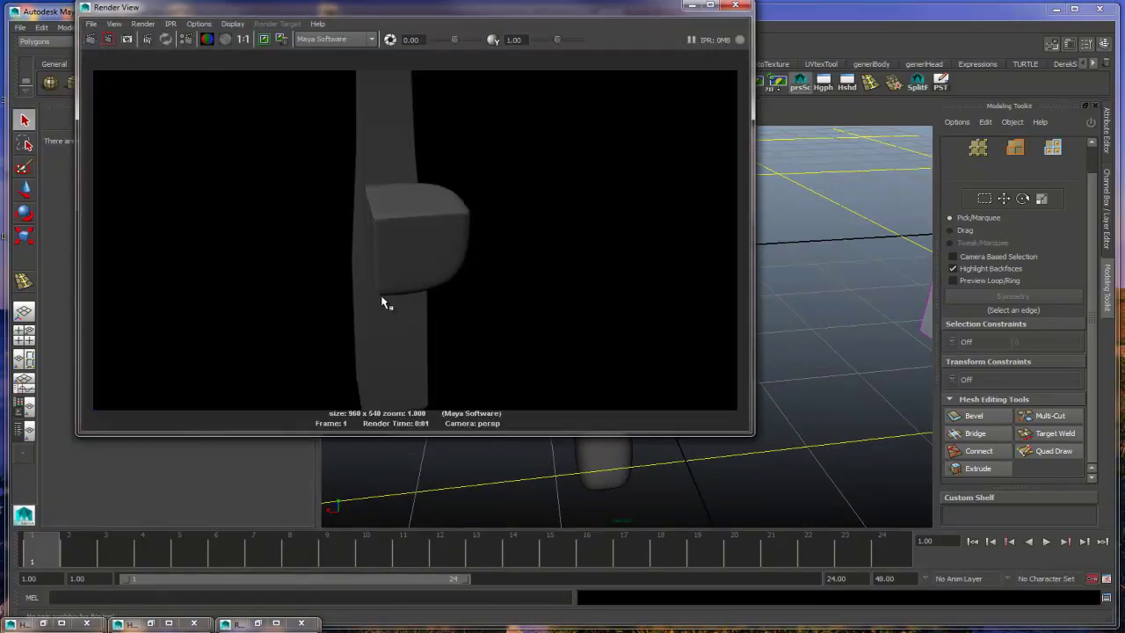
left_click(691, 7)
Step: Examine the smoothed cube's dense wireframe up close, comparing the corners tightened by edge loops with the rounded ones
left_click_drag(705, 188, 744, 193, "alt")
key("q")
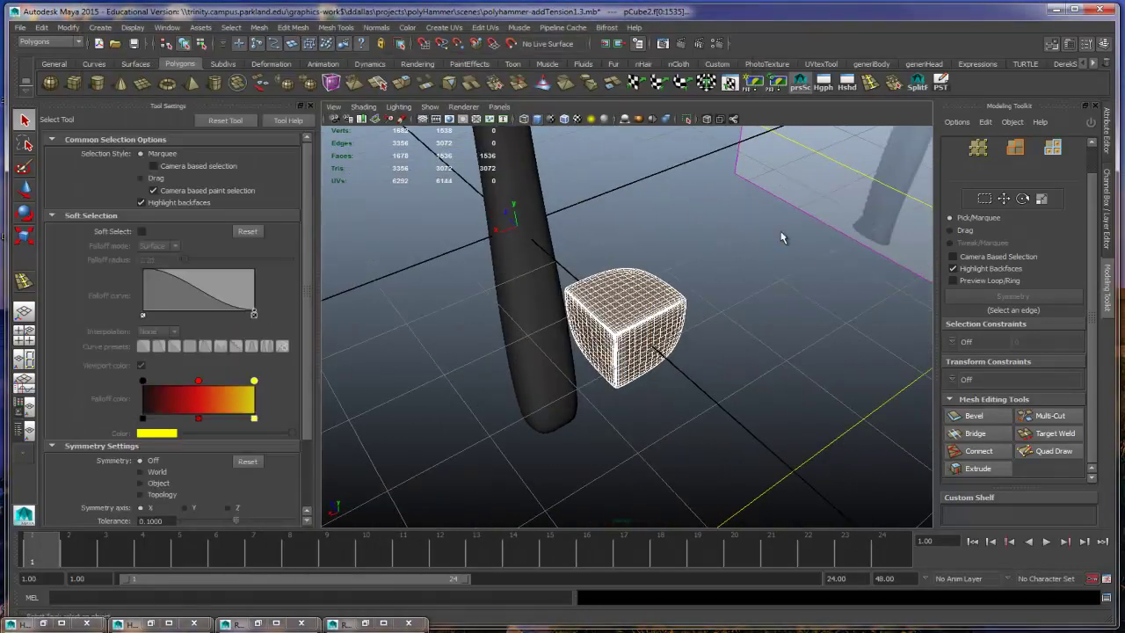
left_click(678, 43)
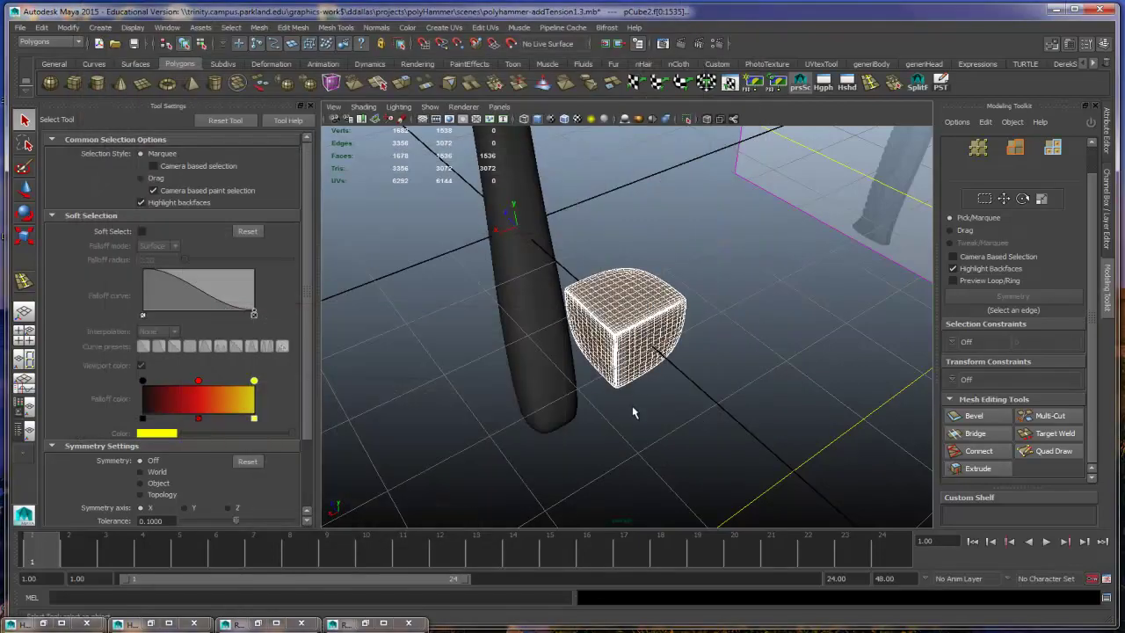
key("f")
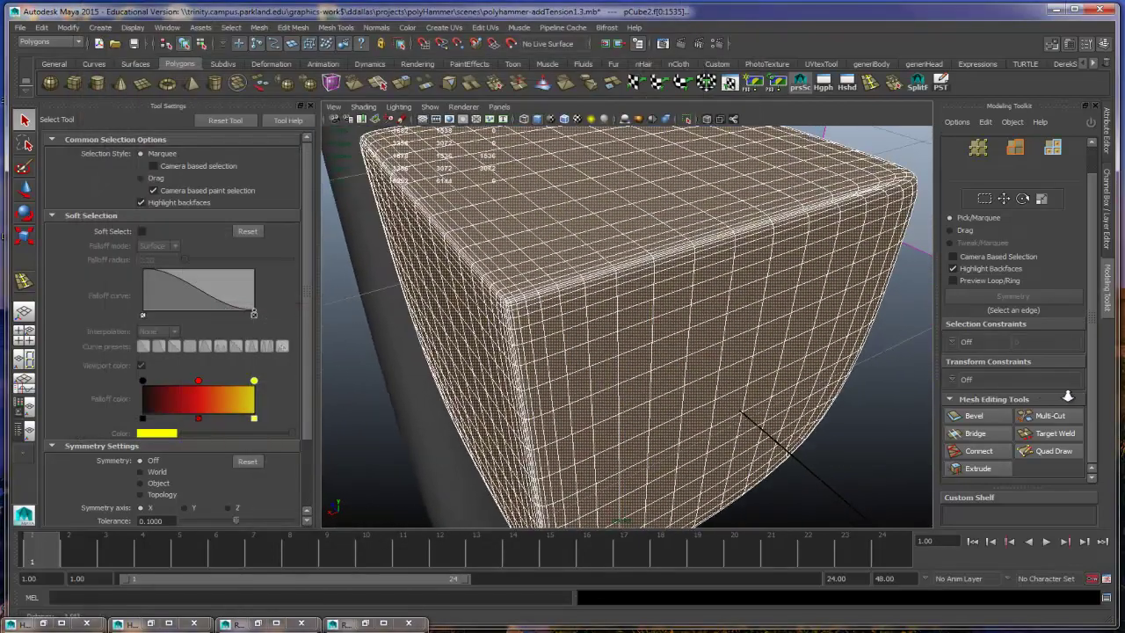
scroll(626, 325, "up", 3)
left_click_drag(571, 244, 624, 250, "alt")
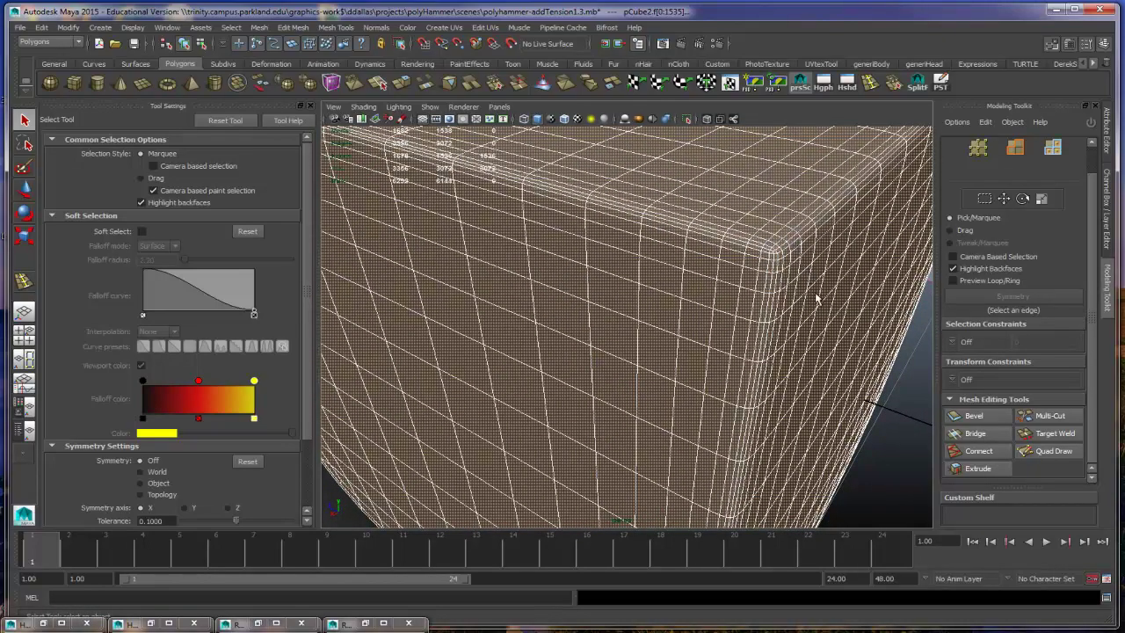
scroll(816, 315, "down", 3)
left_click_drag(816, 315, 545, 301, "alt")
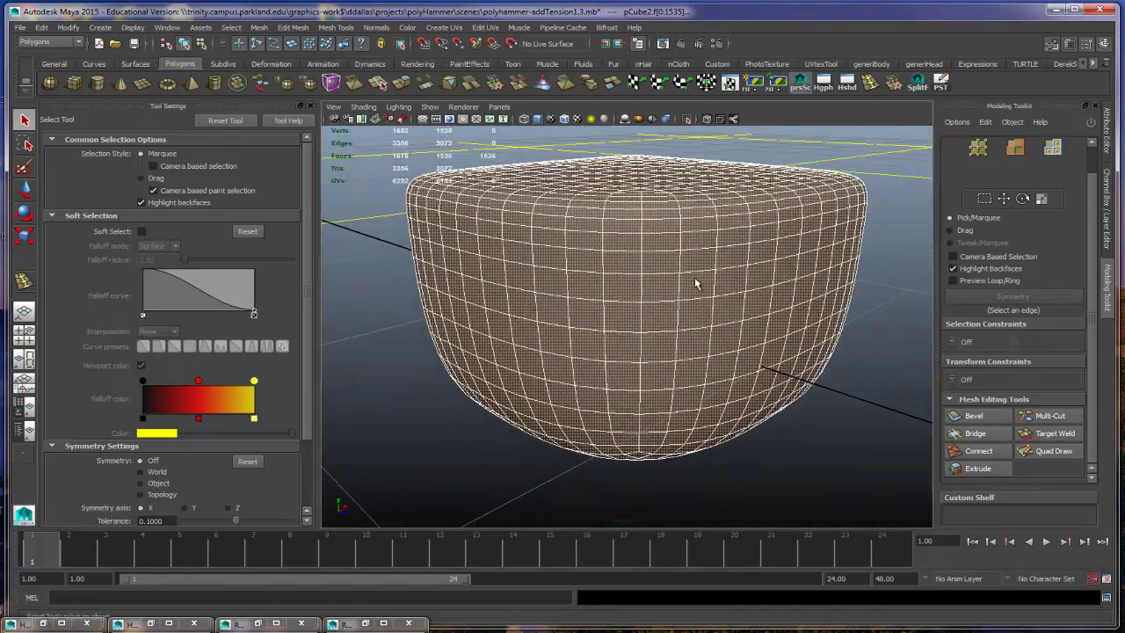
Step: Select the hammer and display it as a smooth preview with its cage around the head and upper handle
left_click_drag(745, 409, 616, 290, "alt")
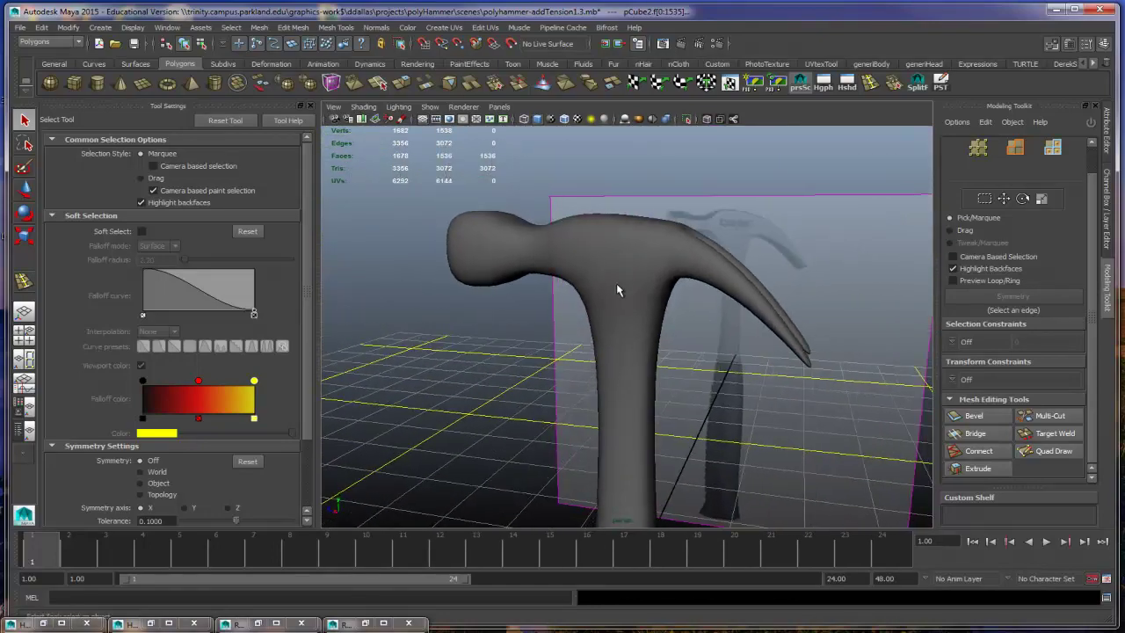
left_click(626, 254)
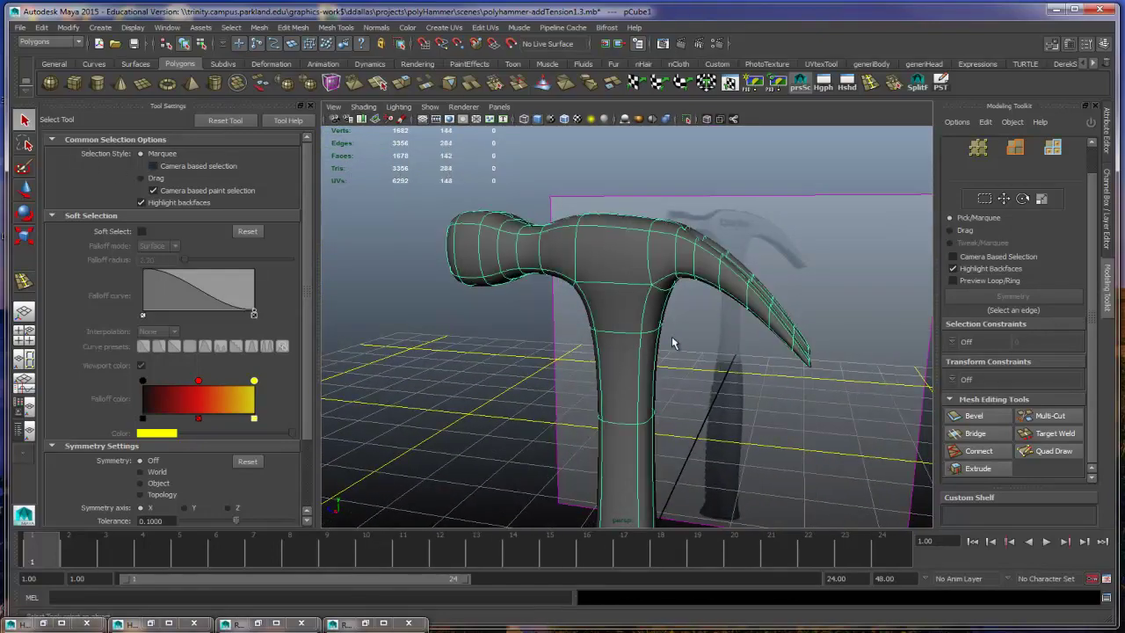
left_click_drag(672, 338, 665, 346, "alt")
key("2")
left_click_drag(603, 318, 527, 322, "alt")
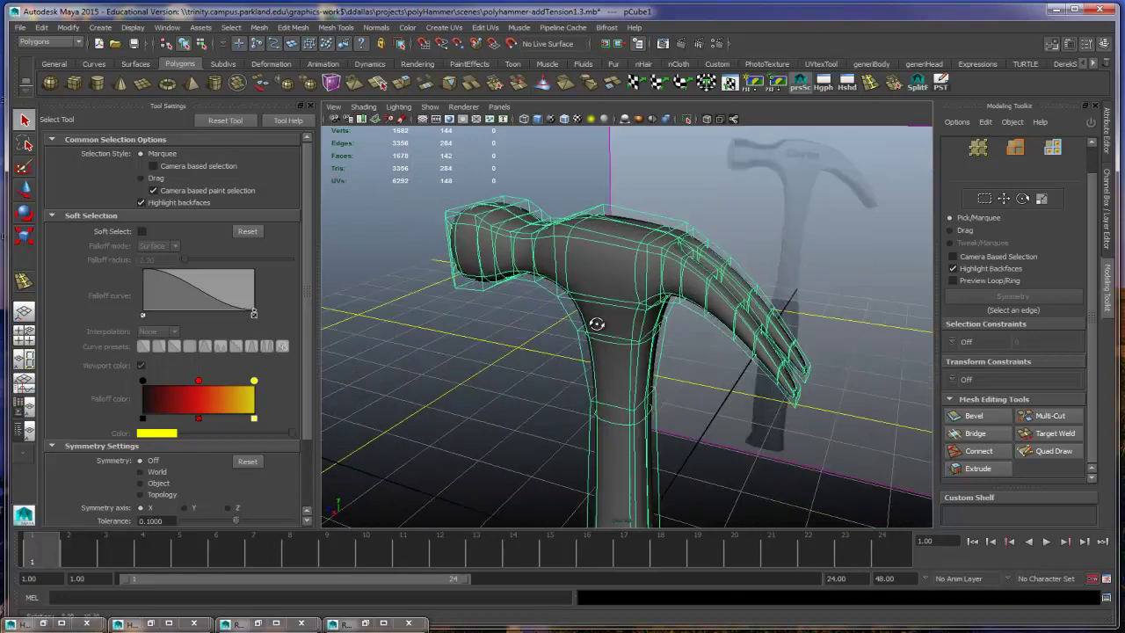
scroll(669, 334, "up", 5)
left_click_drag(669, 334, 716, 314, "alt")
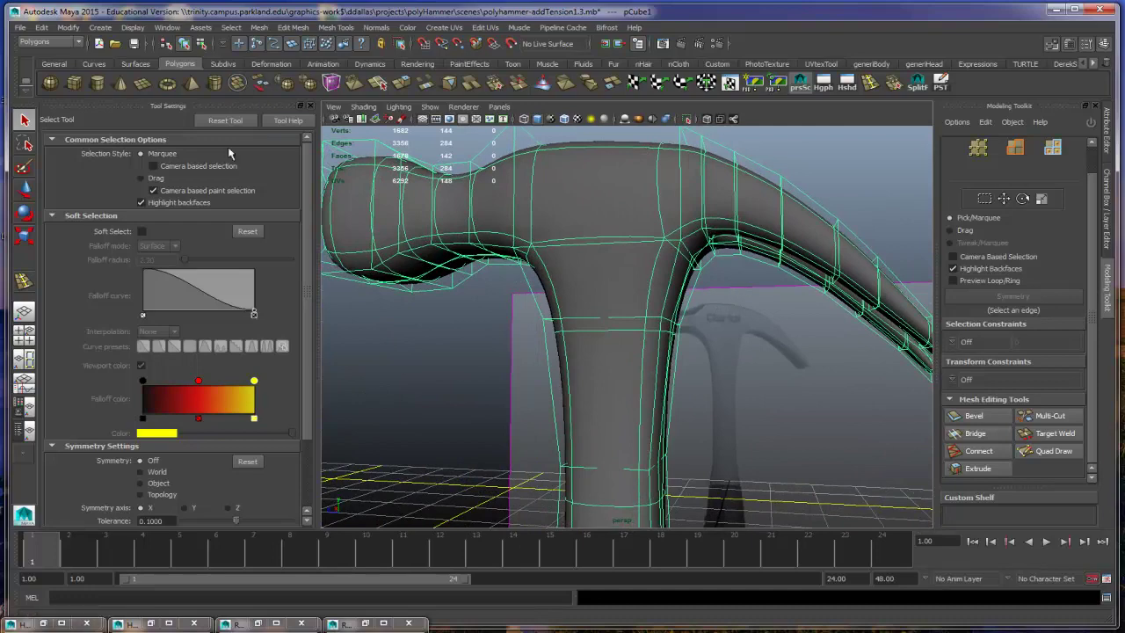
Step: Insert two edge loops around the hammer's neck, just below the head, with the Insert Edge Loop tool
left_click(290, 28)
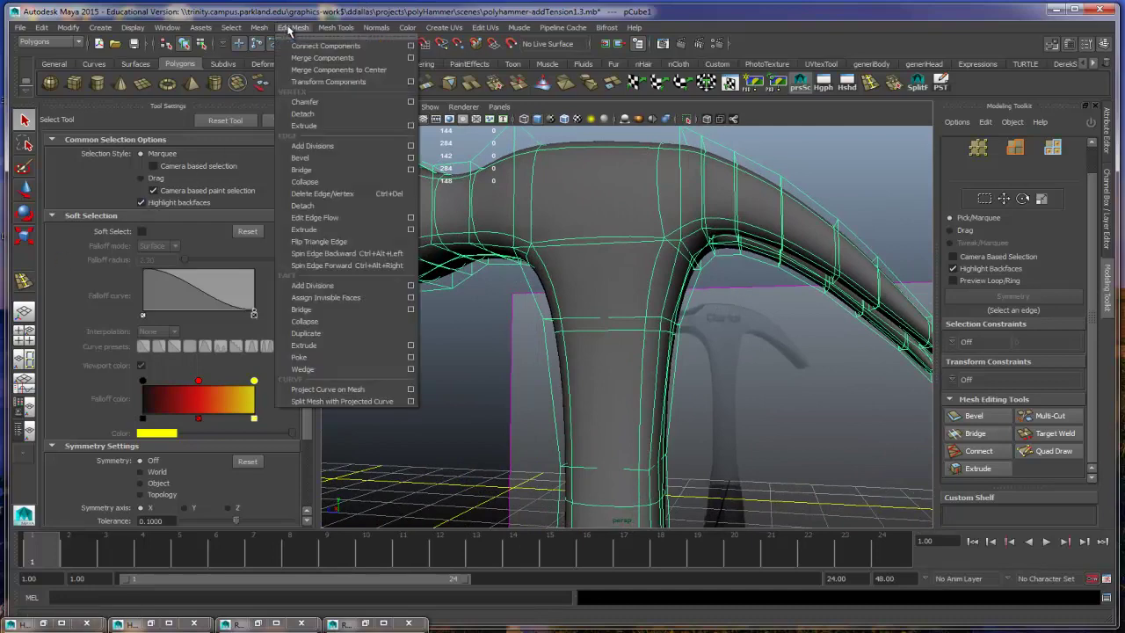
mouse_move(339, 28)
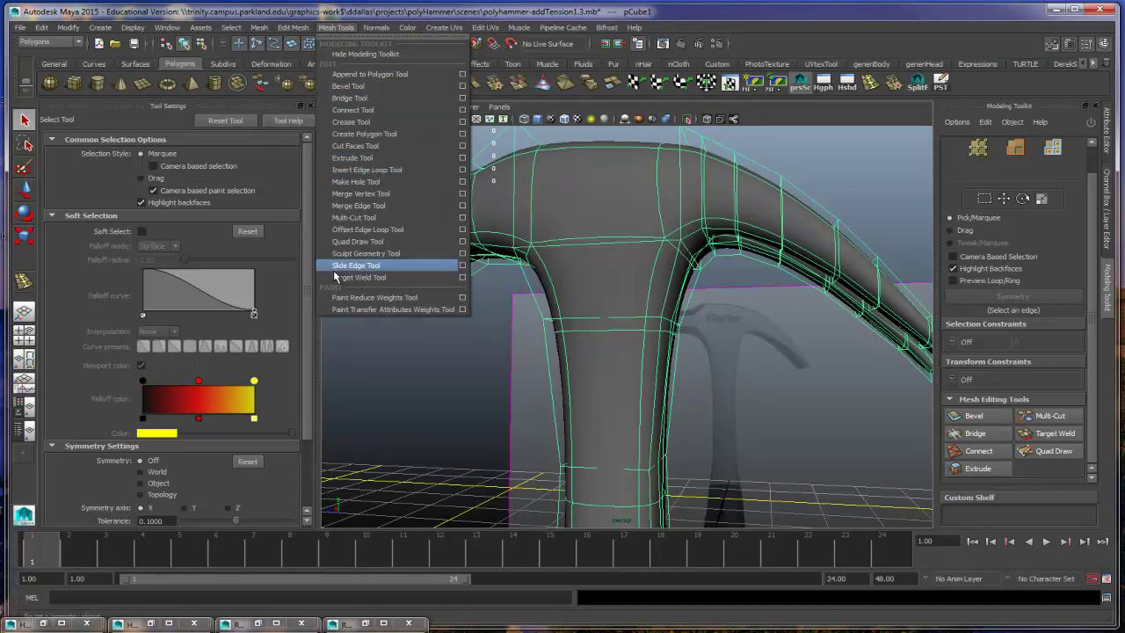
left_click(872, 88)
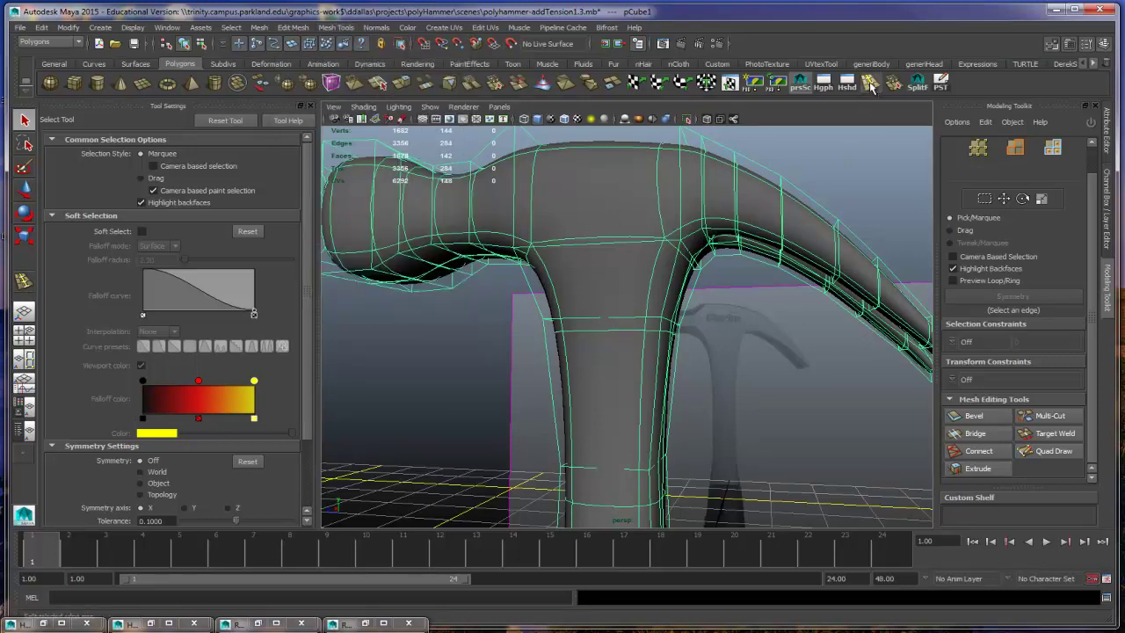
left_click(871, 88)
mouse_move(679, 322)
left_mouse_down("alt")
mouse_move(698, 314)
mouse_move(683, 349)
mouse_move(687, 332)
left_mouse_up("alt")
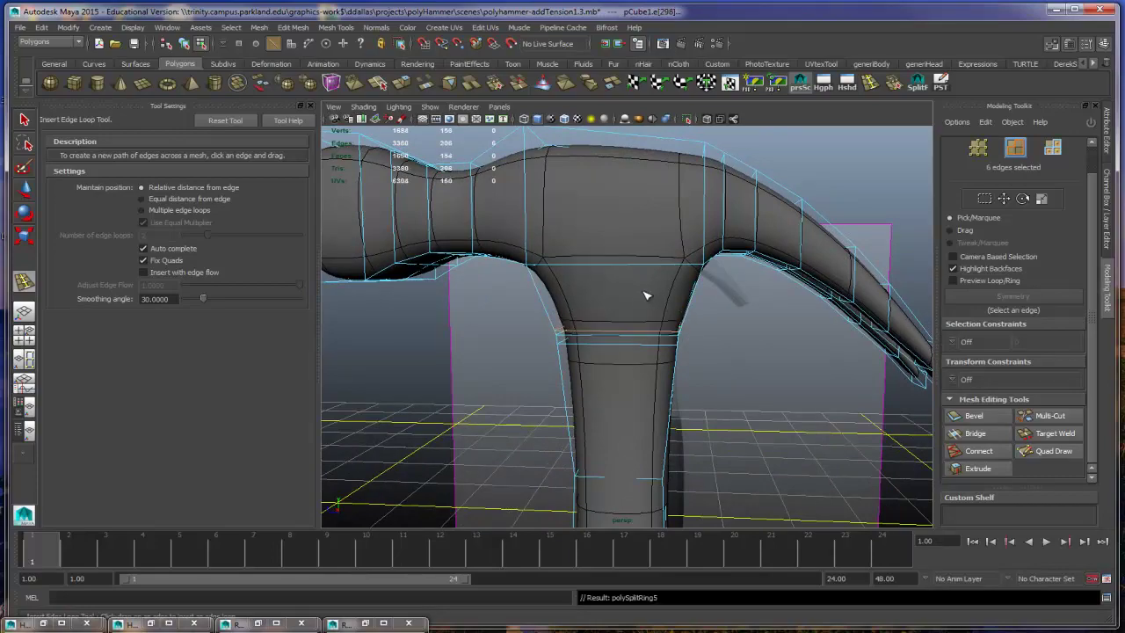
Step: Insert tension edge loops near the tips and along the long edges of both claws to sharpen them
left_click_drag(647, 296, 740, 328, "alt")
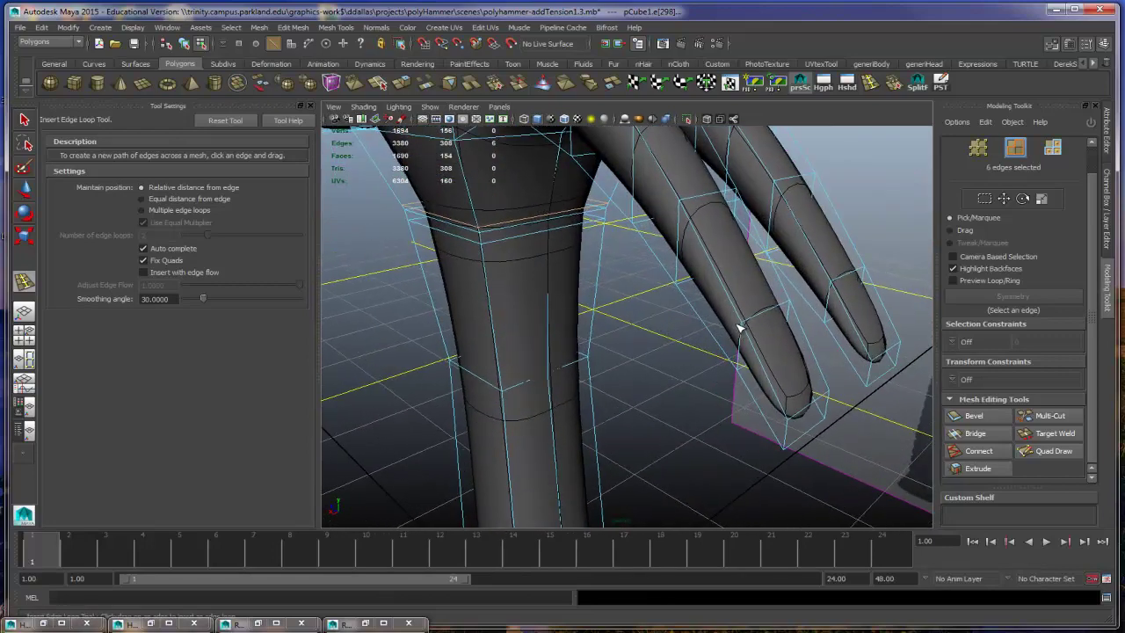
left_click_drag(784, 408, 799, 407)
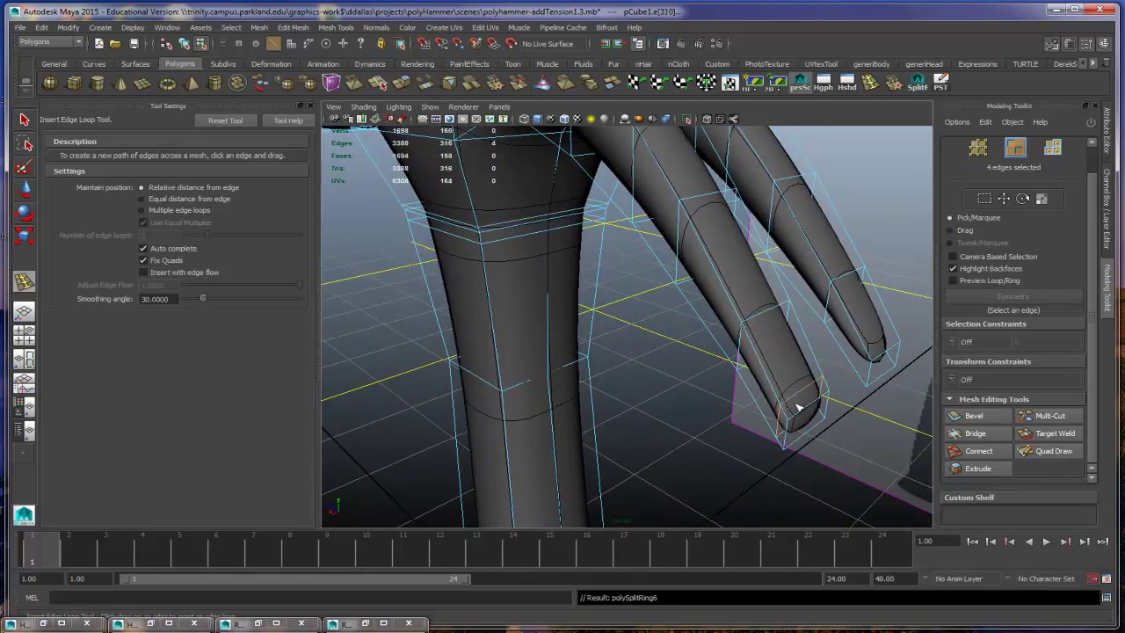
left_click(870, 353)
left_click_drag(848, 422, 730, 372, "alt")
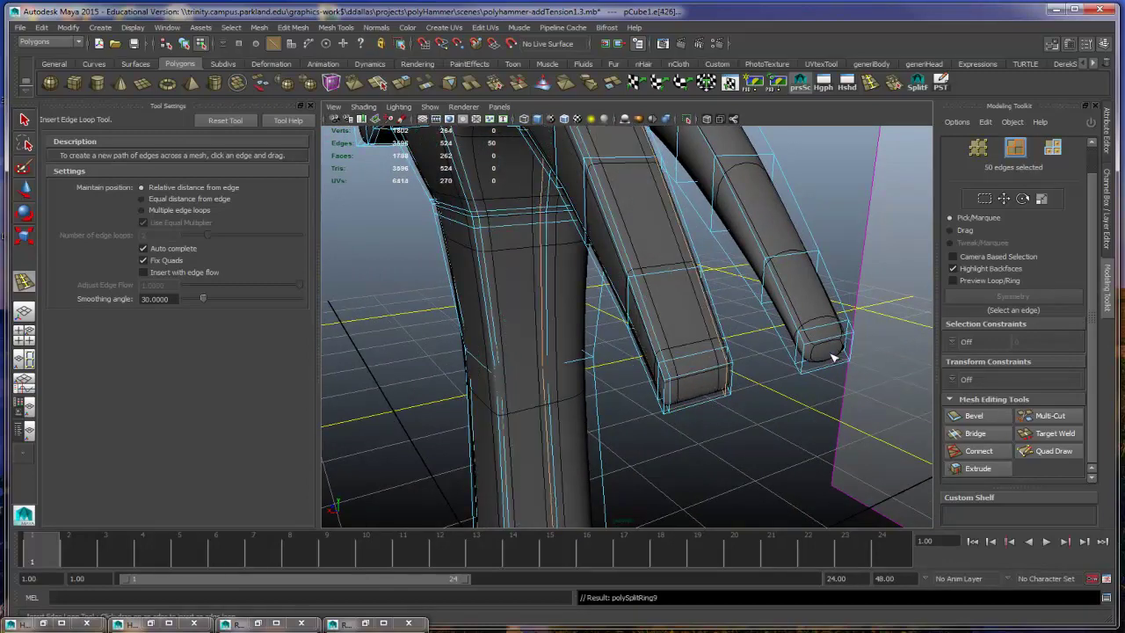
left_click_drag(814, 347, 811, 349)
left_click_drag(849, 337, 850, 339)
Step: Insert edge loops close to both sides of the rim around the hammer's striking face
left_click_drag(851, 381, 661, 325, "alt")
right_click_drag(661, 325, 769, 346, "alt")
left_click_drag(571, 342, 468, 200, "alt")
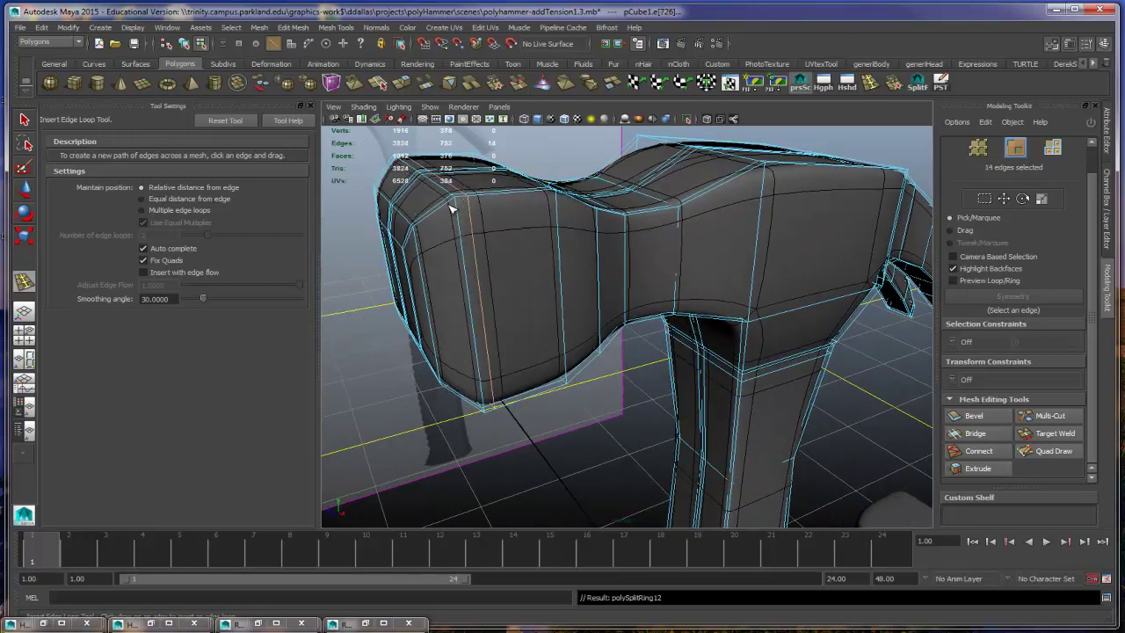
left_click(446, 217)
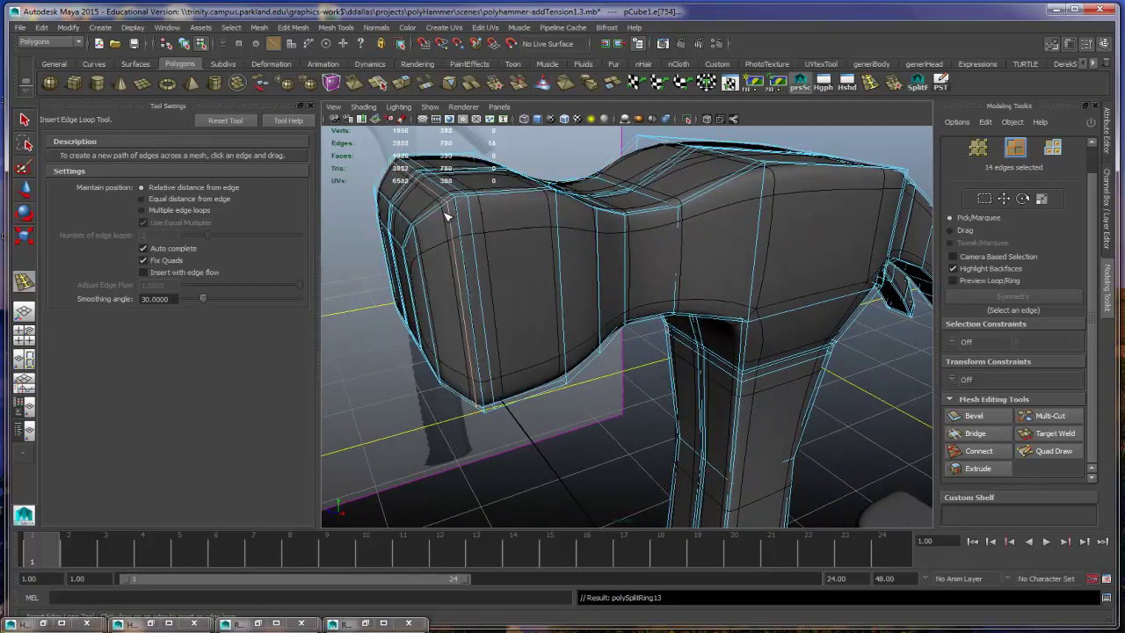
Step: Insert another edge loop around the neck, between the existing closely spaced loops below the head
left_click_drag(531, 291, 634, 312, "alt")
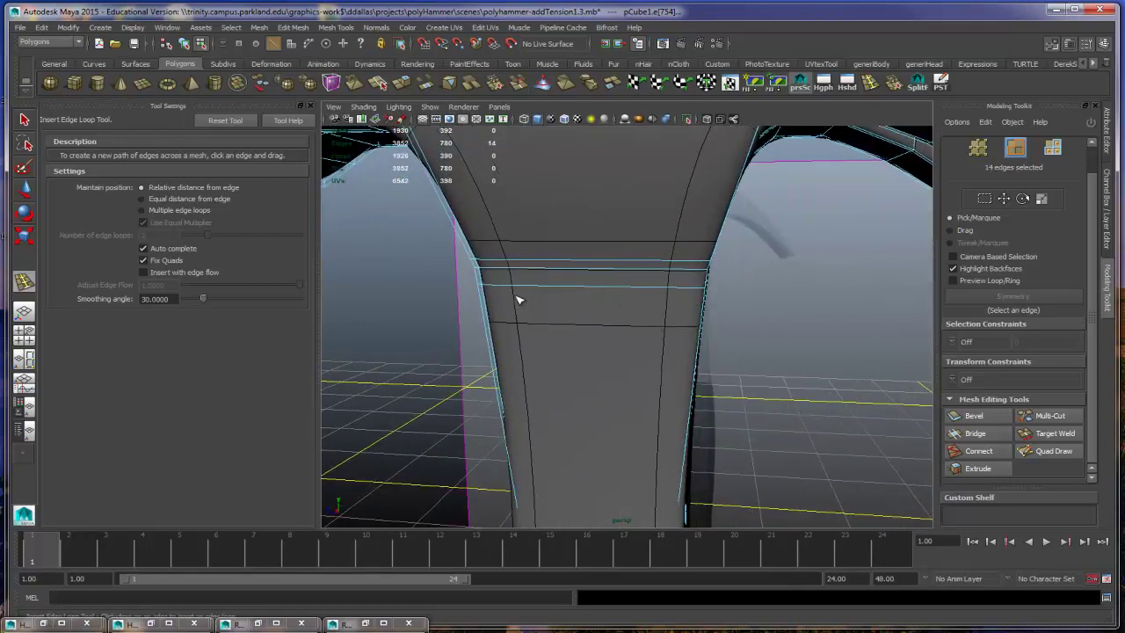
left_click_drag(518, 299, 652, 342, "alt")
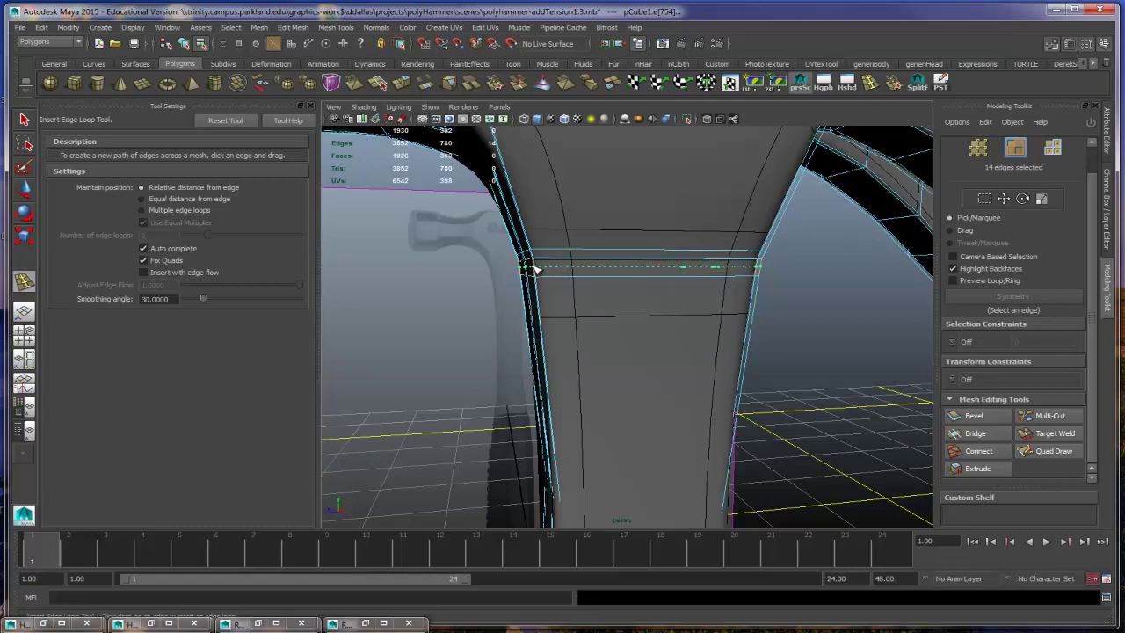
left_click(535, 268)
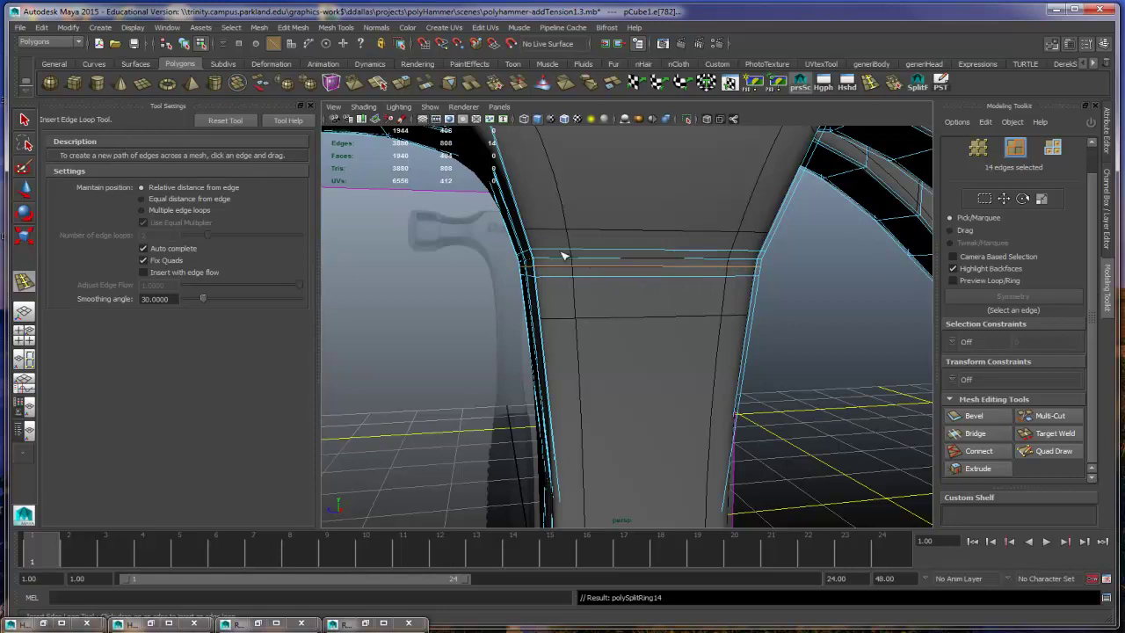
Step: Scale the middle edge loop around the neck uniformly inward to form a groove just below the head
right_click(572, 261)
key("q")
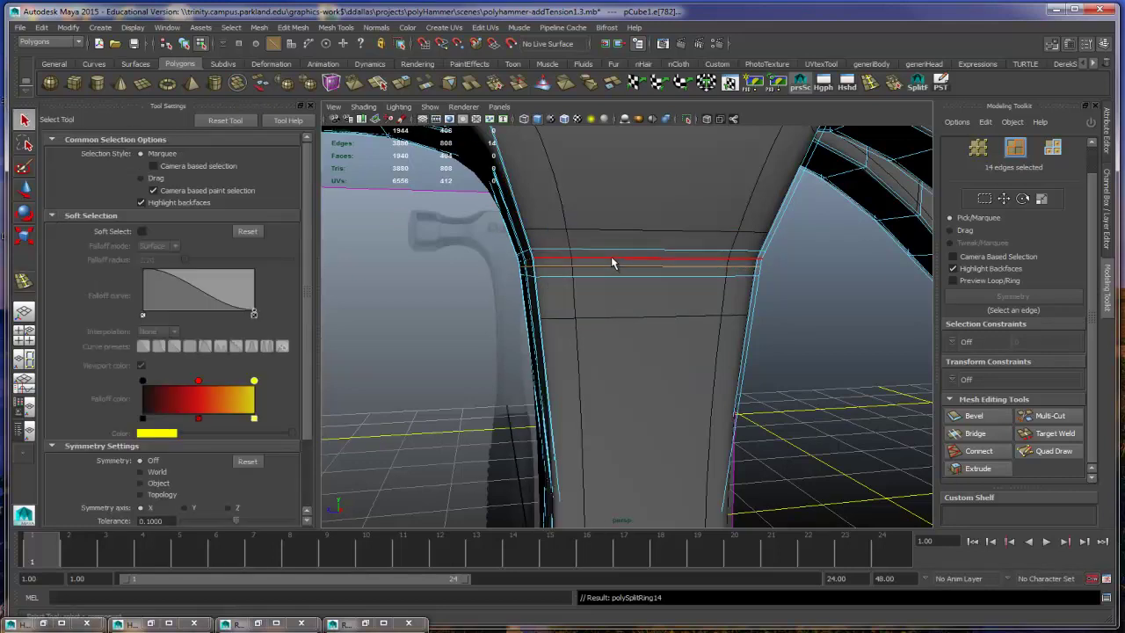
key("r")
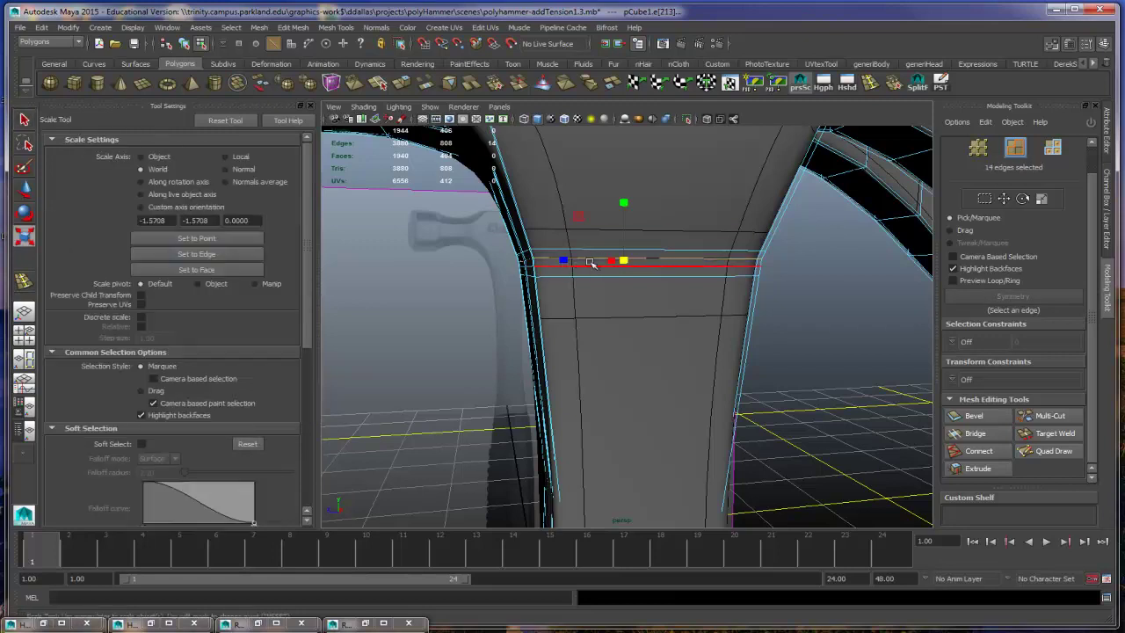
left_click_drag(597, 261, 515, 247)
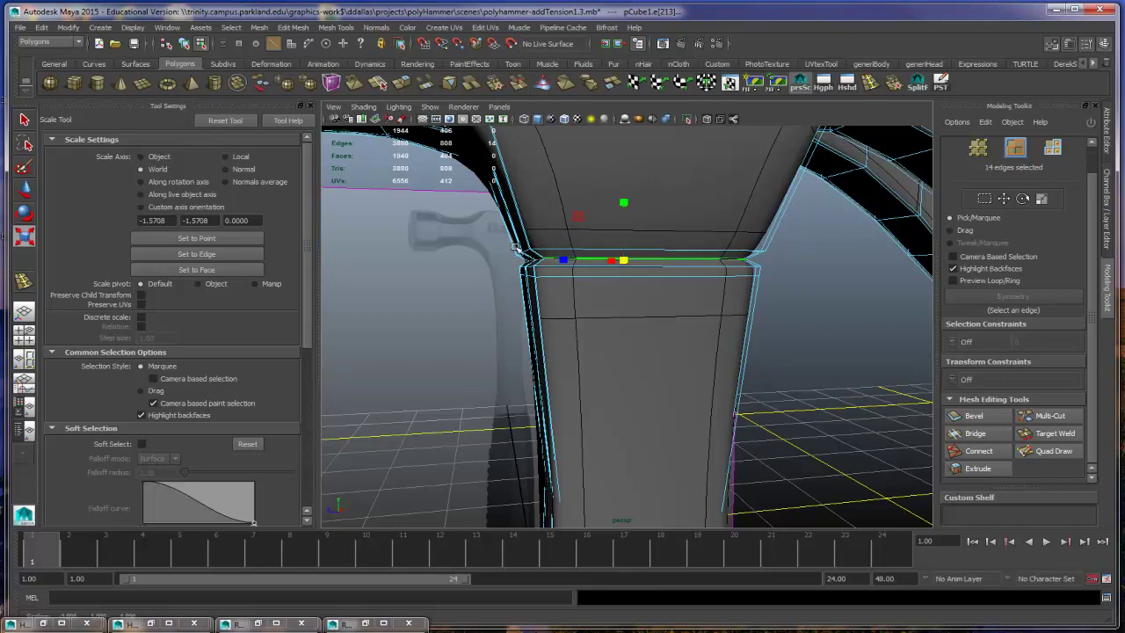
Step: Adjust the inset neck loop vertically and move the edge loop beneath it upward to narrow the groove
key("w")
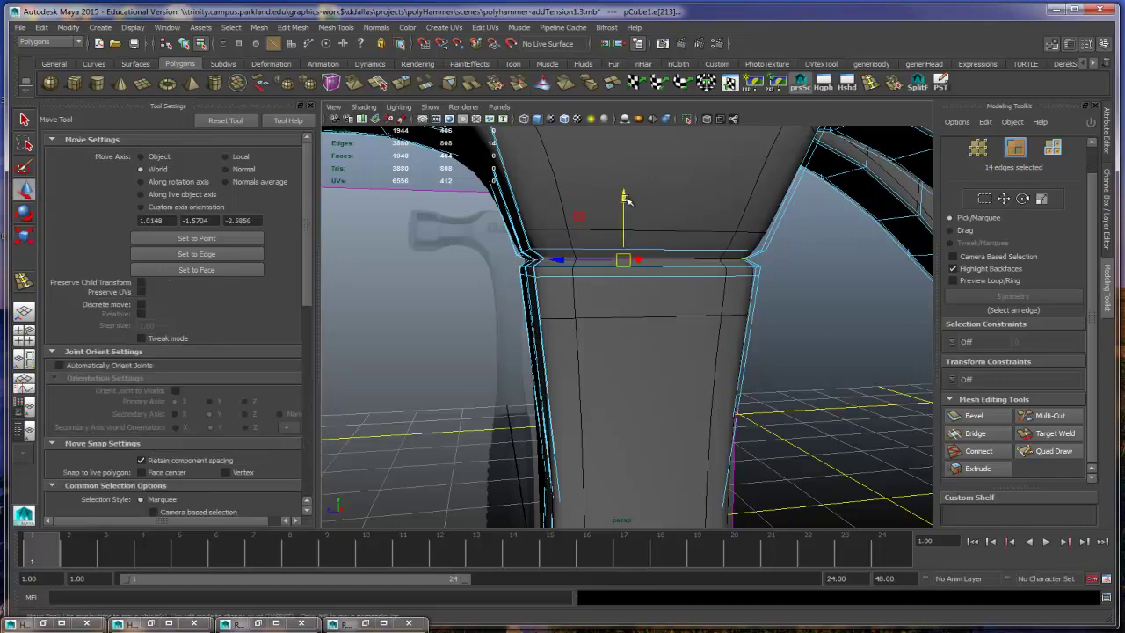
left_click_drag(624, 197, 729, 271)
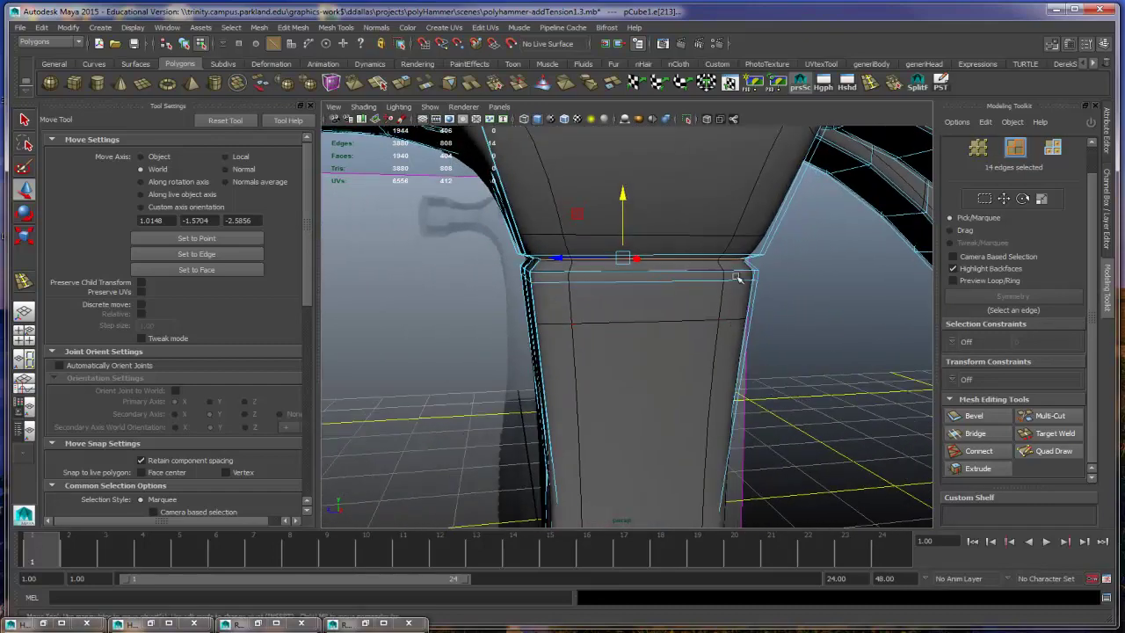
double_click(729, 264)
left_click_drag(623, 206, 622, 195)
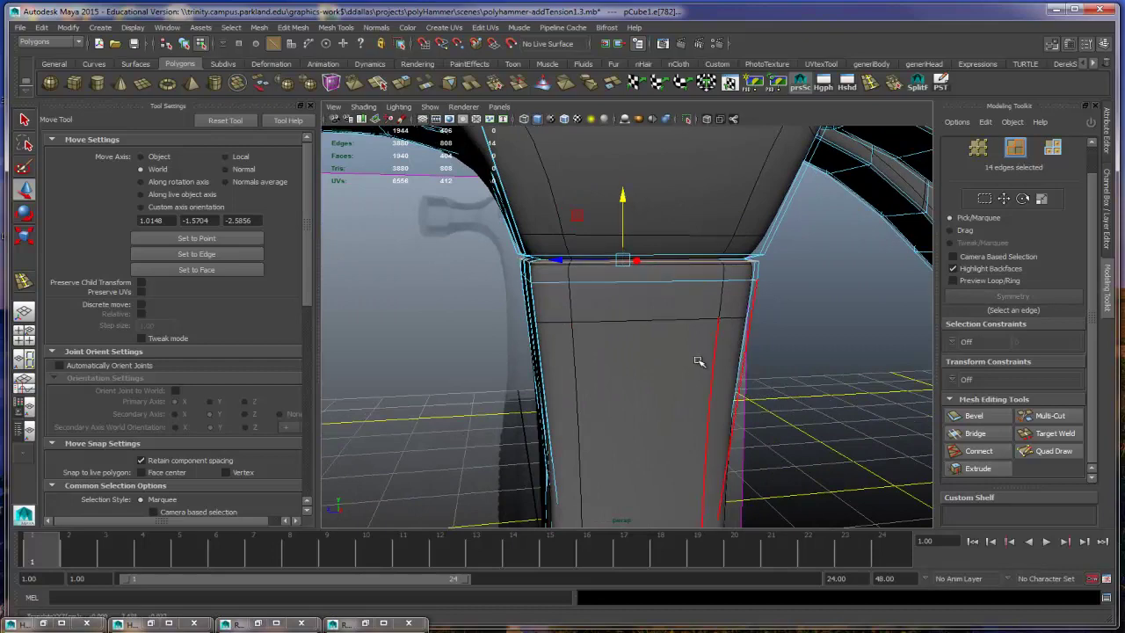
Step: Insert two tension edge loops at the handle's butt end, one near the bottom edge and one just above the taper
left_click_drag(698, 360, 582, 255, "alt")
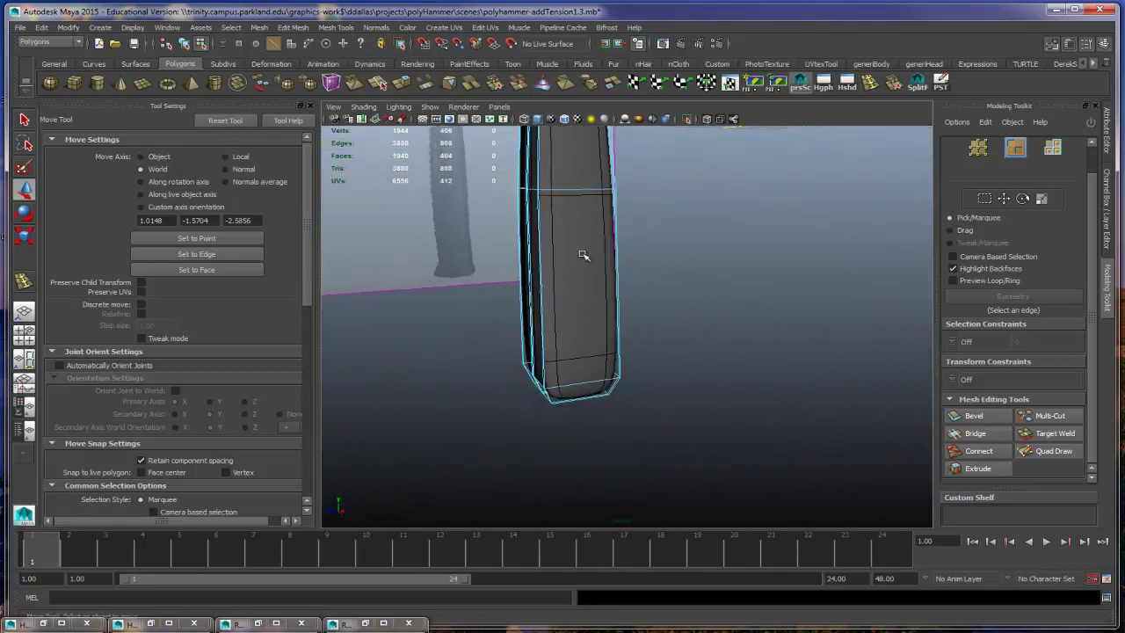
left_click_drag(774, 393, 488, 337, "alt")
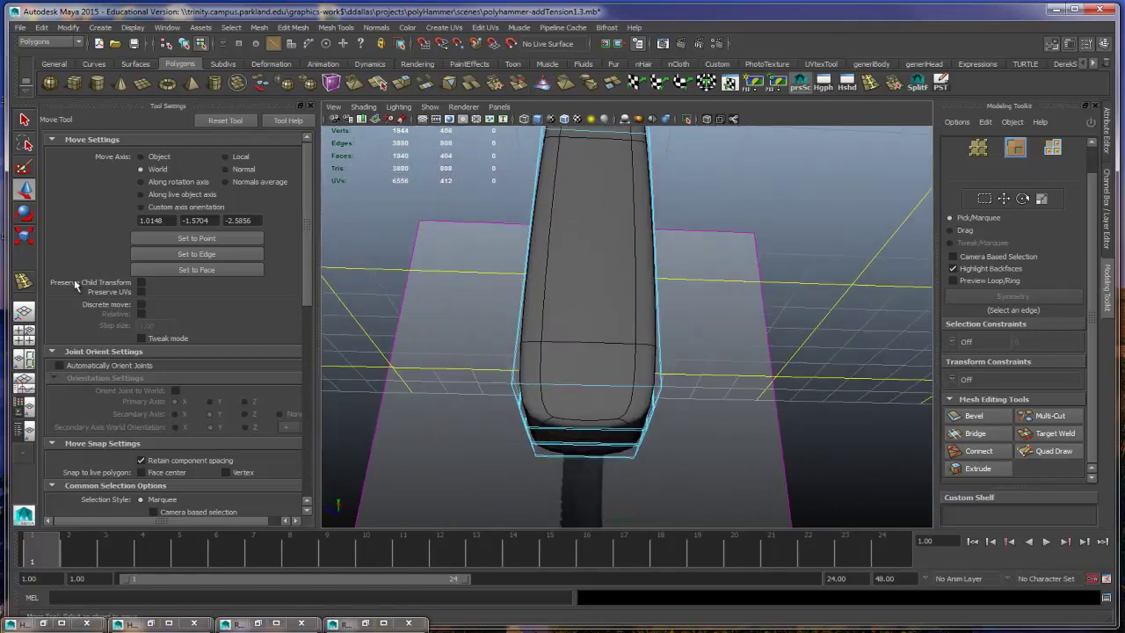
left_click(24, 281)
left_click_drag(394, 369, 674, 430, "alt")
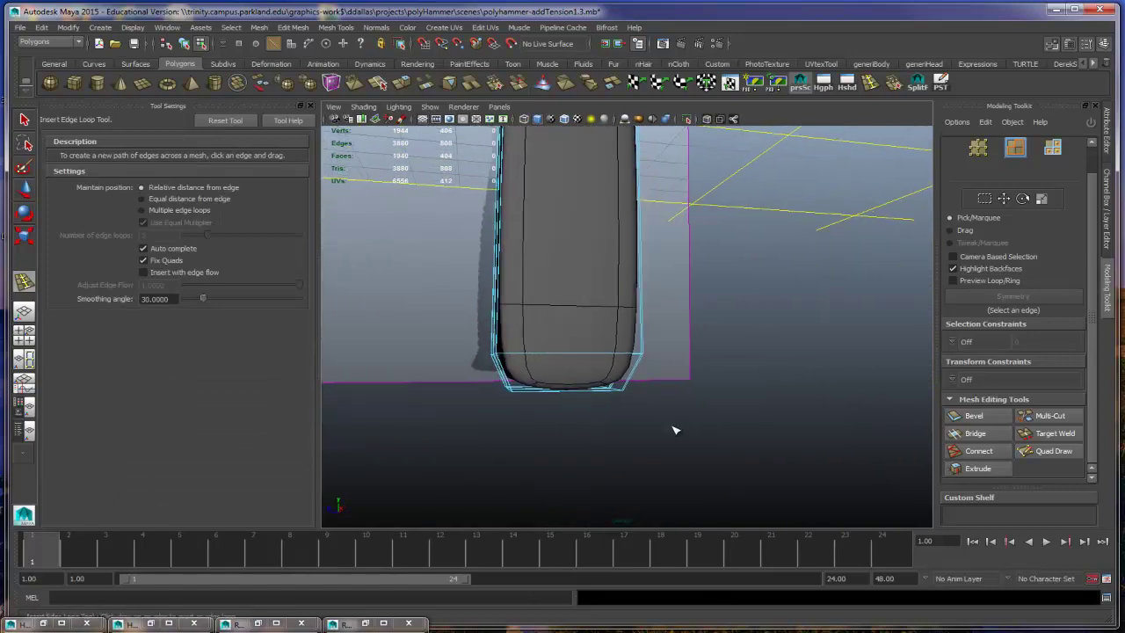
left_click_drag(514, 386, 609, 390)
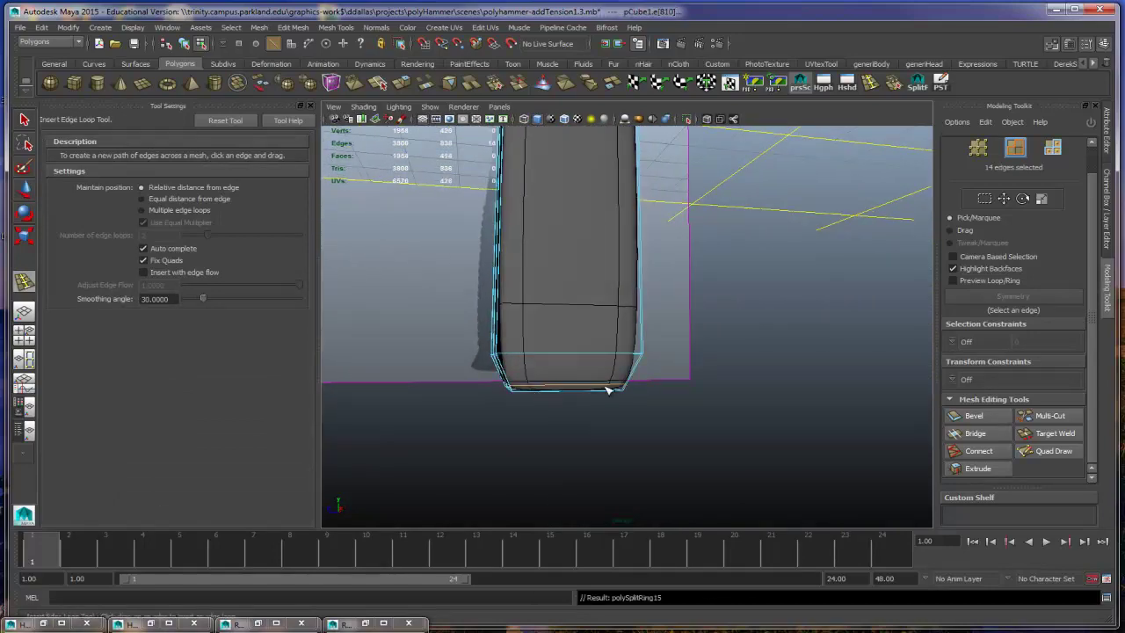
left_click_drag(500, 328, 499, 339)
Step: Return to object mode, select the whole hammer and apply Smooth to its mesh
left_click_drag(753, 420, 742, 442, "alt")
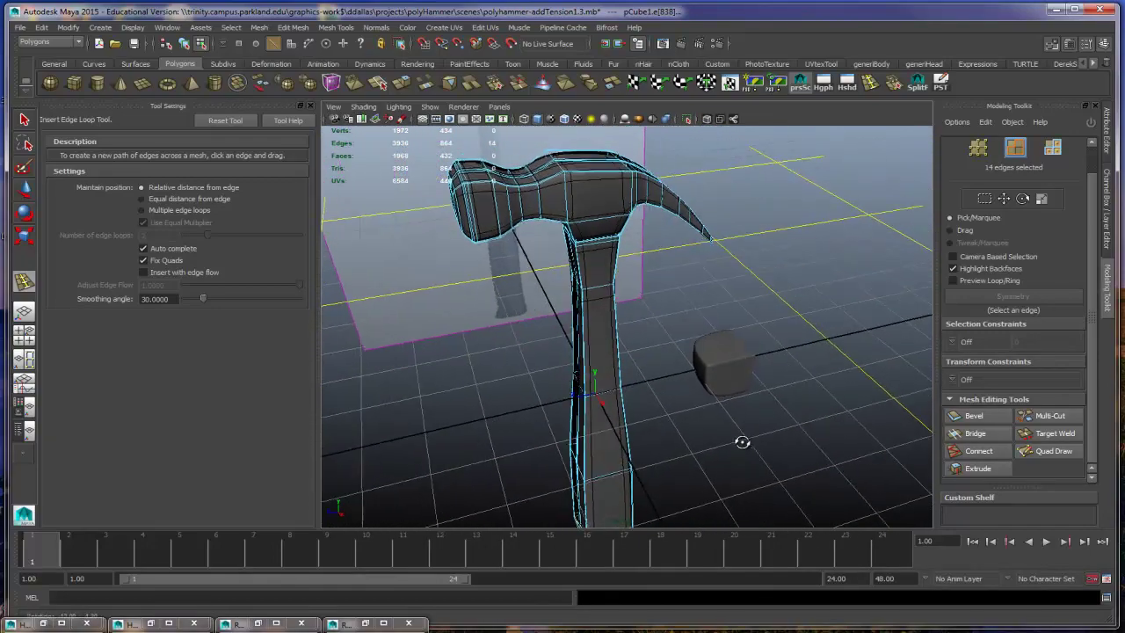
left_click(25, 121)
key("F8")
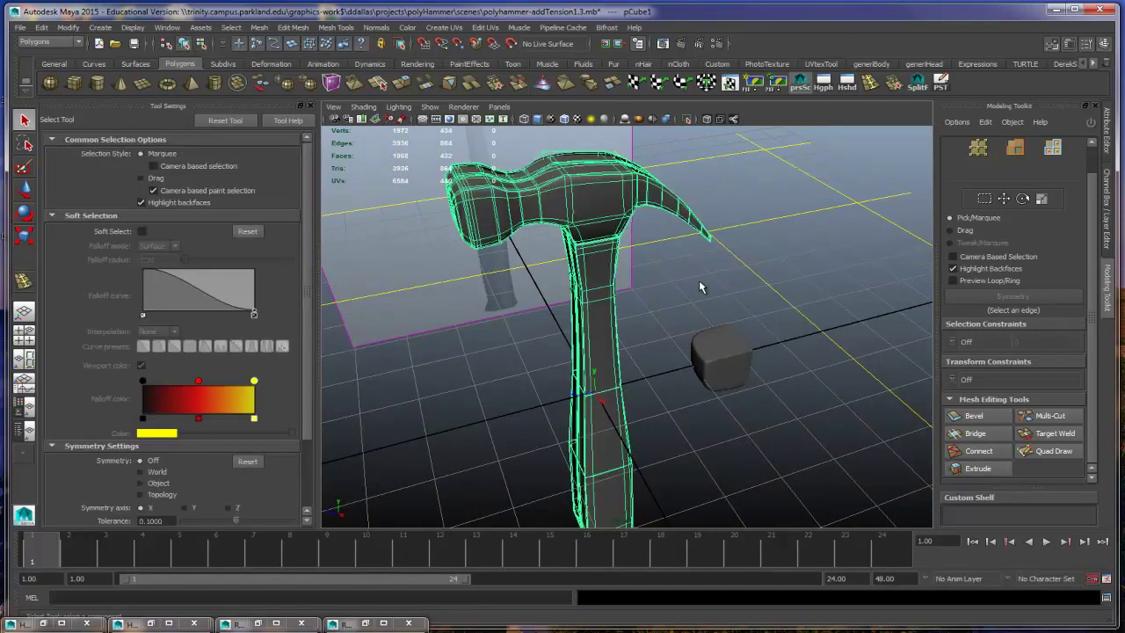
key("F10")
left_click_drag(776, 345, 538, 231, "alt")
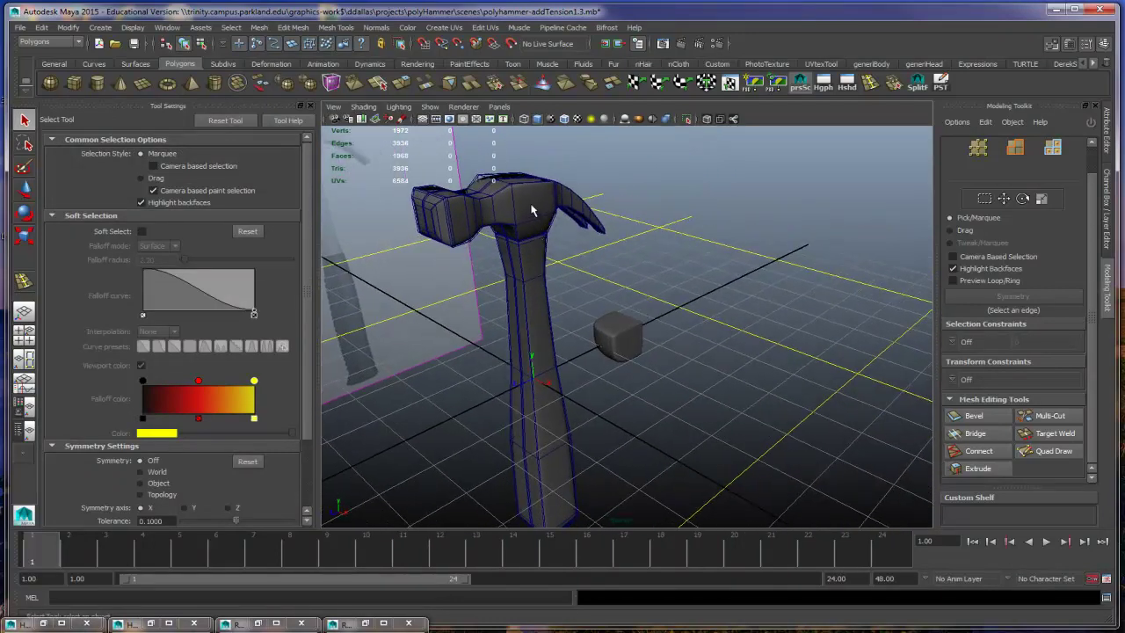
left_click(531, 209)
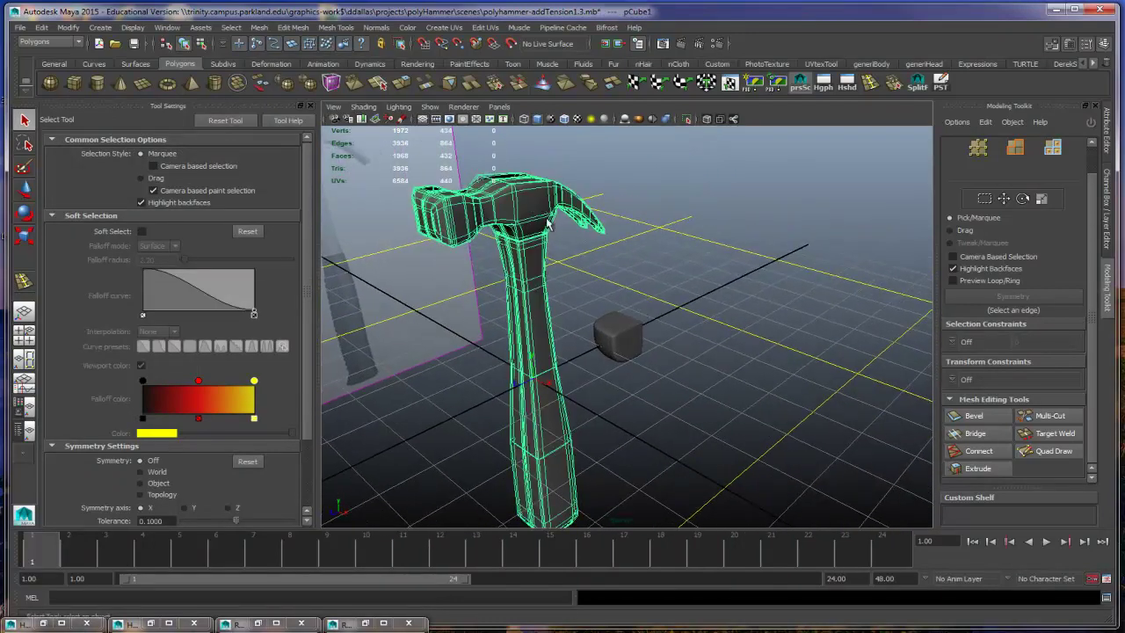
left_click(260, 28)
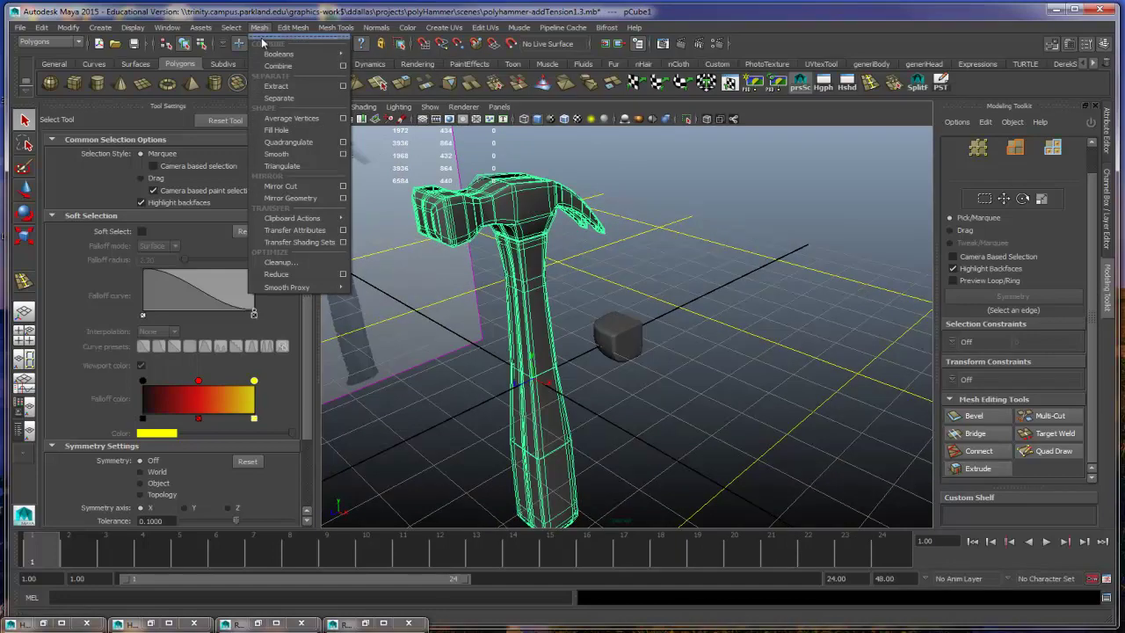
left_click(278, 154)
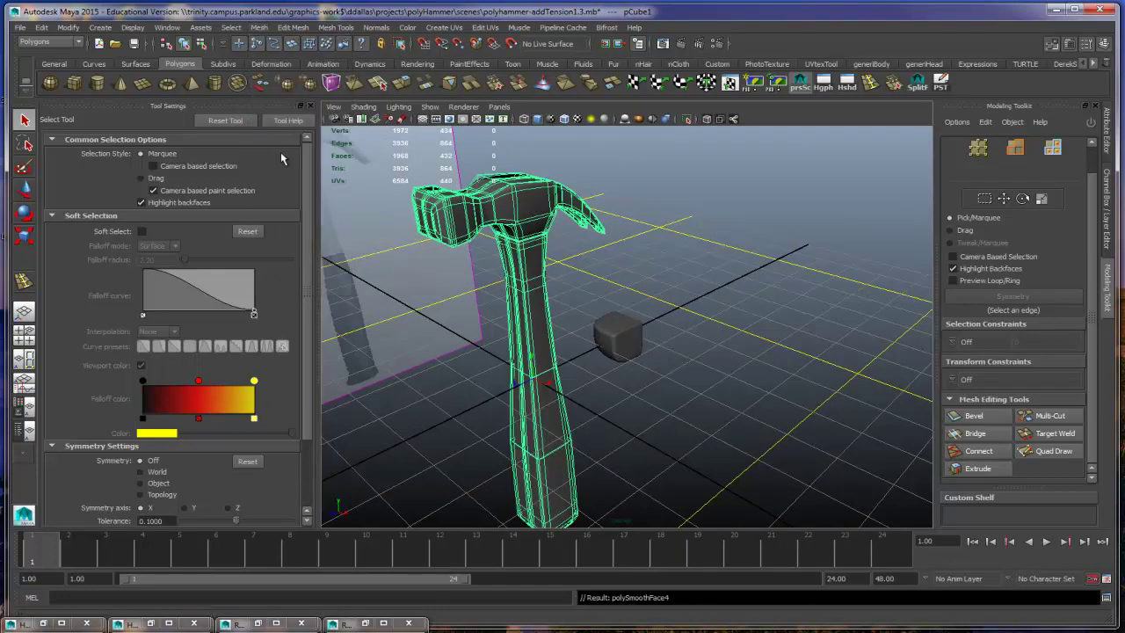
Step: Inspect the smoothed hammer from several angles and render the perspective view
left_click(756, 220)
left_click_drag(795, 285, 773, 290, "alt")
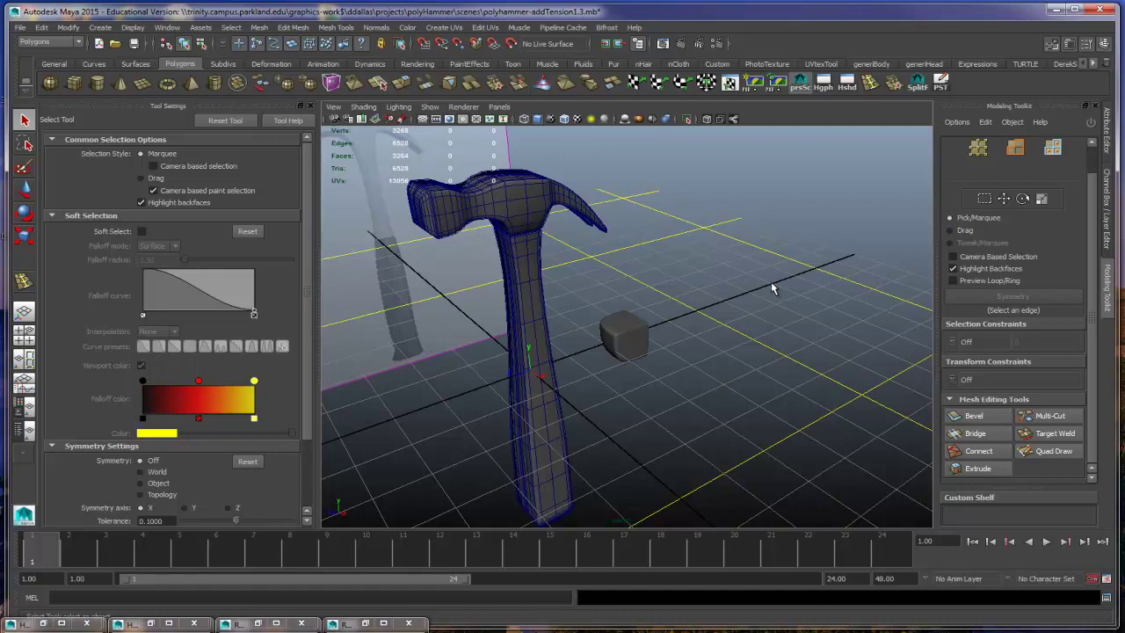
left_click(527, 215)
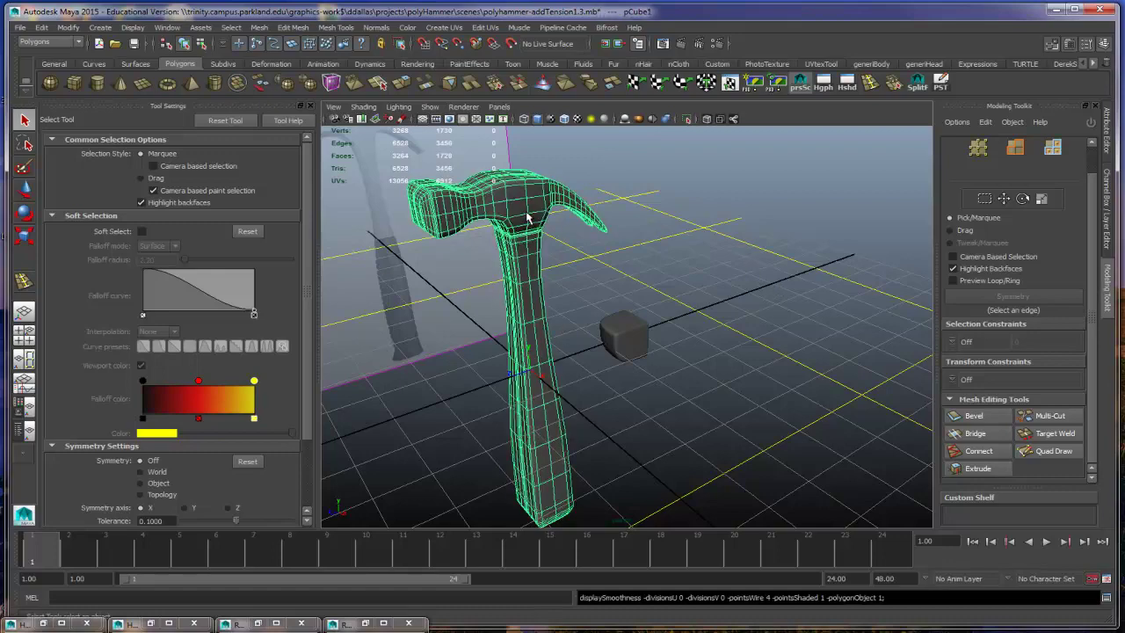
left_click(744, 193)
left_click_drag(750, 280, 788, 345, "alt")
left_click(596, 249)
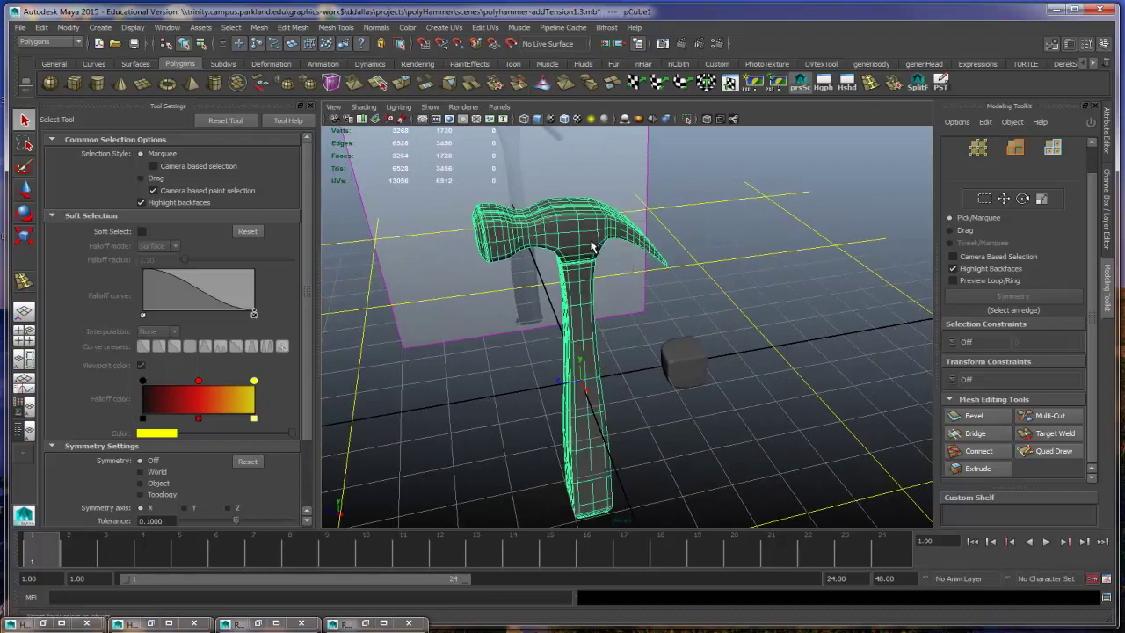
left_click_drag(761, 284, 874, 294, "alt")
scroll(750, 302, "up", 5)
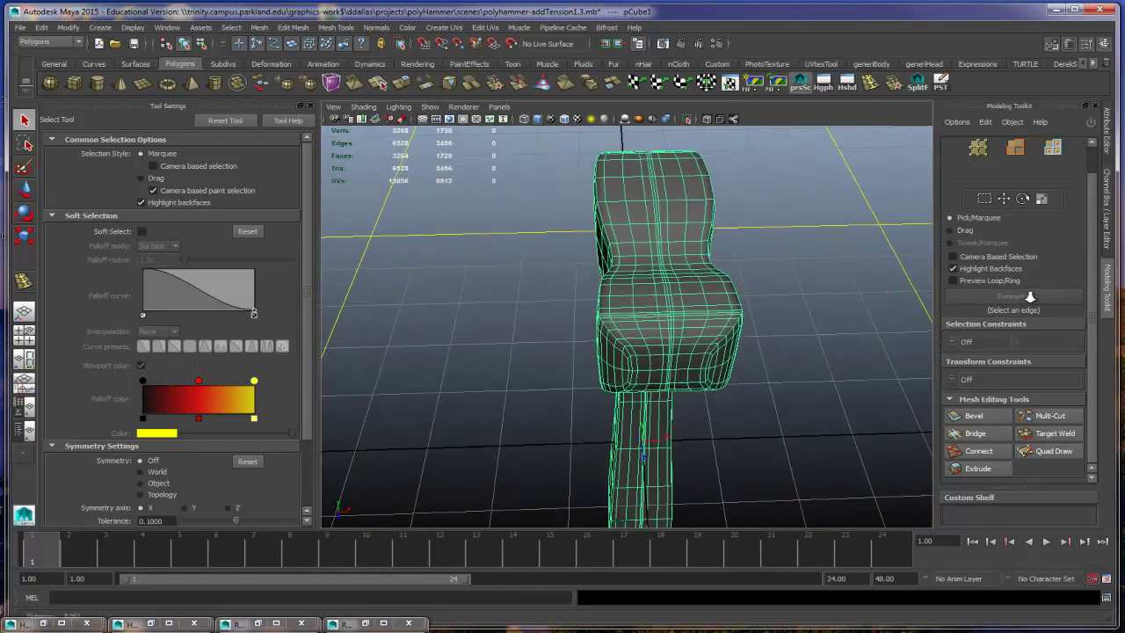
left_click_drag(676, 312, 639, 293, "alt")
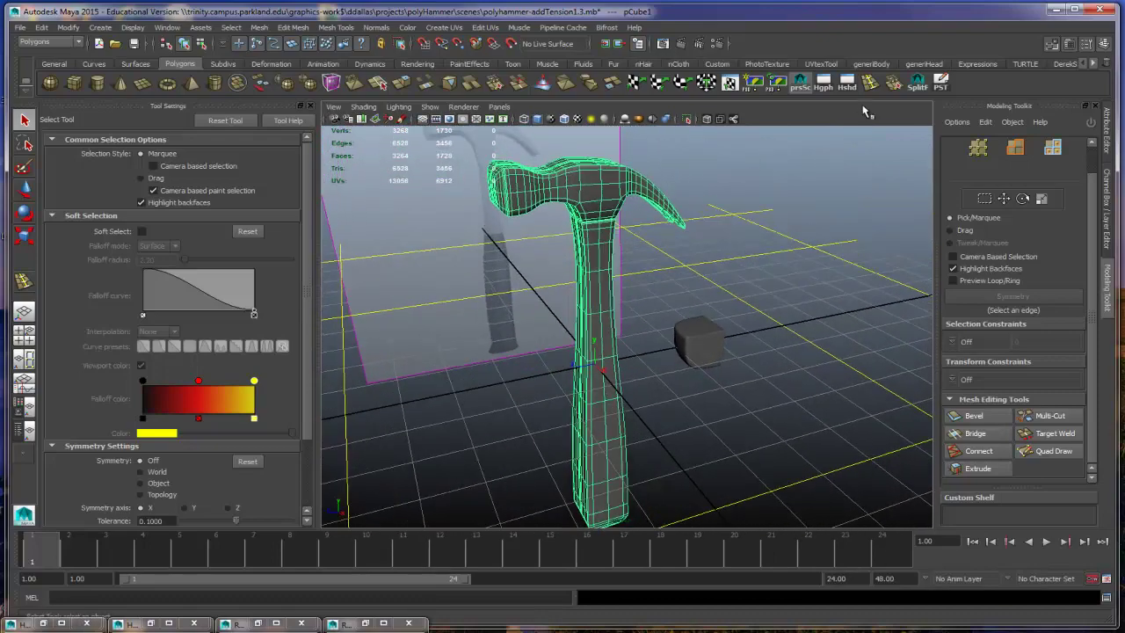
left_click(680, 44)
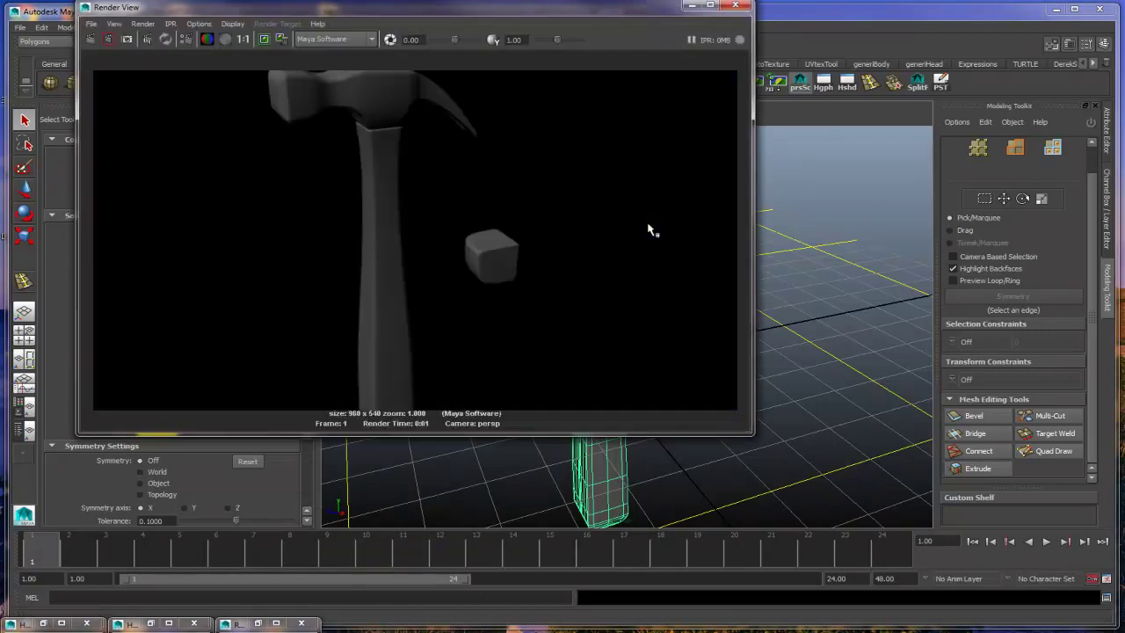
left_click(691, 5)
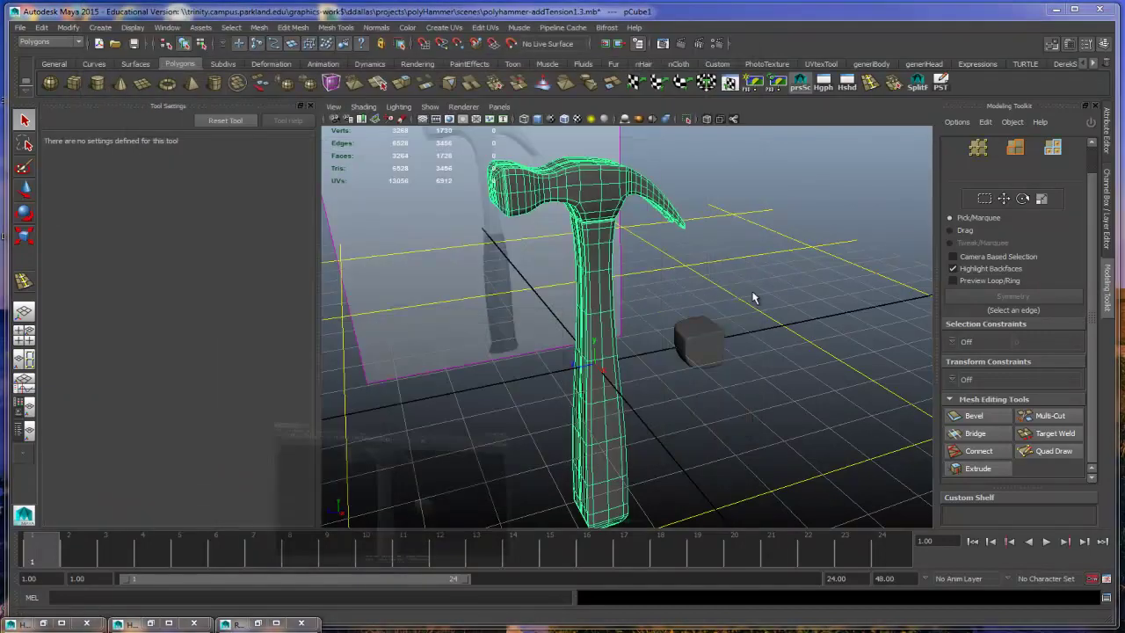
Step: Apply Smooth to the hammer a second time and deselect it
left_click_drag(686, 264, 775, 356, "alt")
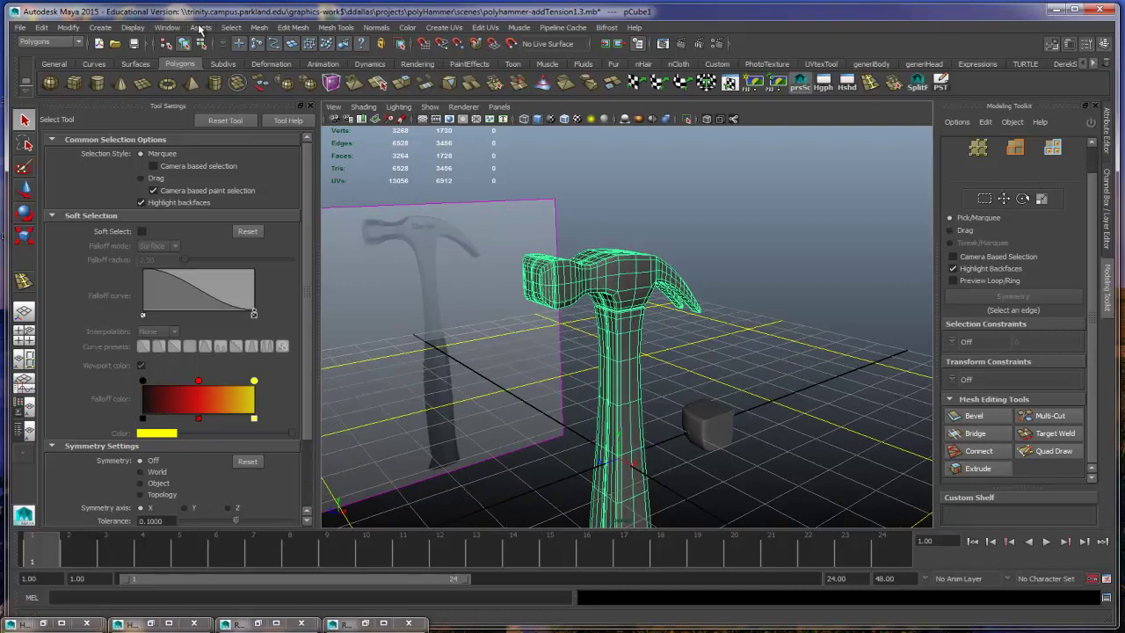
left_click(264, 29)
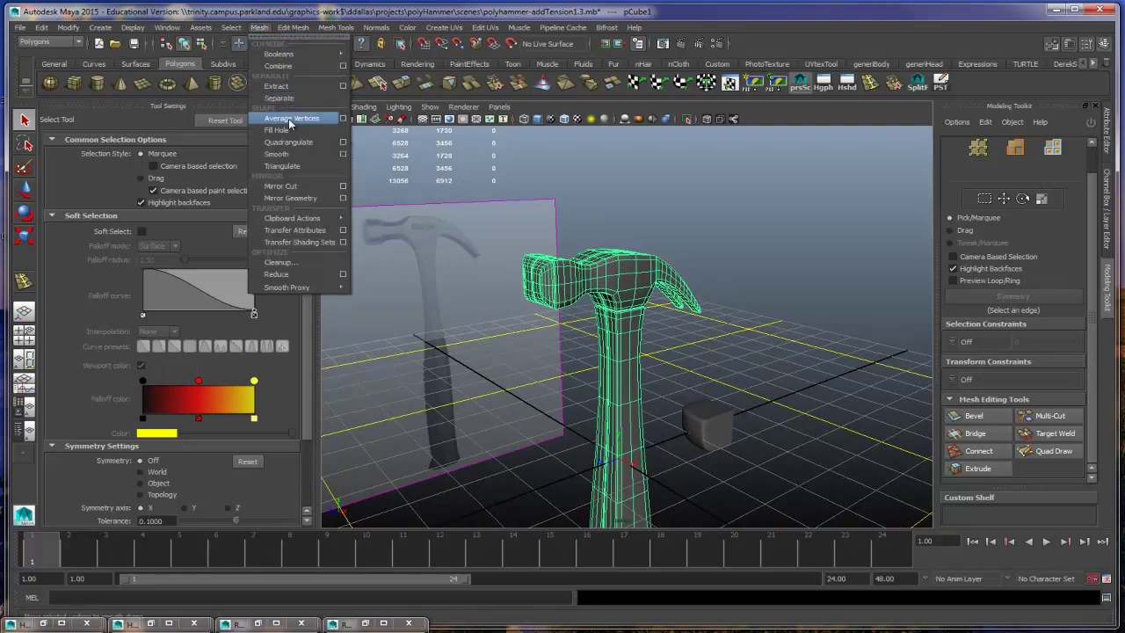
left_click(276, 155)
left_click(746, 239)
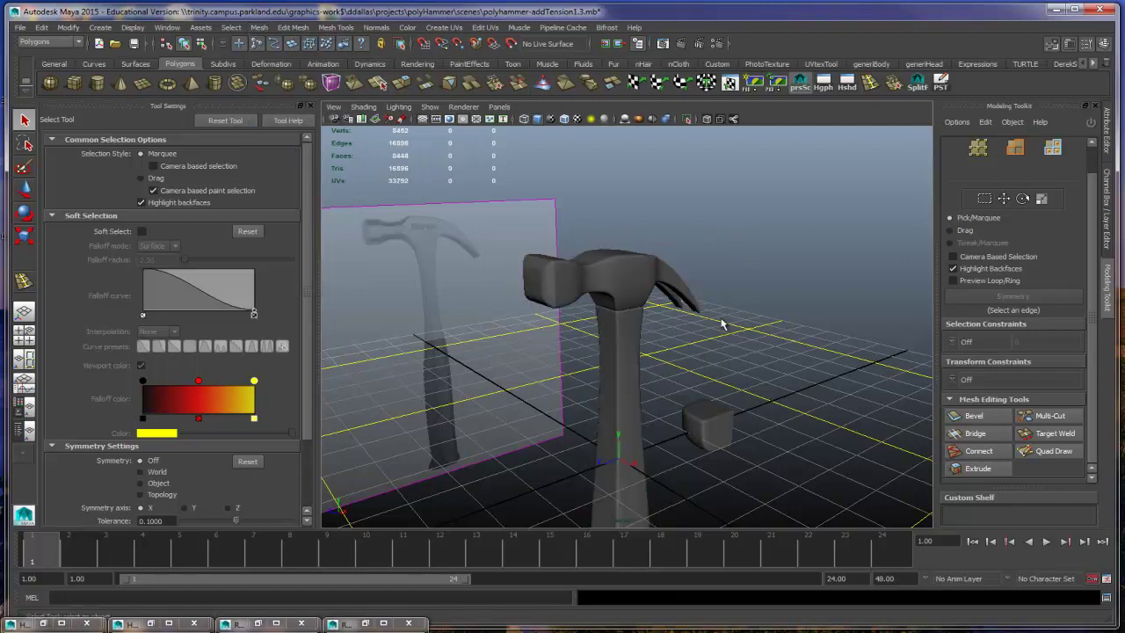
Step: Render the whole twice-smoothed hammer, and render a close-up of its head and claws from above
left_click_drag(745, 239, 650, 272, "alt")
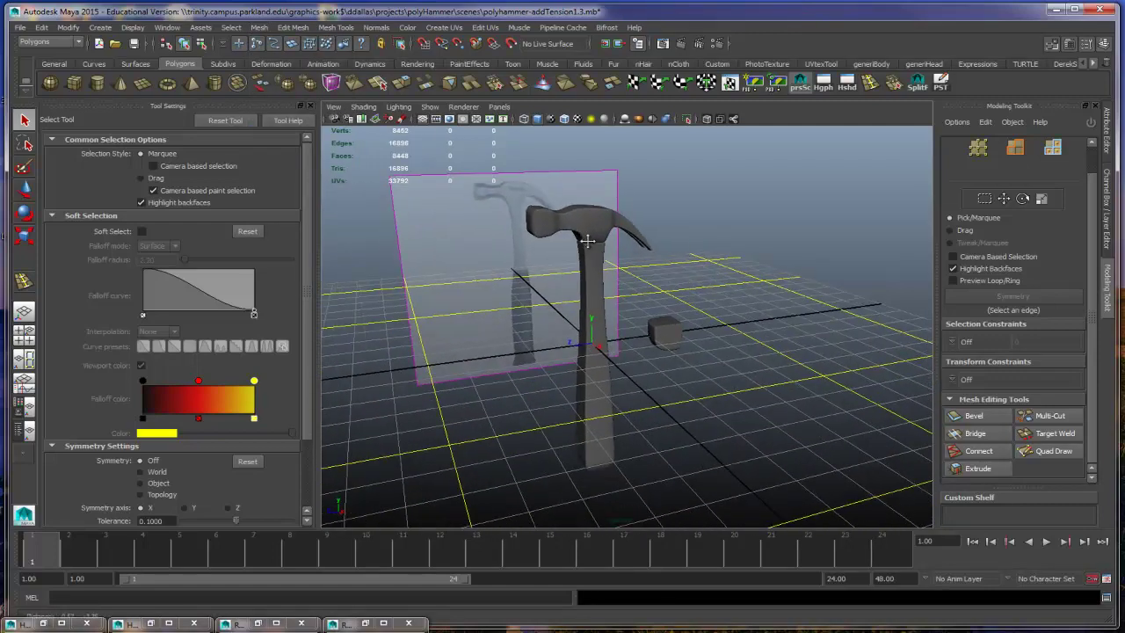
left_click(681, 44)
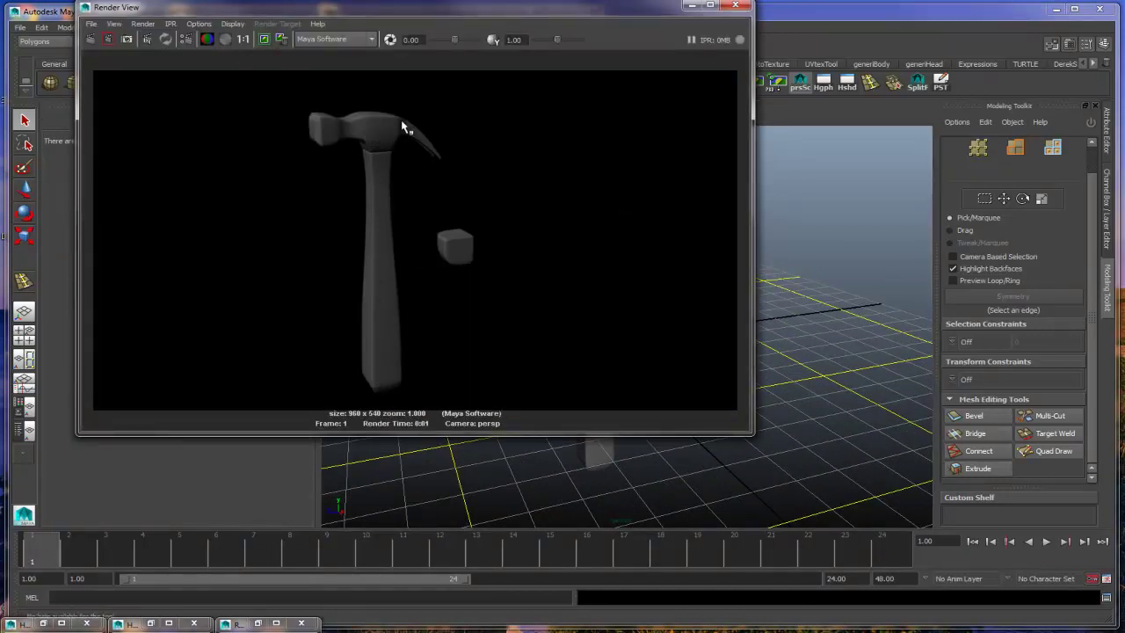
left_click(691, 6)
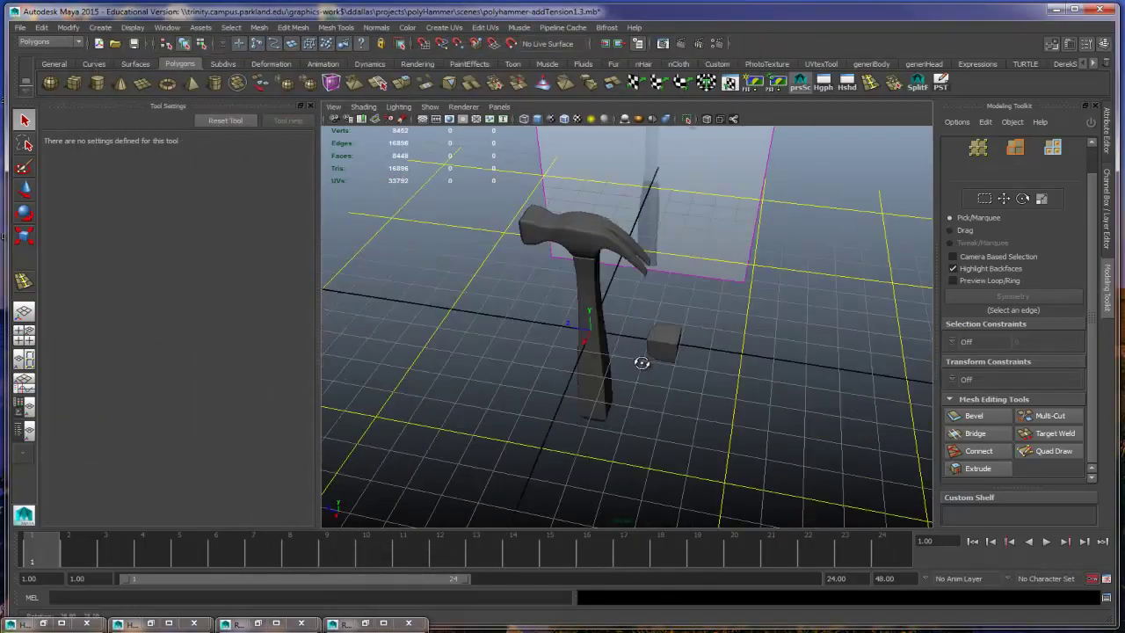
scroll(641, 360, "up", 5)
mouse_move(747, 397)
left_mouse_down("alt")
mouse_move(716, 384)
mouse_move(753, 394)
left_mouse_up("alt")
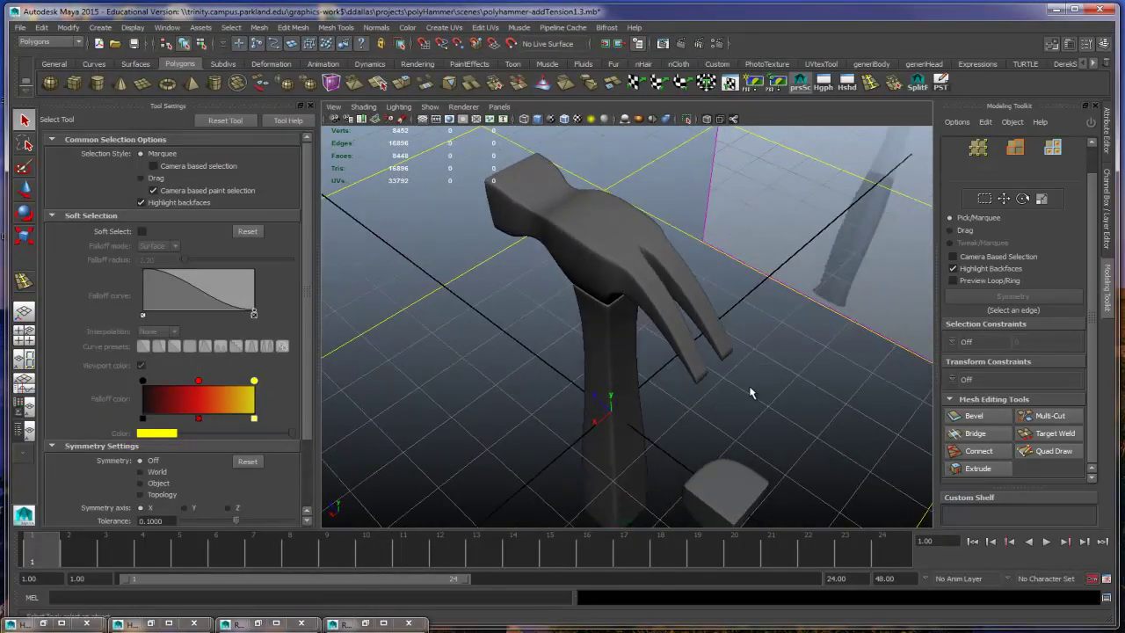
left_click(685, 45)
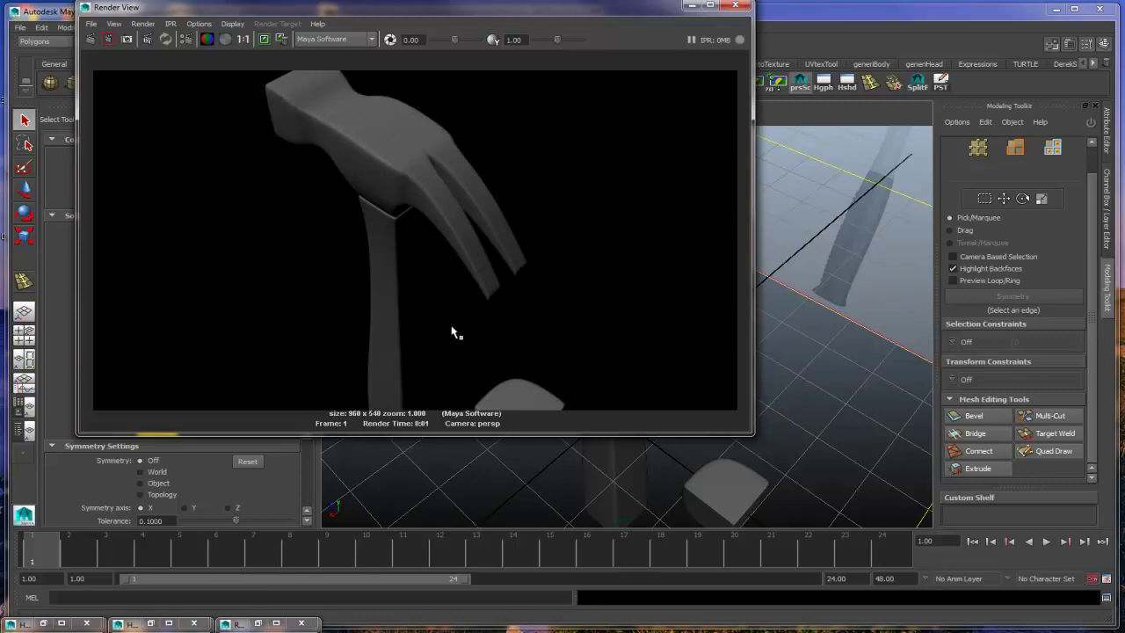
left_click(691, 6)
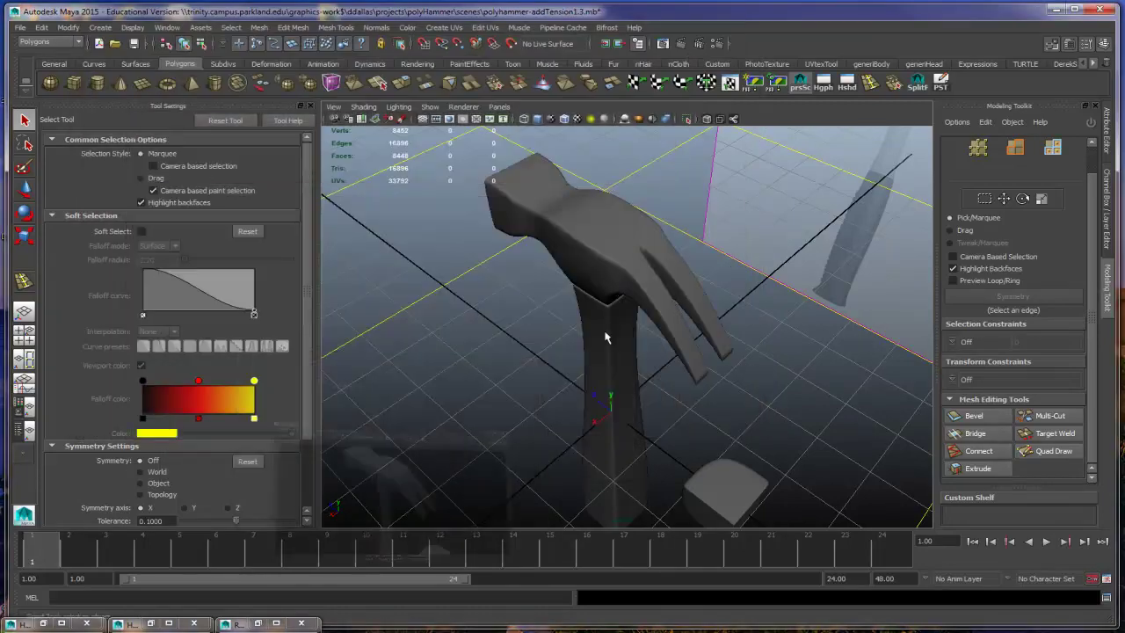
Step: Render a side view of the hammer's head and neck groove, and a close-up of the handle's butt end
left_click_drag(668, 308, 621, 284, "alt")
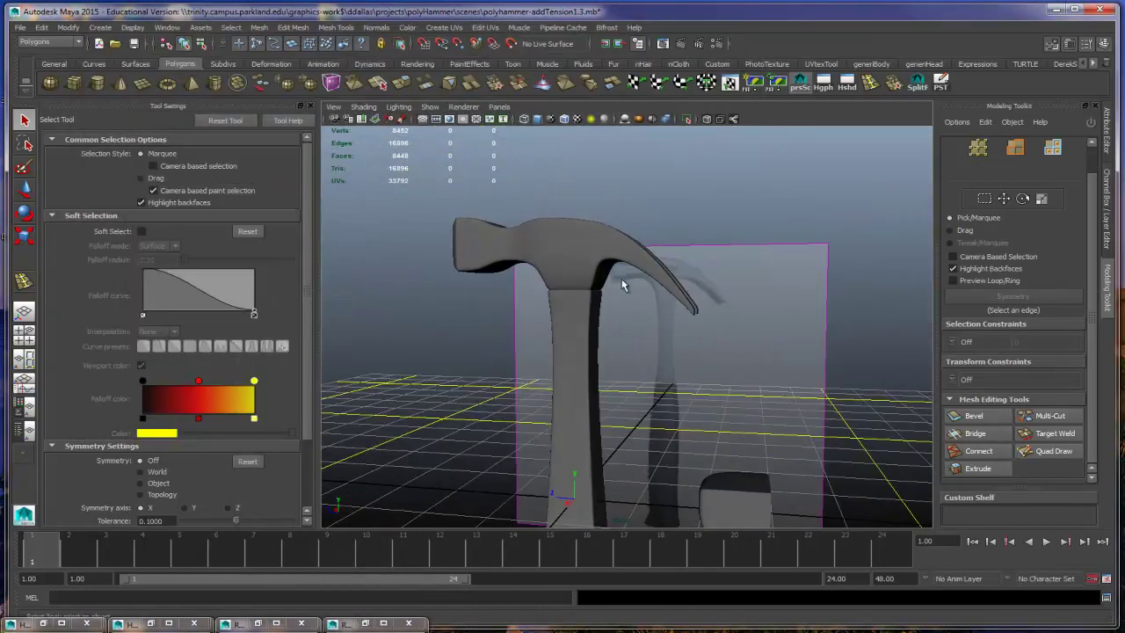
left_click(685, 43)
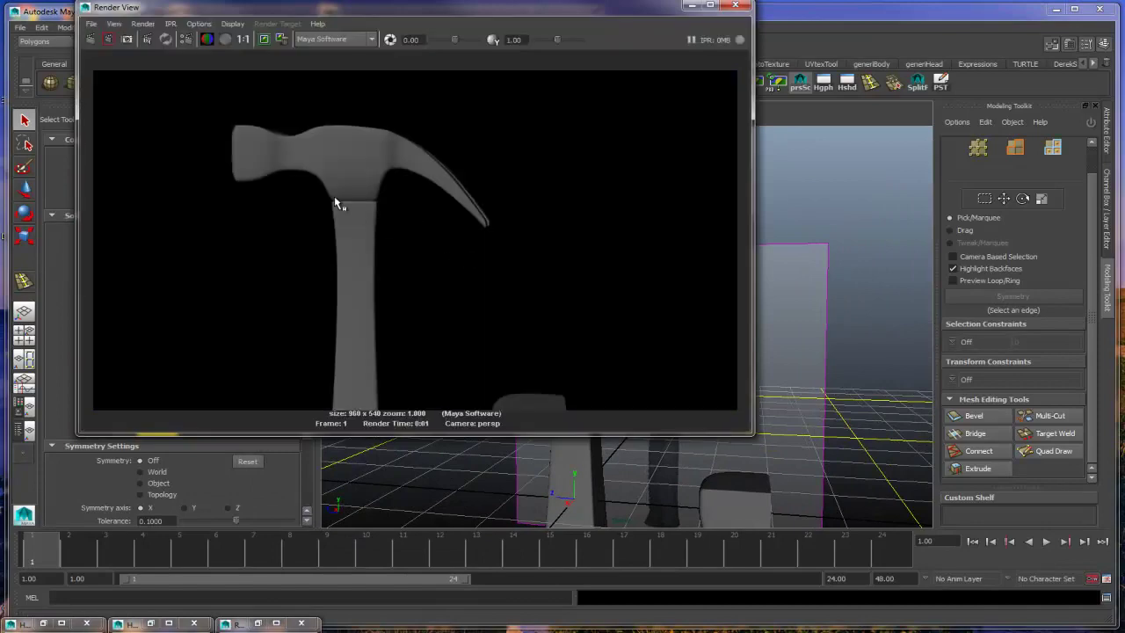
left_click(690, 6)
left_click_drag(703, 381, 690, 352, "alt")
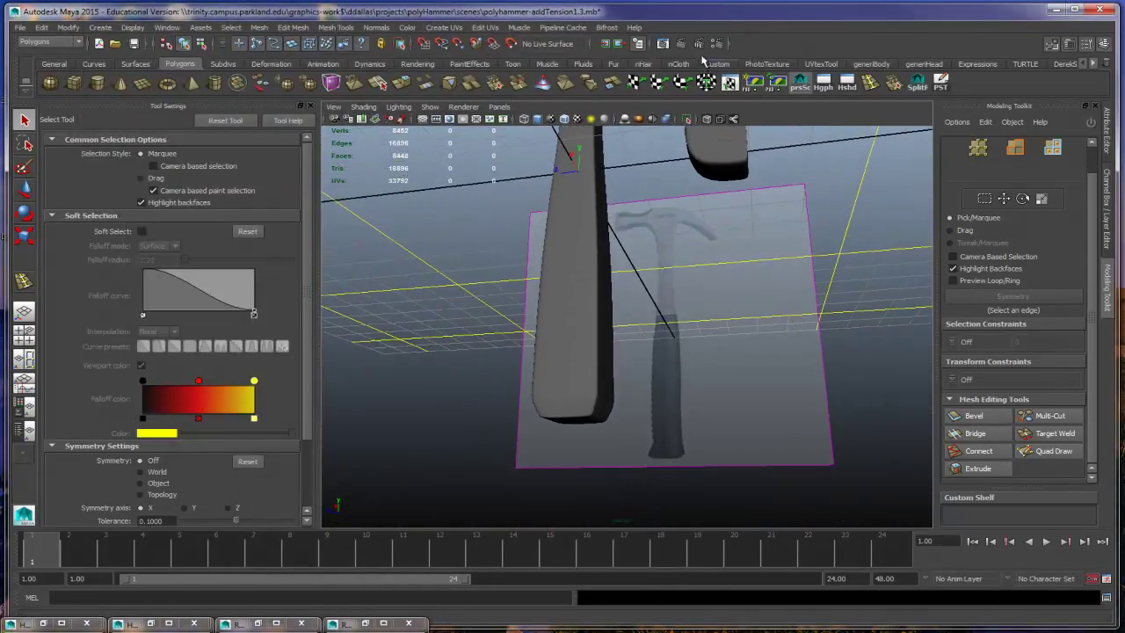
left_click(662, 43)
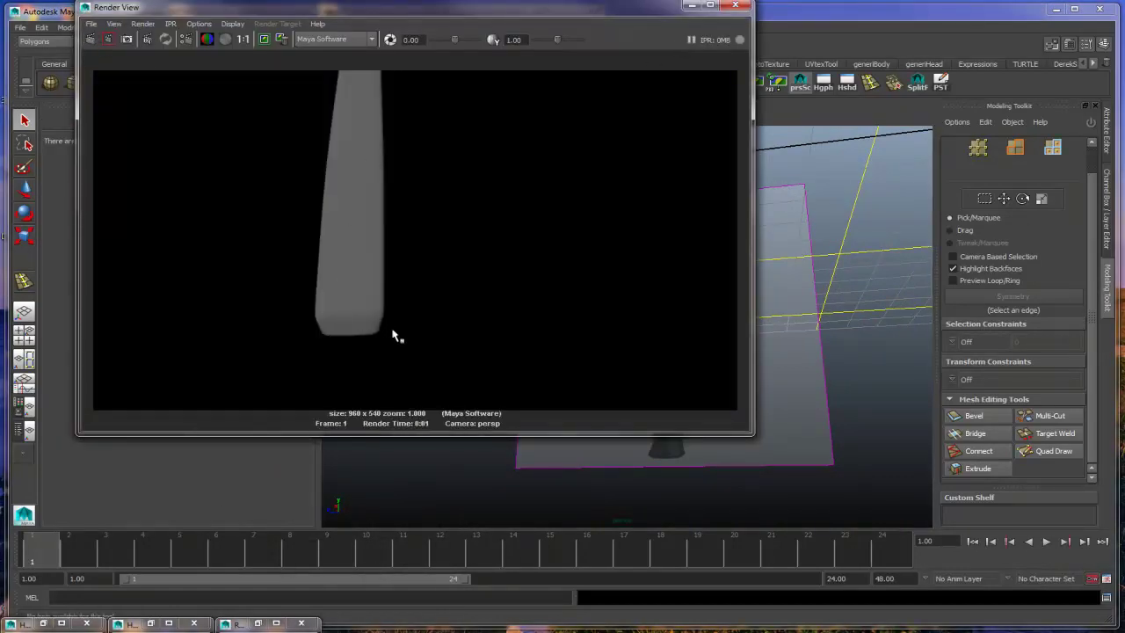
left_click(691, 5)
Step: Render the full hammer and the test cube together in an angled perspective view
left_click_drag(694, 290, 610, 401, "alt")
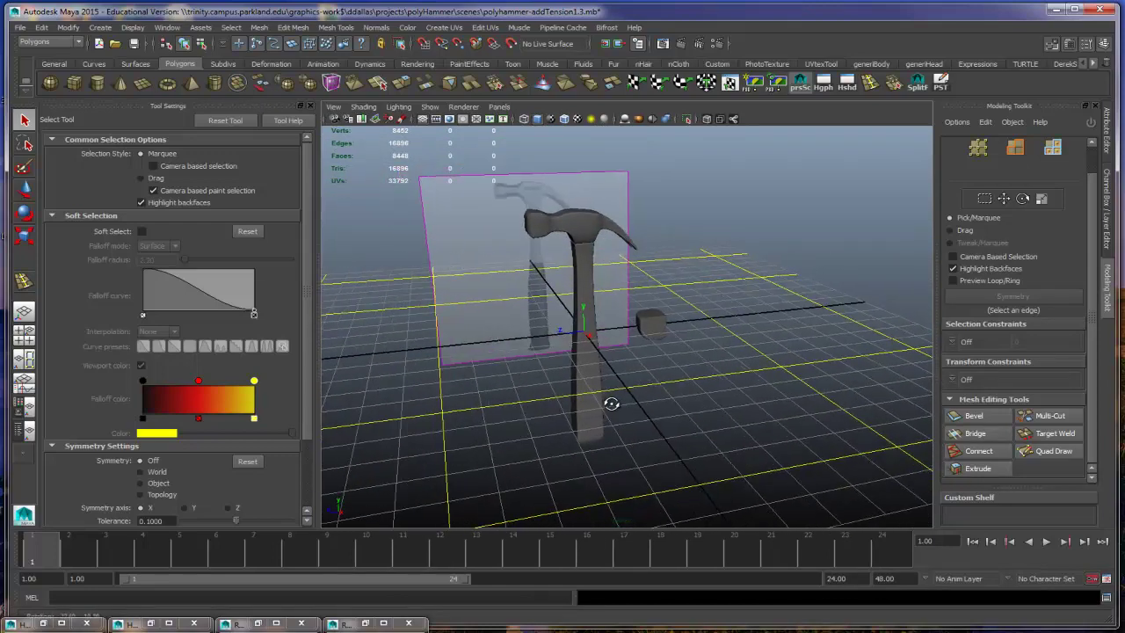
left_click(700, 44)
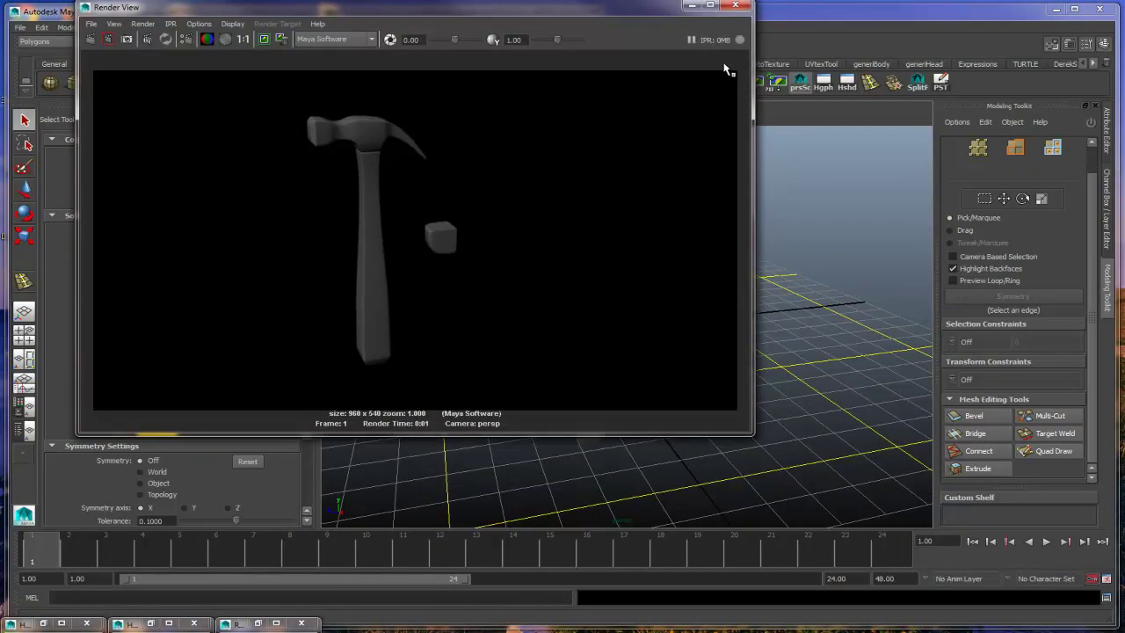
left_click(691, 5)
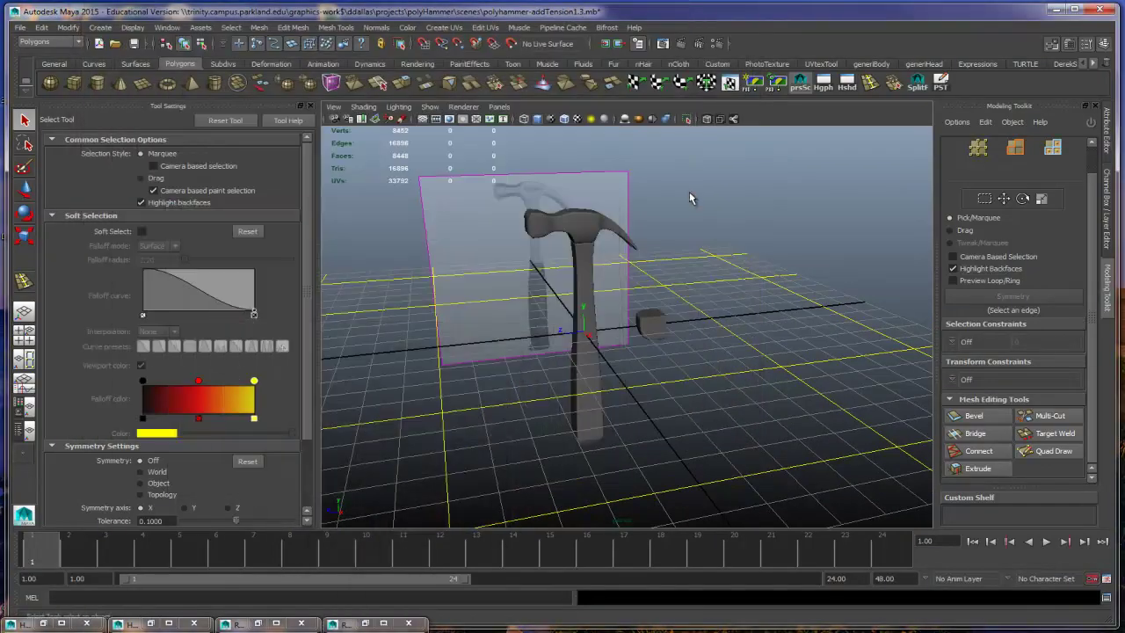